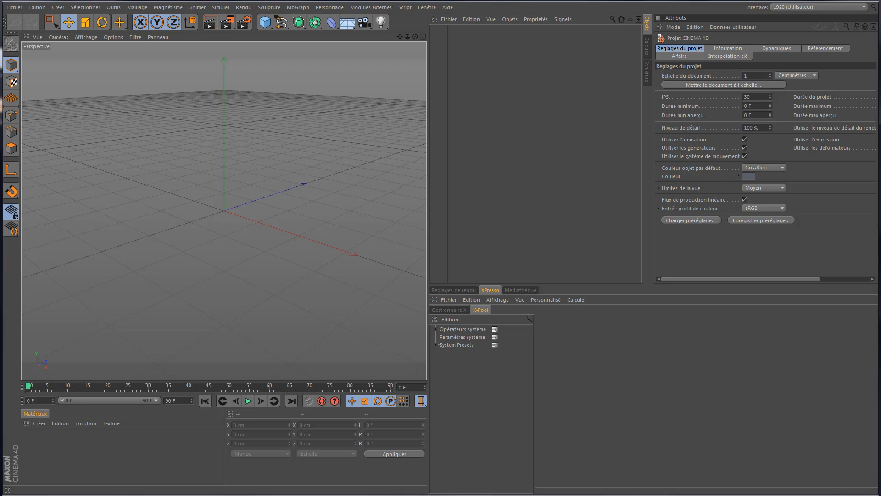
Switch to the browser and preview the Mograph and Xpresso test render video with its sound muted, skipping through its main moments
key(alt+Tab)
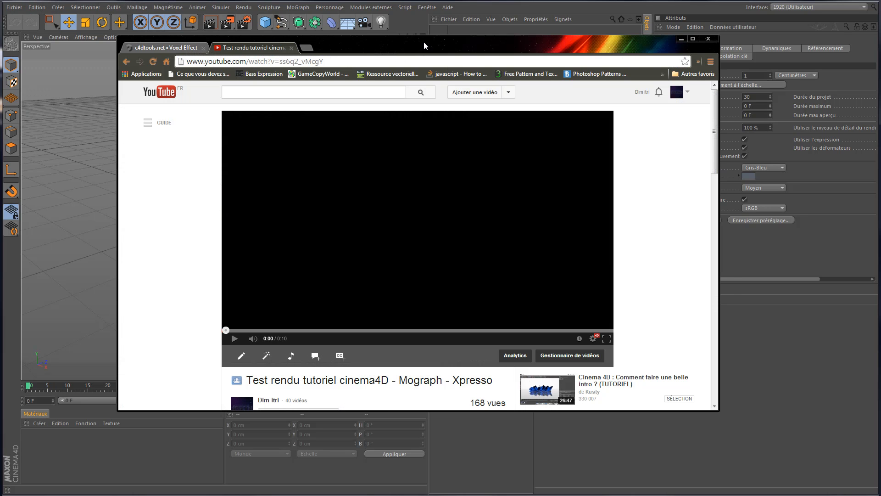
drag(423, 42, 442, 46)
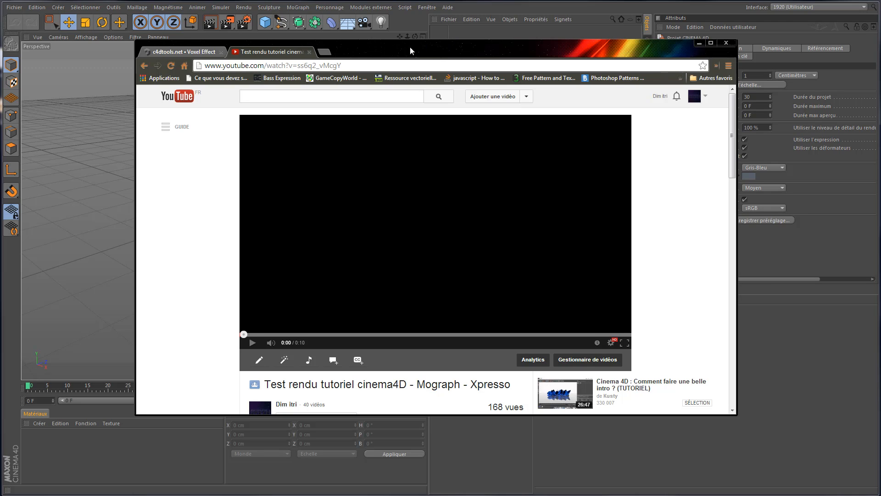
click(271, 342)
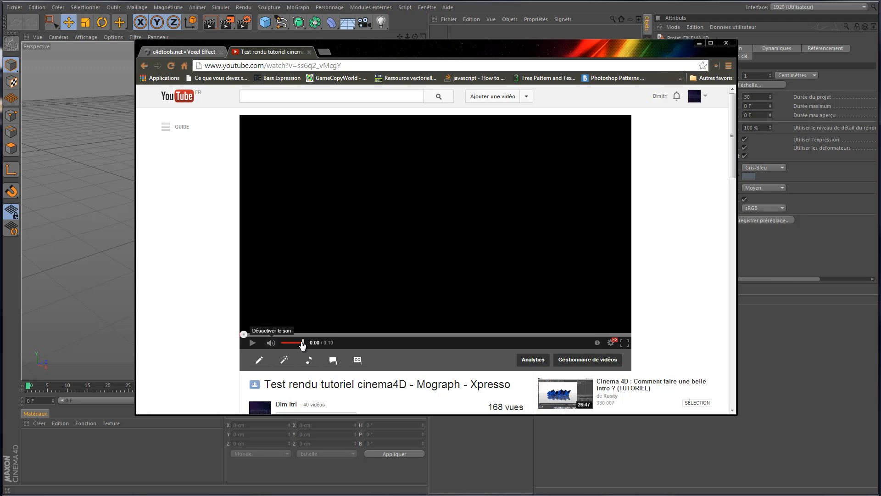
click(253, 342)
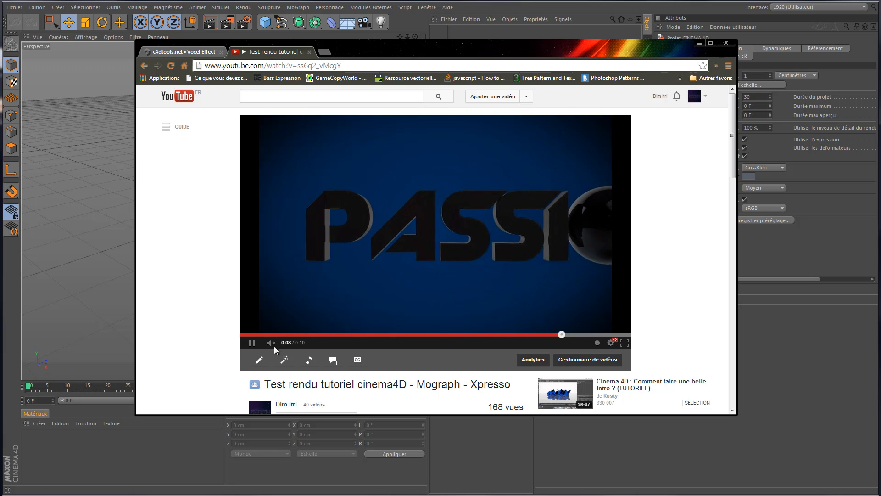
drag(590, 335, 420, 329)
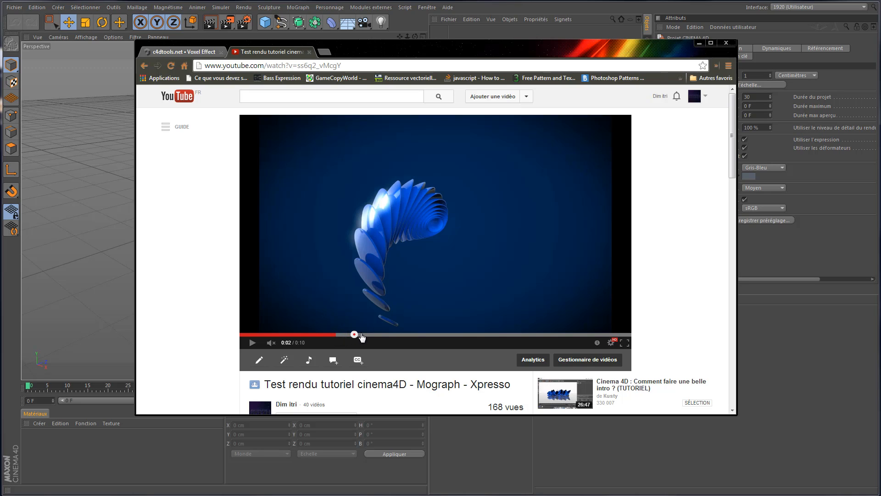
click(390, 335)
click(445, 335)
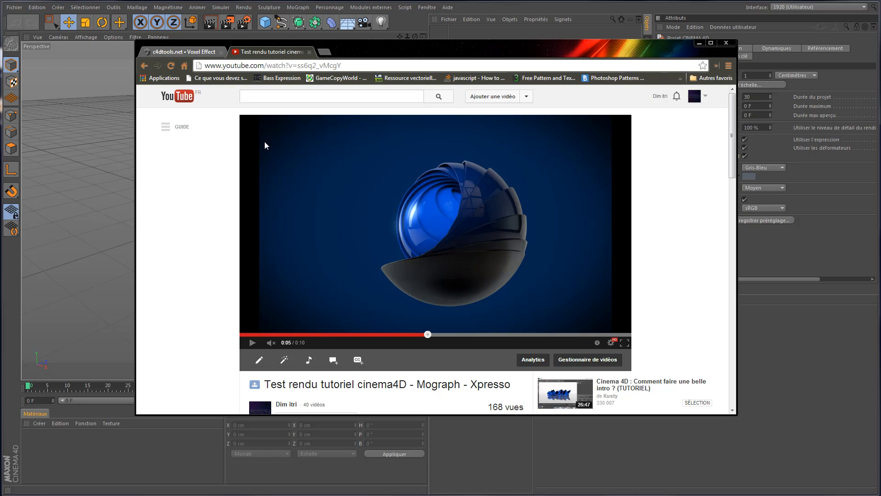
Look over the Voxel Effect v.1 preset page on c4dtools.net and the render video, and return to Cinema 4D
click(196, 54)
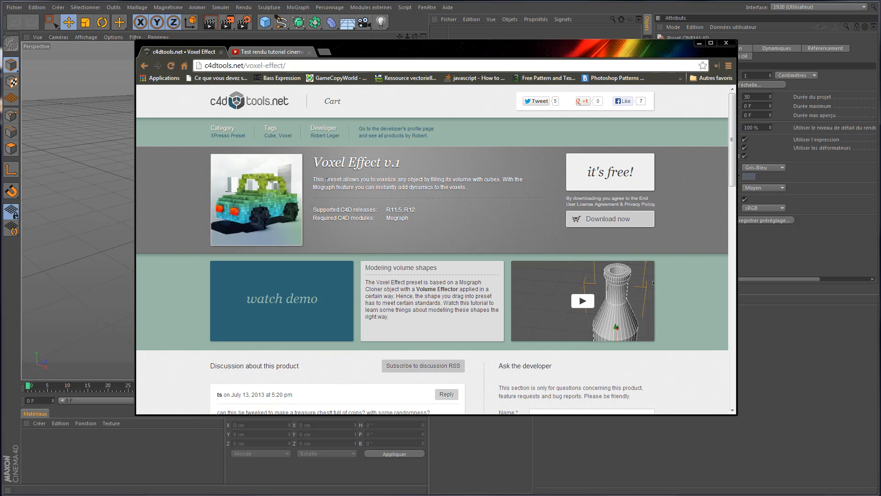
drag(314, 162, 377, 163)
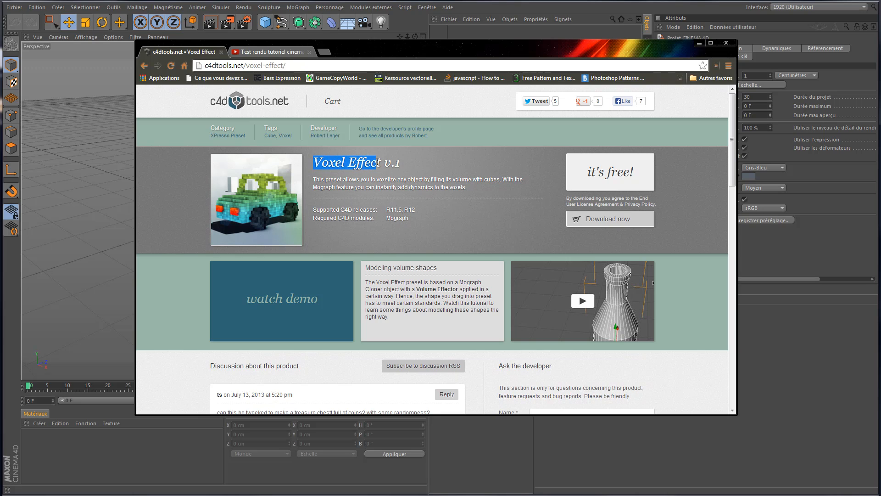
click(386, 182)
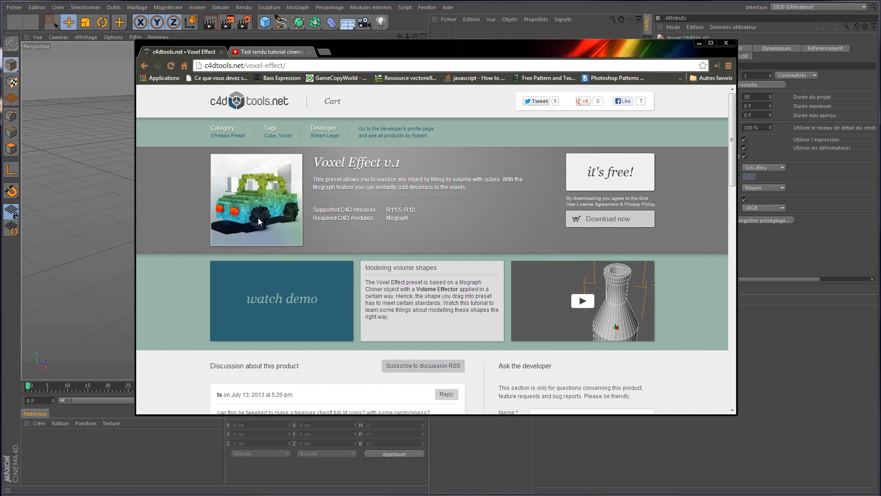
click(284, 54)
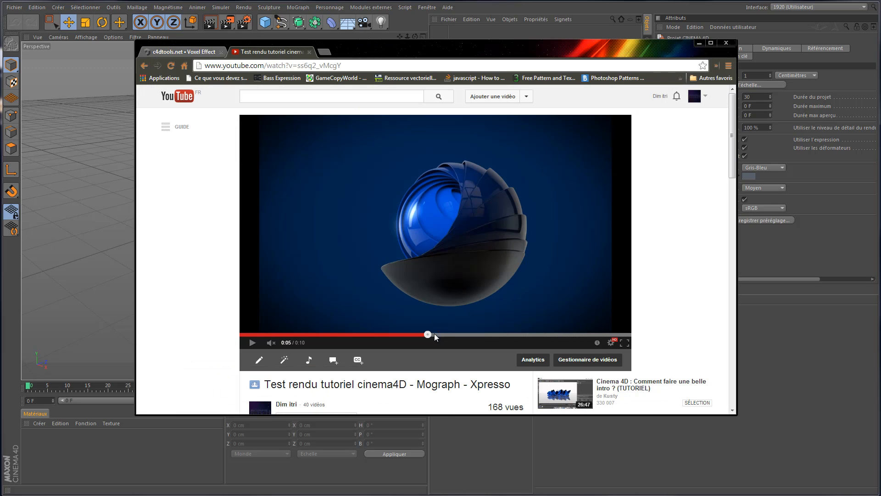
click(698, 43)
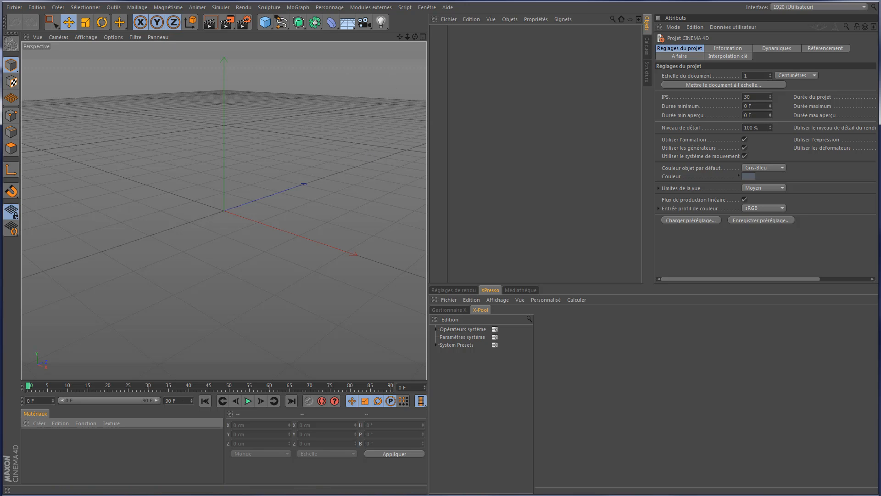
click(60, 34)
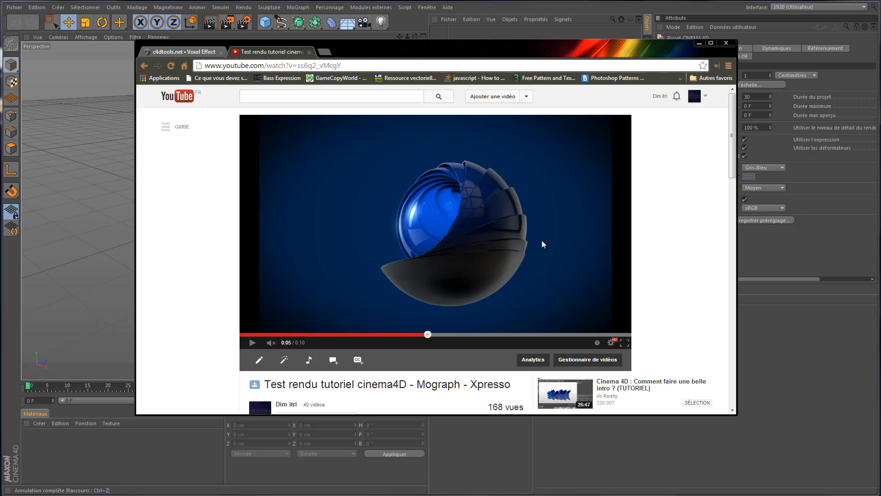
click(699, 44)
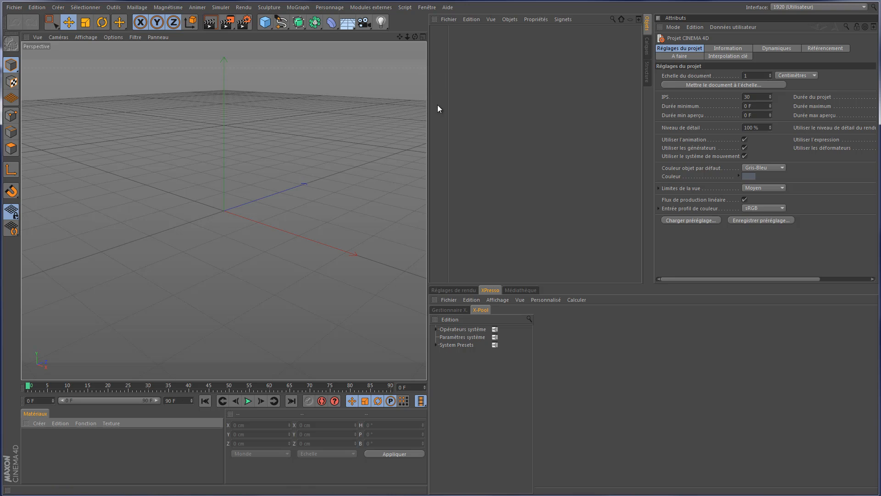
Widen the 3D viewport and add a circle spline (Cercle) to the scene
drag(427, 112, 483, 108)
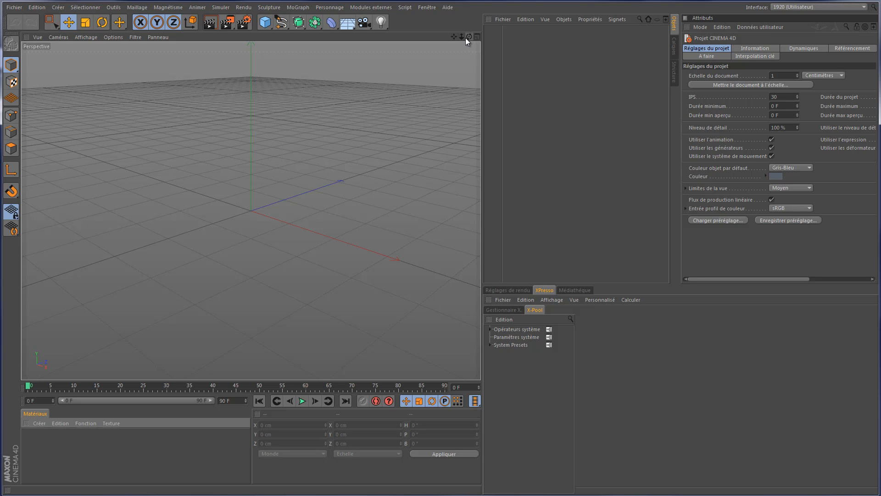
drag(469, 36, 462, 188)
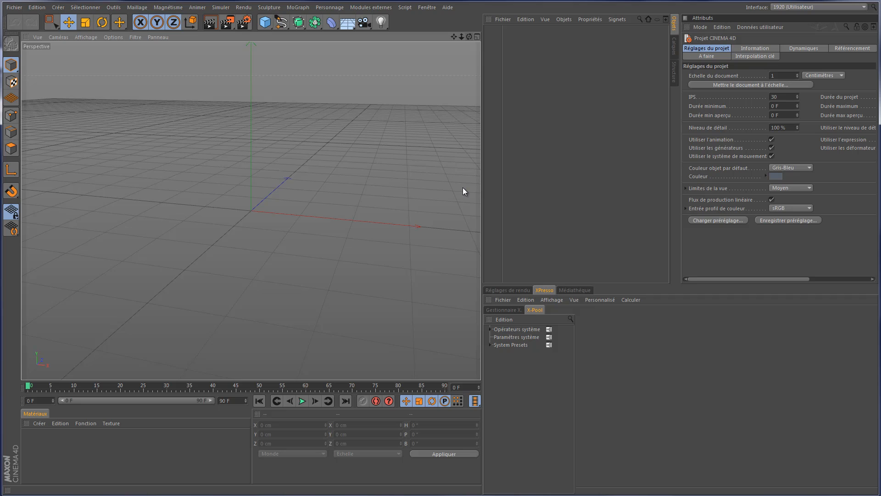
click(282, 22)
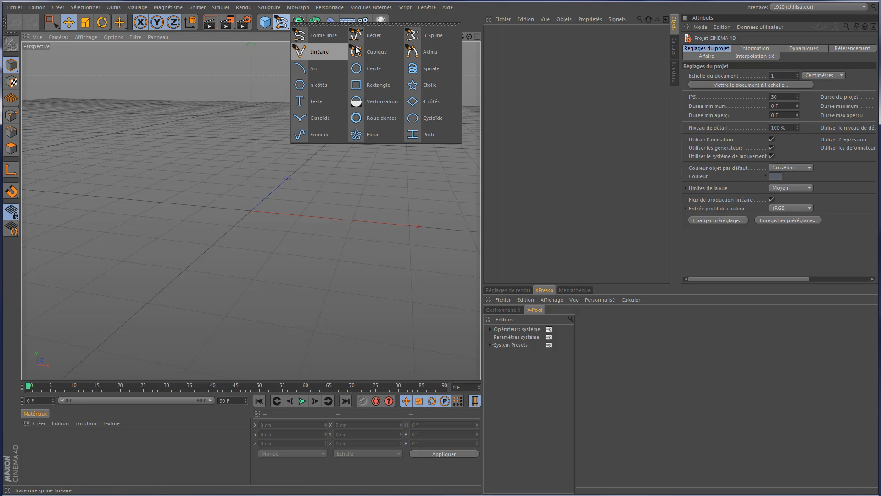
click(374, 69)
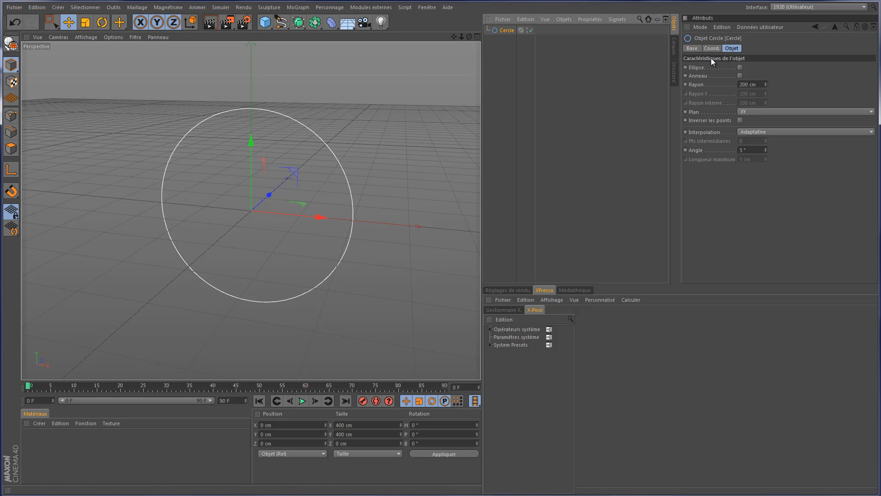
Turn the circle spline into a ring with the Anneau option and set its outer radius (Rayon) to 100 cm
click(739, 67)
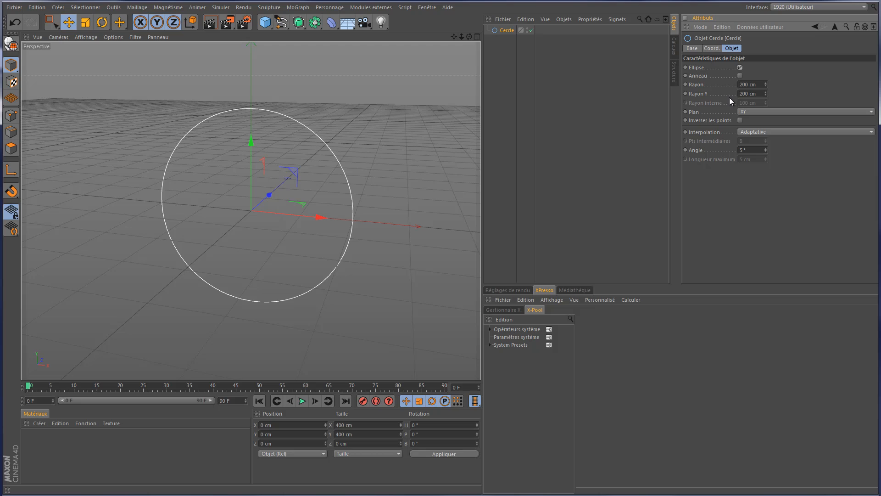
click(739, 67)
click(740, 76)
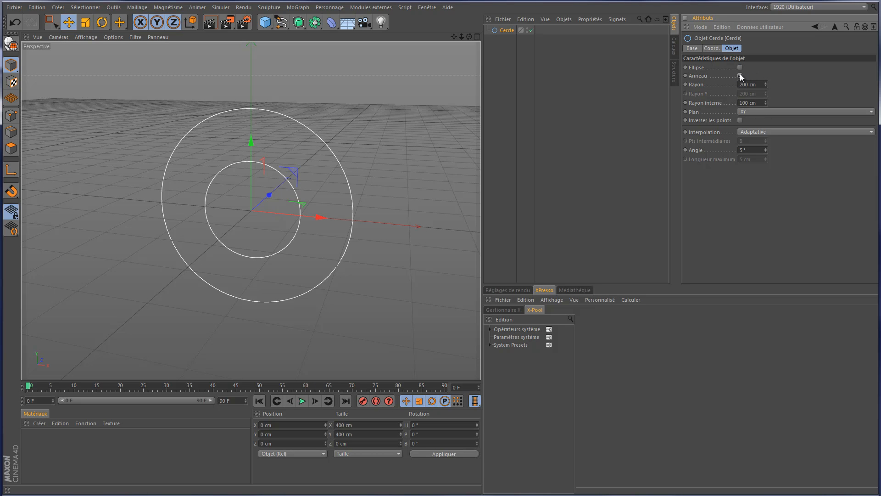
drag(760, 85, 694, 83)
text(100)
key(Return)
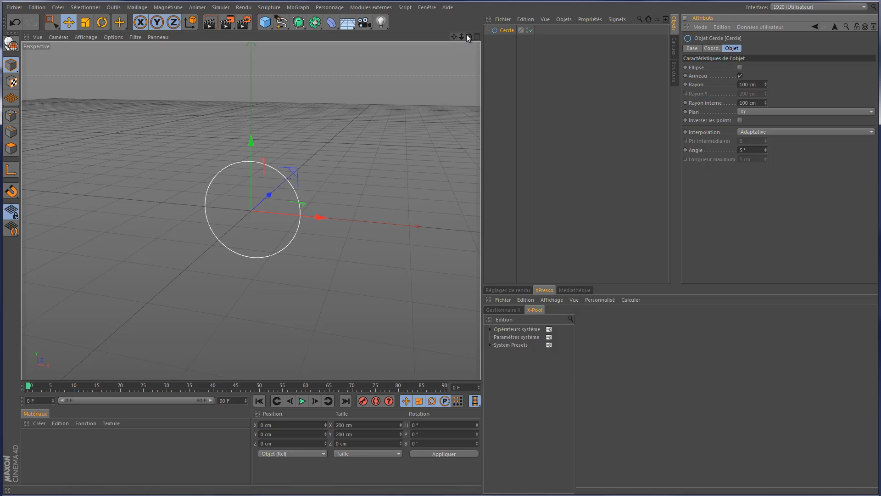
Show the ring in the front view (Avant) and set its inner radius (Rayon interne) to 95 cm
drag(469, 37, 465, 188)
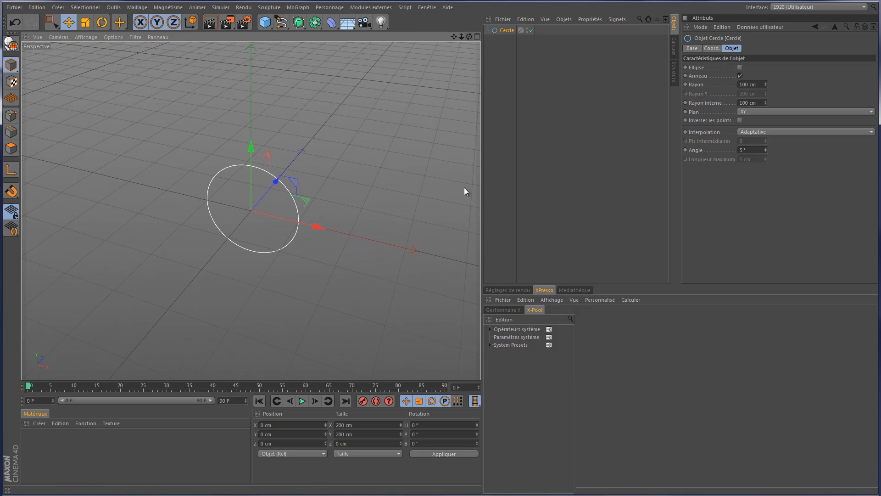
key(F3)
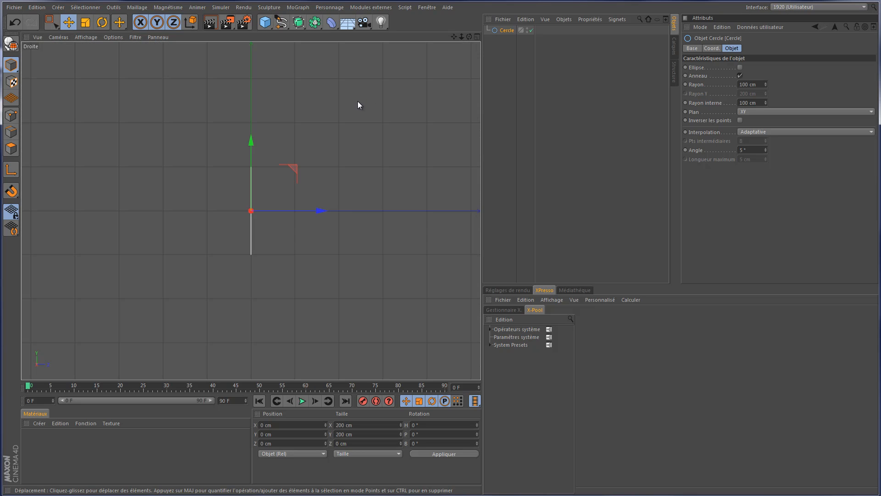
key(F2)
key(F4)
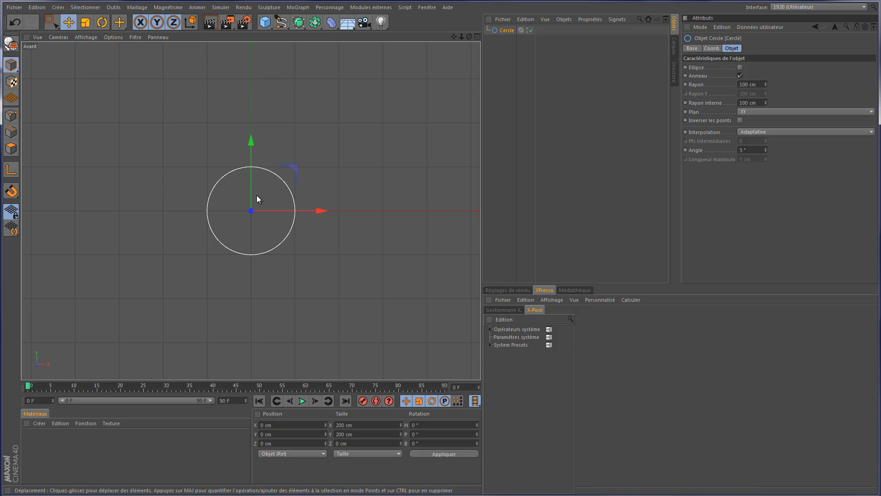
scroll(255, 200, up, 8)
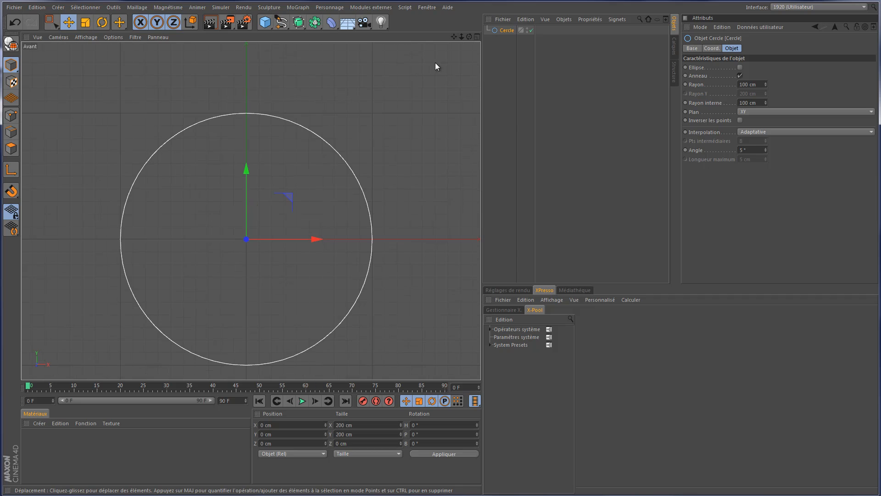
drag(454, 36, 465, 188)
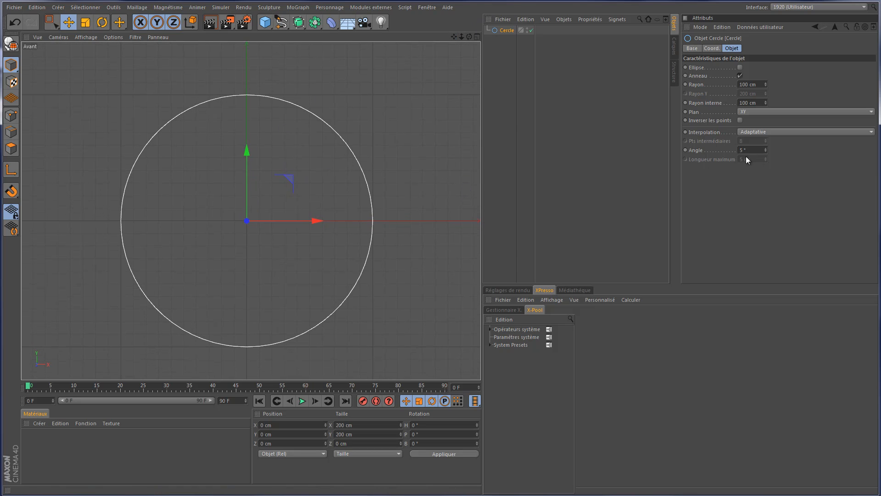
click(763, 103)
text(95)
key(Return)
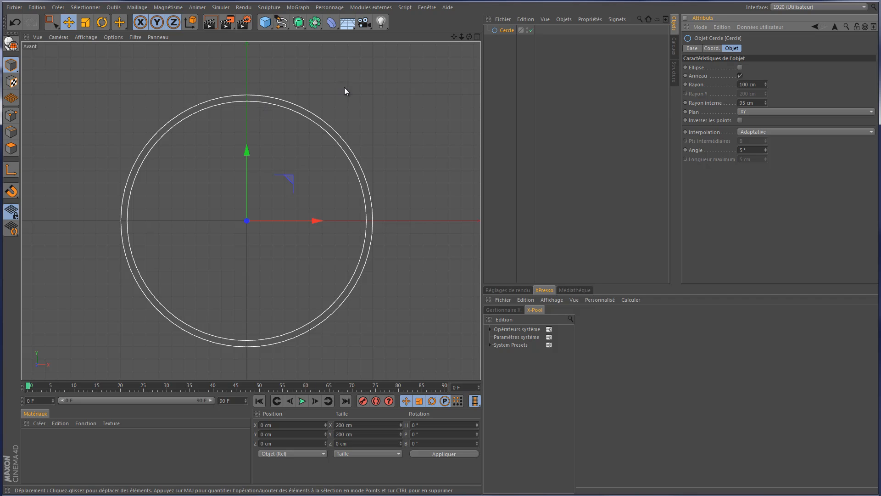
Add a rectangle spline and place it below the circle in the object hierarchy
drag(453, 36, 464, 187)
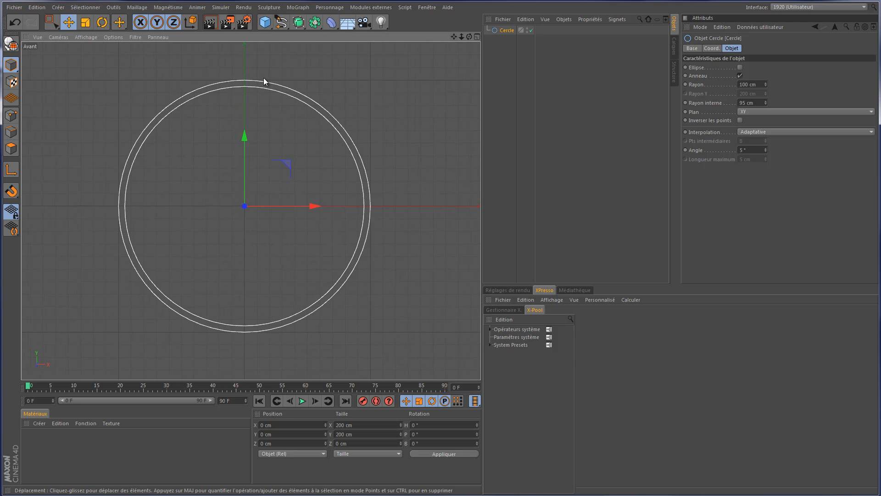
click(281, 22)
click(377, 86)
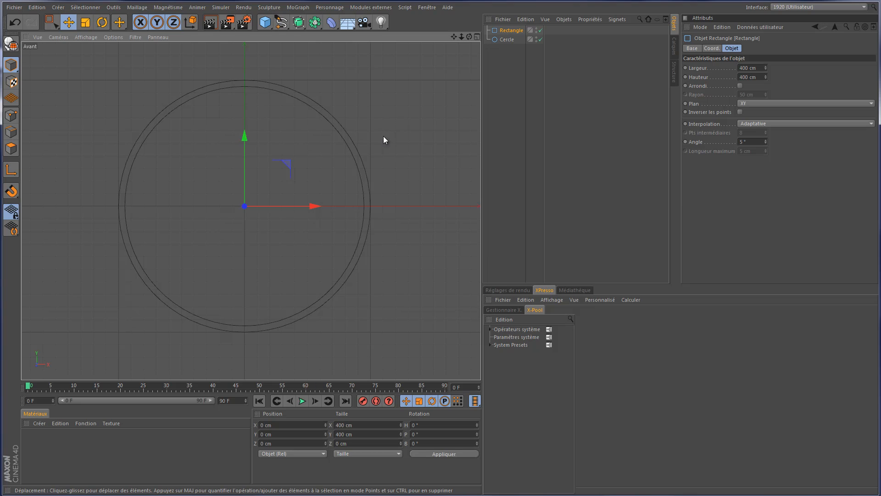
mouse_move(513, 34)
mouse_down()
mouse_move(527, 54)
mouse_move(508, 41)
mouse_up()
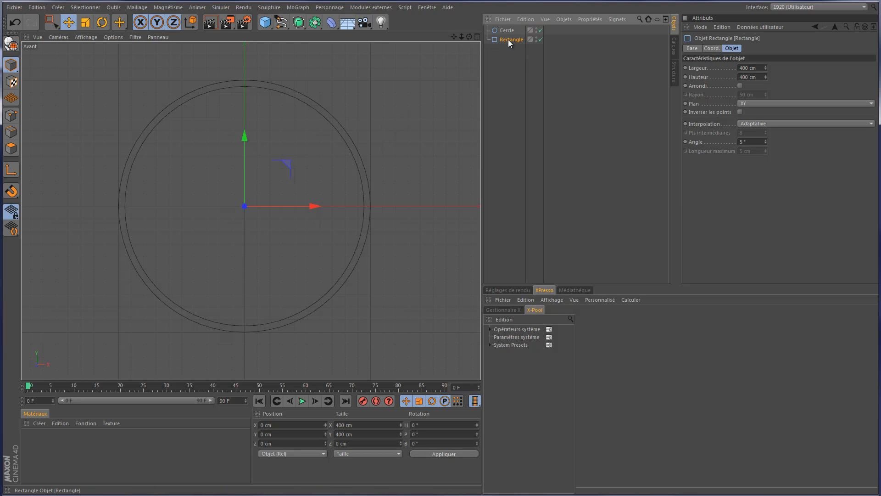
Set the rectangle's width (Largeur) and height (Hauteur) to 220 cm each
click(748, 68)
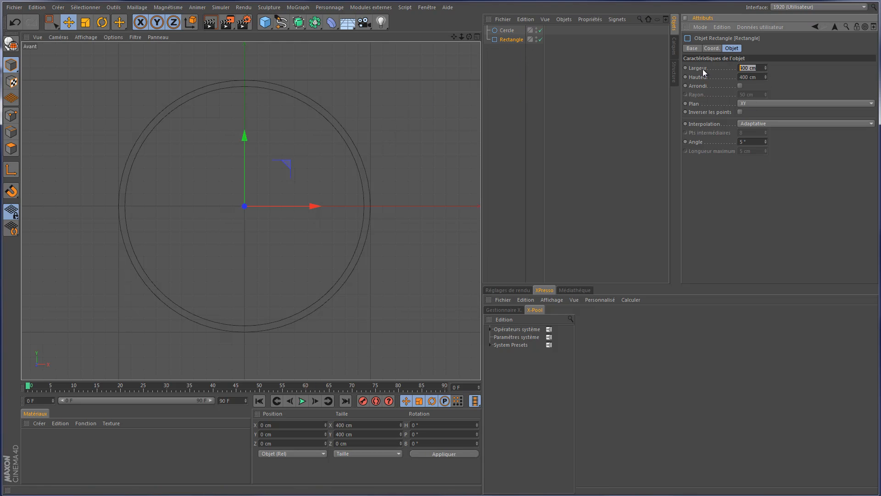
text(22)
key(BackSpace)
text(20)
key(Tab)
text(20)
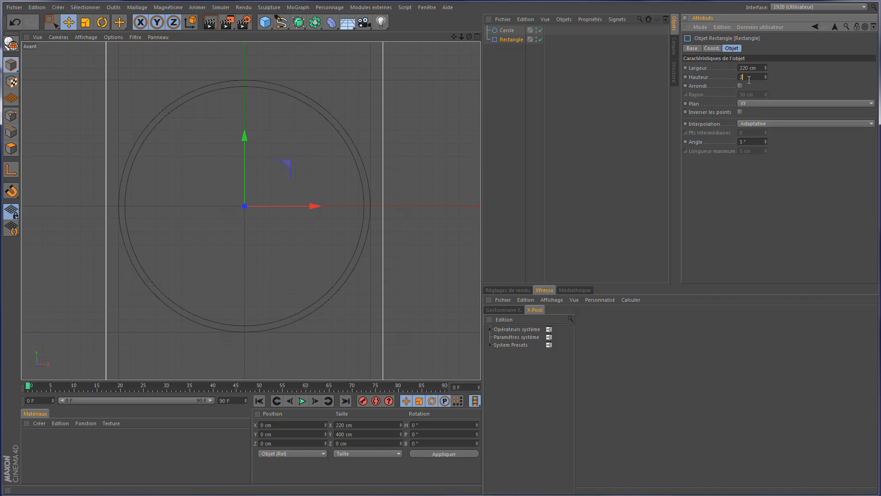
text(20)
key(Return)
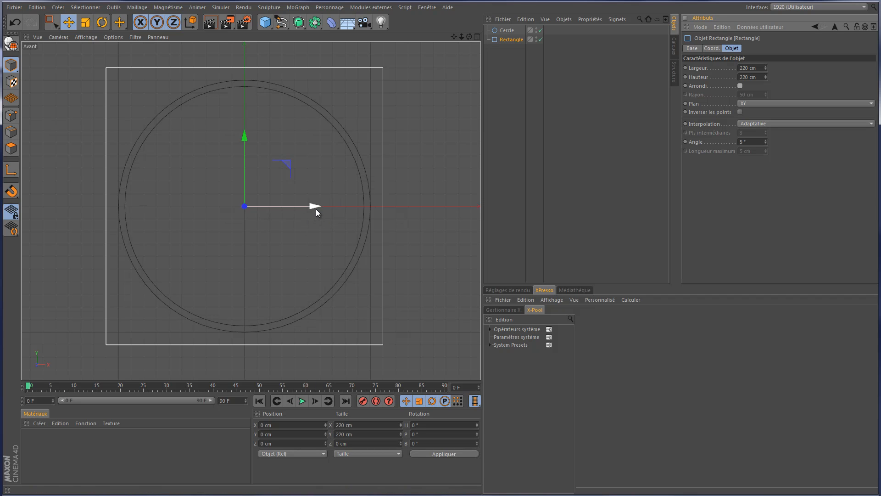
Move the rectangle along X to about -110.7 cm so its inner vertical edge runs through the ring's centre
drag(315, 206, 302, 236)
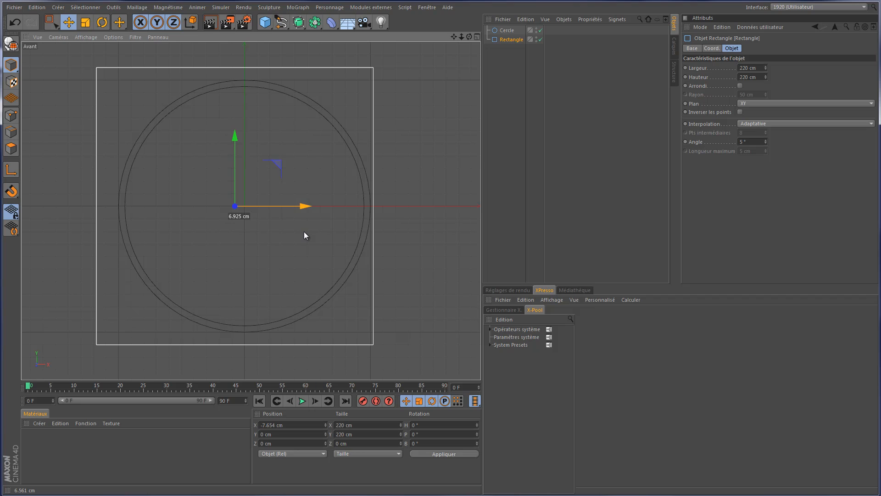
drag(305, 233, 174, 239)
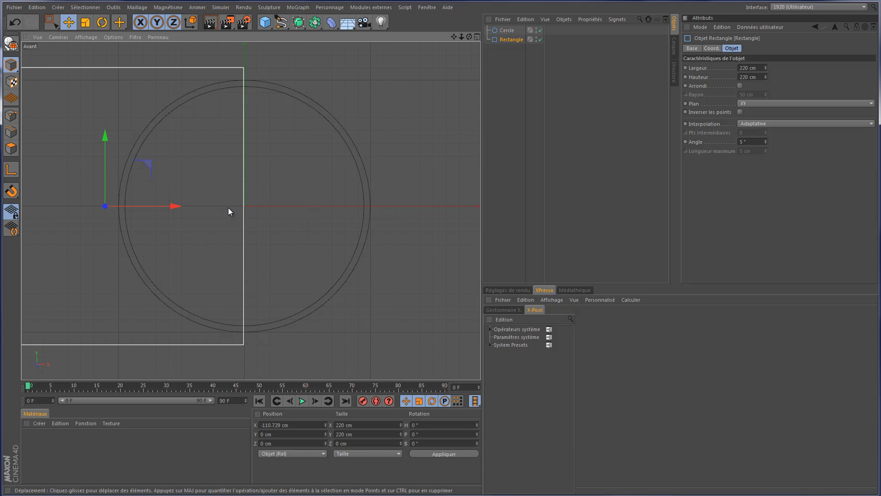
scroll(250, 206, up, 3)
scroll(274, 206, down, 1)
scroll(274, 209, down, 1)
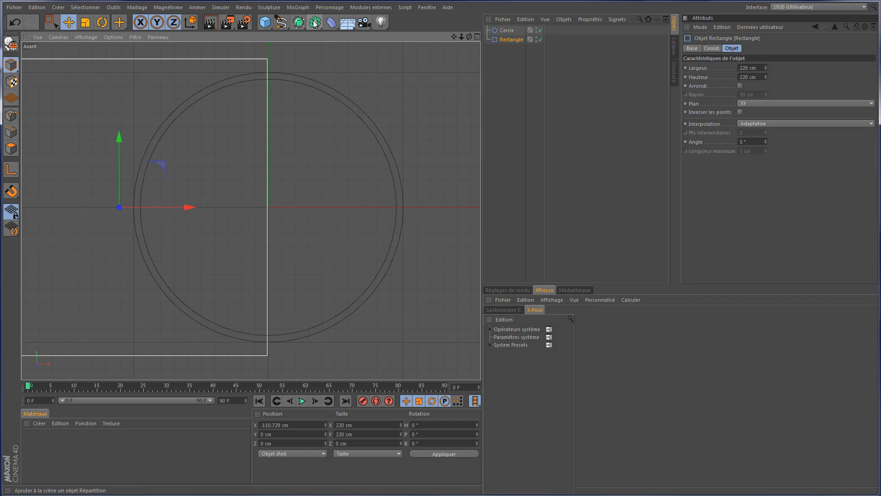
Add a Masque spline object and nest the Cercle and Rectangle splines under it
drag(315, 22, 367, 53)
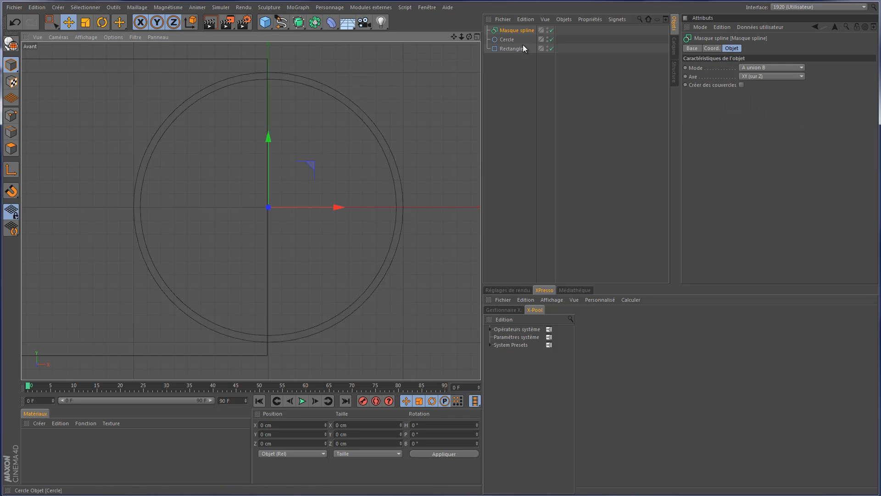
drag(505, 40, 530, 36)
click(504, 31)
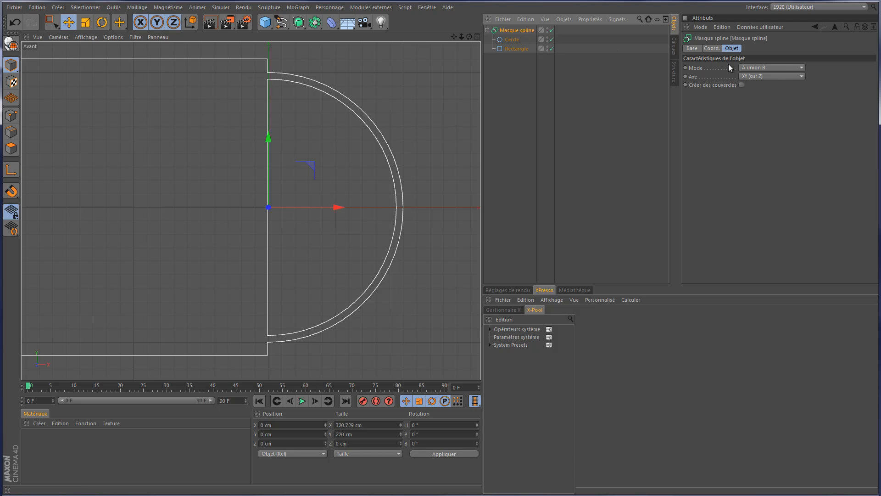
Set the spline mask's mode to A moins B to cut the ring down to a half-ring
click(763, 68)
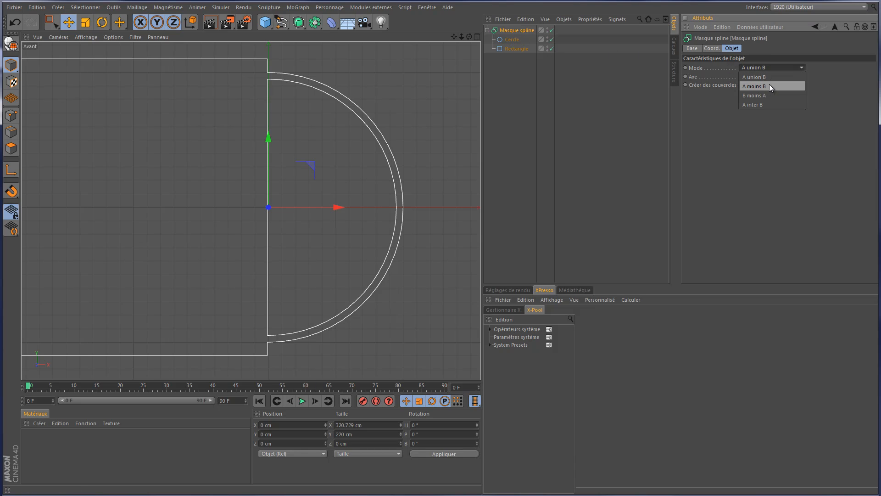
click(769, 83)
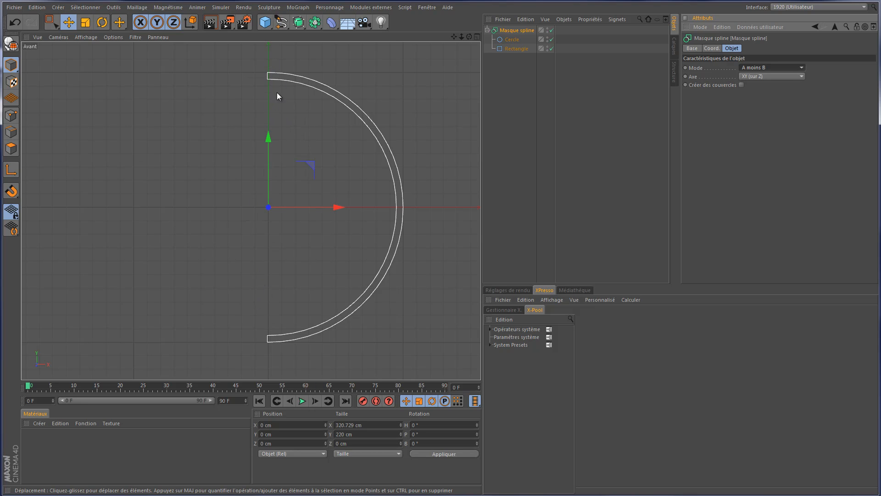
scroll(270, 106, down, 3)
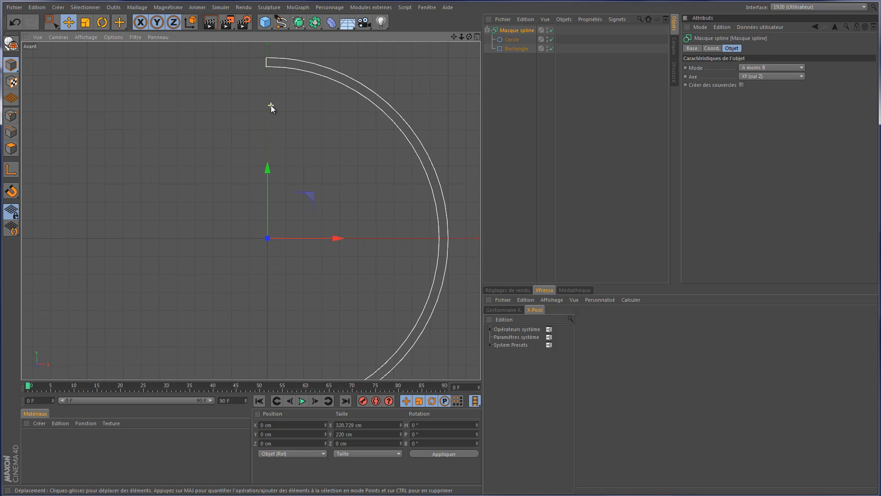
scroll(272, 326, up, 6)
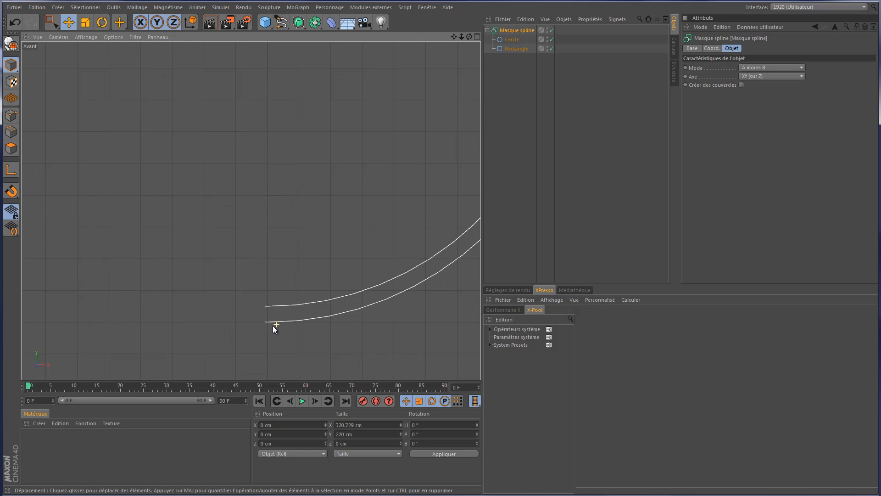
scroll(250, 291, down, 10)
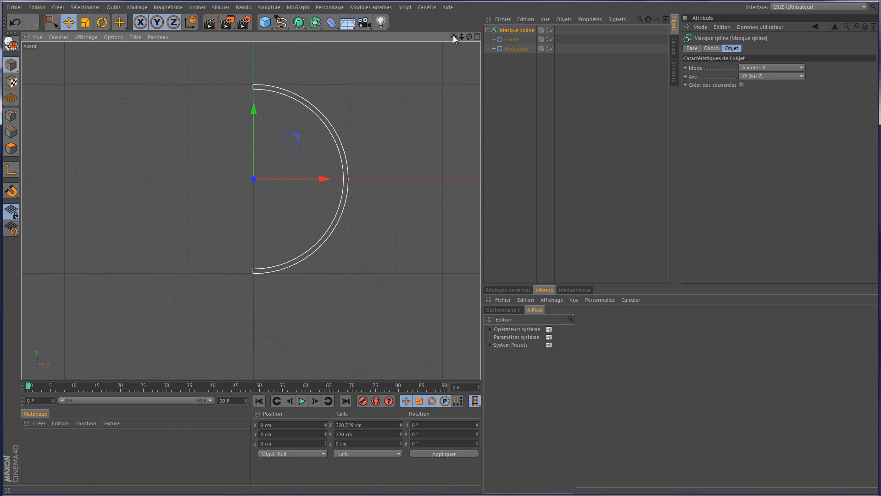
Set the masking rectangle's width (Largeur) to 200 cm
drag(453, 36, 463, 190)
click(518, 49)
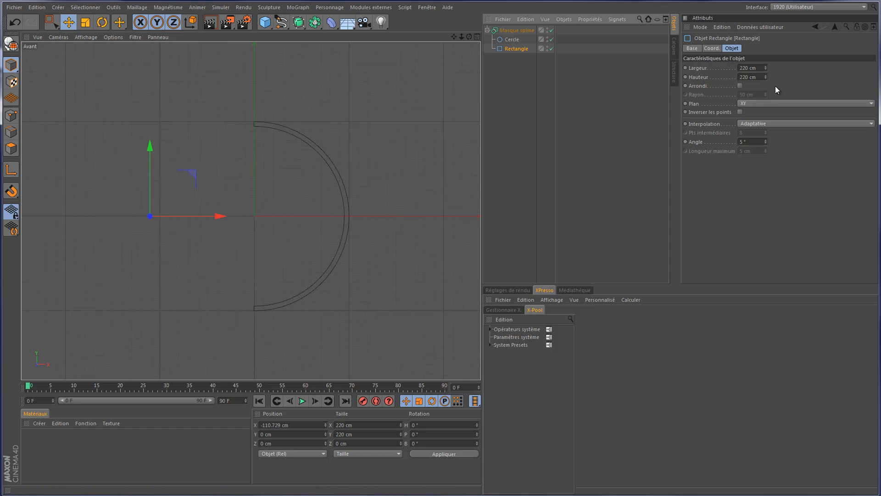
click(753, 77)
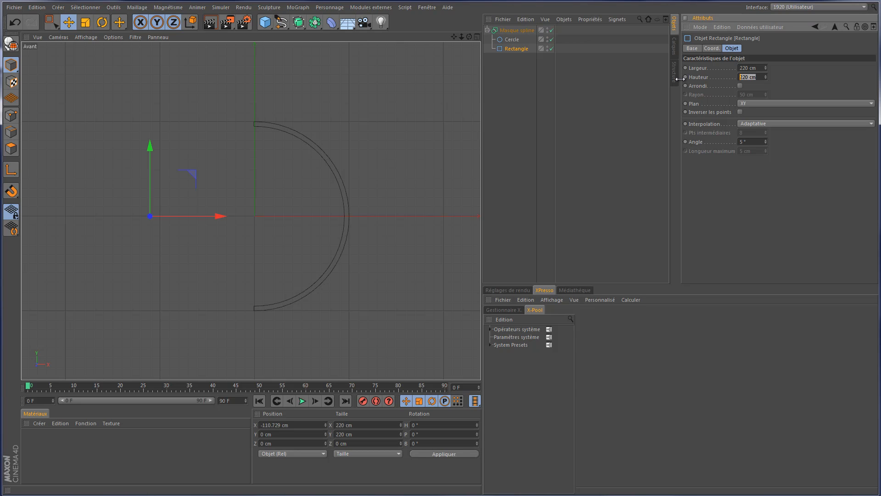
click(739, 68)
text(200)
key(Return)
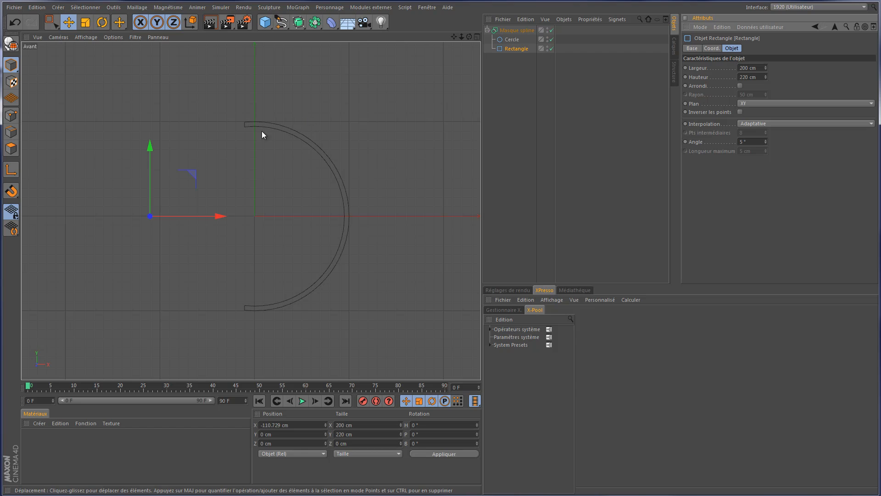
Set the masking rectangle's X position to -100 cm and check the half-ring's cut ends
click(713, 48)
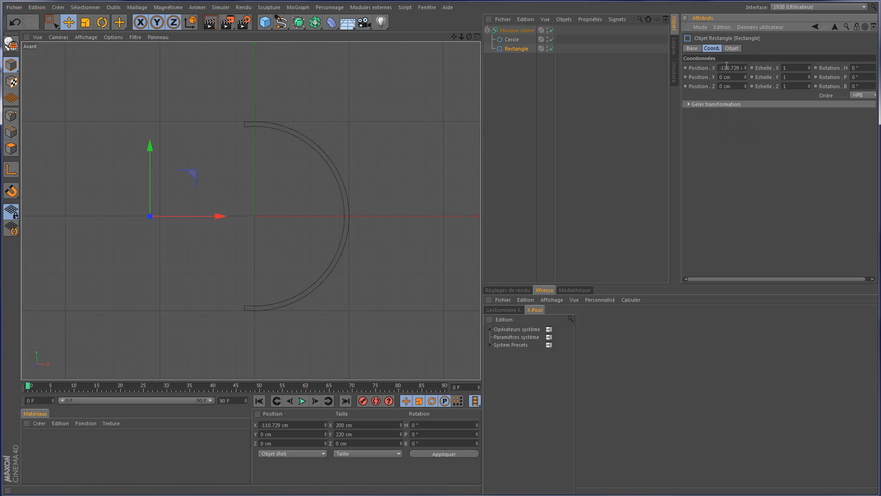
click(727, 68)
text(-100)
key(Return)
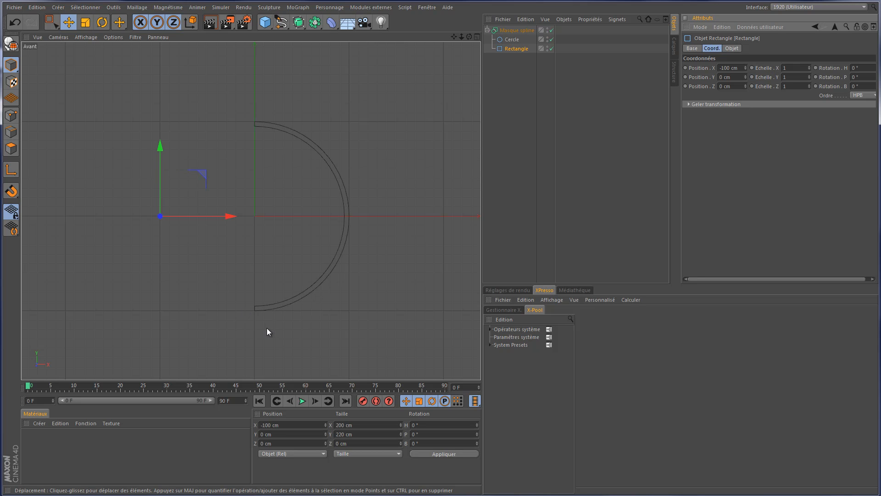
scroll(253, 299, up, 6)
scroll(254, 291, down, 6)
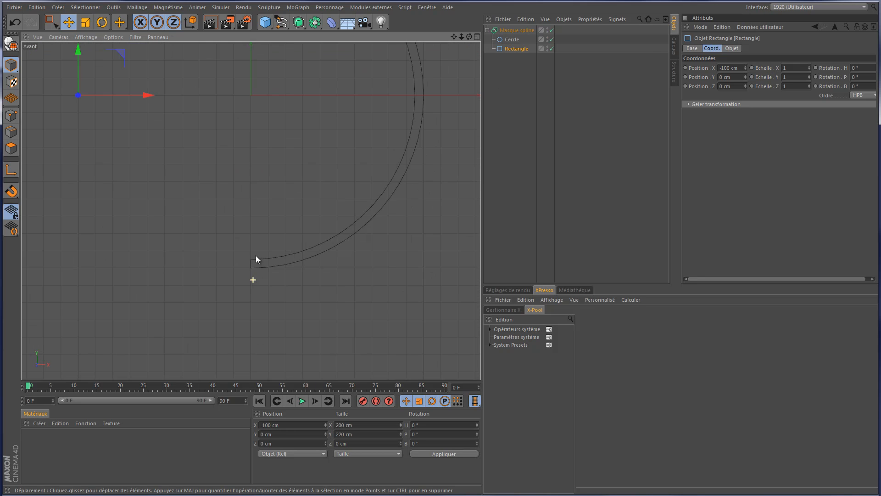
drag(455, 38, 465, 189)
drag(461, 37, 465, 189)
scroll(464, 187, up, 5)
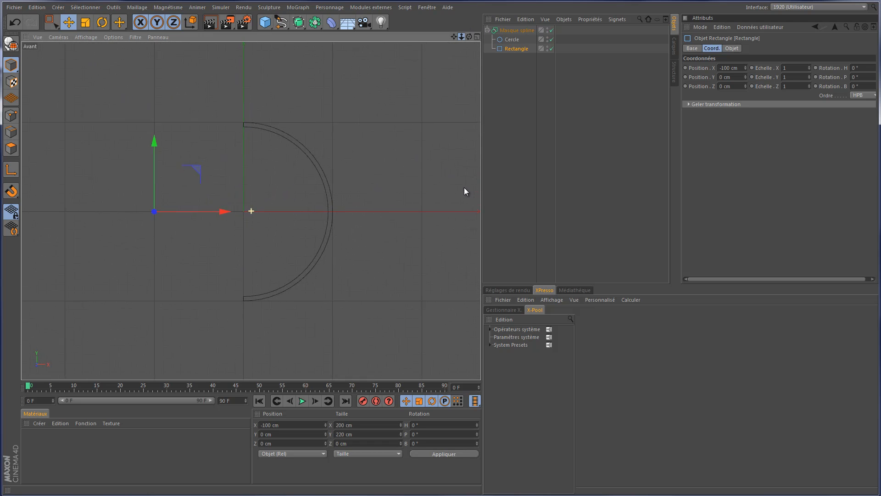
drag(453, 37, 464, 188)
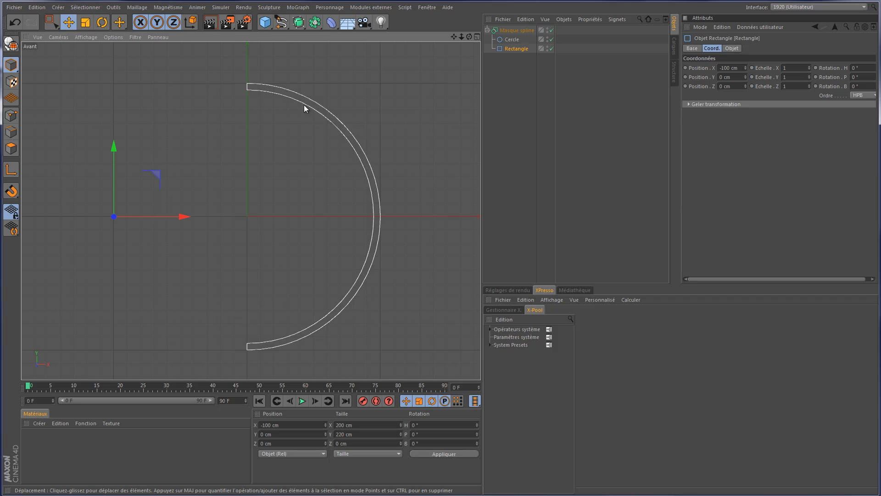
In the perspective view, add a Révolution generator and nest the Masque spline under it
click(476, 37)
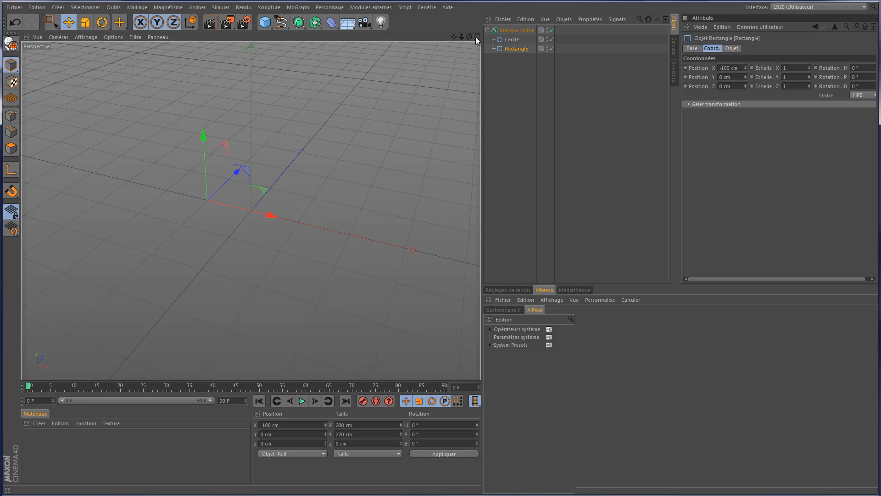
click(296, 25)
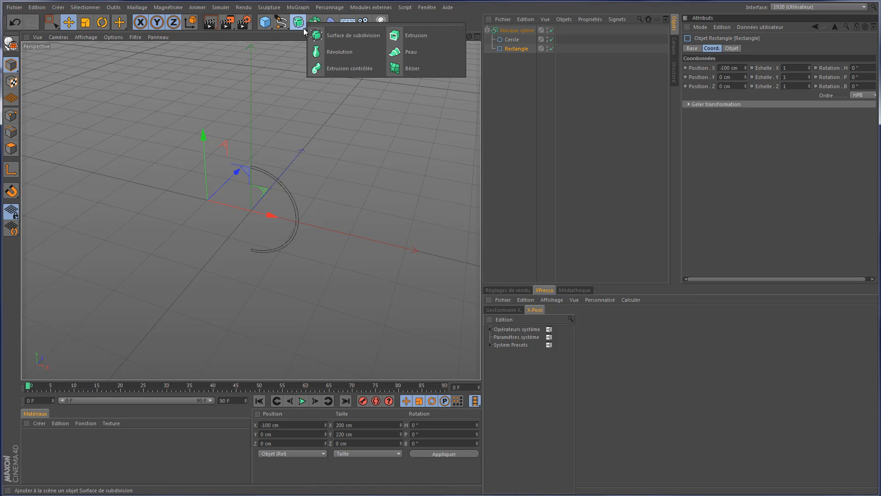
click(344, 53)
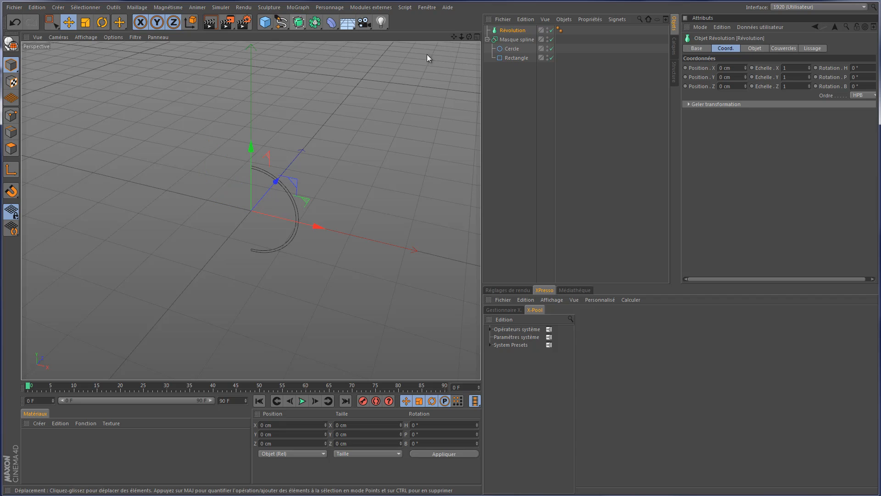
drag(513, 40, 515, 29)
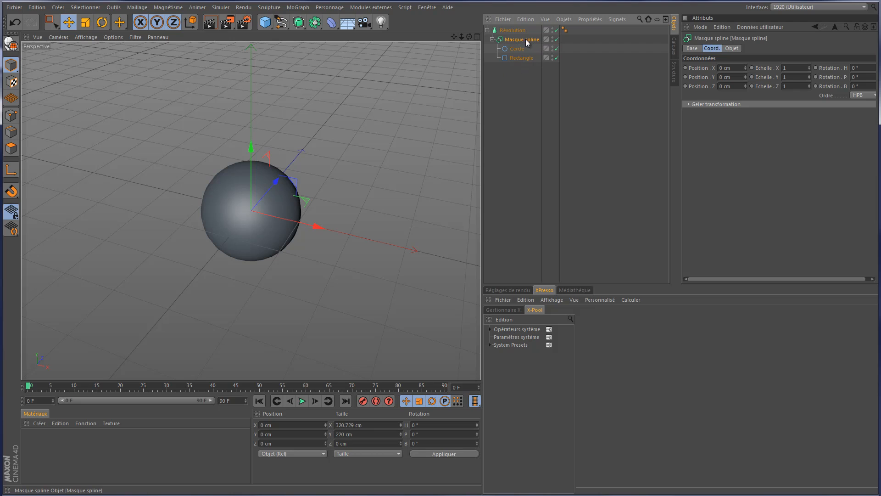
Disable the Révolution generator and rename the spline mask as arc_de_cercle
click(557, 30)
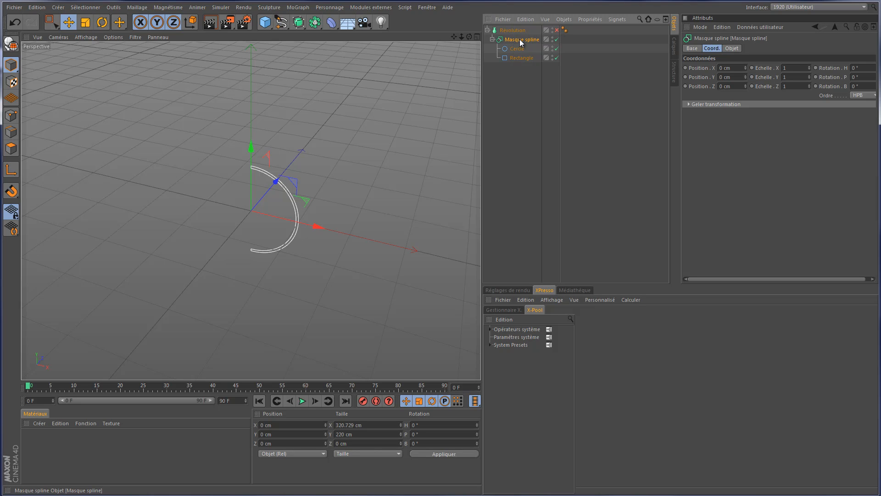
click(491, 39)
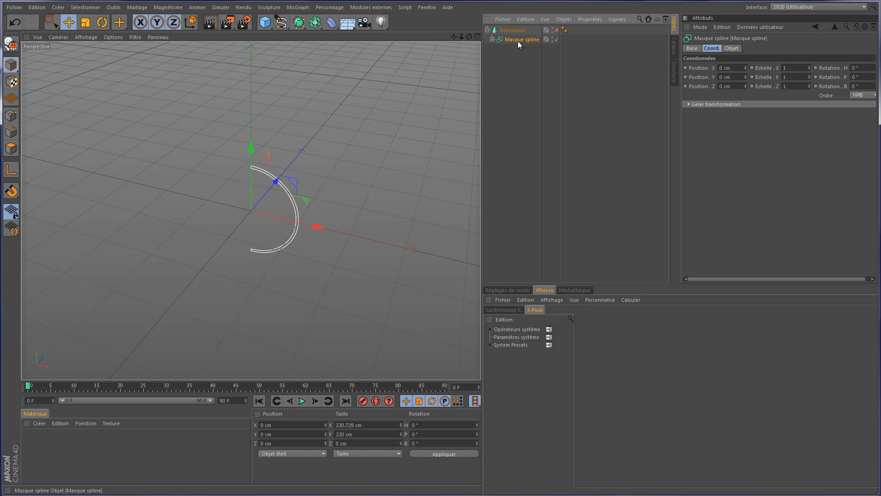
double_click(518, 39)
text(arc_de_cercle)
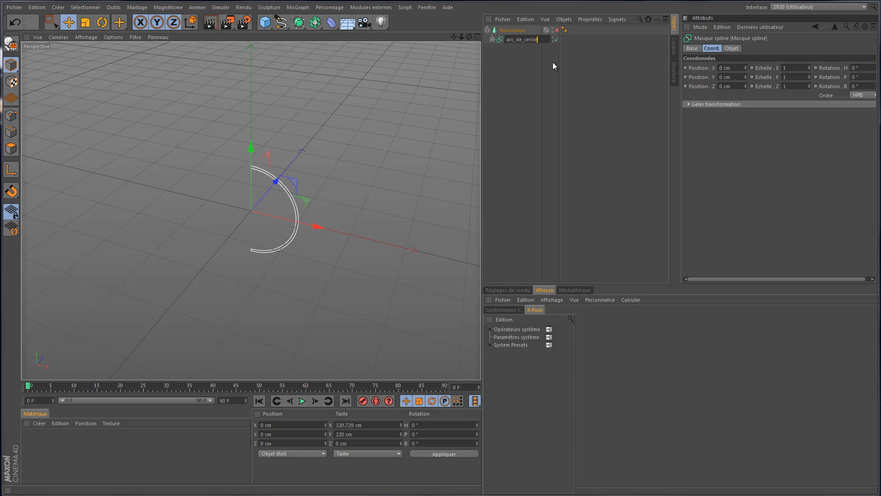
key(Return)
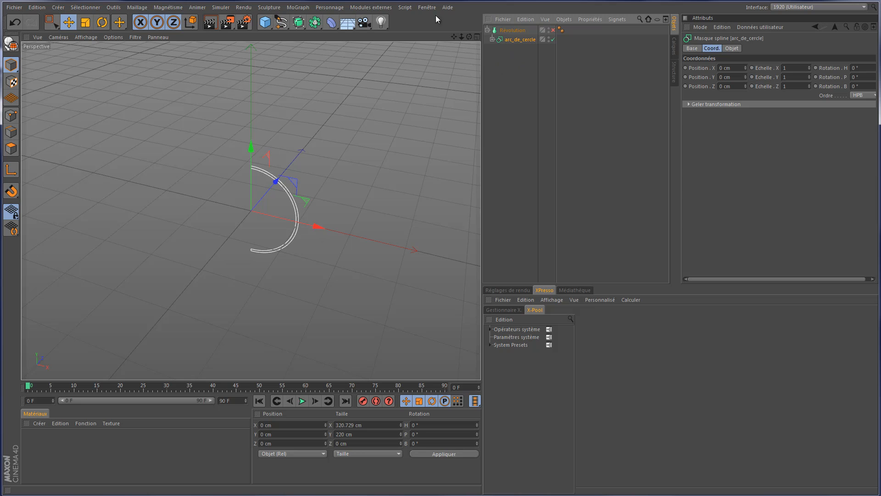
View the arc from the front in perspective and add another rectangle spline to the scene
drag(470, 37, 464, 186)
scroll(241, 210, up, 3)
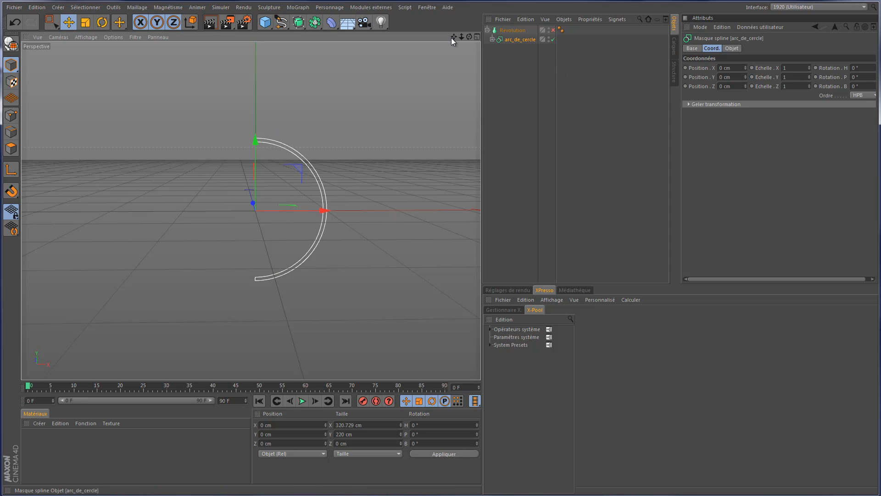
drag(454, 36, 428, 37)
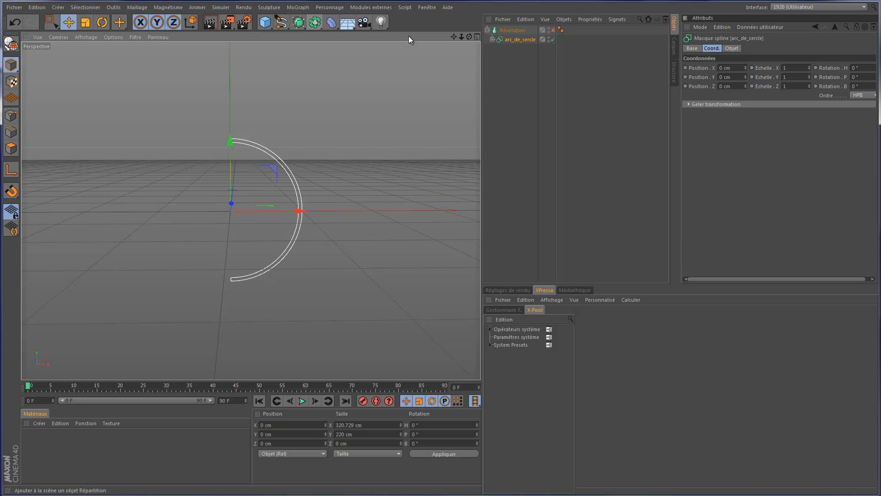
click(281, 22)
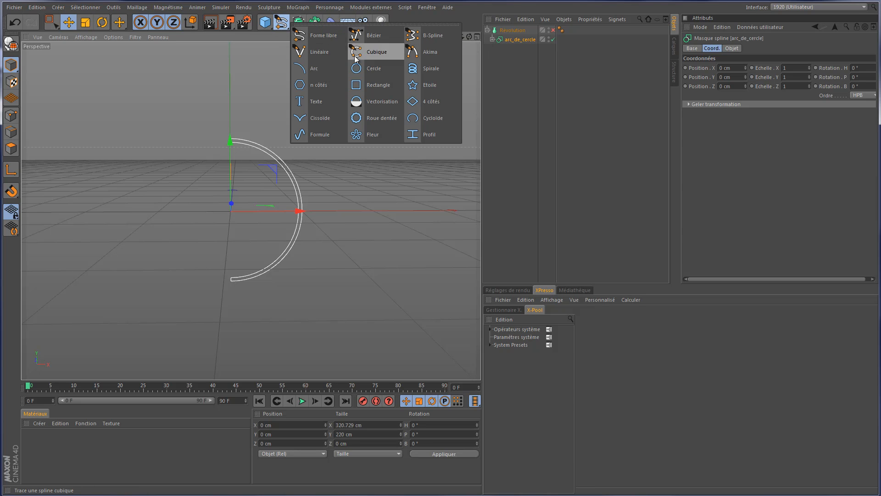
click(382, 88)
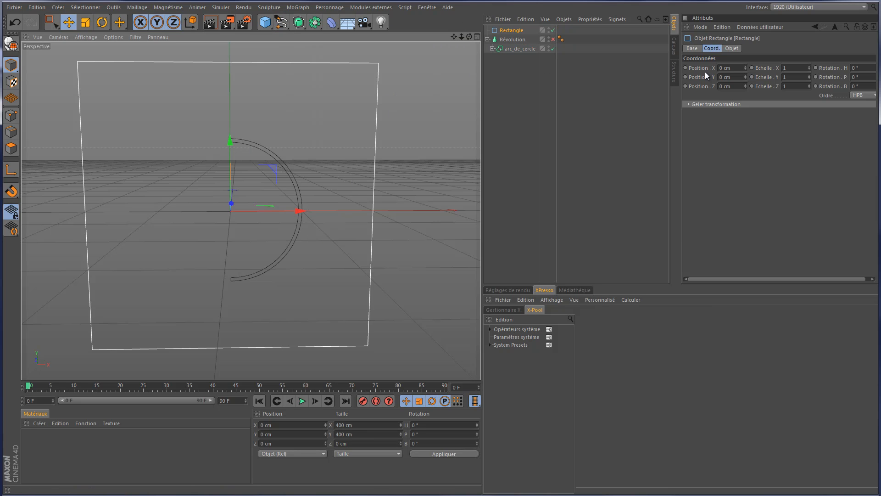
Set the new rectangle's width (Largeur) to 200 cm and its height (Hauteur) to 220 cm
click(732, 48)
click(757, 68)
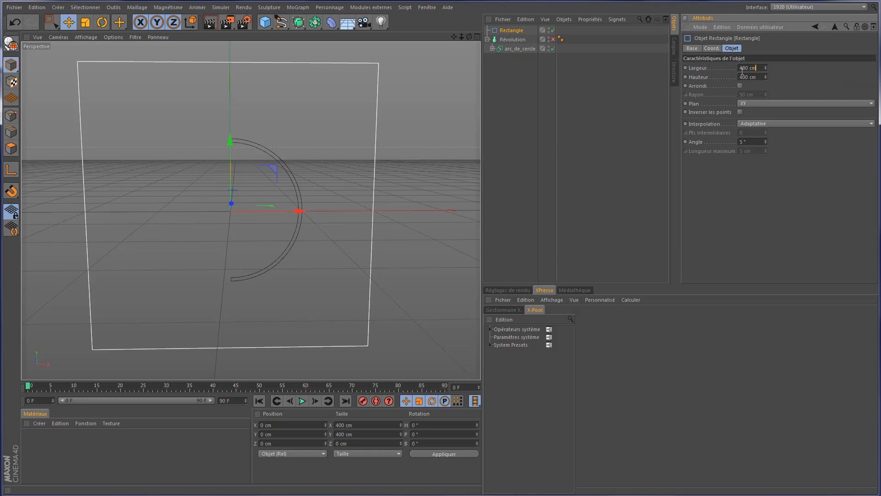
drag(742, 71, 663, 75)
text(220)
key(Tab)
text(220)
key(Tab)
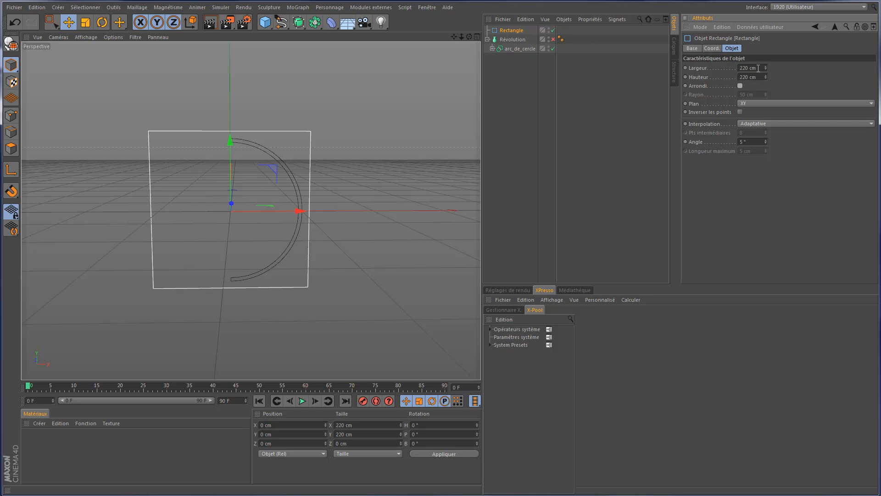
click(758, 68)
text(200)
key(Return)
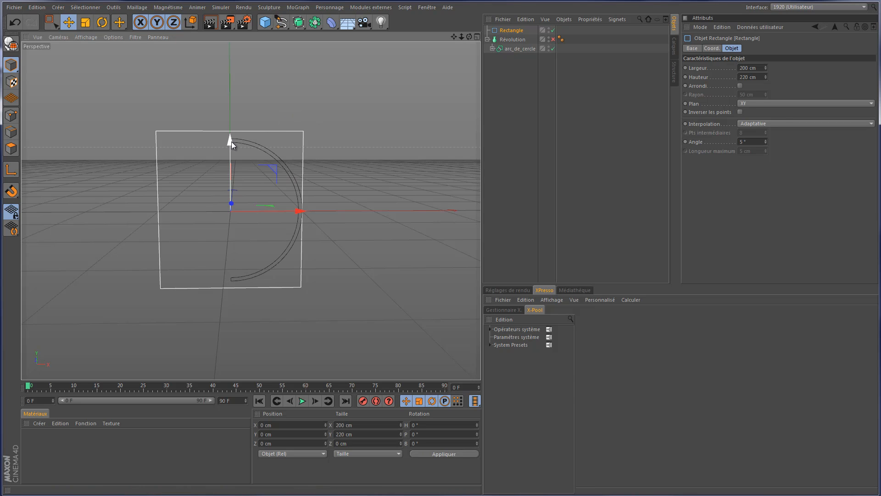
Move the new rectangle to about 21 cm in X and 6 cm in Y so it encloses the half-ring
drag(231, 141, 241, 130)
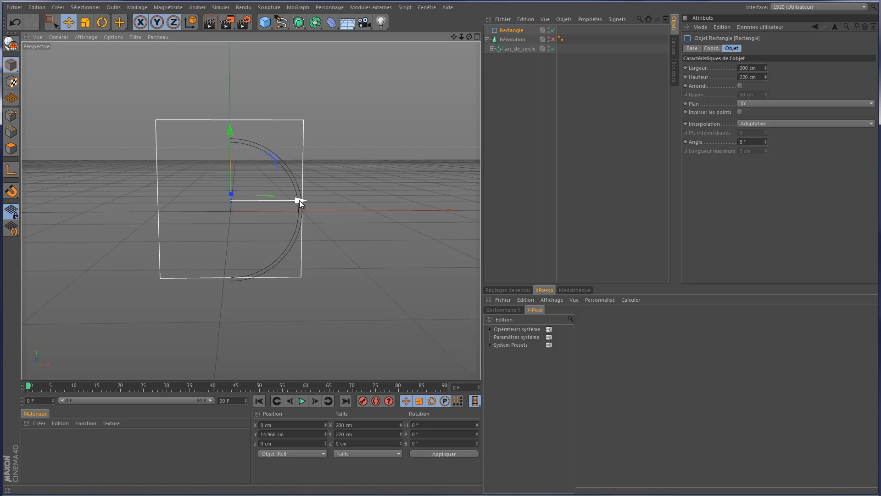
drag(299, 200, 317, 203)
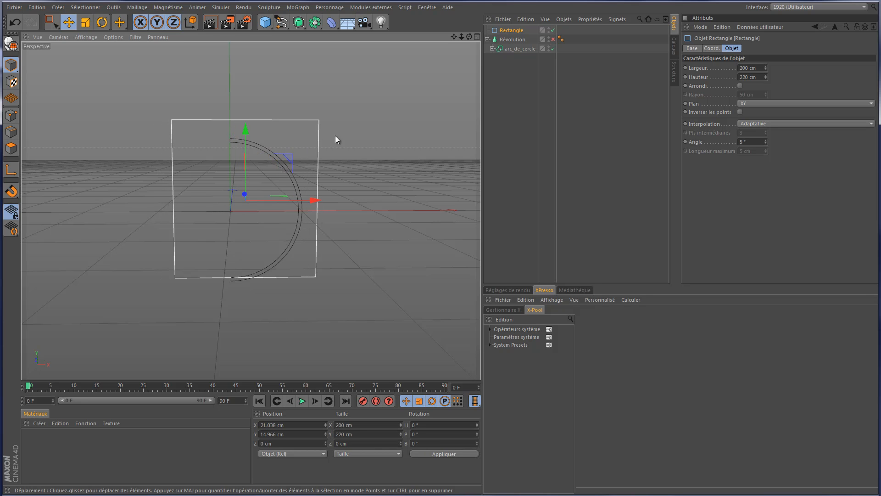
drag(469, 37, 466, 191)
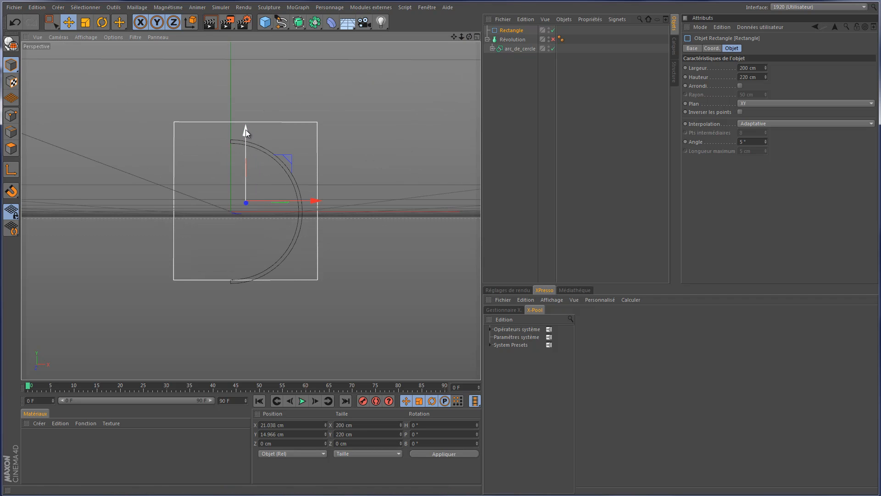
drag(246, 129, 249, 135)
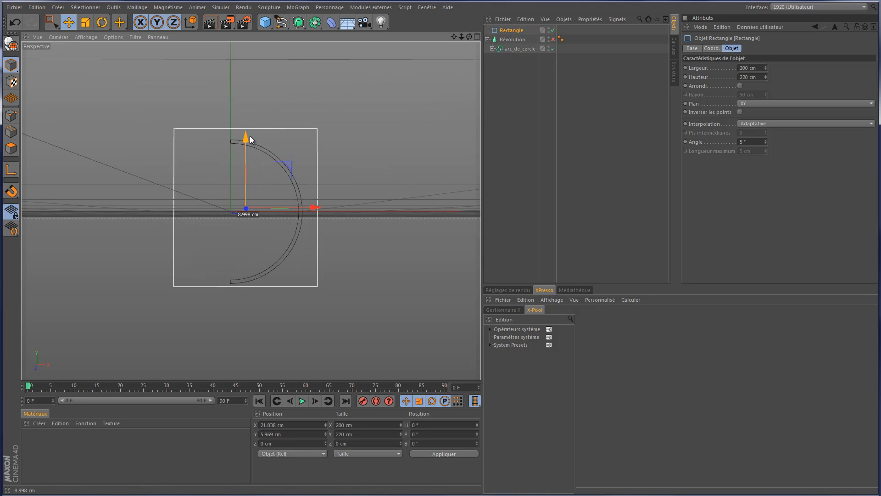
Take arc_de_cercle out of the Révolution generator, place it below, and select the Révolution
click(513, 39)
click(515, 49)
drag(514, 51, 513, 60)
click(514, 41)
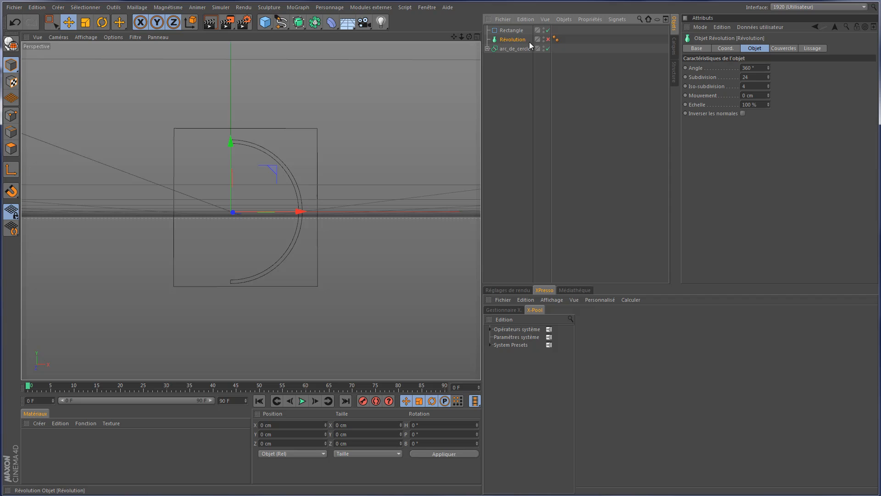
Add a MoGraph Masque spline object and nest arc_de_cercle and the Rectangle inside it, with the arc first
click(315, 24)
click(357, 52)
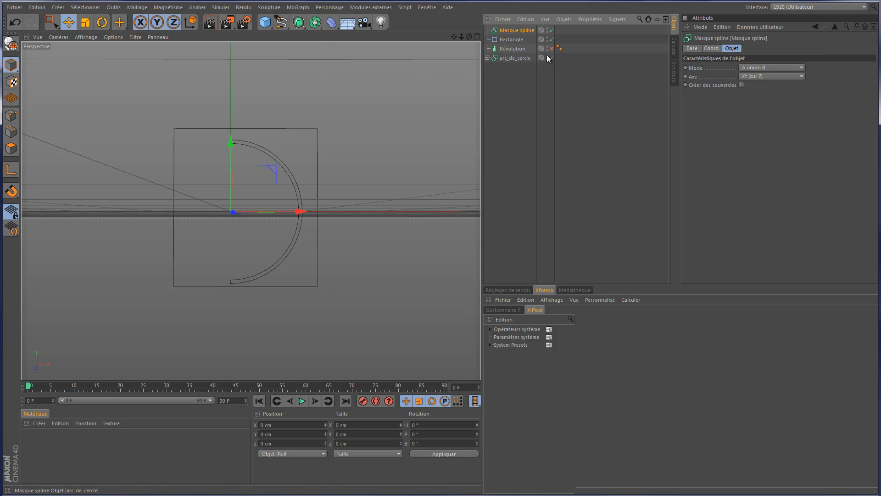
drag(514, 59, 524, 31)
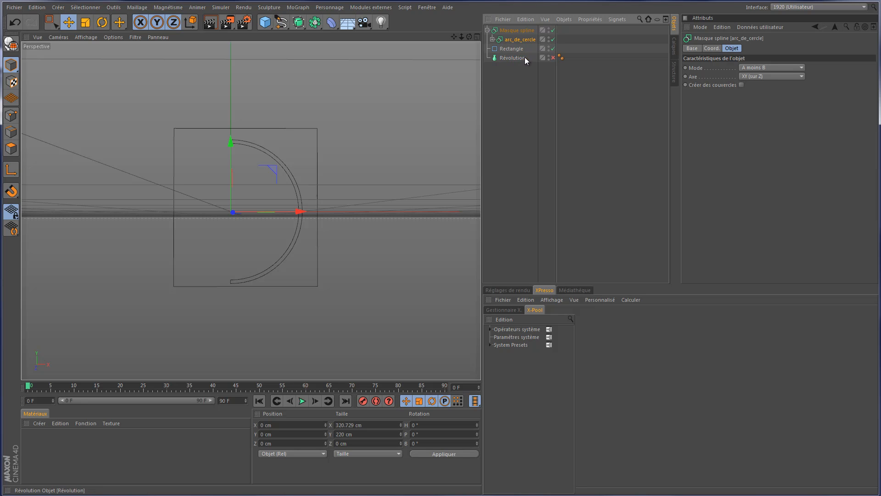
drag(512, 49, 524, 43)
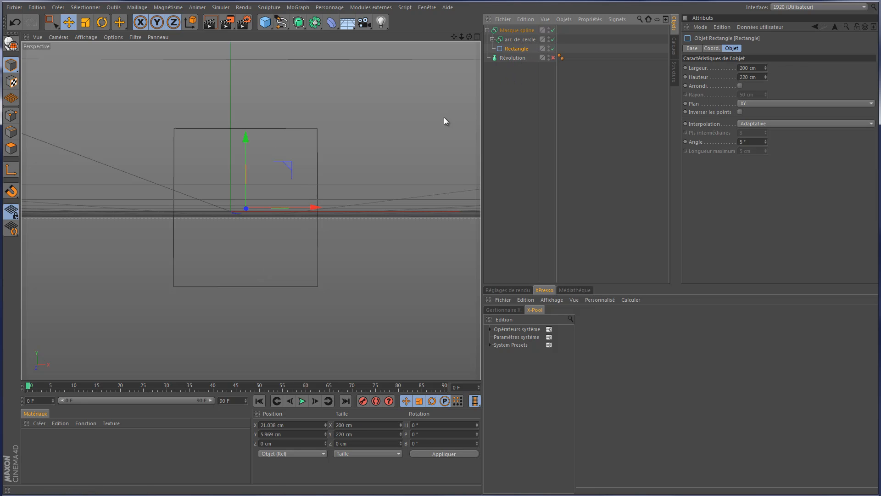
Set the parent Masque spline's mode to A moins B so the rectangle is subtracted from the arc
click(517, 31)
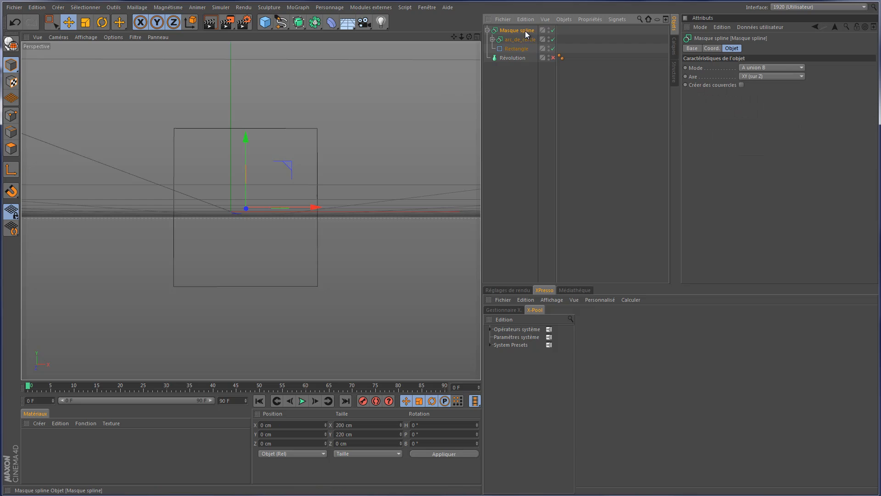
click(780, 69)
click(780, 86)
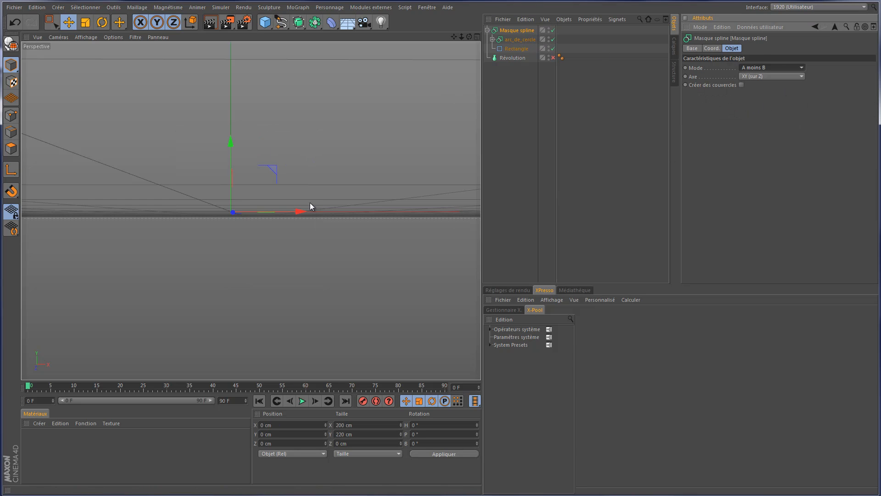
Keyframe the Rectangle's Y position at frame 0, and at frame 45 with the rectangle raised to about 214 cm, and scrub the timeline to check
click(516, 48)
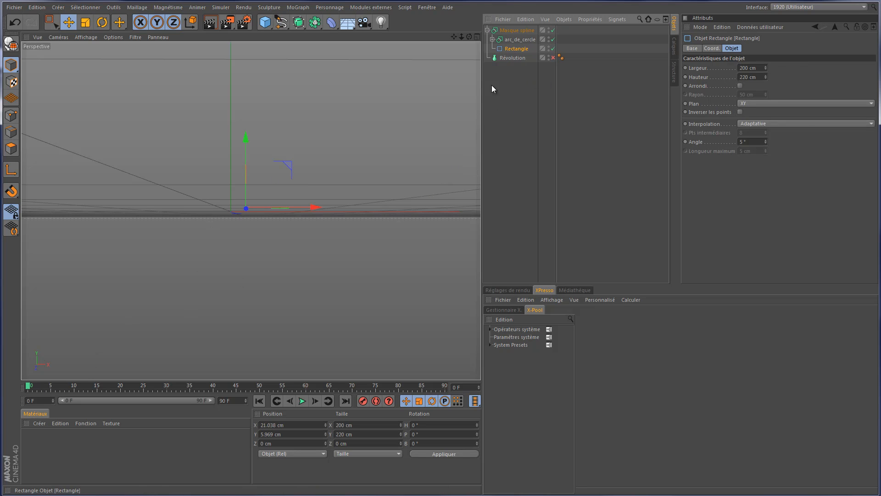
click(713, 48)
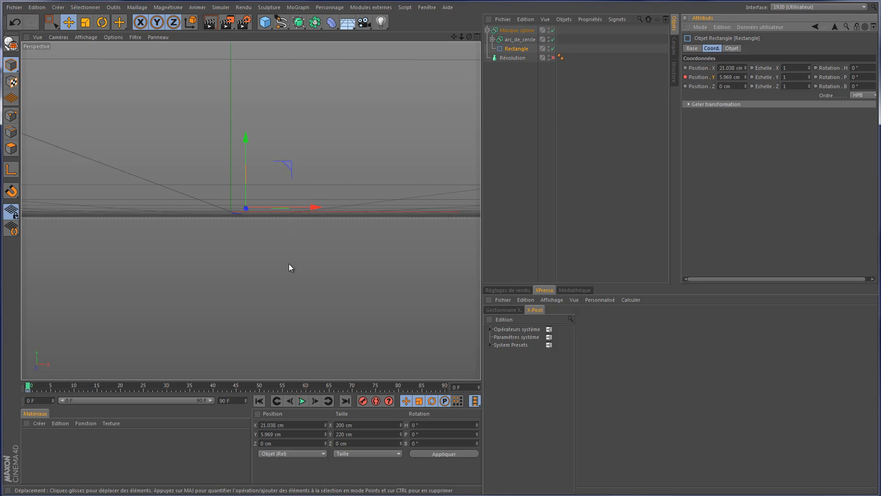
click(236, 387)
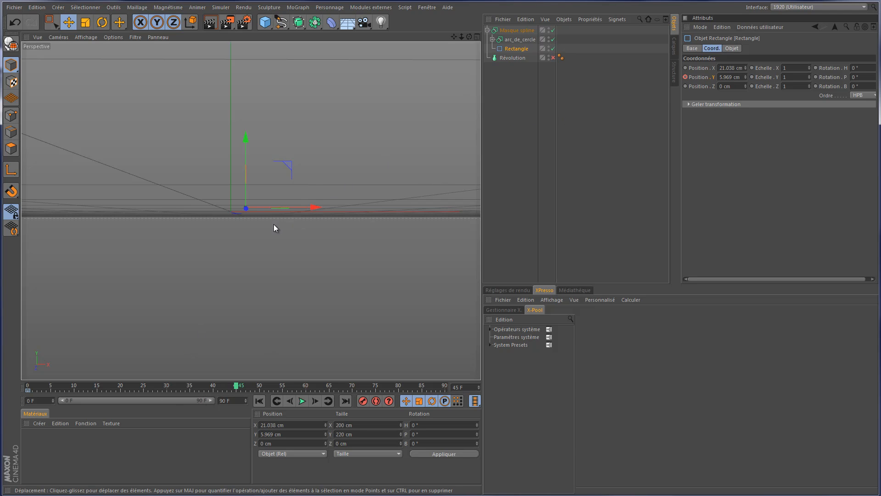
drag(246, 141, 464, 187)
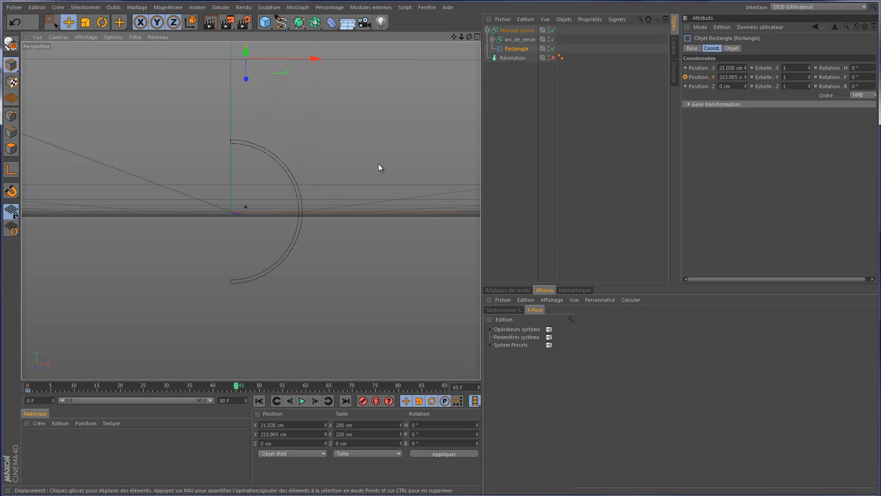
click(686, 76)
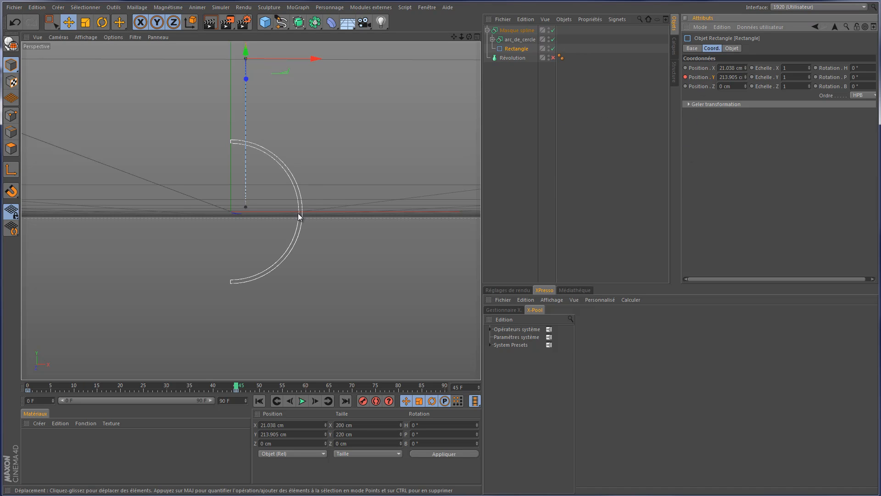
drag(238, 391, 70, 426)
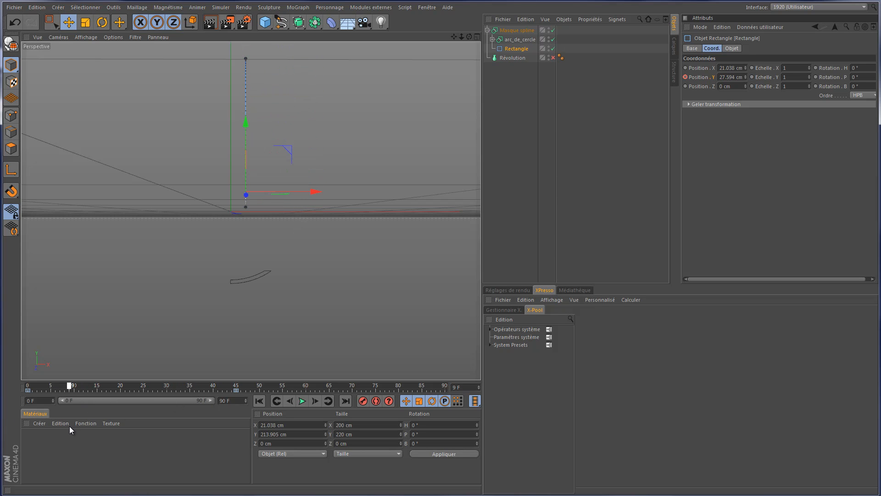
Place the parent Masque spline inside the Révolution generator and enable the Révolution
drag(527, 31, 521, 58)
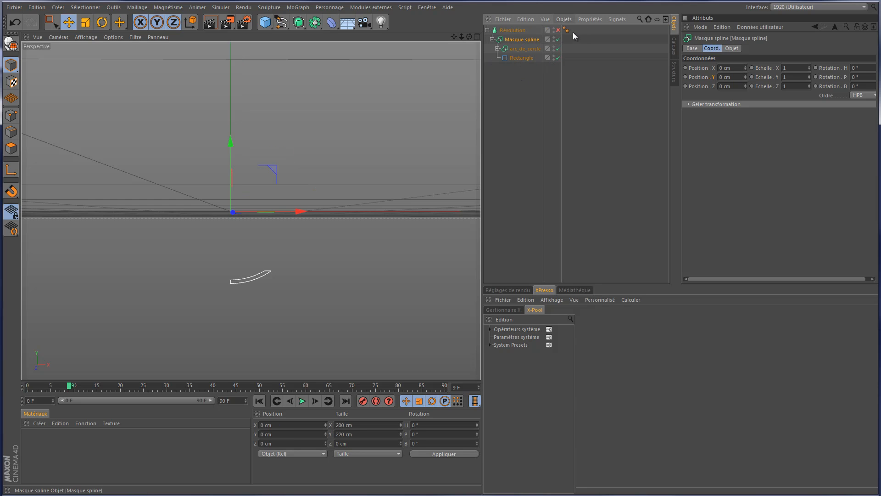
click(558, 30)
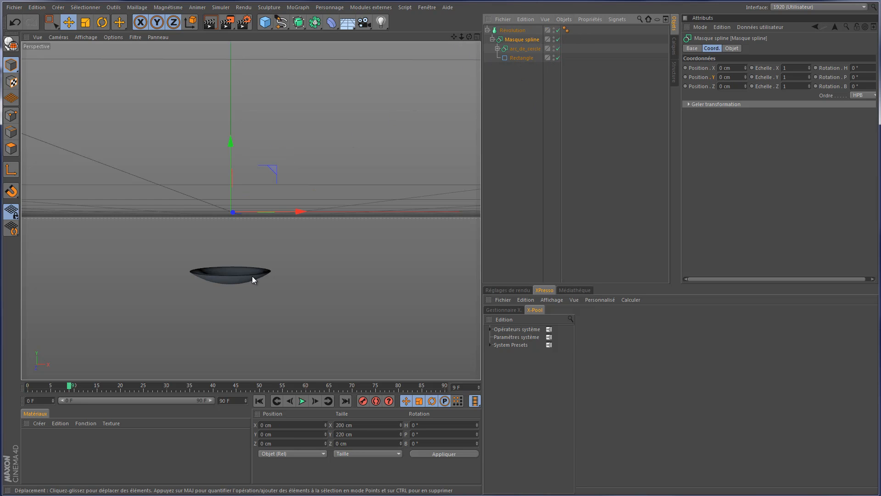
Scrub the animation between frames 6 and 21 and examine the revolved shell's growth from above and up close
alt+right_drag(218, 295, 249, 259)
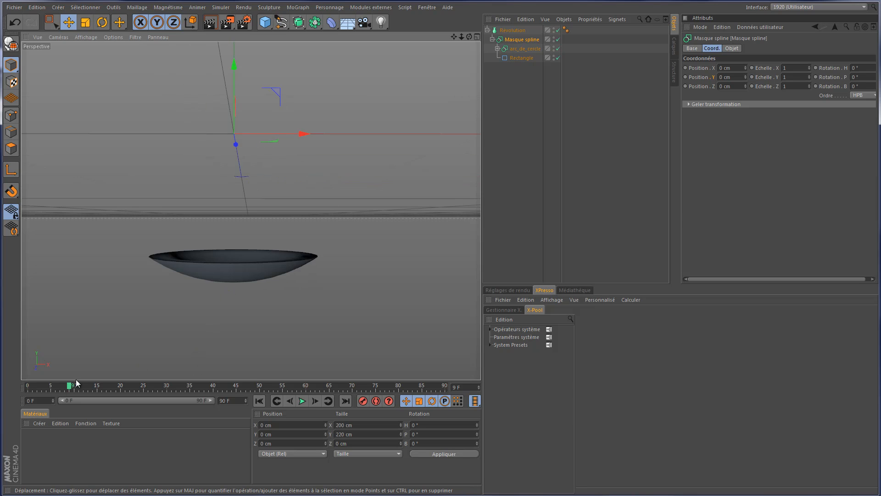
drag(76, 383, 51, 403)
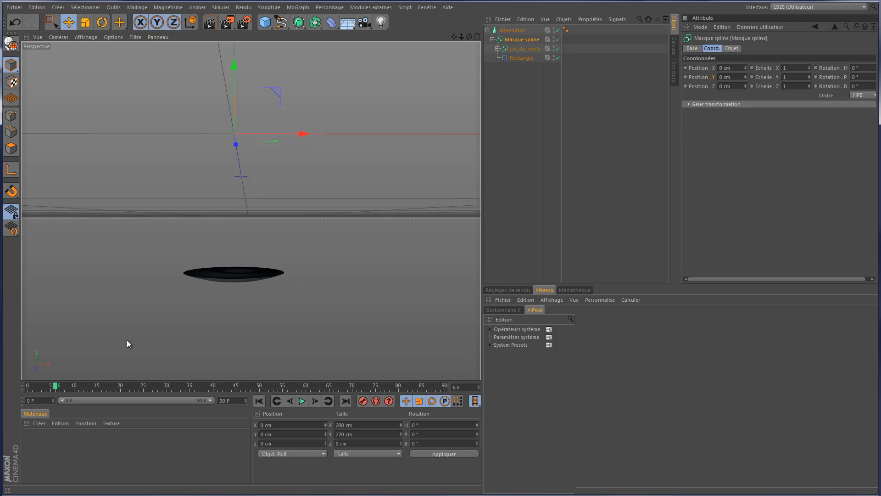
alt+drag(232, 291, 255, 201)
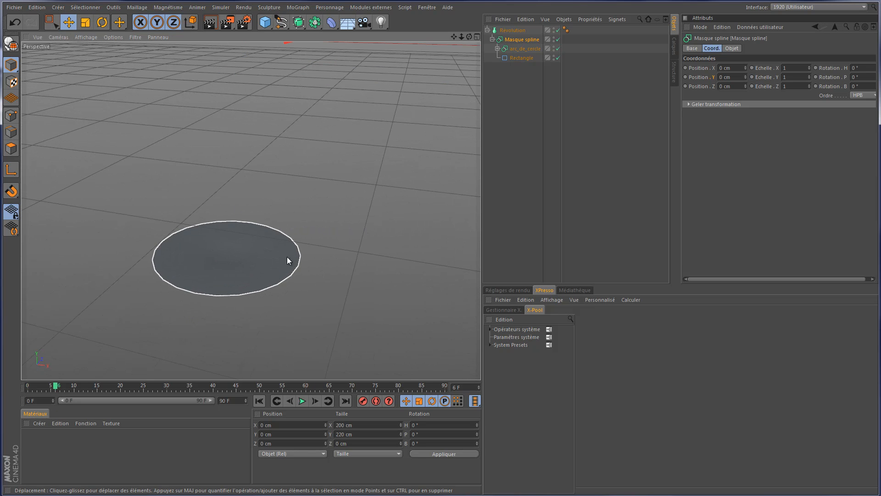
drag(56, 387, 81, 387)
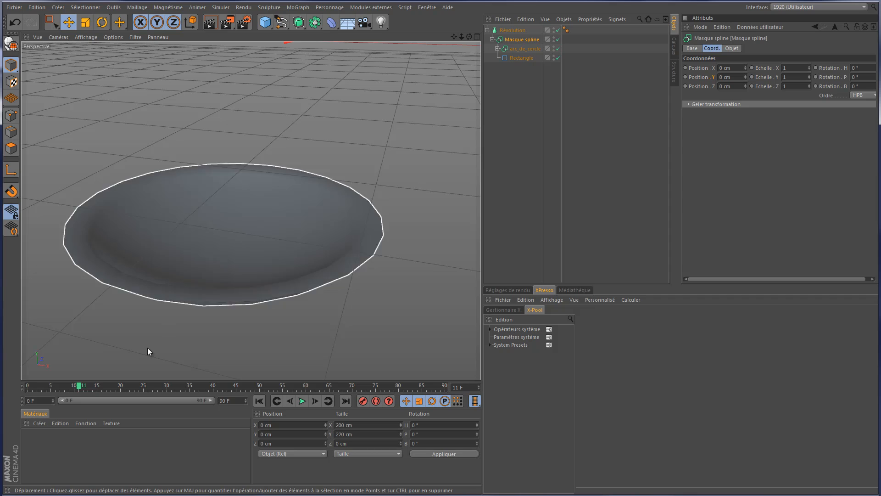
drag(81, 386, 125, 385)
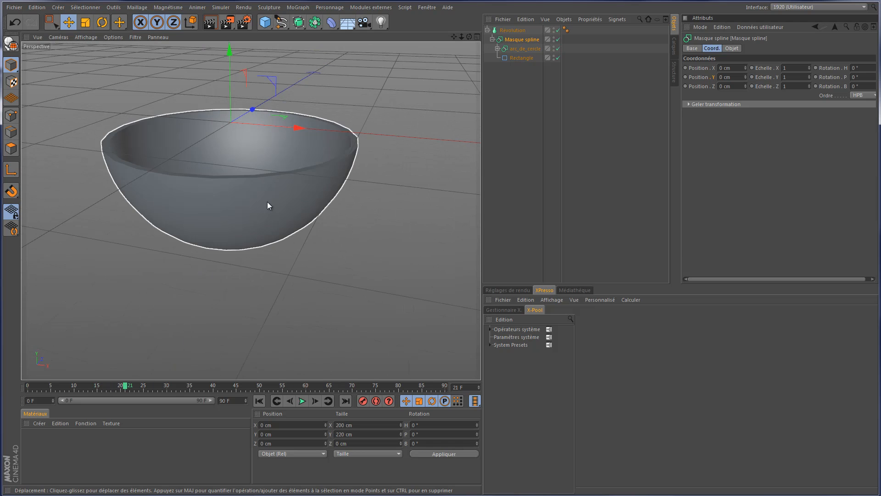
scroll(349, 145, up, 3)
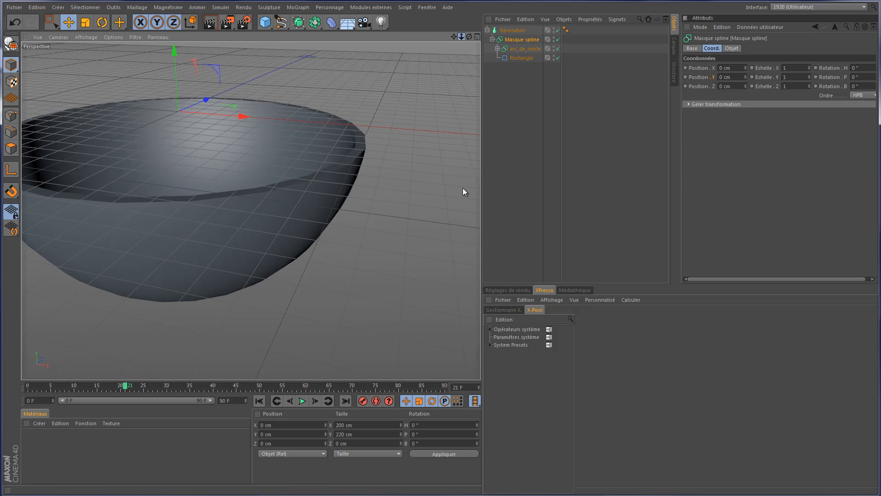
scroll(461, 189, down, 4)
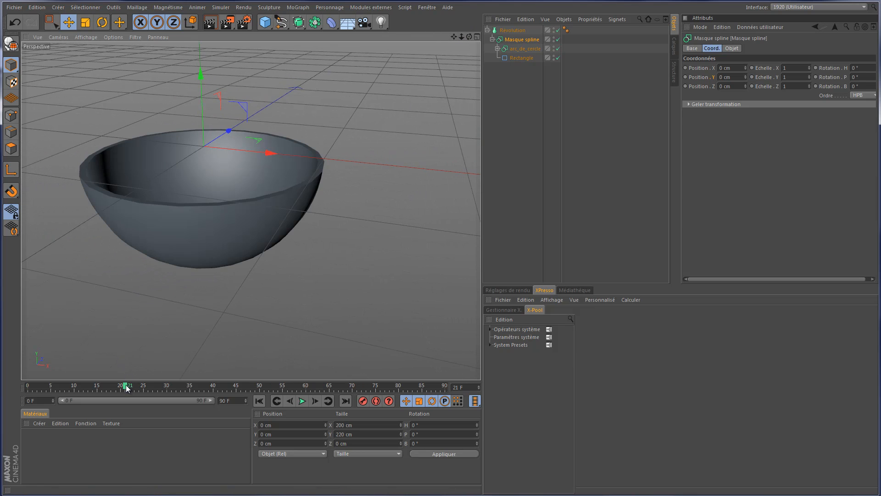
Scrub the animation on to frames 33 and 37 and examine the shell's rim and upper opening from several angles
drag(128, 387, 180, 387)
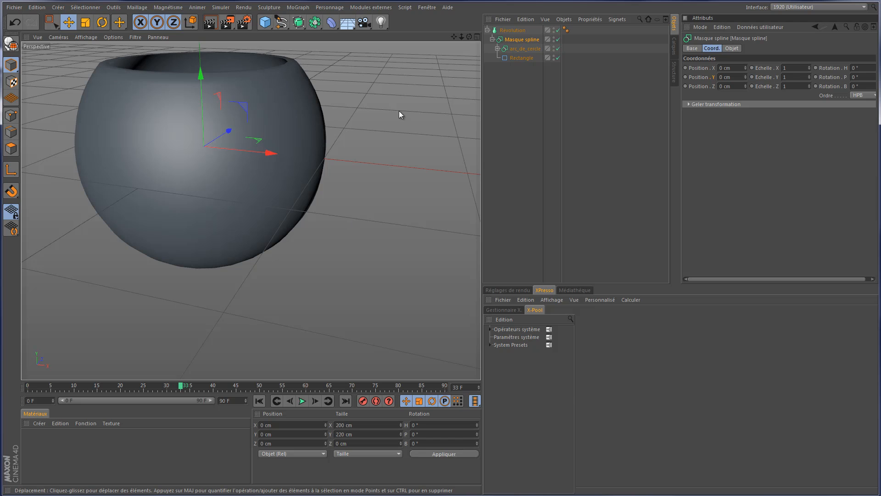
drag(455, 37, 473, 194)
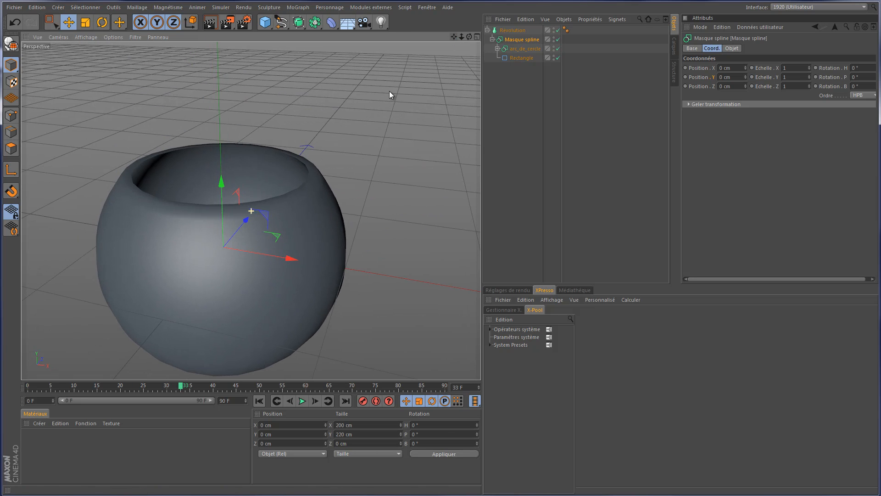
scroll(213, 178, up, 5)
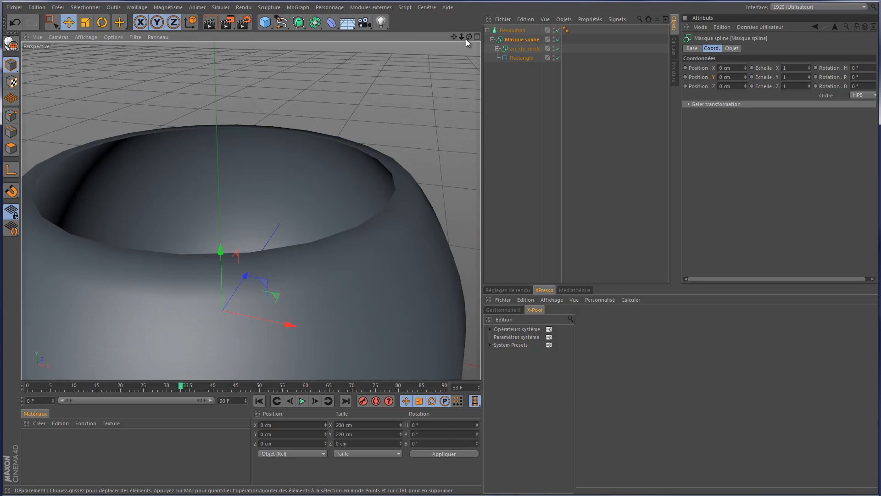
drag(469, 37, 464, 190)
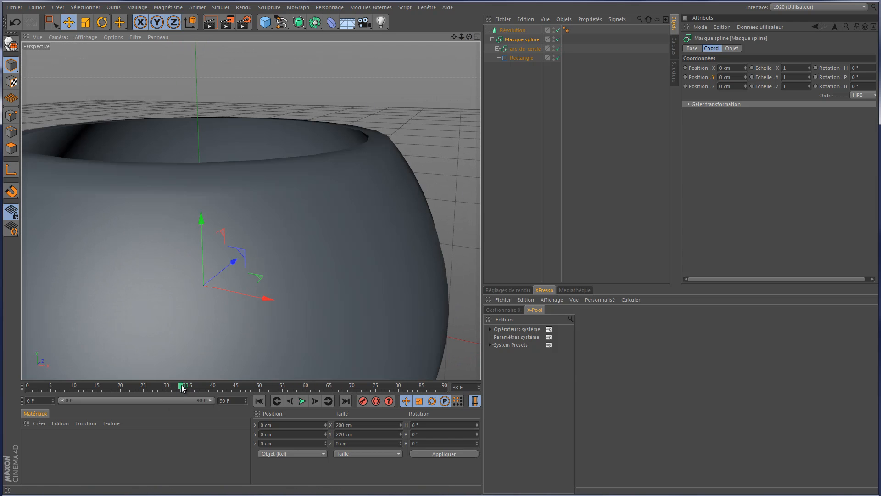
drag(181, 386, 200, 387)
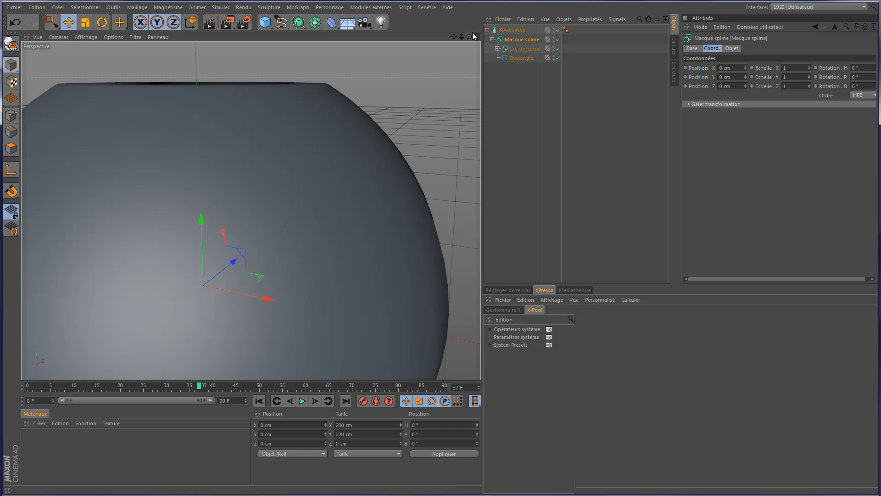
drag(469, 37, 463, 189)
drag(453, 36, 463, 186)
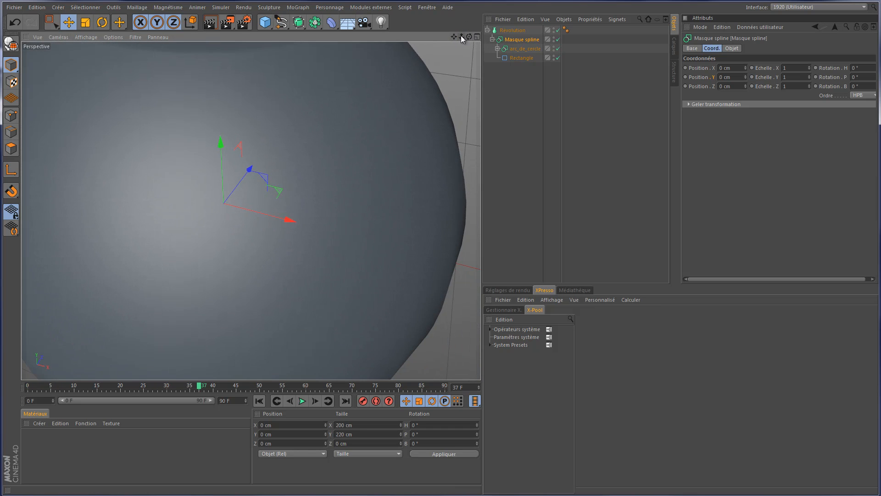
drag(461, 36, 463, 188)
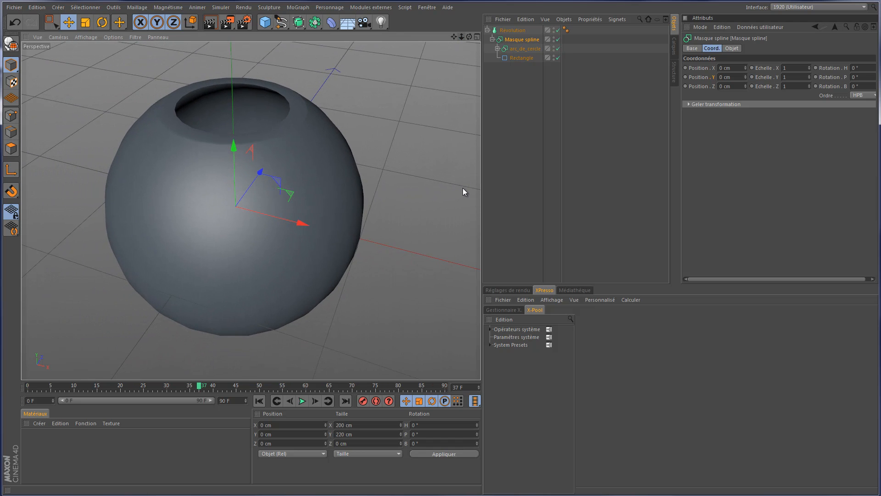
Show the model in the front view and disable both the Révolution and the parent Masque spline
key(F4)
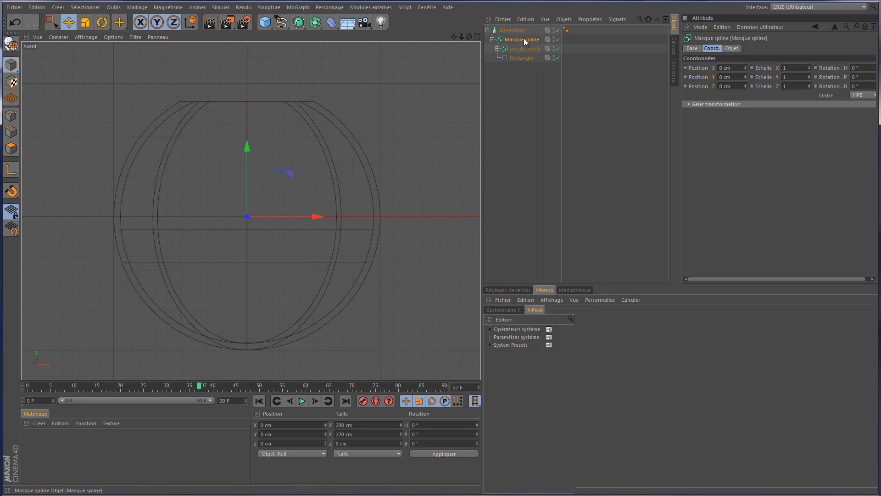
click(558, 30)
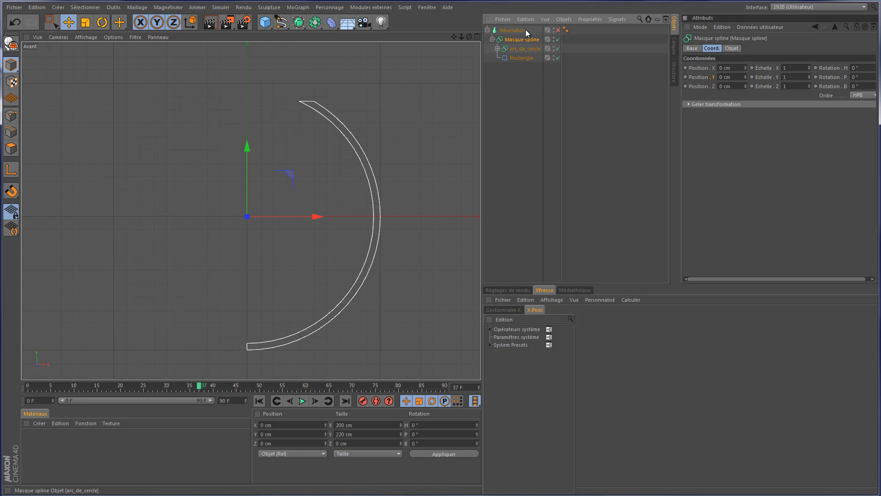
click(558, 39)
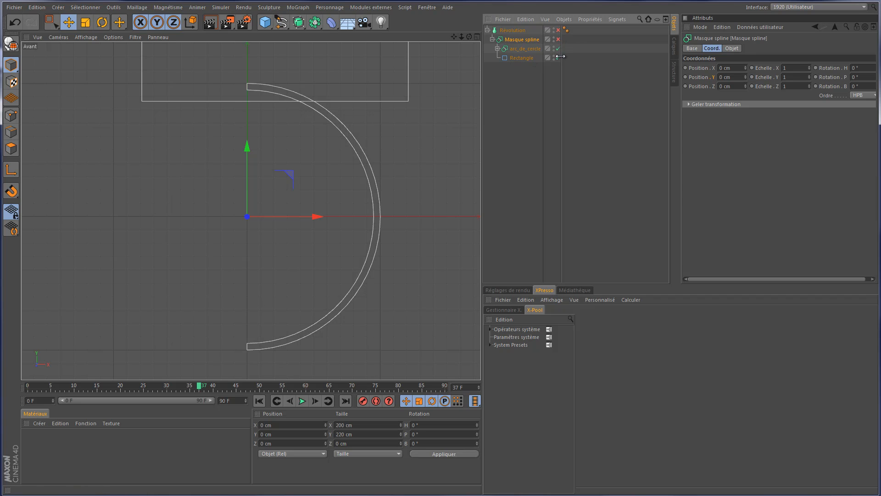
Delete the animation track from the Rectangle's Y position
click(522, 58)
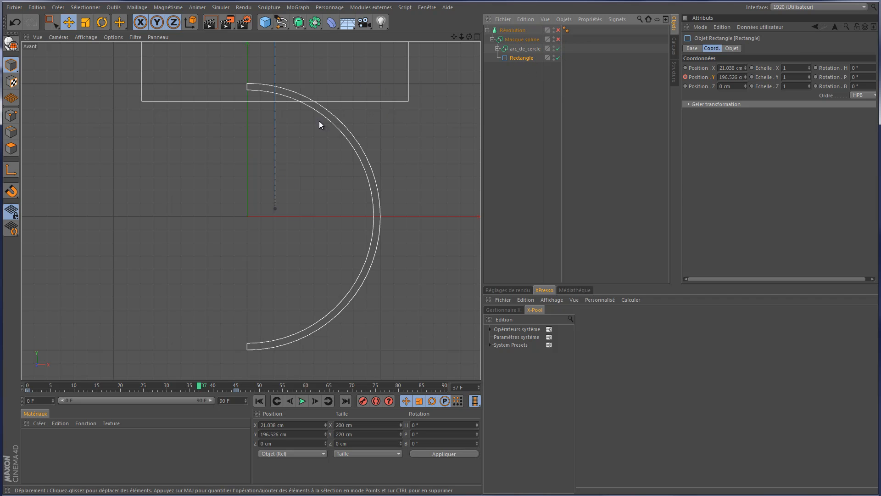
right_click(696, 78)
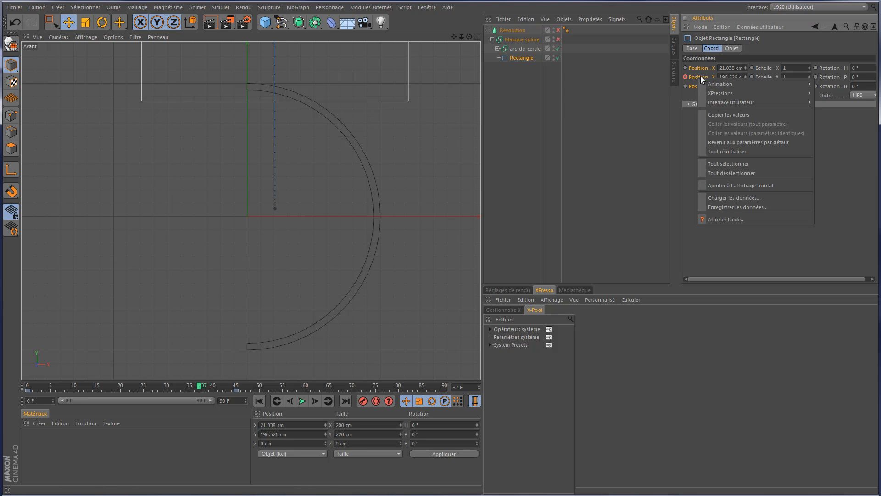
click(697, 77)
right_click(701, 76)
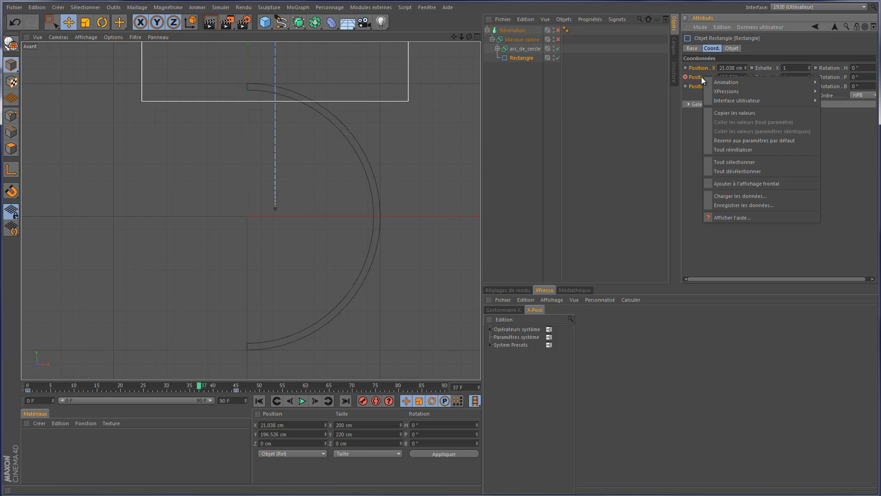
mouse_move(729, 83)
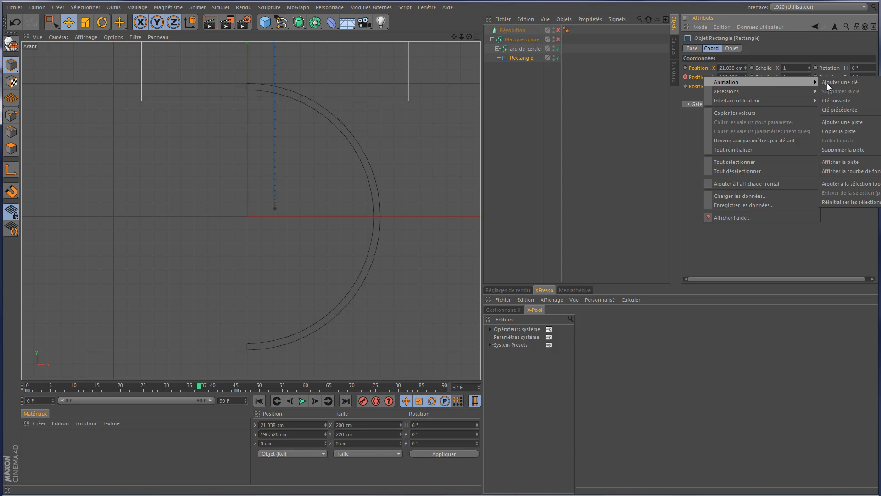
click(853, 150)
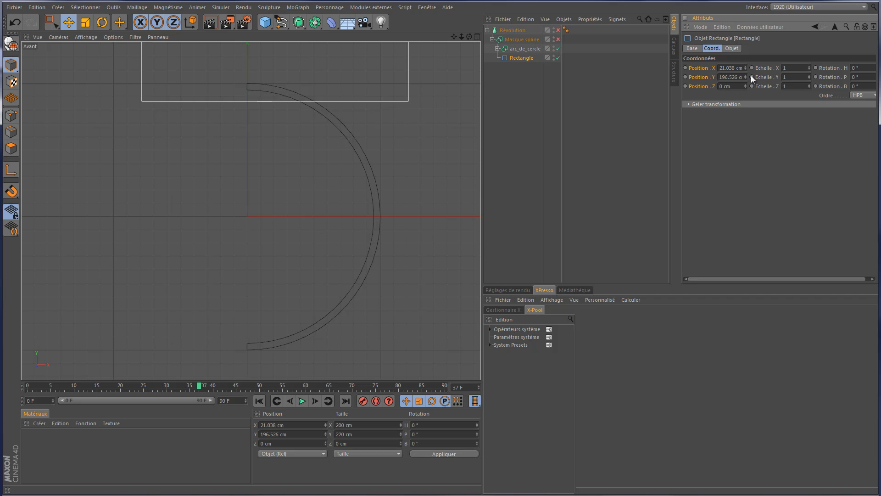
Reposition the Rectangle beside the half-ring with its inner edge on the vertical axis, at X -100 cm and Y about 2 cm
drag(746, 76, 746, 71)
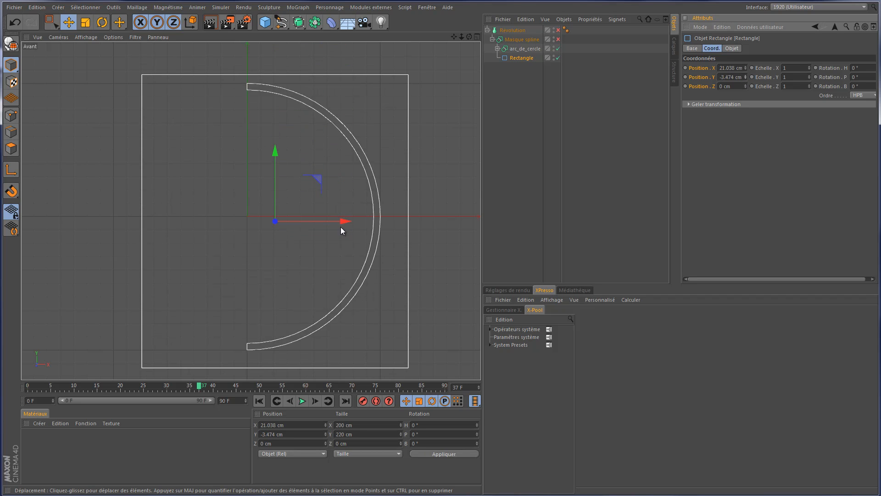
drag(343, 222, 184, 233)
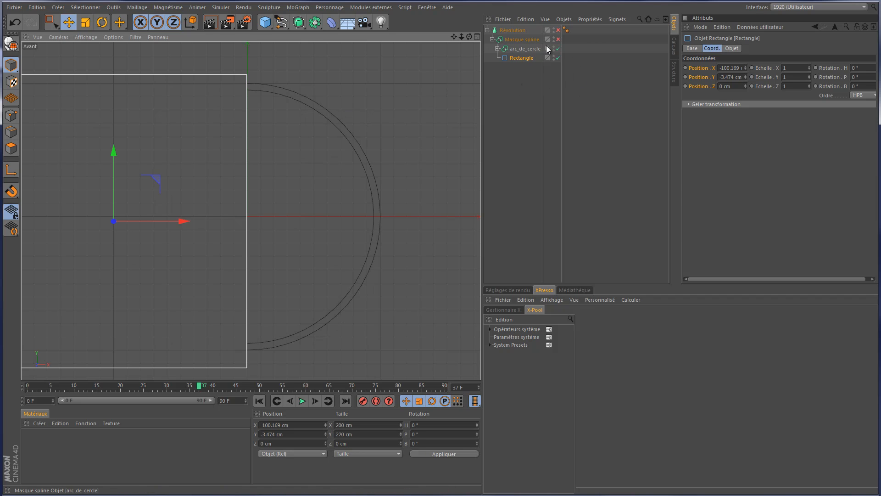
click(521, 58)
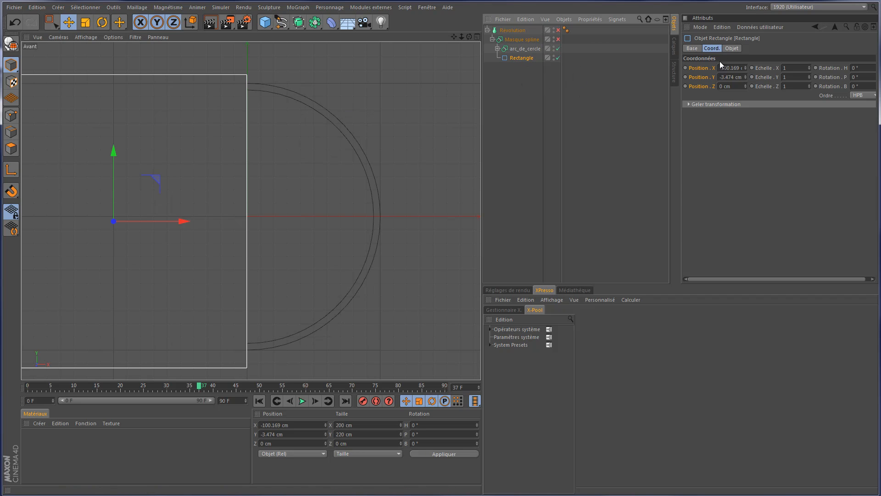
click(729, 47)
click(711, 49)
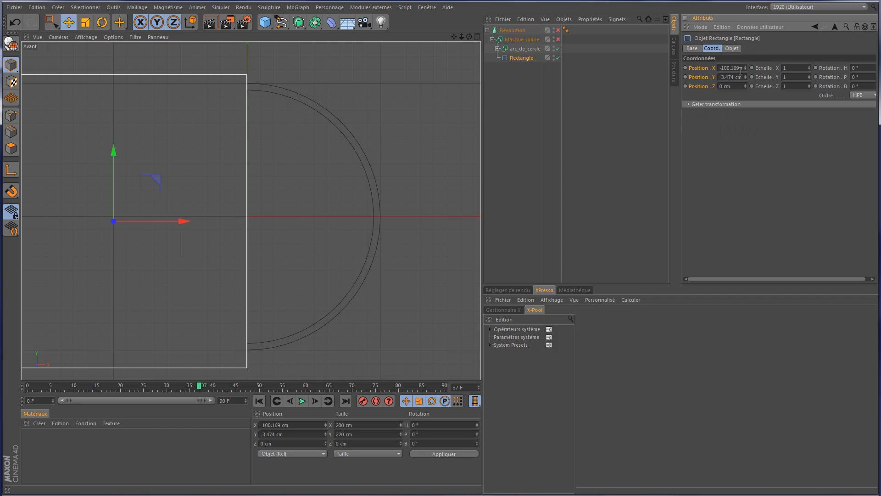
click(735, 69)
text(-100)
key(Return)
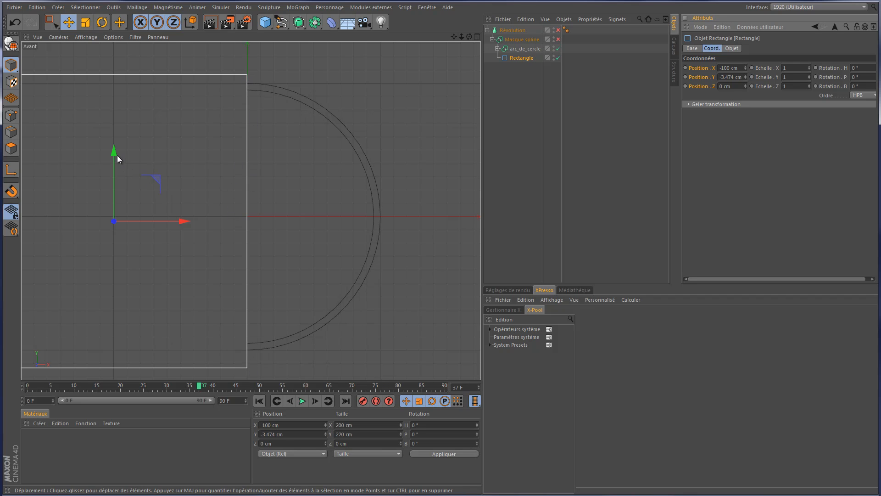
drag(118, 156, 117, 148)
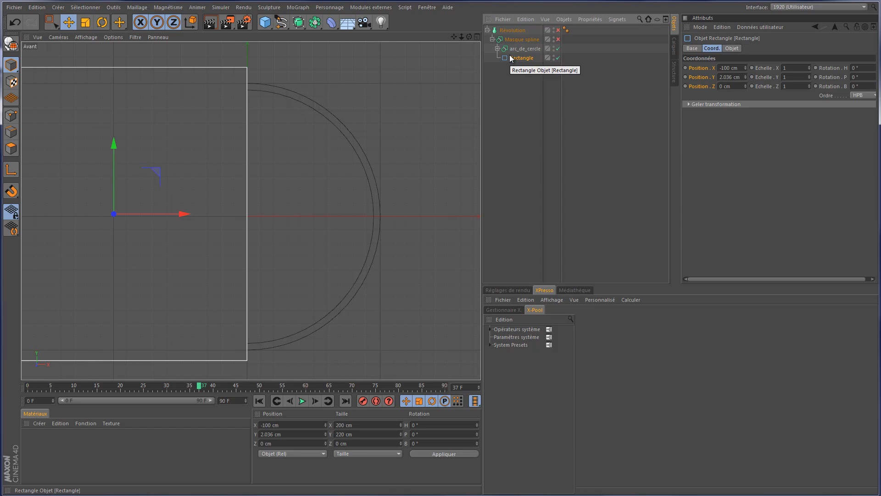
Enable axis modification and convert the Rectangle into an editable spline
click(11, 170)
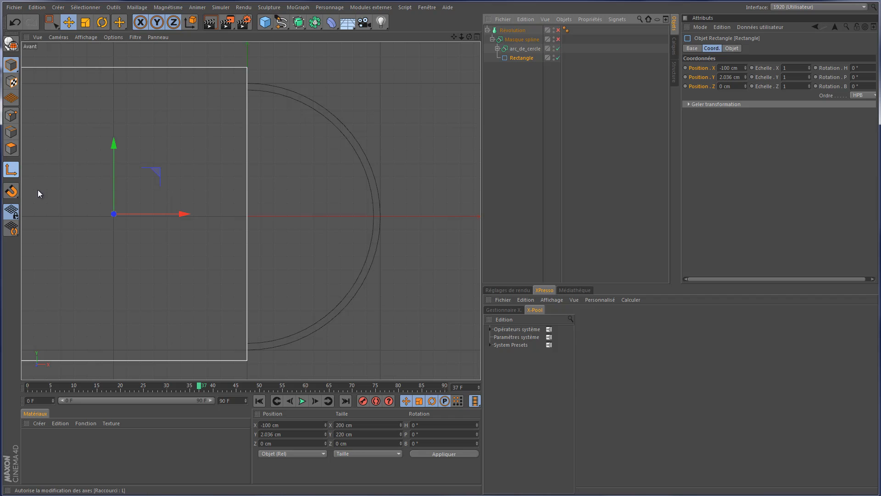
drag(188, 213, 183, 216)
key(ctrl+z)
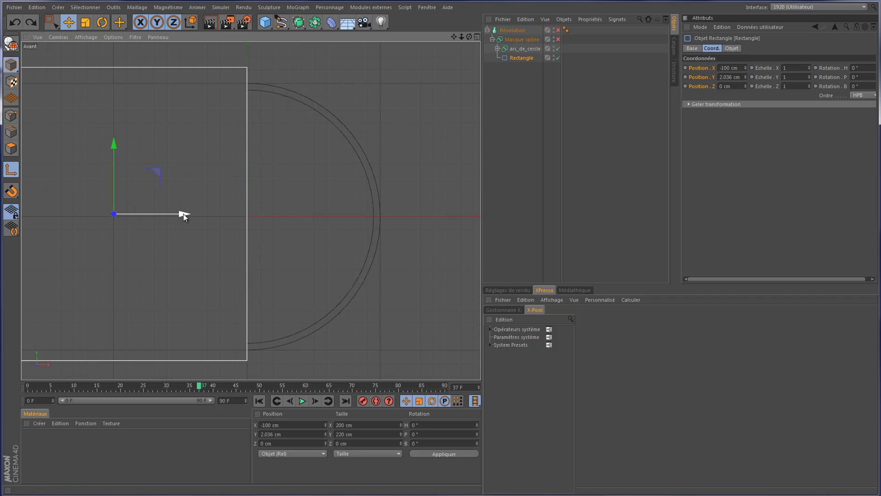
click(522, 59)
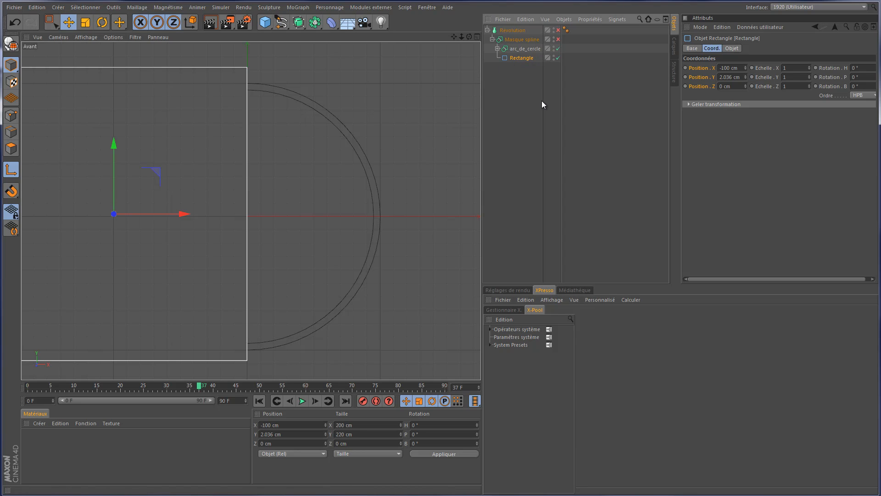
key(c)
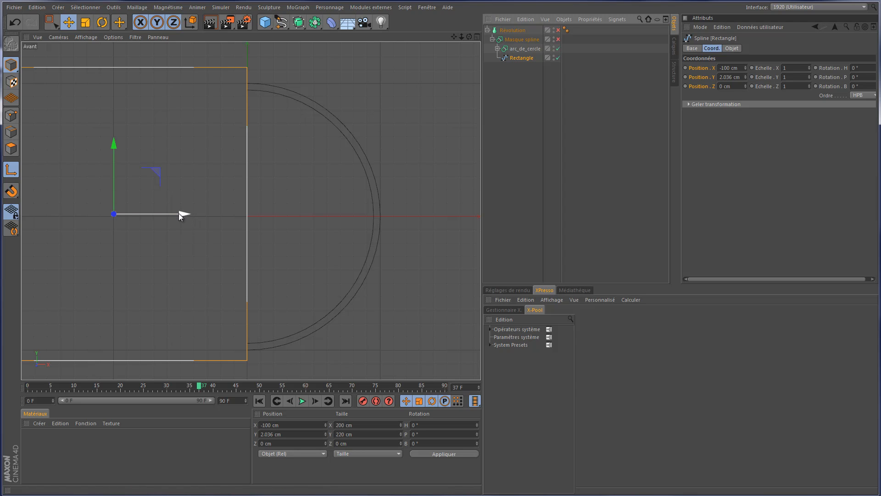
Move only the Rectangle's axis onto its edge at X 0 cm, then turn off axis modification
click(16, 173)
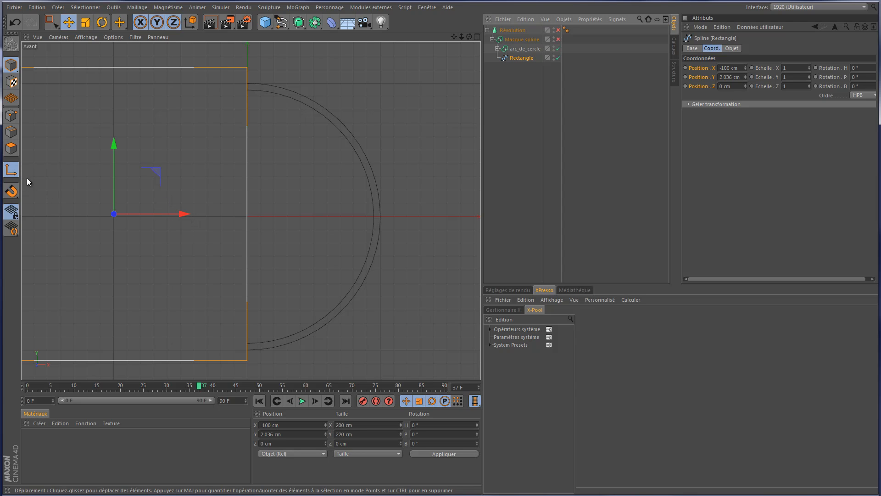
drag(184, 214, 317, 239)
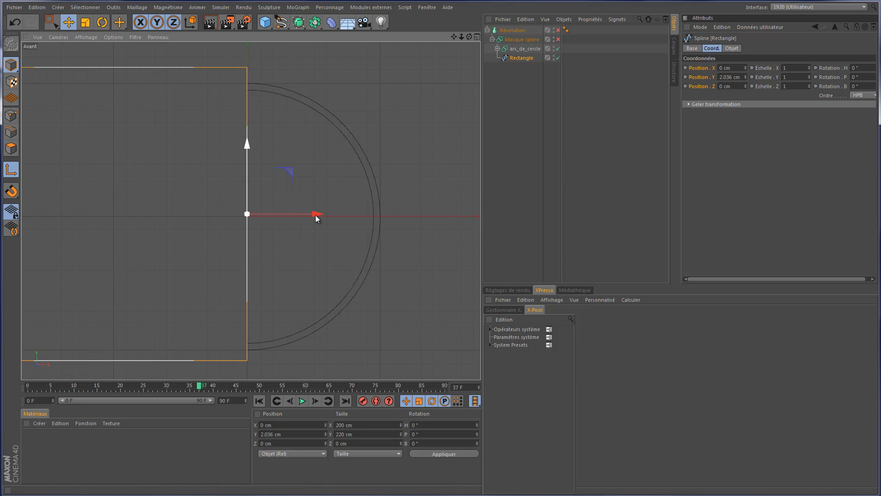
drag(315, 215, 284, 219)
key(ctrl+z)
drag(320, 213, 303, 231)
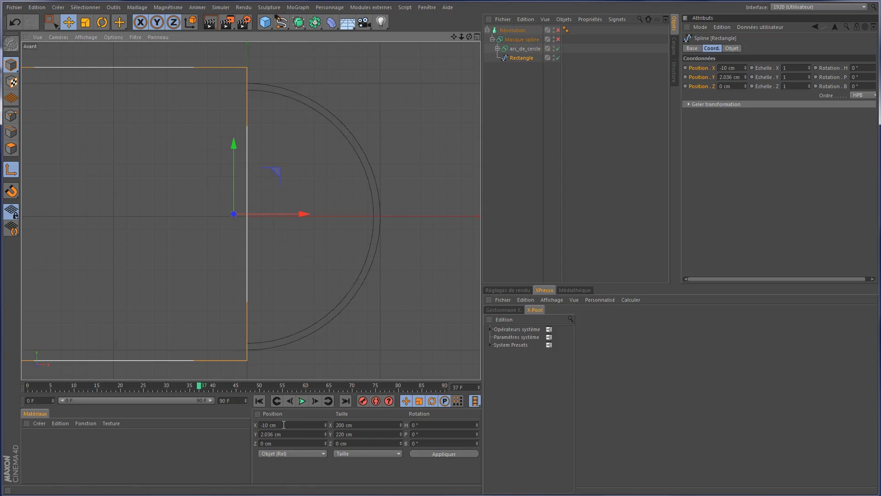
drag(284, 425, 210, 427)
text(0)
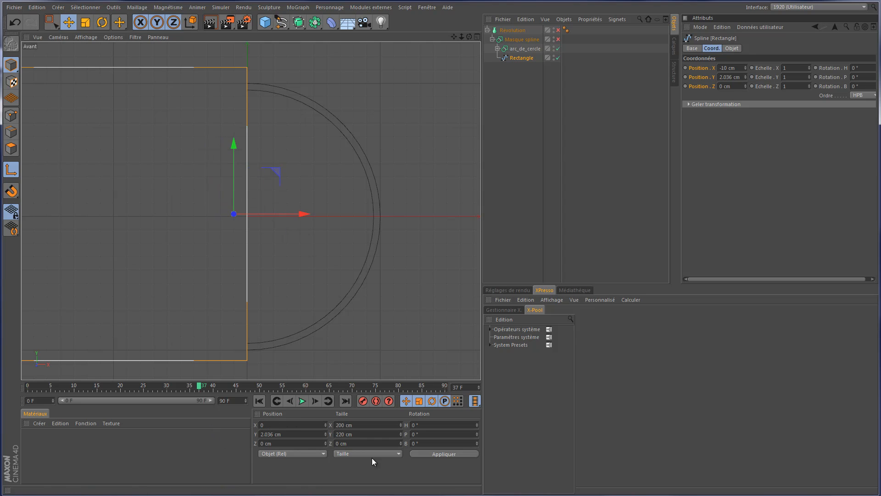
click(446, 455)
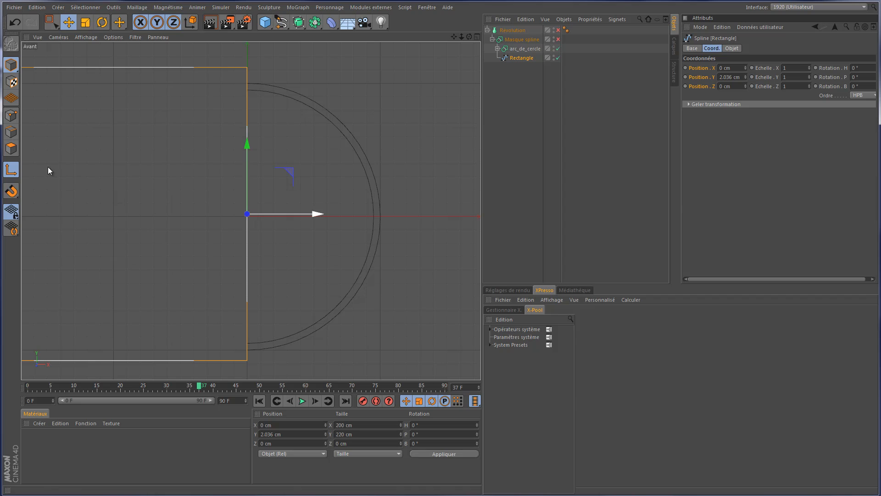
click(10, 170)
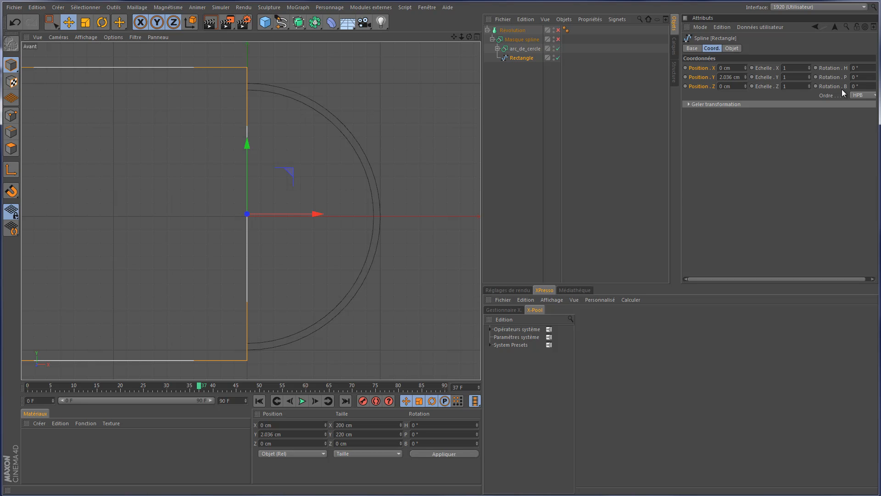
Set the Rectangle's B rotation to 180° and record a keyframe for it at frame 0
drag(680, 135, 668, 135)
mouse_move(865, 87)
mouse_down()
mouse_move(866, 97)
mouse_move(866, 78)
mouse_move(866, 89)
mouse_up()
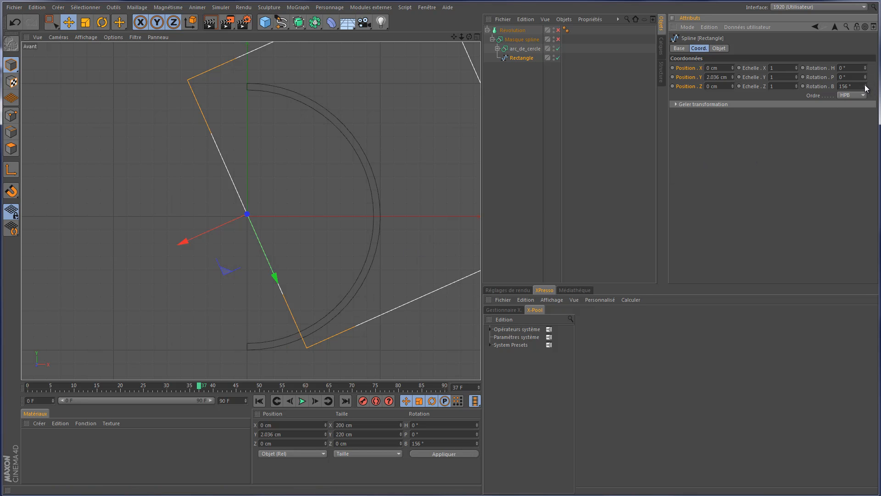
drag(867, 88, 866, 86)
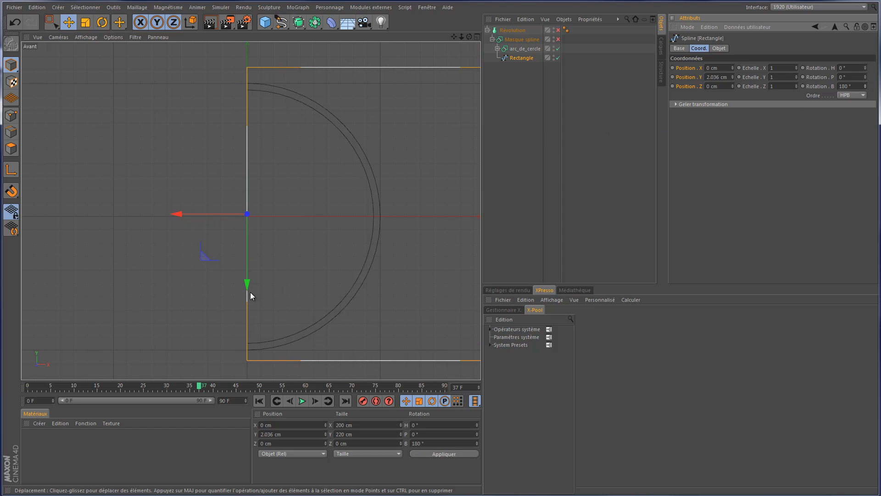
drag(199, 387, 15, 393)
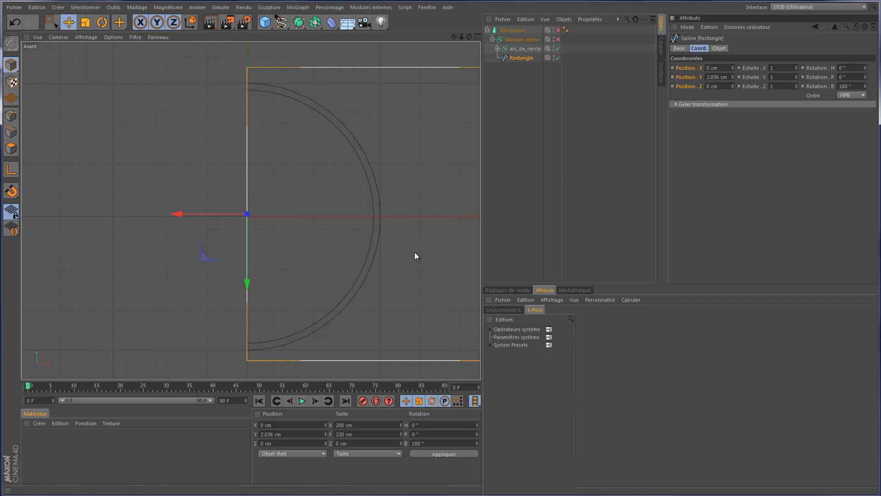
ctrl+click(802, 86)
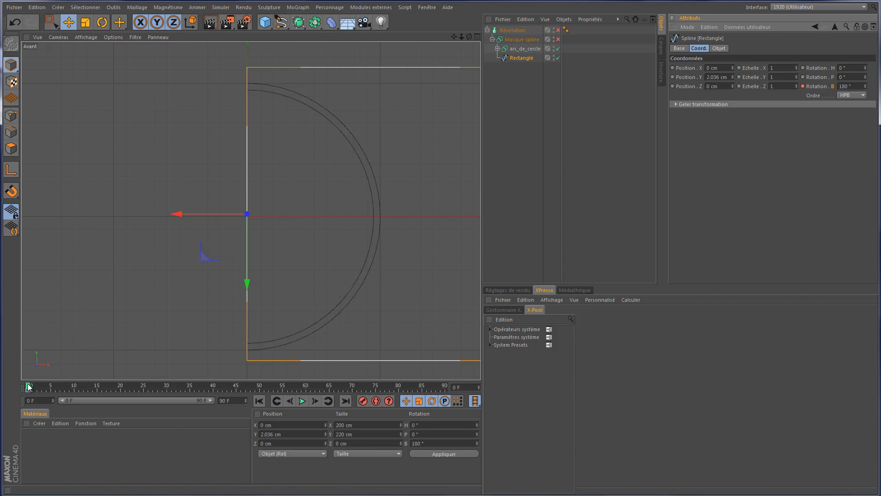
Record a second keyframe at frame 60 with the Rectangle's B rotation set to 0°
drag(28, 387, 305, 387)
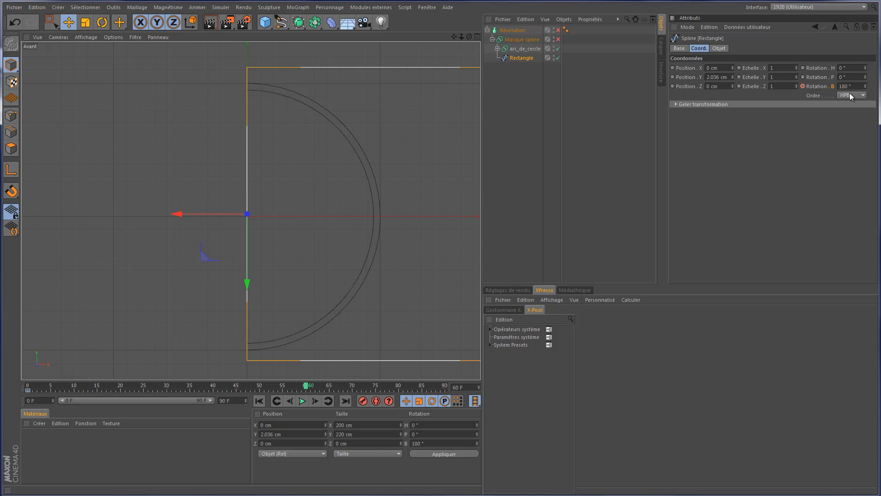
drag(859, 87, 817, 93)
text(0)
key(Return)
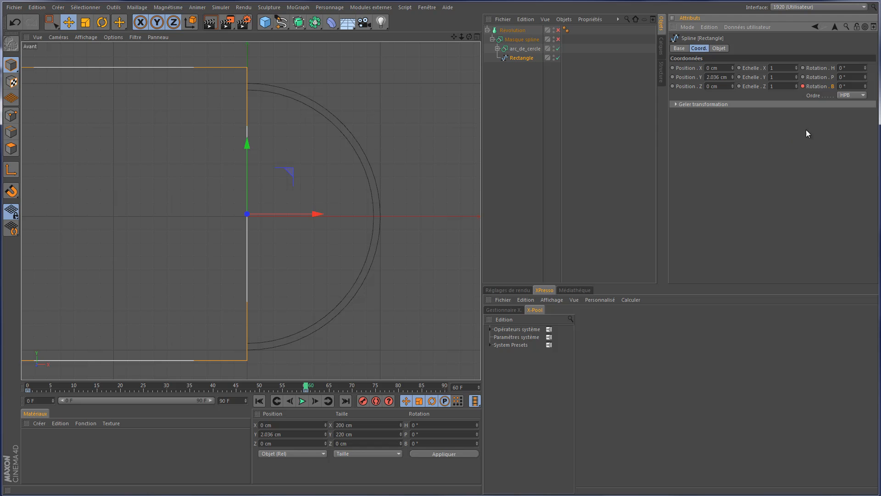
Return to frame 0, re-enable the Masque spline and the Révolution, and show the scene in perspective
drag(306, 385, 25, 404)
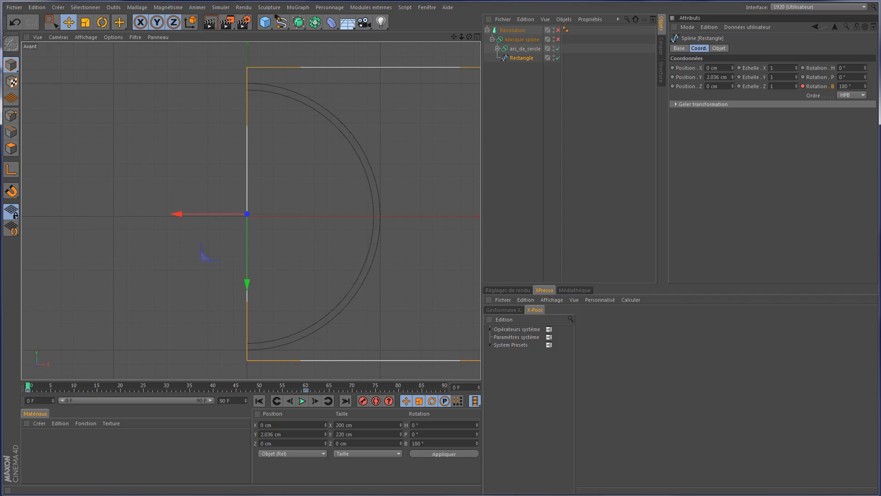
click(558, 39)
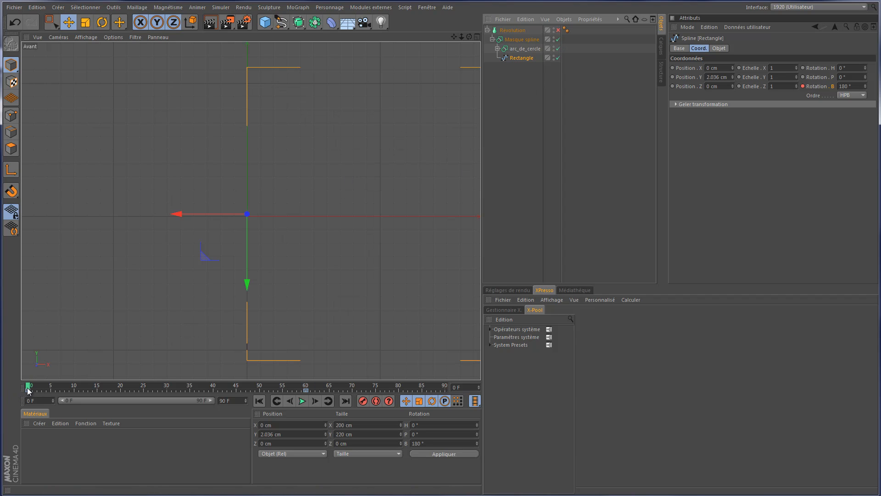
drag(28, 390, 17, 362)
key(F1)
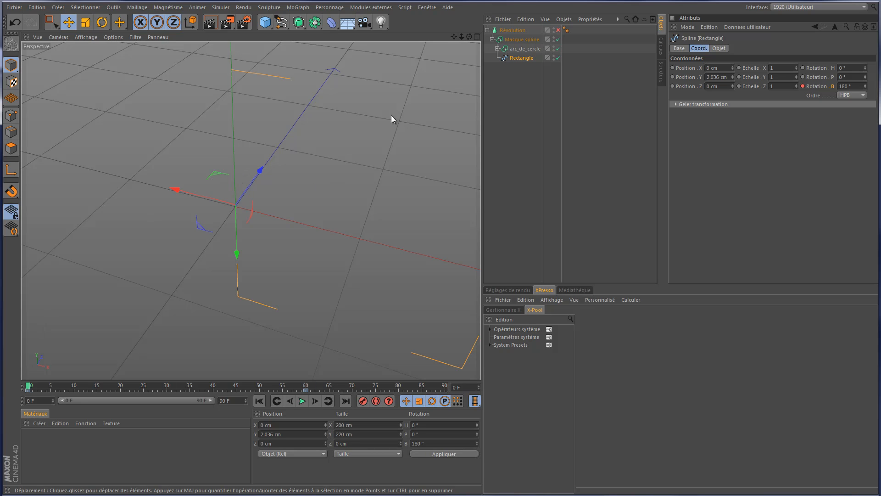
click(558, 30)
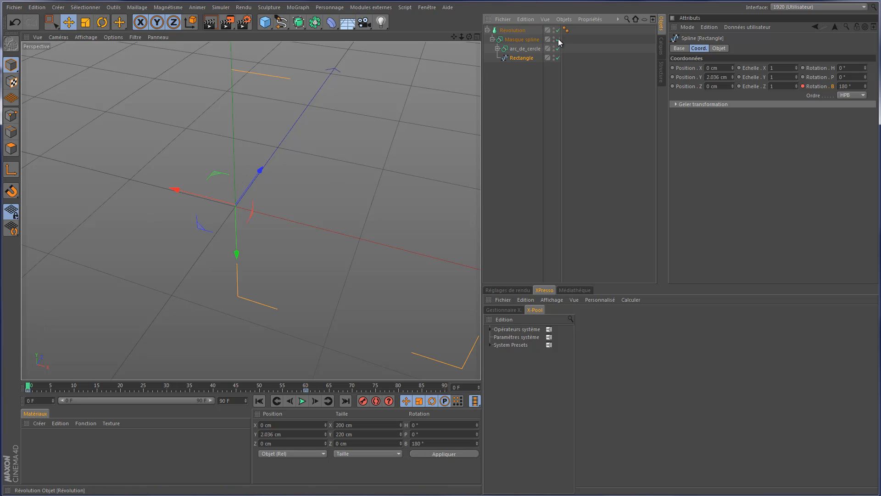
Scrub the animation through frames 21, 28 and 34 and examine the opening shell's rim from several angles
click(32, 388)
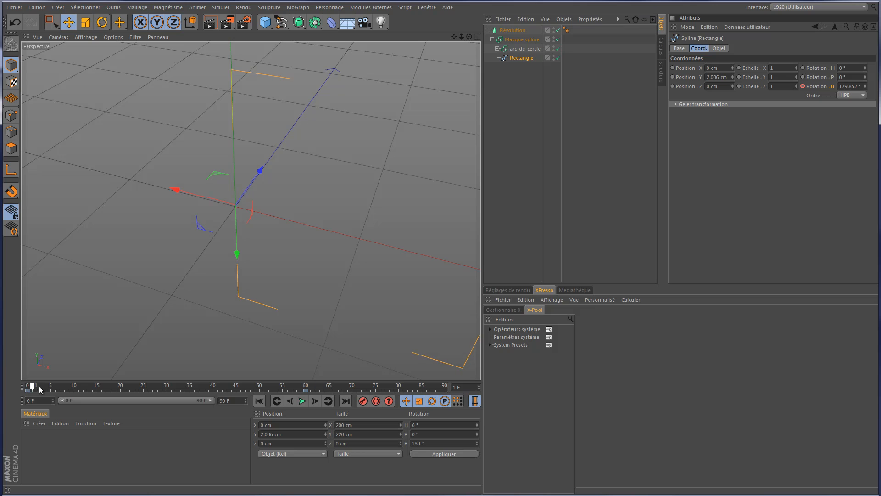
drag(39, 389, 125, 365)
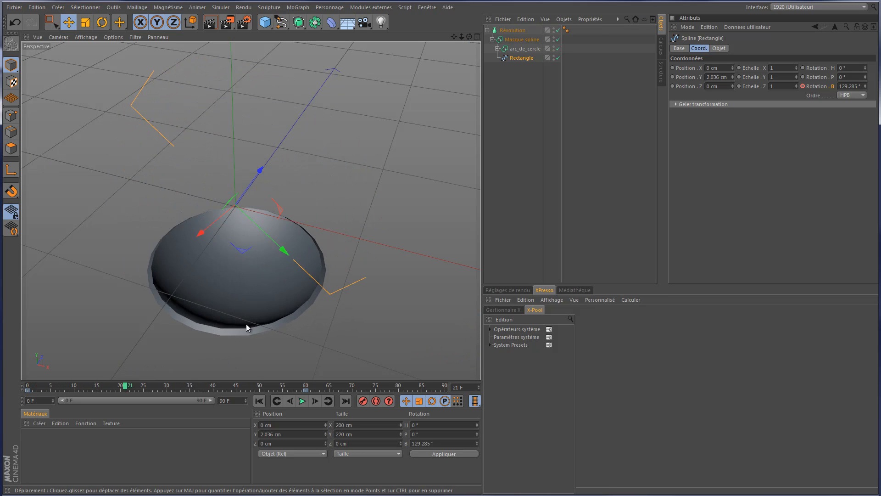
alt+drag(246, 324, 380, 244)
drag(124, 388, 160, 385)
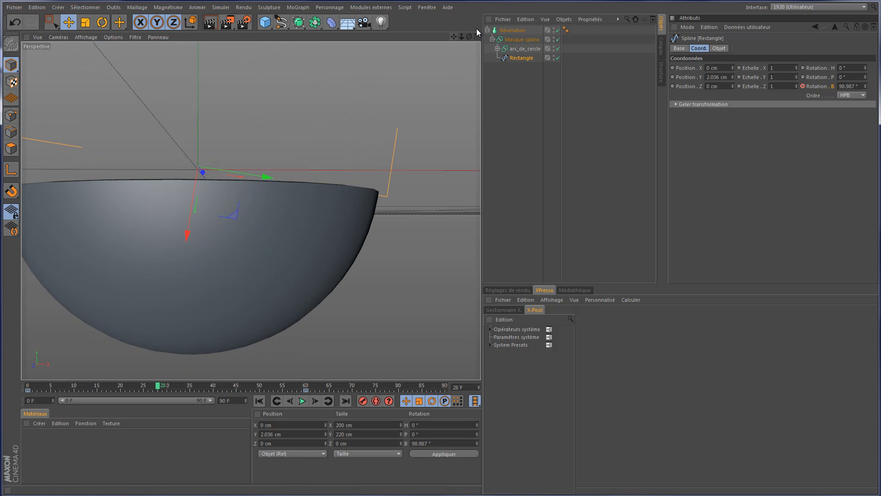
drag(470, 36, 282, 172)
drag(159, 387, 187, 386)
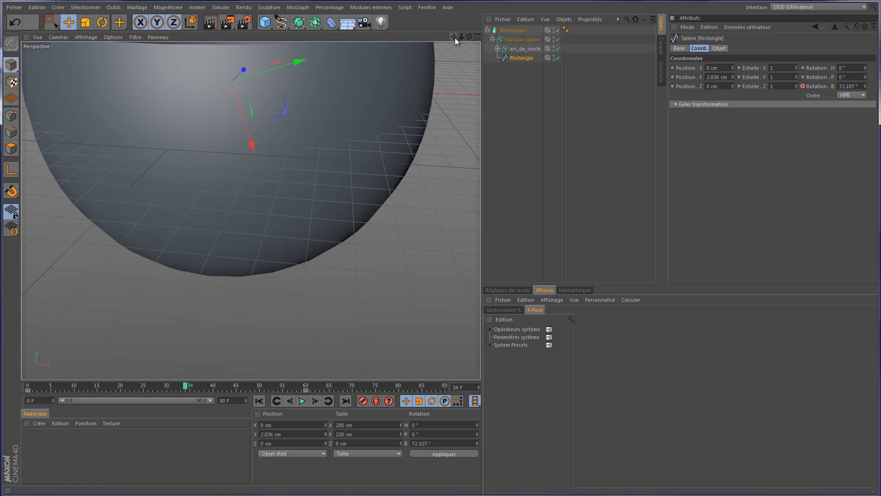
mouse_move(456, 35)
mouse_down()
mouse_move(464, 189)
mouse_move(452, 40)
mouse_up()
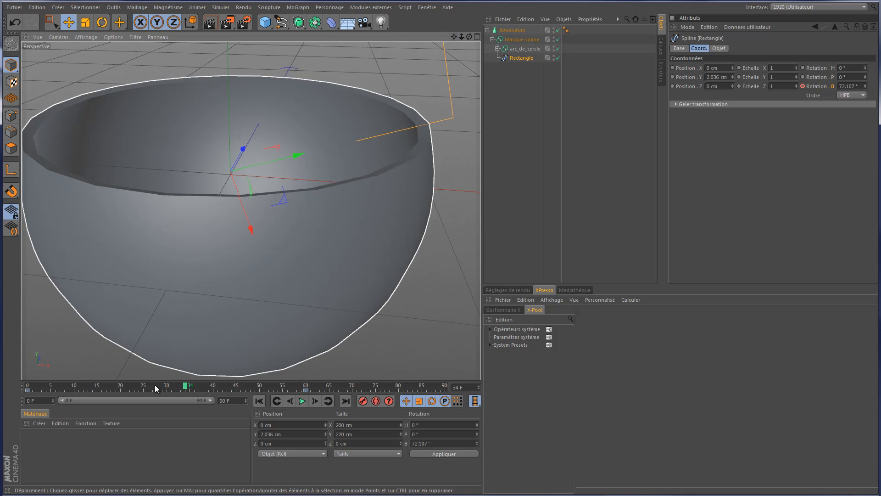
mouse_move(187, 387)
mouse_down()
mouse_move(216, 387)
mouse_move(21, 421)
mouse_move(206, 388)
mouse_move(186, 390)
mouse_up()
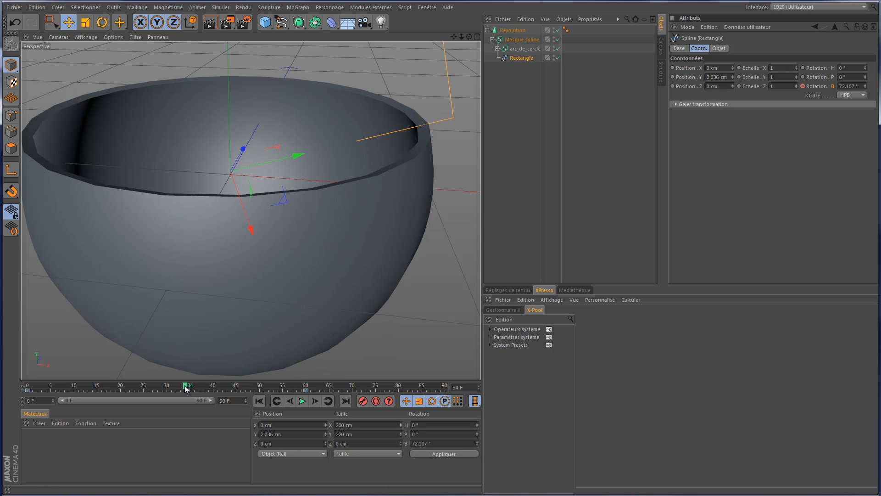
Go back to frame 0 in the front view and disable the Révolution
drag(185, 388, 27, 403)
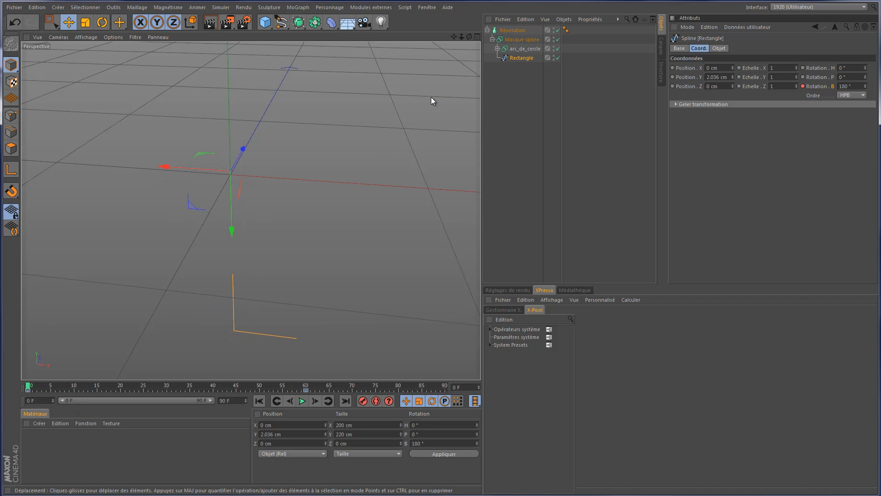
key(F4)
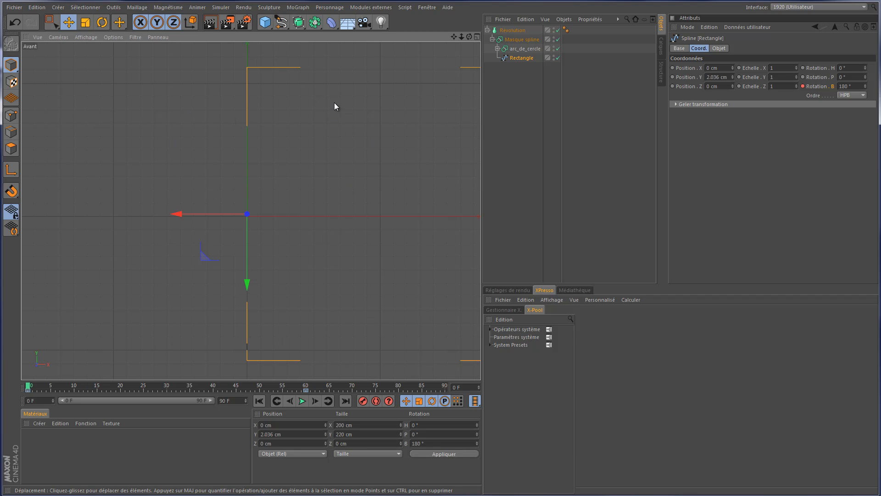
click(558, 30)
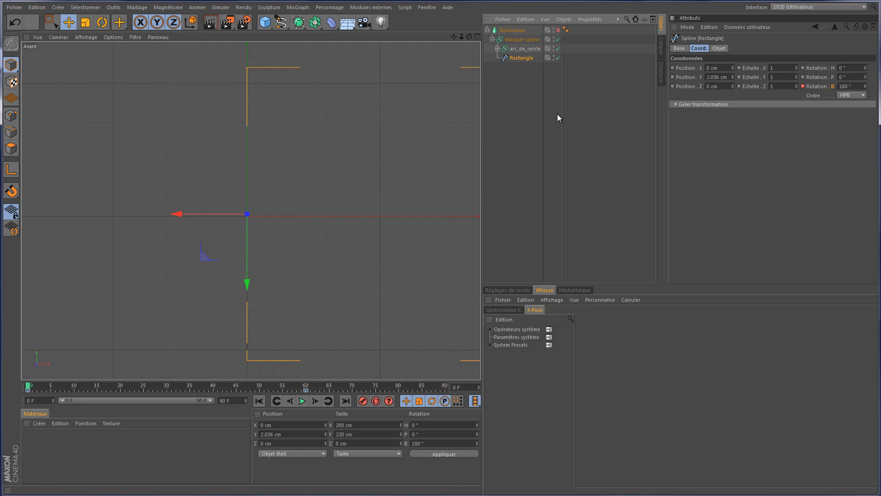
Disable the Masque spline and add a Cercle spline to the scene
click(558, 40)
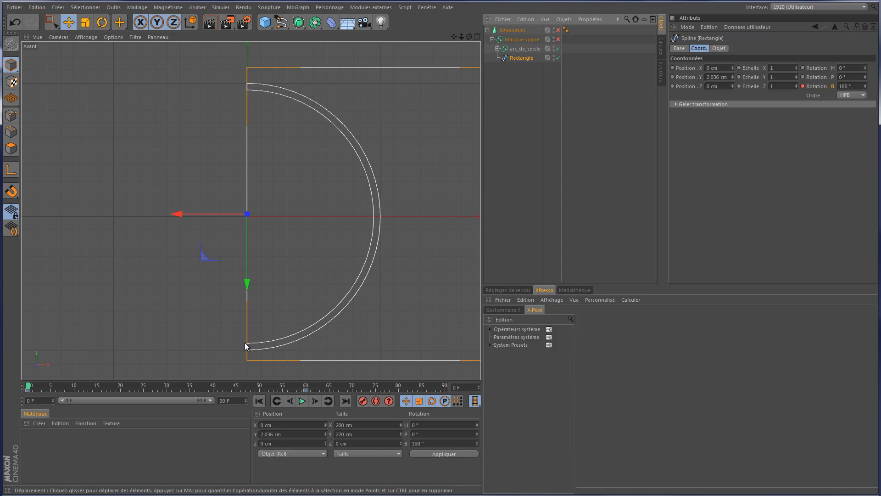
scroll(246, 351, up, 3)
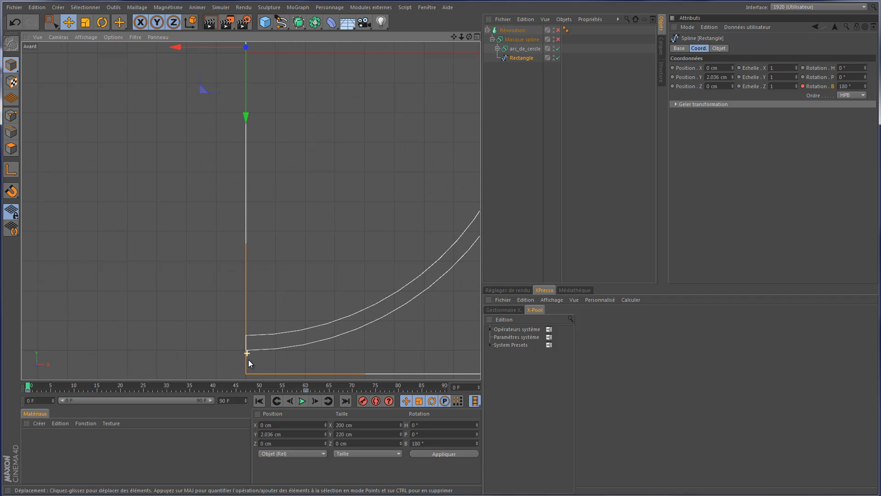
scroll(249, 359, up, 3)
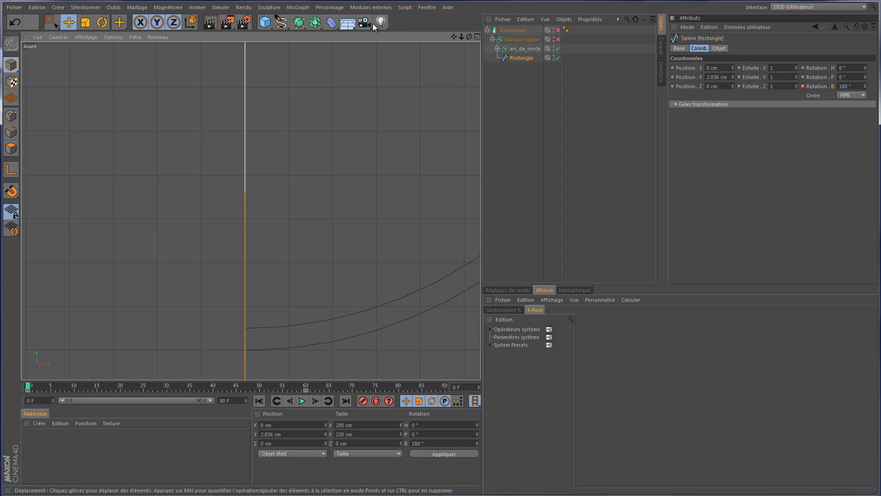
click(281, 22)
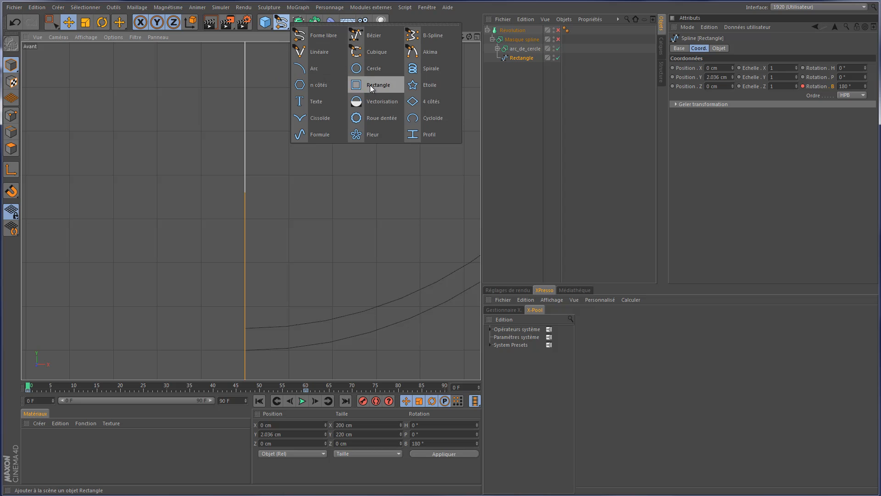
click(377, 69)
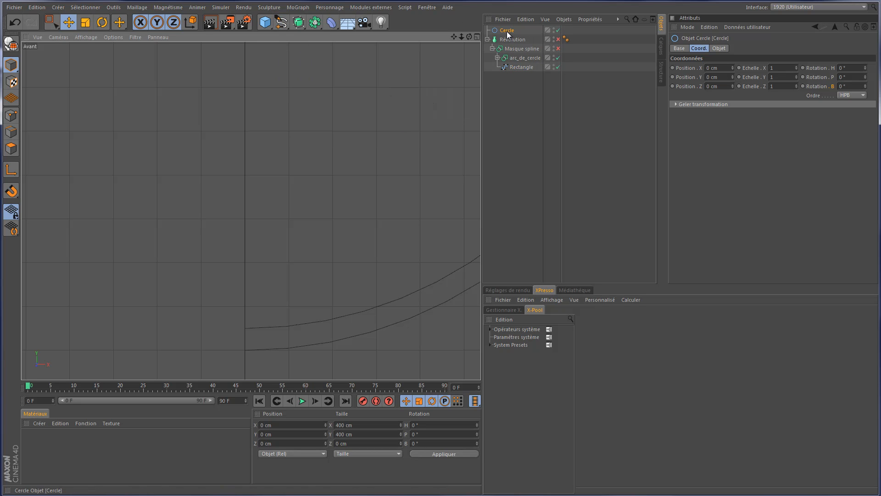
Check the radii of the ring inside arc_de_cercle and set the new Cercle's radius to 2.5 cm
click(719, 49)
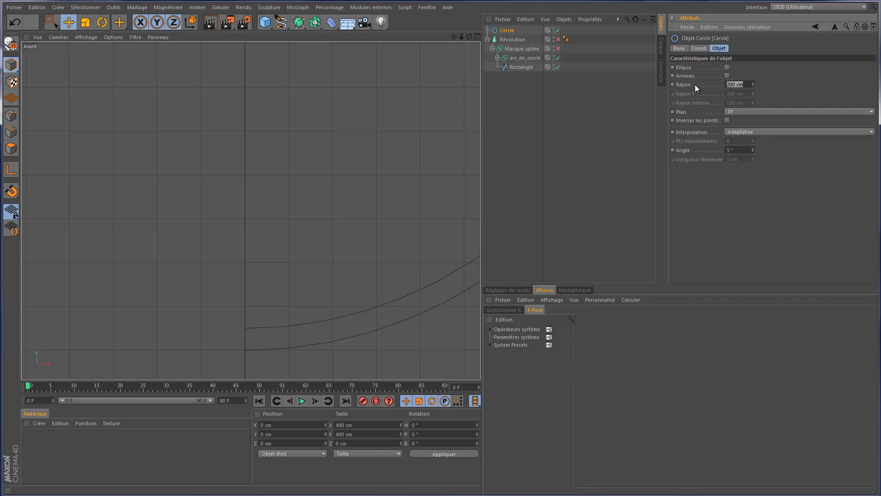
click(497, 58)
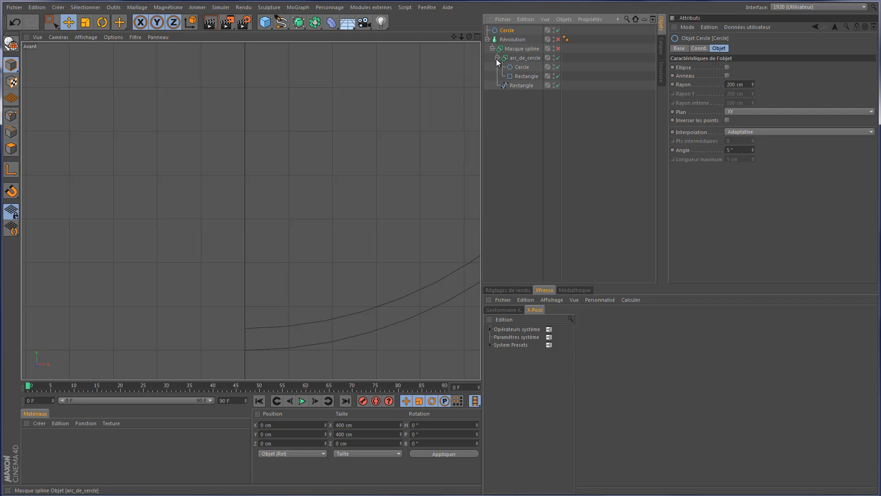
click(521, 67)
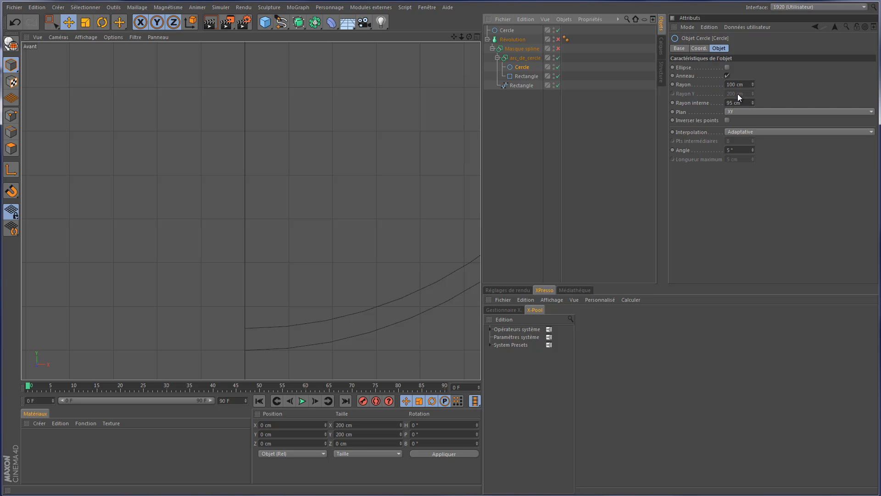
click(504, 31)
click(744, 84)
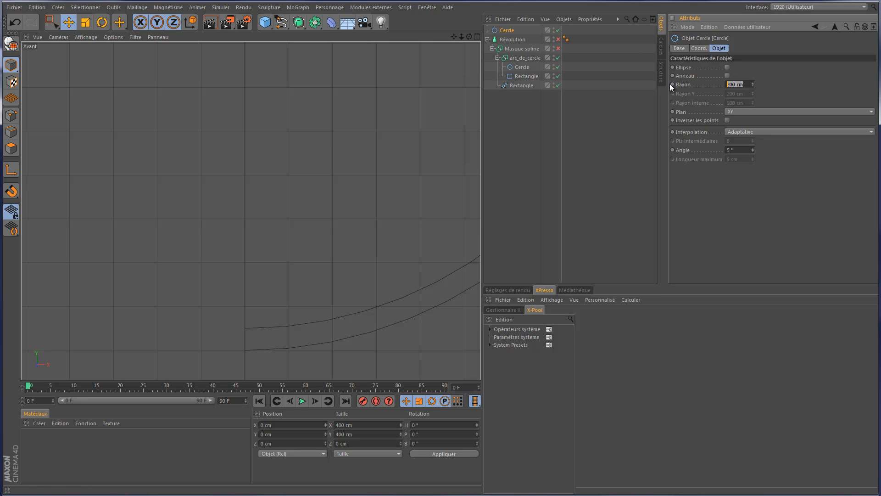
text(2.5)
key(Return)
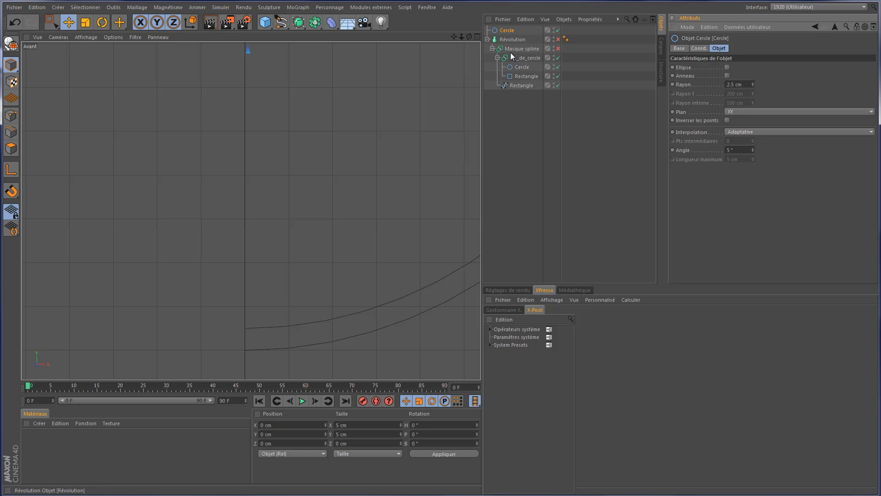
Set the new Cercle's Y position to -97.5 cm at the lower end of the half-ring profile
click(698, 48)
mouse_move(732, 77)
mouse_down()
mouse_move(736, 89)
mouse_move(732, 78)
mouse_up()
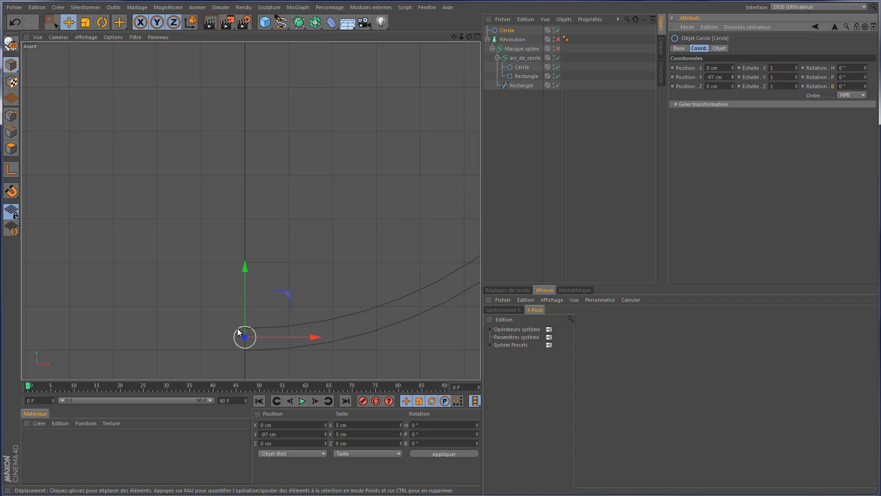
click(717, 76)
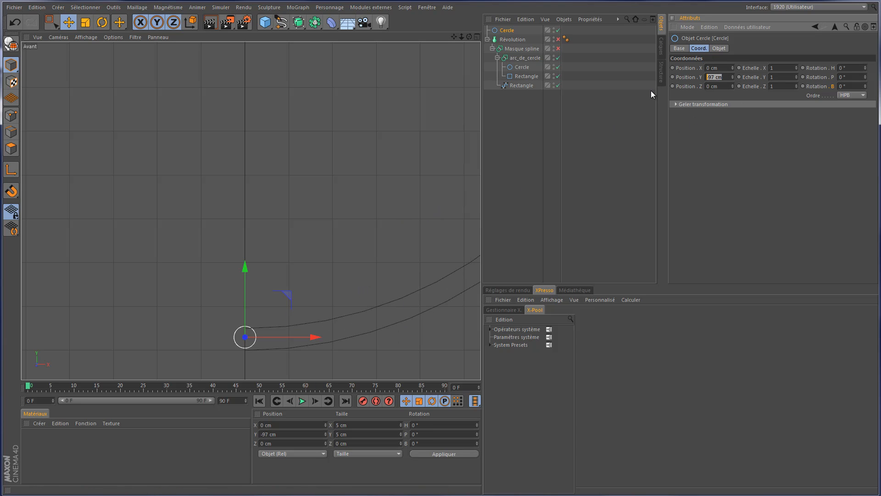
text(-97.5)
key(Return)
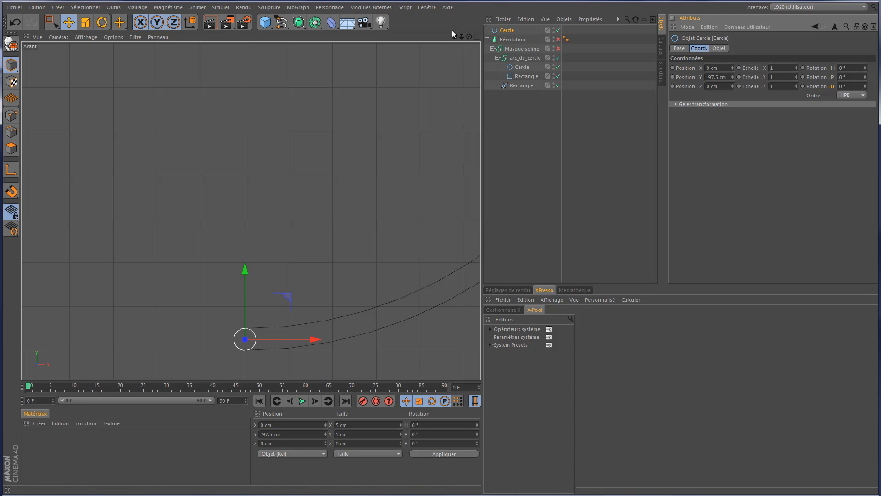
Add a second Masque spline and nest it inside the existing one, between arc_de_cercle and the Rectangle
alt+middle_drag(464, 186, 478, 86)
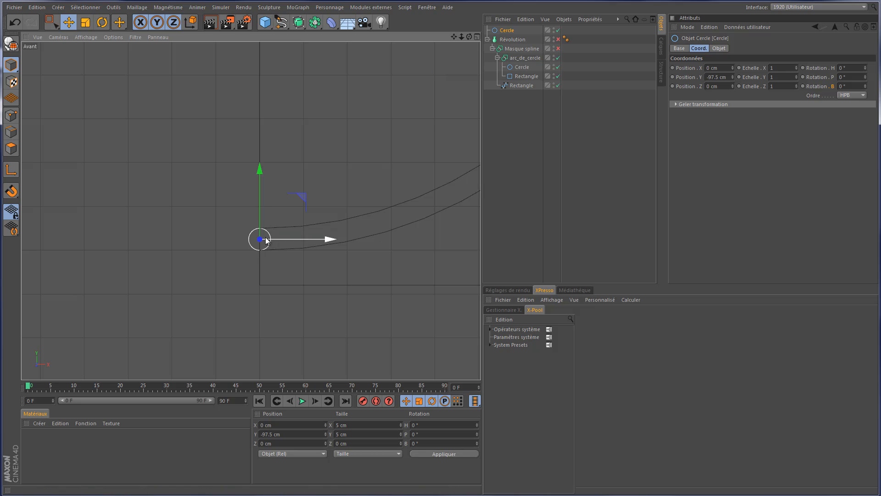
scroll(252, 238, up, 4)
scroll(248, 229, up, 4)
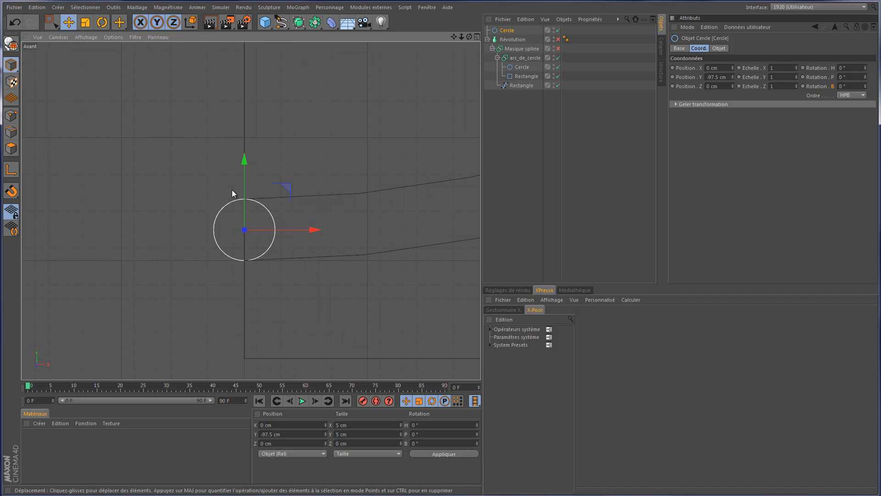
click(315, 22)
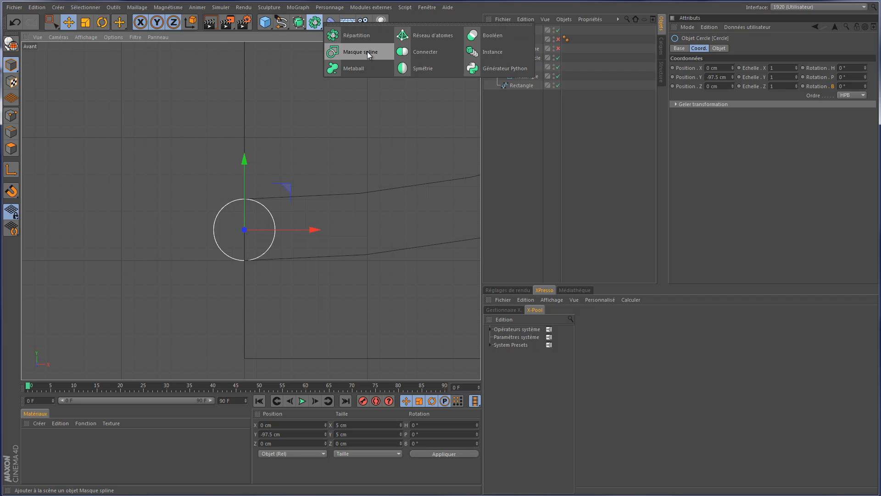
click(367, 51)
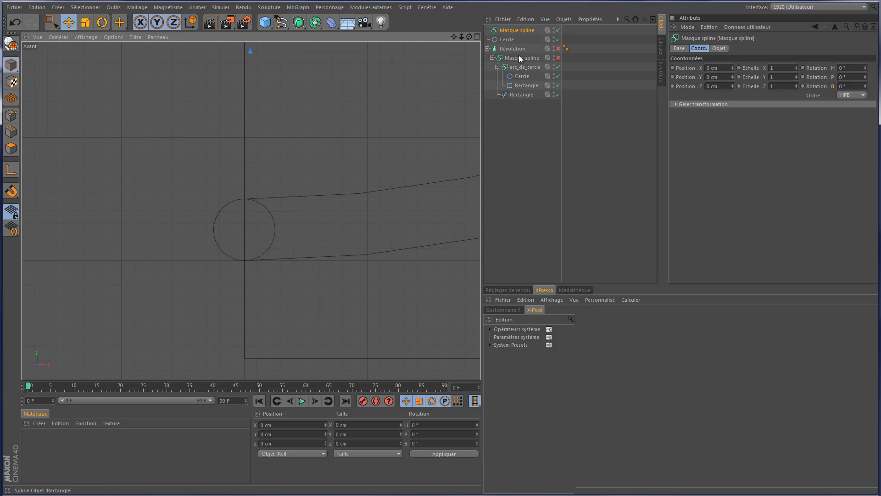
click(497, 67)
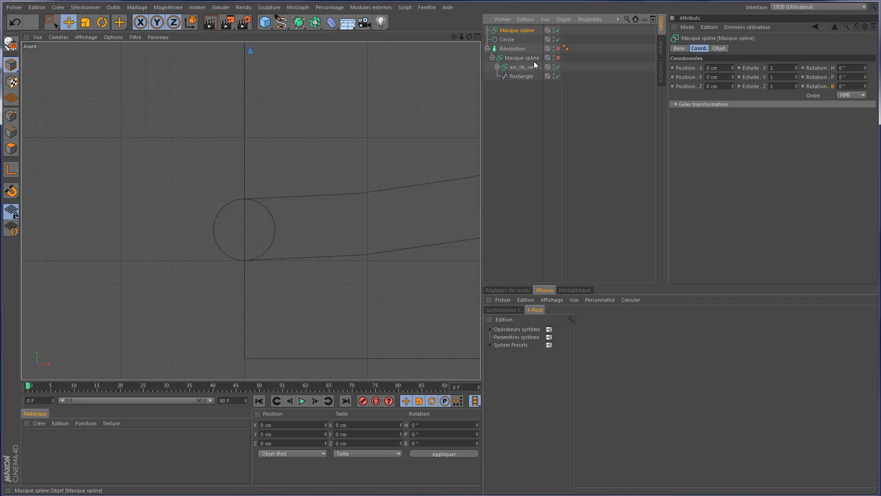
drag(514, 29, 509, 73)
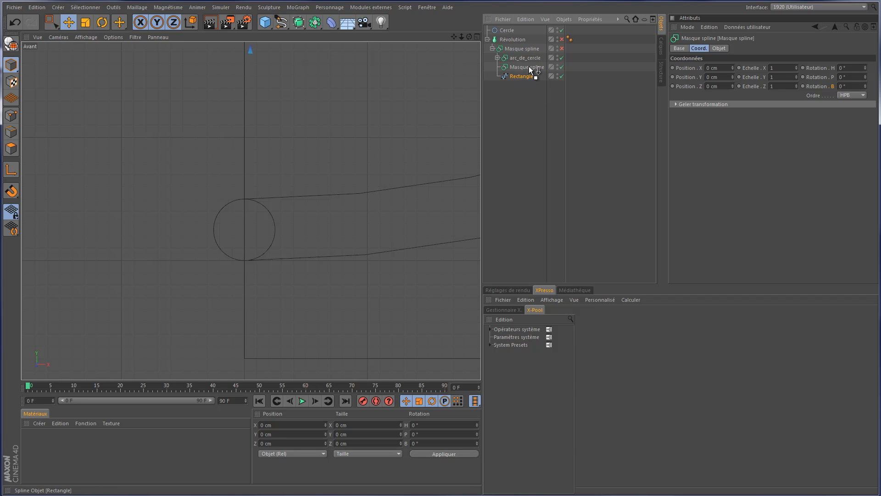
Make the Rectangle and the small Cercle children of the nested Masque spline, with the Rectangle first
drag(529, 66, 529, 67)
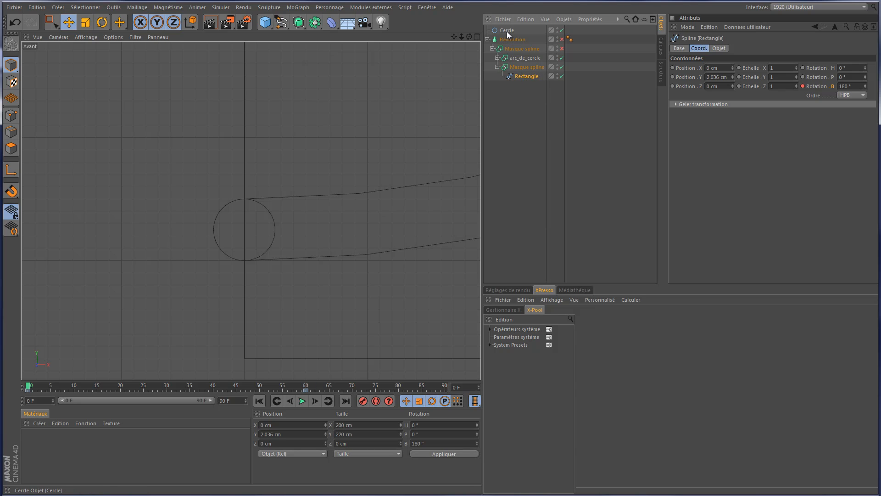
drag(509, 29, 524, 77)
click(527, 67)
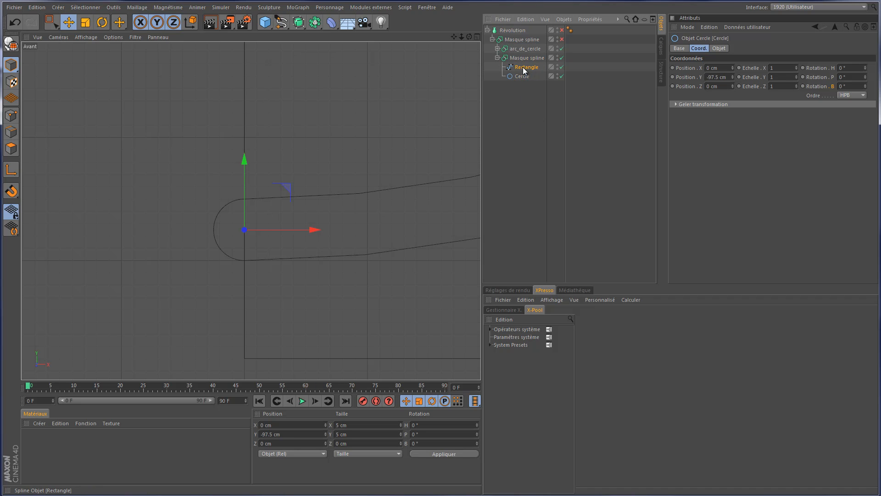
Set the nested Masque spline's mode to A moins B
click(534, 57)
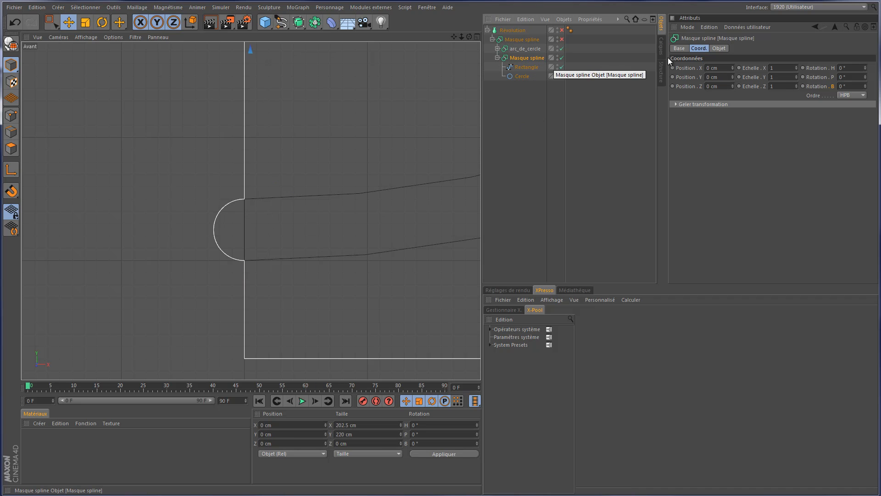
click(720, 48)
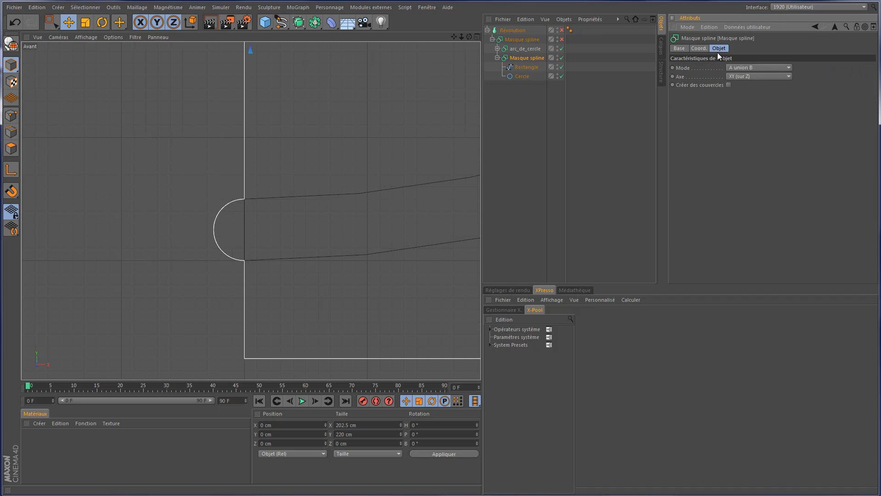
click(766, 67)
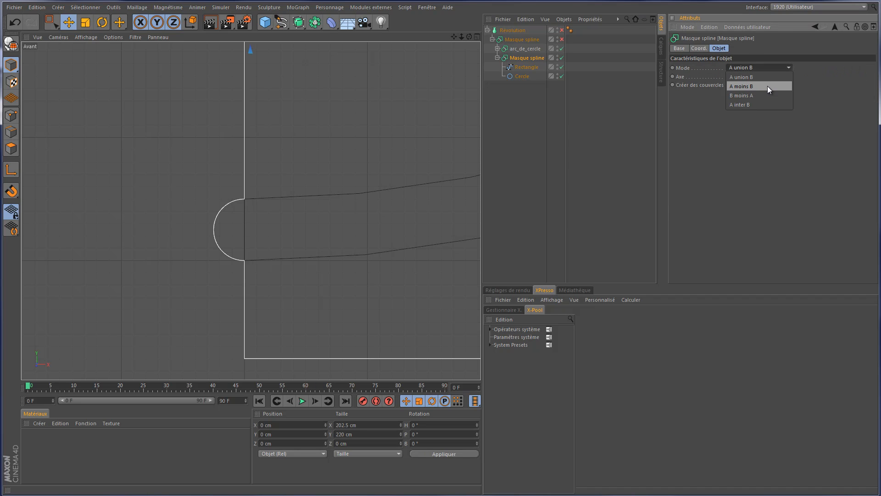
click(767, 86)
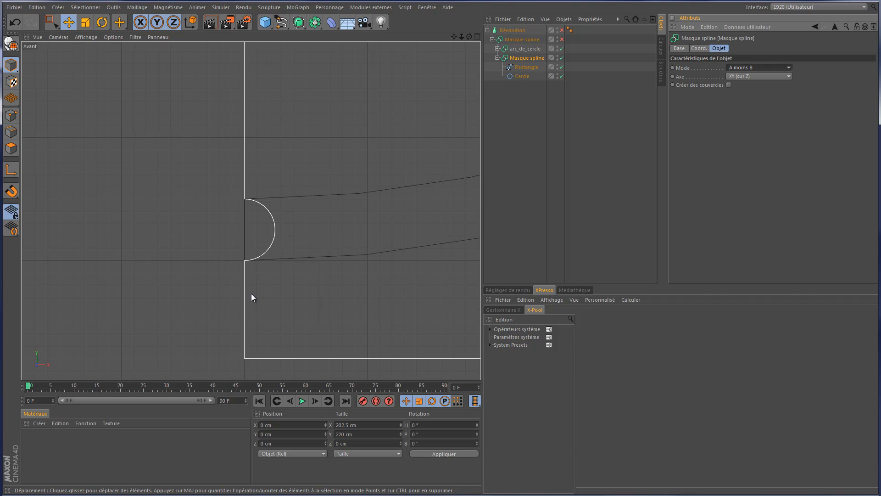
Re-enable the outer Masque spline and preview the Révolution briefly in the perspective view, leaving it disabled
click(562, 39)
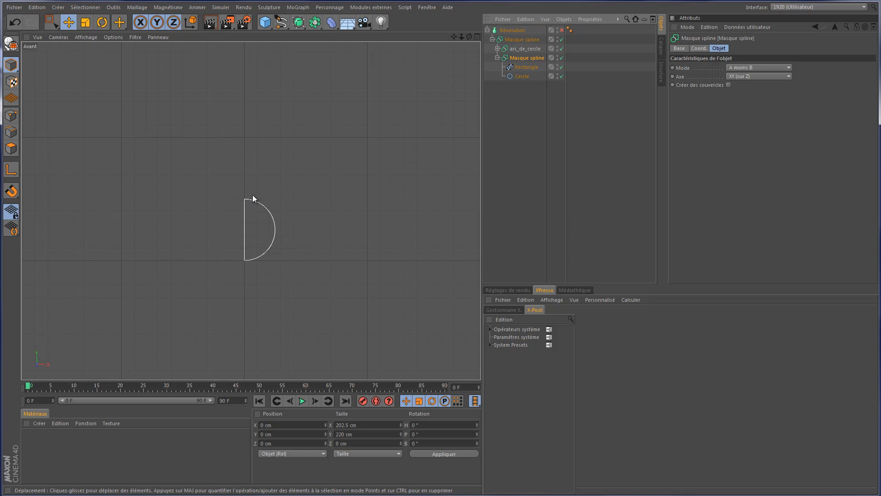
key(F1)
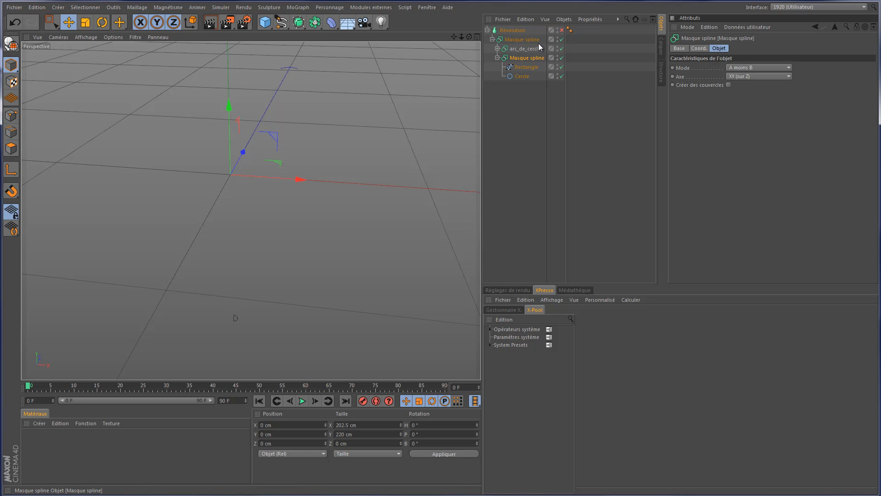
click(562, 31)
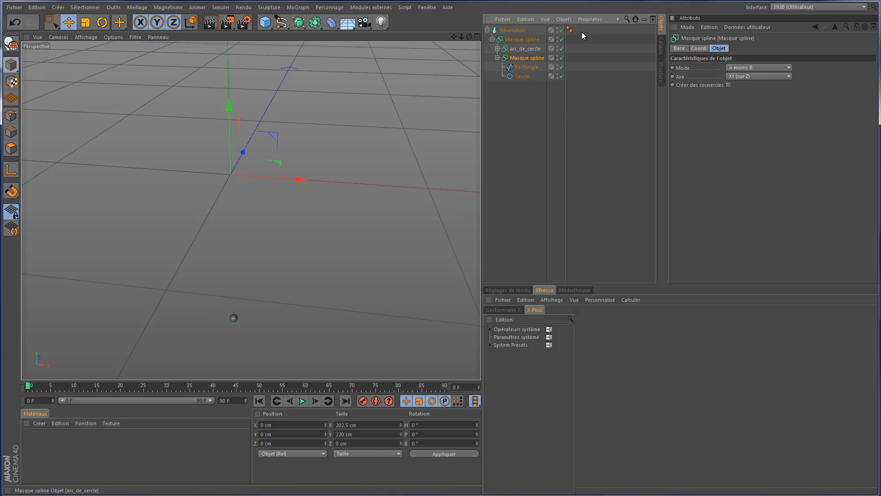
click(562, 30)
Scrub between frames 6 and 1 and toggle the nested Masque spline to examine how the Cercle shapes the profile's end
click(526, 68)
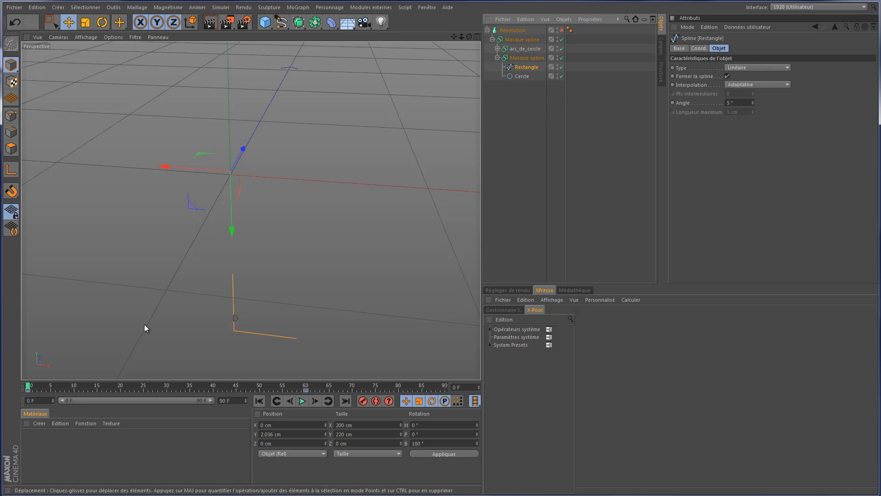
drag(29, 387, 59, 404)
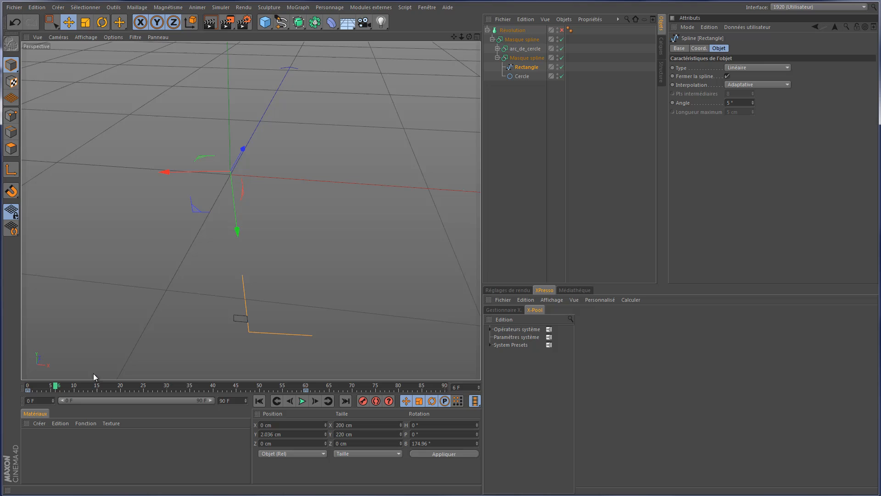
click(522, 77)
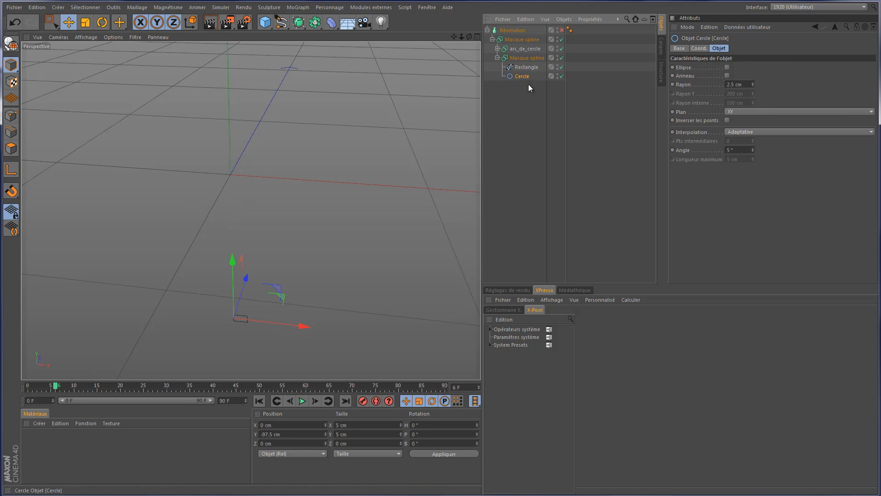
click(561, 58)
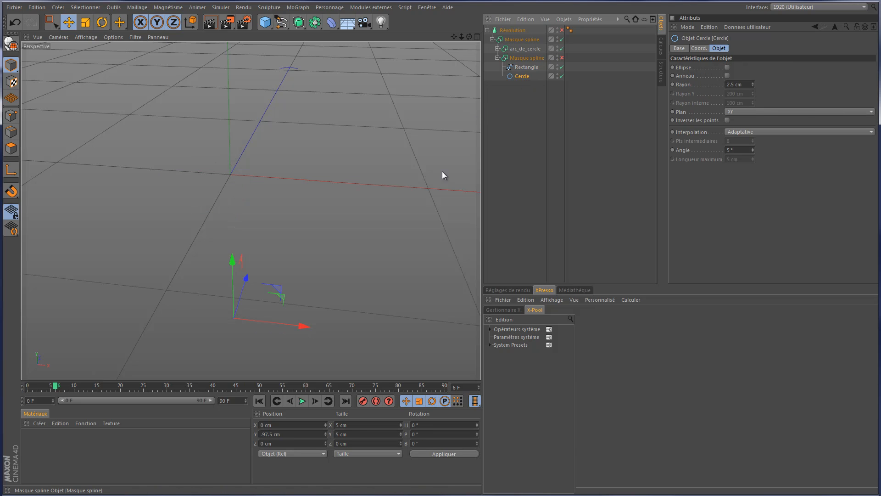
click(562, 58)
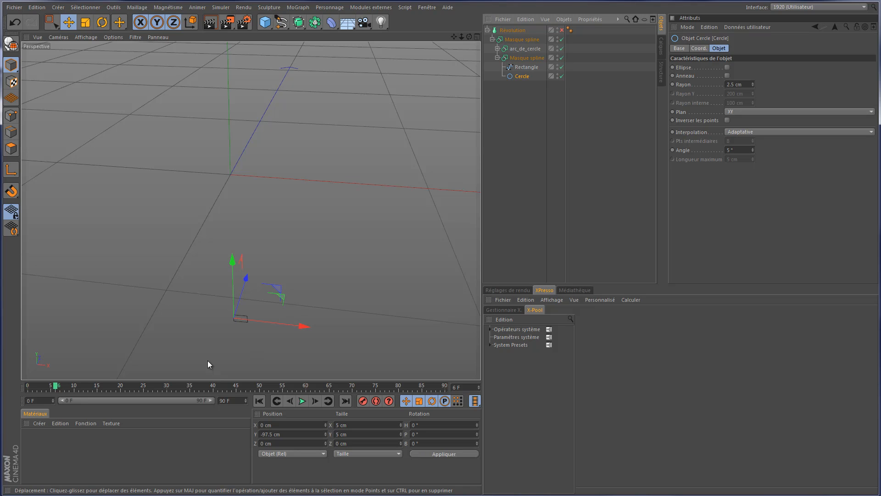
drag(56, 389, 32, 388)
click(523, 67)
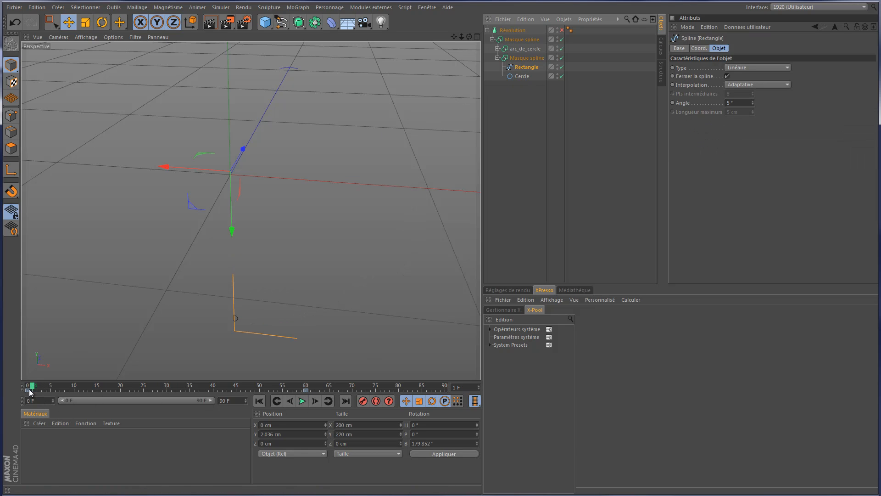
click(536, 58)
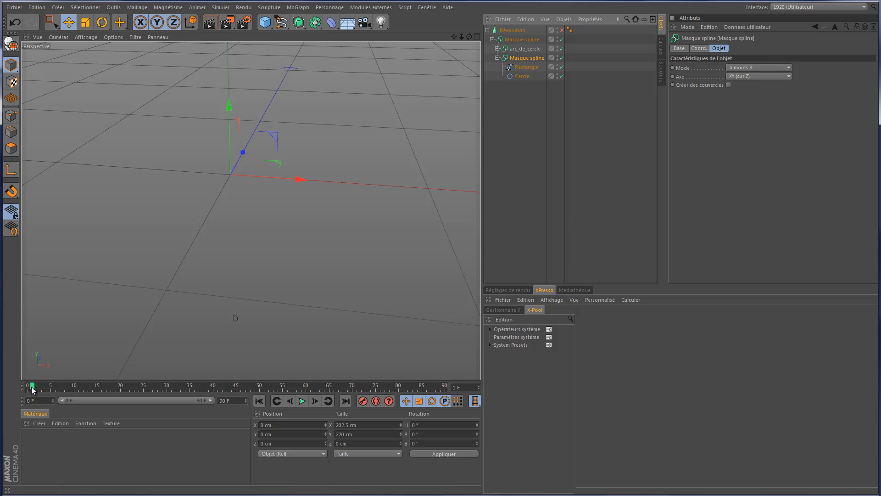
Return to frame 0 and delete the animation track on the nested Rectangle's Rotation B
drag(32, 386, 19, 385)
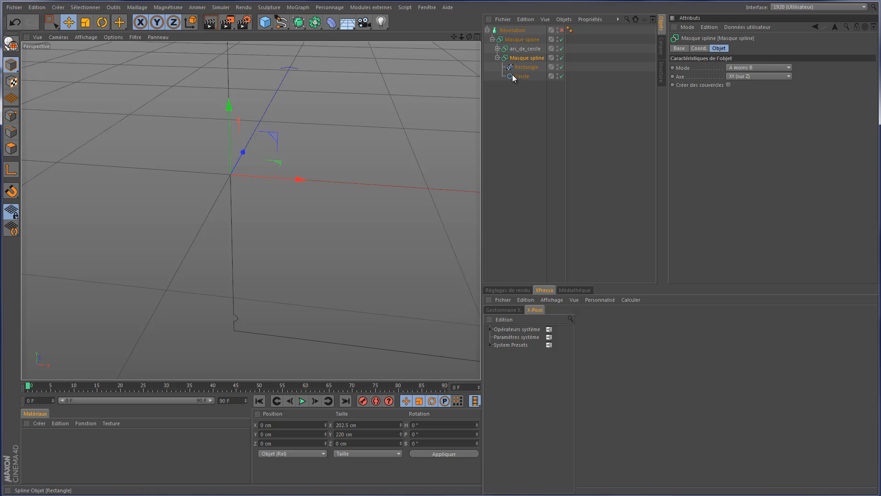
click(525, 65)
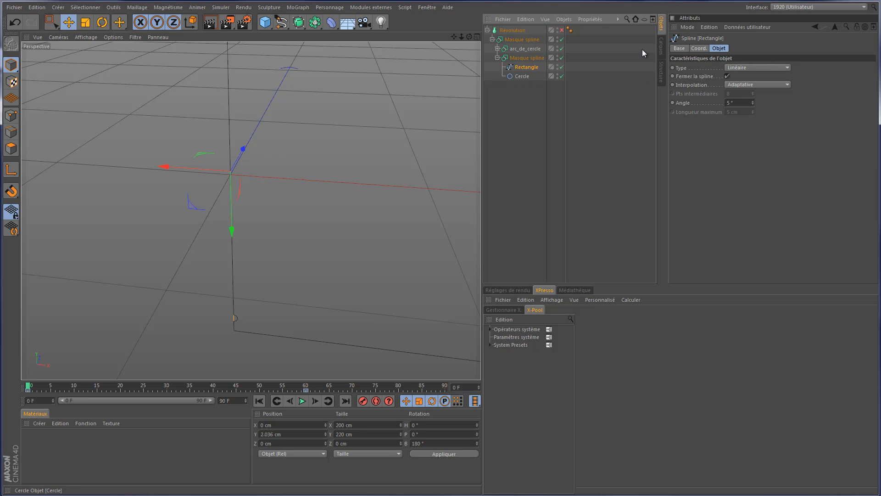
click(700, 48)
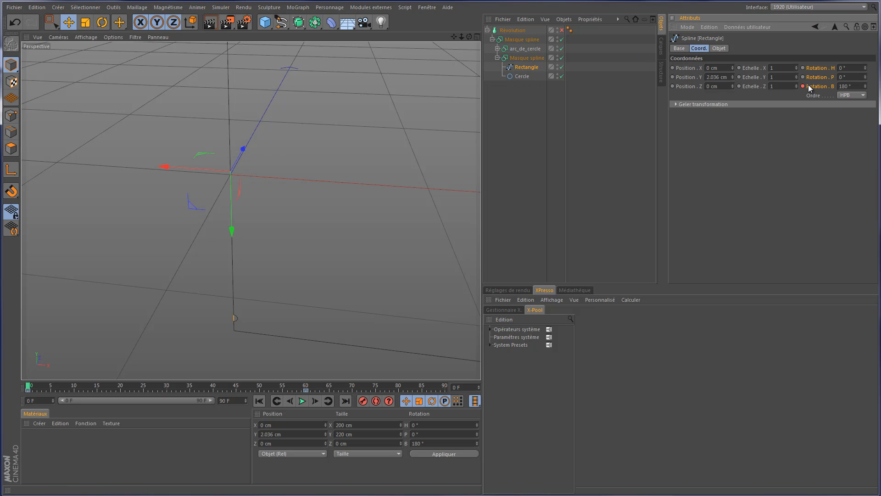
right_click(808, 84)
mouse_move(846, 91)
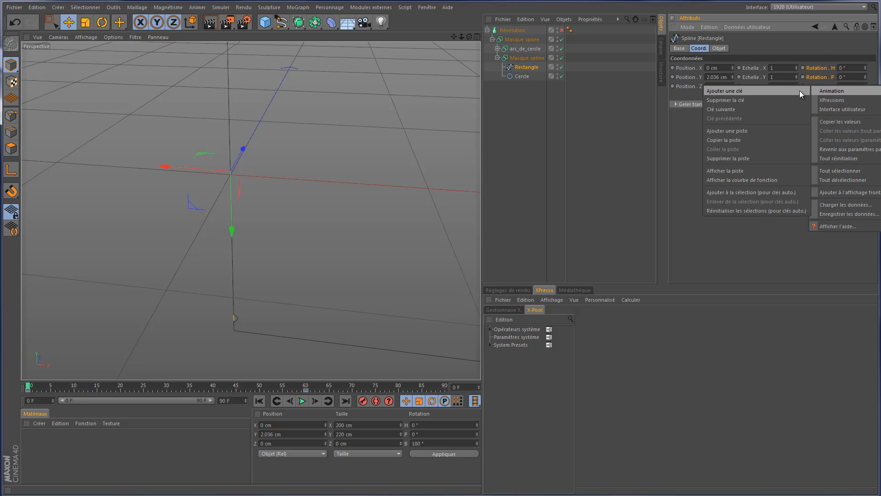
click(765, 158)
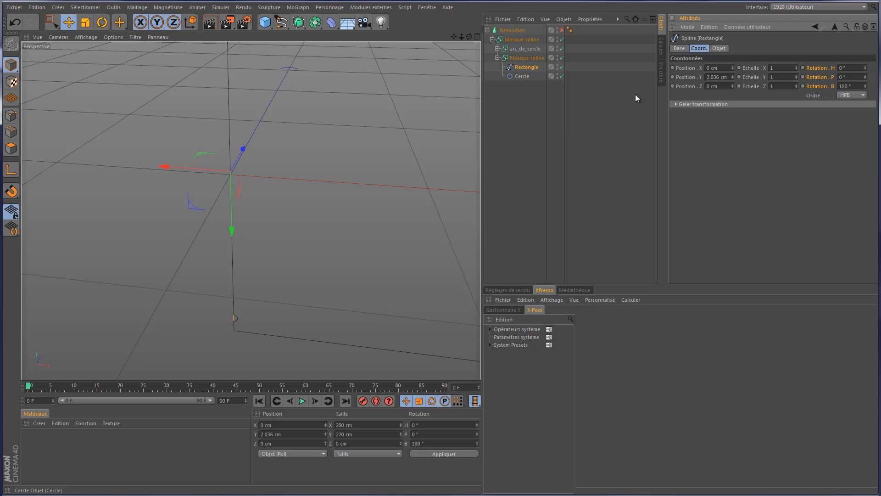
Convert the nested Masque spline with its Rectangle and Cercle into a single editable spline
click(522, 77)
shift+click(527, 58)
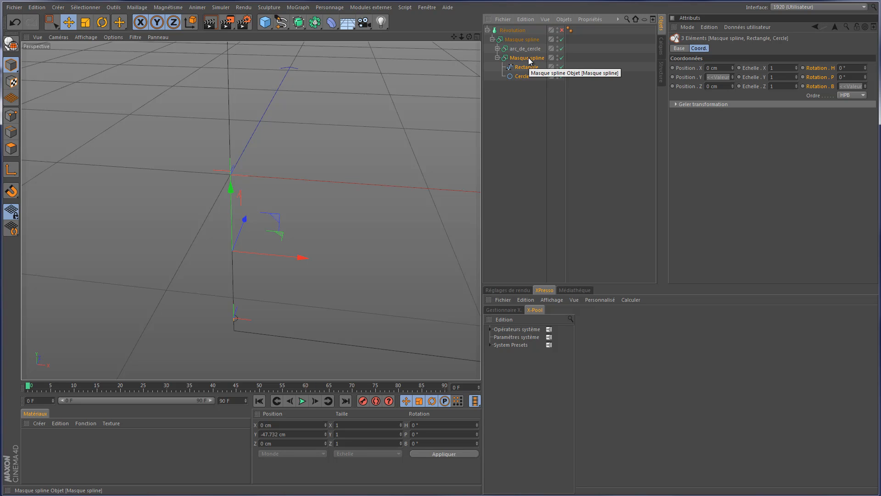
key(c)
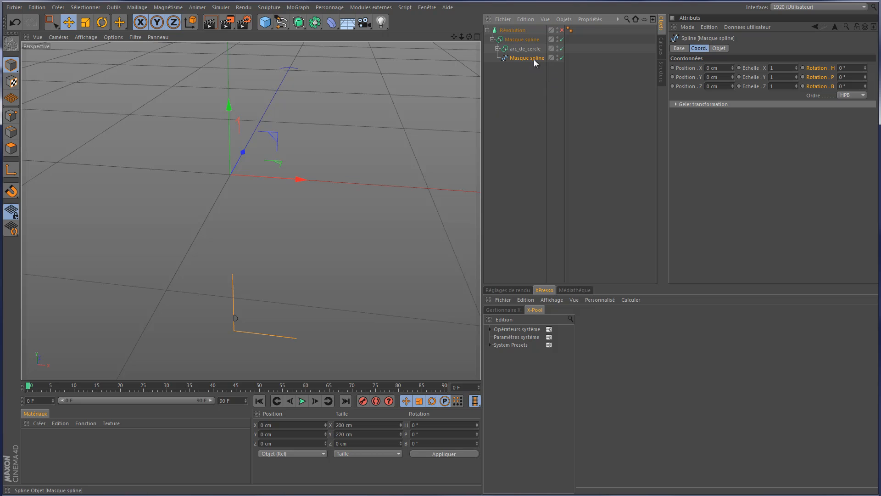
Toggle the outer Masque spline and the arc_de_cercle group to examine the converted spline's outline, leaving them enabled
click(561, 39)
click(497, 49)
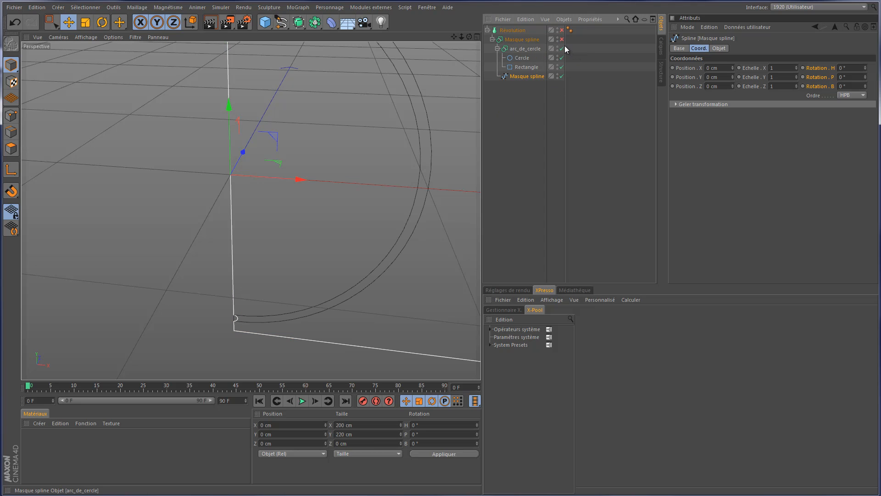
drag(561, 49, 562, 68)
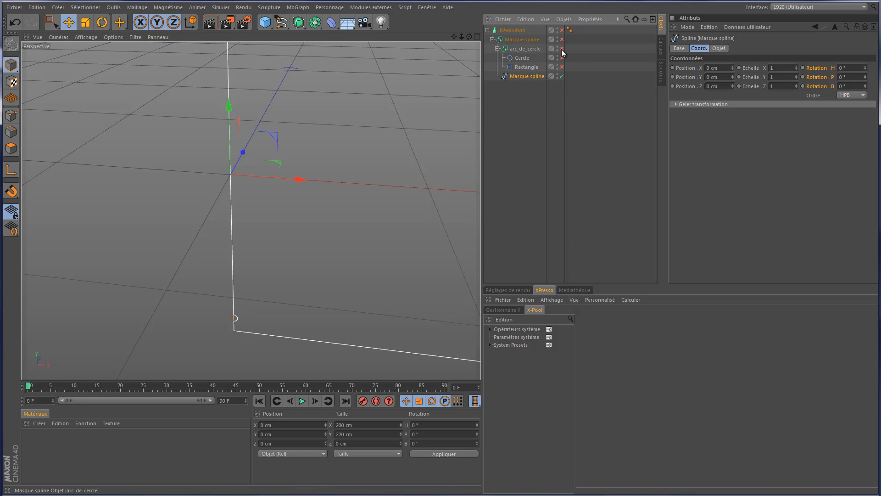
drag(561, 49, 566, 65)
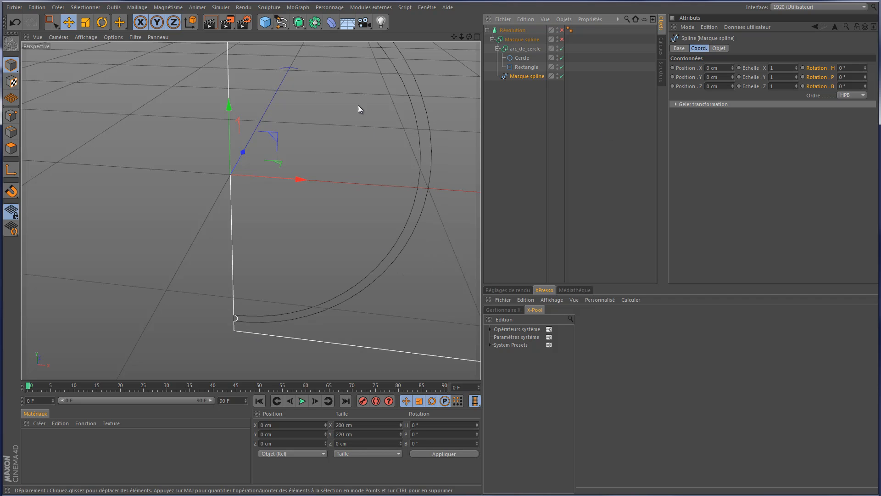
click(562, 39)
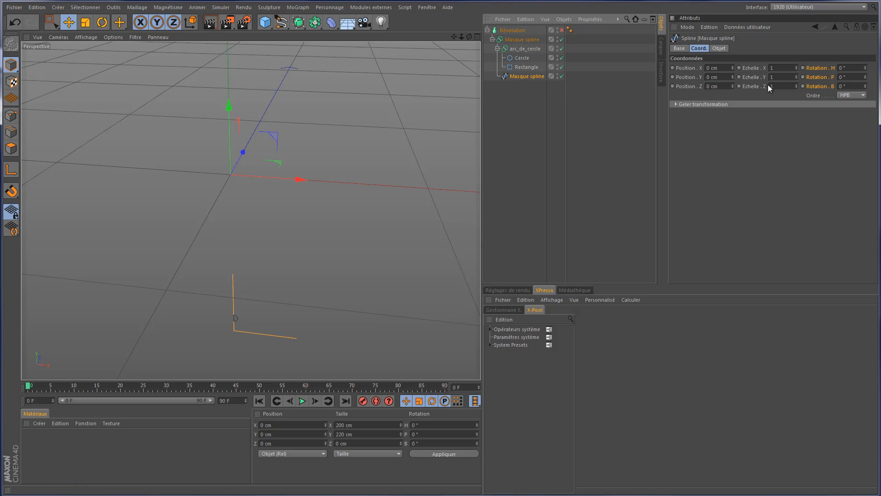
click(809, 124)
right_click(818, 76)
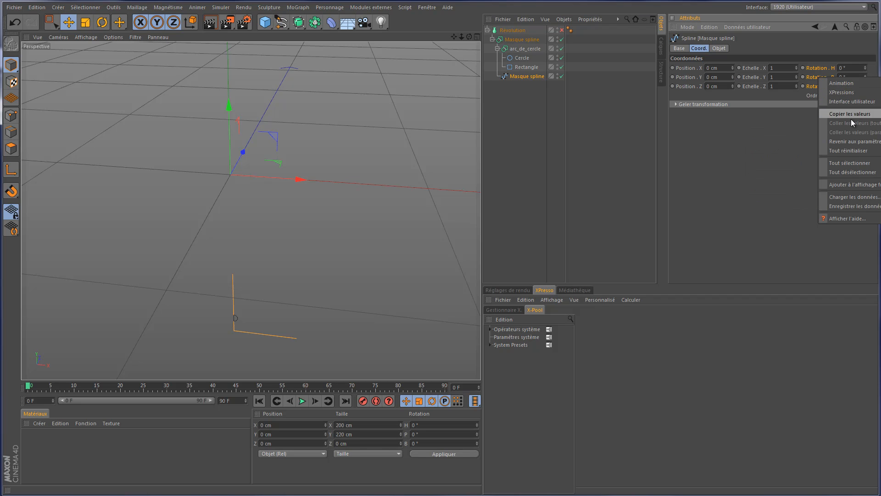
click(870, 163)
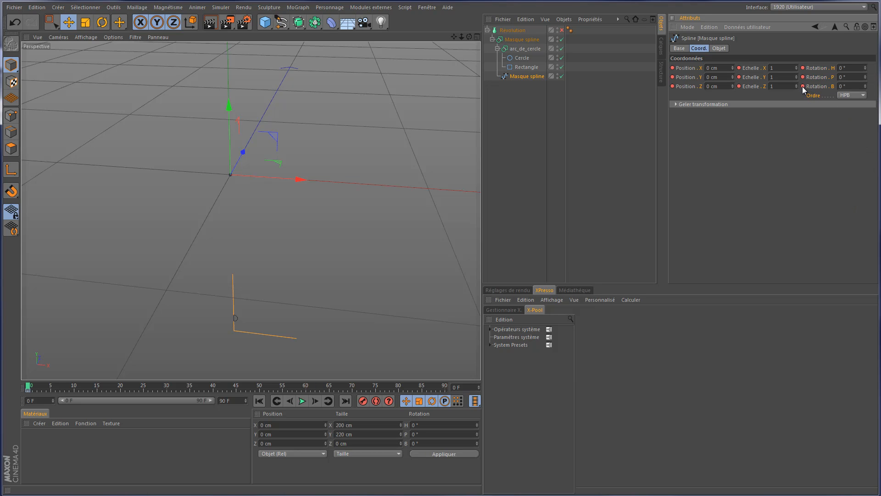
right_click(815, 85)
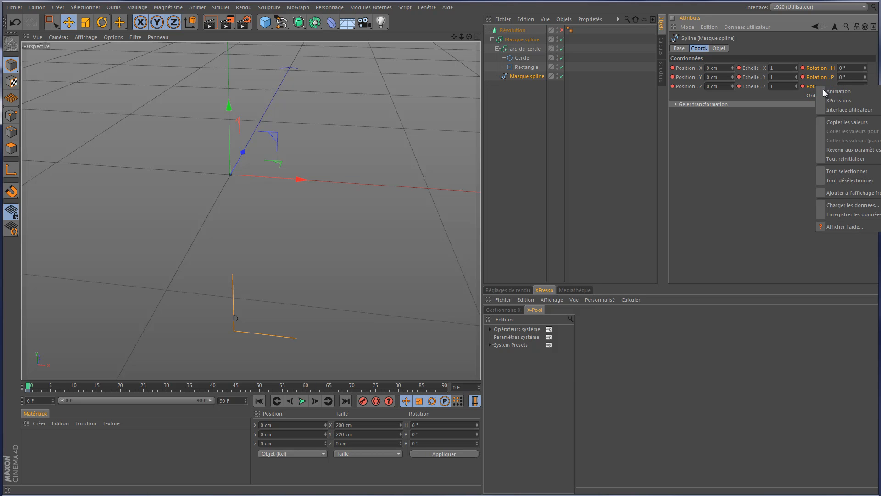
click(872, 181)
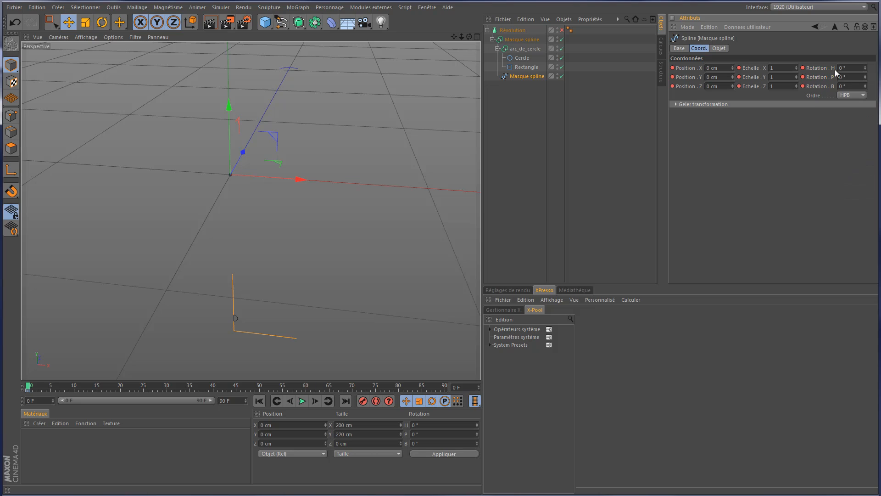
right_click(810, 85)
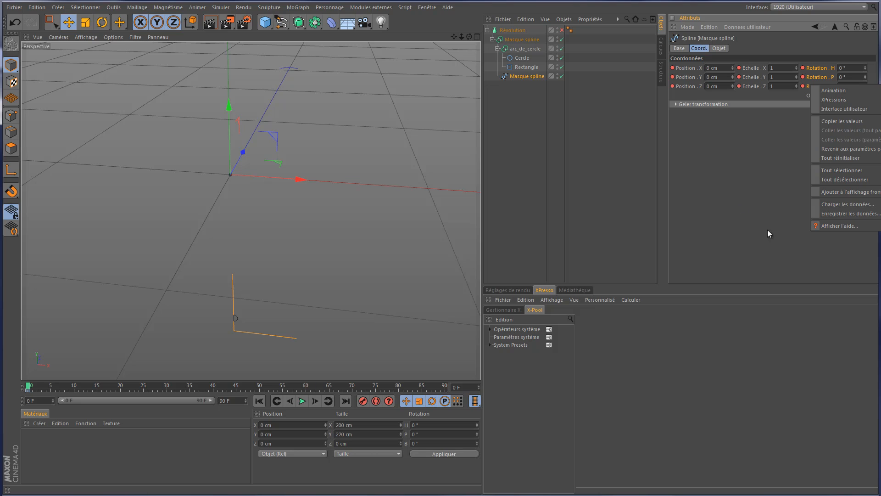
click(790, 138)
key(ctrl+z)
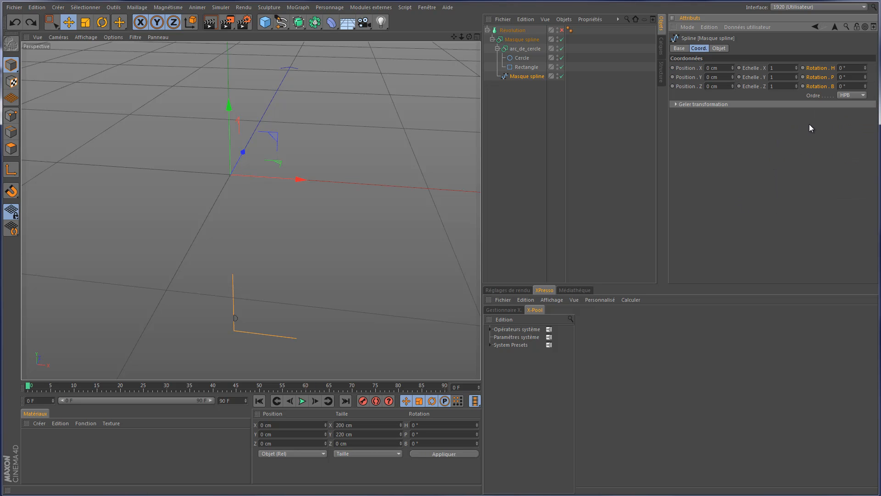
Deselect all coordinate parameters and keyframe only the converted spline's Rotation B at 0° on frame 0
right_click(806, 86)
click(857, 183)
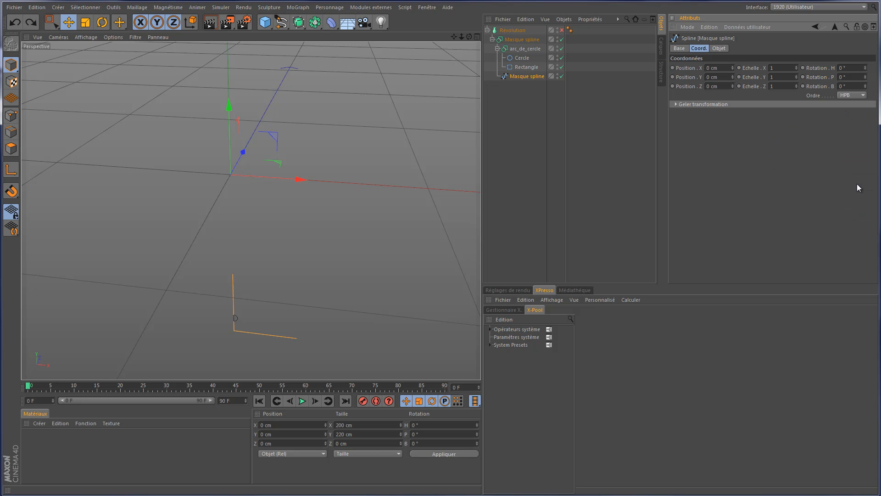
ctrl+click(802, 86)
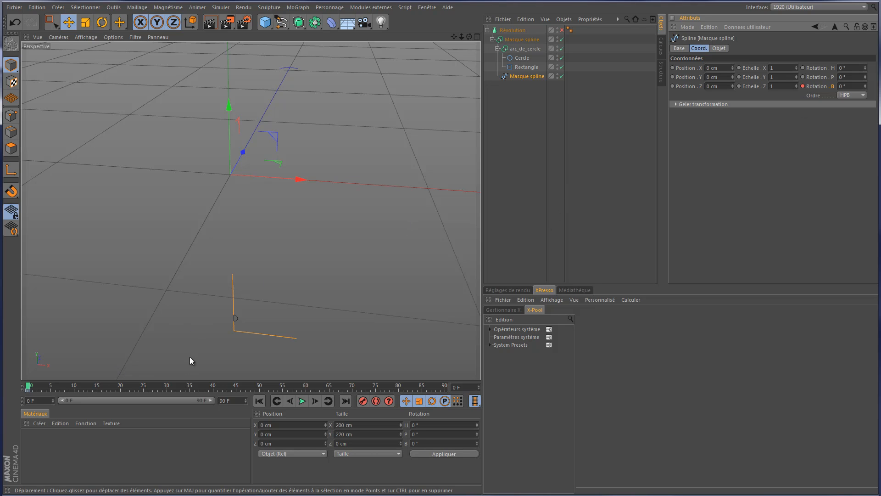
Keyframe the converted spline's Rotation B at -180° on frame 60
drag(29, 386, 306, 388)
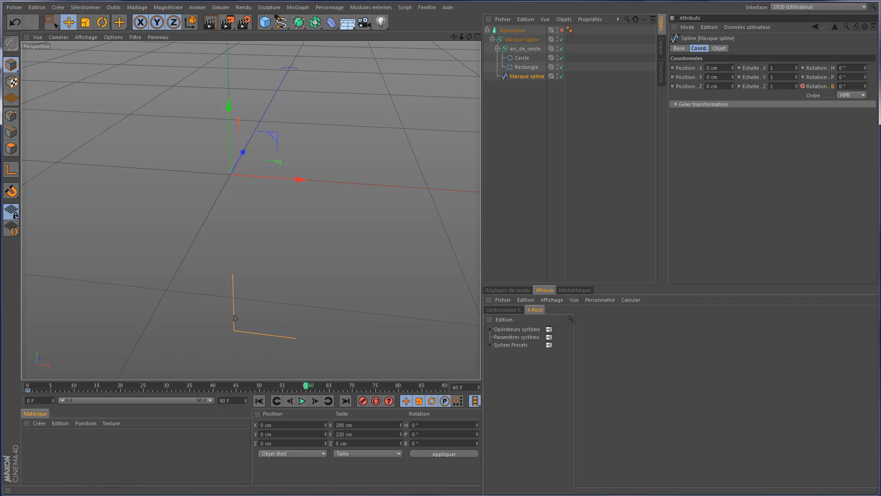
drag(866, 86, 867, 90)
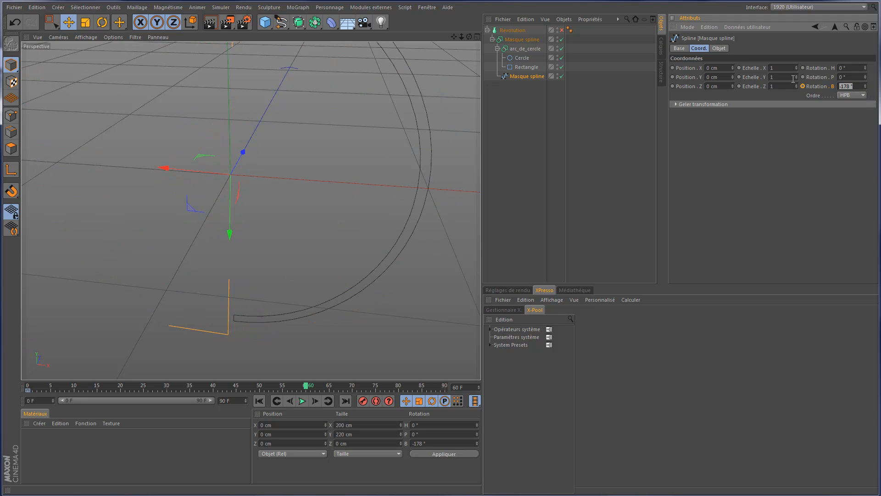
key(BackSpace)
text(-180)
key(Return)
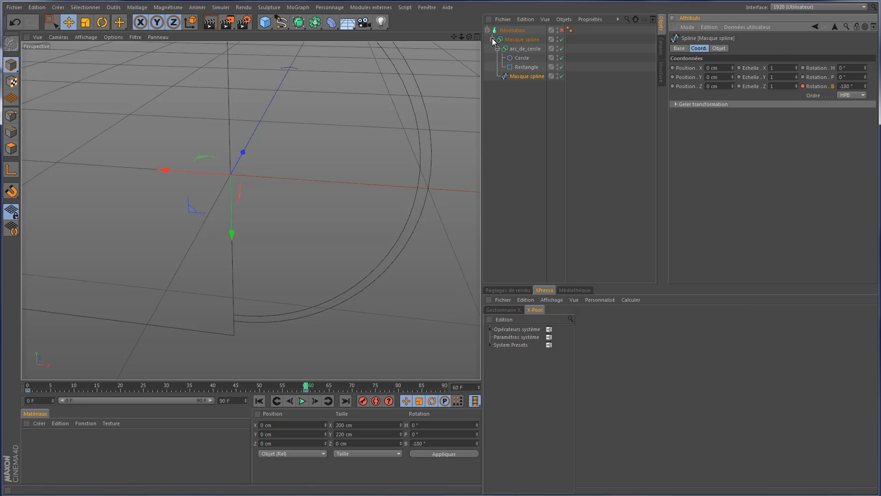
Examine the masked half-ring in the front view while scrubbing from frame 60 back to frame 6
drag(452, 36, 462, 190)
key(F4)
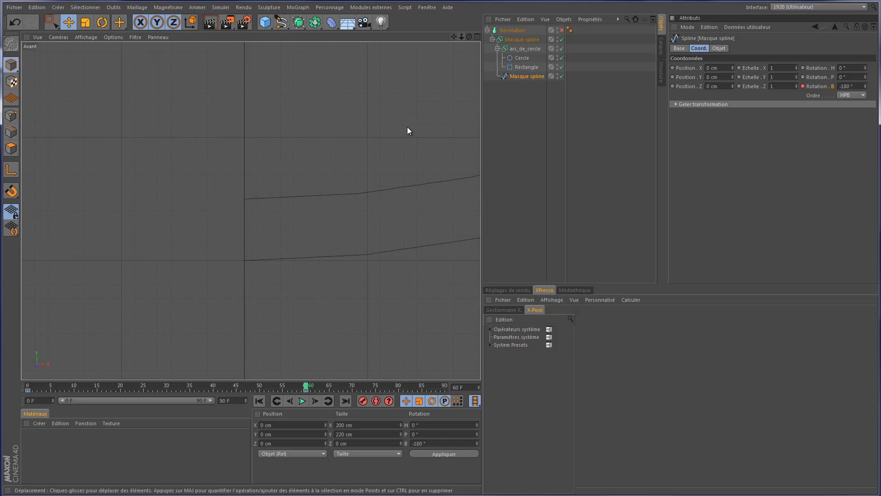
drag(462, 37, 464, 192)
scroll(271, 197, up, 3)
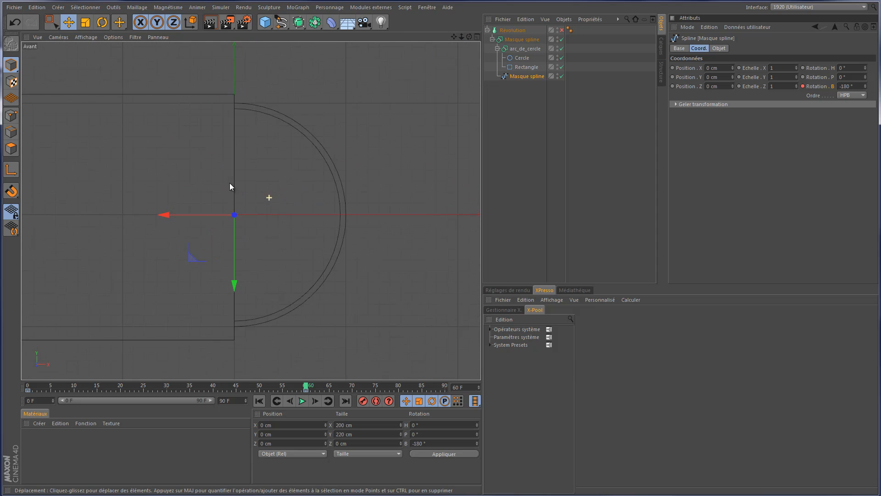
scroll(232, 181, up, 2)
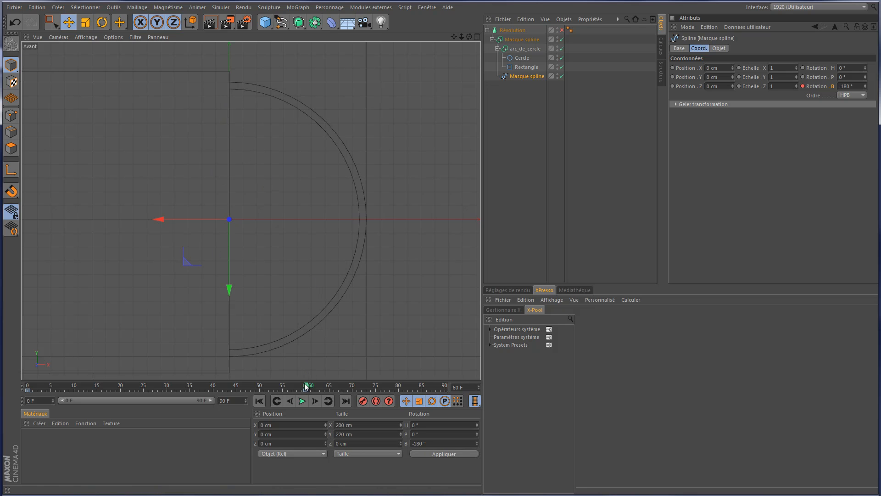
drag(305, 387, 55, 373)
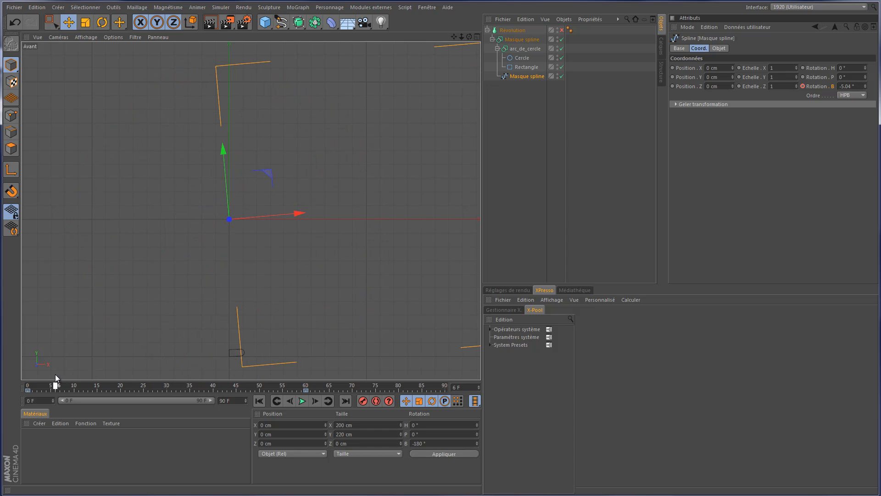
Re-enable the Révolution and preview the opening shape in the perspective view from frame 6 to frame 31
click(562, 30)
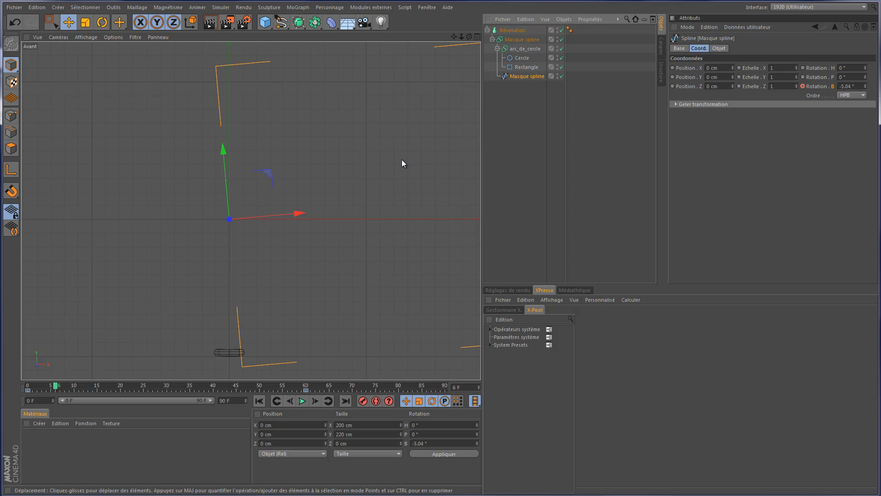
key(F1)
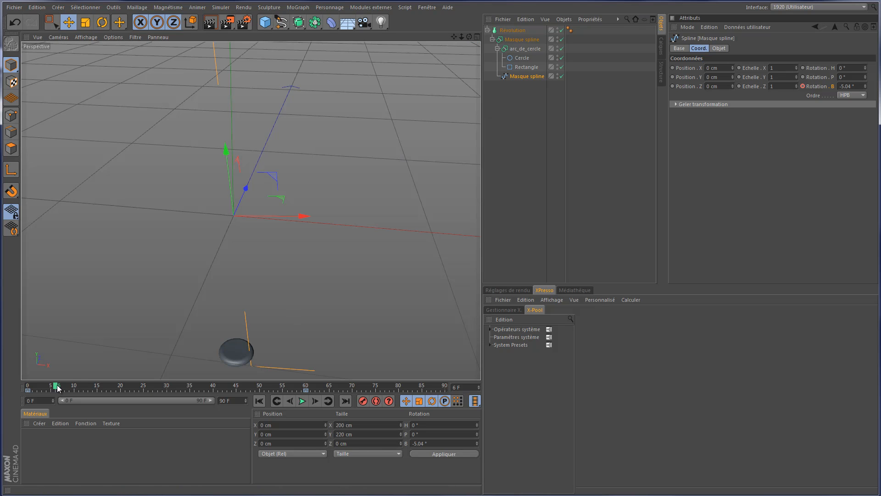
drag(57, 387, 172, 361)
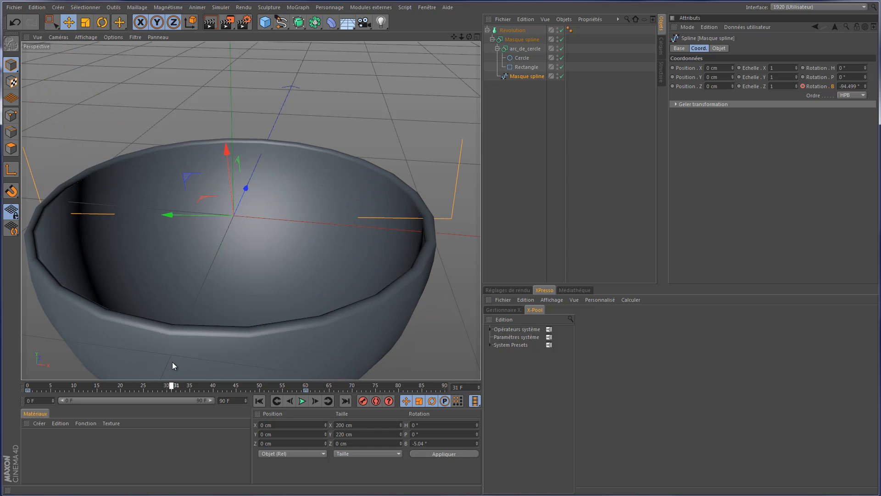
Set the Révolution's Subdivision to 174 to smooth the revolved surface
click(513, 30)
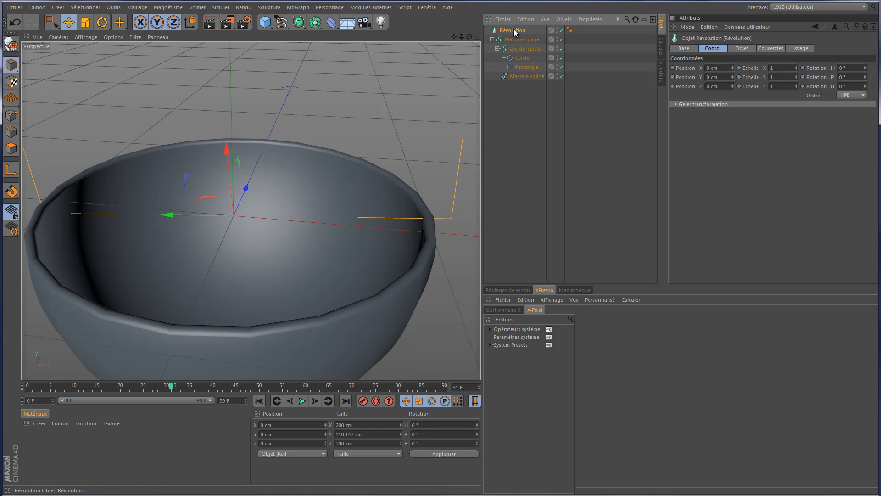
click(742, 48)
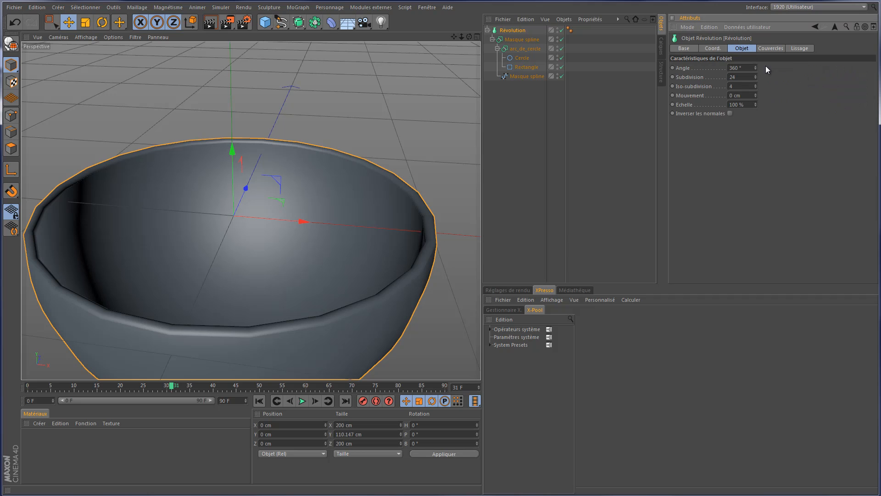
drag(757, 79, 756, 82)
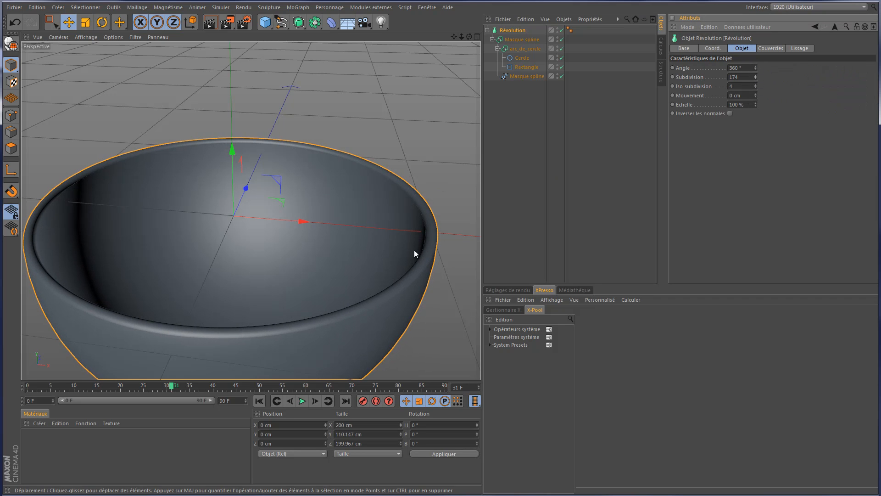
Examine the revolved shape's rounded rim up close while scrubbing from frame 31 back to frame 18
scroll(424, 264, up, 4)
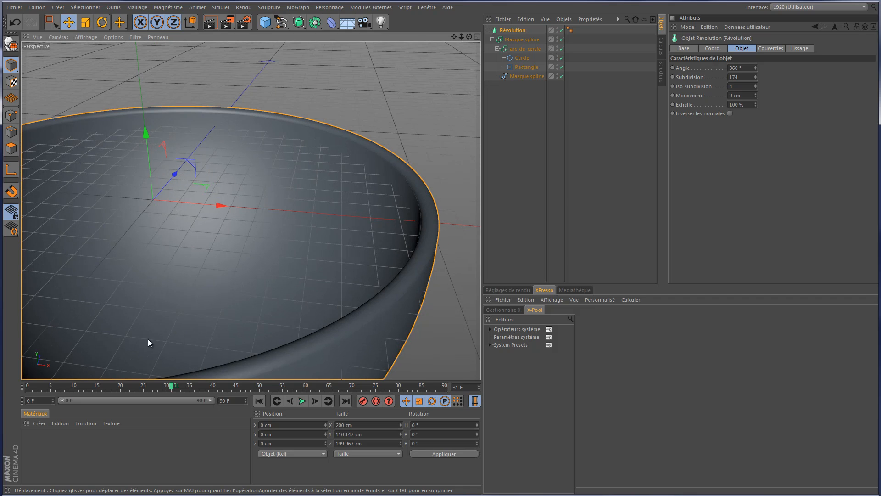
drag(173, 389, 113, 401)
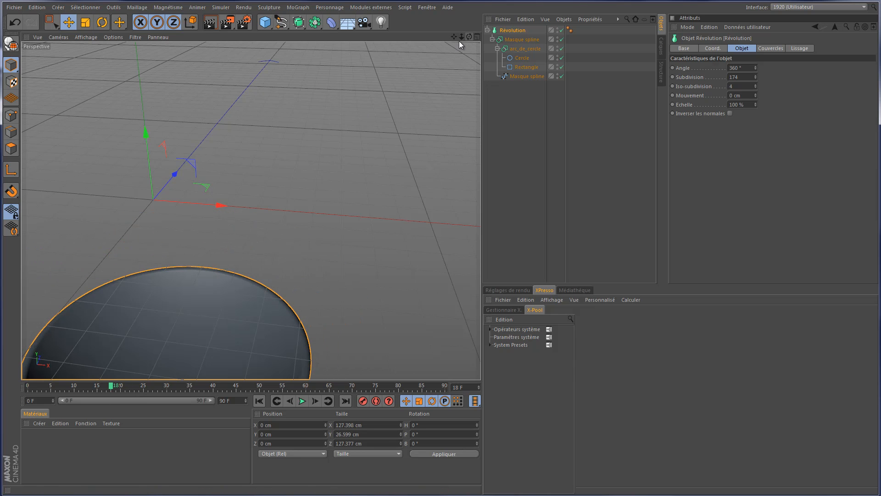
drag(454, 37, 465, 184)
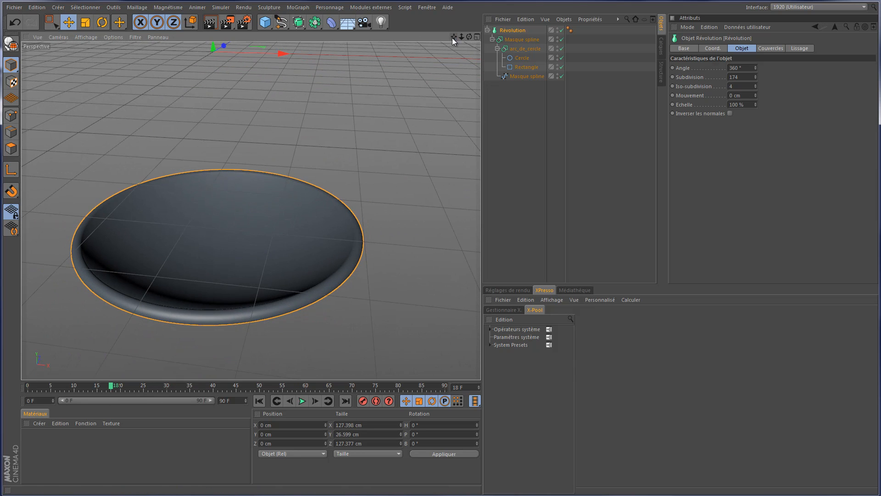
Disable the Révolution and examine the half-ring profile beside the rotated mask spline in the front view at frame 60
click(562, 30)
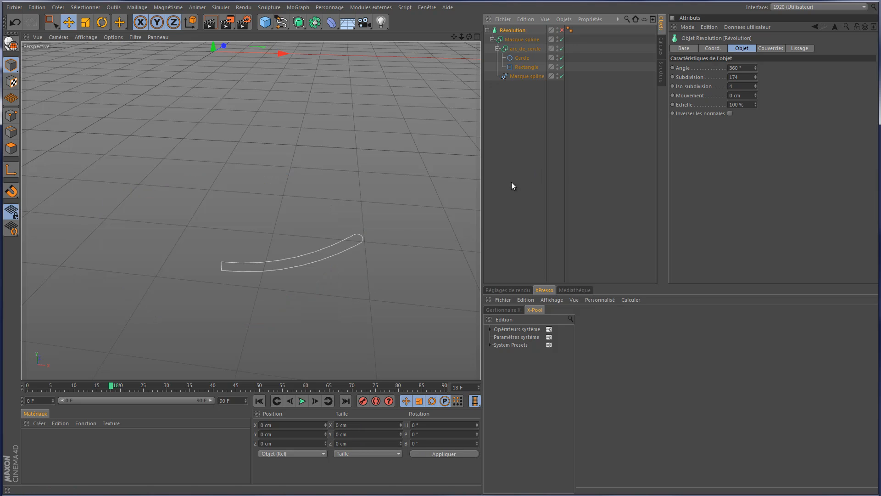
key(F4)
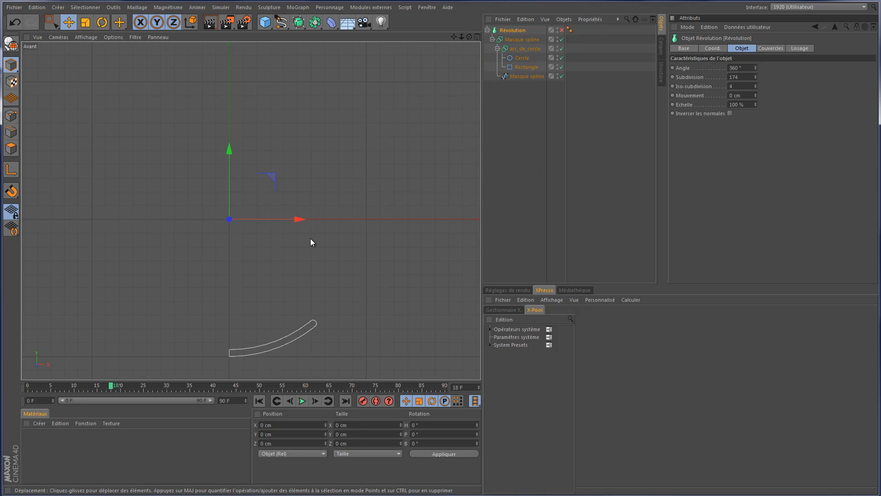
drag(462, 36, 464, 194)
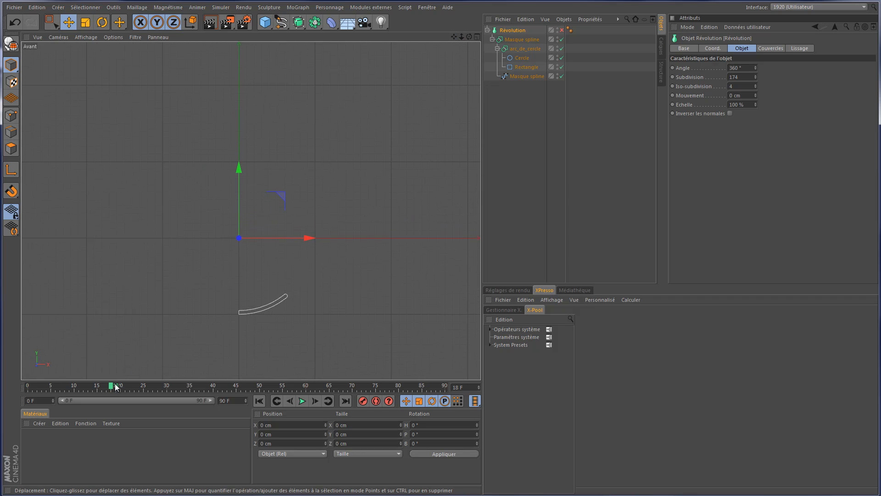
drag(125, 385, 304, 389)
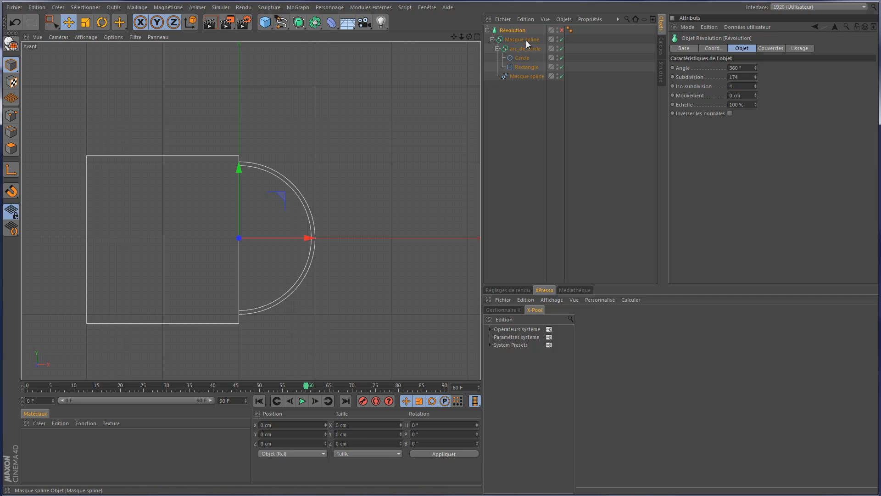
click(513, 41)
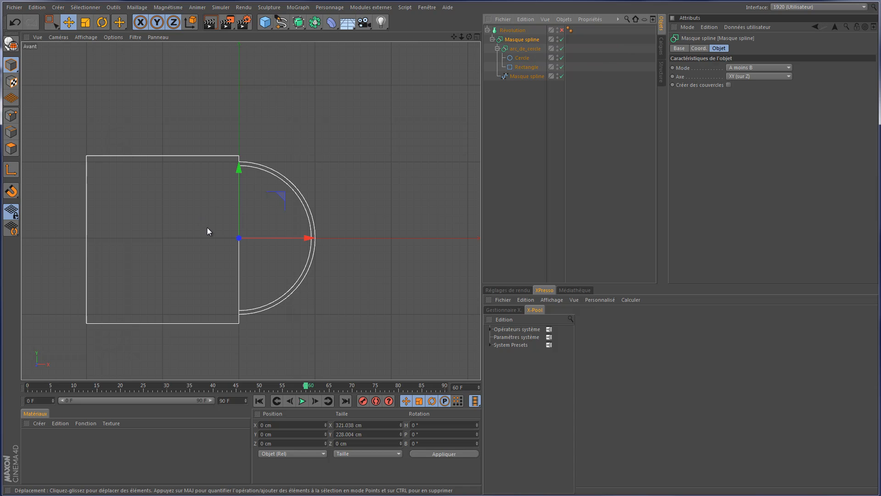
scroll(227, 191, up, 2)
scroll(238, 191, down, 3)
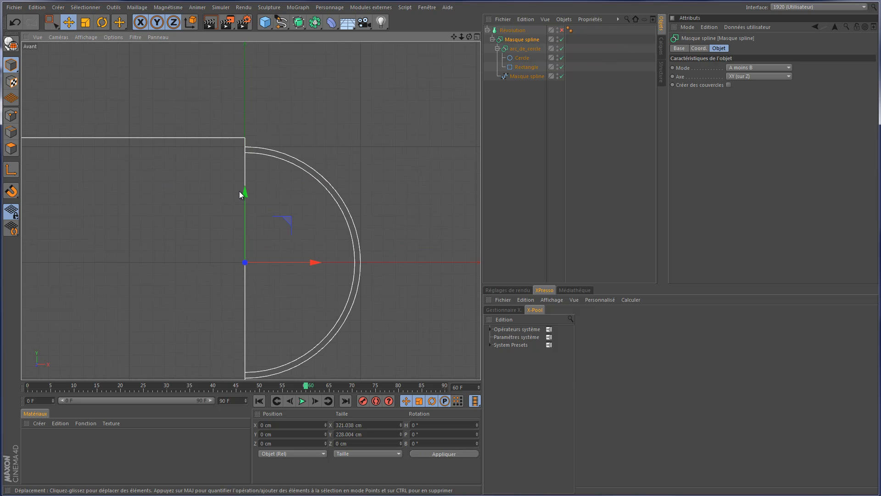
scroll(238, 191, up, 3)
scroll(238, 191, up, 2)
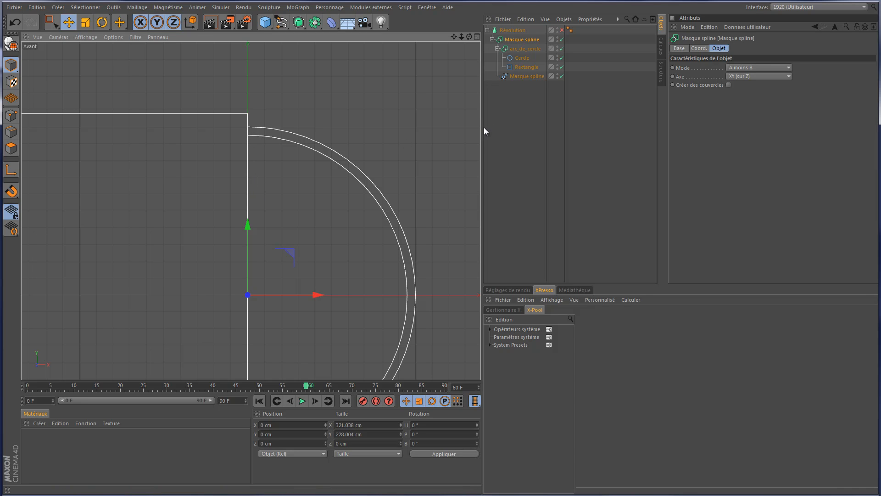
scroll(267, 244, down, 3)
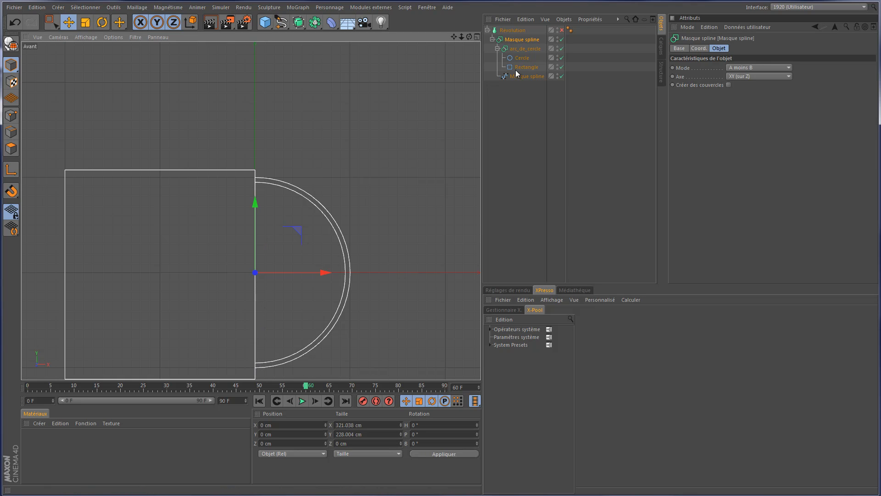
Open the coordinates of the child spline Masque spline and enter 0 cm for its Position X
click(527, 76)
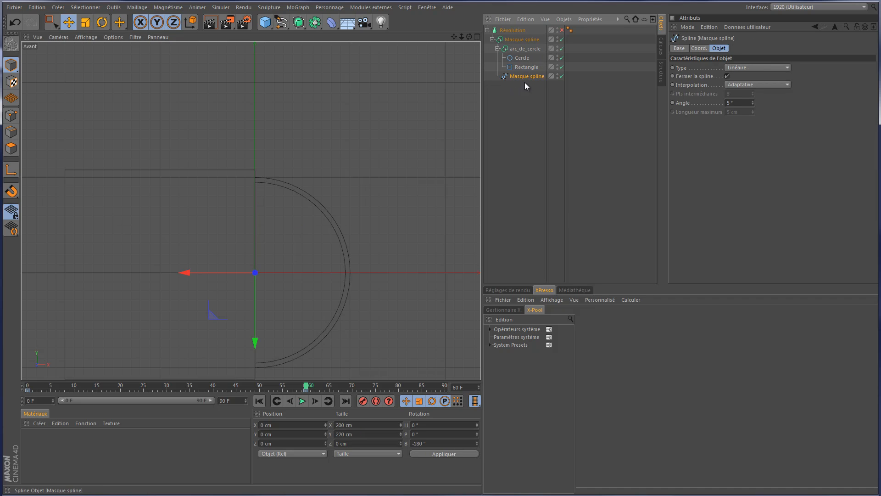
click(699, 49)
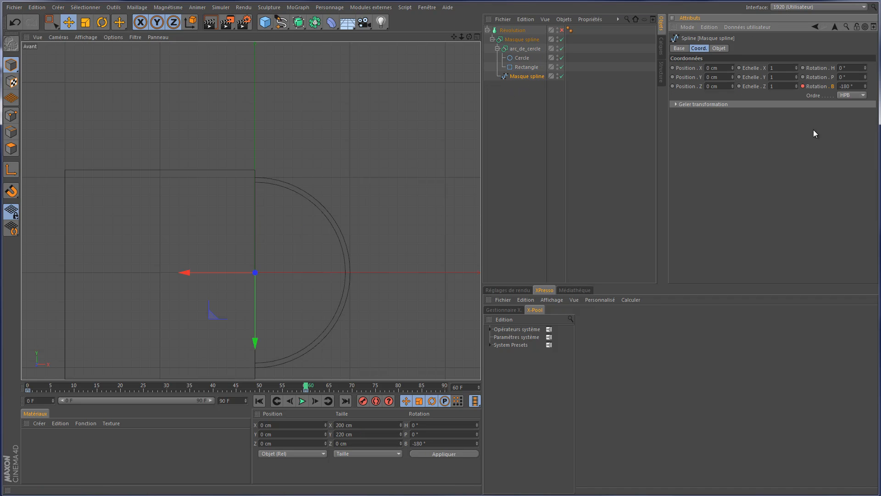
click(722, 68)
text(-0)
text( cm)
key(Return)
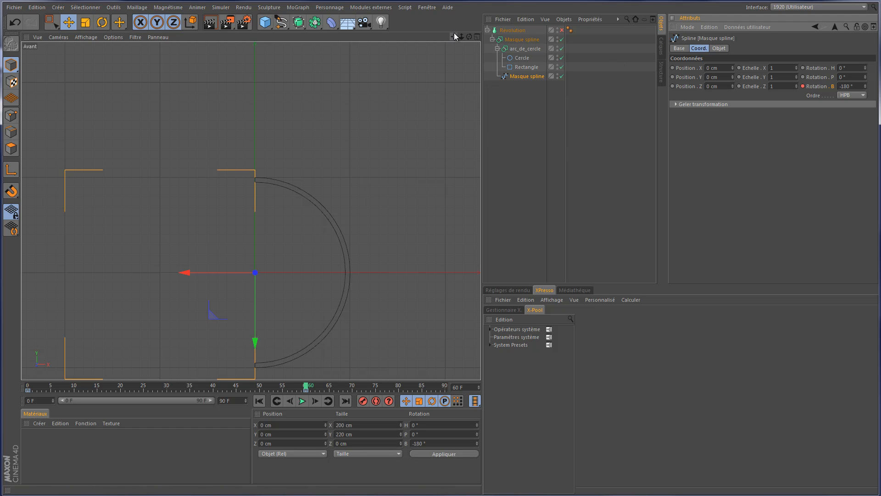
Re-enable the Révolution and examine the closed sphere around its top pole in the perspective view at frame 60
drag(455, 34, 465, 190)
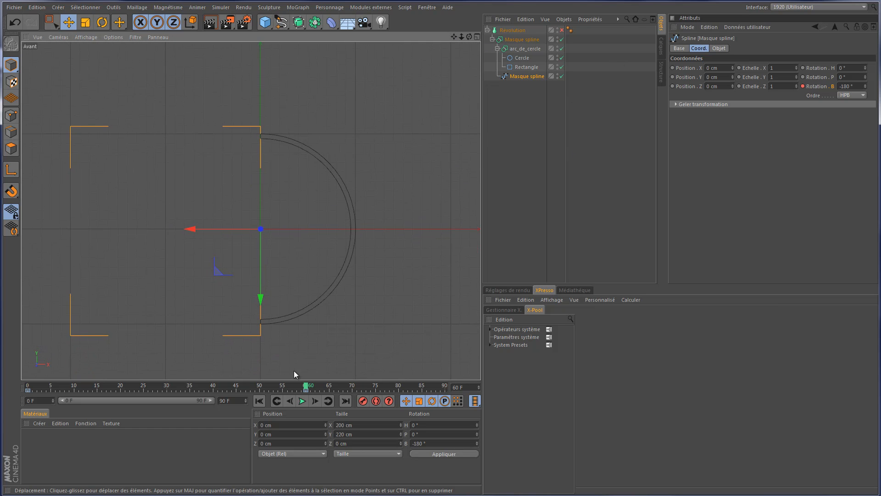
drag(305, 386, 356, 378)
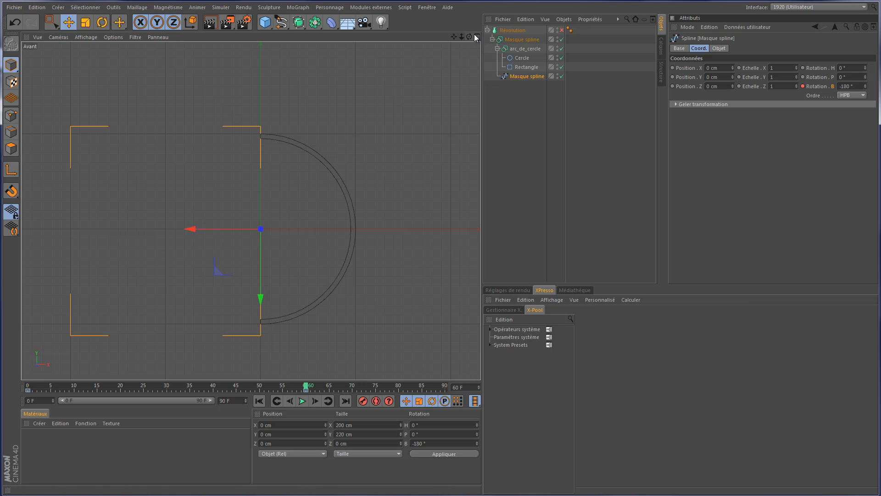
key(F1)
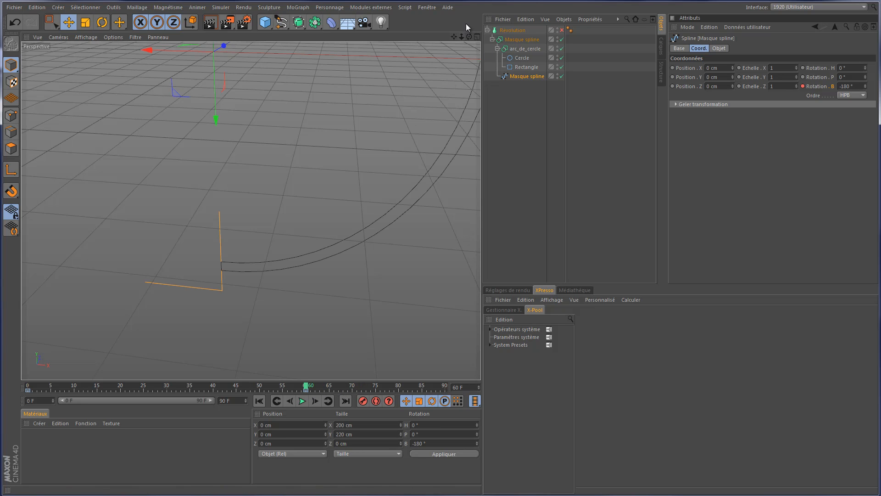
drag(453, 37, 463, 188)
drag(462, 36, 463, 189)
drag(467, 35, 465, 33)
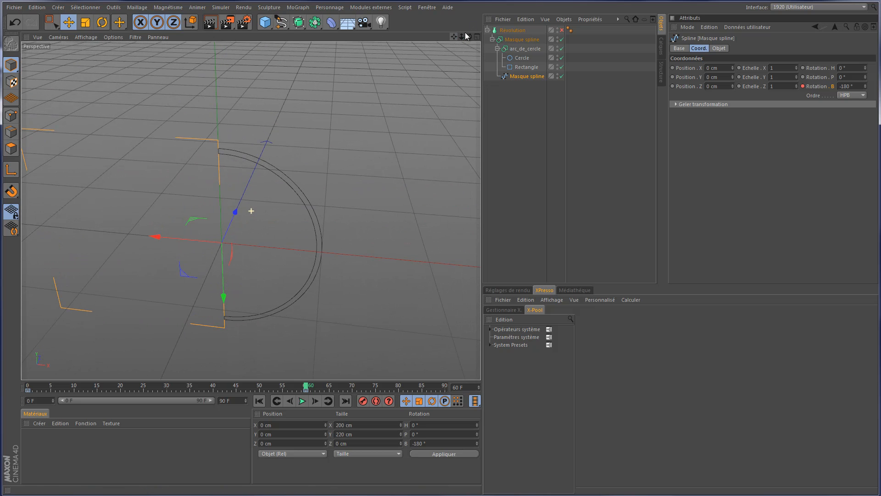
click(561, 30)
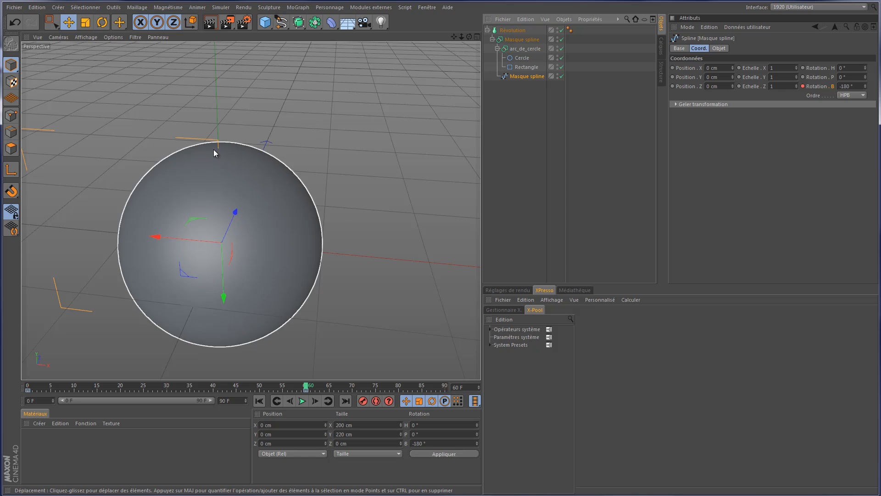
scroll(214, 150, up, 4)
scroll(221, 159, up, 8)
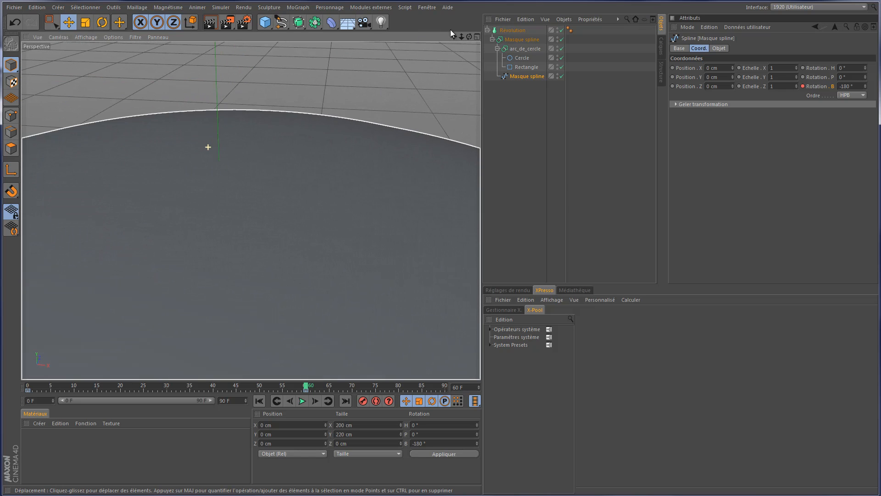
drag(469, 37, 463, 186)
drag(460, 37, 464, 186)
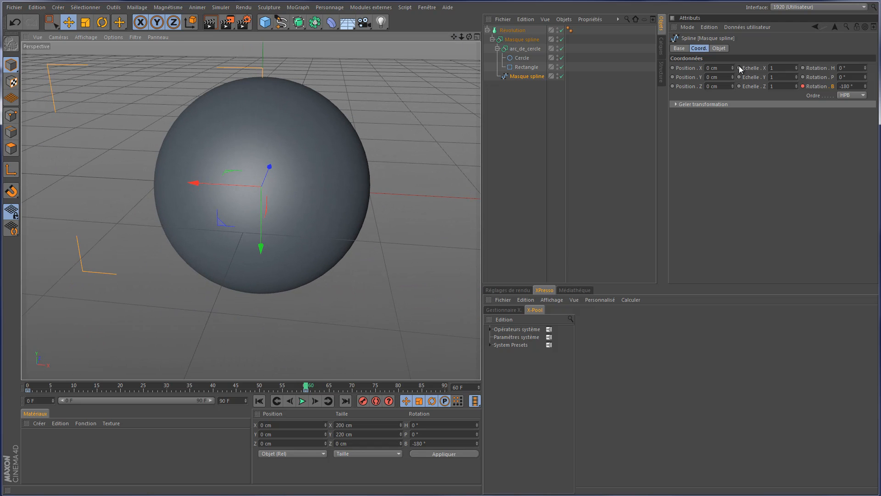
Try a Position X of 1 cm on the mask spline at frame 60 and restore it to 0 cm
drag(734, 66, 734, 65)
double_click(727, 69)
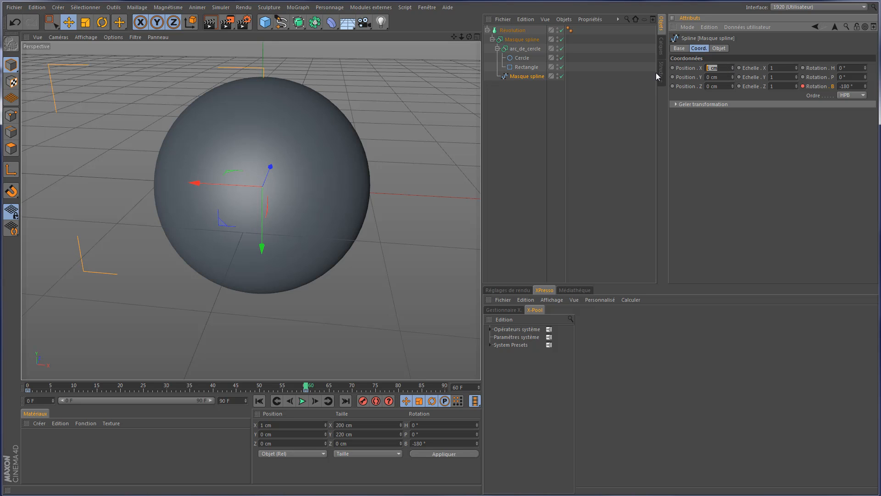
text(0 cm)
key(Return)
Disable the Révolution and move the mask spline's starting rotation keyframe from frame 0 to frame 5
click(562, 30)
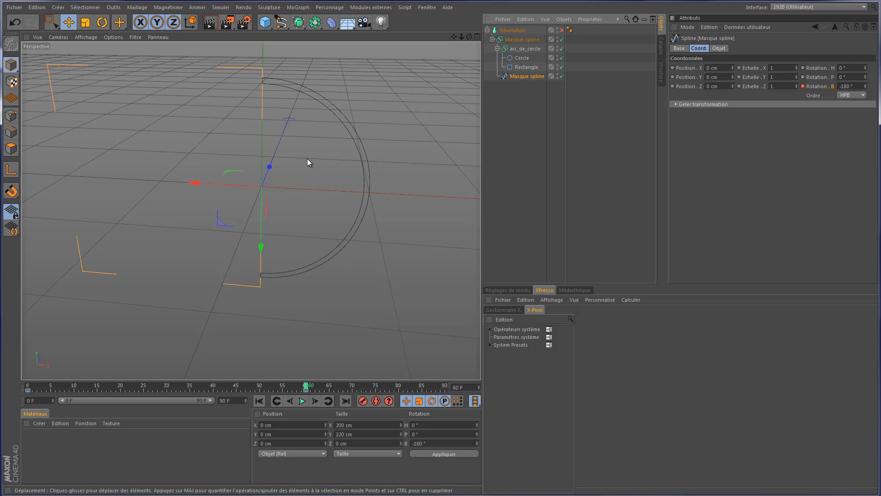
drag(305, 386, 3, 393)
scroll(240, 292, up, 6)
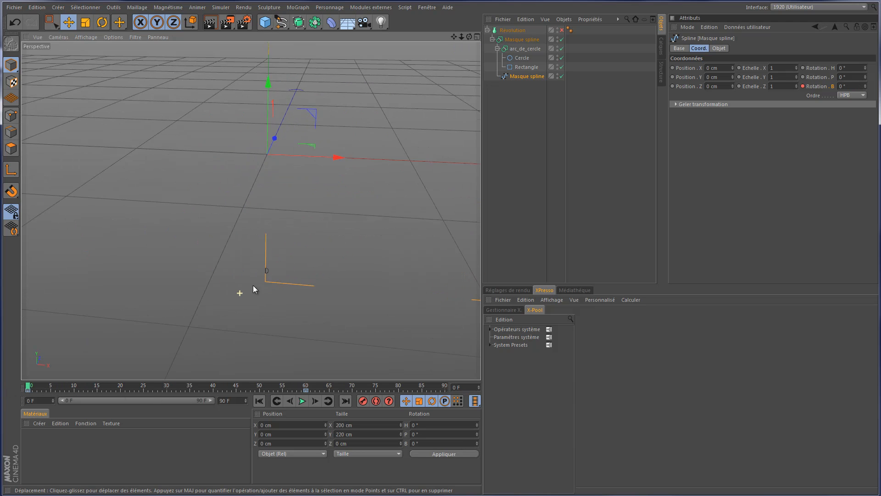
scroll(266, 277, up, 3)
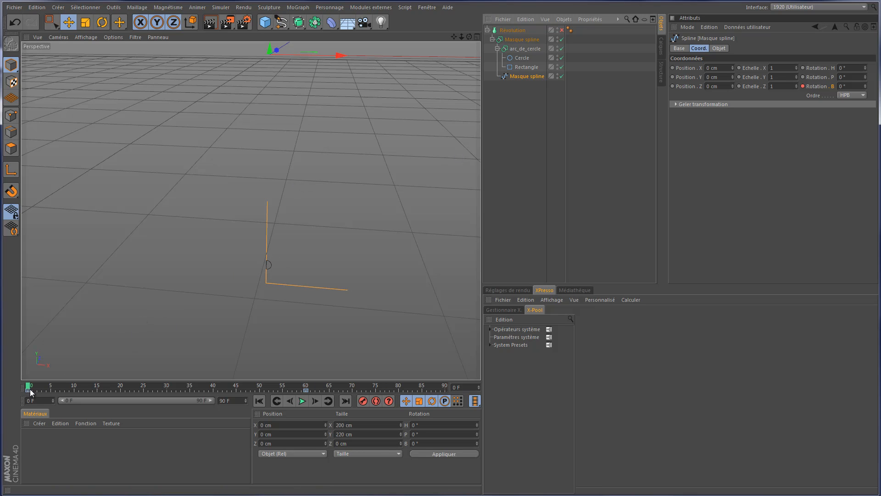
drag(29, 390, 51, 406)
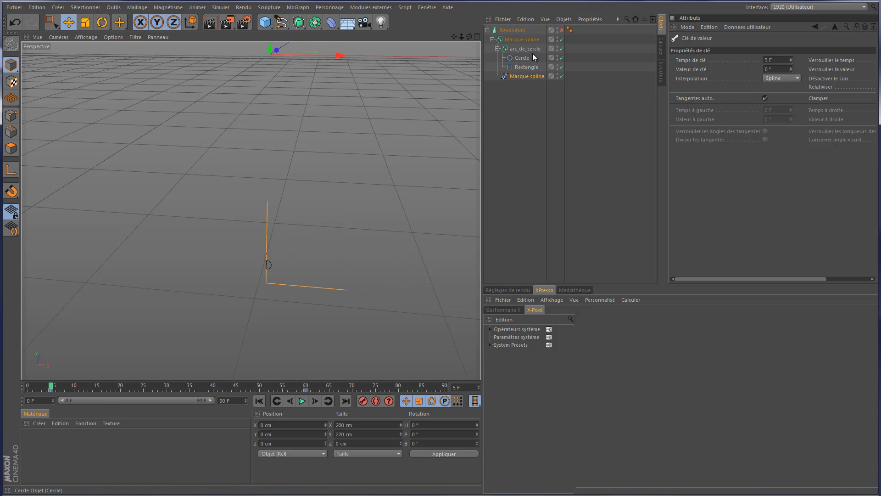
Keyframe the mask spline's Position X at 0 cm on frame 5
click(528, 76)
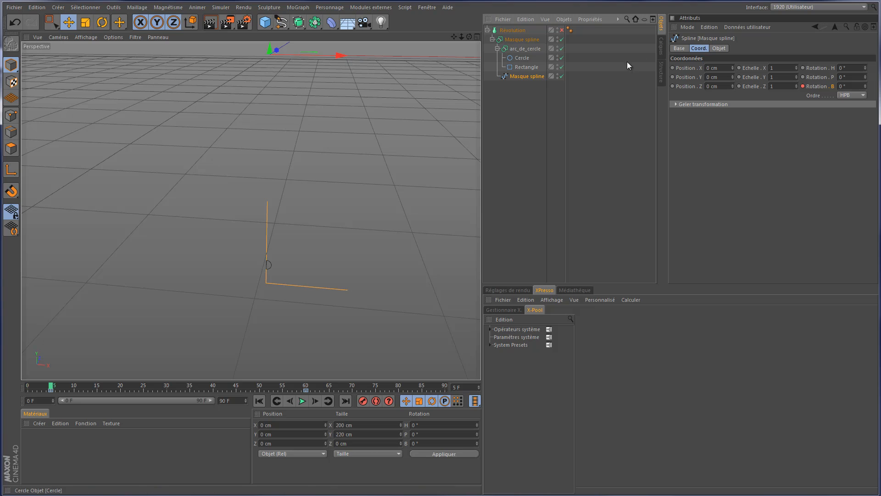
ctrl+click(672, 67)
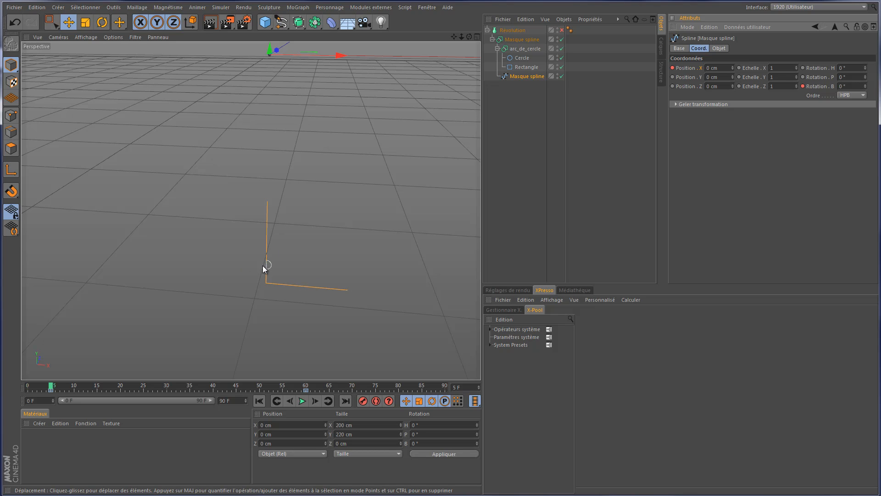
Try Position X offsets of -1 cm and -2.5 cm on the mask spline at frame 5
click(733, 69)
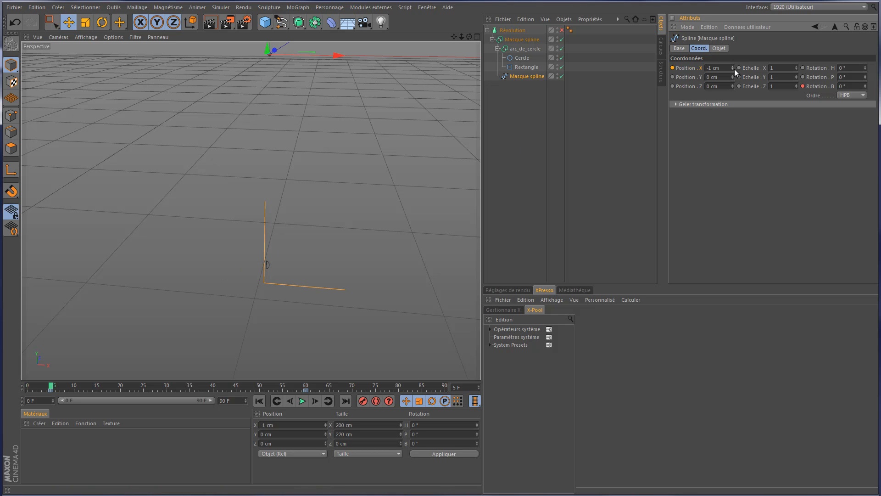
click(733, 69)
text(-2.5)
key(Return)
Set the mask spline's Position X keyframe to -2.5 cm at frame 0
click(28, 388)
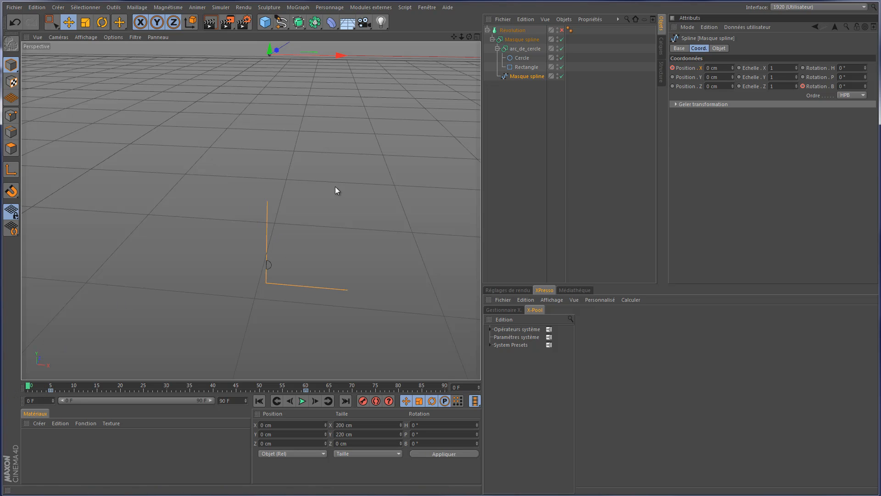
click(712, 68)
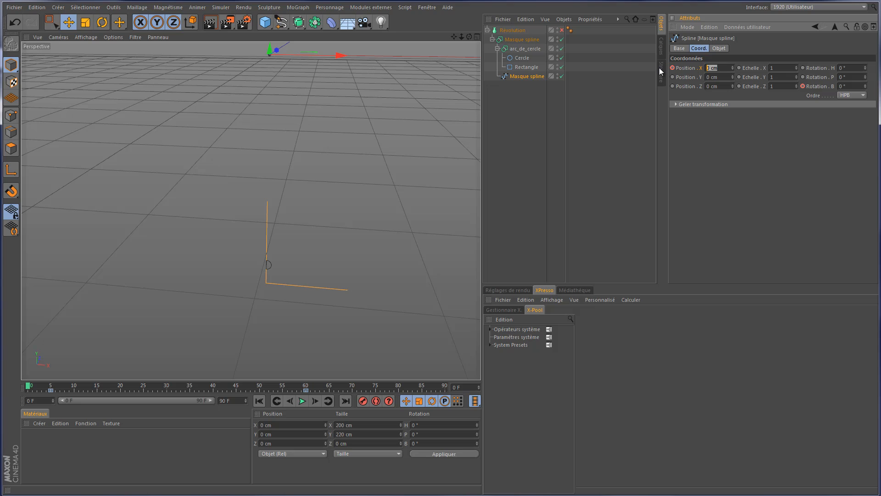
text(-2.5)
key(Return)
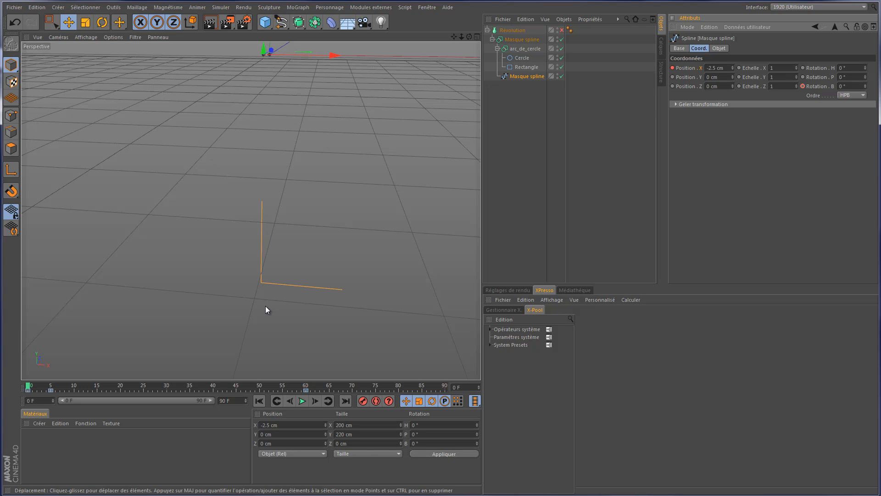
Re-enable the Révolution and play the sphere's opening animation from frame 0 in the perspective view
drag(29, 388, 393, 389)
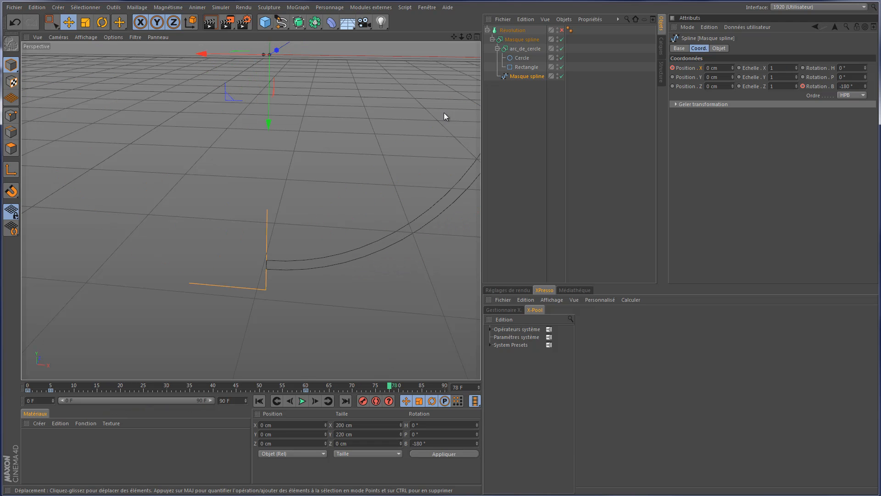
drag(453, 37, 463, 229)
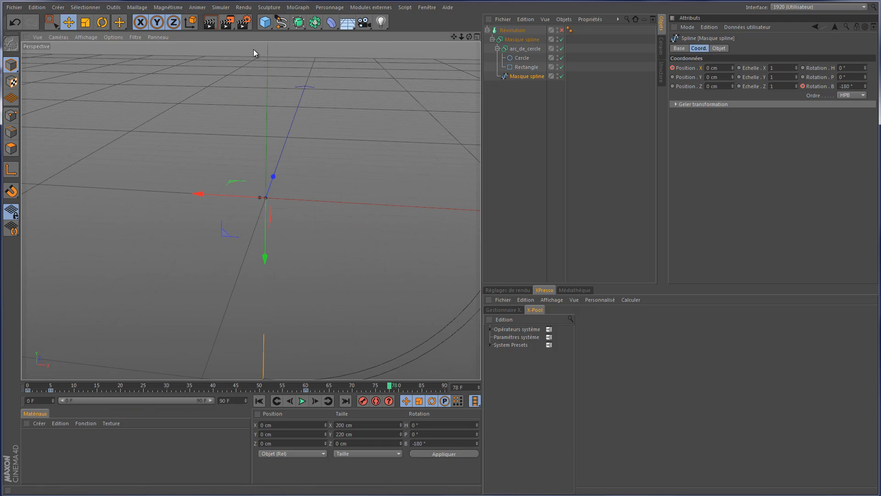
drag(461, 37, 463, 188)
click(561, 30)
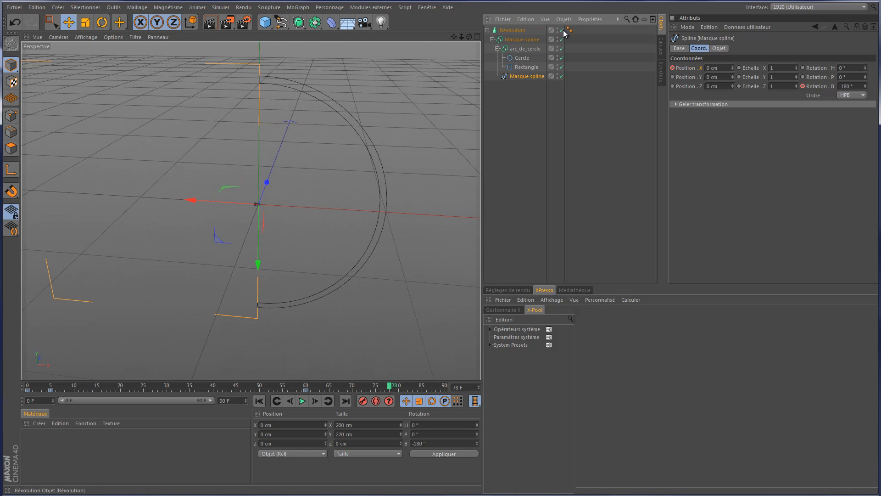
click(259, 400)
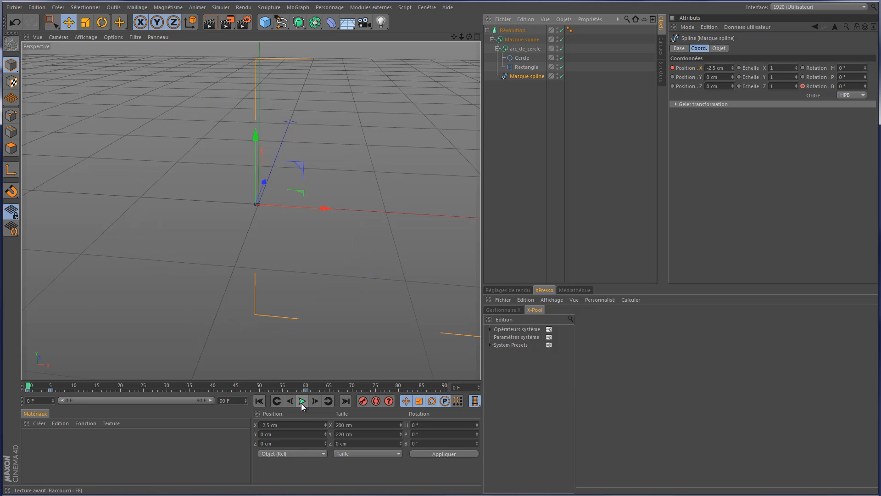
click(301, 402)
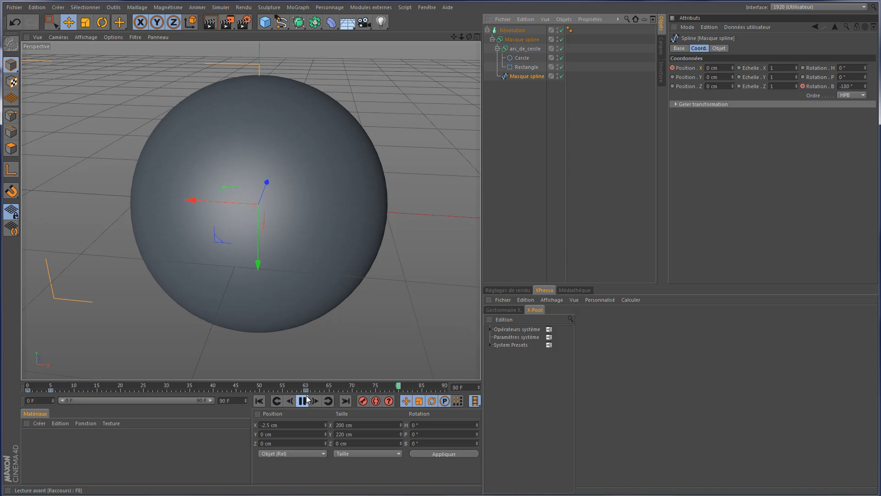
click(305, 401)
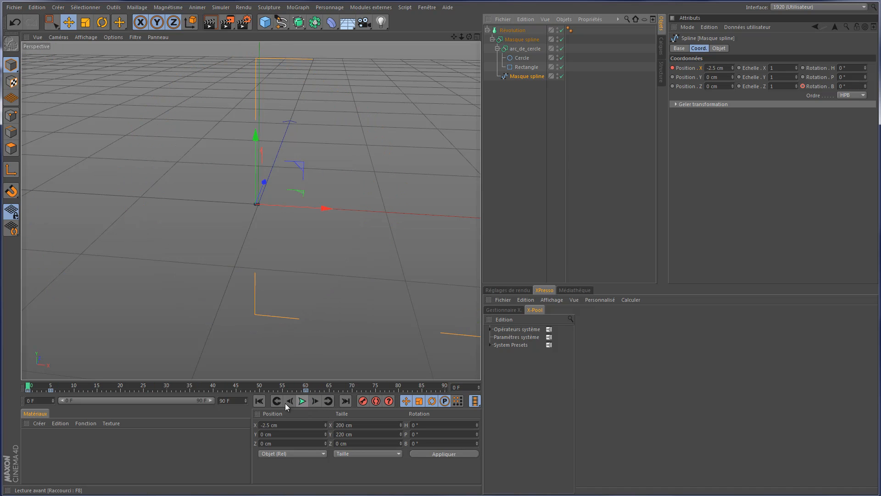
Move the mask spline's frame 5 keyframe to frame 3 and replay the sphere's opening animation from the start
click(260, 401)
drag(51, 390, 43, 391)
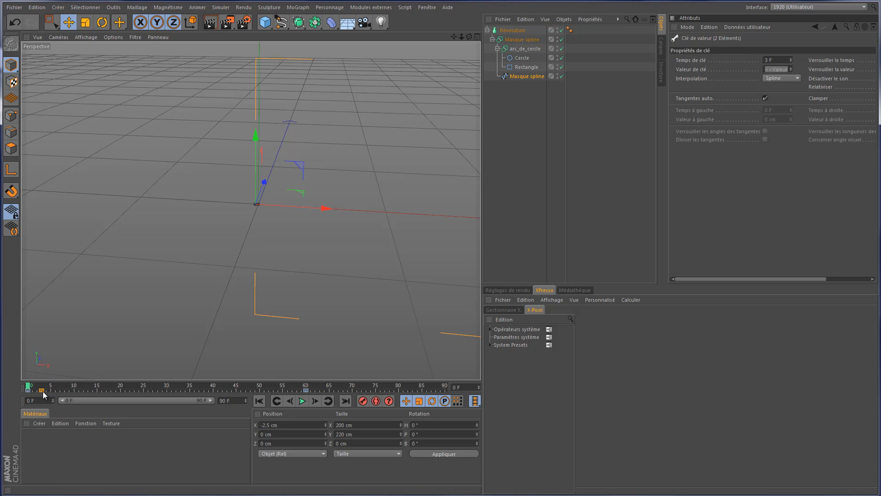
click(301, 401)
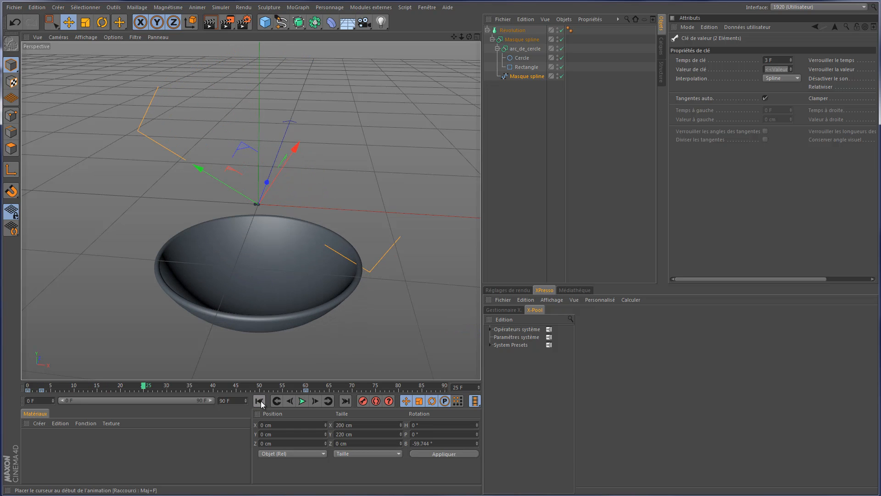
click(260, 400)
click(302, 401)
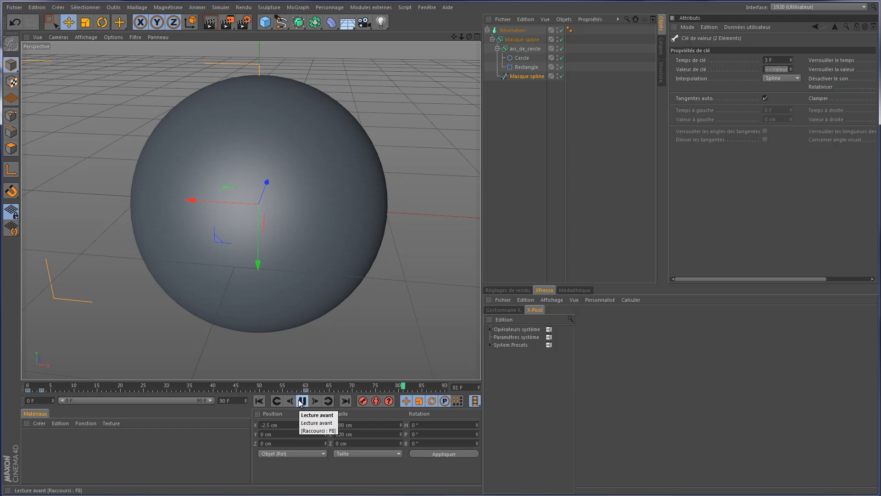
click(302, 401)
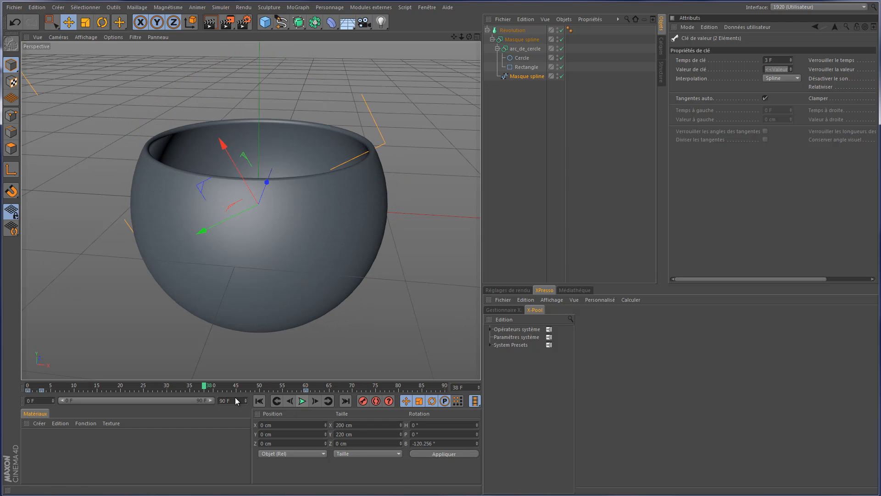
drag(204, 386, 134, 362)
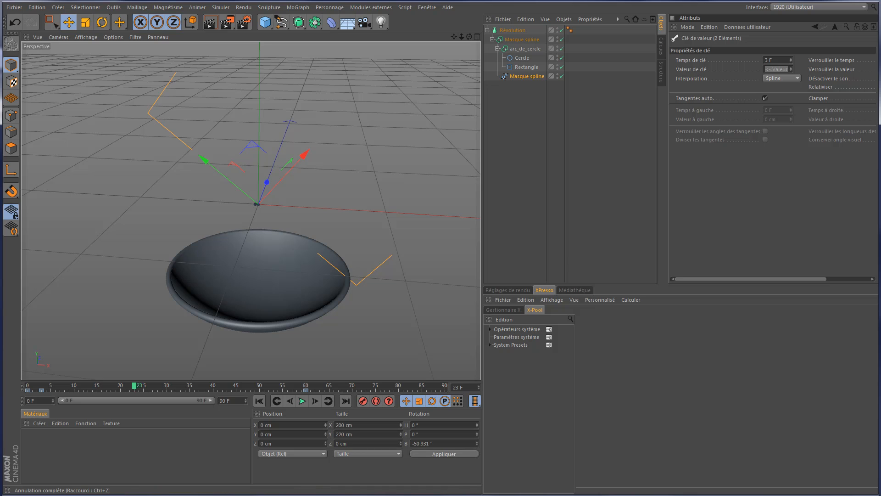
Switch to the browser to check the reference render video, return to Cinema 4D and go to frame 0
key(alt+Tab)
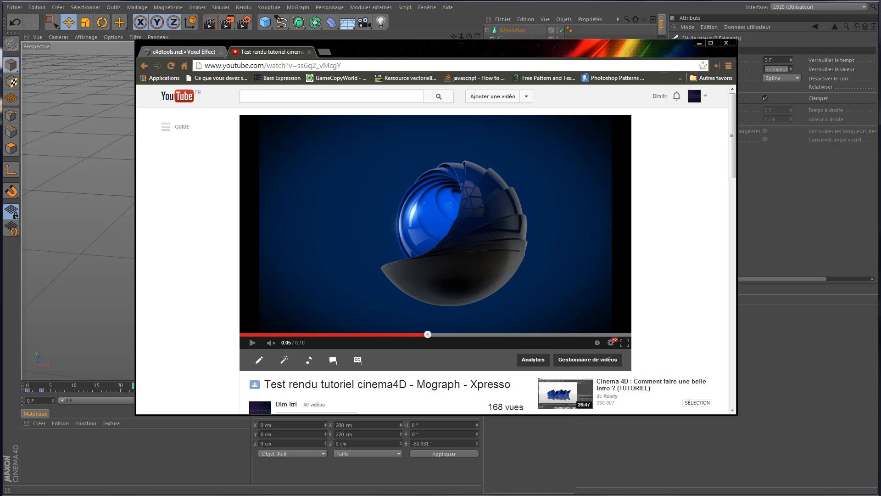
click(699, 43)
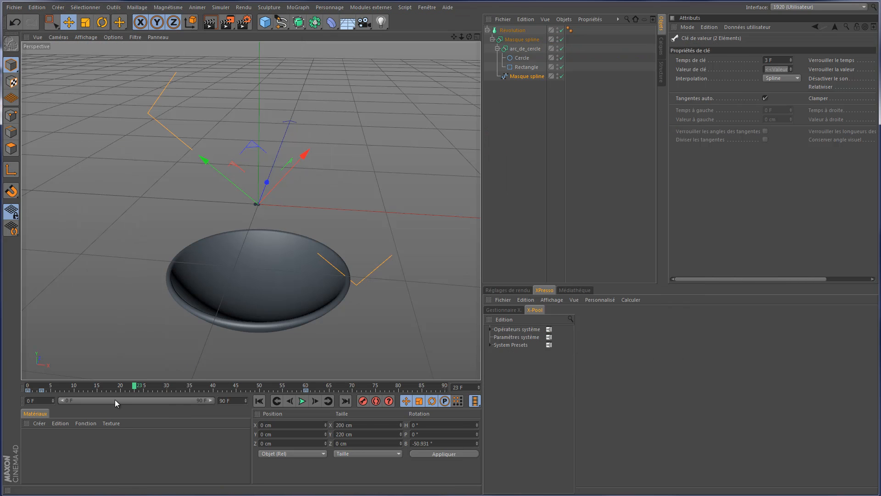
drag(136, 389, 29, 388)
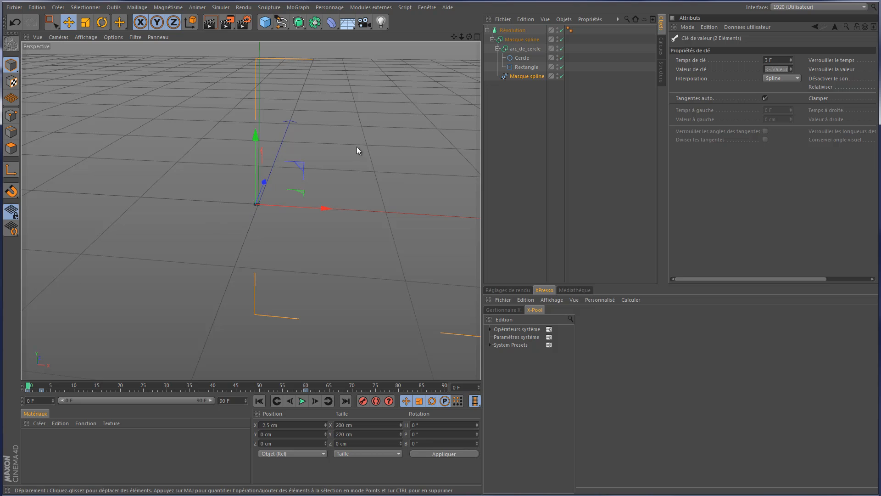
Collapse arc_de_cercle and rename its parent Masque spline object as "cercle"
click(497, 49)
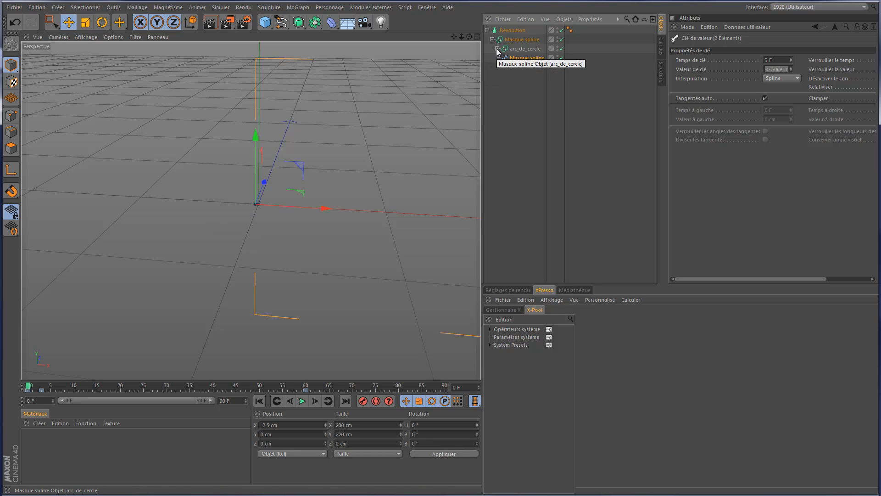
click(525, 48)
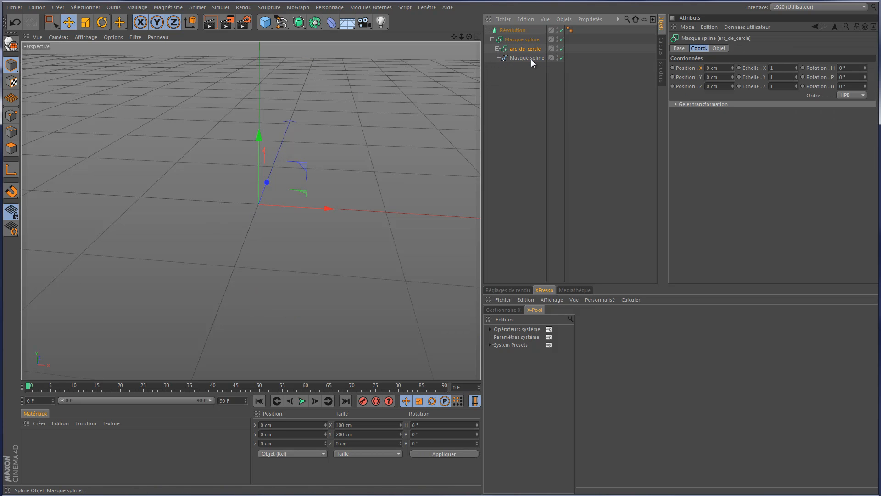
click(528, 58)
click(515, 40)
double_click(527, 40)
text(cercle)
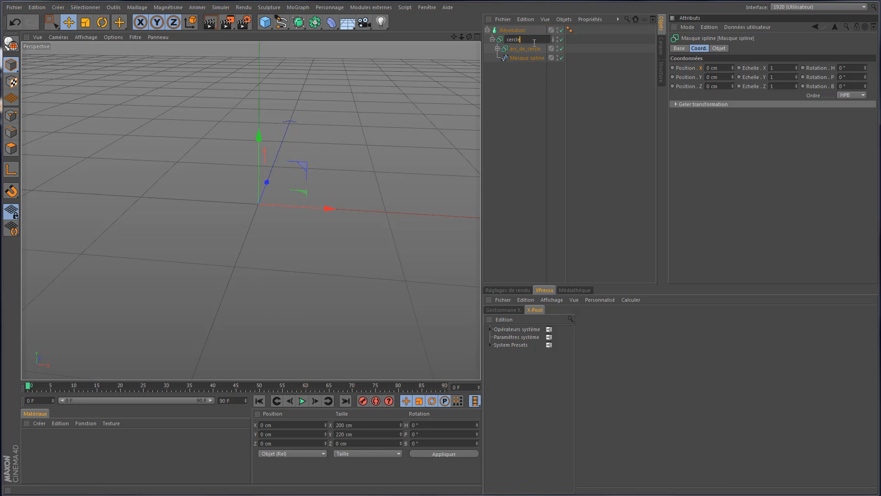
key(Return)
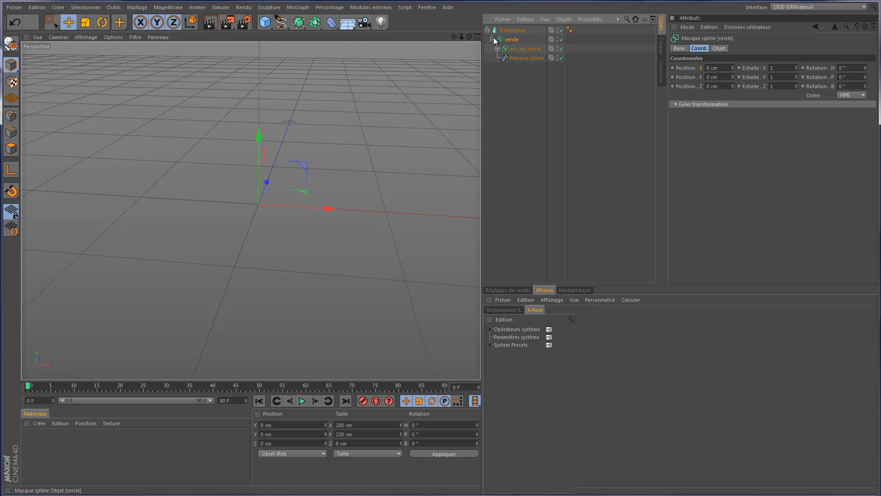
Collapse the Révolution hierarchy and rename the object as "sphere"
click(487, 31)
click(512, 31)
double_click(512, 31)
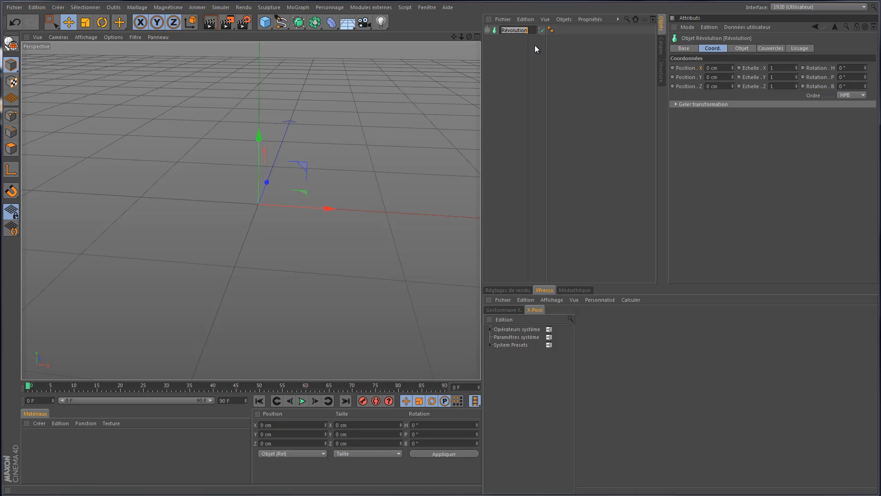
text(sphere)
key(Return)
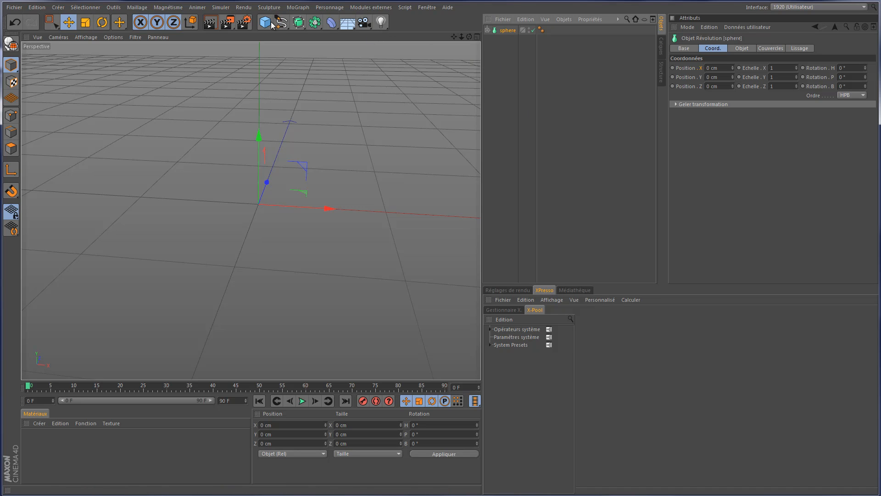
At frame 20, add a MoGraph Cloner and make the sphere object its child
drag(29, 386, 124, 387)
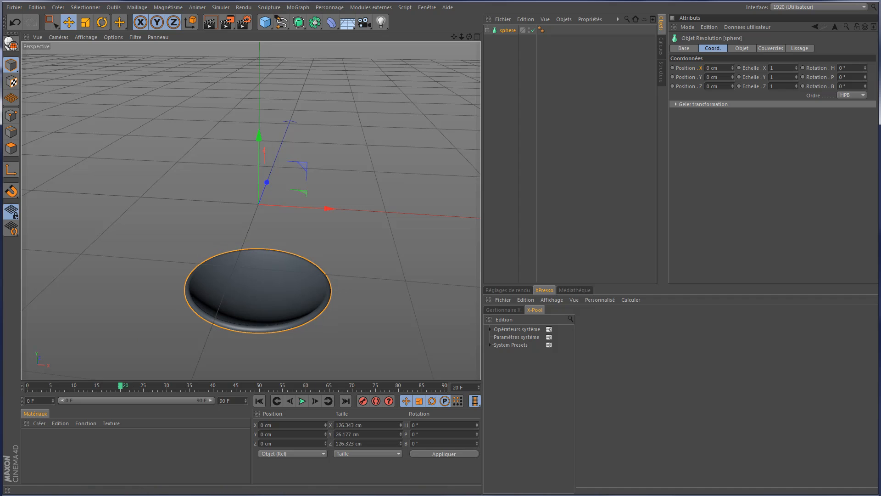
click(298, 7)
mouse_move(326, 24)
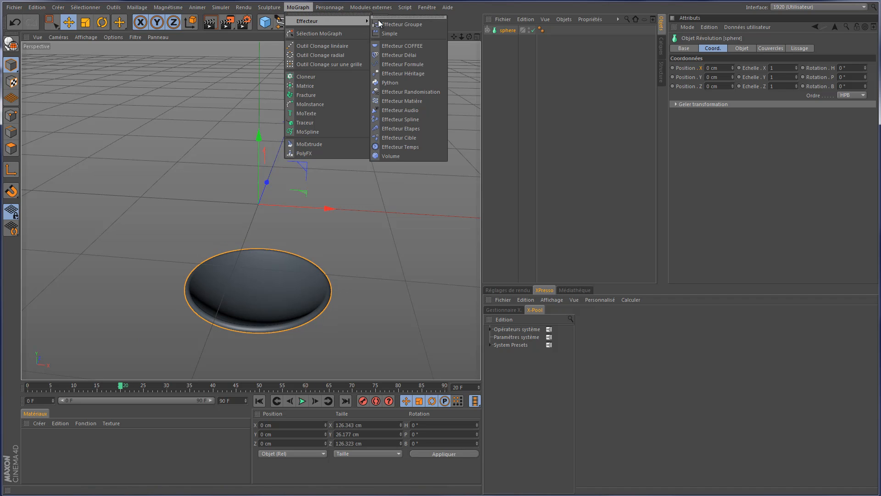
click(342, 76)
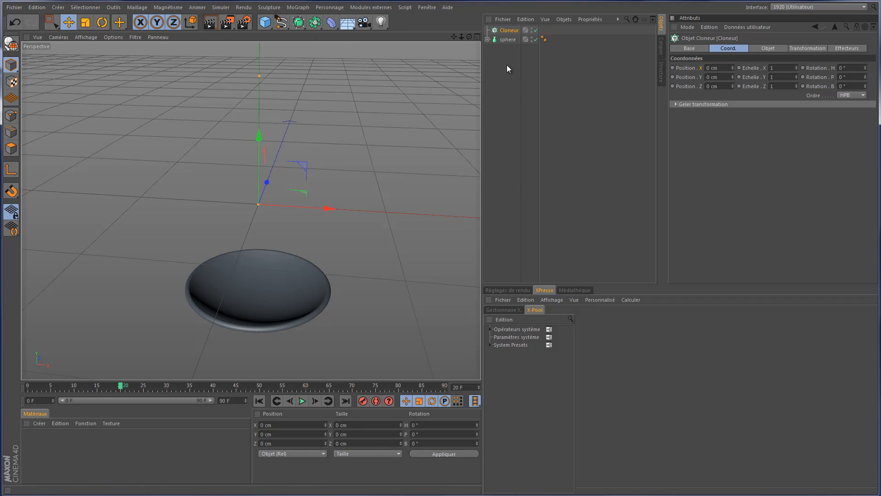
drag(510, 40, 515, 30)
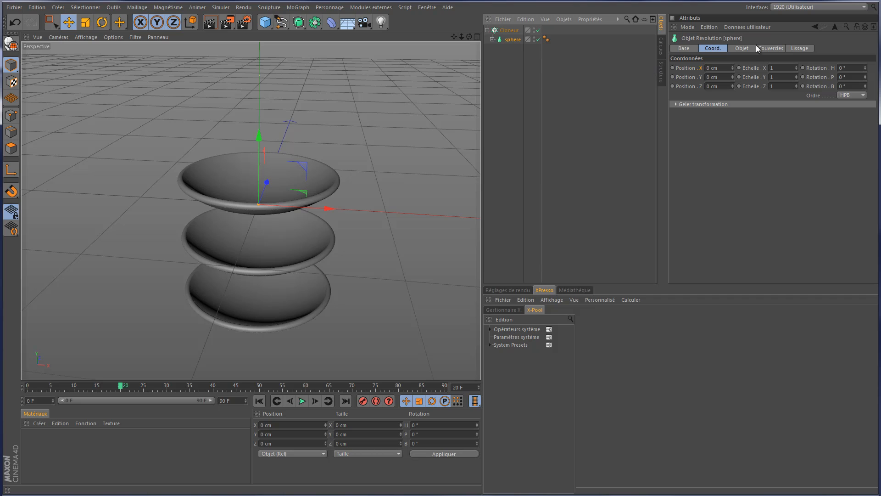
Set the linear Cloner's Y position step to 0 cm and its clone quantity to 10
click(742, 48)
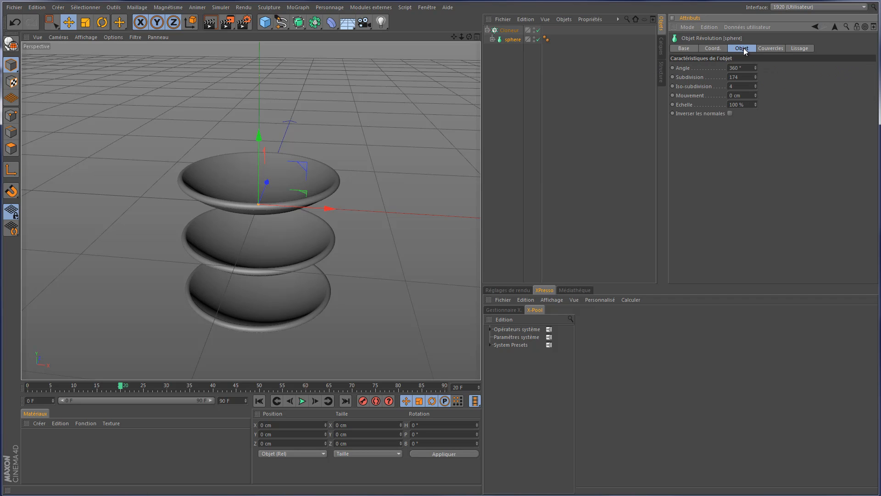
click(772, 49)
click(734, 48)
click(713, 49)
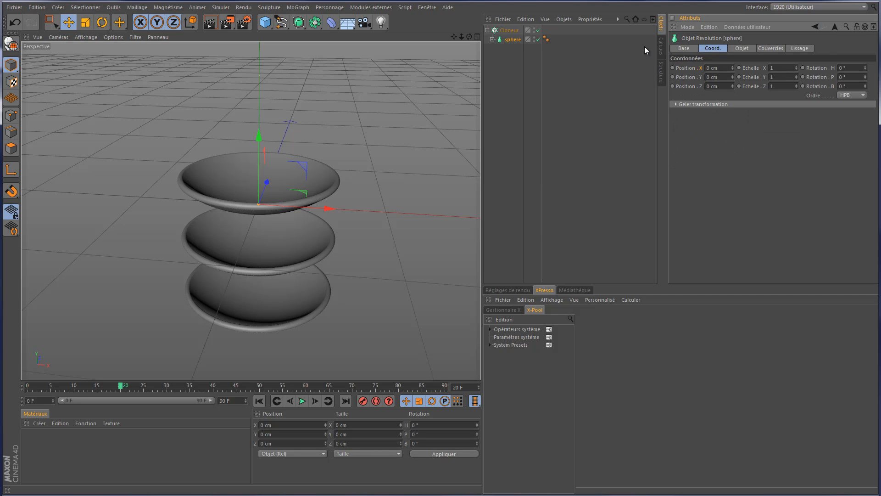
click(507, 30)
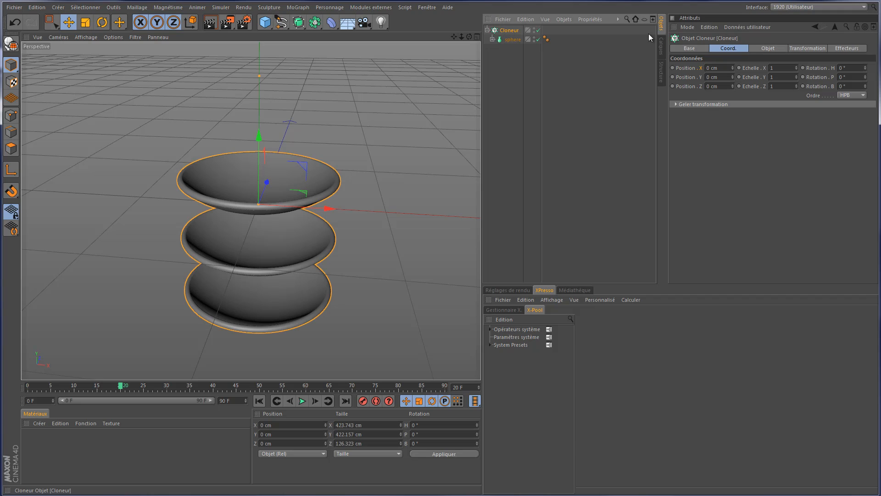
click(767, 48)
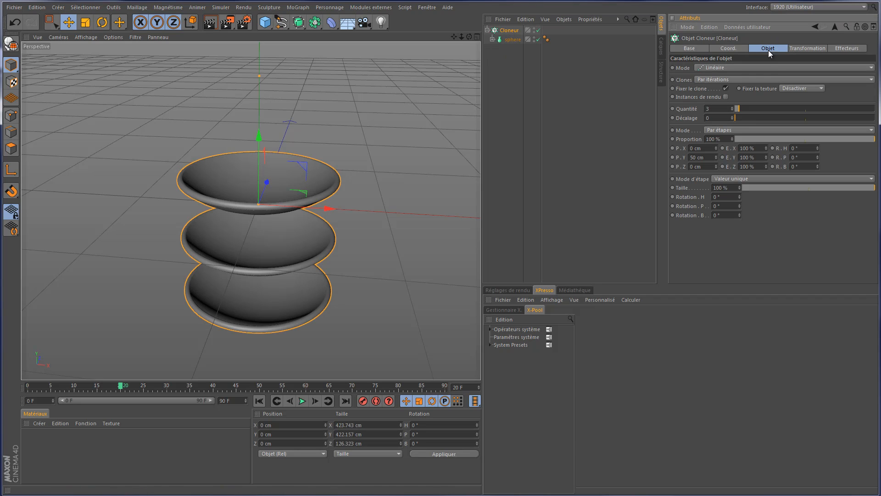
click(708, 156)
text(0)
key(Return)
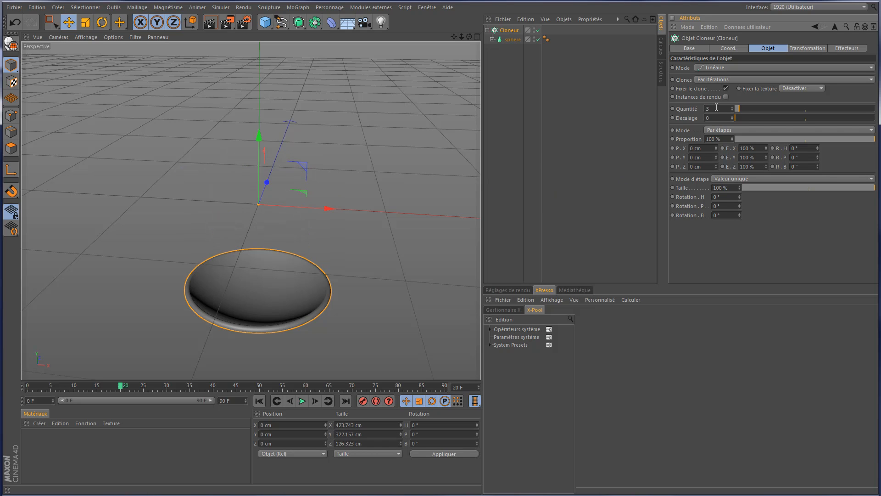
text(10)
key(Return)
click(487, 30)
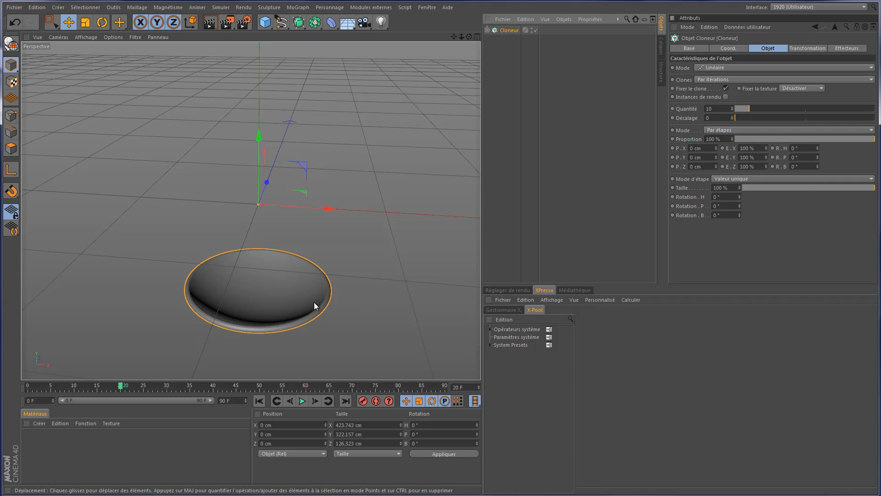
Add a Step effector to the Cloner at frame 15 and scrub to frame 29 to preview the scaled clones
mouse_move(120, 387)
mouse_down()
mouse_move(29, 385)
mouse_move(235, 395)
mouse_move(97, 395)
mouse_up()
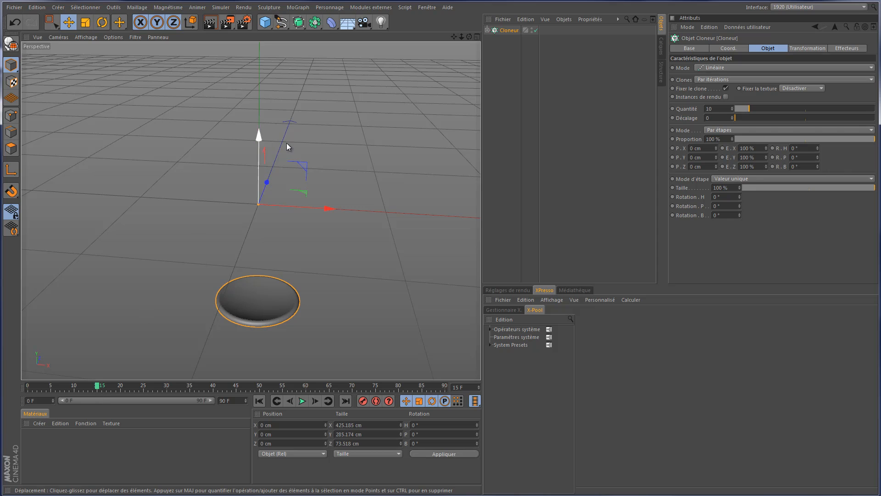
click(298, 7)
mouse_move(315, 22)
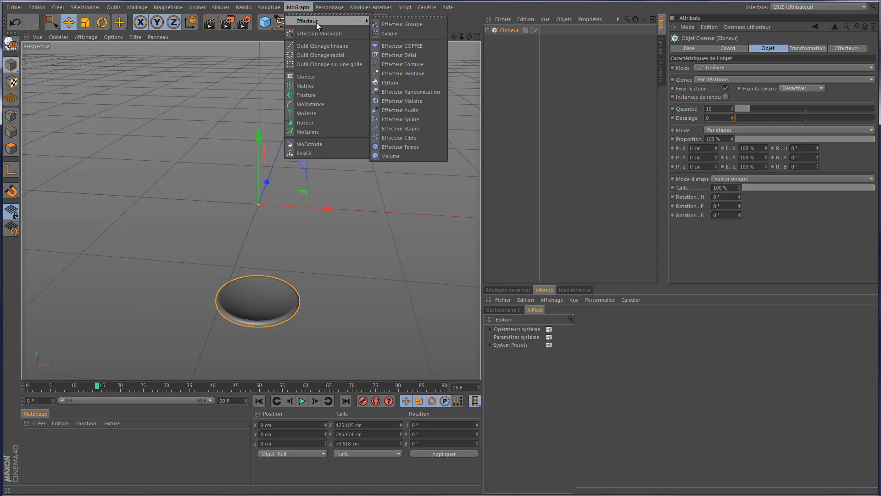
click(419, 128)
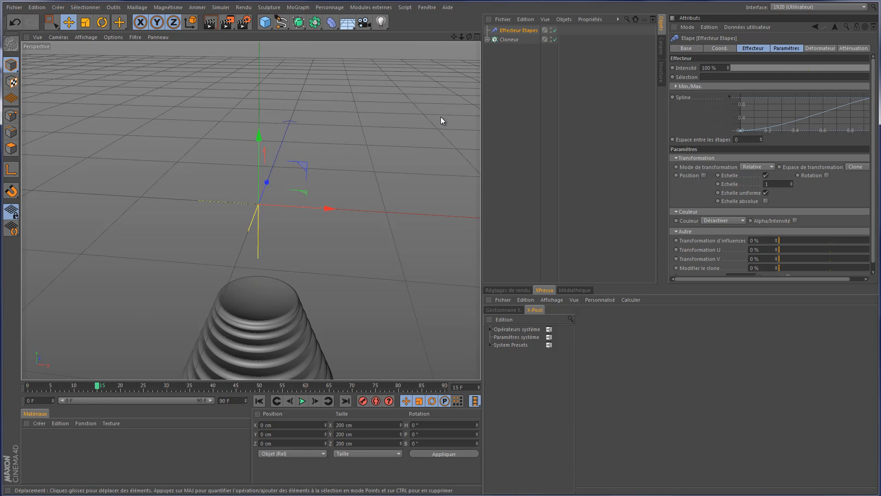
mouse_move(453, 35)
mouse_down()
mouse_move(464, 187)
mouse_move(452, 137)
mouse_up()
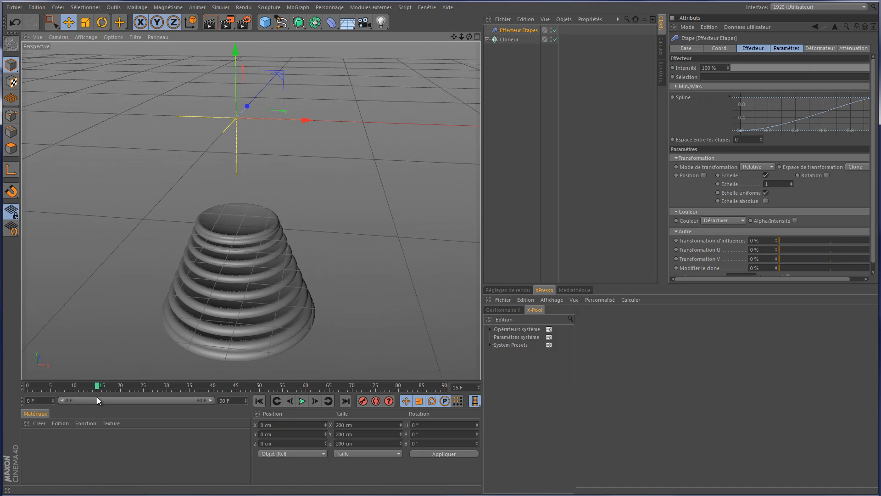
drag(97, 388, 163, 388)
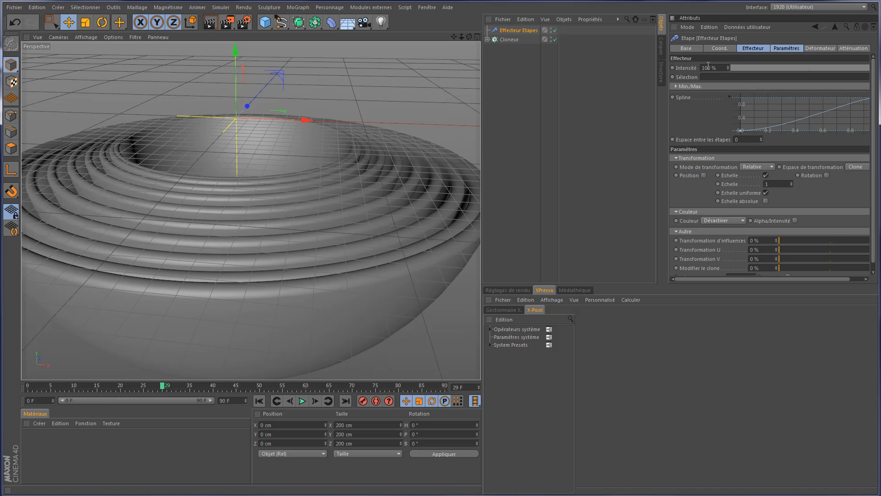
Enable rotation in the Step effector with H 163°, P -89° and B -125°, and scrub the animation back to frame 0
click(785, 49)
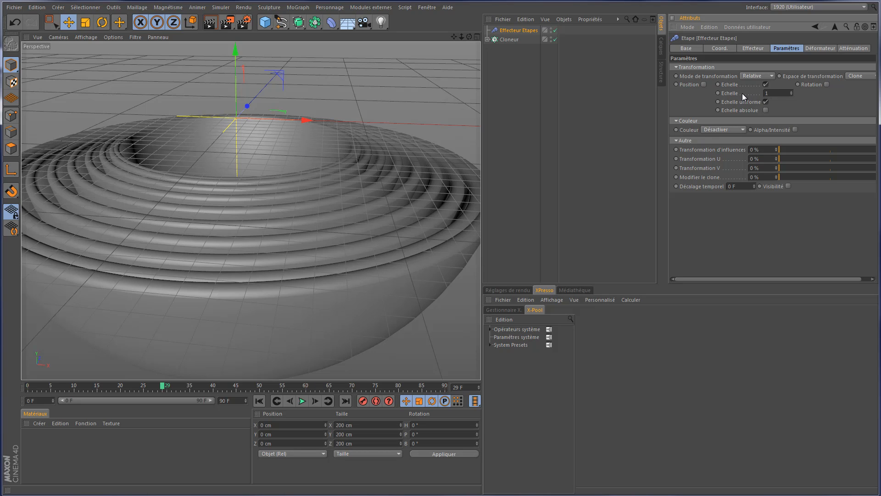
click(827, 85)
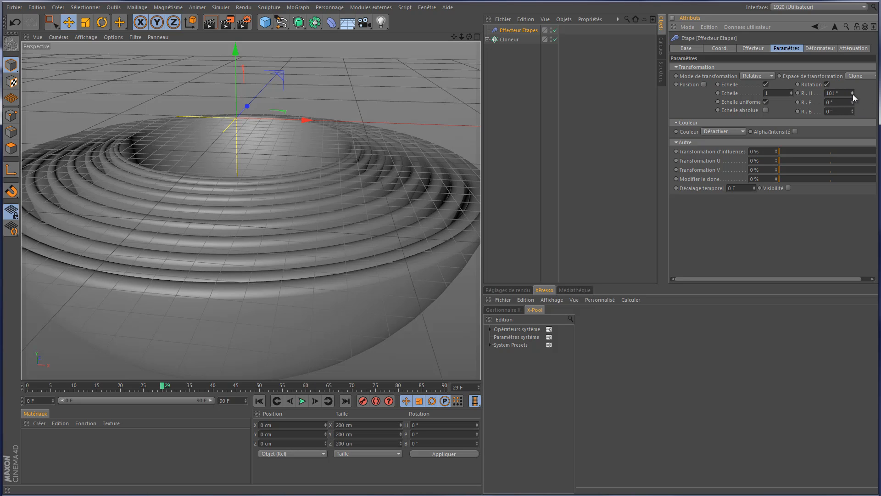
drag(853, 101, 856, 118)
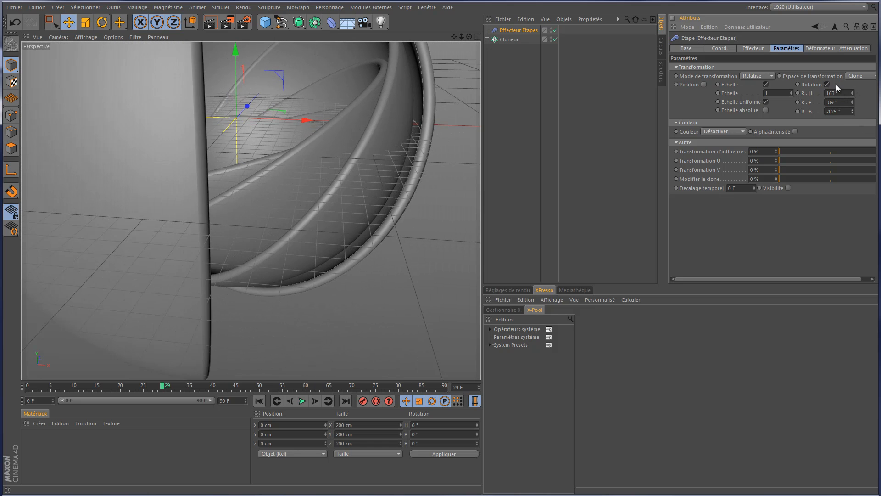
drag(461, 36, 464, 187)
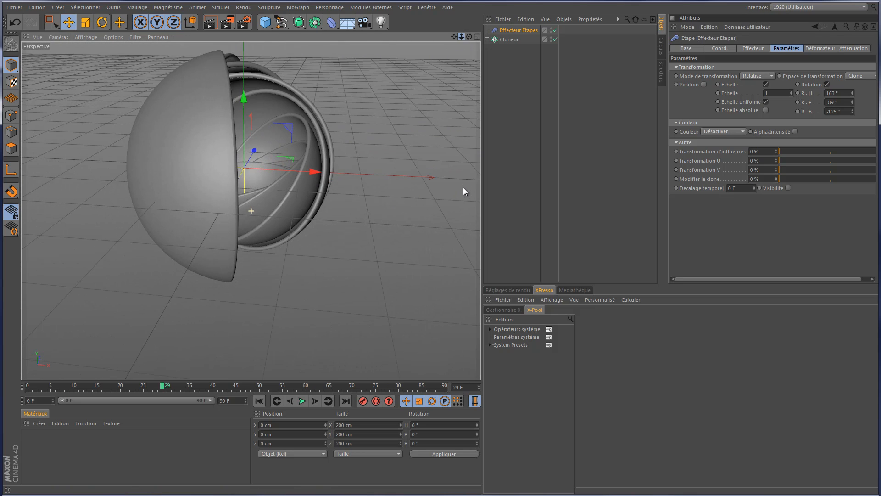
drag(454, 37, 467, 188)
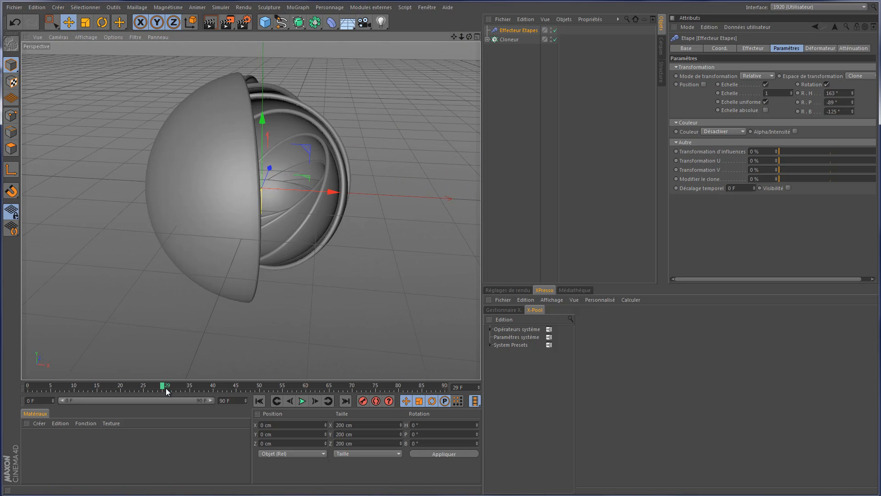
drag(163, 386, 18, 423)
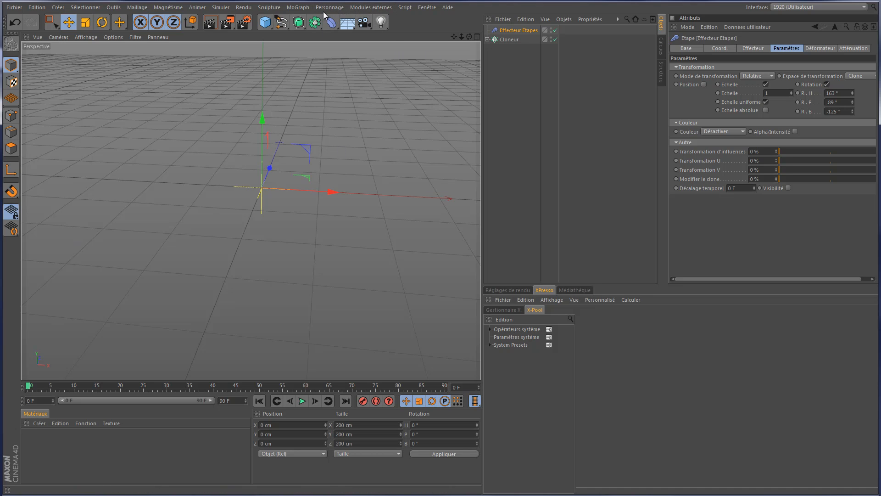
Add a Null object to the scene and scrub the animation to frame 22
drag(271, 24, 302, 35)
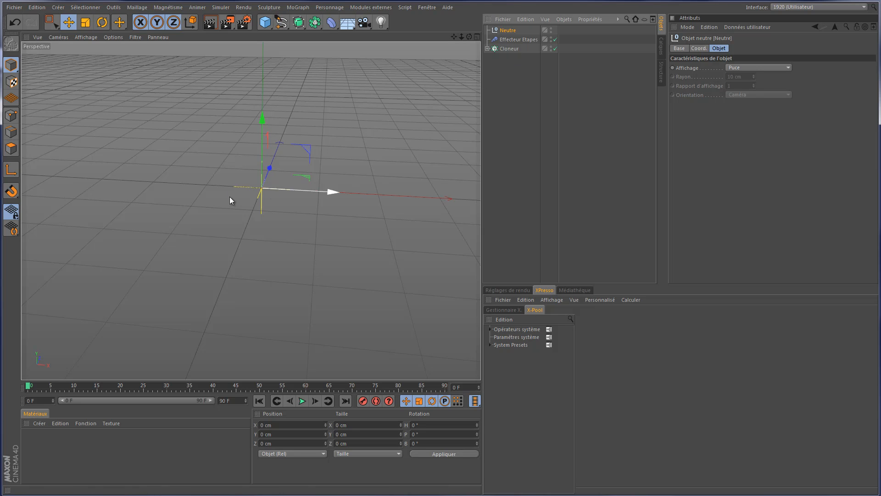
drag(28, 387, 130, 389)
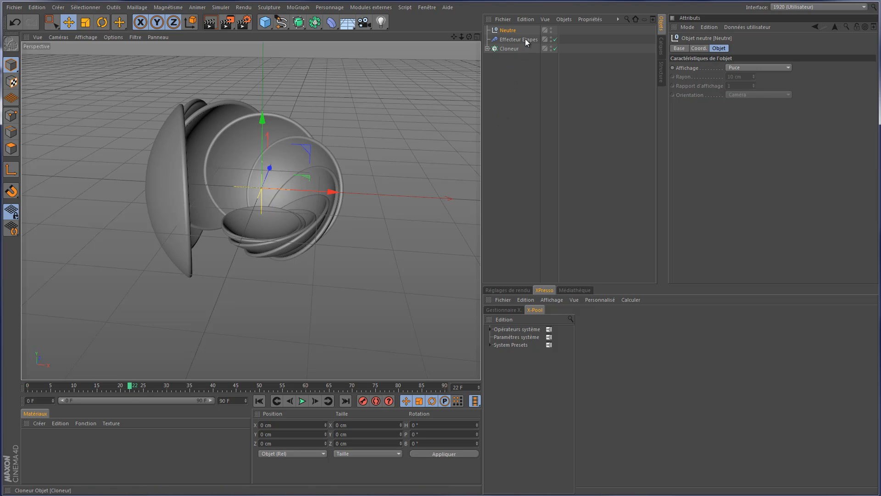
Expand the Cloner's hierarchy and set the subdivision of its sphere revolution object to 5
click(488, 49)
click(493, 58)
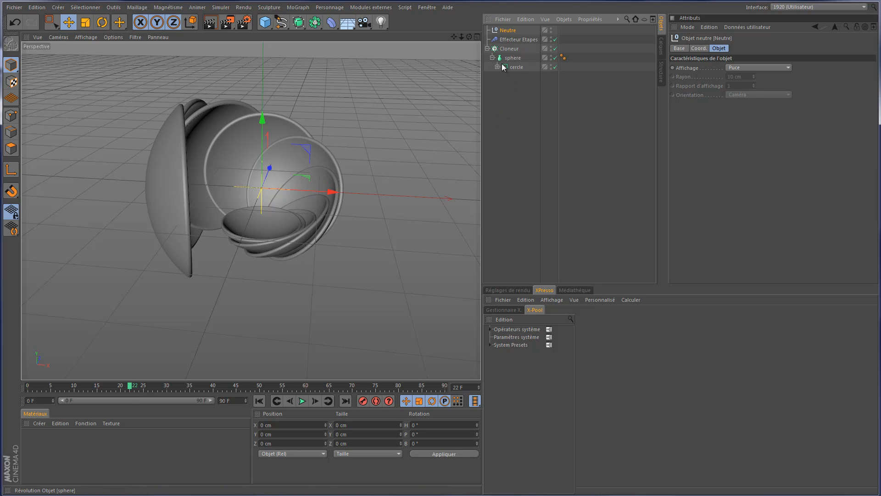
click(514, 48)
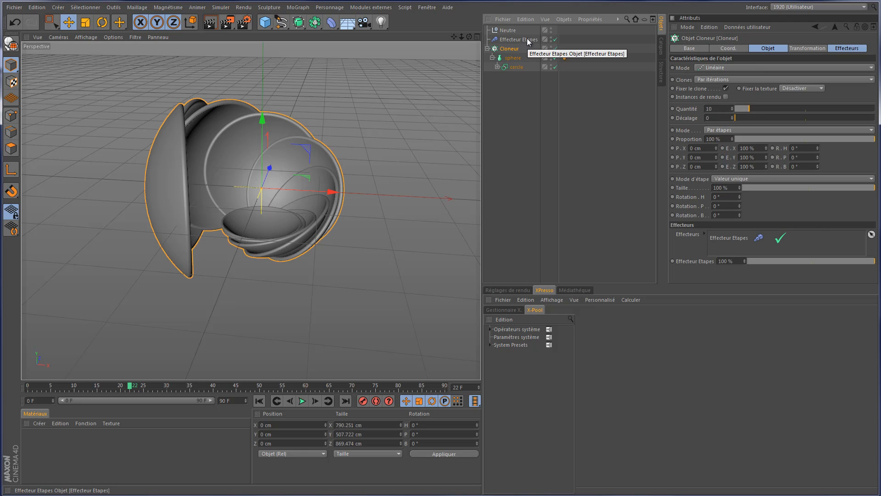
click(488, 48)
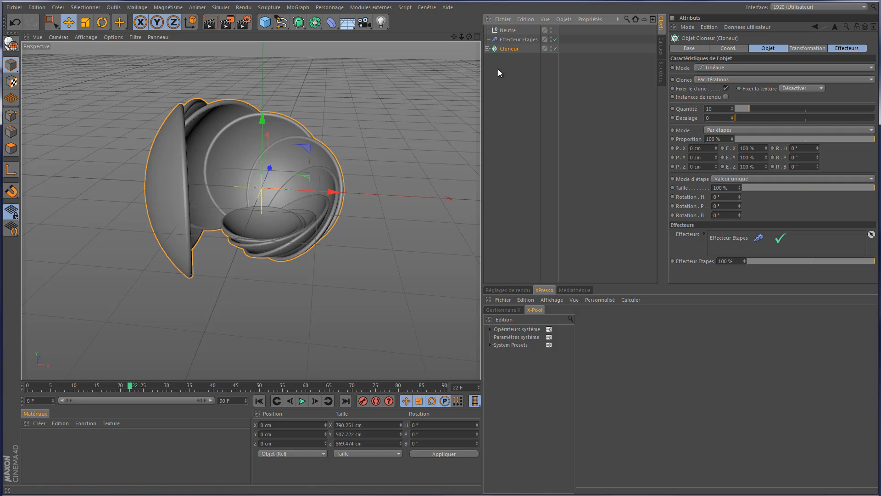
click(487, 48)
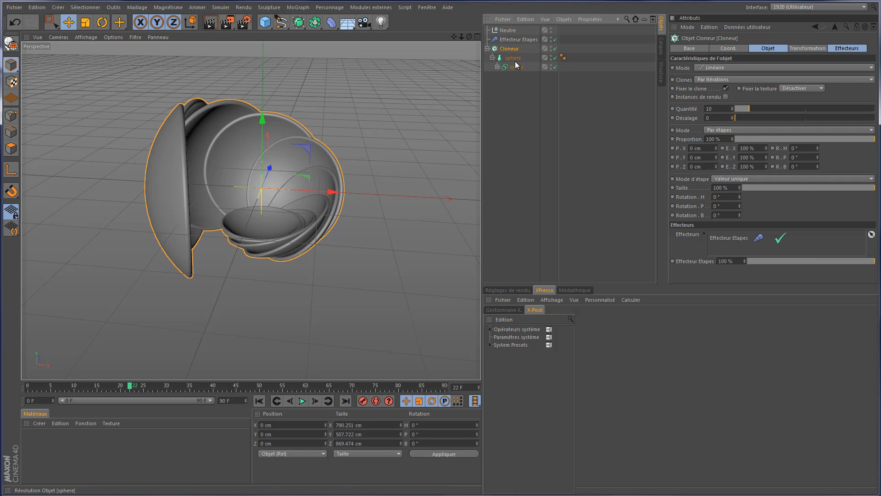
click(513, 59)
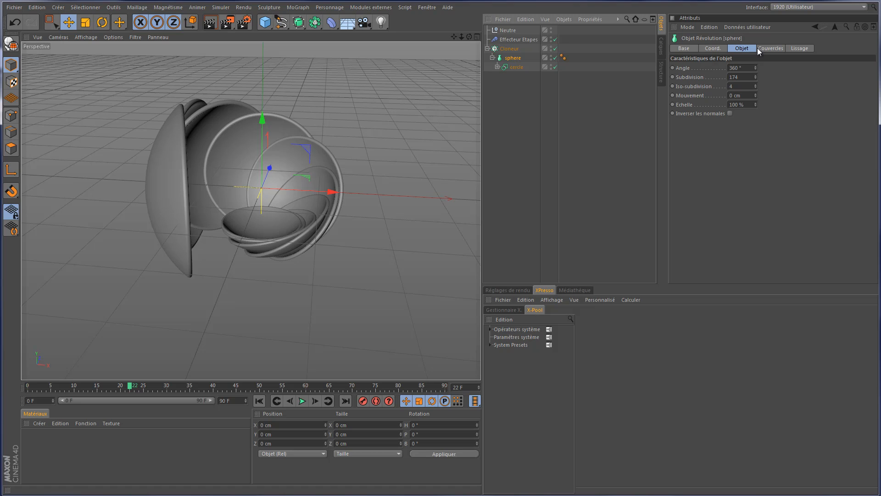
click(756, 75)
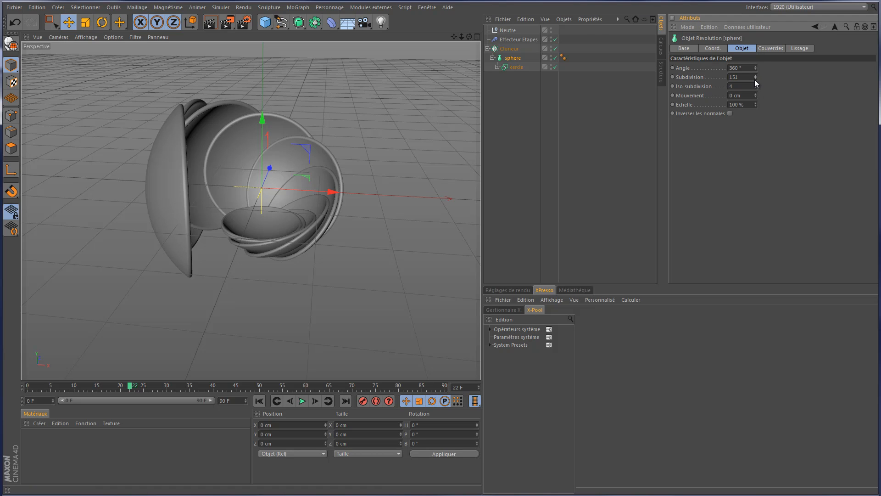
drag(756, 80, 755, 79)
click(755, 79)
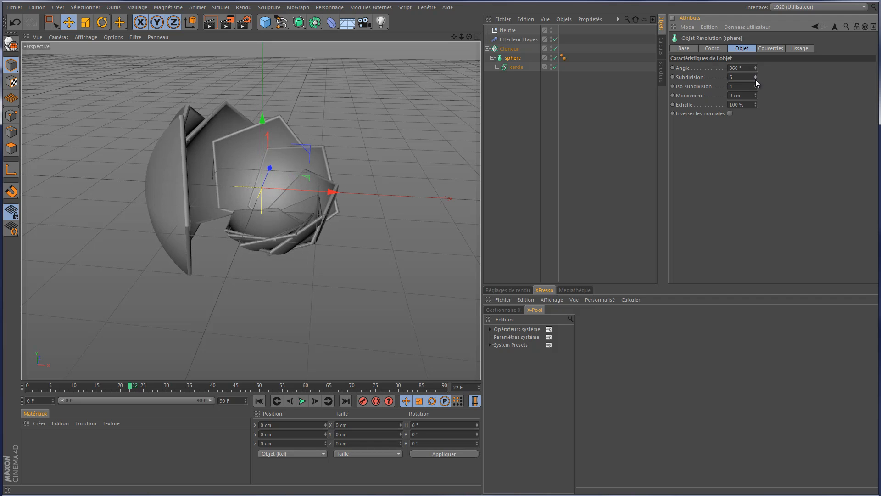
Set the Cloner's clone quantity to 64
click(518, 48)
drag(751, 108, 825, 111)
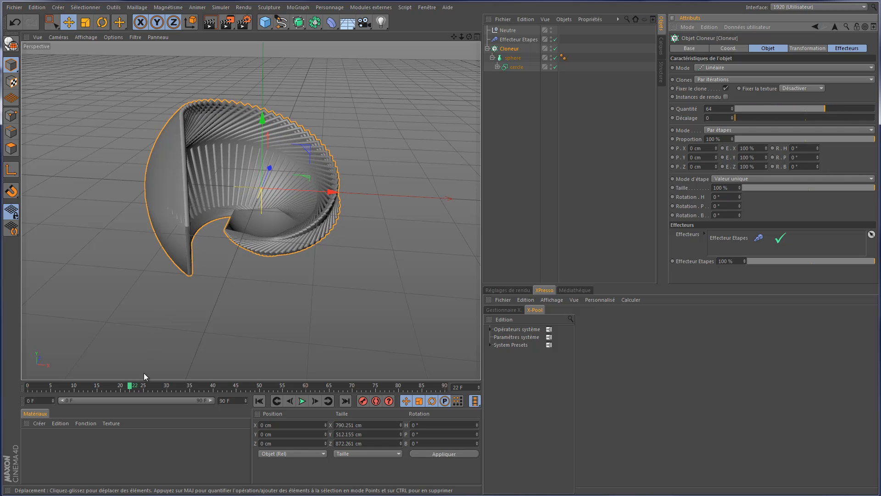
mouse_move(131, 387)
mouse_down()
mouse_move(79, 396)
mouse_move(180, 395)
mouse_move(151, 400)
mouse_move(166, 406)
mouse_move(131, 407)
mouse_up()
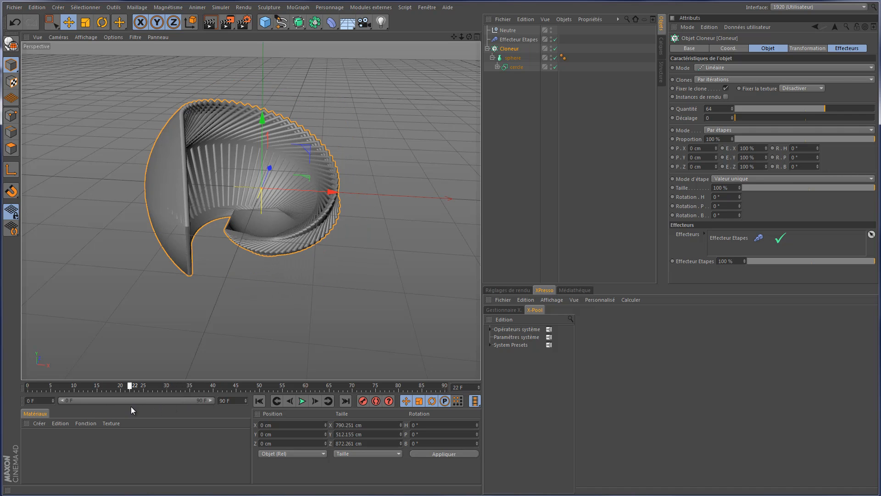
Set the sphere lathe object's Subdivision to 20 and move the animation to frame 20
click(512, 58)
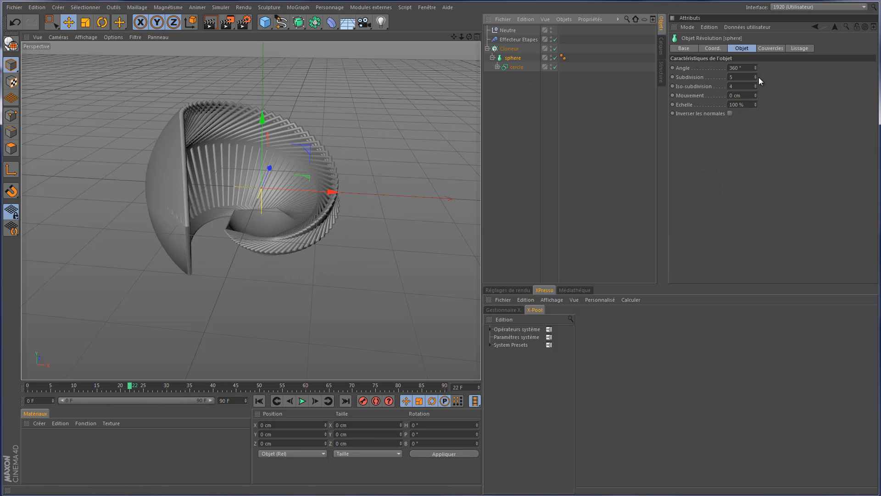
drag(755, 78, 753, 50)
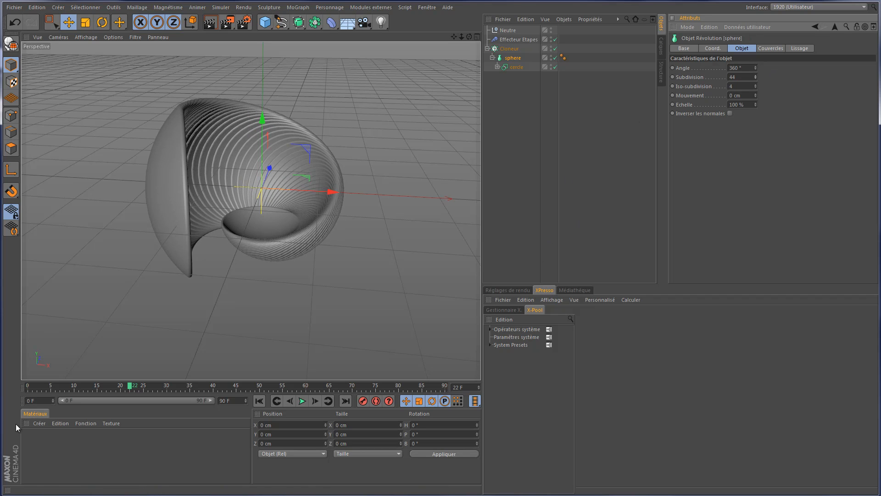
mouse_move(129, 386)
mouse_down()
mouse_move(245, 378)
mouse_move(106, 392)
mouse_move(121, 396)
mouse_up()
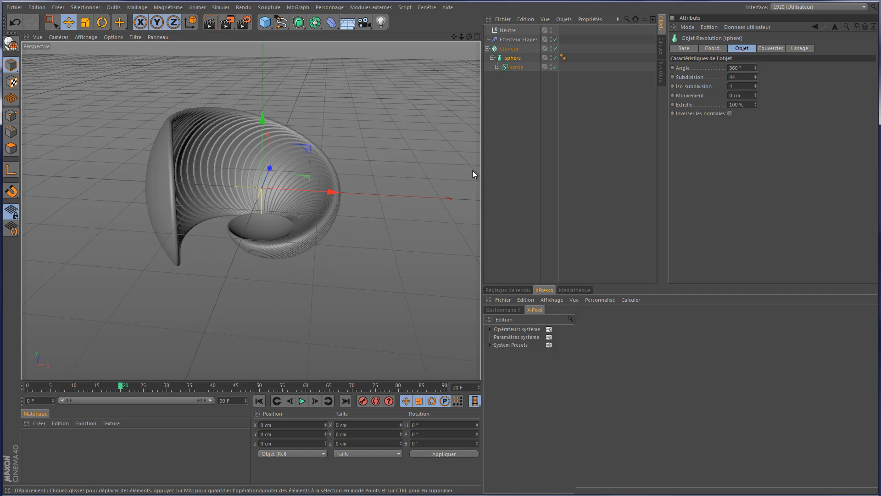
click(742, 77)
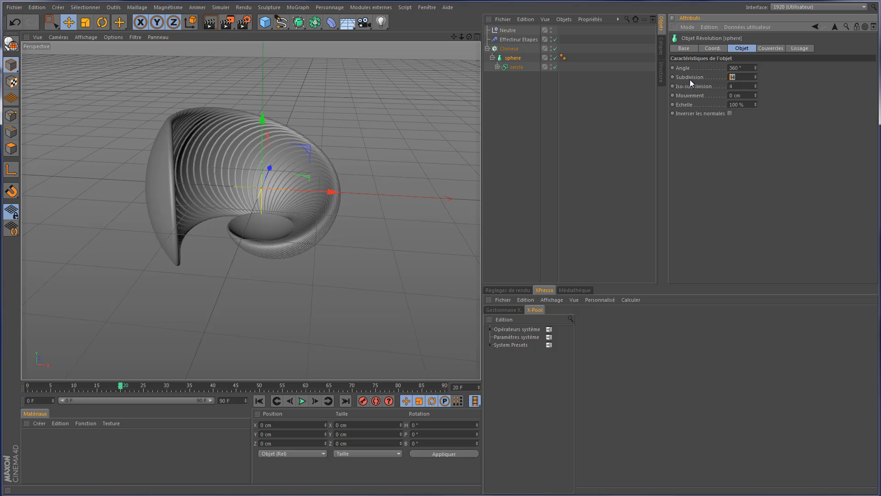
text(20)
key(Return)
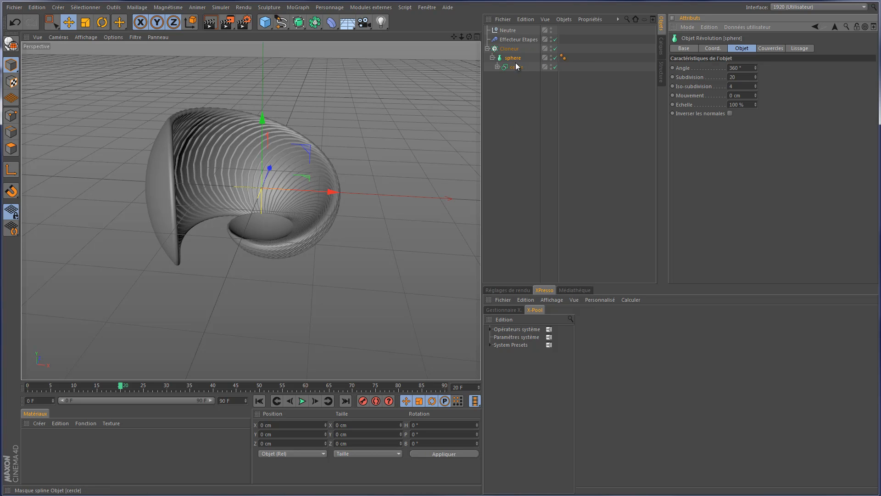
Rename the null object as escargot and nest the step effector and the cloner hierarchy inside it
click(509, 31)
double_click(509, 31)
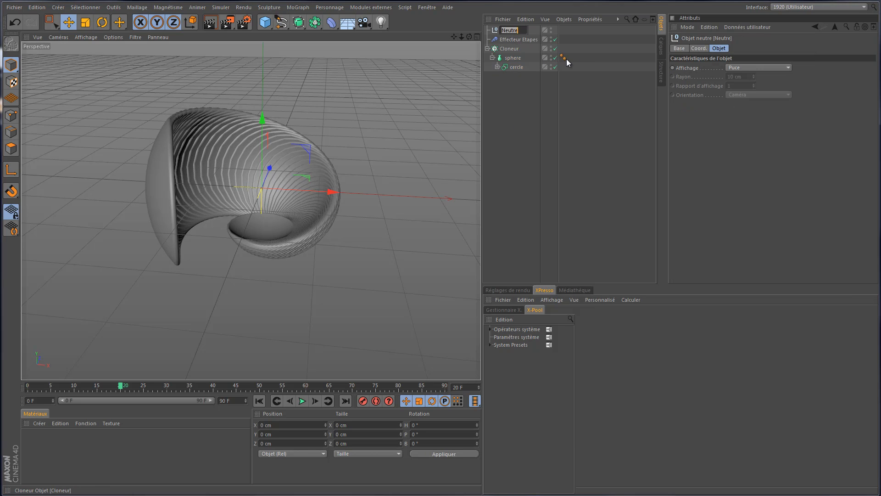
text(escargot)
key(Return)
drag(533, 98, 513, 32)
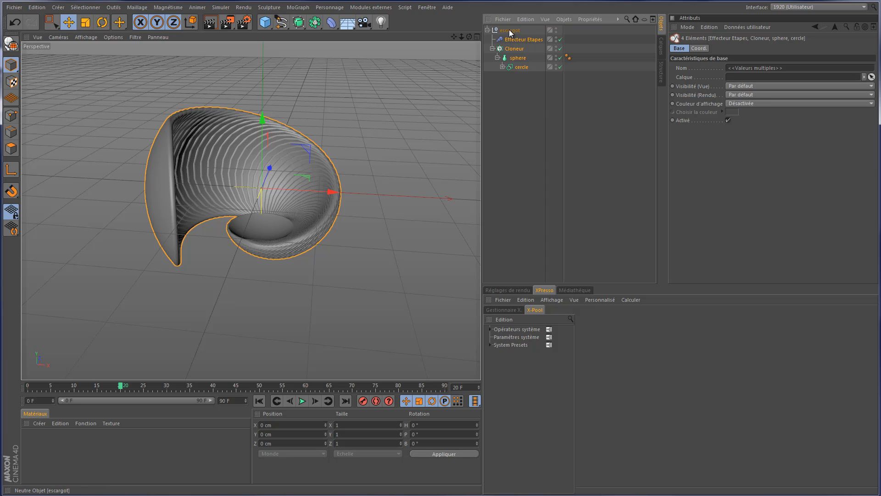
Add an XPresso tag to the escargot null
click(506, 31)
right_click(503, 32)
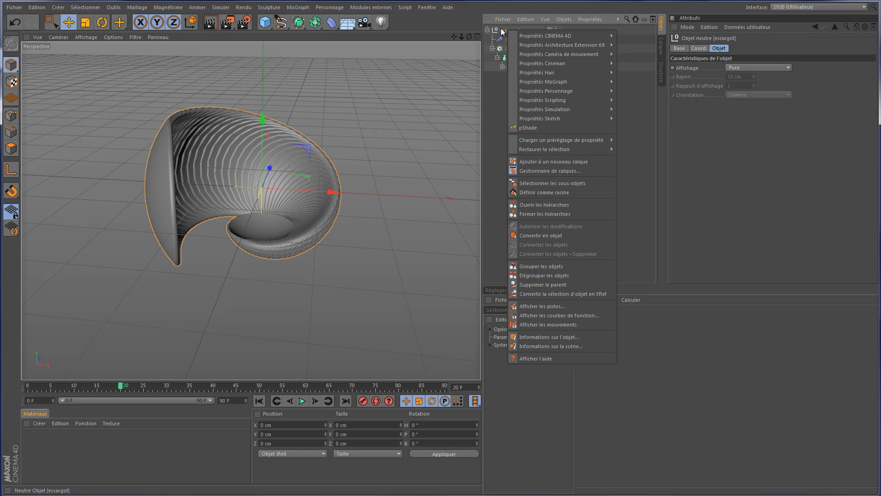
mouse_move(553, 35)
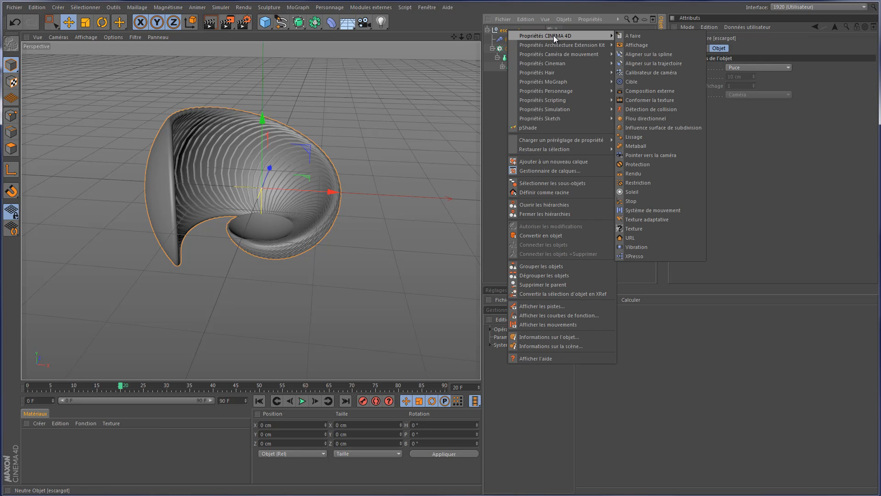
click(641, 256)
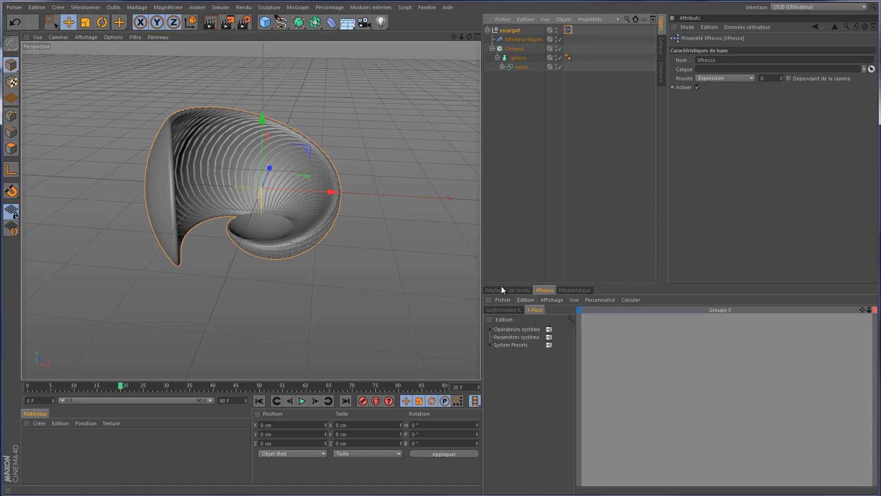
Enlarge the XPresso editor area and expand the cercle and arc_de_cercle hierarchies under the escargot null
click(511, 33)
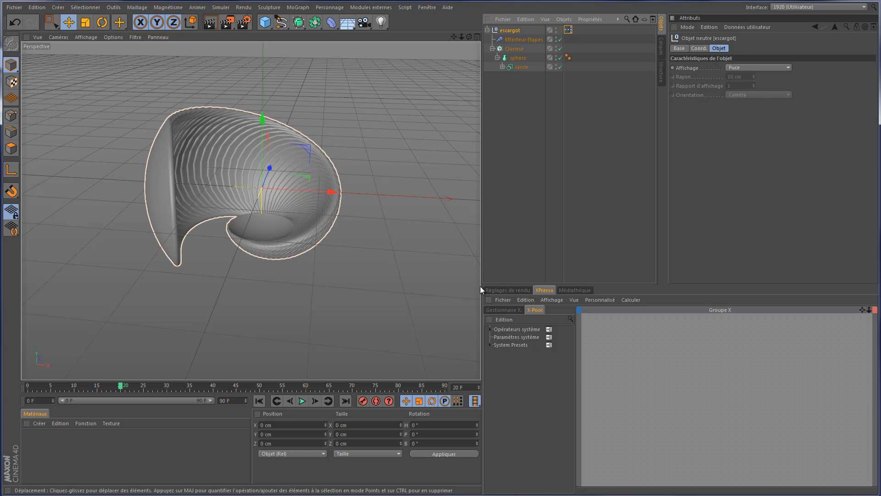
drag(480, 285, 429, 288)
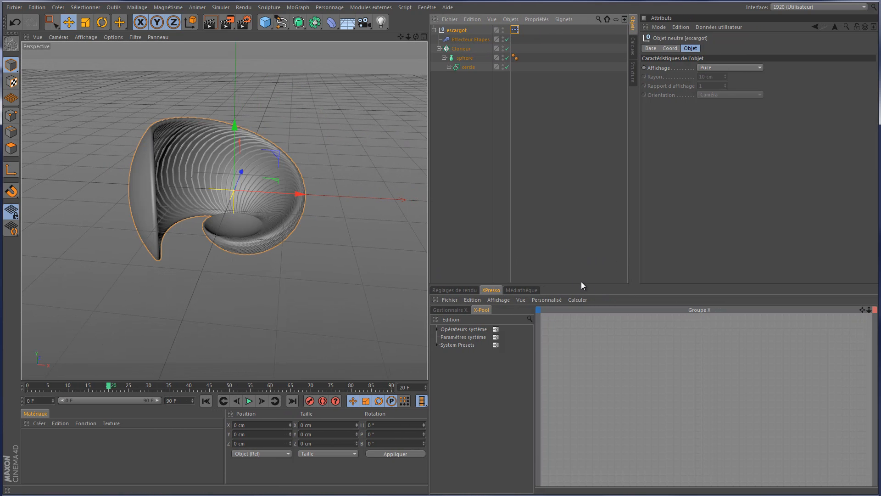
drag(580, 286, 506, 251)
click(450, 67)
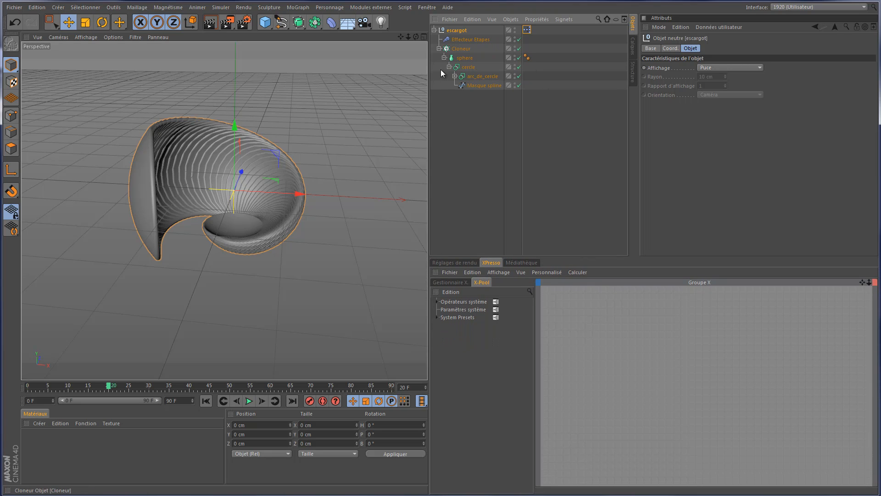
click(454, 76)
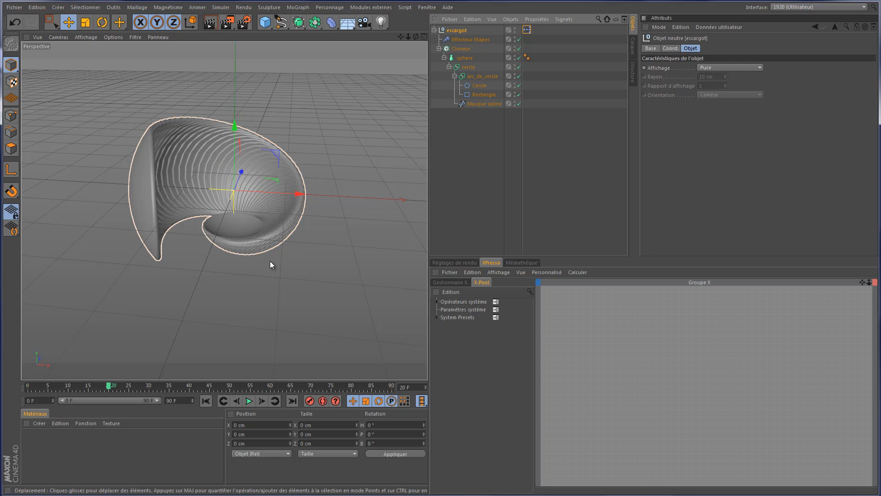
Scrub the animation to frame 14 and open the Timeline in a narrower floating window
drag(92, 386, 18, 392)
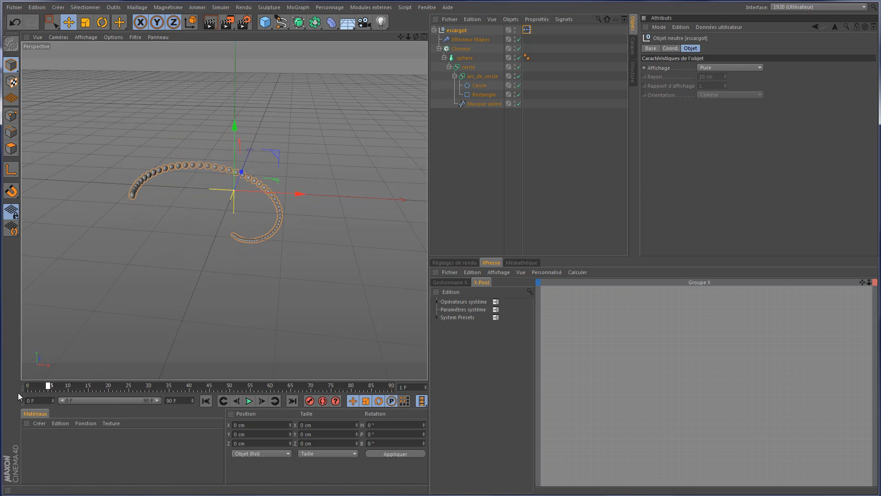
mouse_move(75, 394)
mouse_down()
mouse_move(239, 389)
mouse_move(54, 403)
mouse_move(84, 388)
mouse_up()
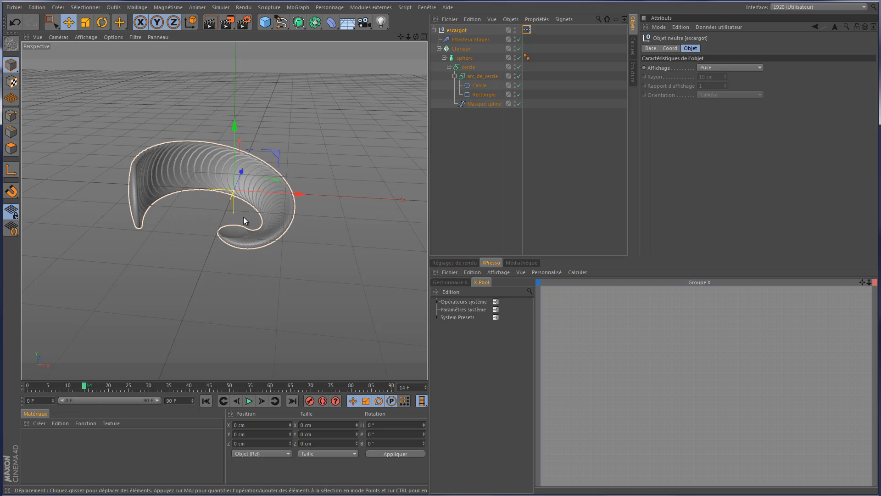
click(427, 7)
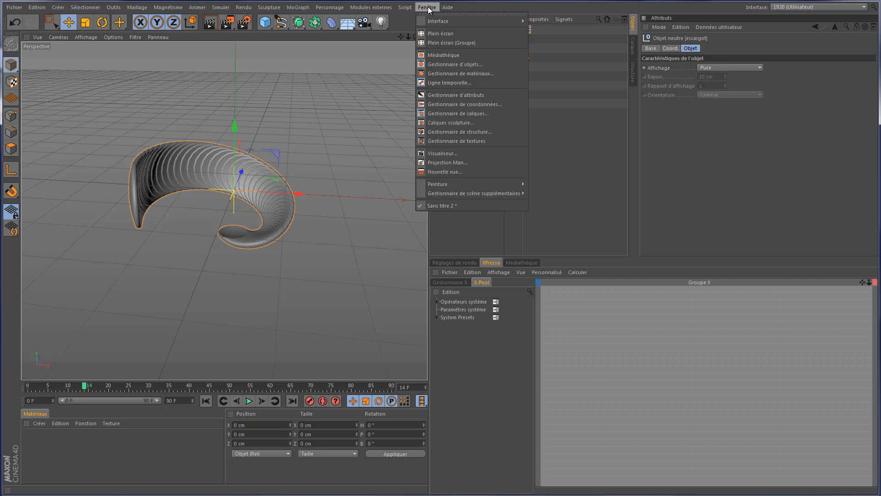
click(455, 83)
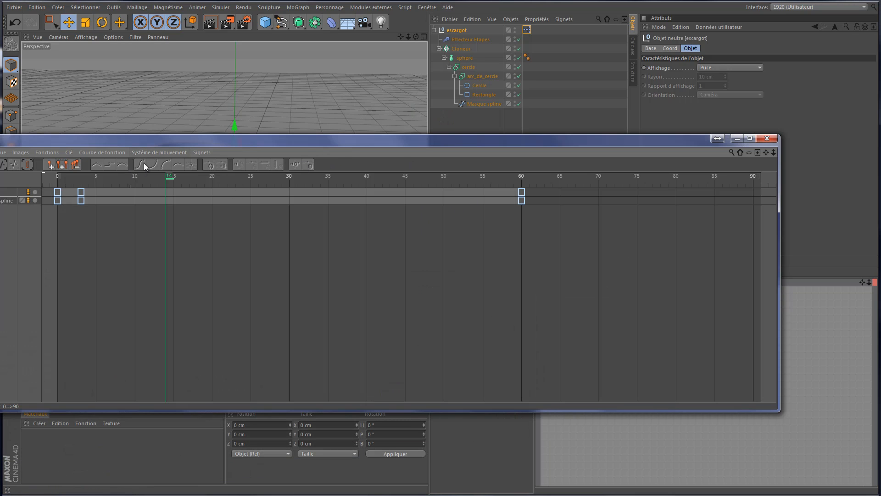
drag(150, 139, 237, 113)
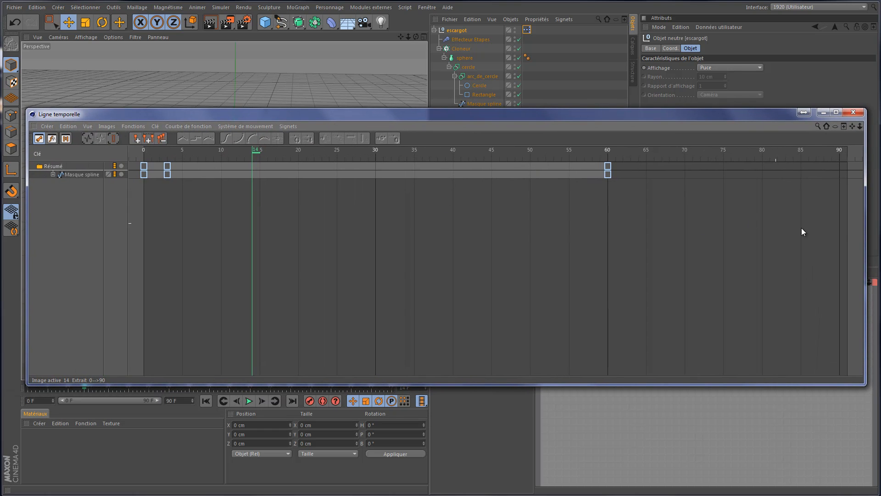
drag(863, 230, 666, 237)
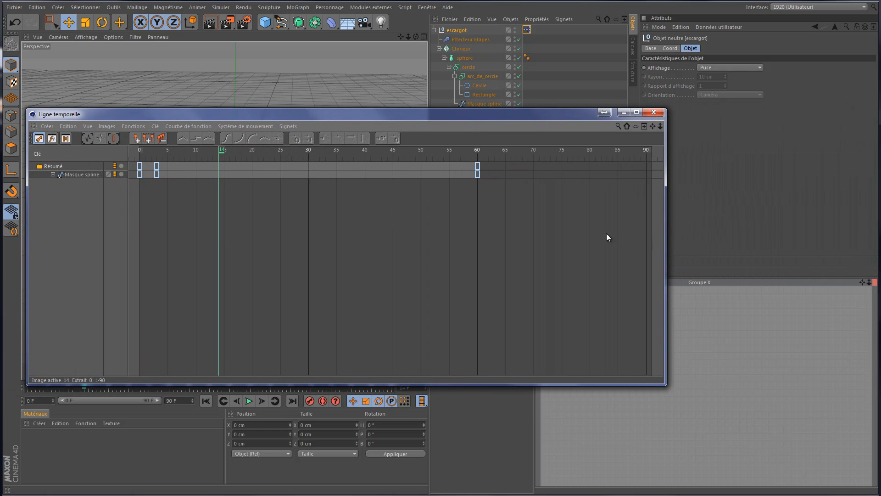
Expand the Masque spline's Position and Rotation tracks in the Timeline to examine their keyframes
click(53, 174)
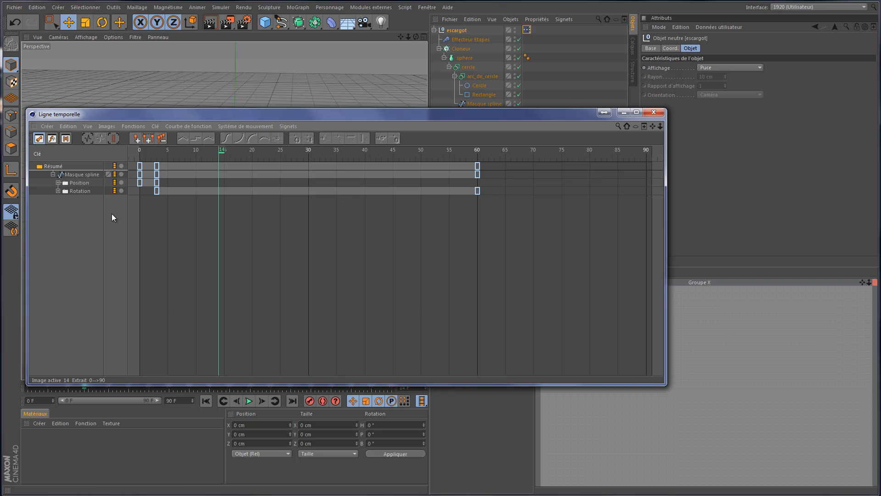
click(58, 183)
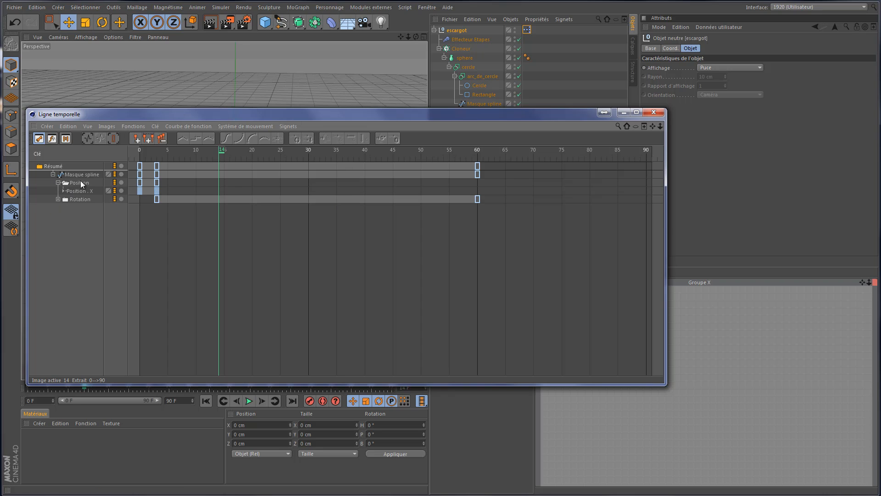
click(57, 198)
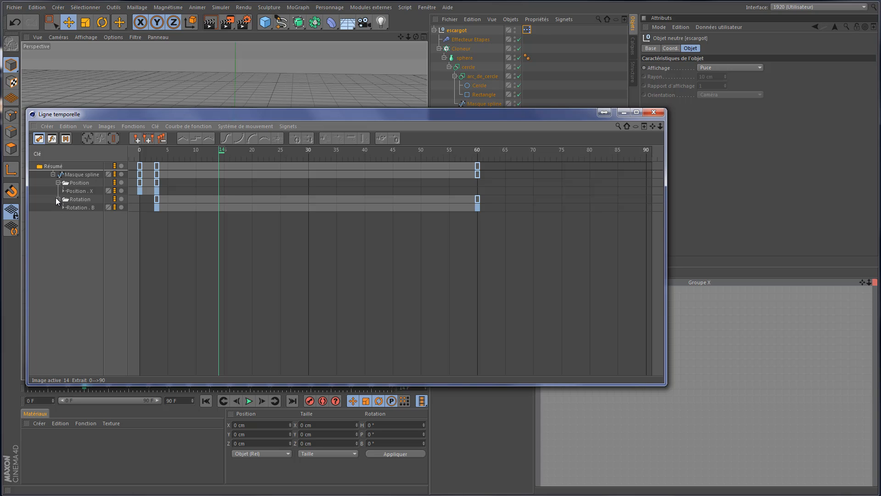
click(56, 197)
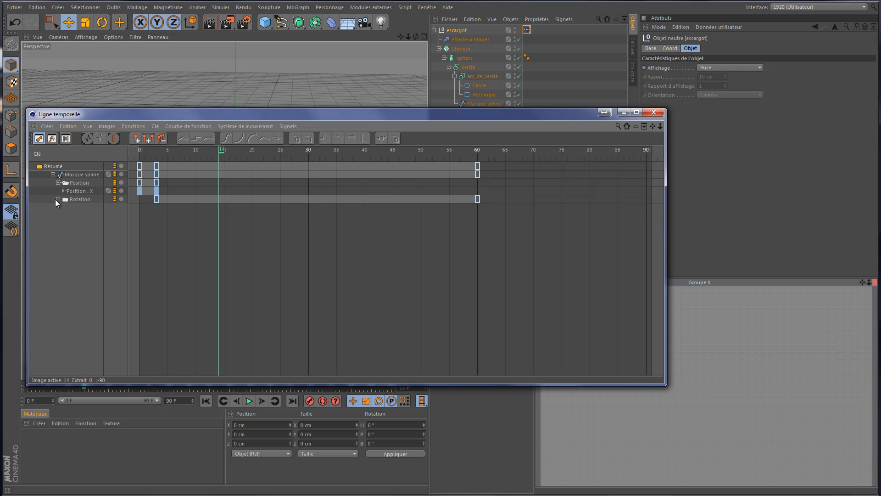
click(57, 199)
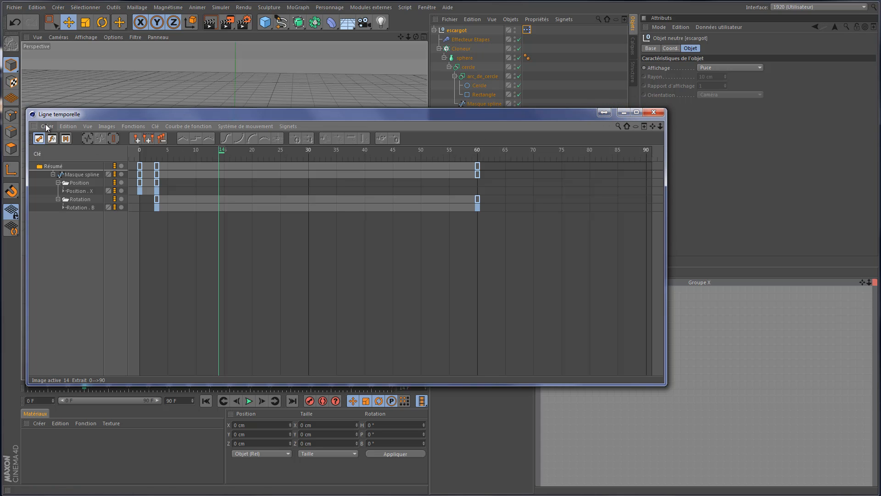
Dock the Timeline alongside the XPresso editor and bring the XPresso editor back to the front
drag(185, 115, 206, 46)
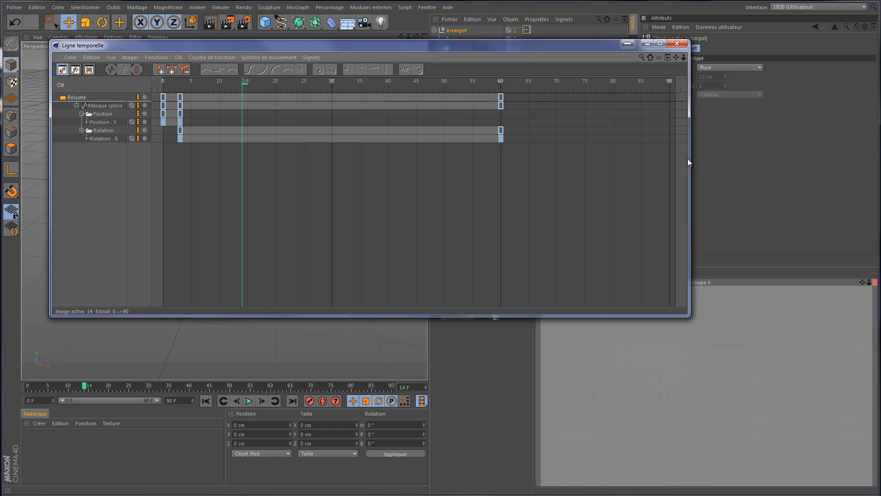
drag(687, 159, 371, 157)
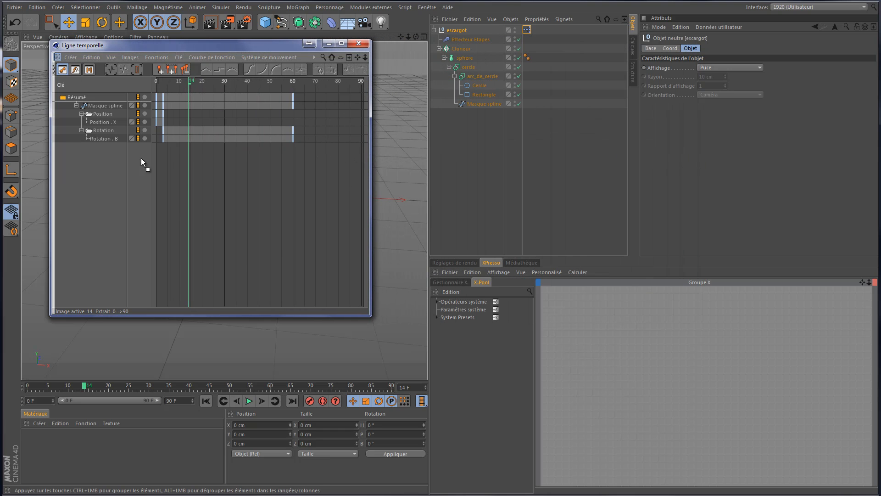
drag(58, 57, 438, 276)
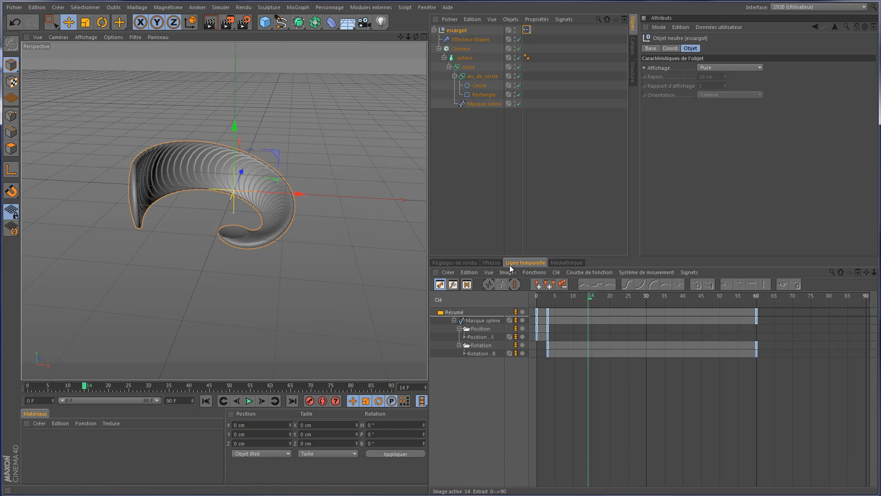
click(491, 263)
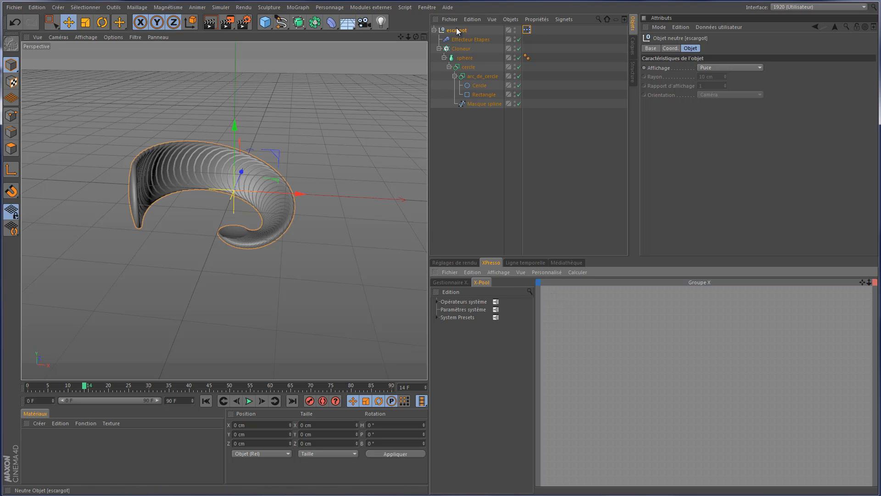
Add the escargot null and the Masque spline as nodes in the XPresso graph, spaced apart
drag(457, 32, 651, 333)
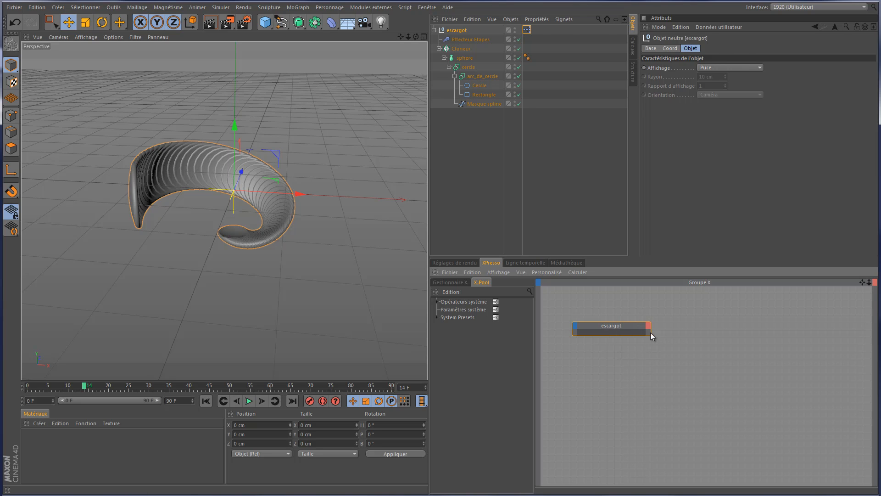
click(479, 104)
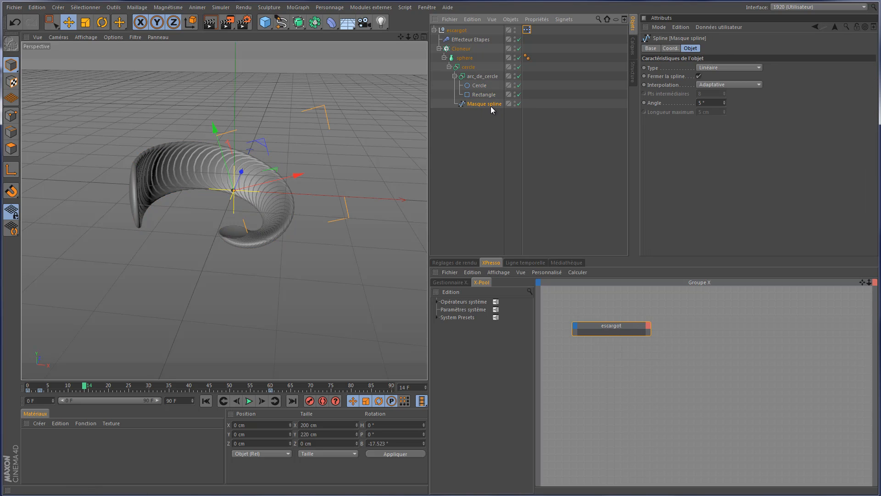
drag(485, 105, 763, 341)
drag(623, 331, 624, 349)
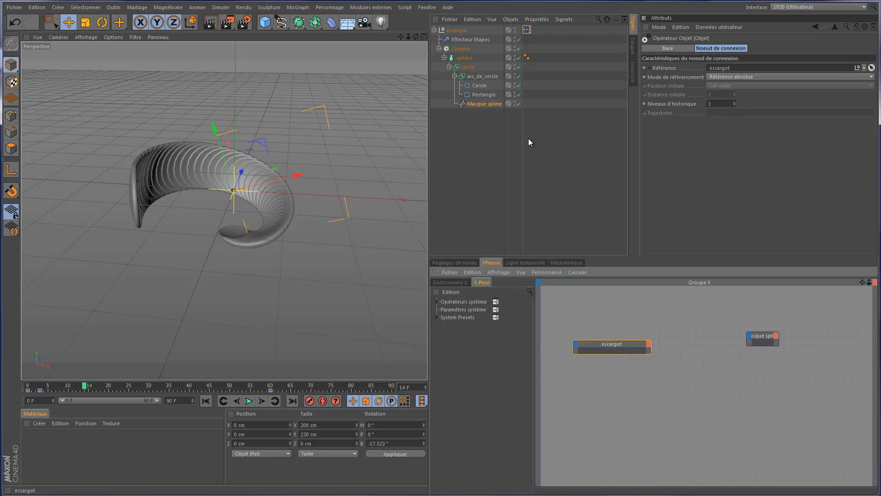
Create a new user data entry on the escargot null and look through the available data types
click(467, 33)
click(723, 27)
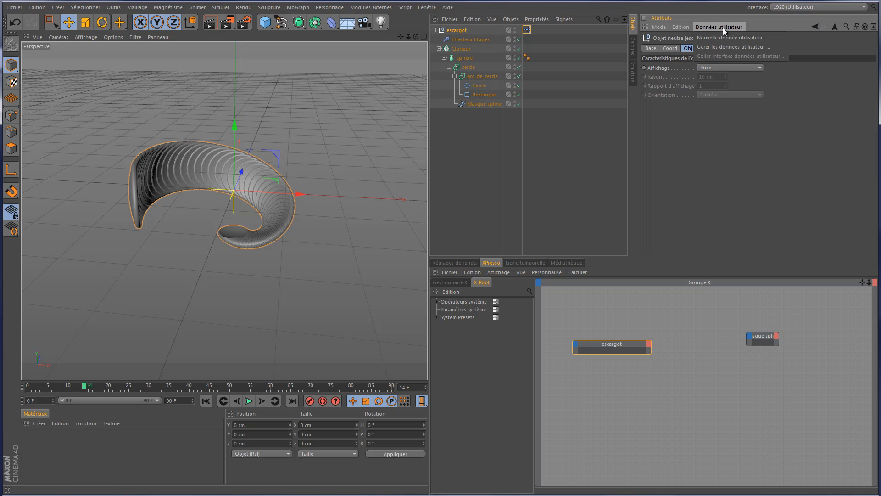
click(731, 38)
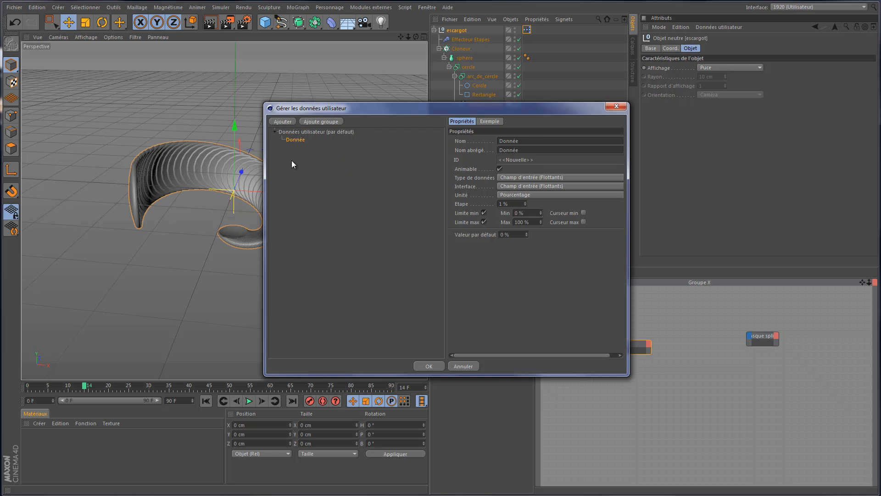
double_click(512, 141)
click(566, 176)
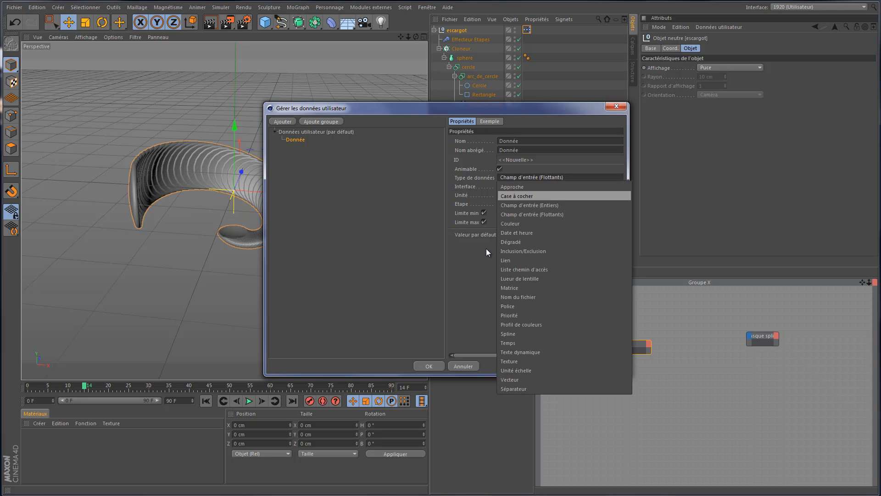
click(382, 199)
Add a user data group named "Animation sphere" and nest the new Donnée entry inside it
click(302, 132)
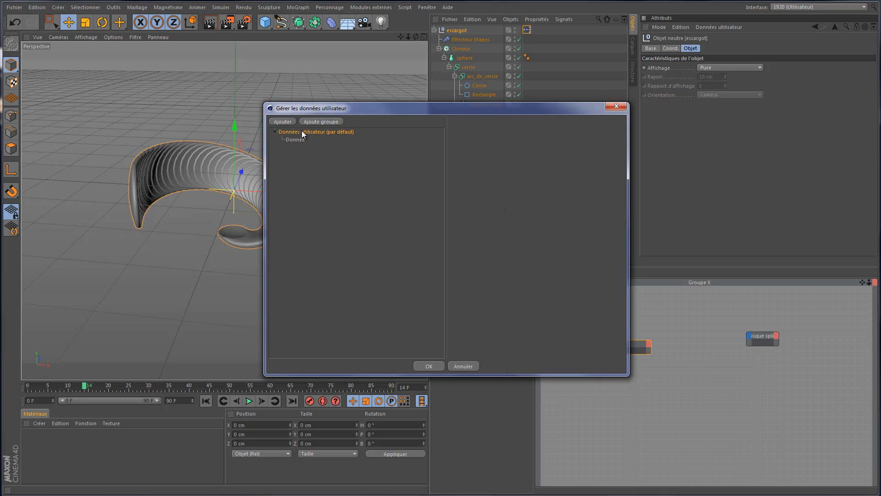
click(325, 120)
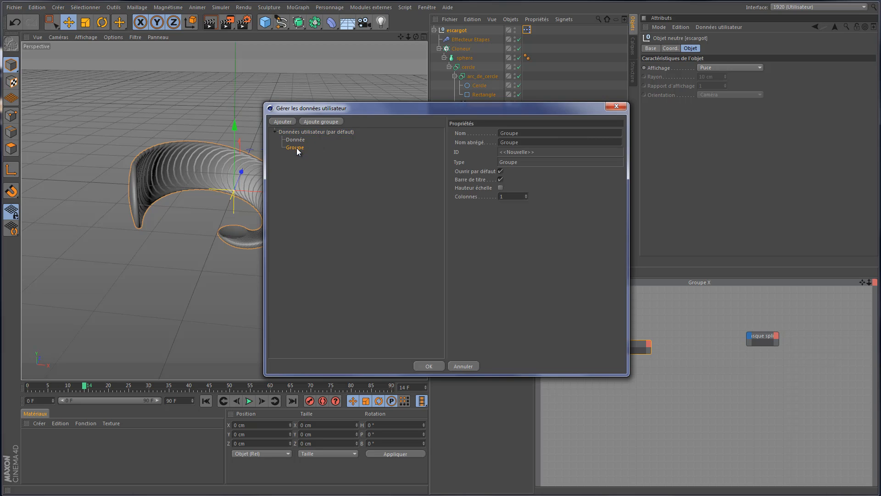
click(541, 135)
text(Animation sphere)
key(Tab)
click(373, 175)
drag(296, 139, 313, 153)
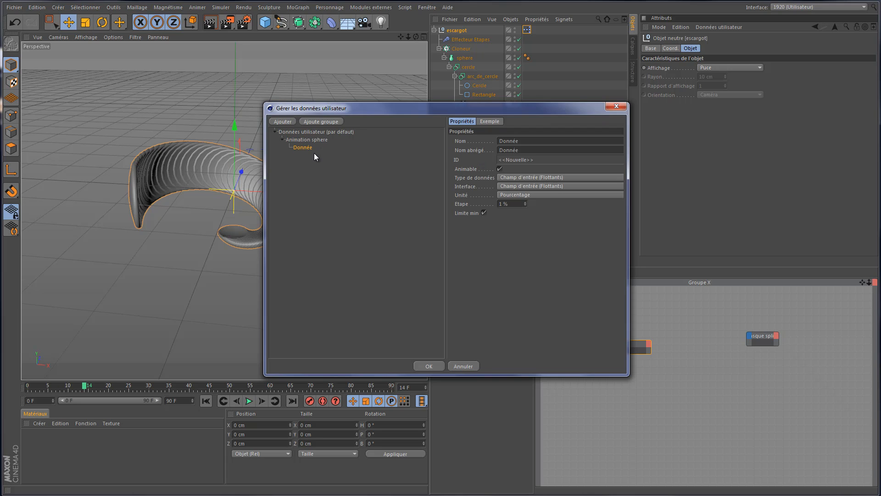
Rename the Donnée entry in the Animation sphere group as "Position rectangle"
double_click(532, 142)
text(Pos)
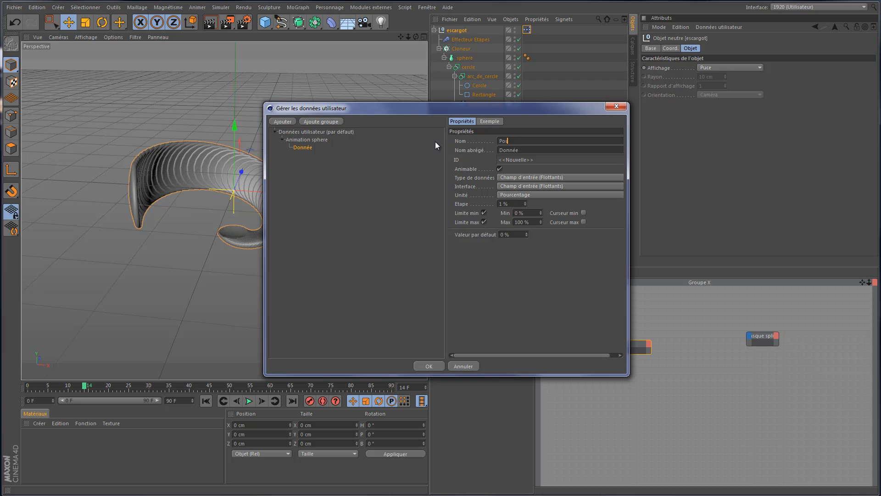
text(ition)
text(rectangle)
key(Tab)
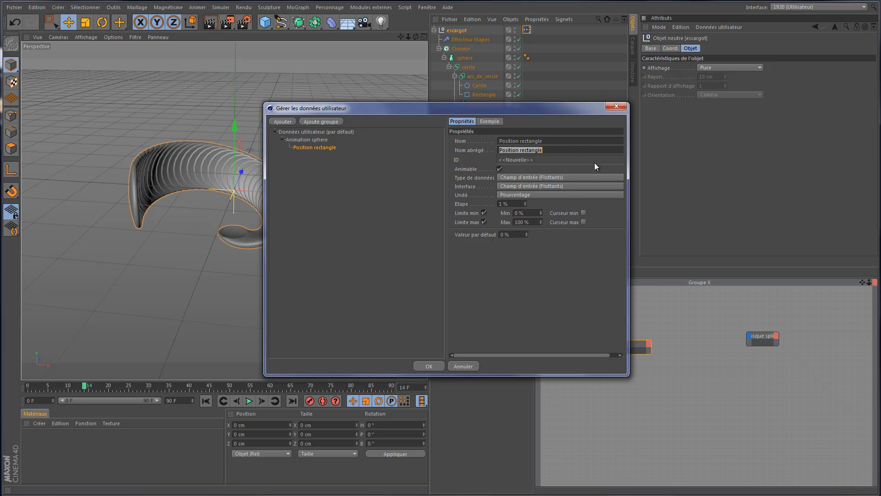
Set the Position rectangle entry's unit to Réel, keeping Champ d'entrée (Flottants) as its data type and interface
click(565, 177)
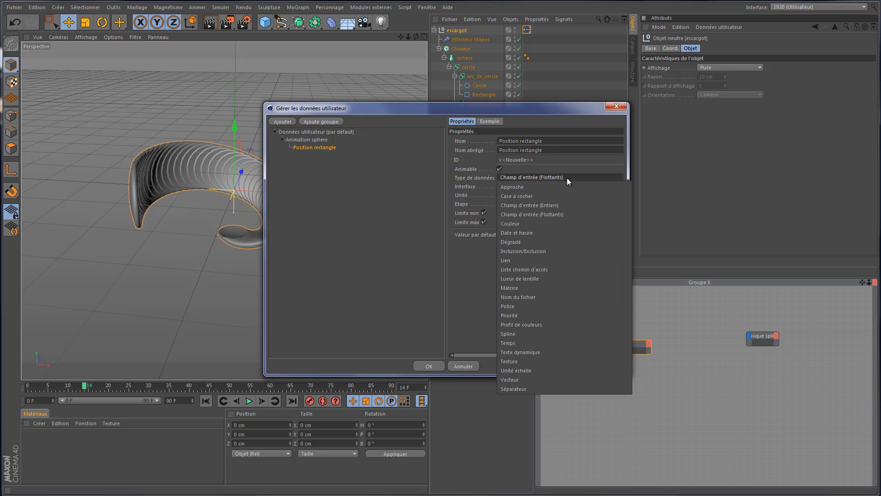
click(566, 178)
click(563, 186)
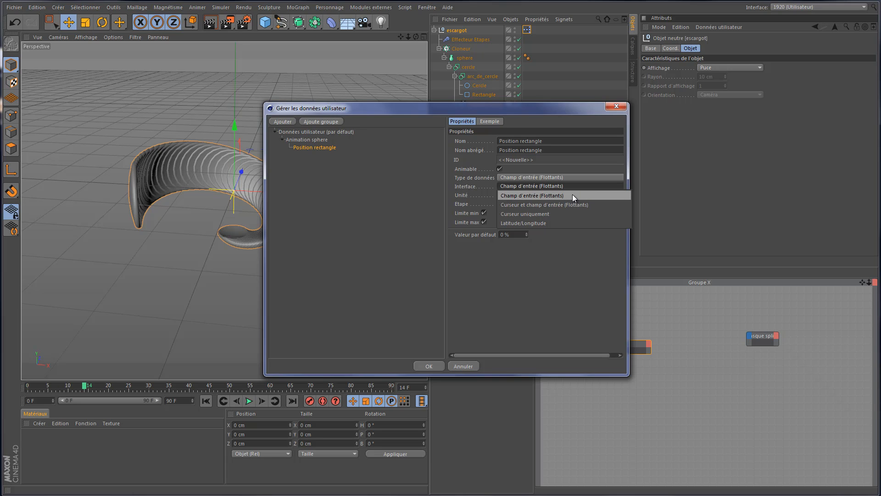
click(572, 194)
click(552, 196)
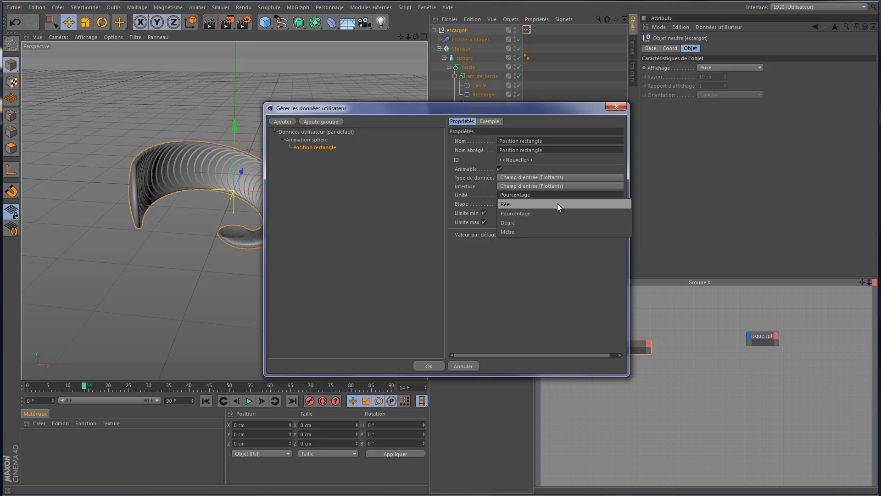
click(557, 203)
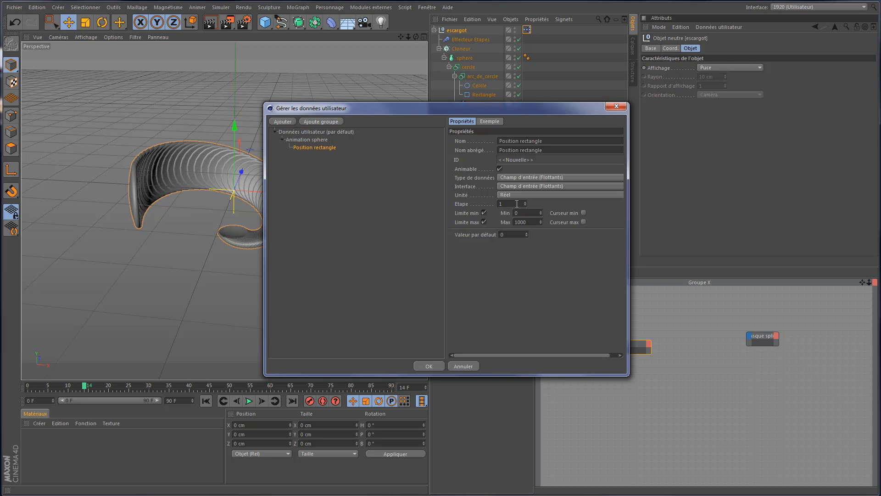
click(555, 178)
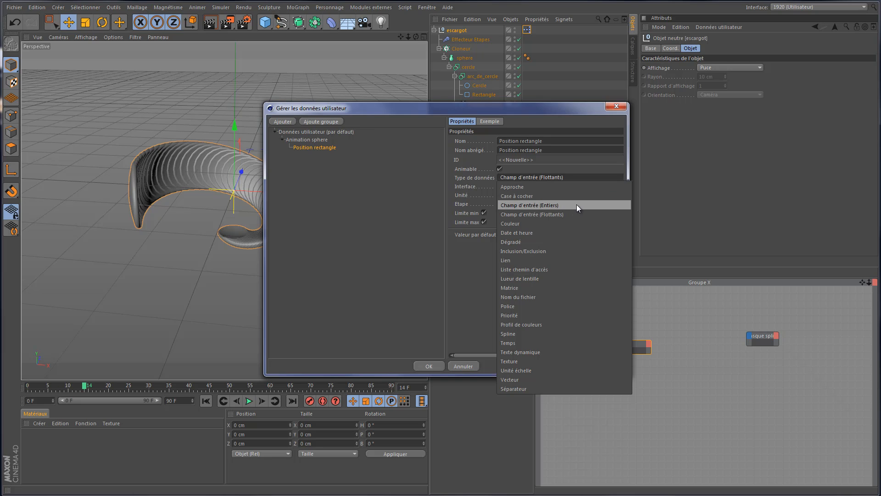
click(528, 214)
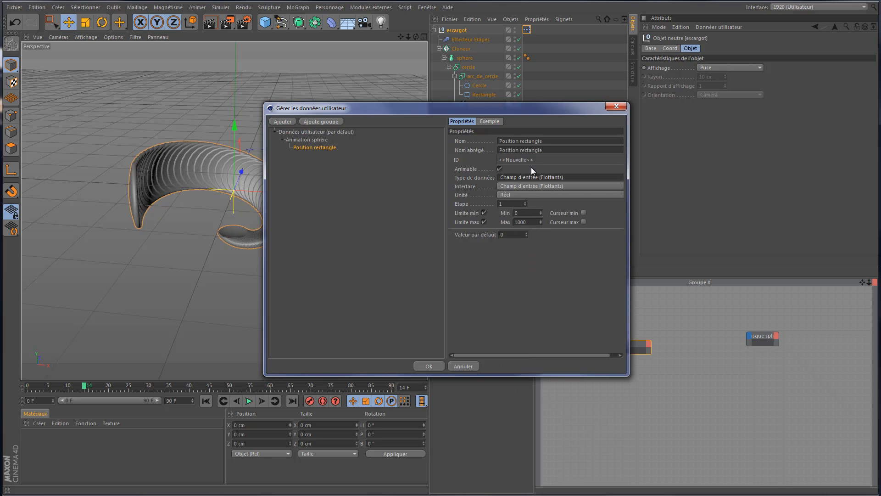
Add a second user data entry named "Rotation rectangle" to the Animation sphere group
click(313, 140)
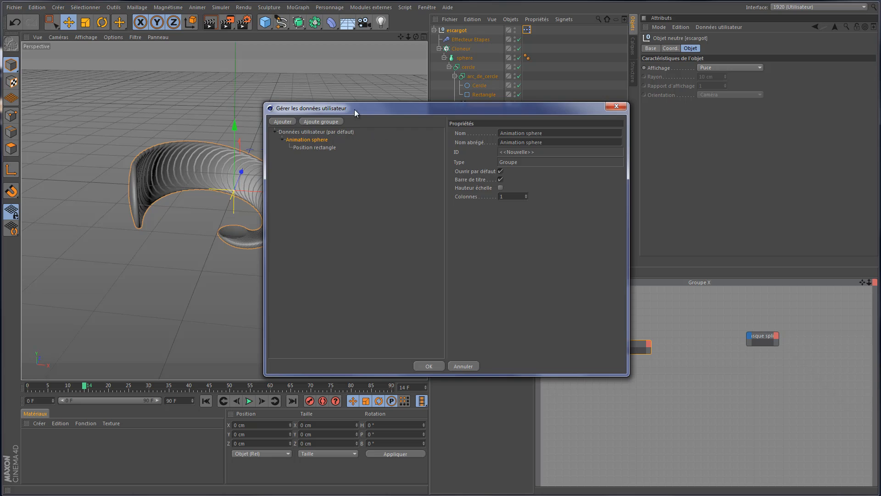
click(282, 122)
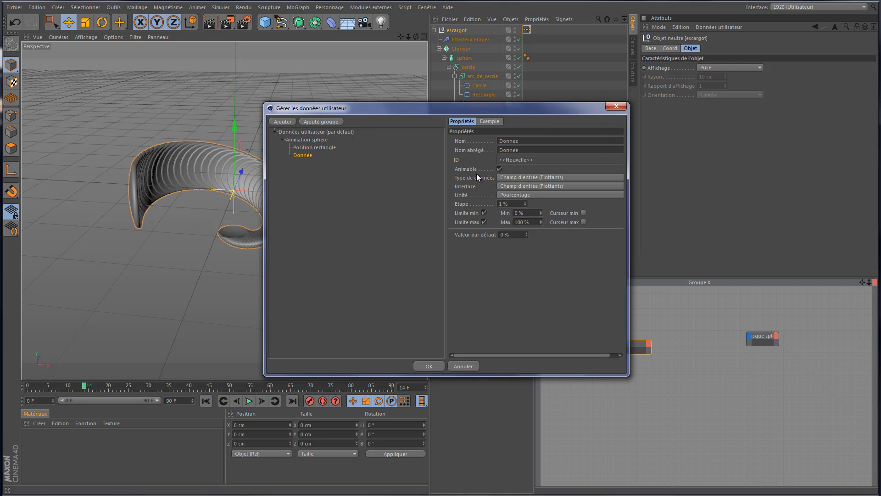
double_click(534, 140)
text(Rotation rectangle)
key(Tab)
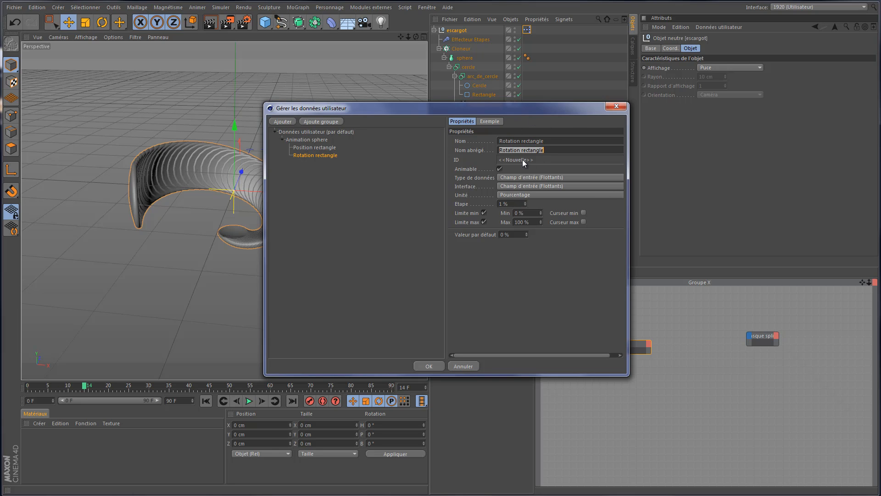
Set the Rotation rectangle entry's unit to Degré and its interface to Curseur et champ d'entrée (Flottants)
click(562, 186)
click(557, 196)
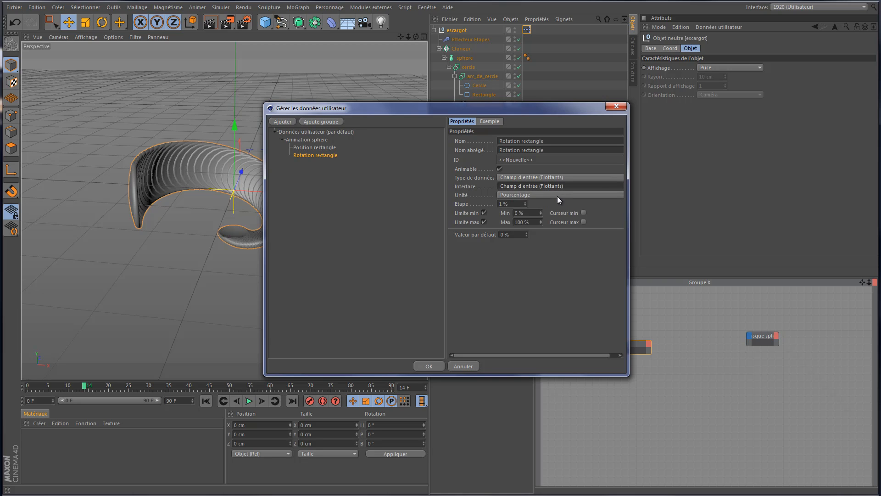
click(555, 195)
click(544, 222)
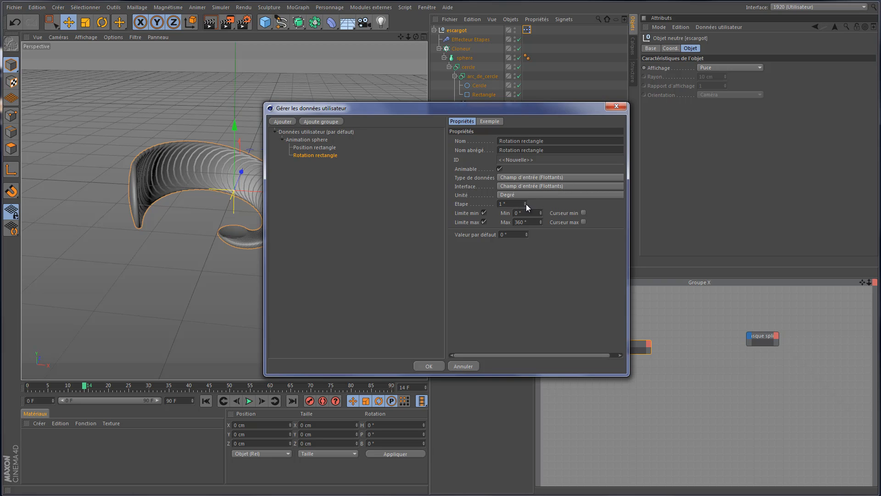
click(553, 185)
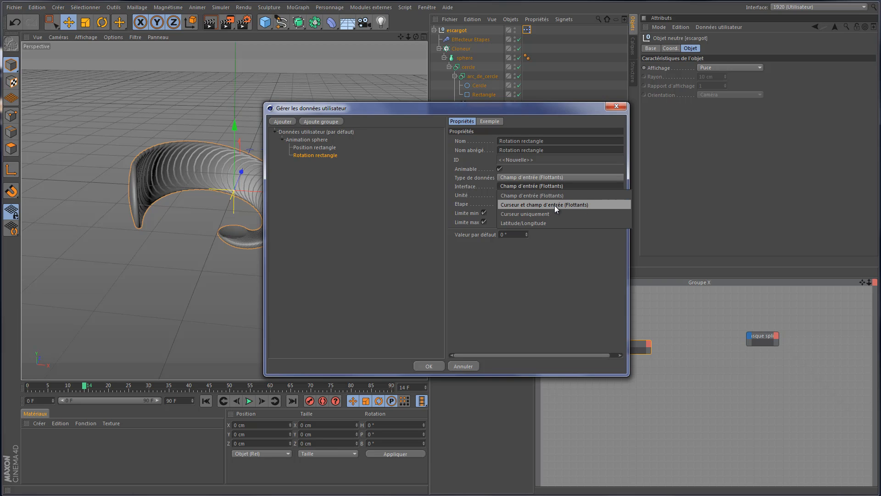
click(558, 204)
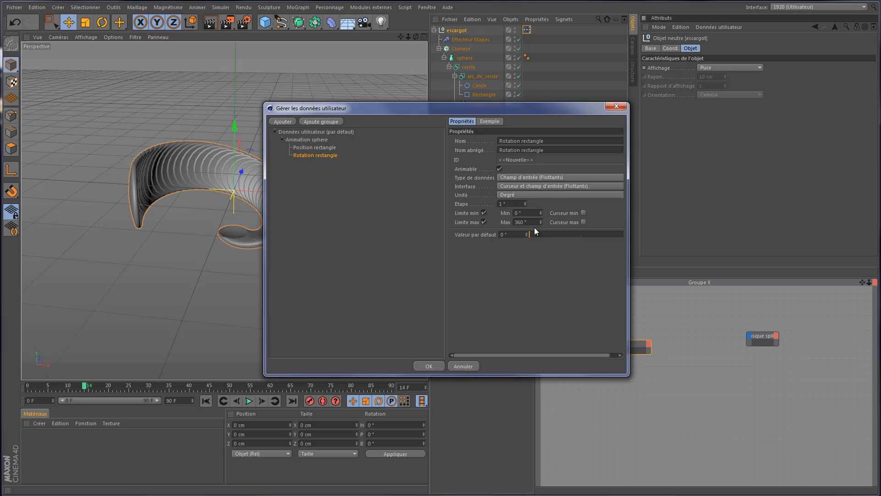
Set both the minimum limit and the default value of the Rotation rectangle entry to -360°
click(520, 234)
mouse_move(517, 236)
mouse_down()
mouse_move(606, 236)
mouse_move(519, 232)
mouse_move(597, 233)
mouse_move(522, 203)
mouse_move(518, 214)
mouse_move(468, 216)
mouse_up()
text(-360)
key(Return)
drag(575, 233, 408, 148)
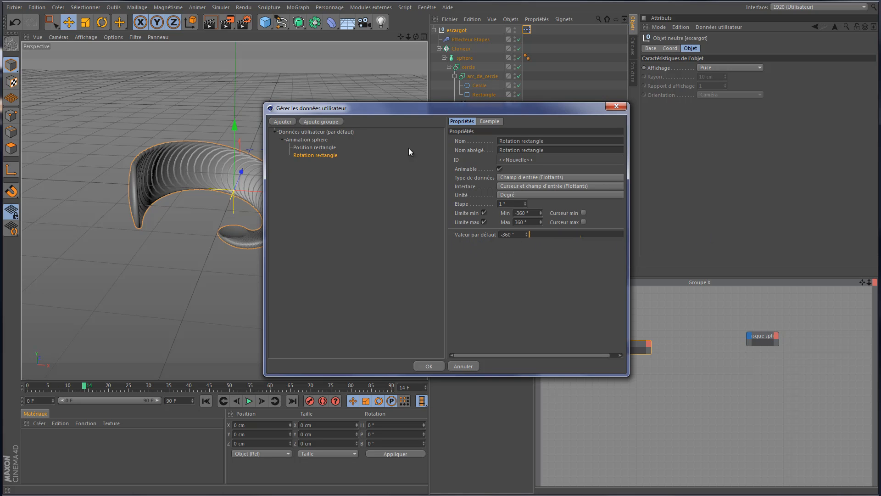
Limit the Position rectangle entry to a range from -200 to 200 and accept the user data settings
click(327, 147)
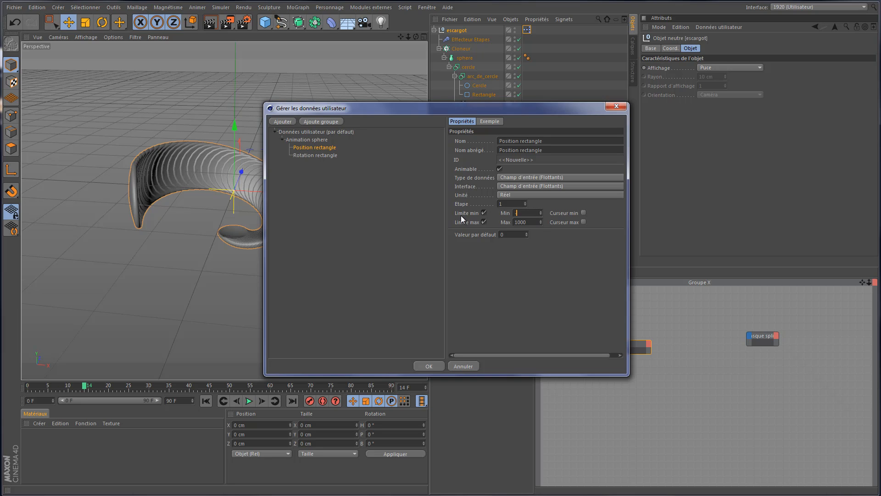
text(-200)
key(Return)
click(536, 221)
text(200)
click(431, 365)
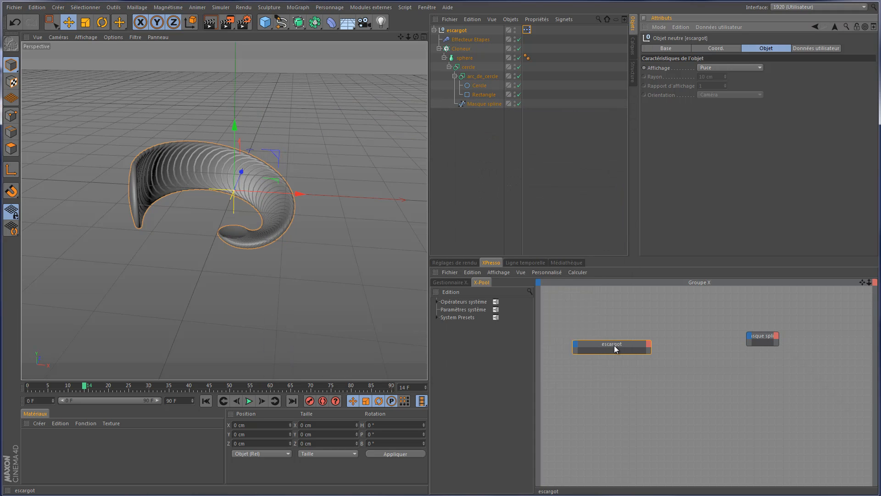
Enlarge the escargot node in the XPresso graph and display the escargot null's user data
drag(616, 341, 628, 377)
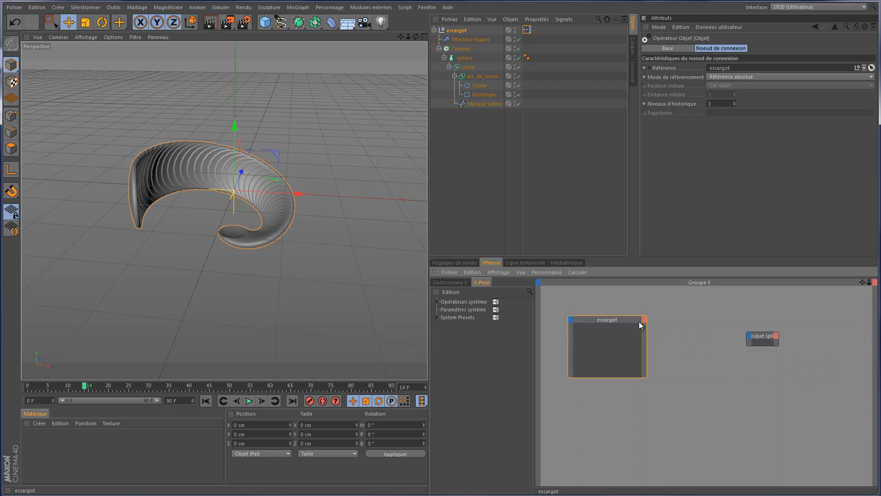
click(460, 31)
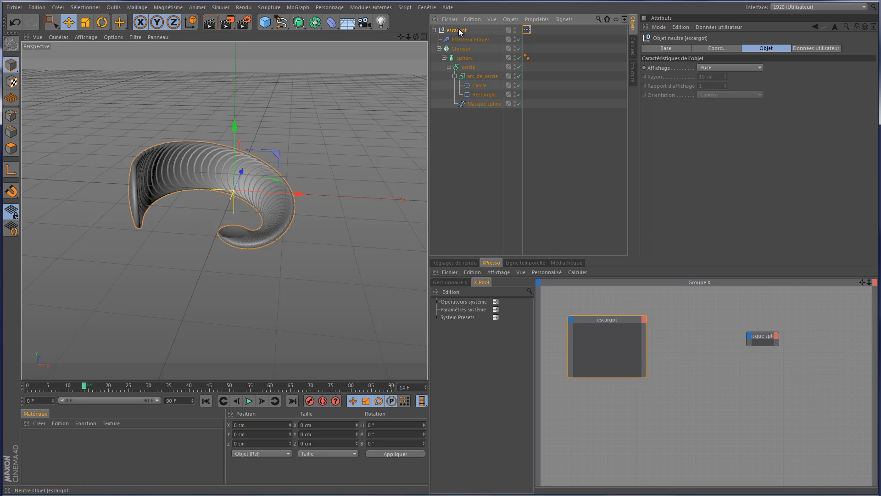
click(811, 48)
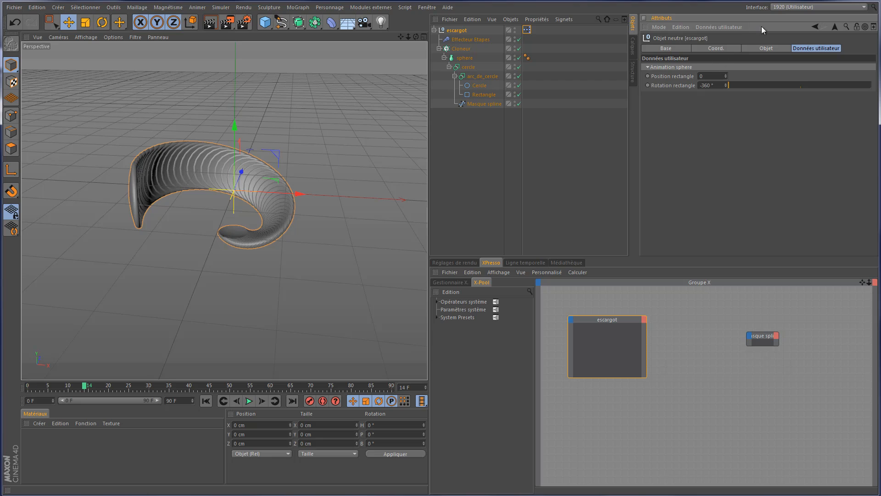
Rename the Animation sphere user data group as "Animation apparition sphere" and accept the change
click(716, 27)
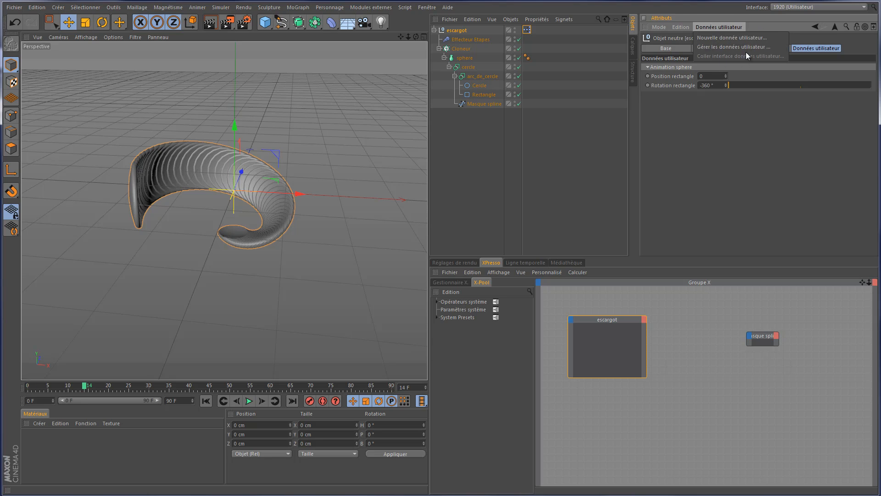
click(741, 46)
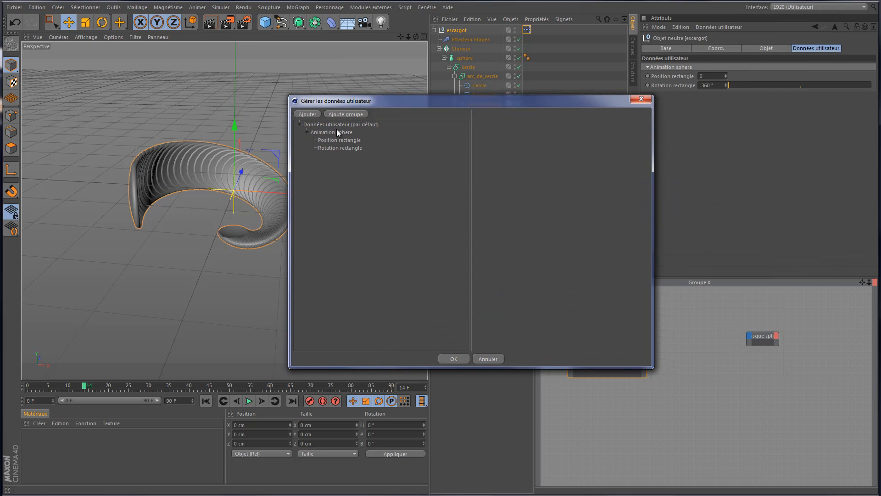
click(337, 132)
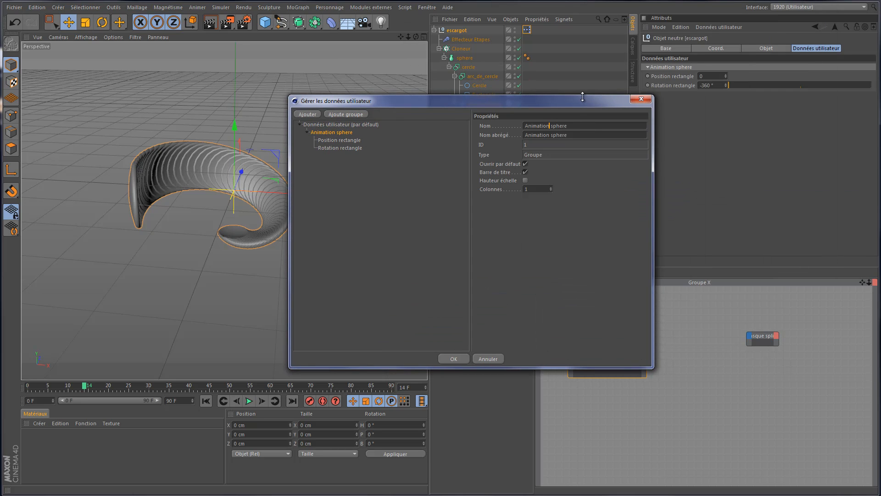
text(ap)
text(pa)
text(rition)
key(Tab)
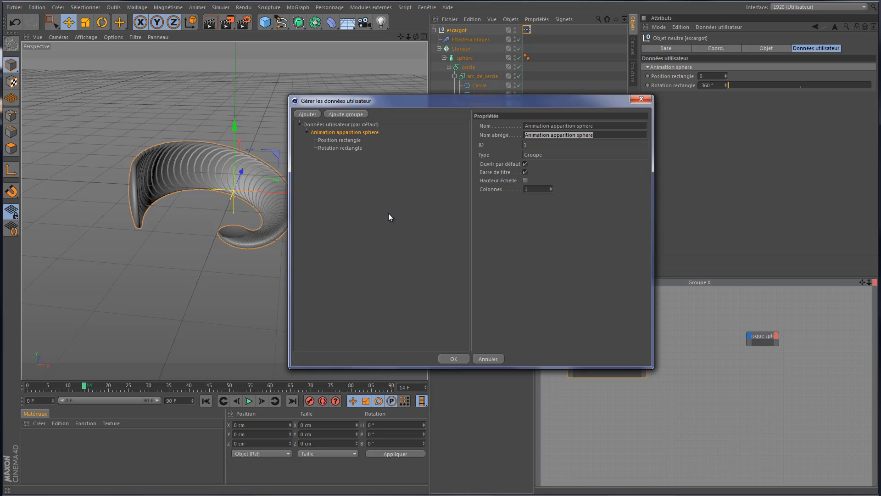
click(454, 358)
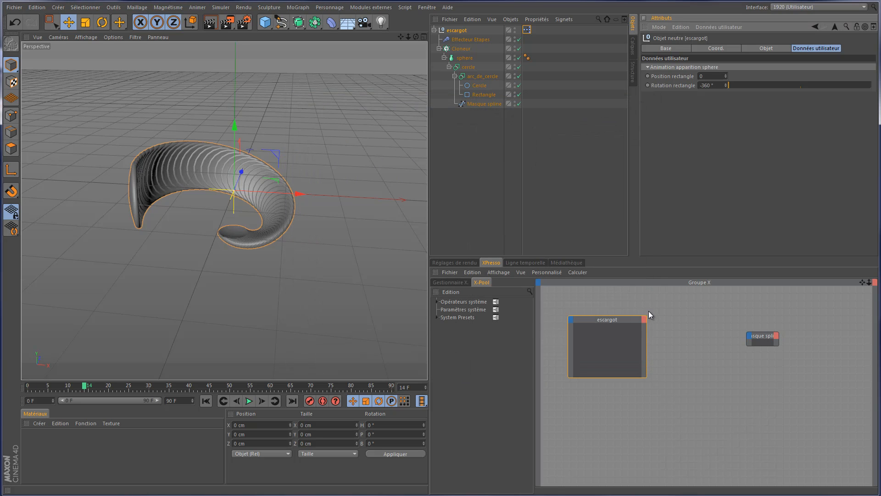
Add Position rectangle and Rotation rectangle user data outputs to the escargot node
click(644, 319)
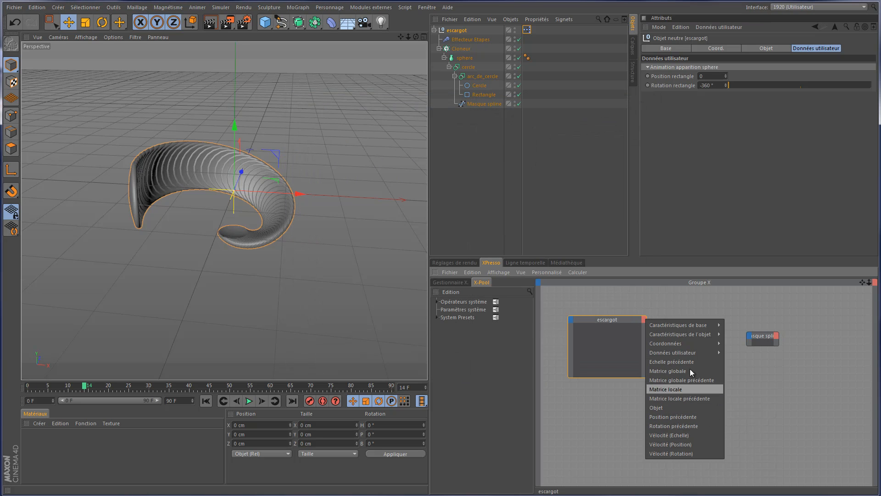
click(630, 327)
click(645, 319)
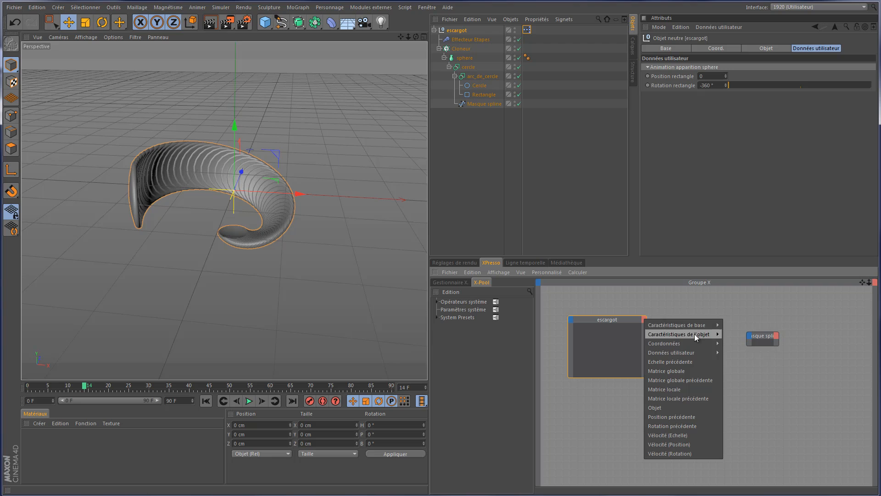
mouse_move(701, 352)
mouse_move(753, 353)
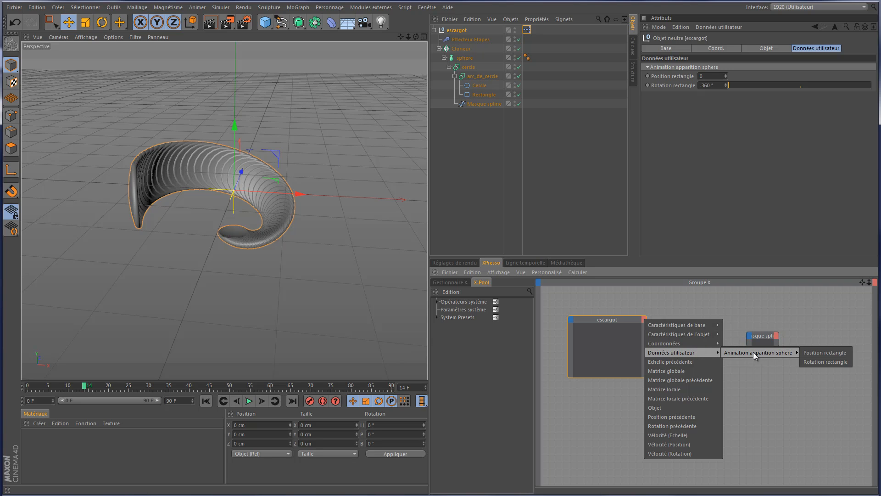
click(833, 352)
click(645, 319)
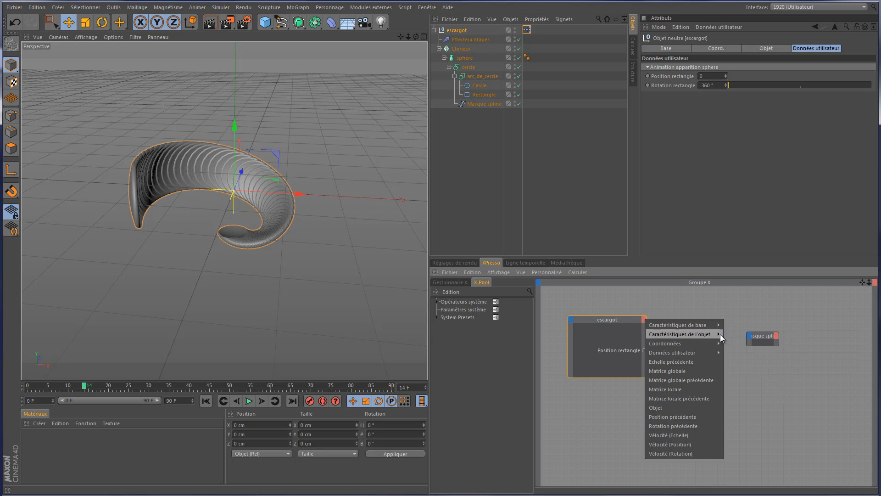
mouse_move(720, 354)
mouse_move(775, 355)
click(821, 361)
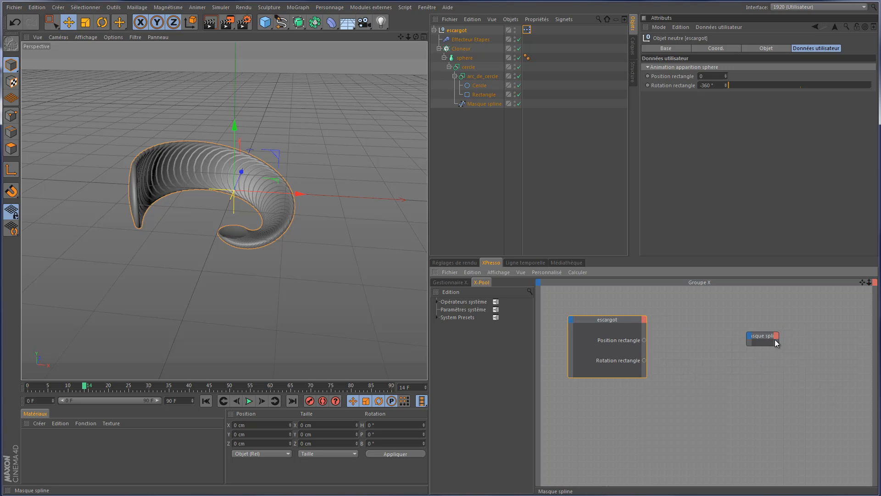
Widen and reposition the Masque spline node and add a Position globale . X input to it
drag(778, 340, 758, 317)
click(483, 104)
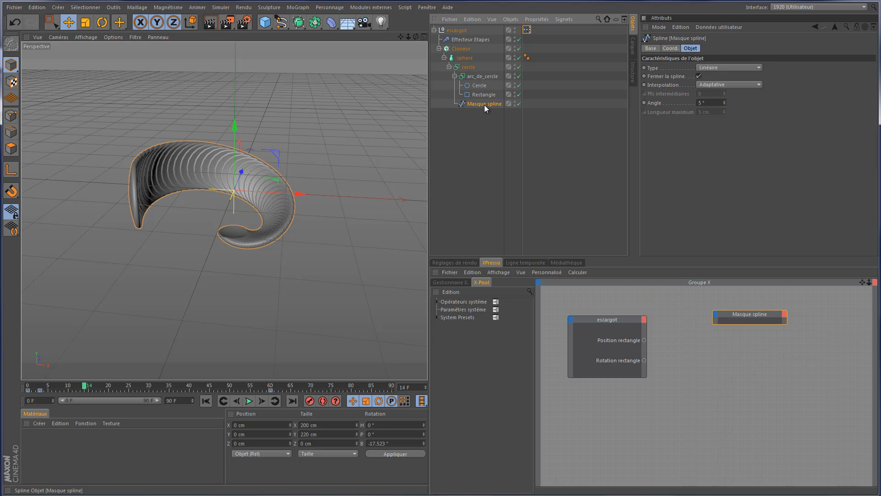
click(669, 48)
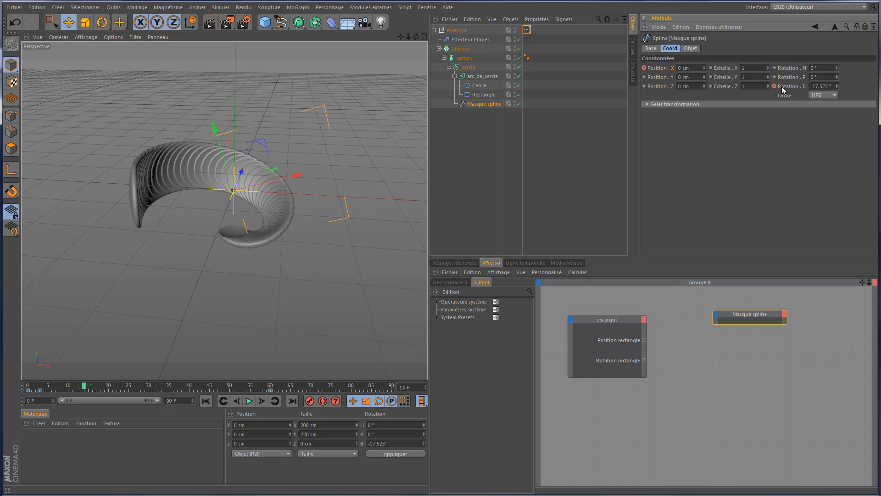
click(715, 314)
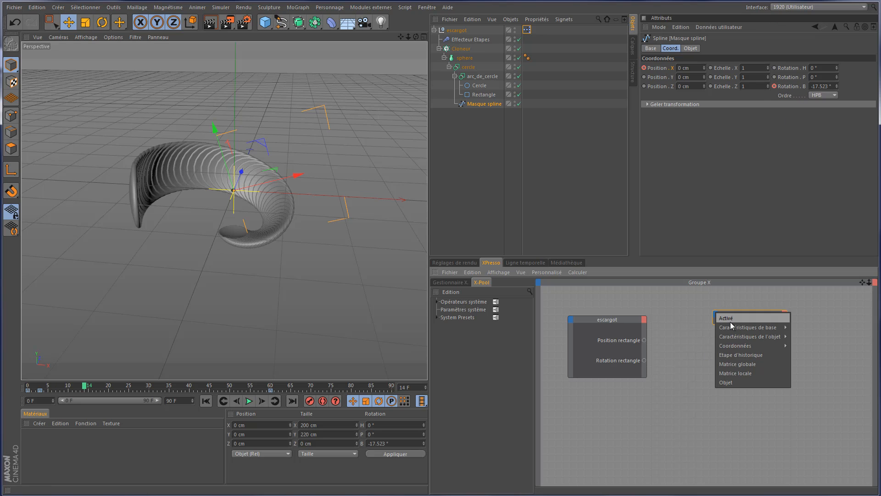
mouse_move(761, 348)
mouse_move(819, 383)
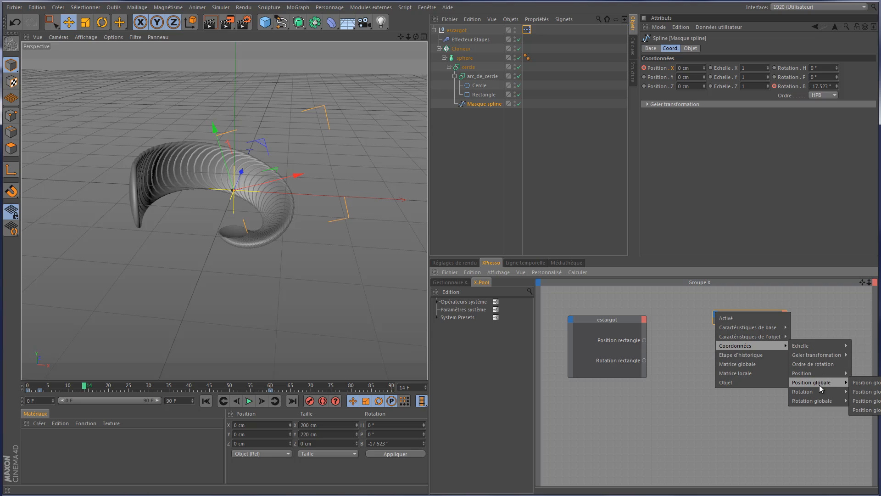
click(862, 383)
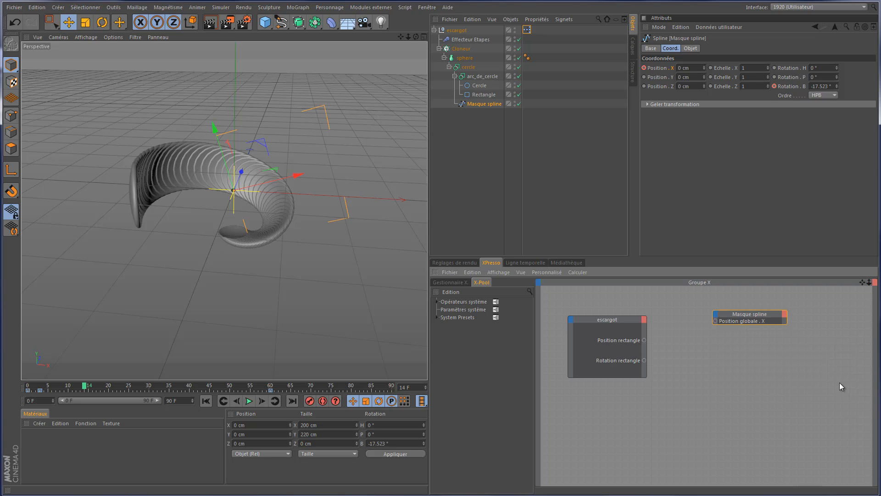
Add a Rotation globale . B input to the Masque spline node and enlarge the node to show both inputs
click(716, 314)
mouse_move(759, 346)
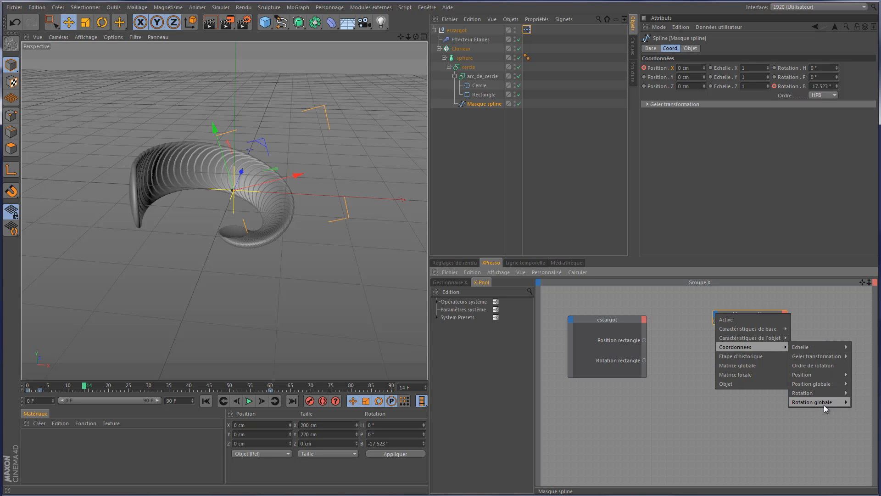
mouse_move(824, 402)
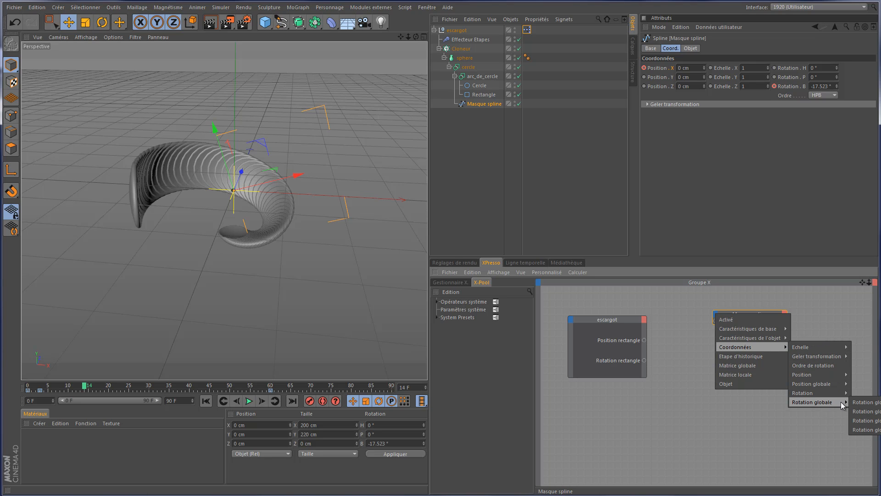
click(876, 431)
drag(757, 320, 756, 365)
drag(751, 316, 756, 324)
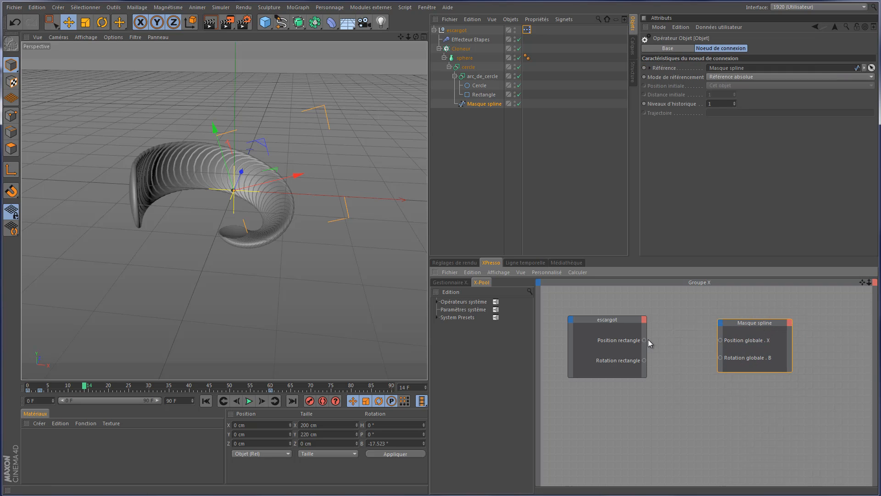
Connect Position rectangle to Position globale . X and Rotation rectangle to Rotation globale . B
drag(645, 340, 589, 310)
drag(644, 340, 720, 340)
drag(644, 361, 720, 357)
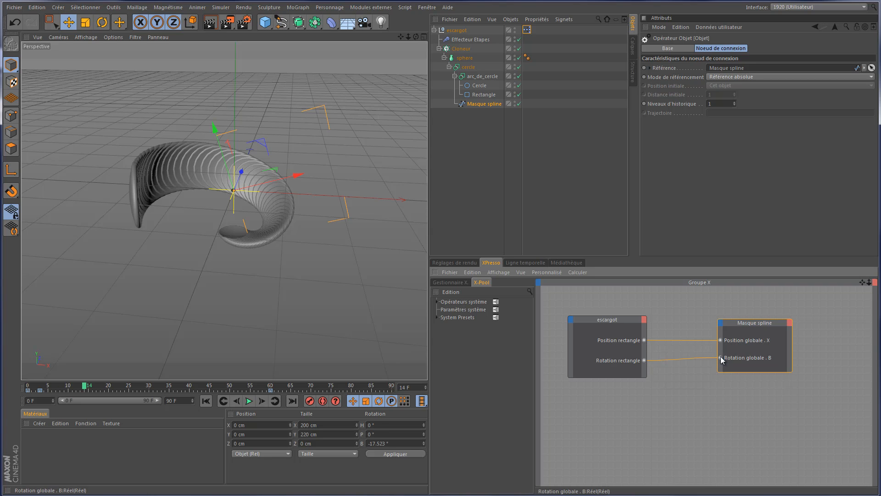
Select the escargot null and test its controls with Position rectangle at 14 and Rotation rectangle at about -202°
click(456, 30)
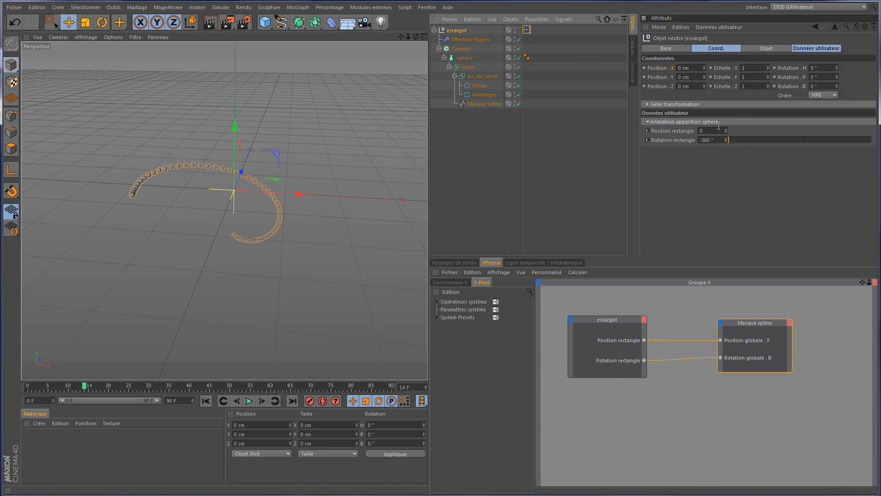
mouse_move(725, 130)
mouse_down()
mouse_move(725, 139)
mouse_move(723, 93)
mouse_move(726, 177)
mouse_move(724, 119)
mouse_move(731, 143)
mouse_move(814, 139)
mouse_move(706, 154)
mouse_move(798, 151)
mouse_move(759, 151)
mouse_up()
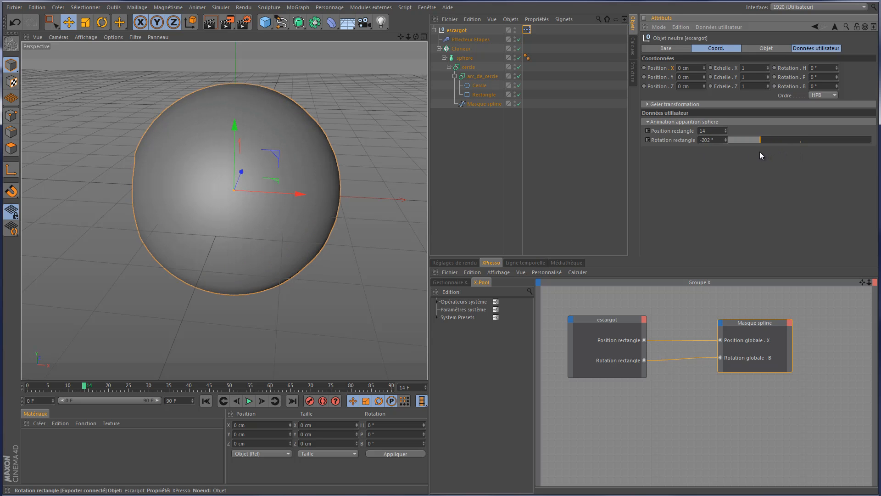
Disable the Effecteur Etapes, the Cloneur and the sphere, and show the arc spline in the front view
click(519, 40)
click(519, 49)
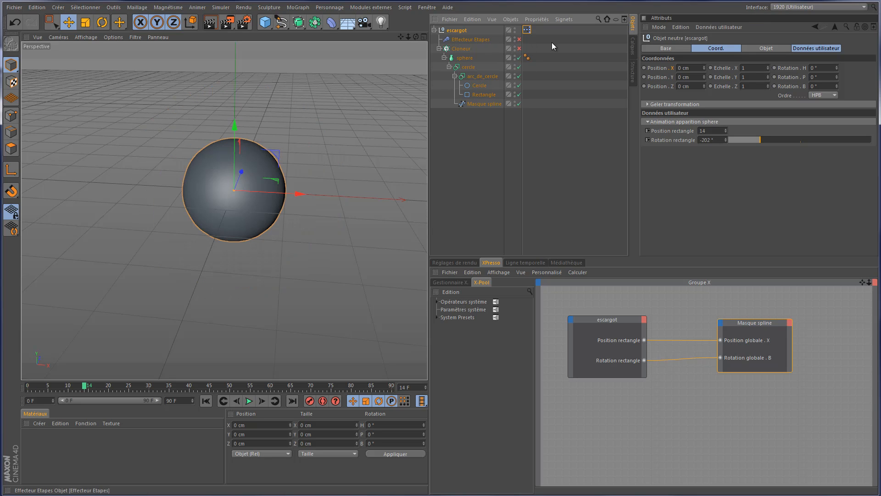
click(519, 57)
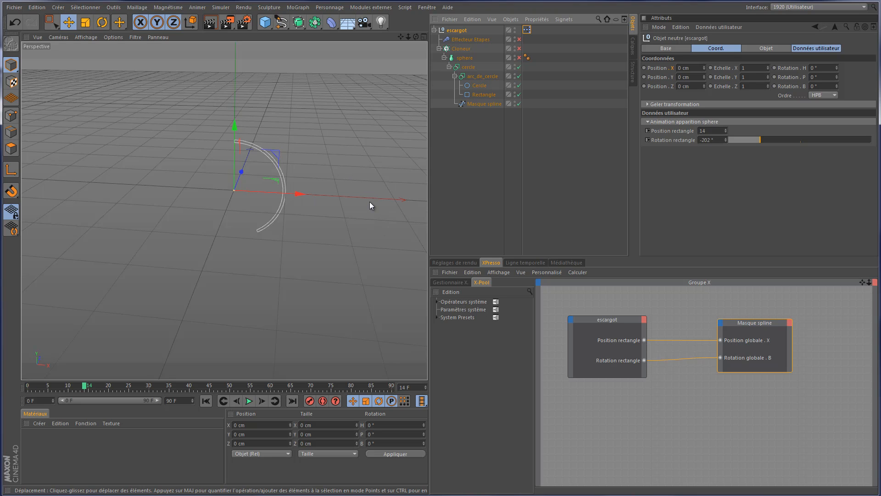
key(F4)
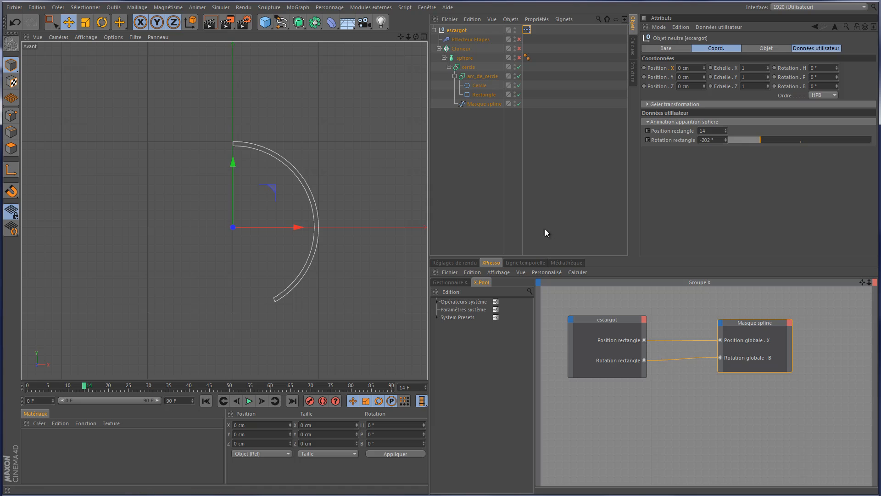
Return to frame 0 and set Position rectangle to 0 and Rotation rectangle to 0°
drag(85, 386, 27, 388)
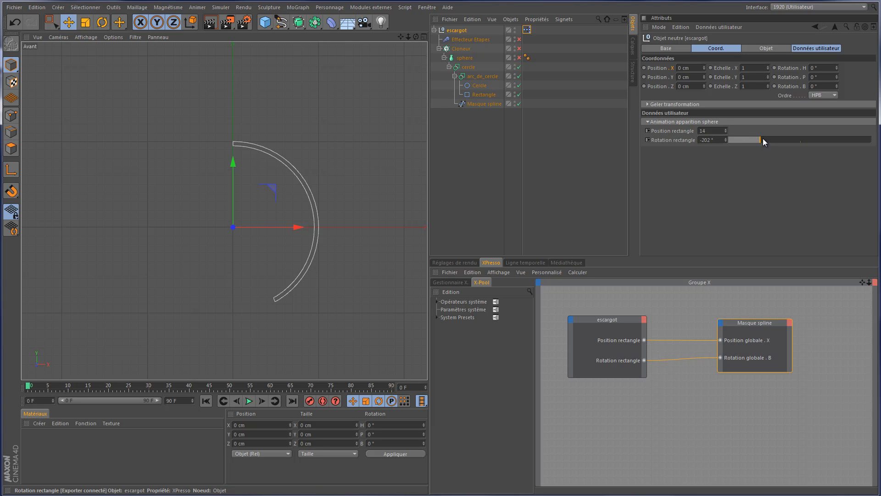
drag(761, 139, 799, 137)
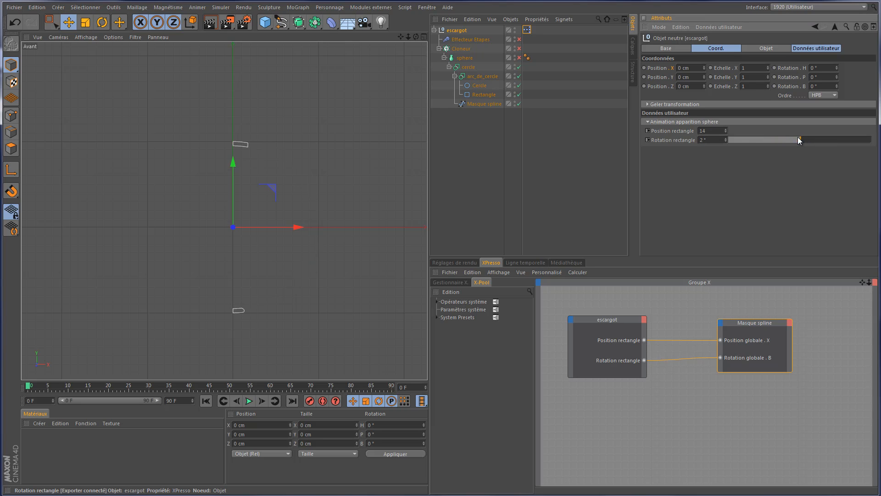
drag(728, 130, 728, 131)
click(727, 129)
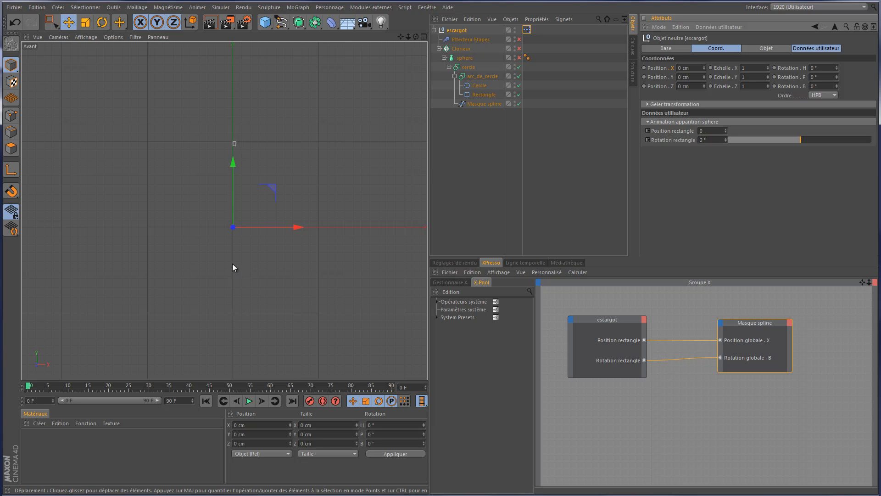
drag(711, 139, 672, 141)
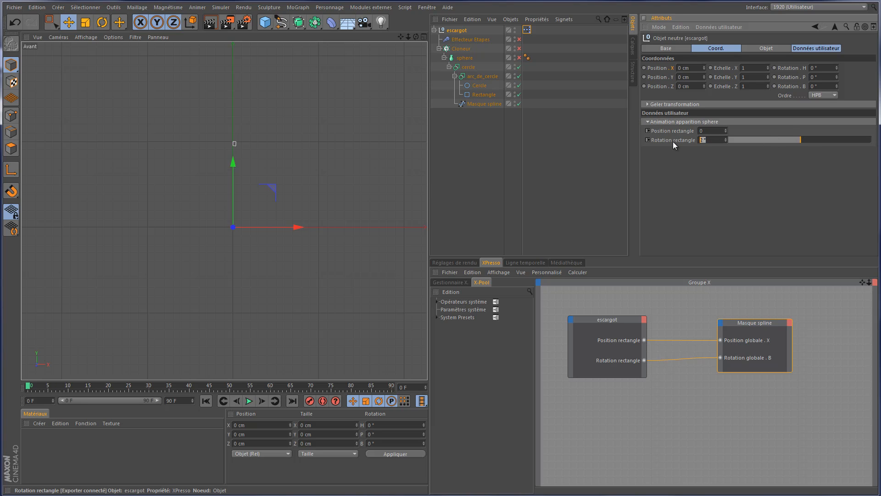
text(0)
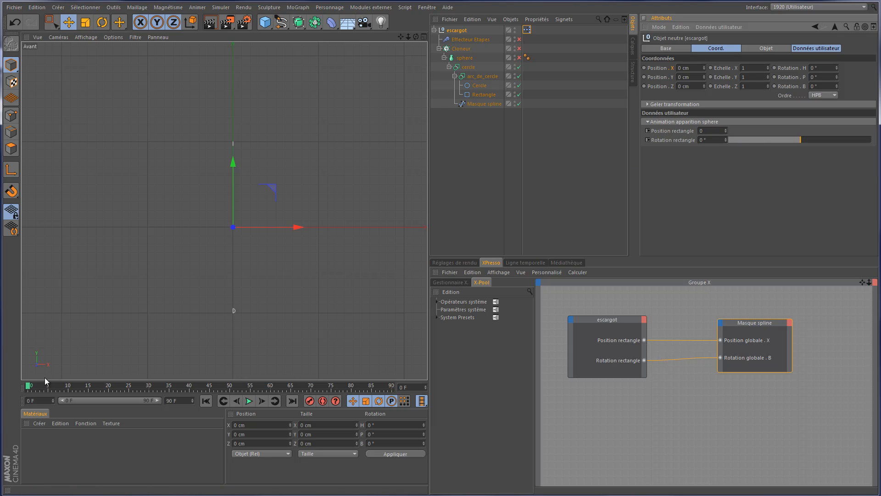
Record a keyframe for Rotation rectangle at 0° on frame 5
drag(29, 385, 48, 385)
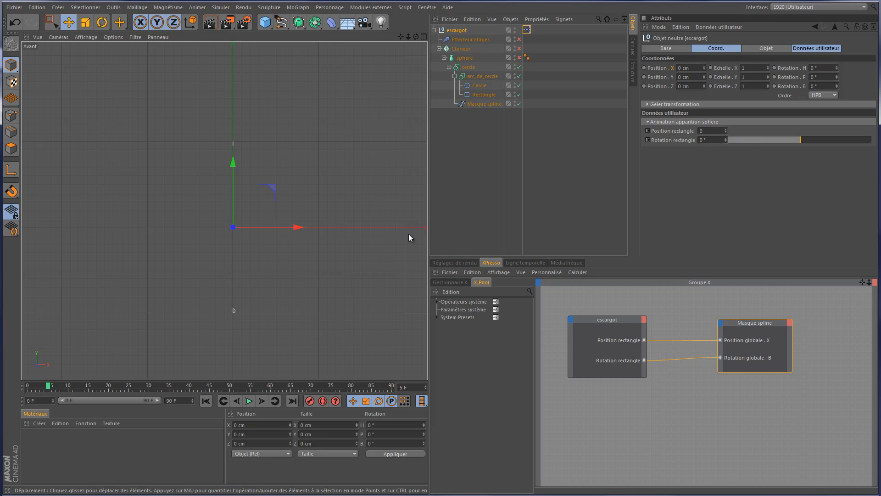
click(714, 140)
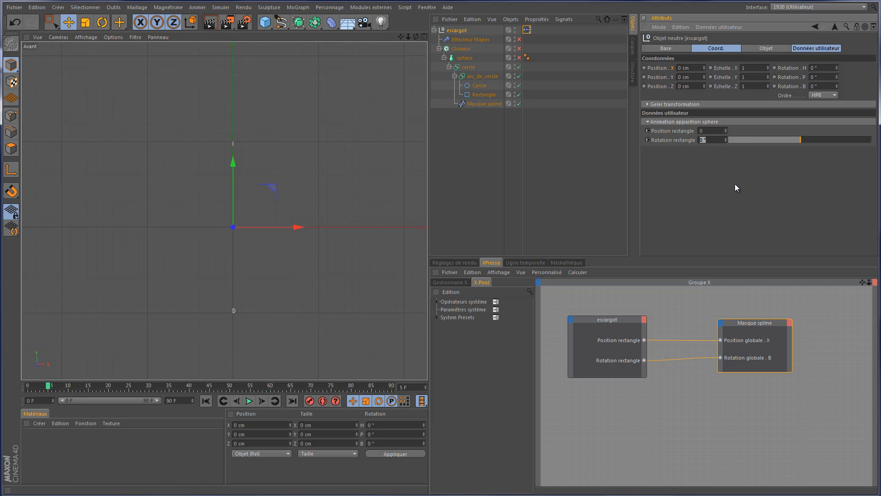
click(648, 139)
Set Rotation rectangle to -180° on frame 60 and record a keyframe for it
drag(49, 386, 271, 387)
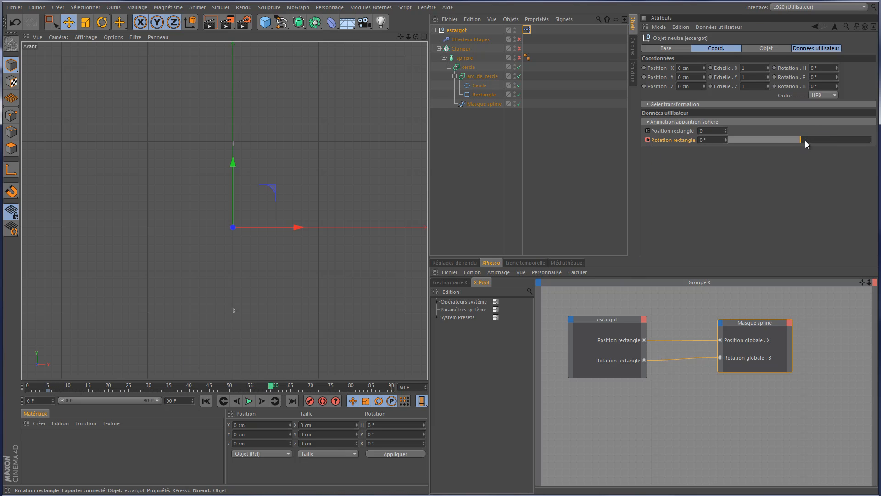
drag(805, 140, 764, 142)
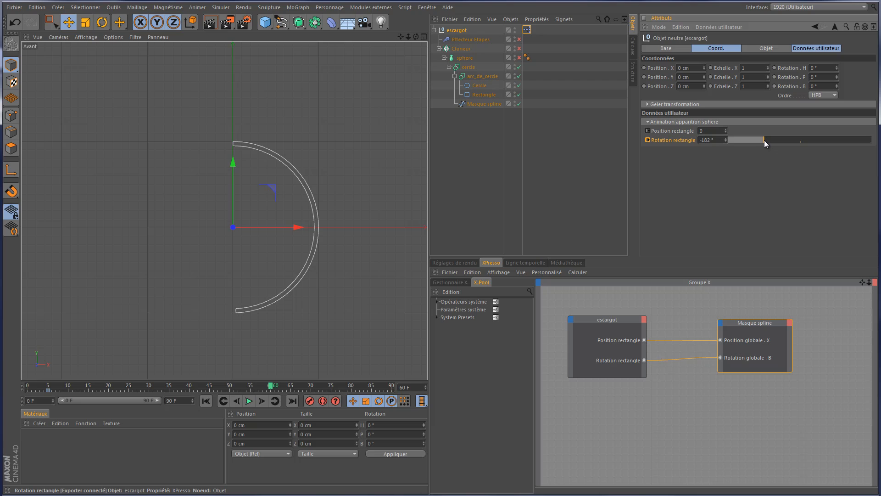
drag(714, 140, 679, 141)
text(-18)
click(647, 140)
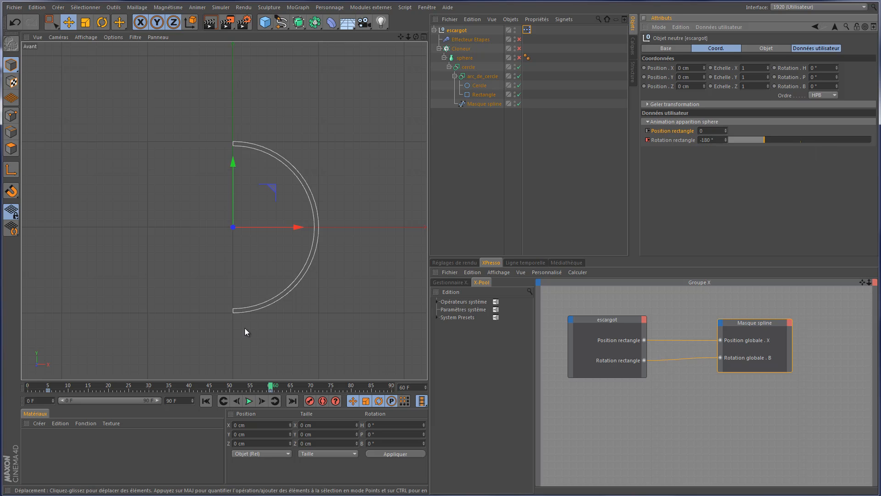
Go back to frame 5 and set Position rectangle to -0.001
mouse_move(271, 386)
mouse_down()
mouse_move(307, 387)
mouse_move(26, 388)
mouse_up()
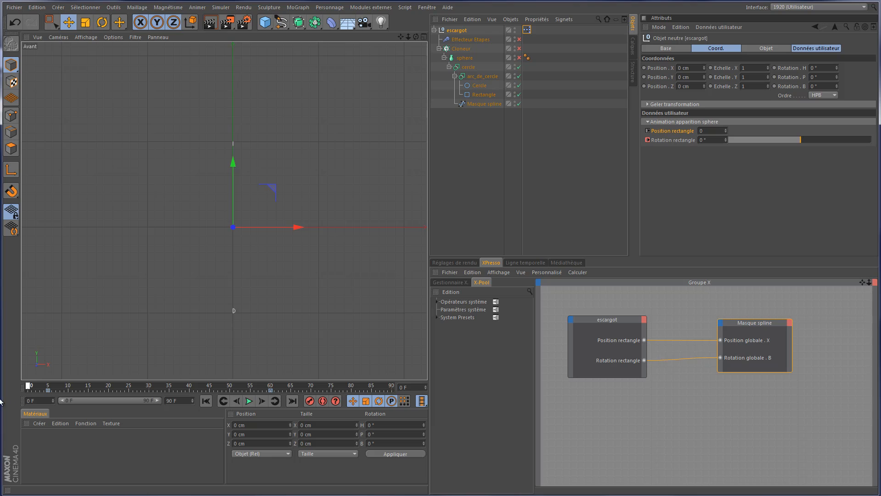
click(49, 388)
click(710, 130)
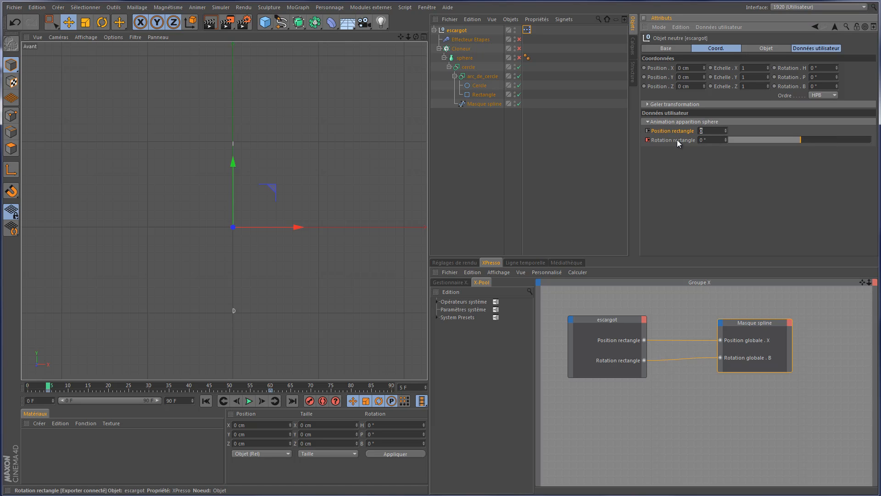
text(-0.001)
scroll(233, 143, up, 8)
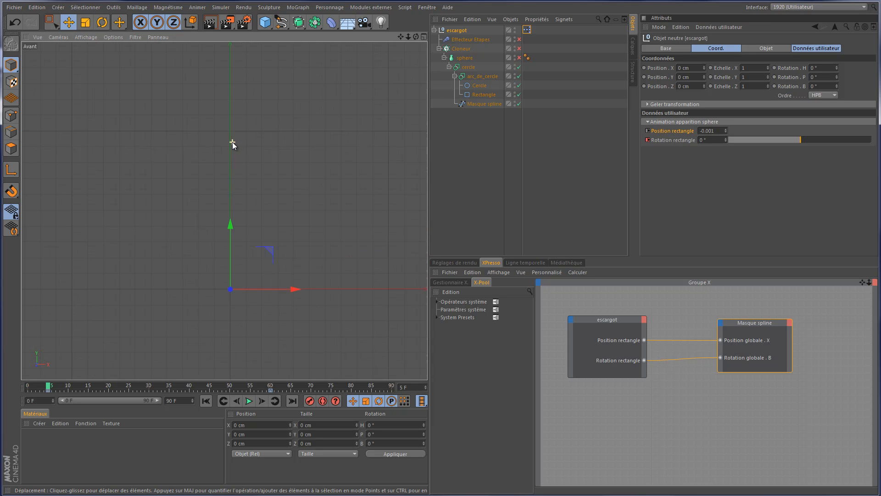
Try a Position rectangle value of 0 on frame 5
drag(716, 132, 639, 128)
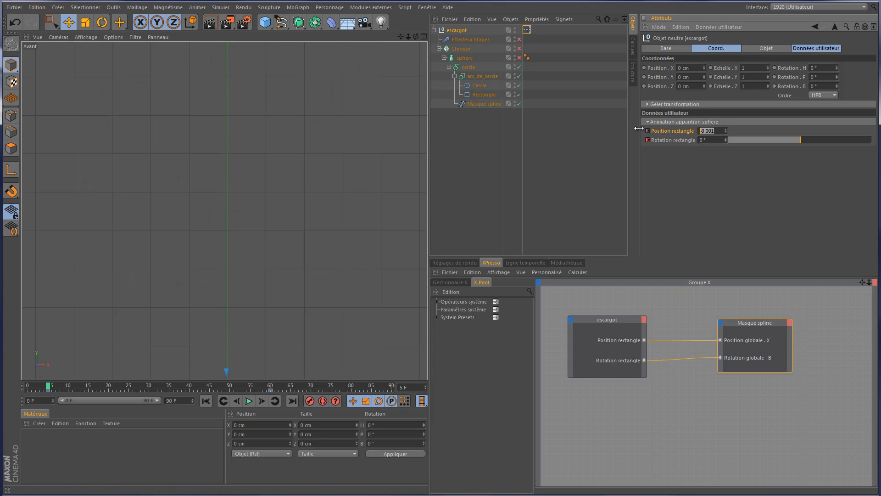
text(0)
key(Return)
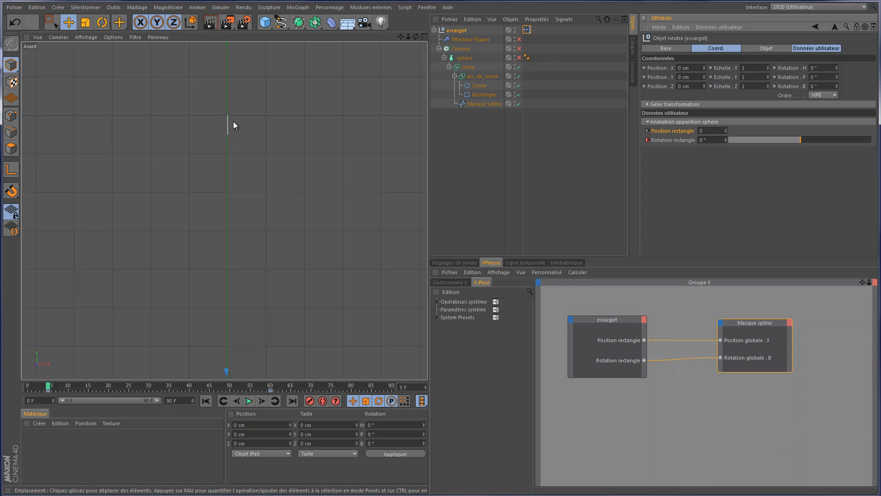
Set Position rectangle to -0.0001 on frame 5 and record a keyframe for it
drag(715, 131, 623, 134)
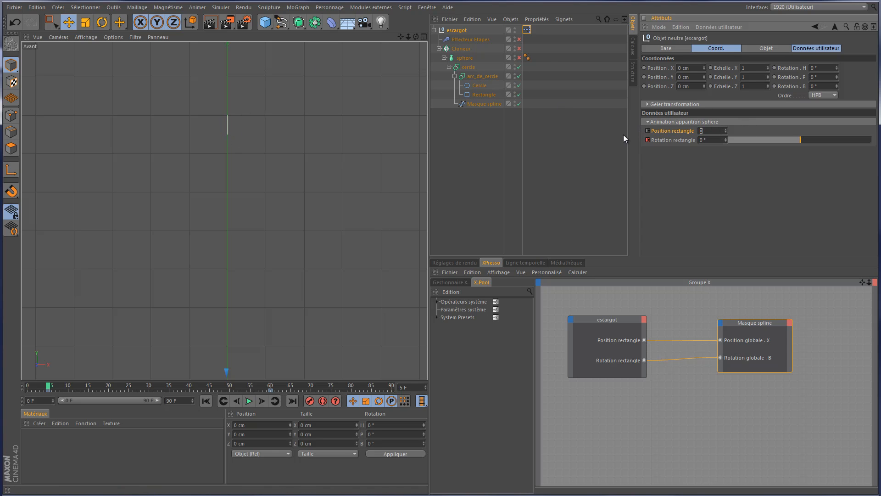
text(-0.0001)
key(Return)
click(648, 129)
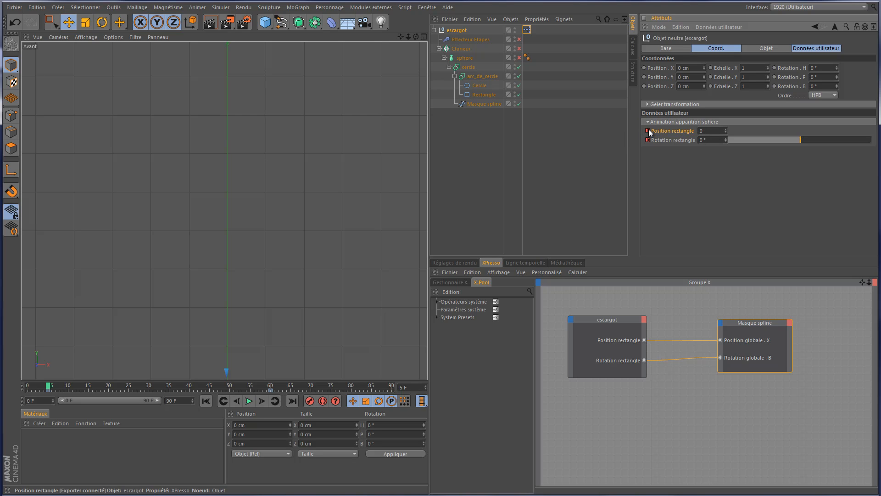
Return to frame 0, set Position rectangle to -2.5 and record a keyframe for it
drag(49, 387, 14, 390)
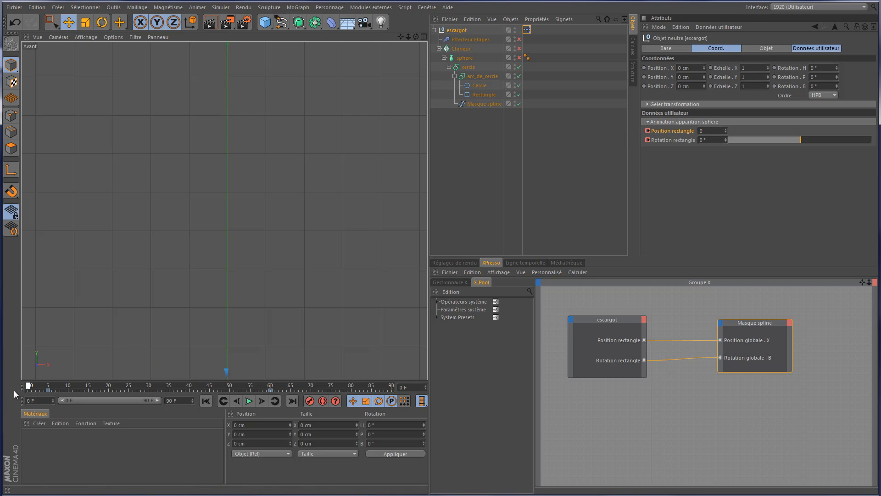
scroll(223, 311, down, 5)
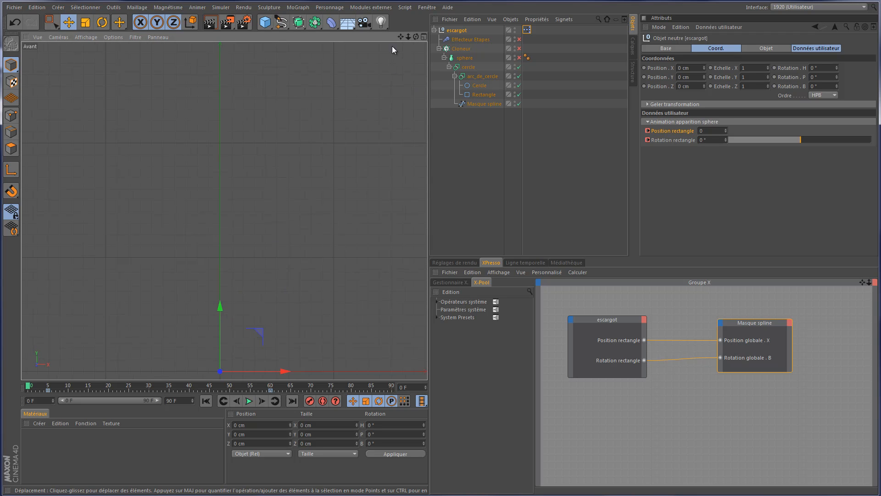
drag(400, 37, 393, 56)
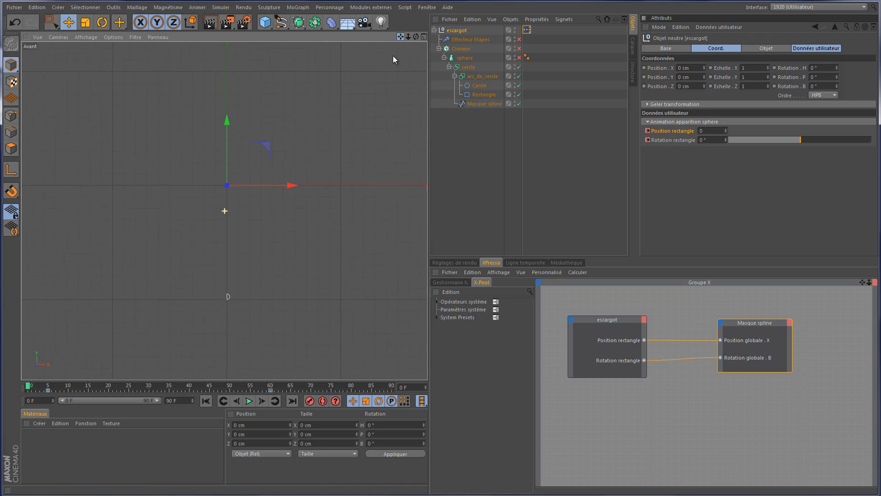
scroll(228, 298, up, 4)
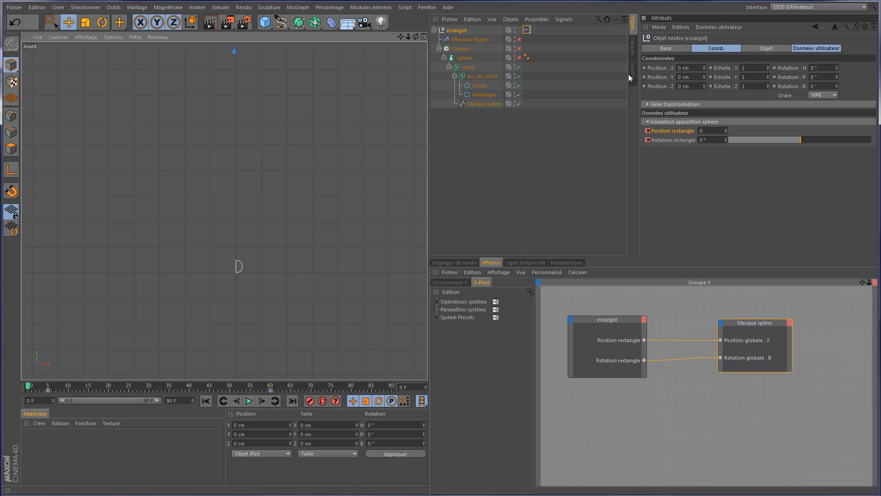
click(665, 130)
text(-2.5)
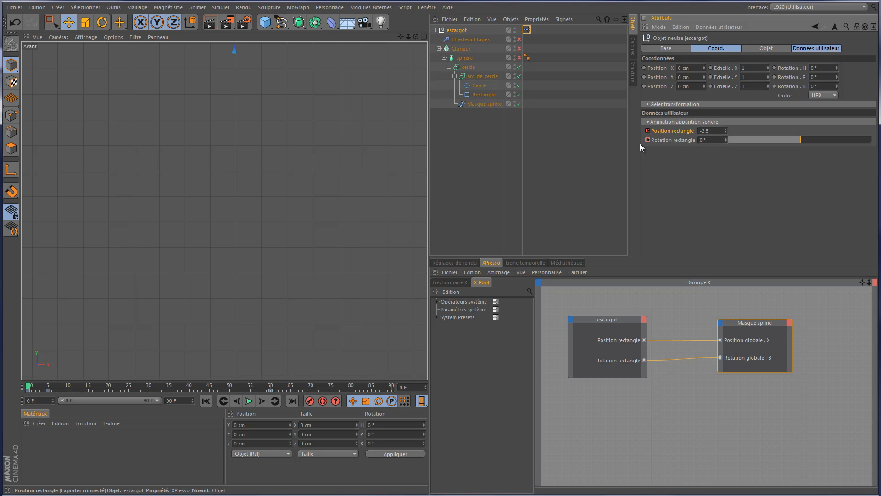
click(648, 121)
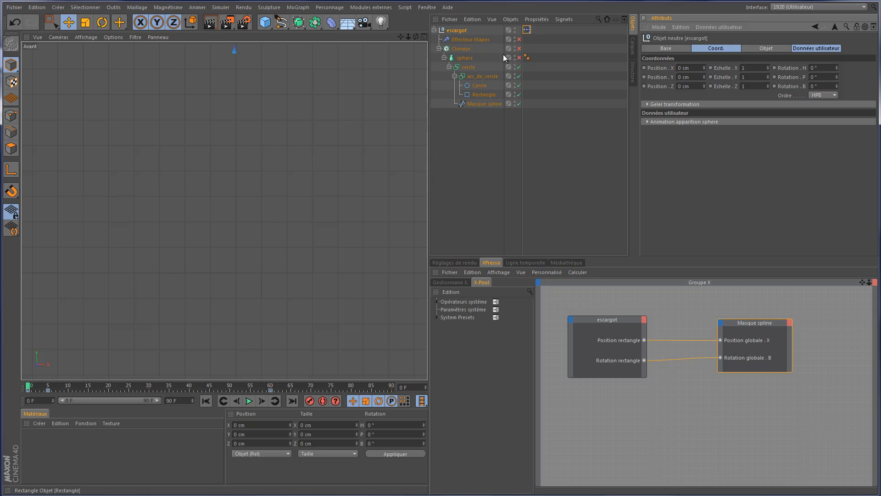
Enable the sphere and Cloneur, and preview the animation in perspective up to frame 20 with Effecteur Etapes on and off
drag(519, 57, 519, 40)
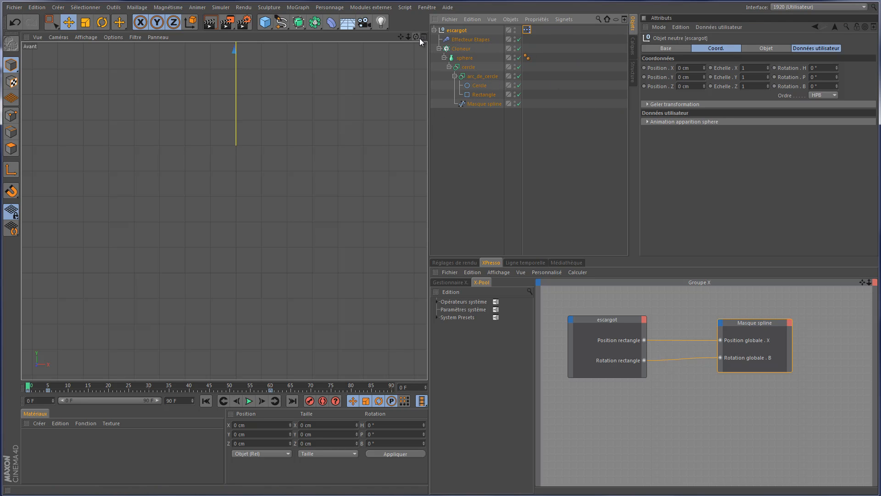
key(F1)
drag(399, 36, 432, 183)
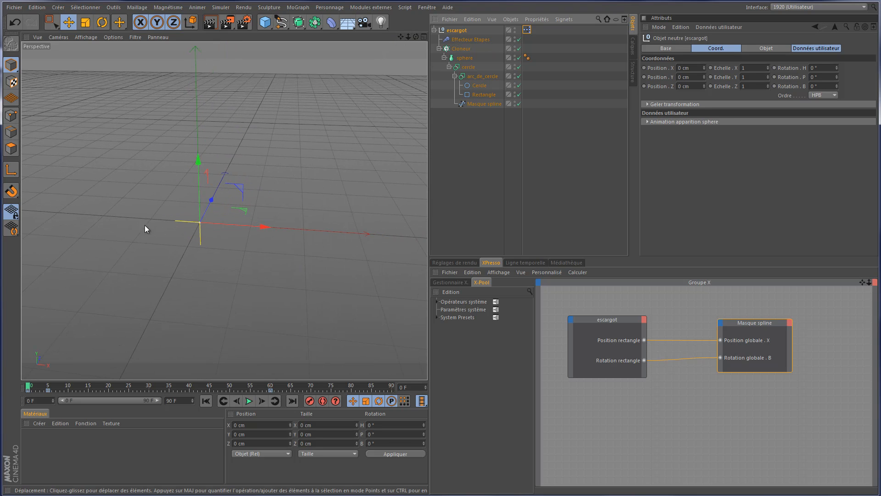
drag(29, 387, 55, 399)
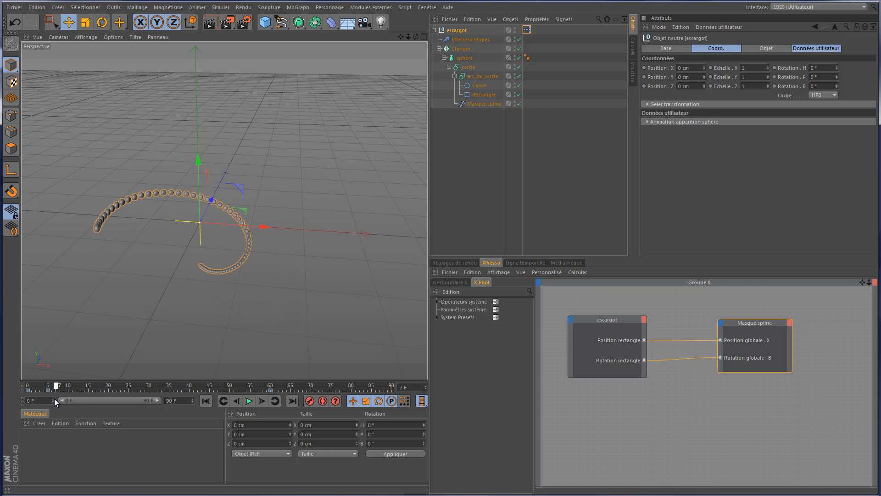
click(519, 40)
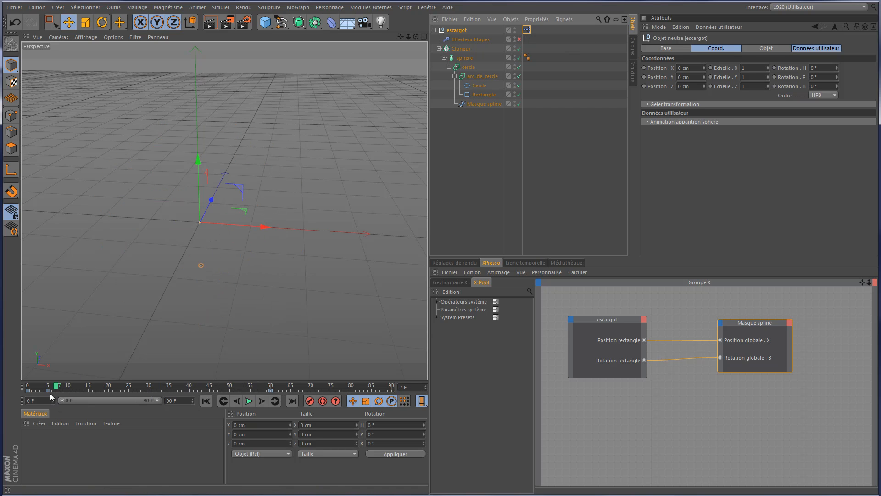
drag(49, 393, 110, 401)
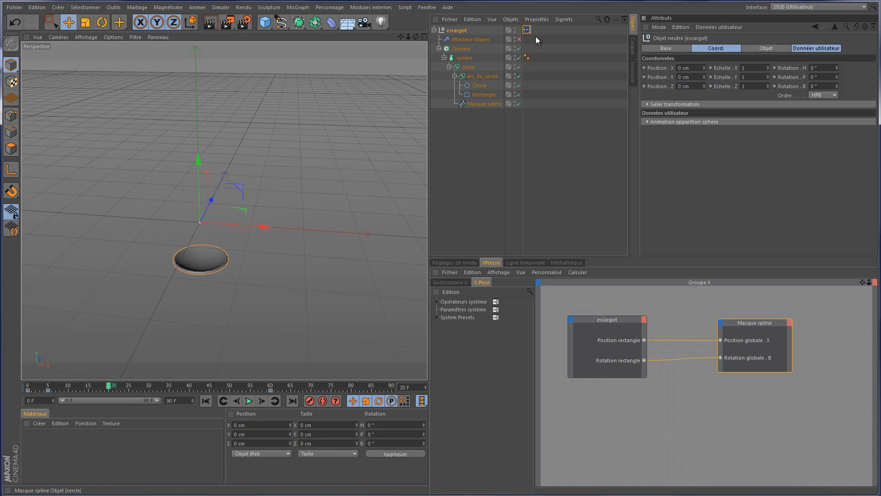
Collapse the whole object hierarchy beneath the Cloneur
click(473, 49)
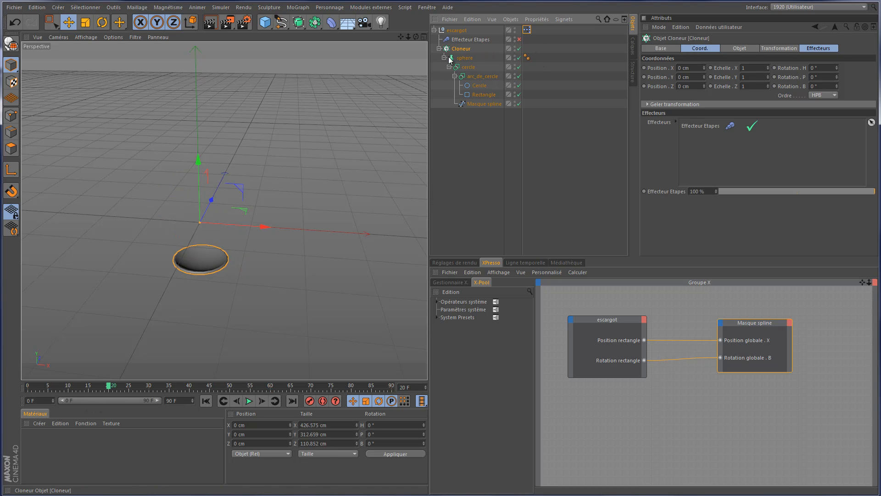
click(454, 77)
click(450, 67)
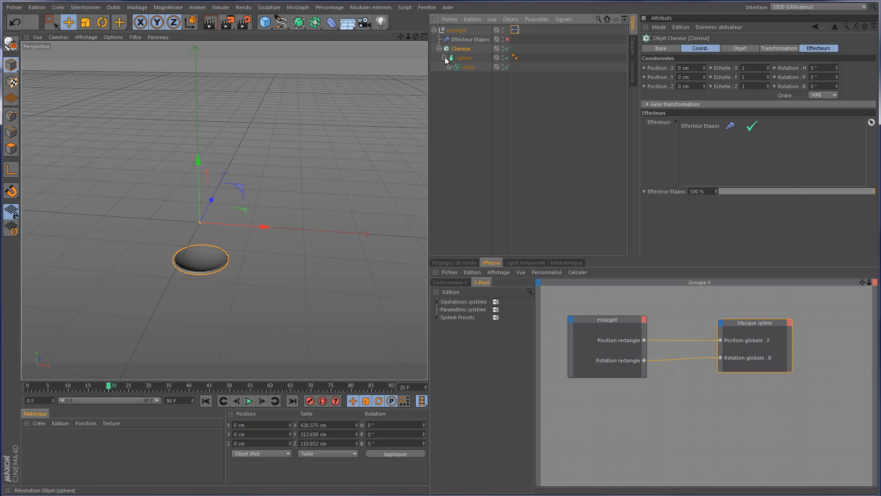
click(444, 58)
click(439, 49)
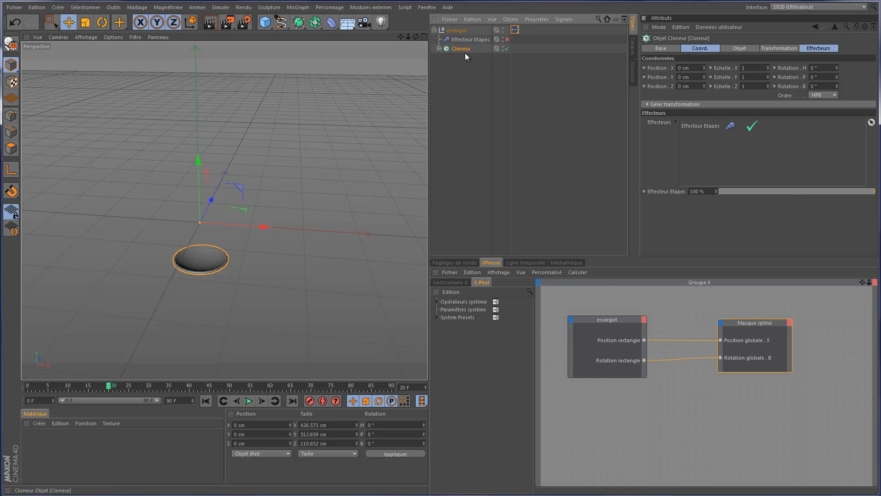
Re-enable Effecteur Etapes and set its scale to 1.41 and its rotation to H 191°, P -105° and B -51°
click(475, 40)
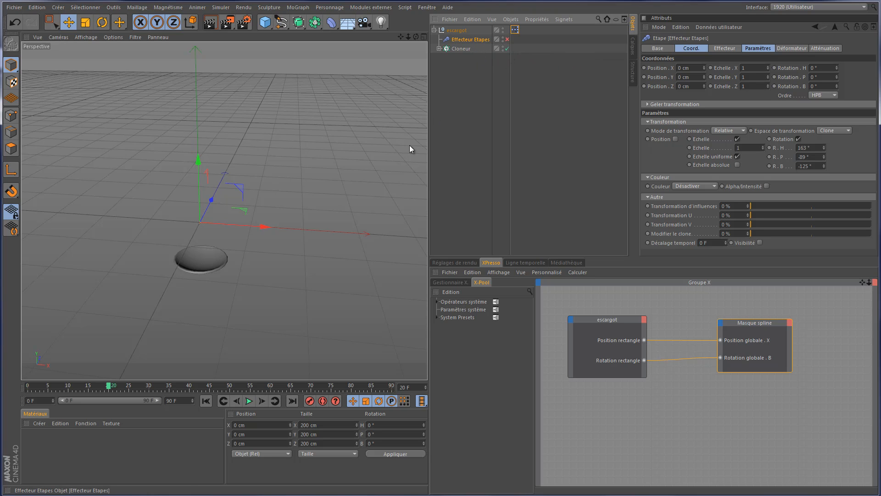
click(507, 39)
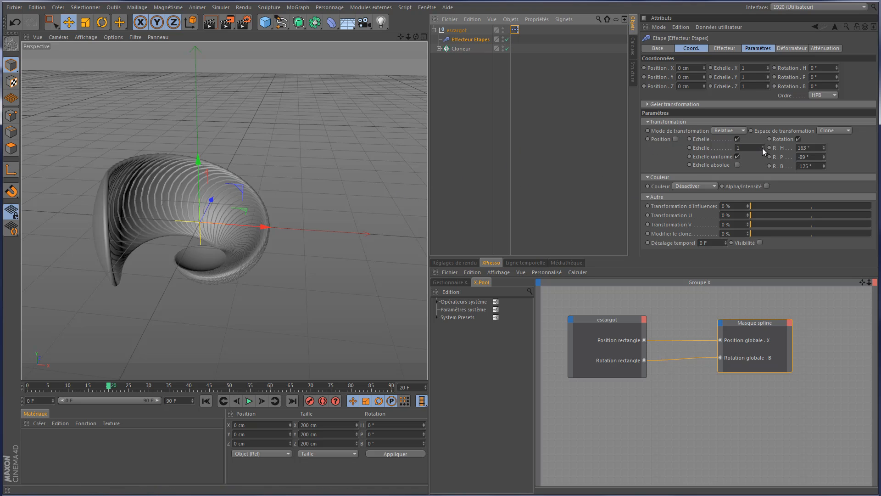
mouse_move(762, 147)
mouse_down()
mouse_move(761, 114)
mouse_move(763, 150)
mouse_up()
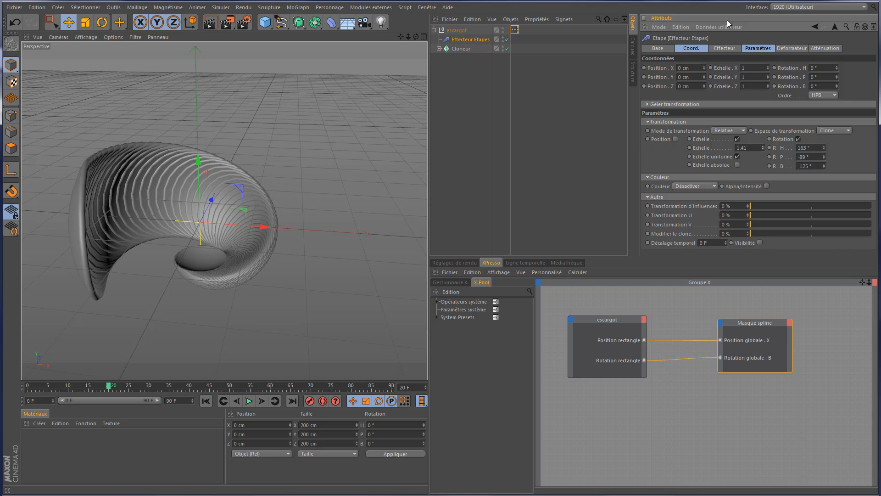
click(460, 31)
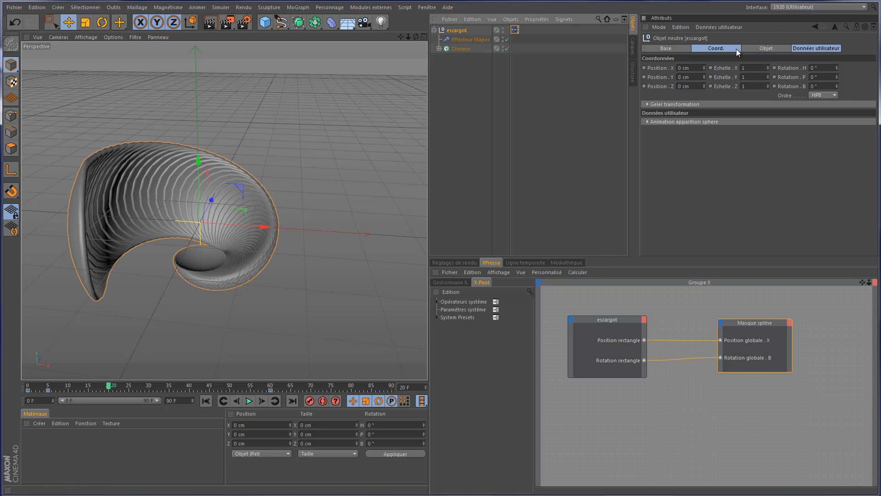
shift+click(716, 48)
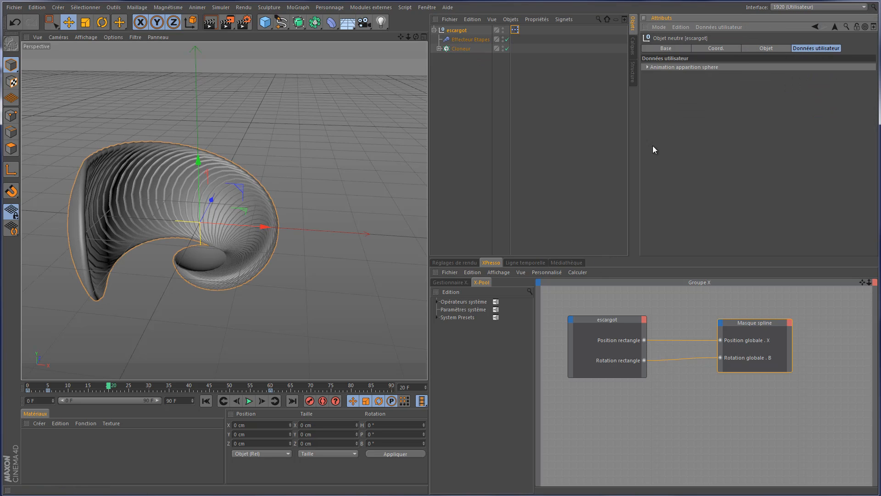
click(475, 39)
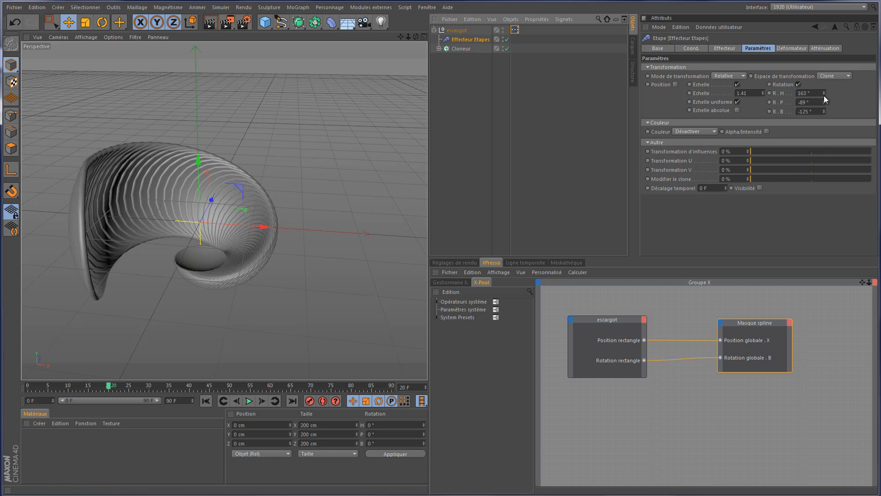
mouse_move(825, 96)
mouse_down()
mouse_move(821, 78)
mouse_move(824, 122)
mouse_move(823, 112)
mouse_up()
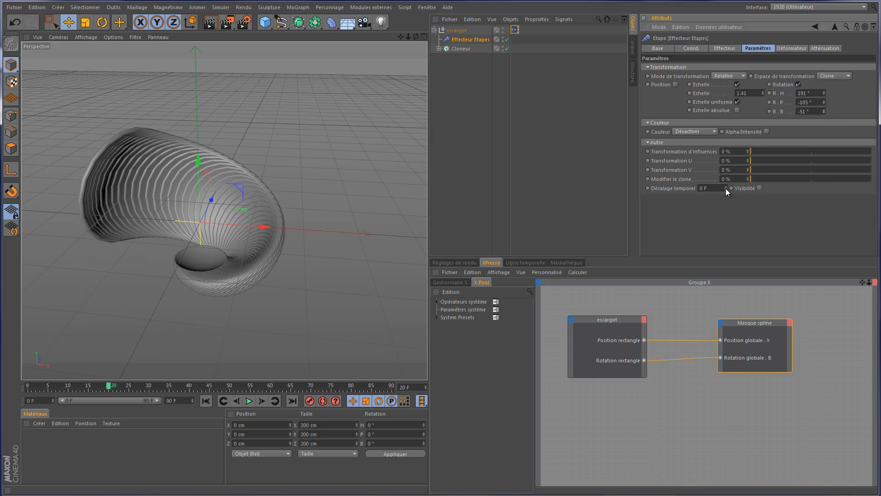
Set the Décalage temporel of Effecteur Etapes to 22 F and review the animation between frames 4 and 60
drag(725, 189, 725, 187)
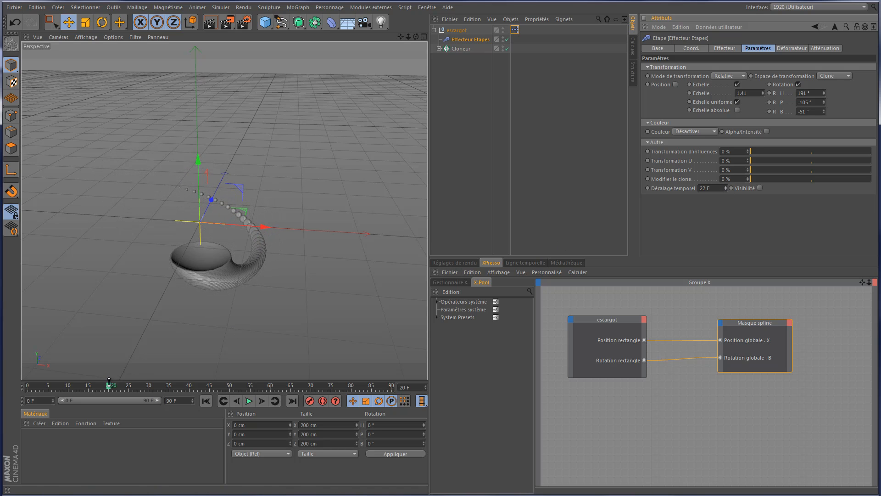
mouse_move(109, 382)
mouse_down()
mouse_move(271, 366)
mouse_move(151, 376)
mouse_move(94, 395)
mouse_move(173, 389)
mouse_up()
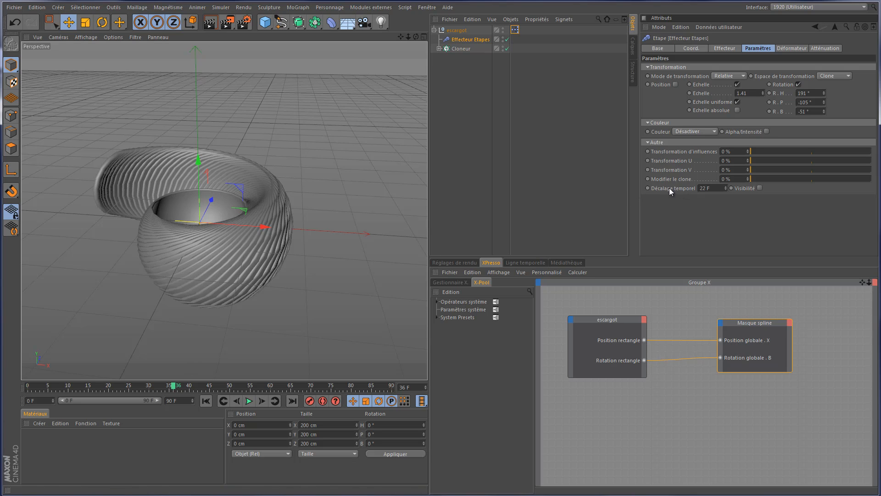
click(707, 188)
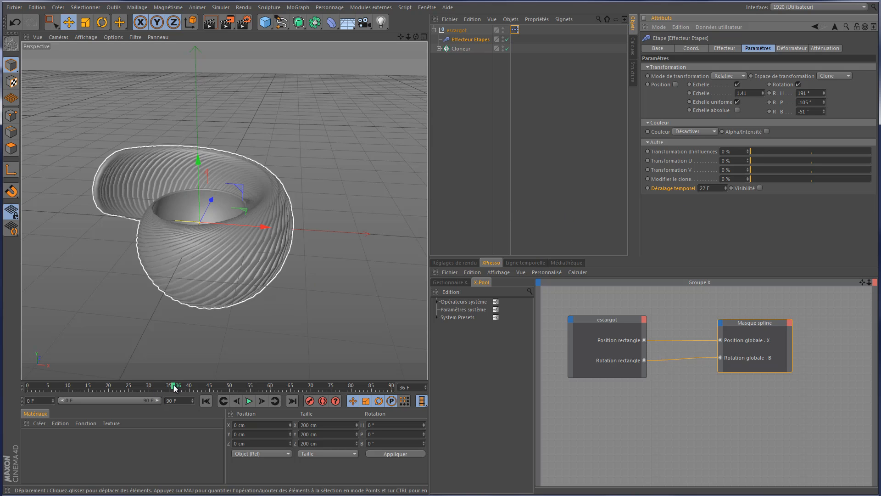
drag(174, 389, 32, 393)
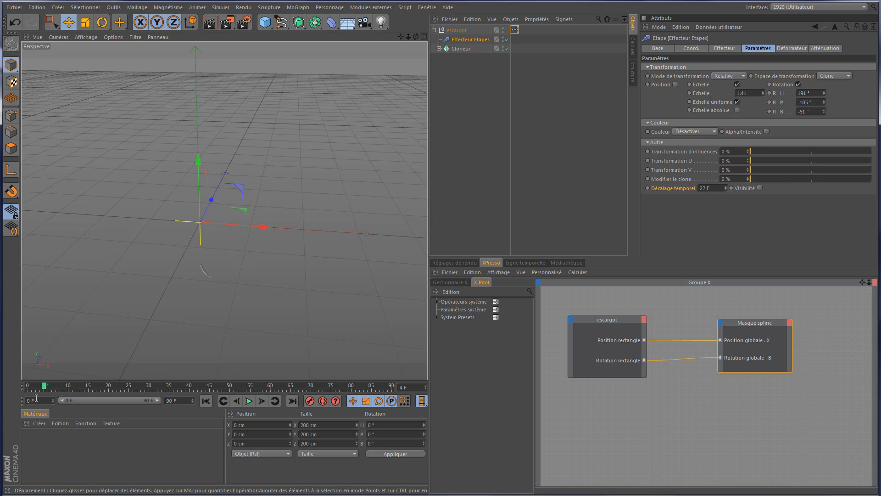
drag(45, 387, 269, 391)
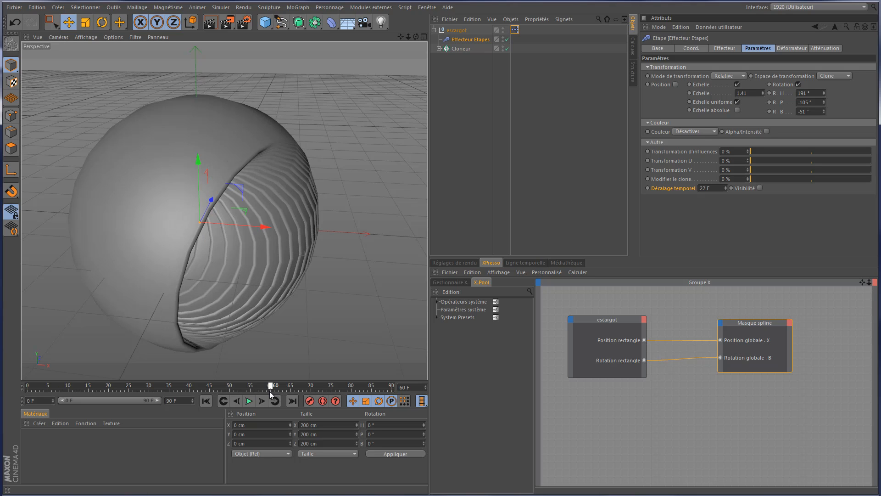
drag(269, 391, 175, 393)
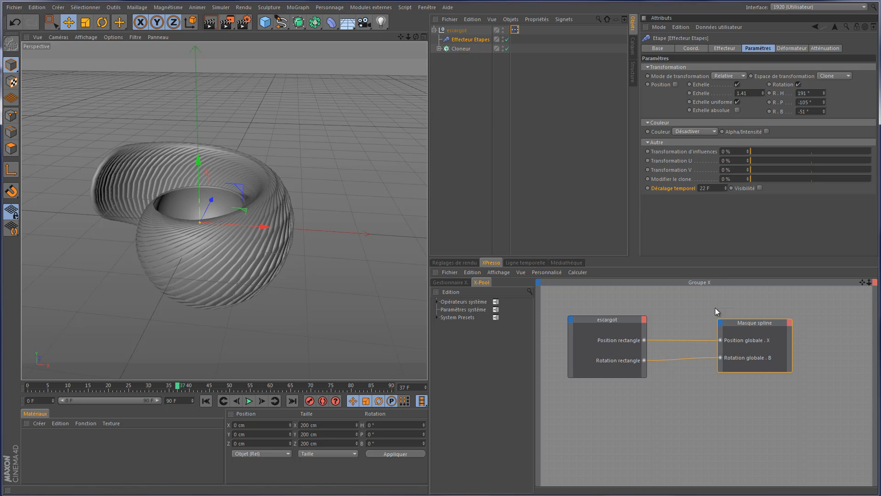
Add a user data group named "Réglage animation" to the escargot null
click(456, 30)
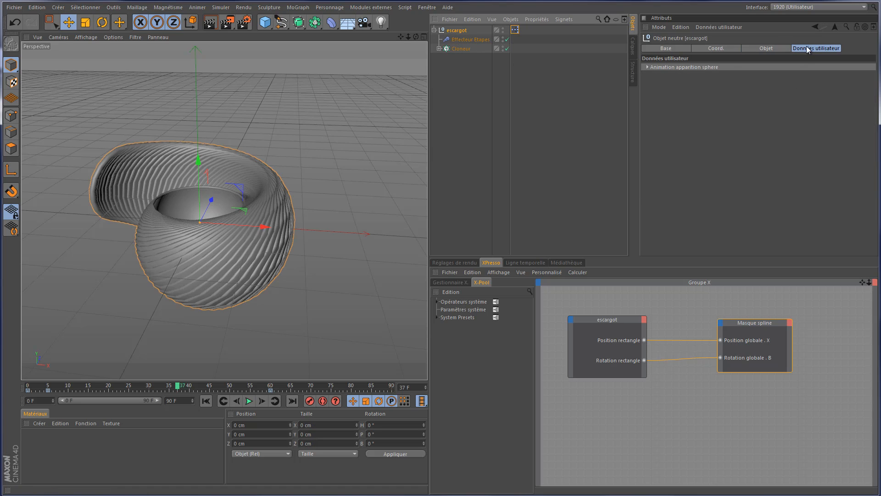
click(719, 26)
click(723, 46)
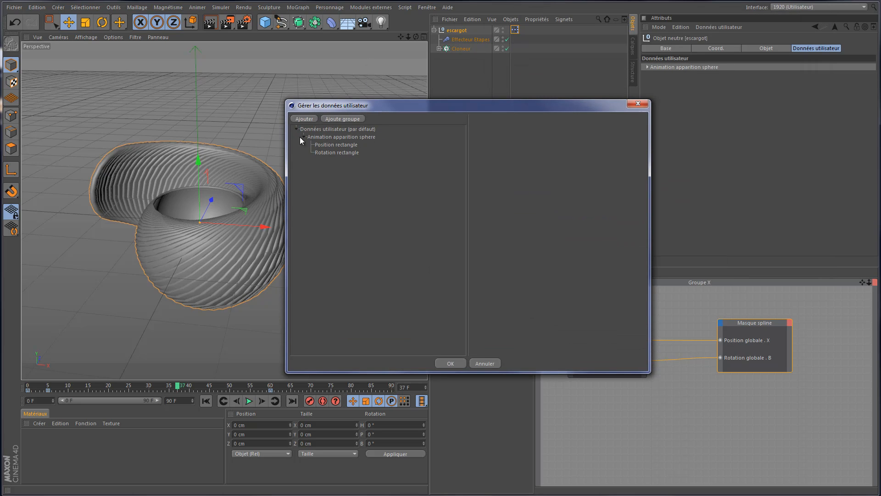
click(305, 136)
click(341, 120)
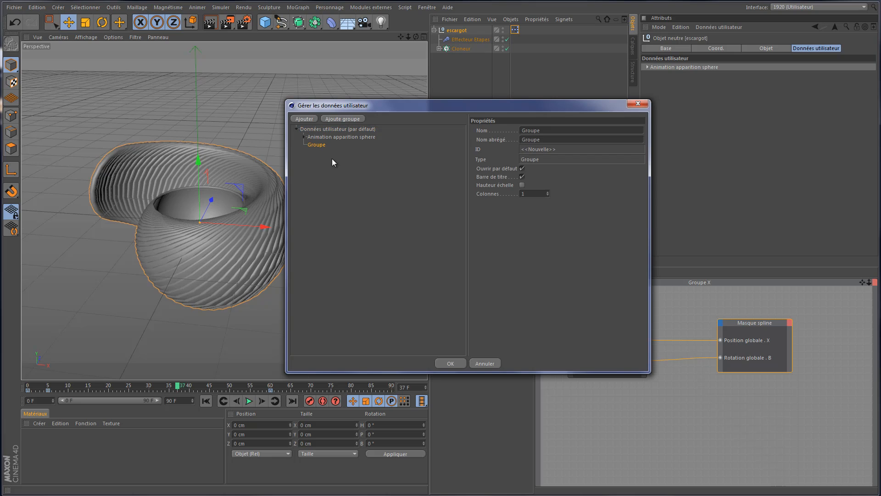
double_click(548, 130)
text(Réglage animation)
key(Tab)
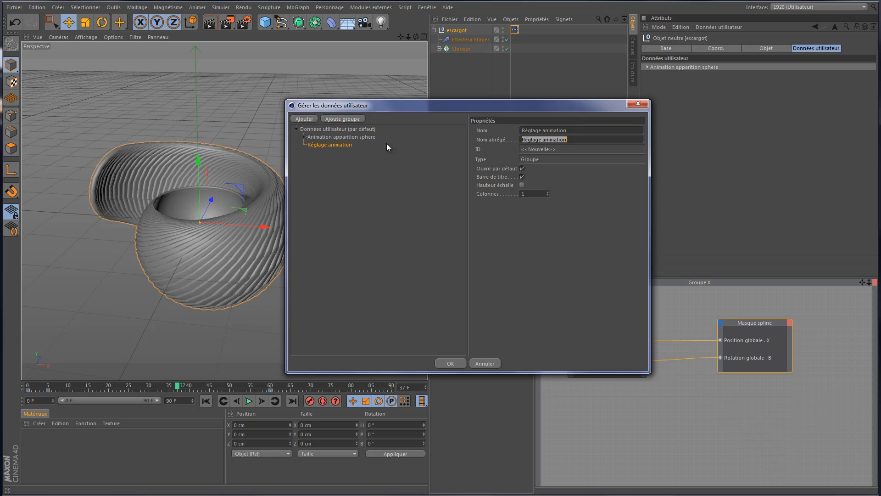
Add a user data entry named "Echelle clone" inside the Réglage animation group
click(340, 146)
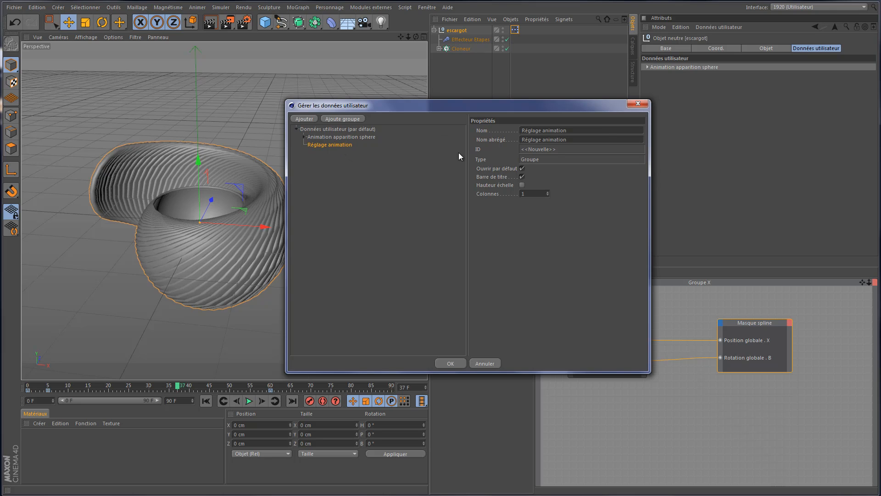
click(305, 119)
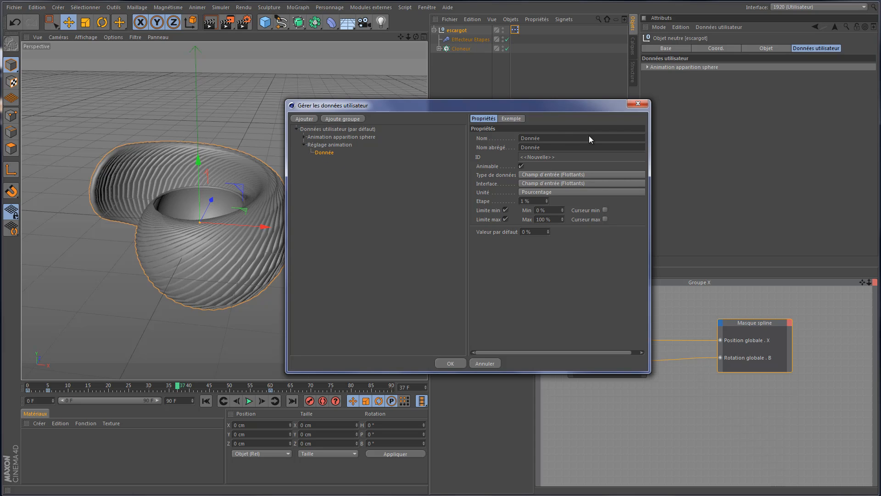
click(547, 137)
text(Echelle clone)
key(Tab)
Set Echelle clone's unit to Réel, its interface to Curseur et champ d'entrée (Flottants) and its default value to 1, and accept the user data
click(570, 191)
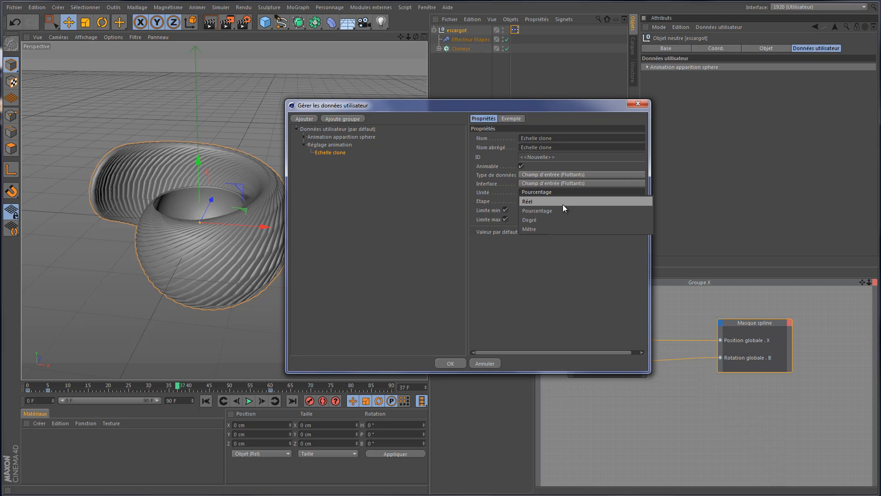
click(562, 202)
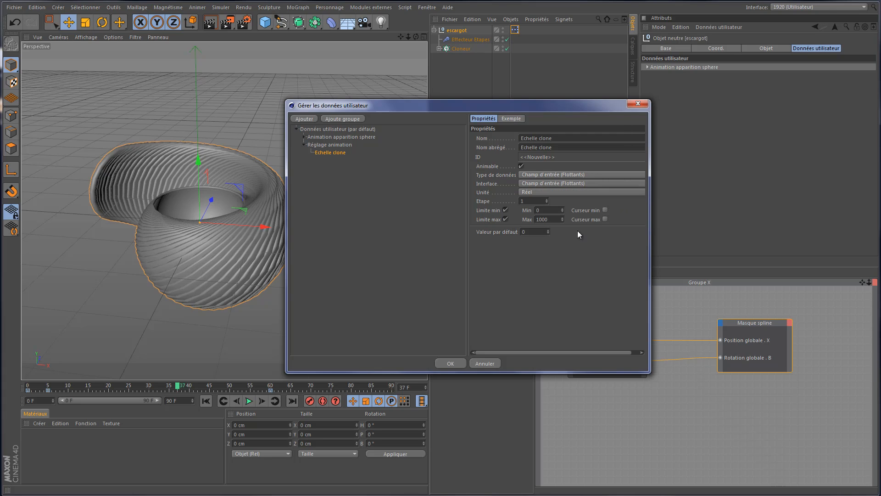
click(568, 182)
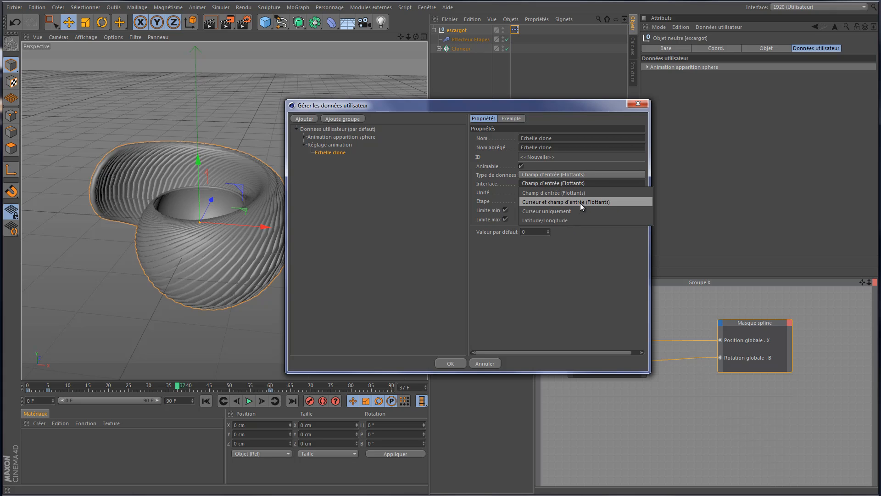
click(582, 203)
click(530, 231)
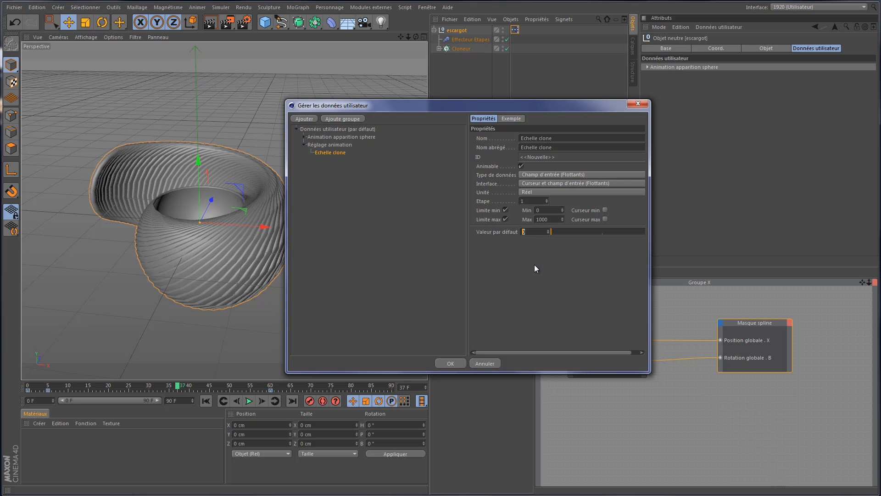
text(1)
key(Return)
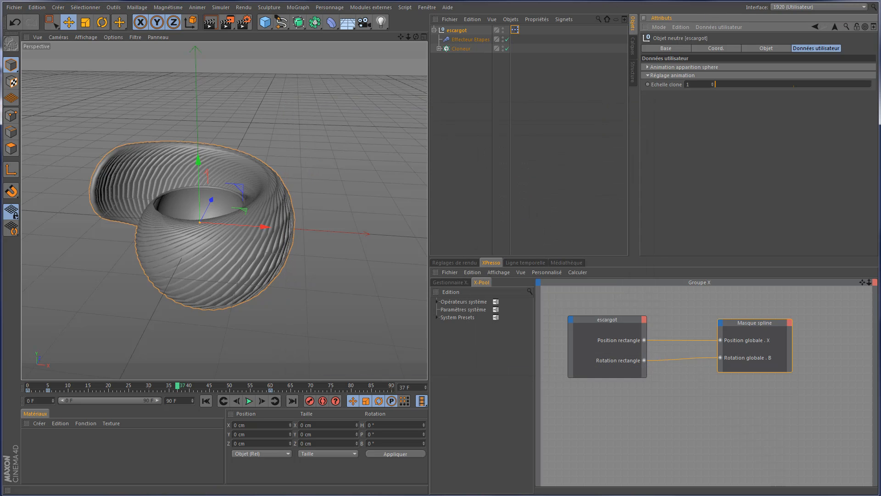
Reopen the user data manager of the escargot null and rename Echelle clone as "Echelle clones"
click(729, 27)
click(729, 47)
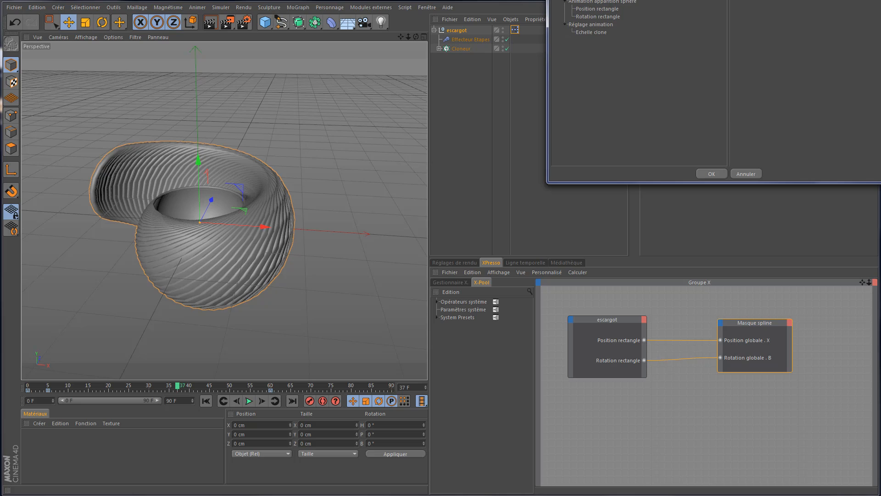
drag(652, 0, 408, 85)
click(345, 146)
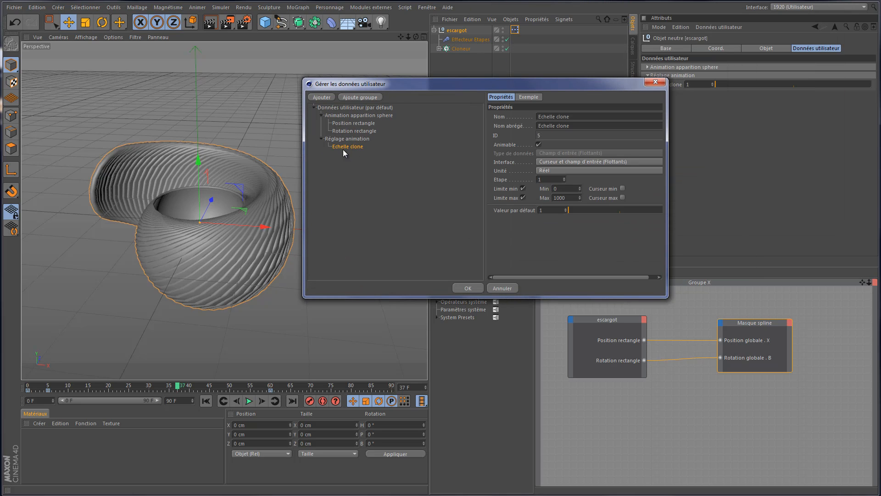
click(585, 116)
key(Tab)
drag(607, 298, 608, 332)
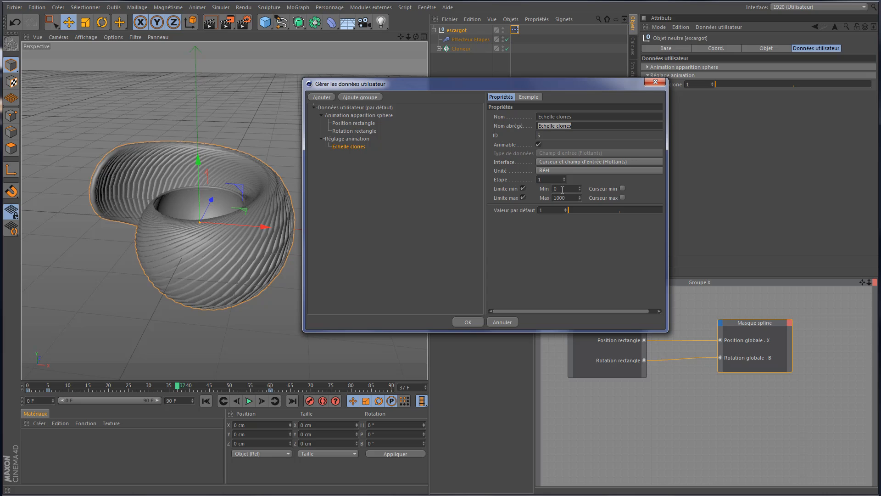
Set the maximum limit of Echelle clones to 10
drag(573, 198, 513, 197)
text(1)
key(Return)
drag(577, 84, 413, 89)
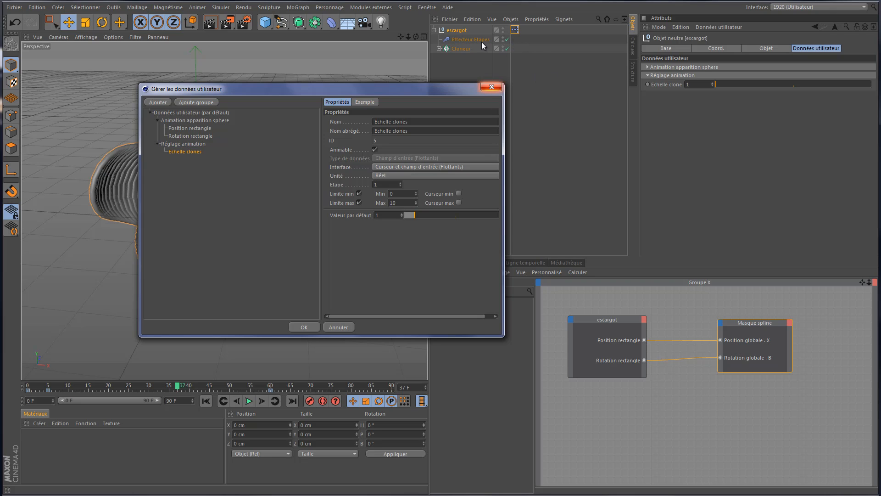
Add another user data entry named "Rotation X" inside the Réglage animation group
click(199, 145)
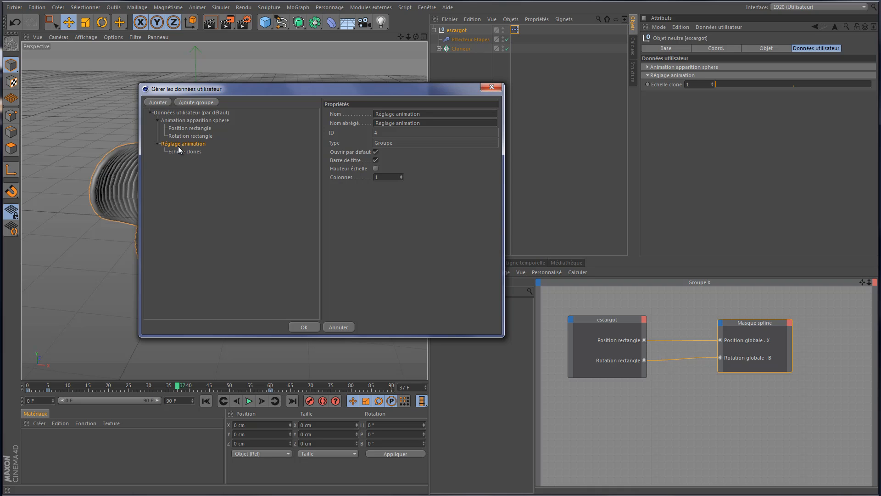
click(158, 102)
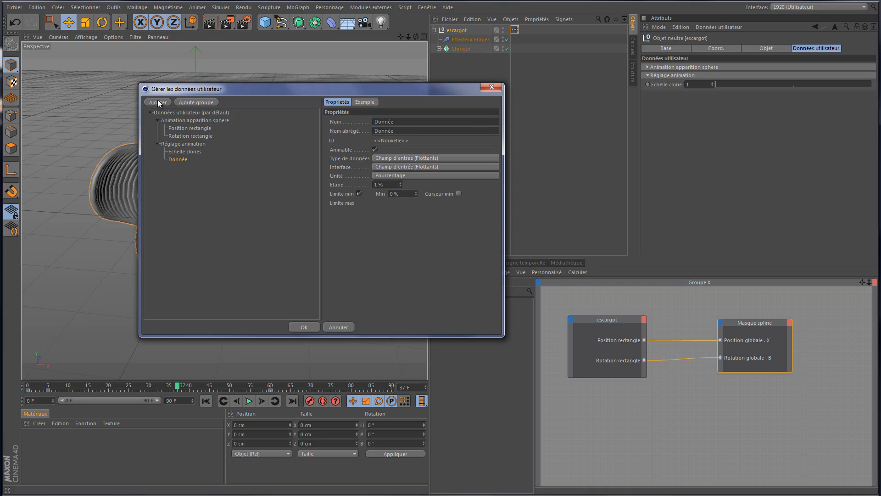
click(409, 121)
text(Rotat)
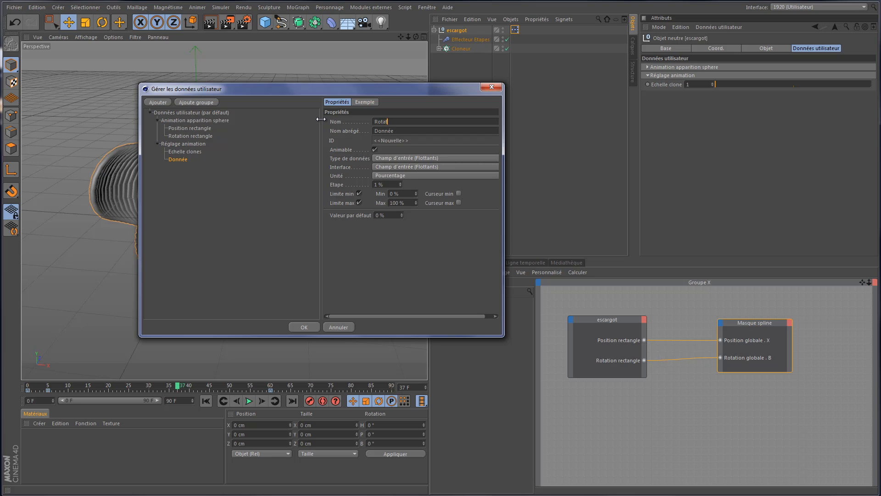
text(ion X)
key(Tab)
Set Rotation X's unit to Degré, its limits to -1000° and 1000°, and its interface to Curseur et champ d'entrée (Flottants)
click(414, 175)
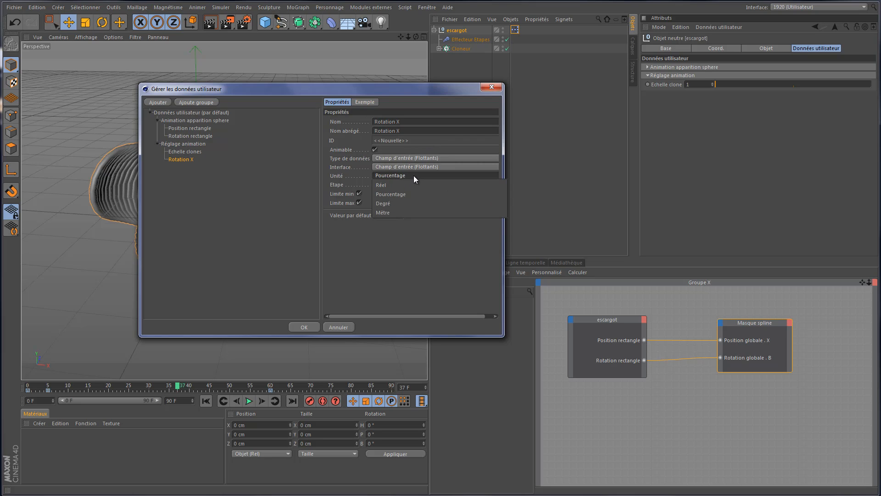
click(410, 199)
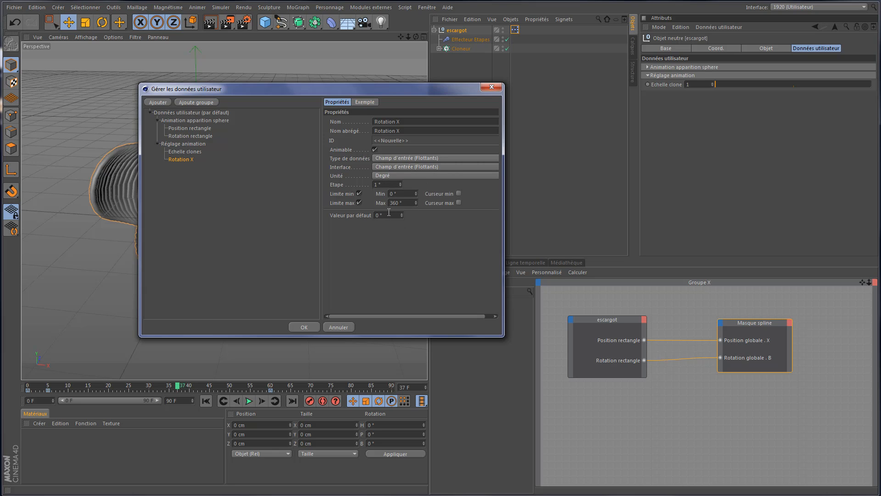
key(BackSpace)
key(BackSpace)
text(-1000)
key(Tab)
double_click(410, 202)
text(1000)
click(409, 168)
click(435, 189)
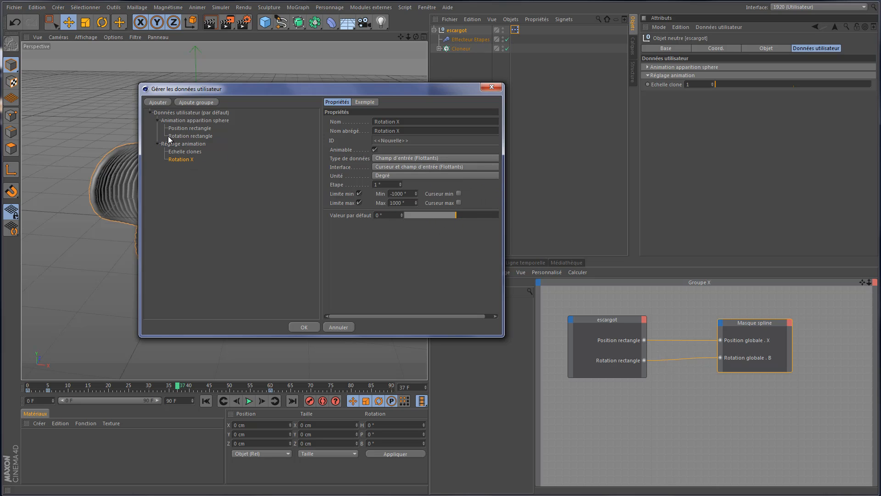
Duplicate the Rotation X entry twice within the Réglage animation group
mouse_move(185, 163)
mouse_down()
mouse_move(217, 160)
mouse_move(200, 167)
mouse_up()
drag(189, 159, 191, 163)
ctrl+drag(193, 167, 195, 171)
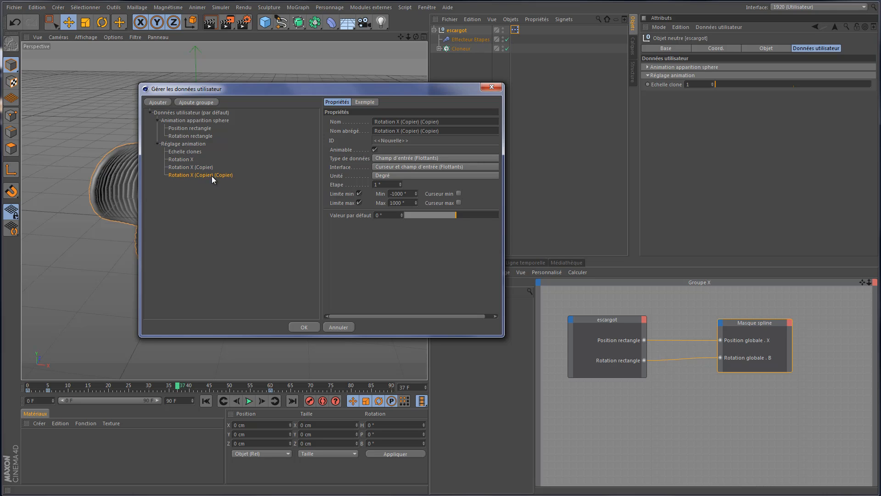
Rename the first copy of Rotation X as "Rotation Y"
click(205, 167)
drag(396, 124, 459, 114)
key(BackSpace)
text(Y)
key(Return)
Rename the second copy of Rotation X as "Rotation Z"
click(206, 175)
drag(393, 123, 494, 120)
key(BackSpace)
text(Z)
key(Tab)
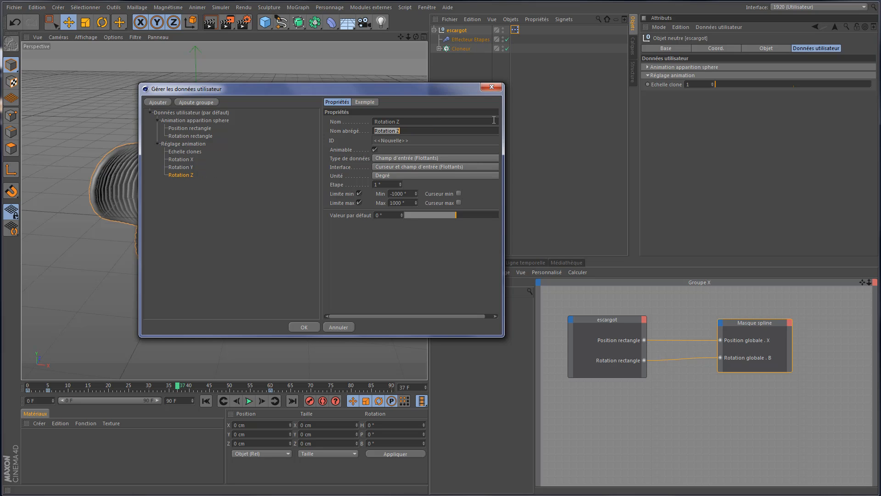
Add a user data entry named "Décalage clones" inside the Réglage animation group
click(187, 143)
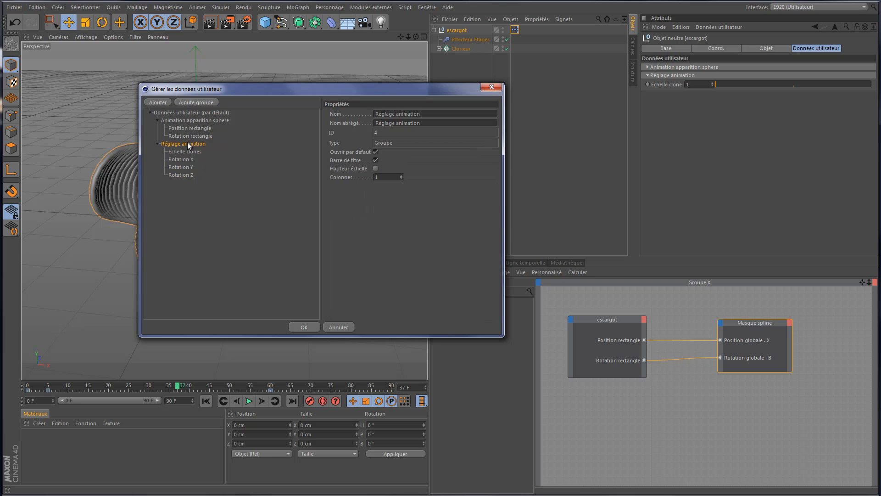
click(157, 102)
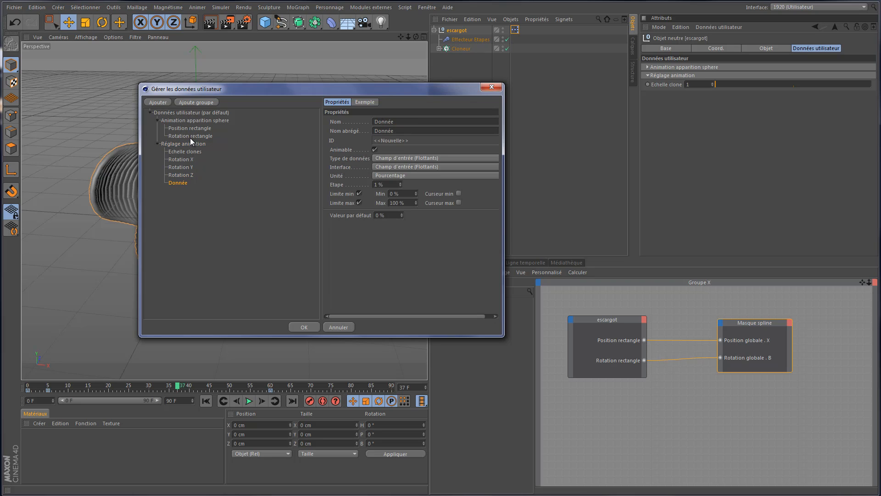
double_click(406, 122)
text(Décalage clones)
key(Tab)
click(197, 182)
Set the data type of Décalage clones to Temps and accept the user data changes
click(425, 177)
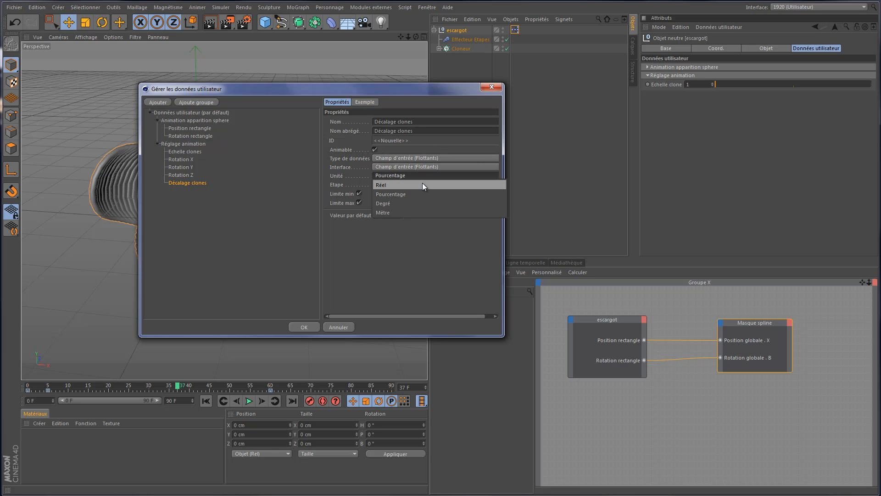
click(430, 174)
click(433, 156)
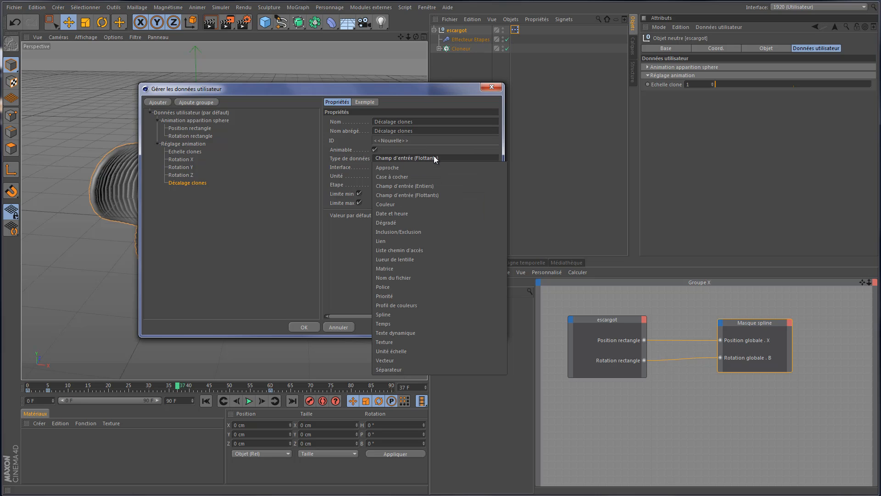
click(435, 329)
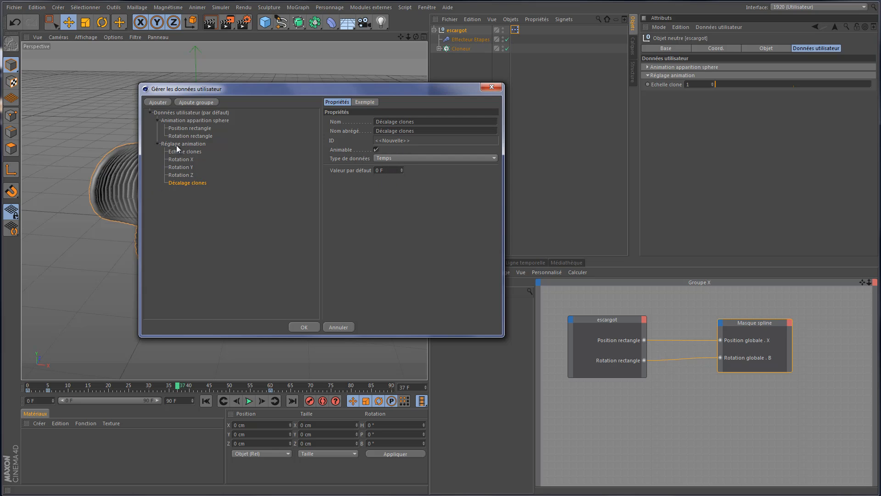
click(315, 326)
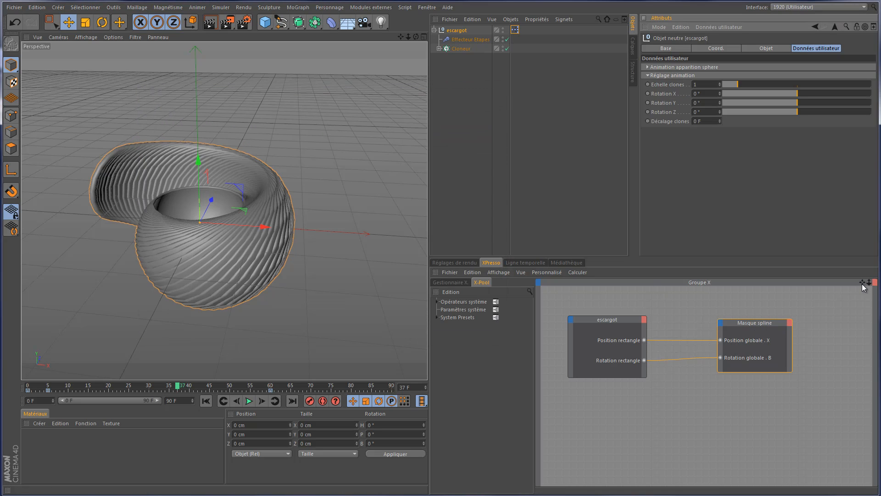
Add a second escargot node in an empty area of the XPresso graph and widen it
drag(862, 283, 864, 197)
drag(537, 278, 535, 277)
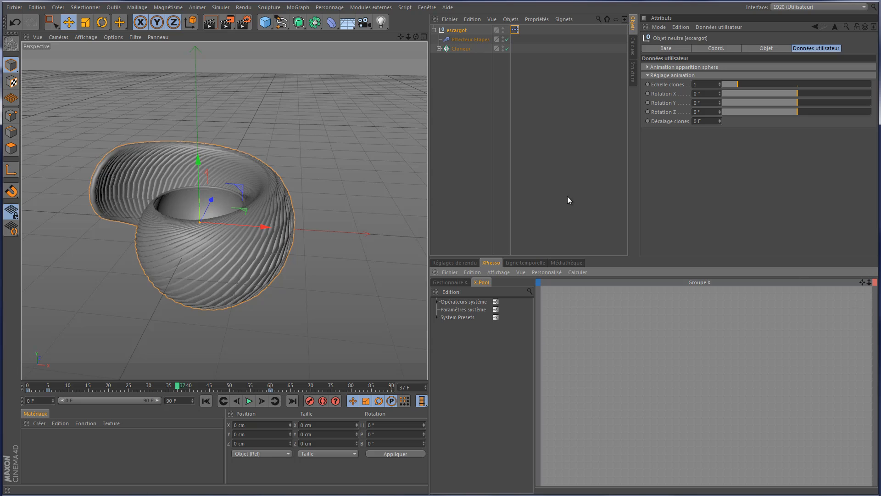
drag(456, 31, 591, 411)
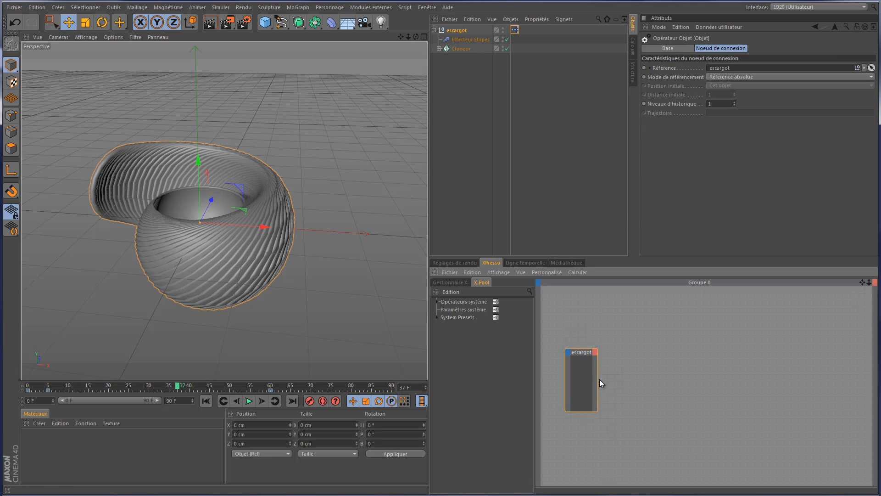
drag(597, 380, 655, 374)
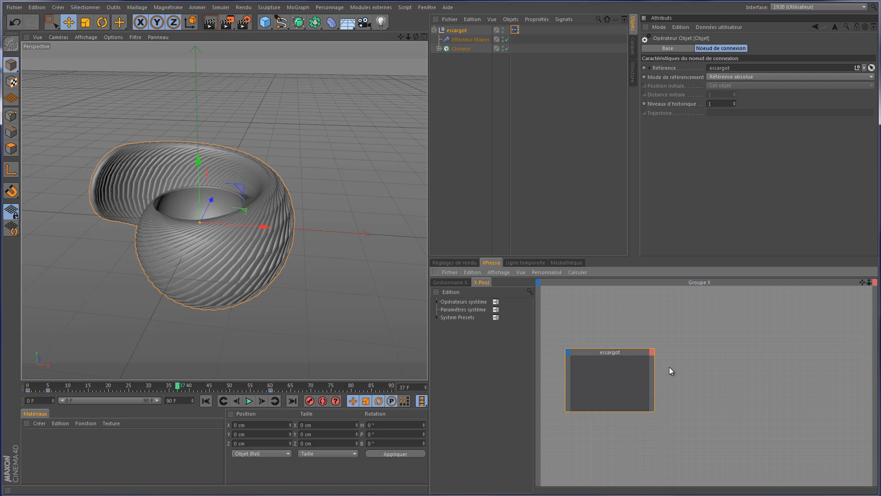
Add Décalage clones and Echelle clones as output ports on the new escargot node
click(652, 352)
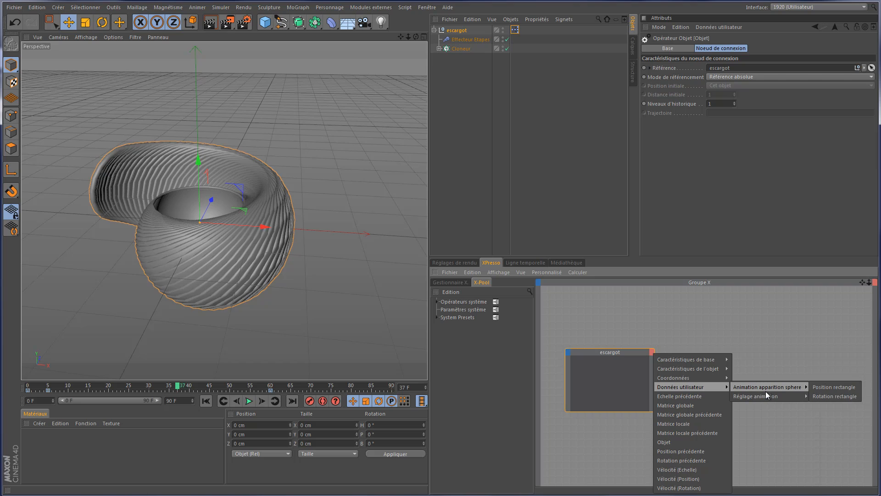
mouse_move(791, 398)
click(830, 398)
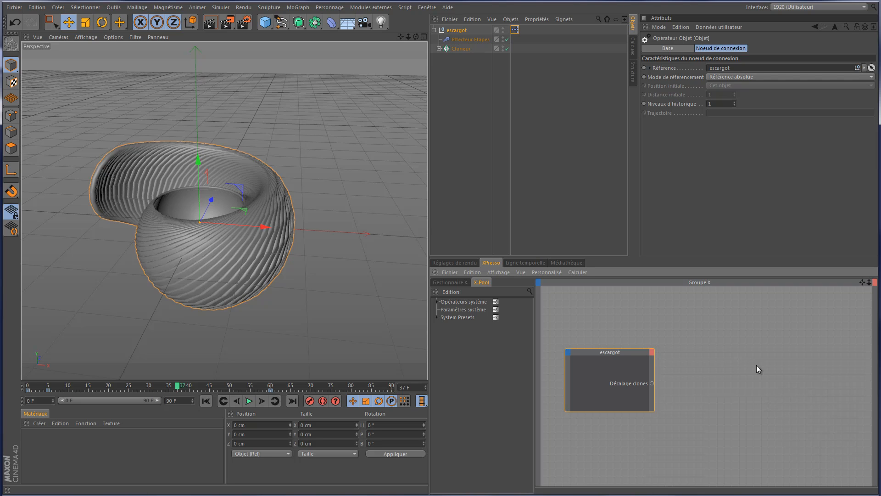
click(651, 352)
mouse_move(725, 387)
mouse_move(764, 394)
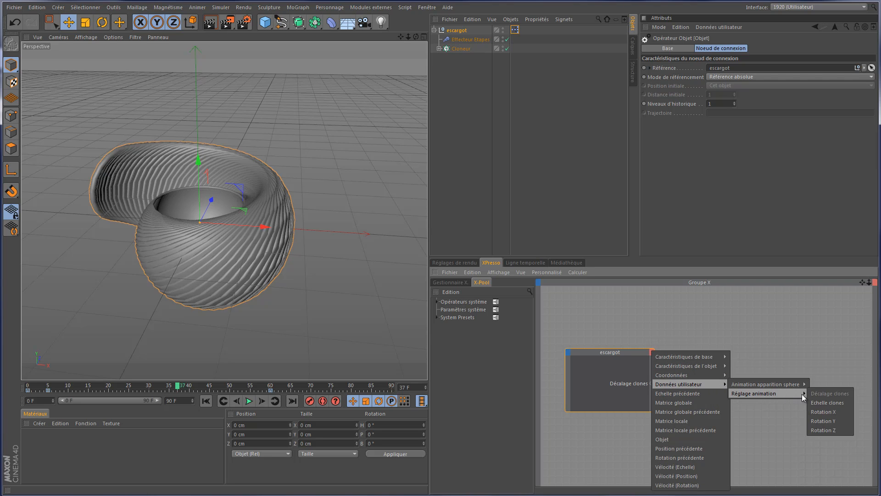
click(831, 403)
Add Rotation X and Rotation Y as output ports on the new escargot node
click(652, 352)
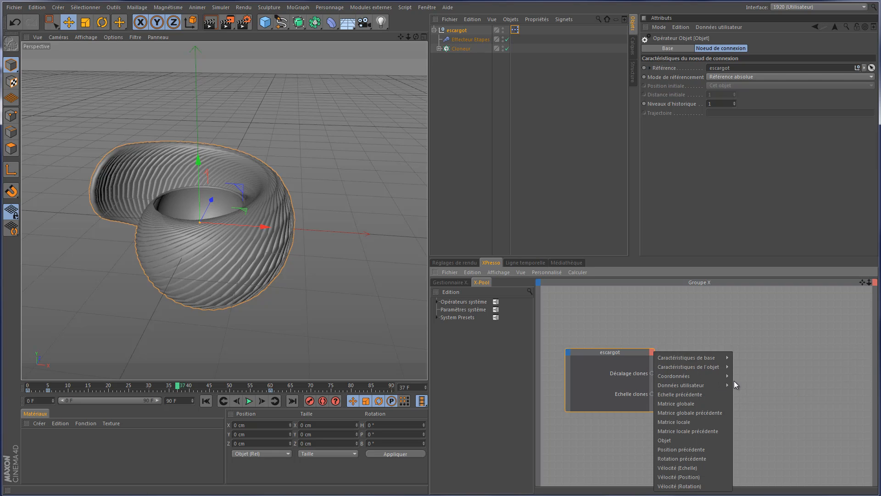
mouse_move(723, 386)
mouse_move(771, 394)
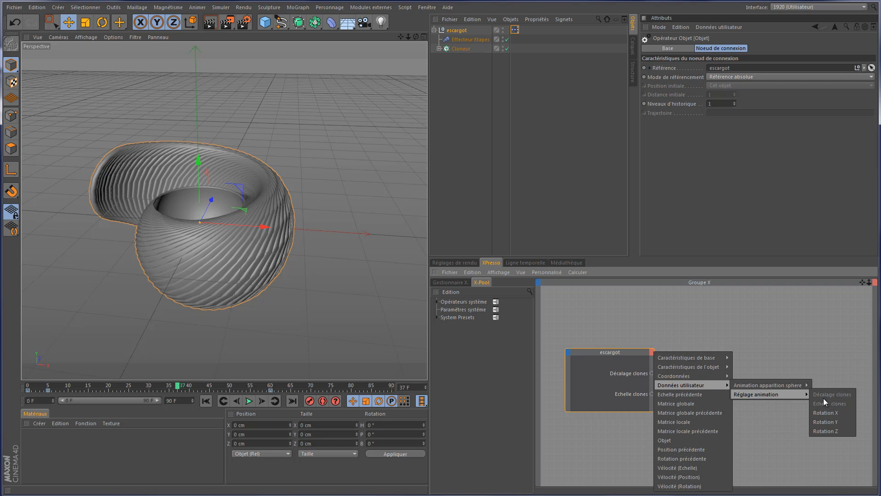
click(824, 412)
click(651, 351)
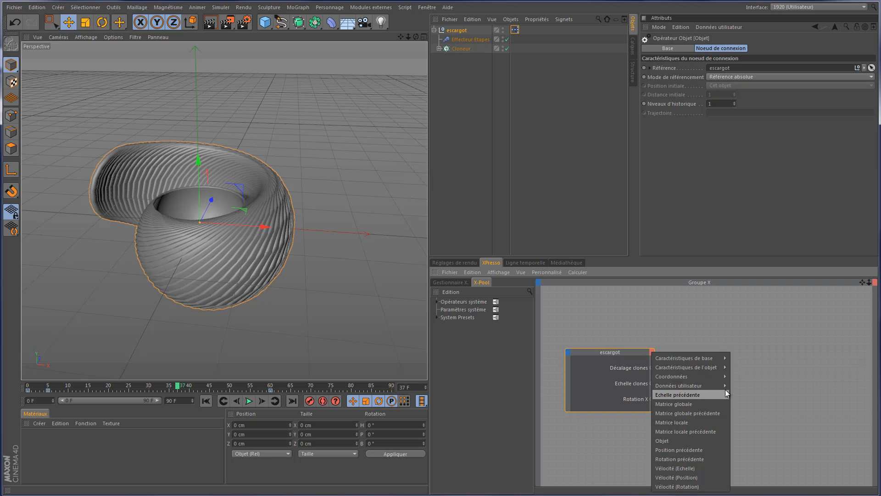
mouse_move(723, 386)
mouse_move(762, 395)
click(832, 421)
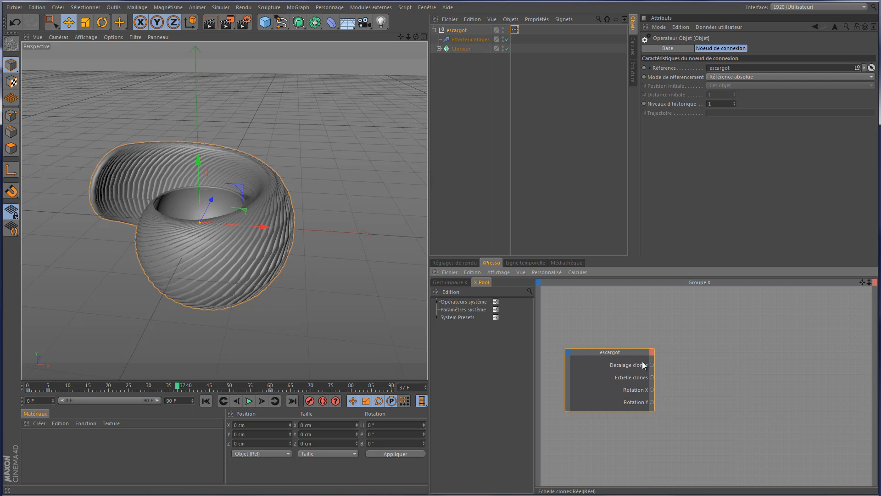
Add Rotation Z as an output port on the escargot node and move the node slightly up and left
click(652, 352)
mouse_move(724, 388)
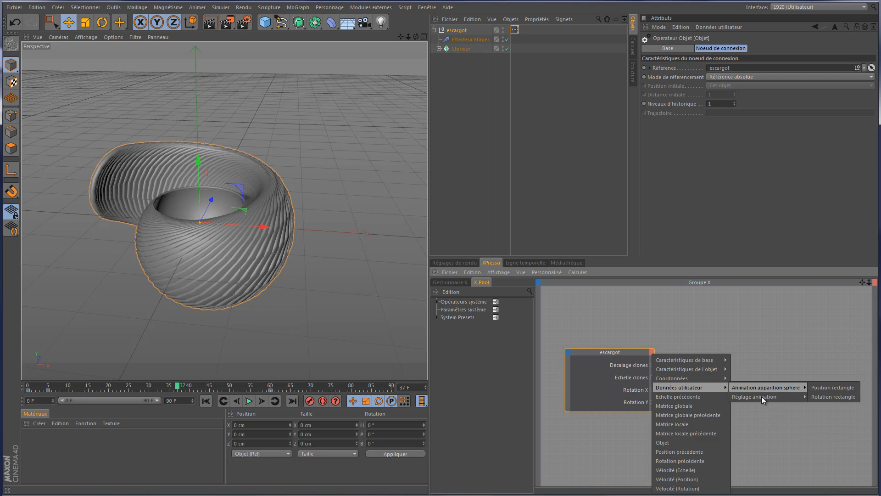
mouse_move(761, 395)
click(830, 432)
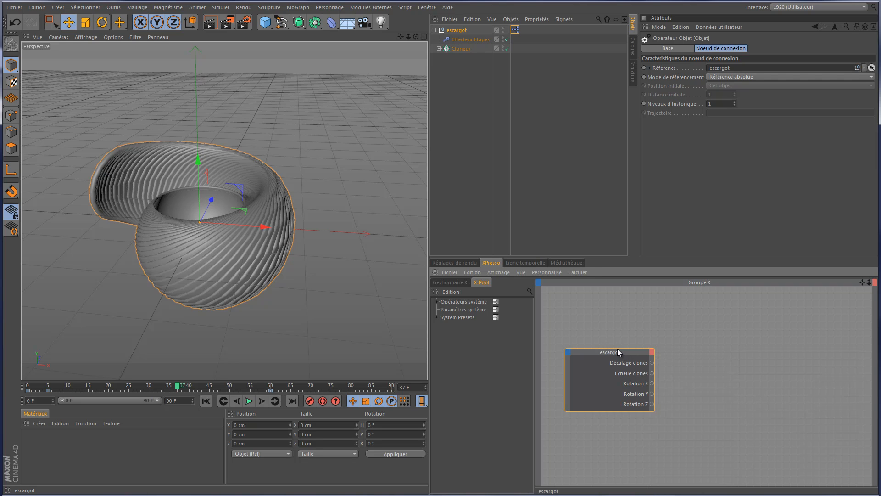
drag(620, 352, 609, 327)
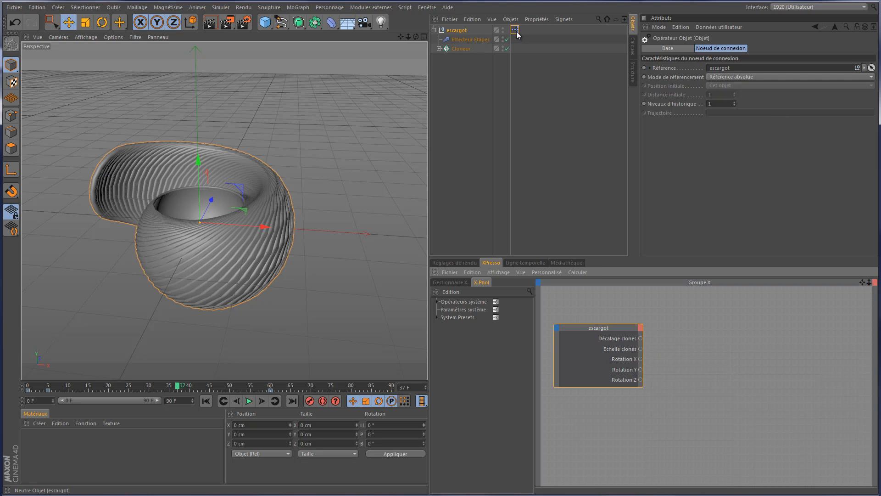
Add Effecteur Etapes as a taller XPresso node opposite the compacted escargot node, and display the effector's parameters
click(477, 40)
drag(483, 44, 781, 312)
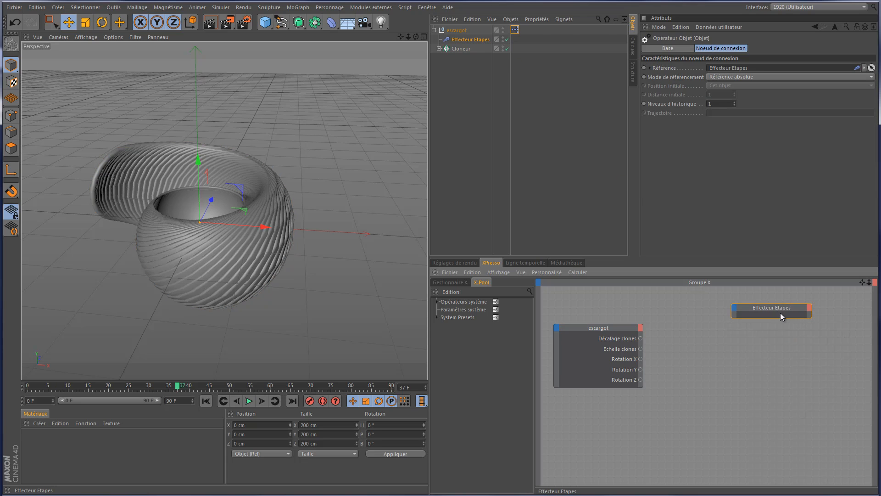
double_click(612, 329)
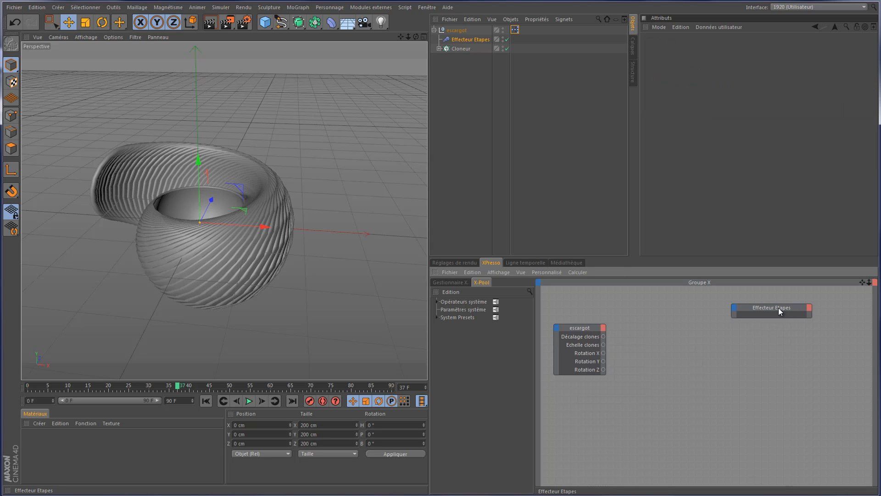
drag(778, 307, 777, 325)
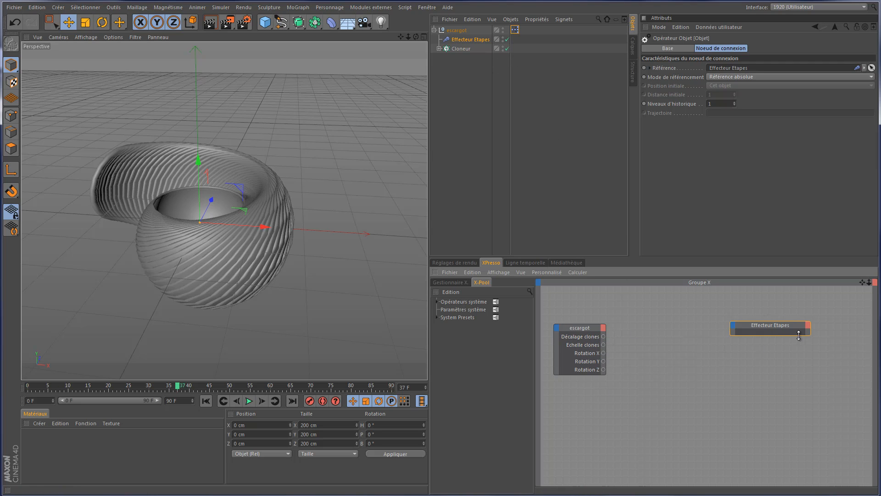
drag(778, 335, 779, 370)
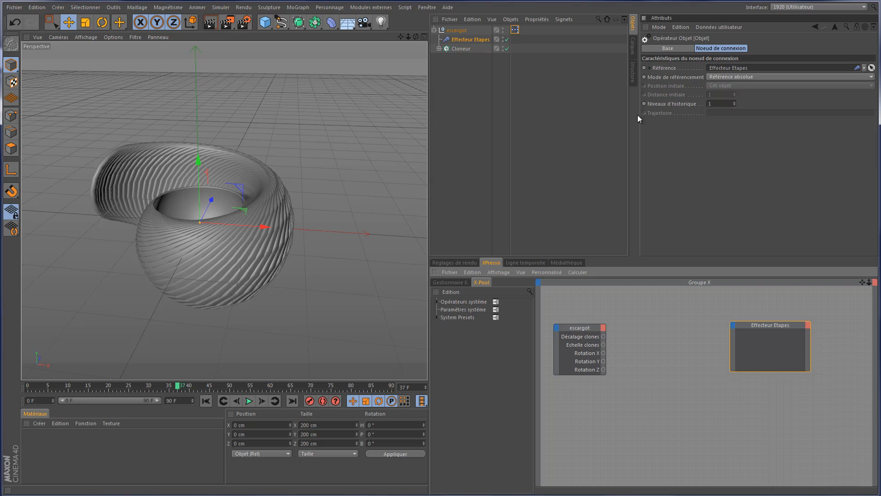
click(470, 40)
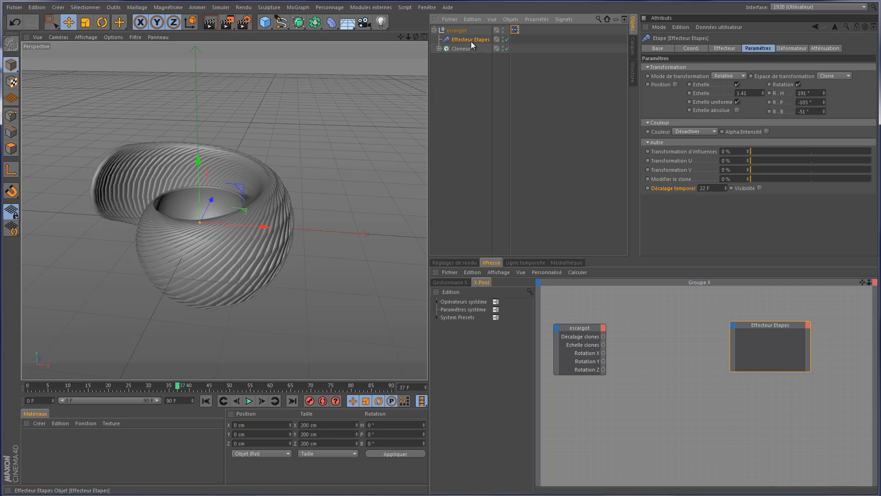
click(733, 324)
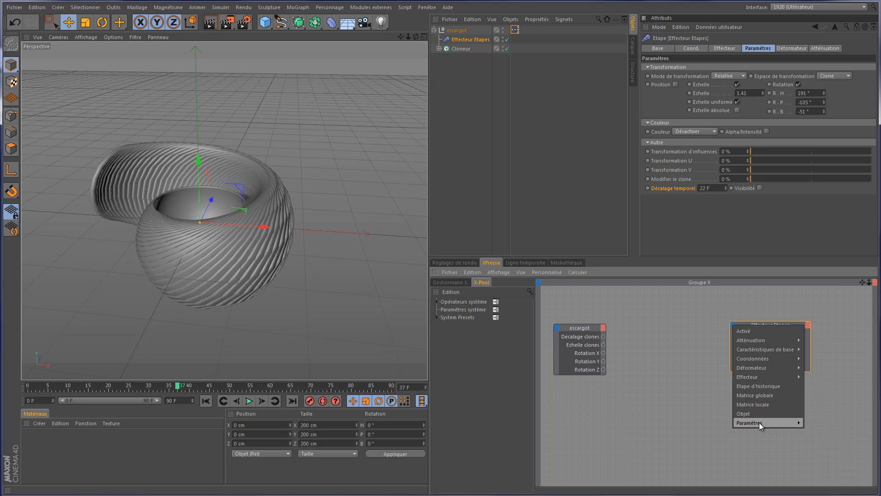
mouse_move(759, 423)
mouse_move(830, 422)
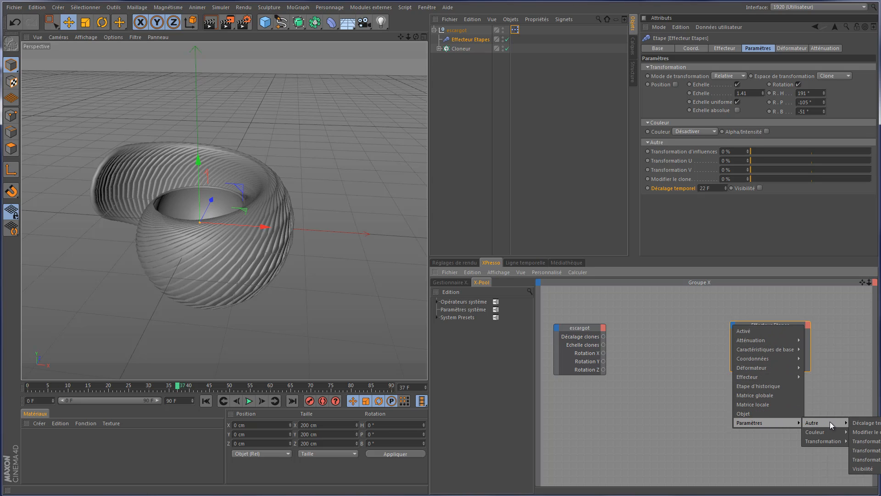
mouse_move(830, 440)
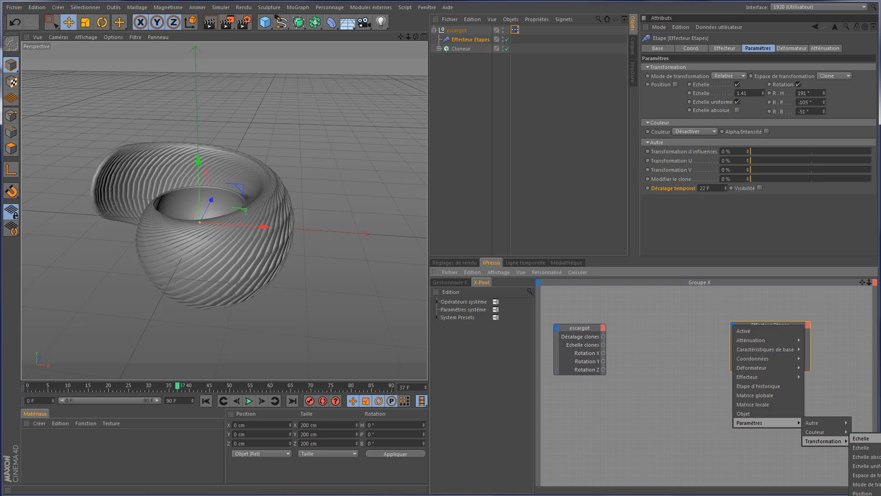
click(871, 448)
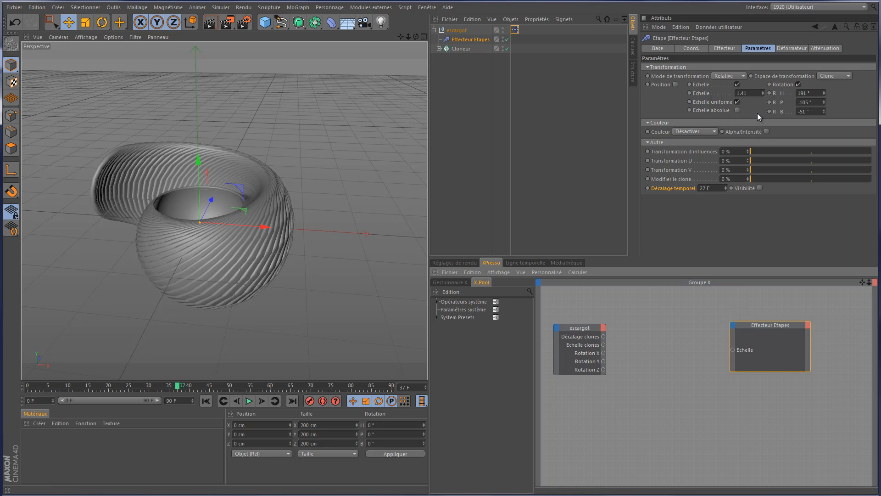
right_click(734, 350)
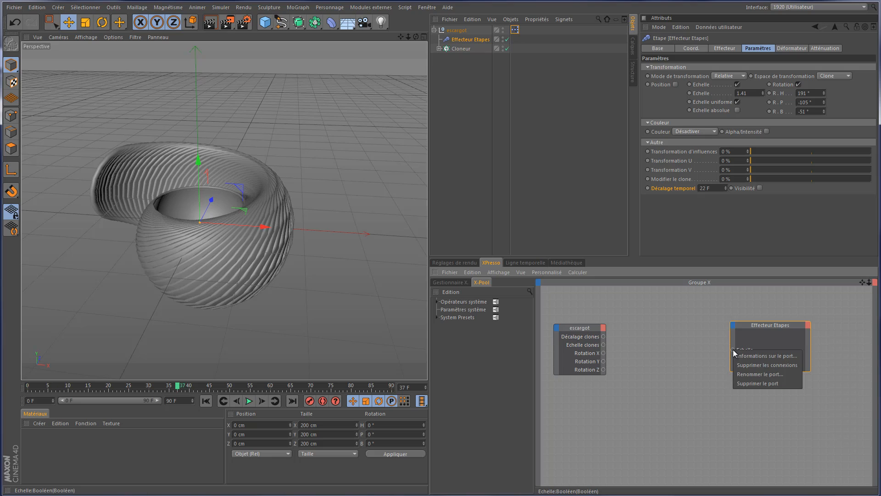
click(762, 383)
Add the real-valued Echelle and R . H transformation parameters as input ports on the Effecteur Etapes node
click(734, 325)
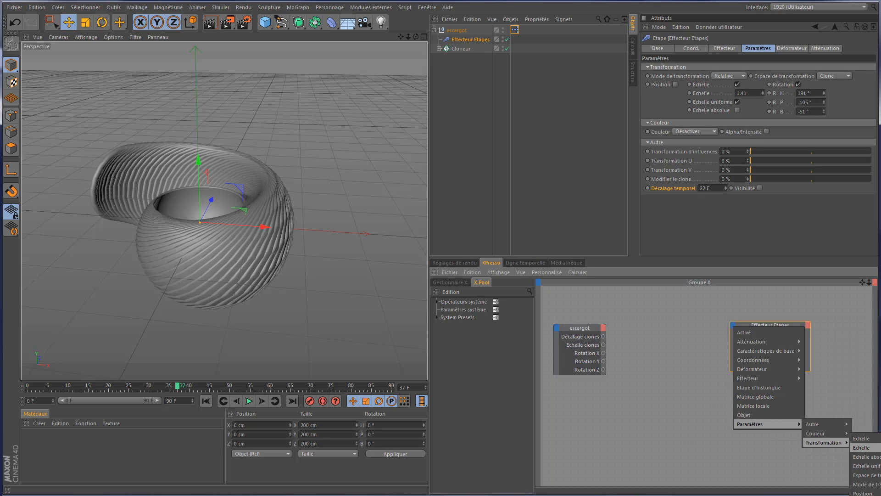
click(878, 447)
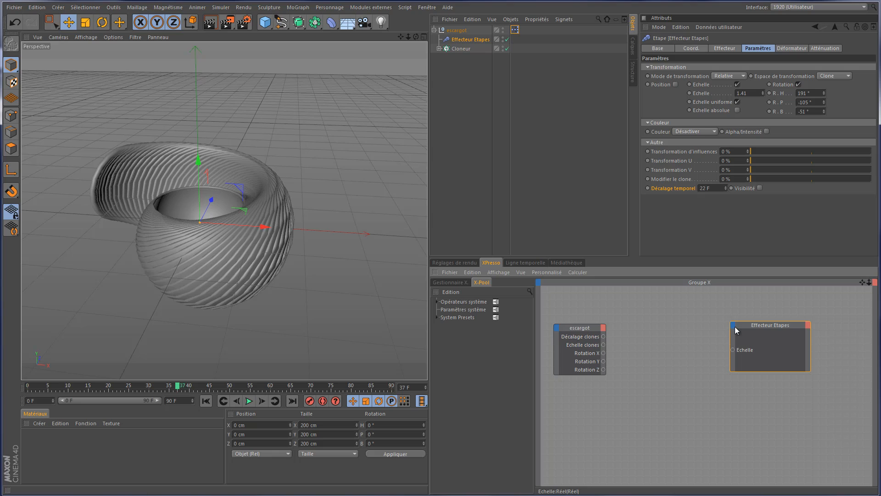
click(733, 324)
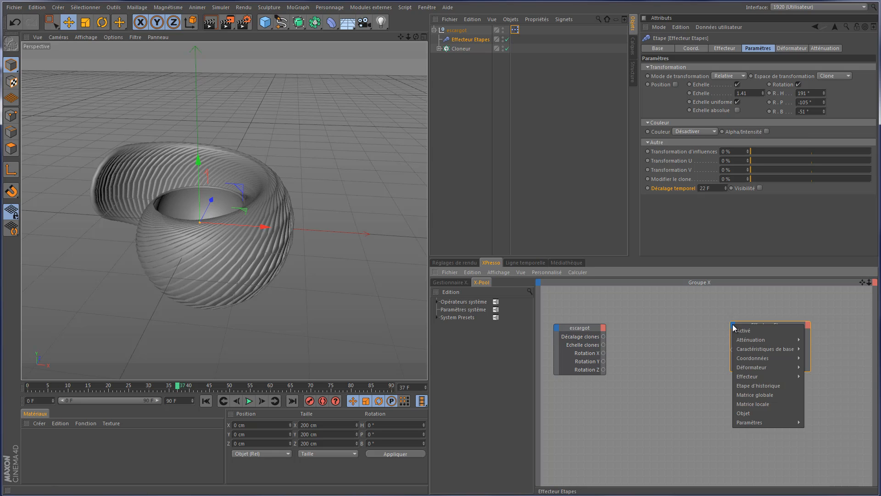
mouse_move(756, 352)
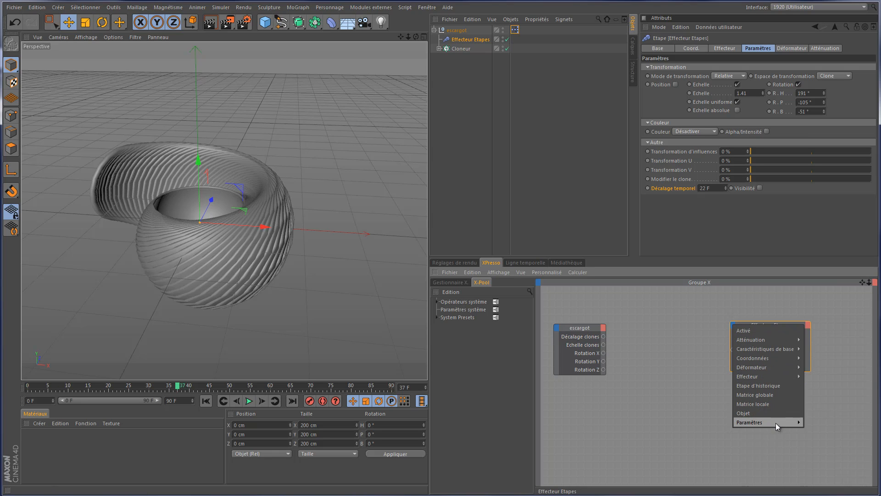
mouse_move(776, 422)
mouse_move(827, 440)
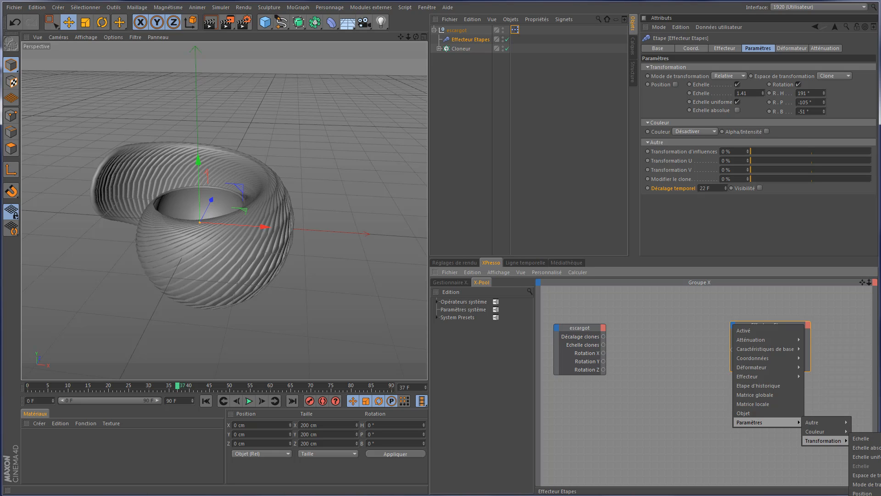
click(862, 494)
click(733, 328)
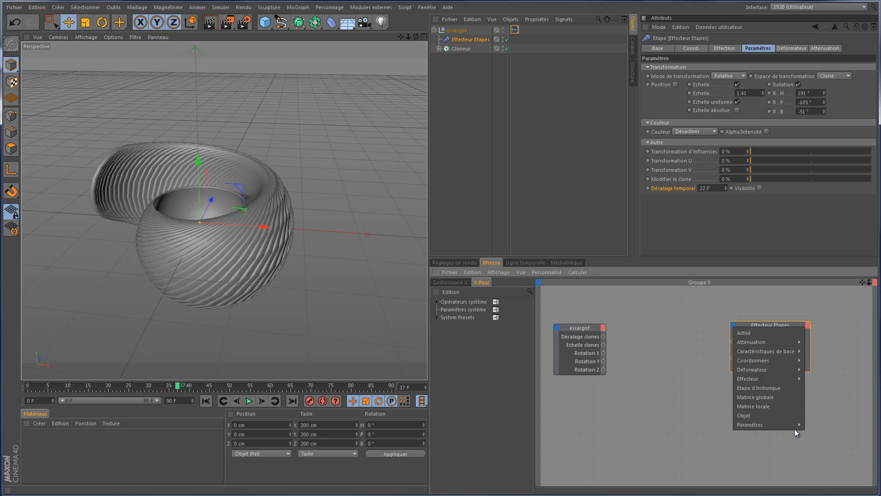
mouse_move(792, 424)
mouse_move(826, 443)
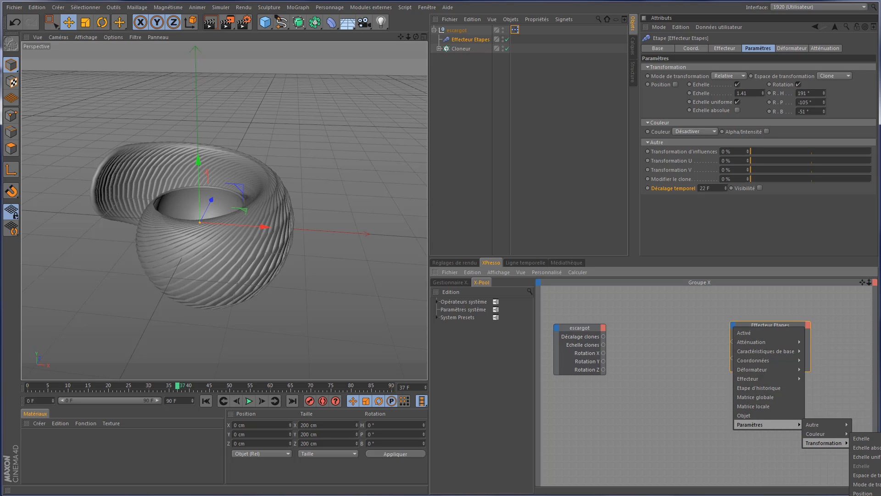
click(437, 274)
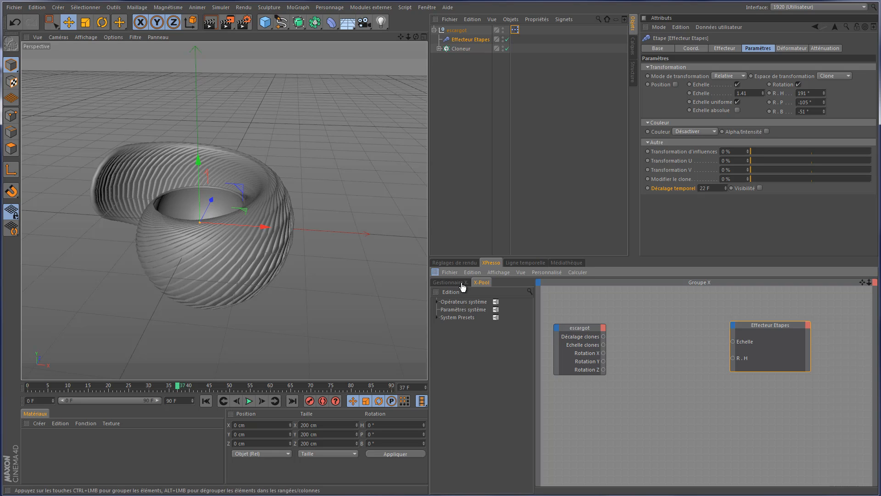
Undock the XPresso editor into a floating window over the viewport and enlarge it to show both nodes
alt+click(435, 273)
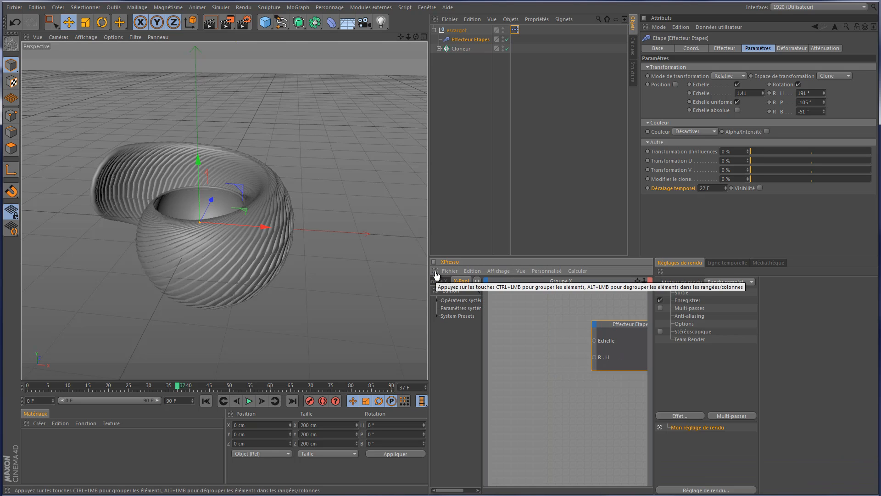
click(435, 271)
click(462, 281)
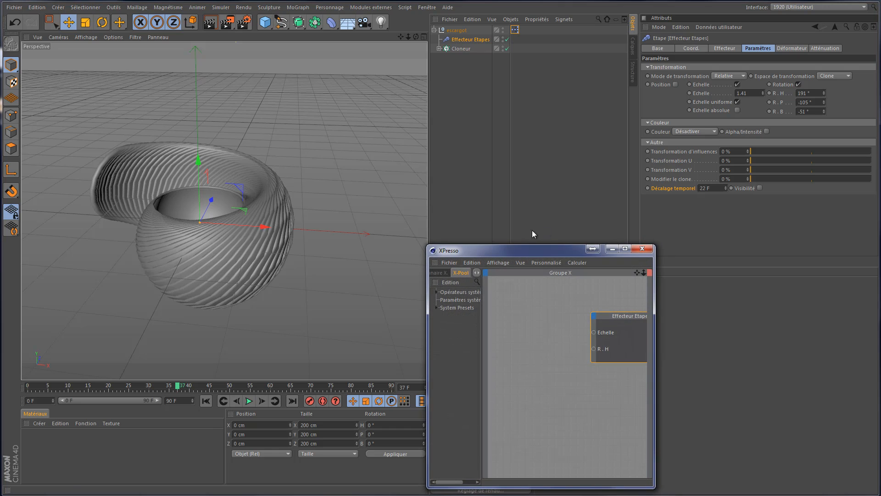
drag(523, 251, 215, 115)
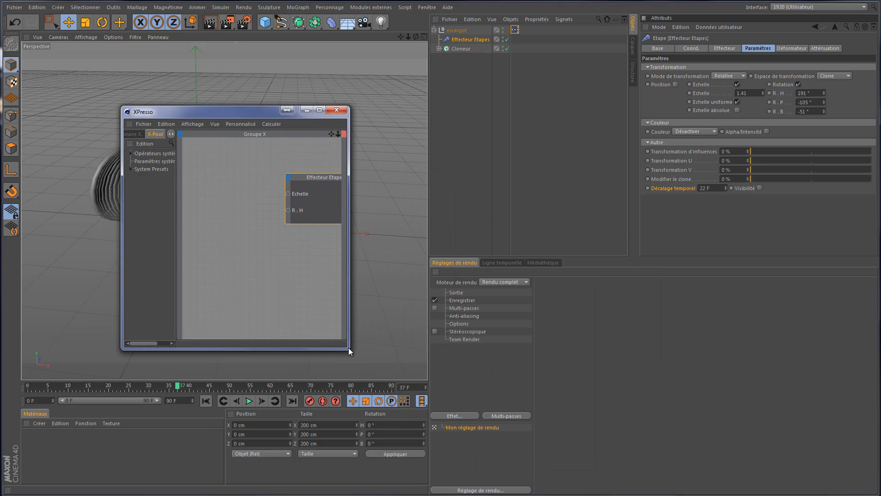
drag(349, 348, 739, 403)
Add R . P and R . B as input ports on the Effecteur Etapes node
click(529, 205)
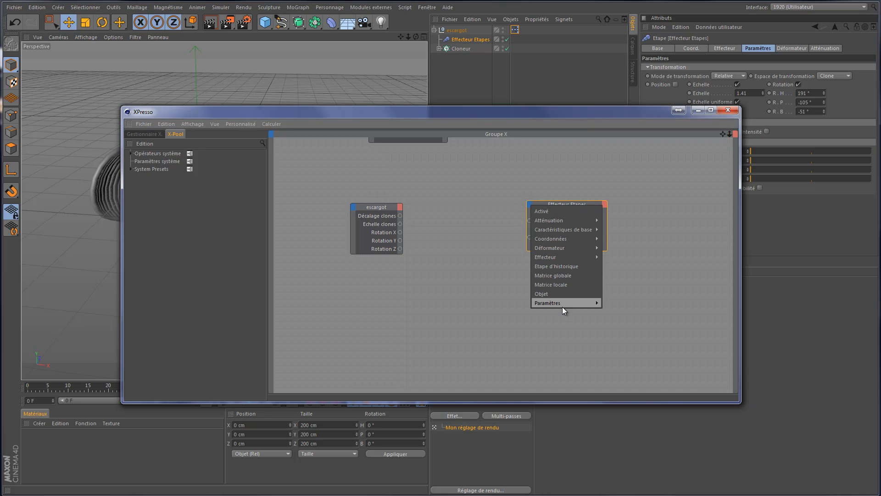
mouse_move(562, 304)
mouse_move(627, 320)
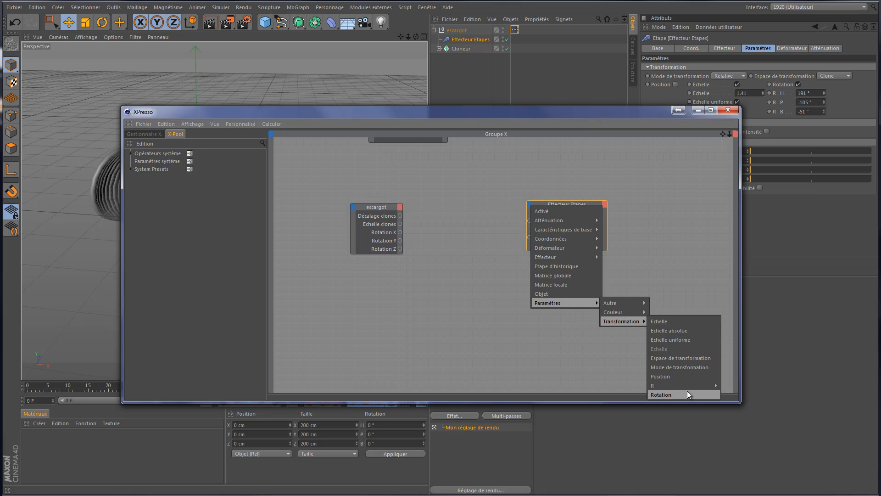
mouse_move(719, 386)
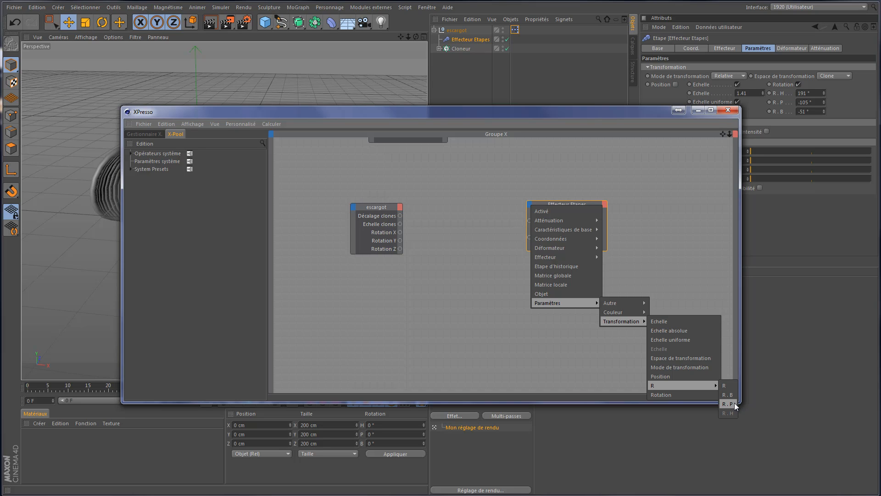
click(730, 404)
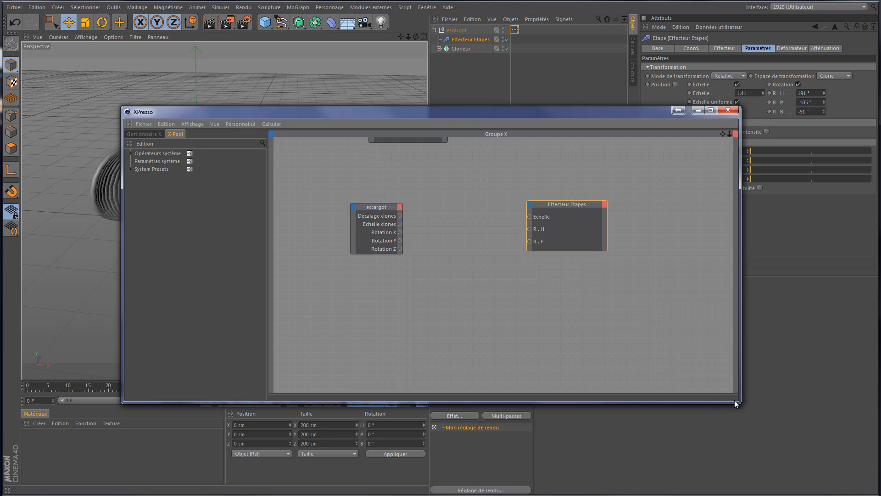
click(528, 204)
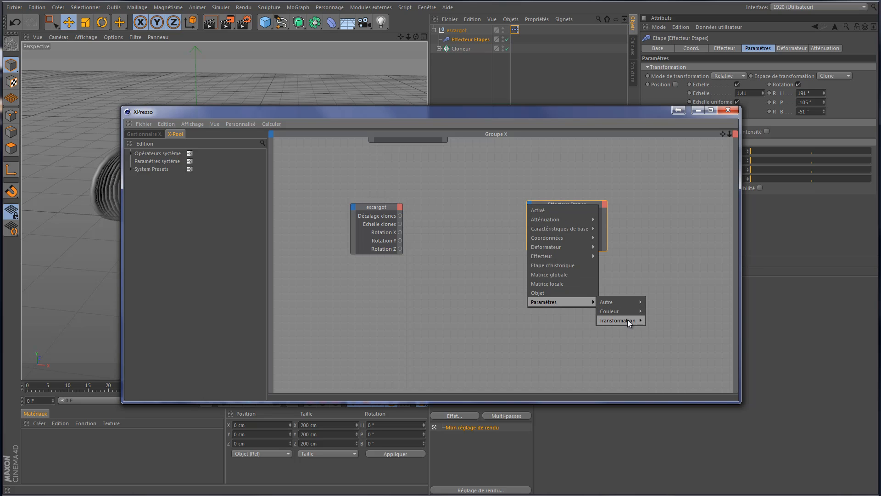
mouse_move(691, 386)
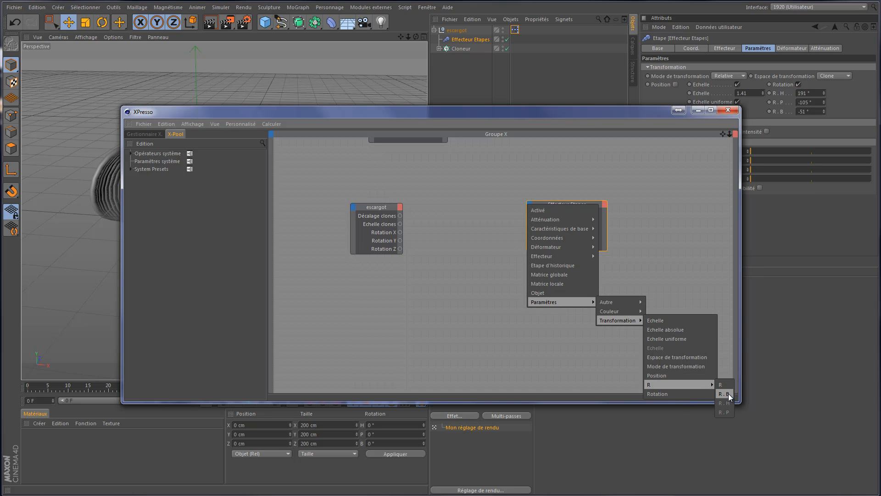
click(729, 395)
click(531, 205)
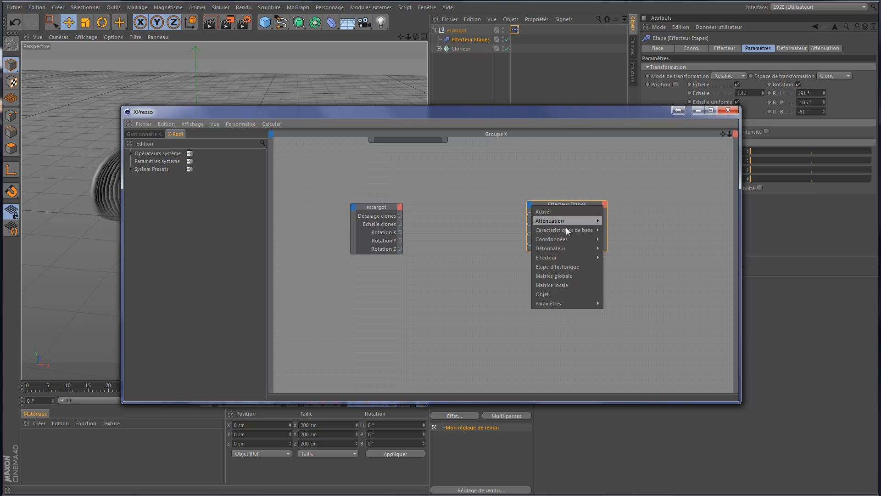
mouse_move(577, 306)
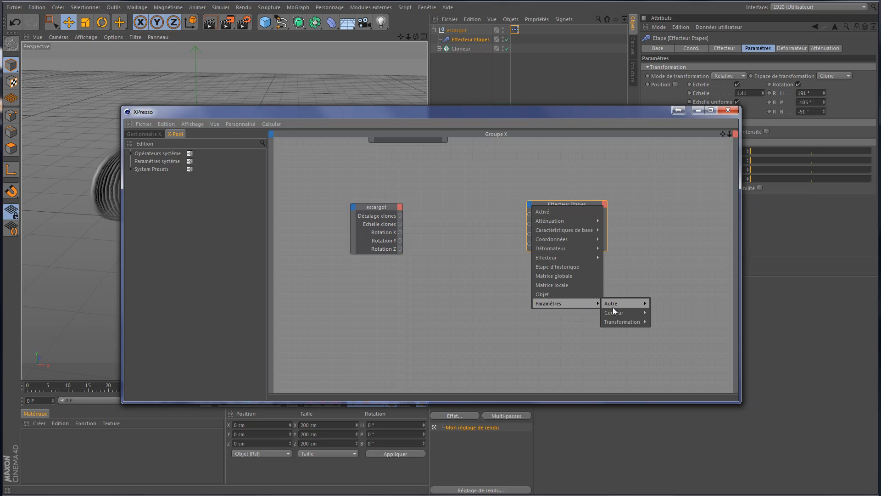
mouse_move(616, 321)
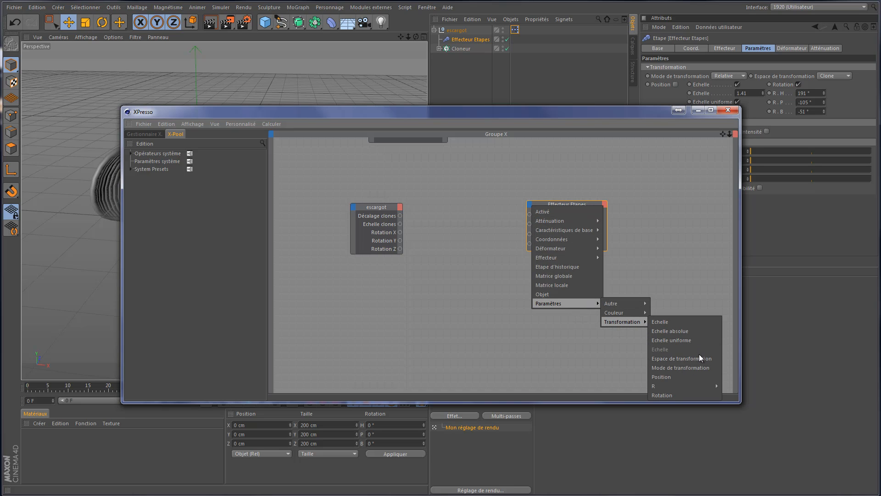
click(748, 232)
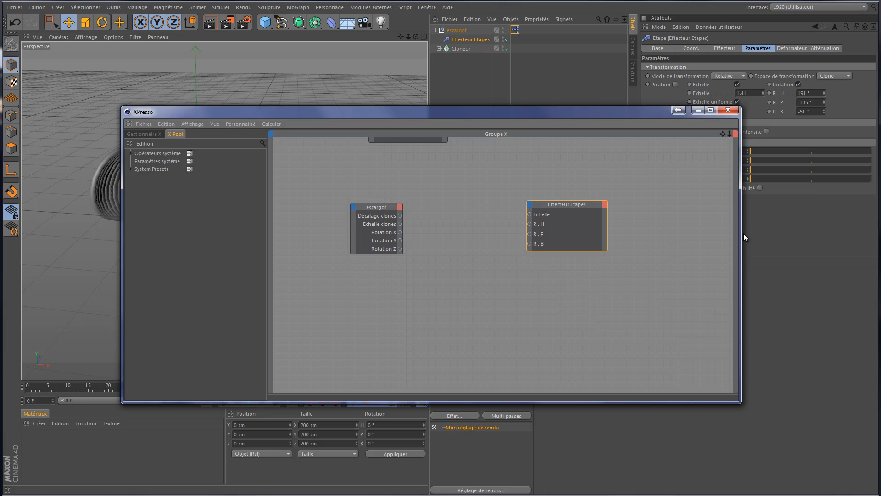
Narrow the floating XPresso window so it uncovers the step effector's parameters
drag(739, 233, 597, 220)
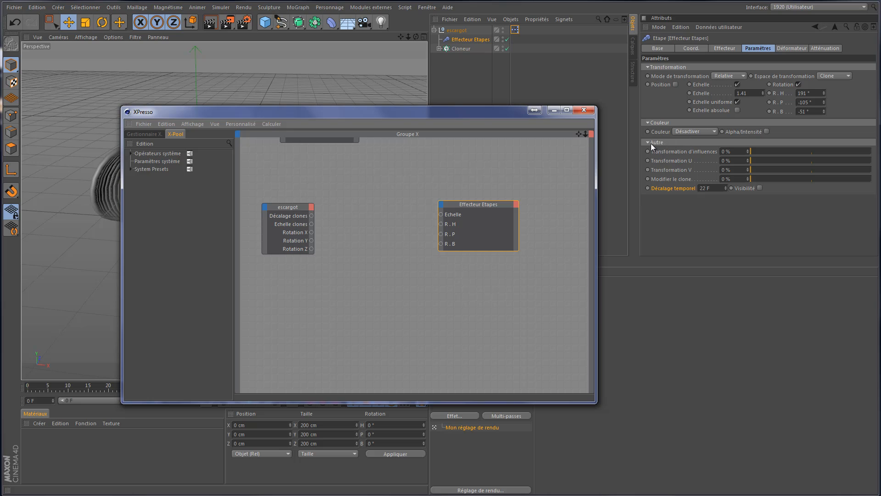
Add Décalage temporel as an input port on the Effecteur Etapes node and place it above the Echelle port
click(439, 205)
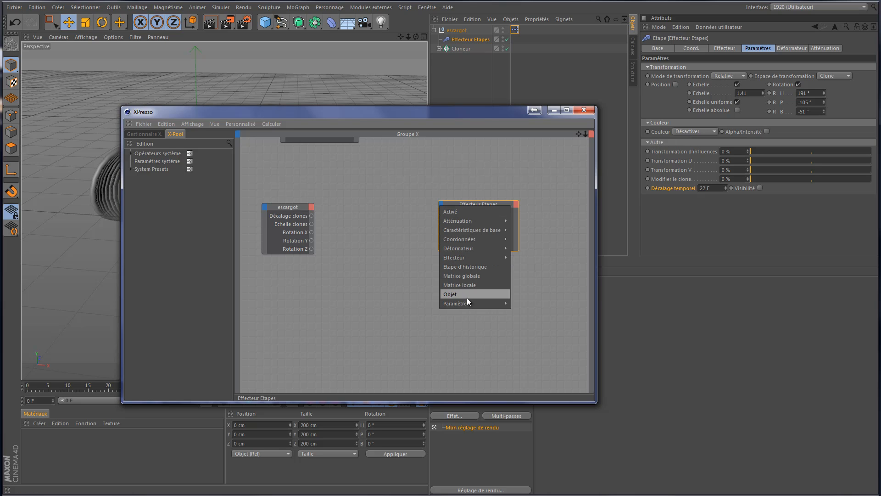
mouse_move(505, 303)
mouse_move(534, 303)
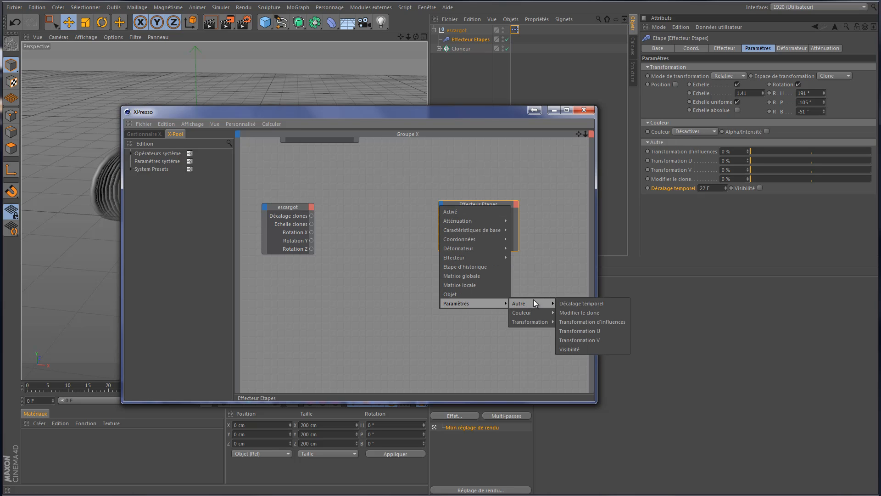
click(593, 305)
drag(463, 245, 456, 208)
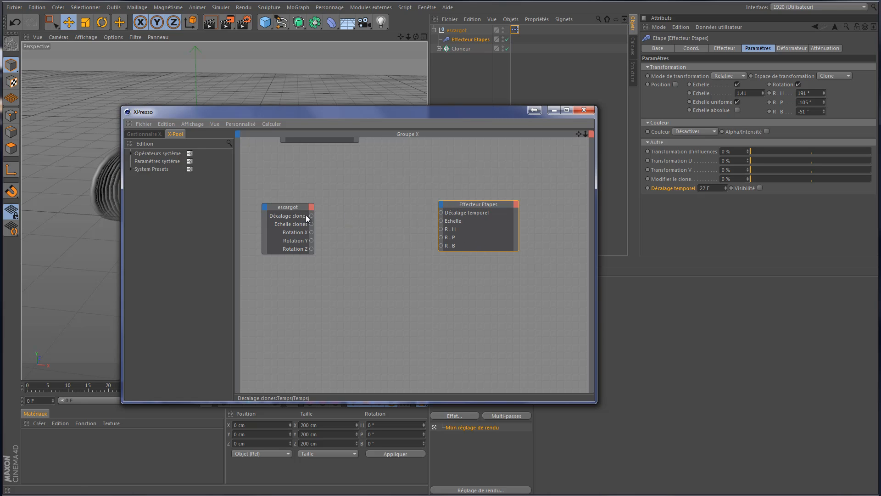
Connect Décalage clones to Décalage temporel and Echelle clones to Echelle, and shift the XPresso window to uncover the model
drag(311, 216, 441, 213)
drag(310, 224, 441, 221)
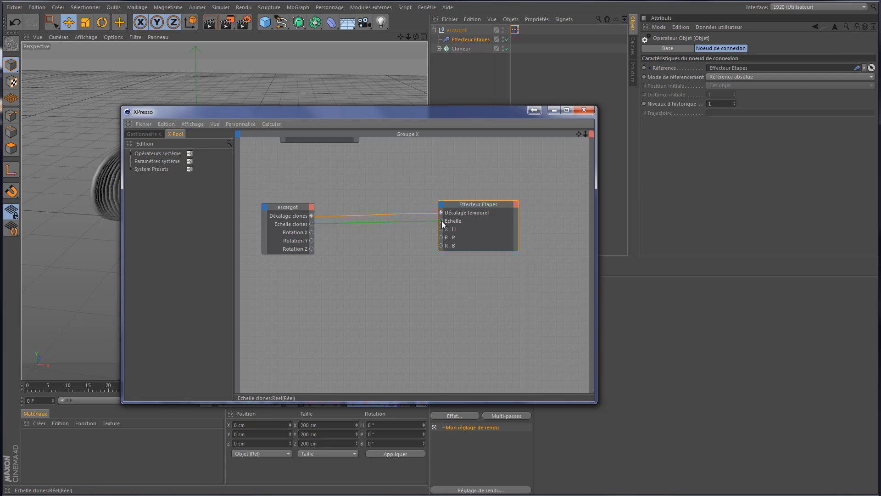
mouse_move(411, 114)
mouse_down()
mouse_move(619, 183)
mouse_move(681, 143)
mouse_move(575, 161)
mouse_move(540, 192)
mouse_move(574, 187)
mouse_up()
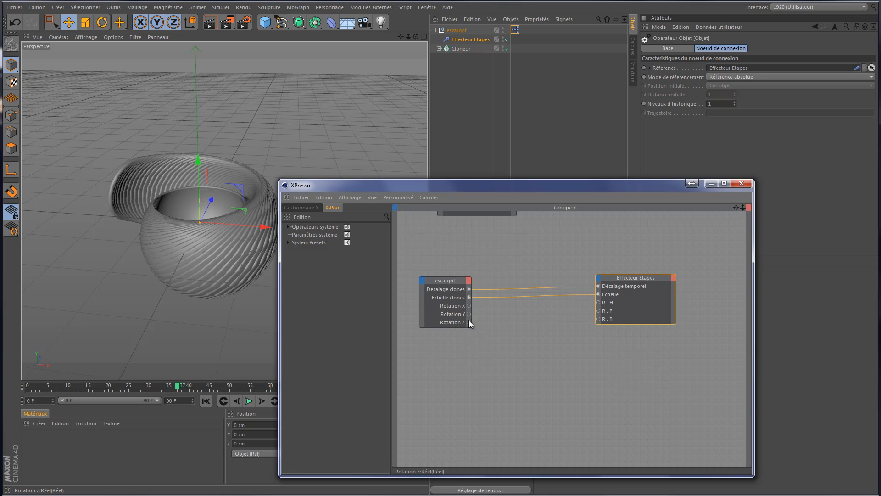
Connect Rotation Z to R . B, Rotation X to R . H and Rotation Y to R . P between the two nodes
drag(469, 321, 599, 319)
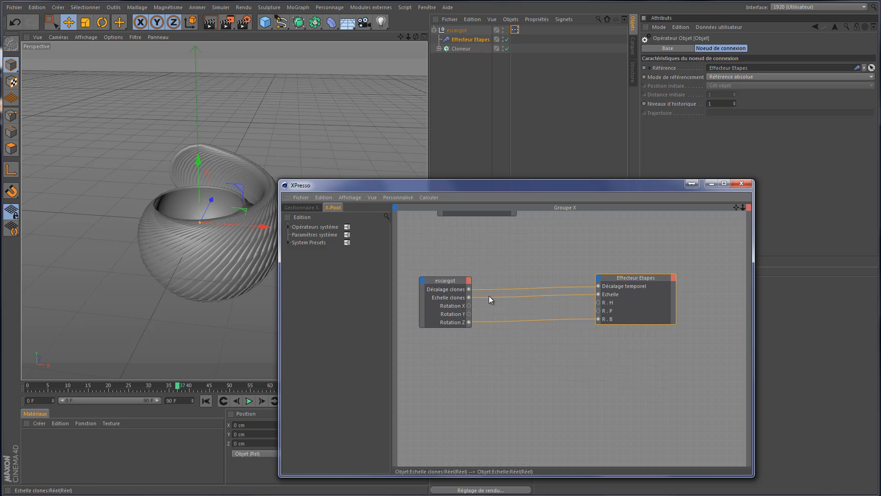
drag(469, 306, 599, 303)
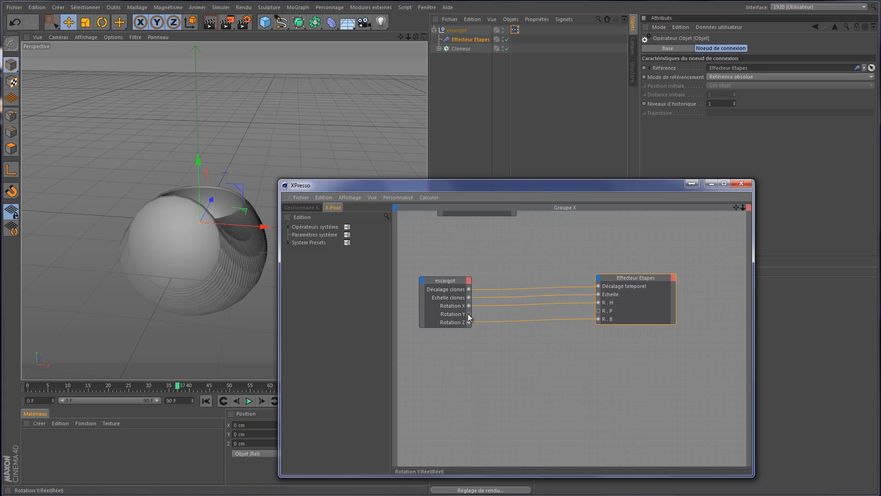
drag(470, 314, 597, 309)
drag(471, 314, 597, 310)
Move the XPresso window clear of the viewport and set the escargot null's Rotation X to about -58°
drag(553, 186, 689, 230)
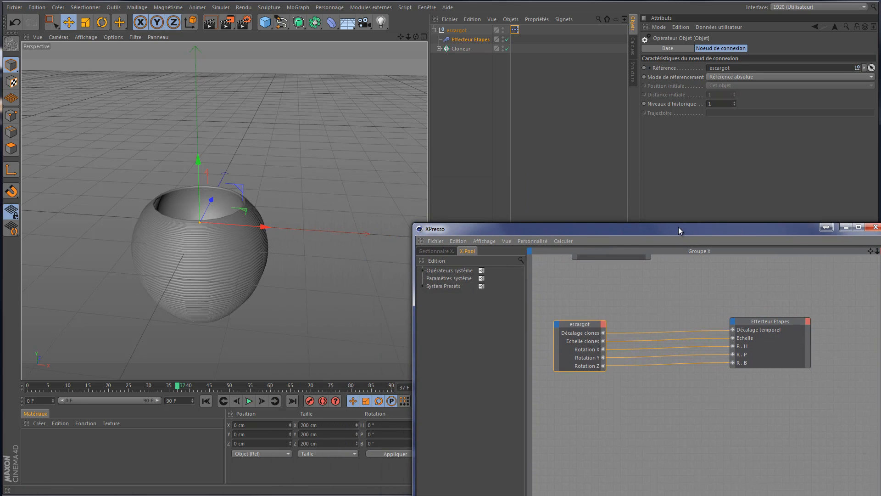
click(456, 30)
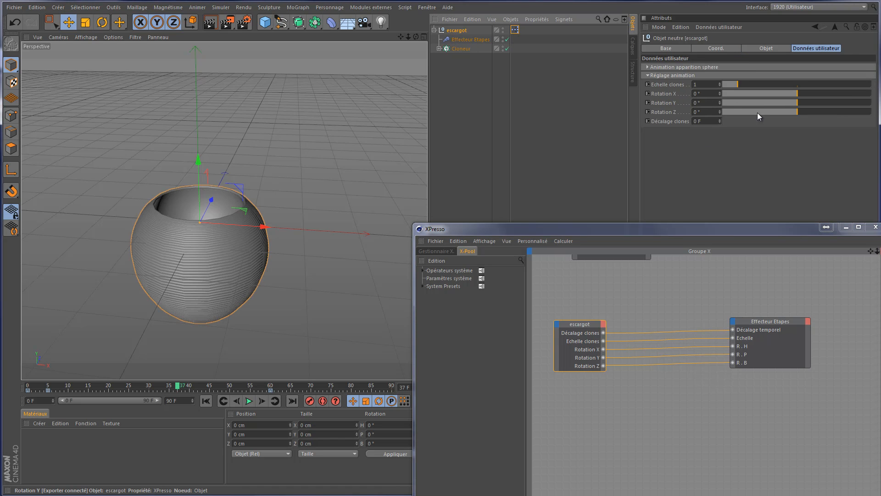
drag(797, 94, 793, 113)
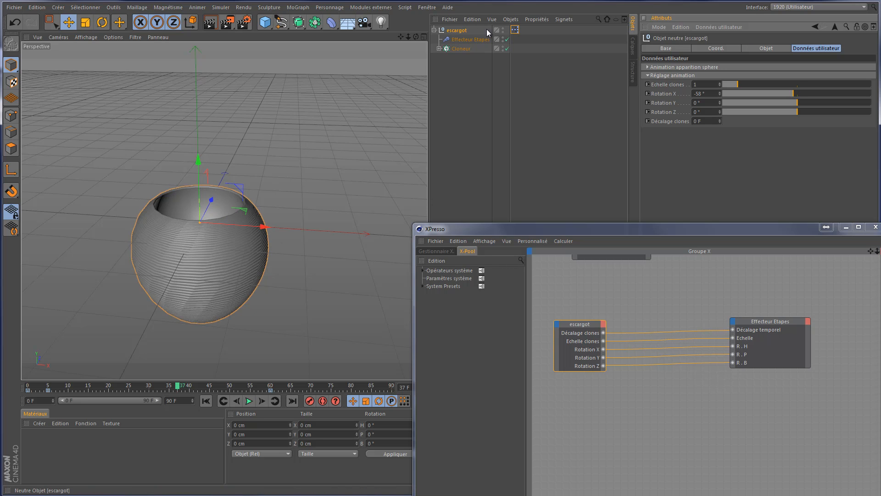
Reduce the Subdivision of the sphere lathe inside the Cloneur to 5 and set the escargot null's Rotation X to -175°
click(460, 48)
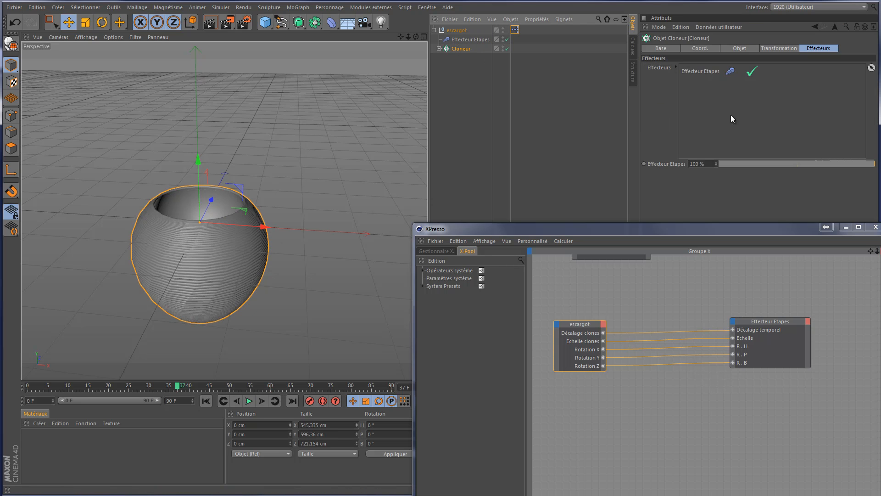
click(748, 48)
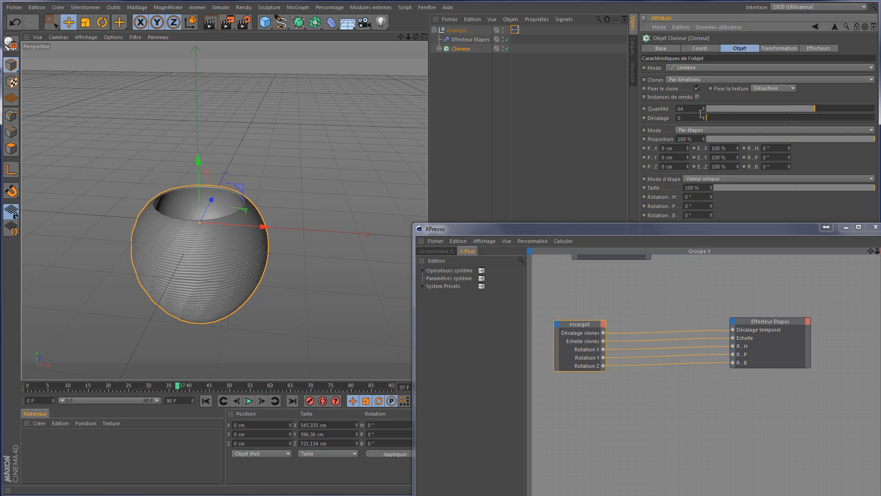
click(438, 48)
click(457, 58)
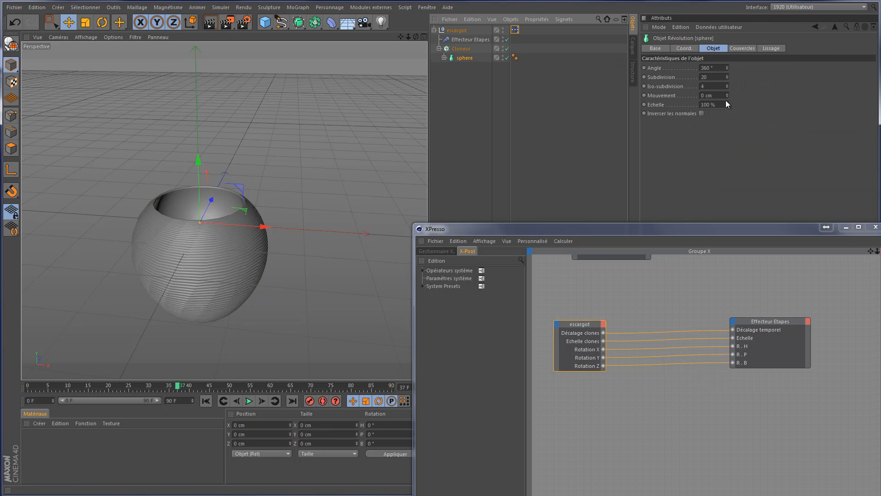
drag(726, 75, 726, 72)
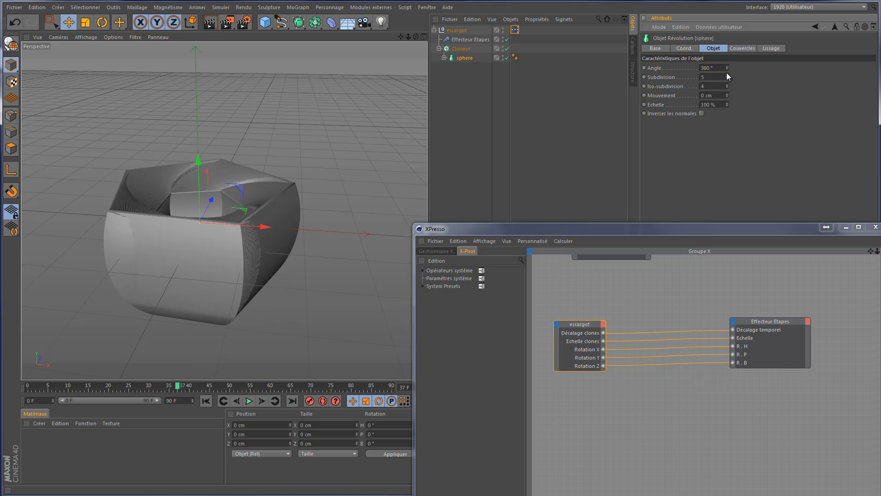
click(455, 30)
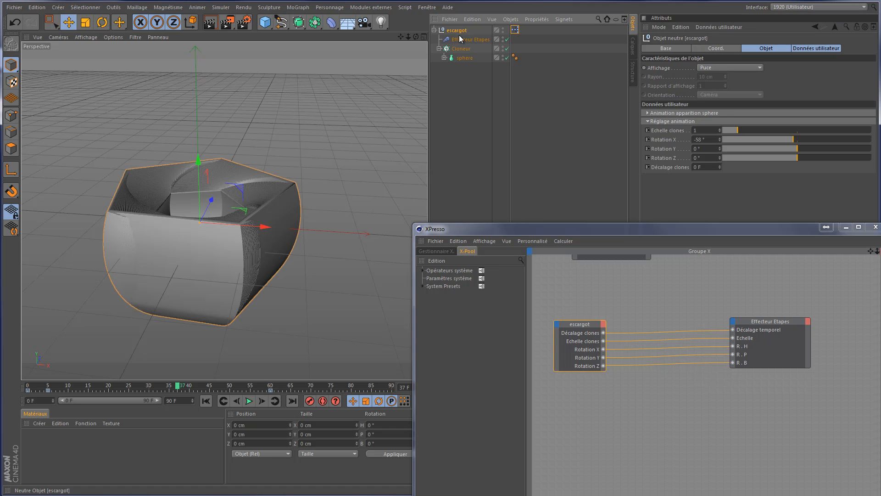
mouse_move(794, 142)
mouse_down()
mouse_move(819, 140)
mouse_move(767, 146)
mouse_move(784, 146)
mouse_up()
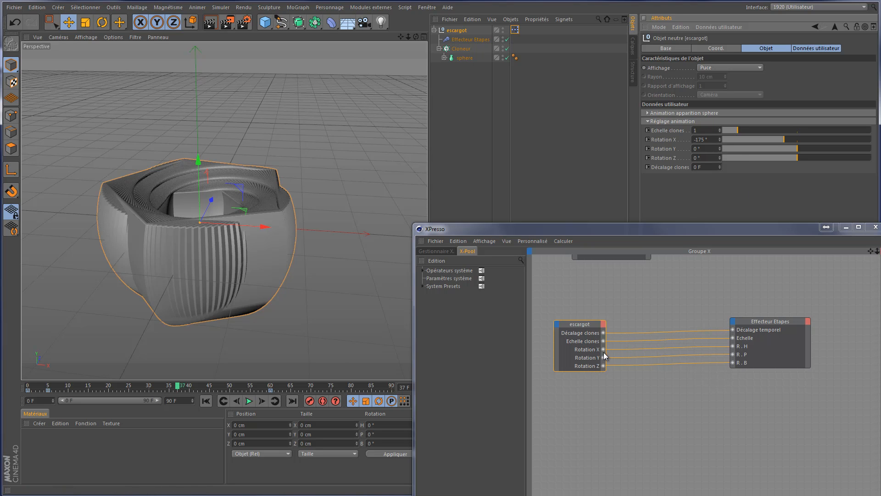
Rewire Rotation Y to R . H and Rotation X to R . P, and put the R . P port above R . H
right_click(657, 354)
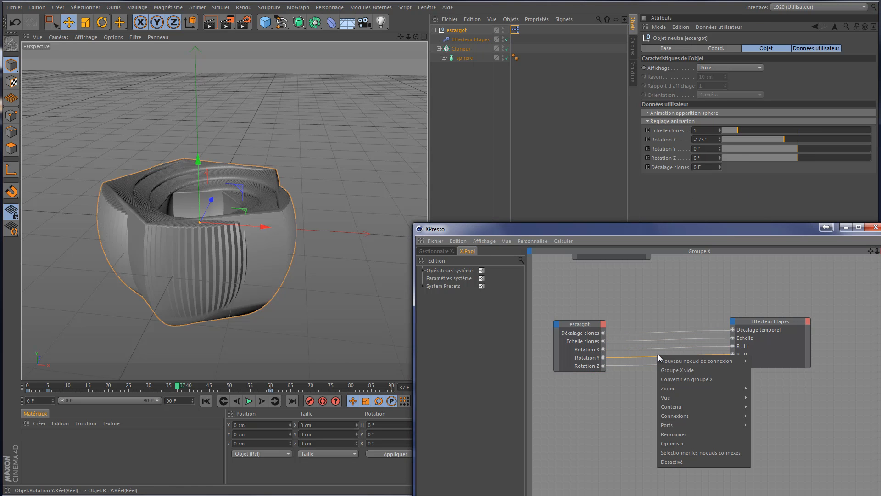
click(608, 359)
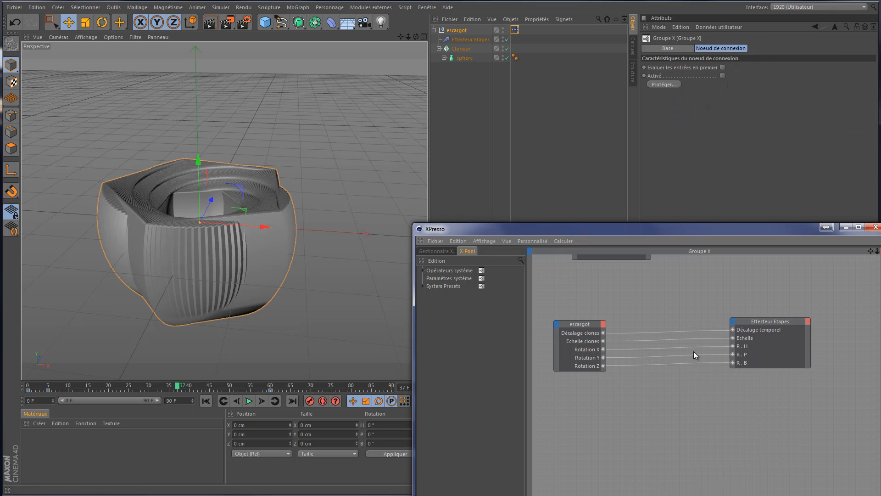
drag(604, 357, 733, 351)
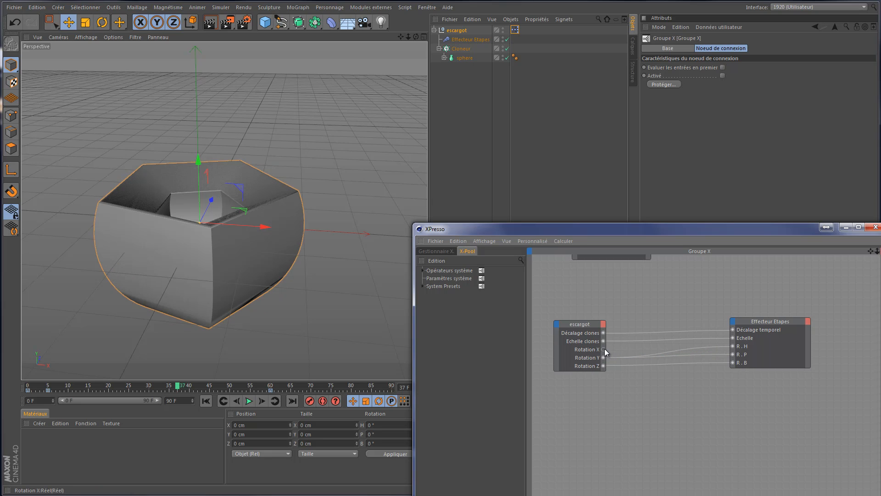
drag(603, 350, 744, 342)
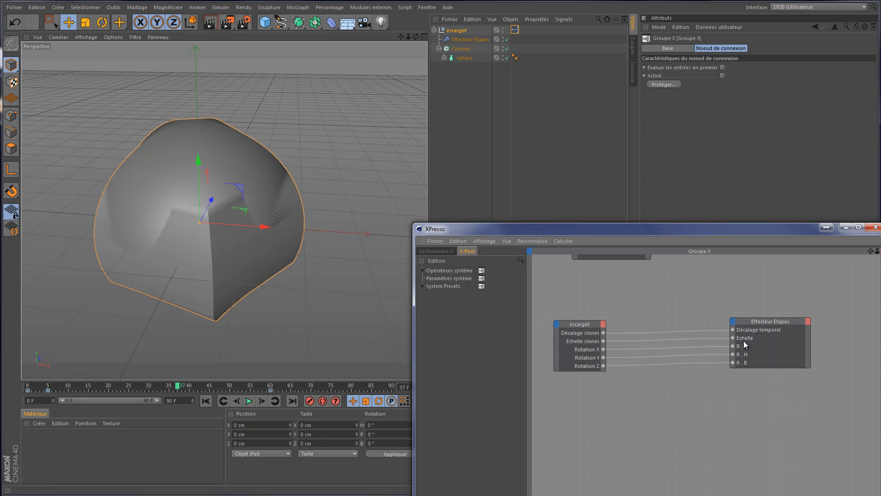
Try the escargot null's Rotation X and Rotation Y at -482° and Rotation Z at about -469°
click(457, 31)
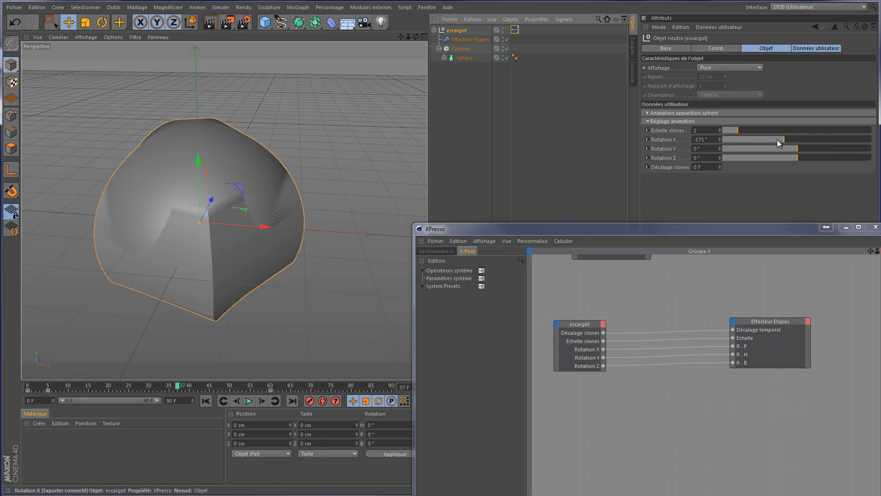
mouse_move(777, 139)
mouse_down()
mouse_move(822, 139)
mouse_move(737, 149)
mouse_move(787, 154)
mouse_move(754, 150)
mouse_move(775, 149)
mouse_move(762, 151)
mouse_move(777, 163)
mouse_move(840, 158)
mouse_move(798, 162)
mouse_up()
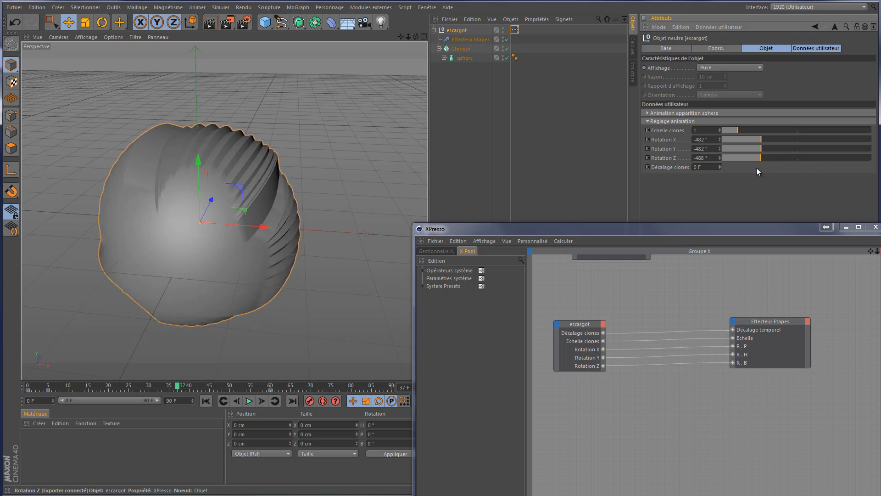
drag(756, 167, 758, 169)
Set the escargot null's Rotation X and Rotation Y to 0° and its Rotation Z to about -52°
click(701, 139)
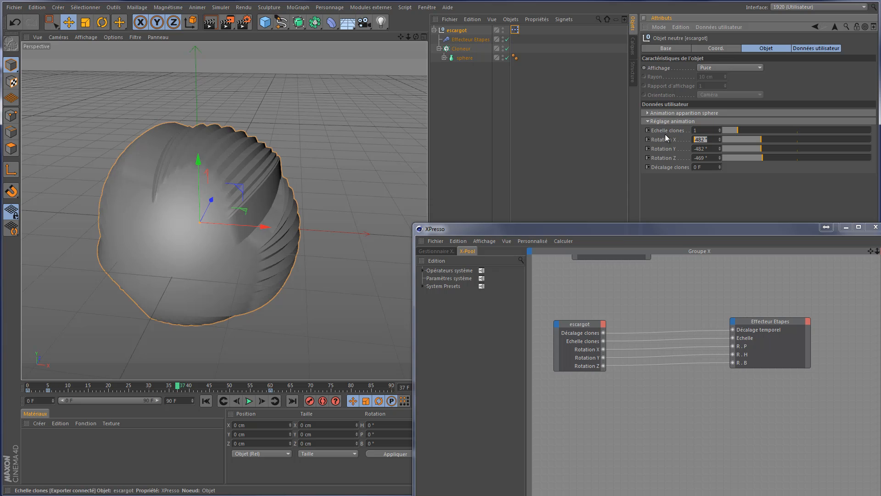
text(0)
key(Tab)
text(0)
key(Return)
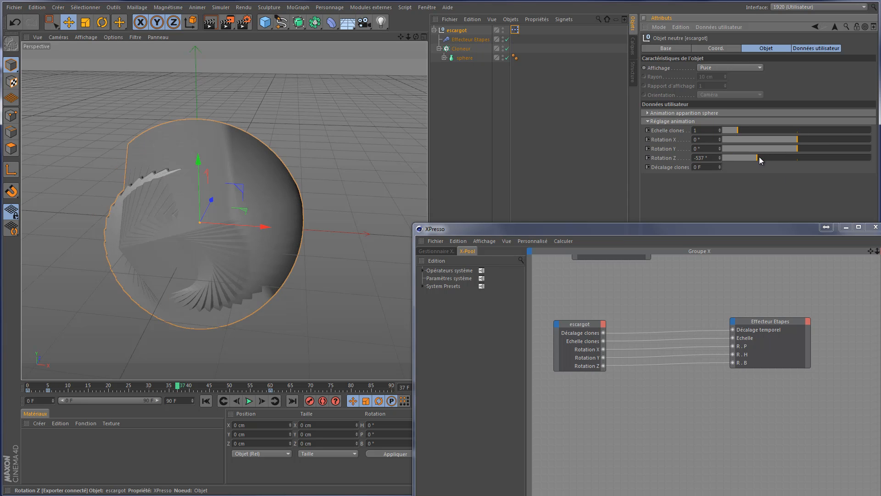
mouse_move(760, 157)
mouse_down()
mouse_move(804, 158)
mouse_move(794, 160)
mouse_up()
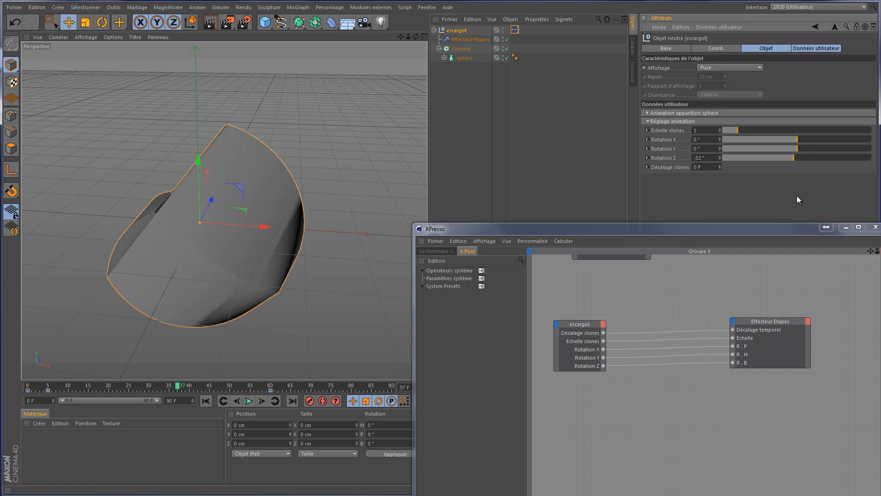
Bring the escargot and Effecteur Etapes nodes closer together so their connections run almost straight, and select the sphere lathe
drag(578, 329, 615, 315)
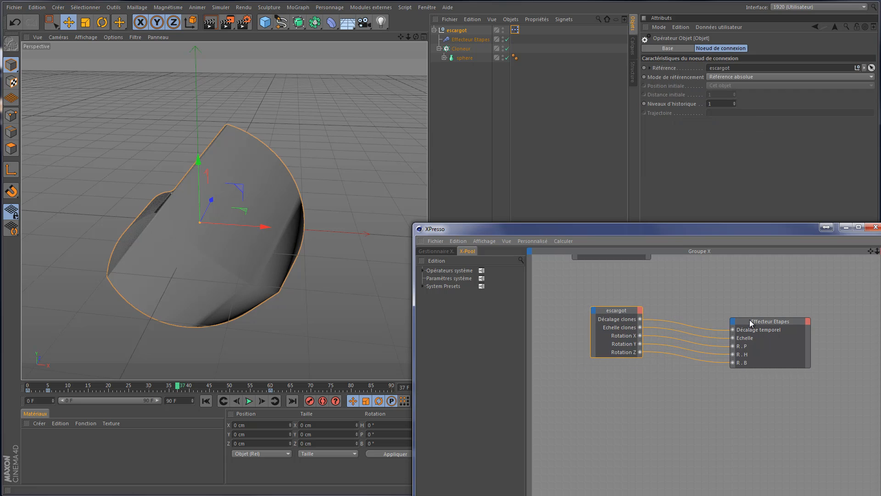
drag(772, 324, 754, 311)
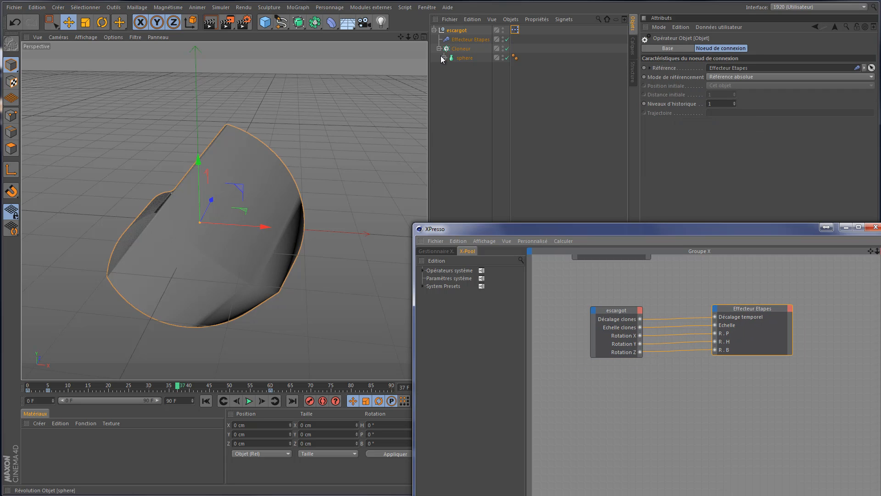
click(462, 57)
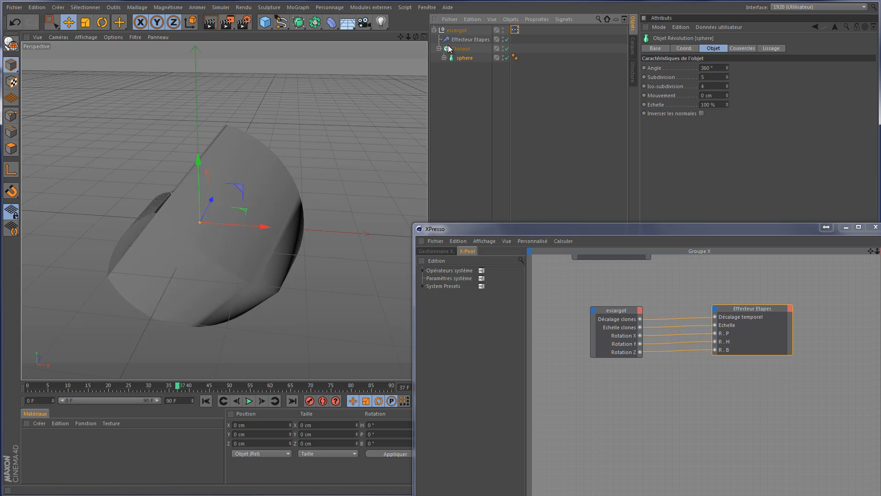
Open the user data manager for the escargot null and bring its dialog fully into view
click(457, 31)
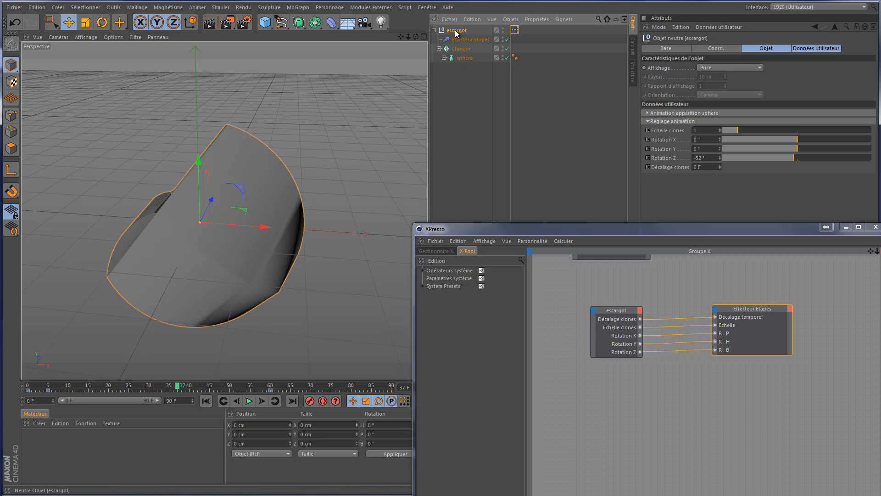
click(810, 48)
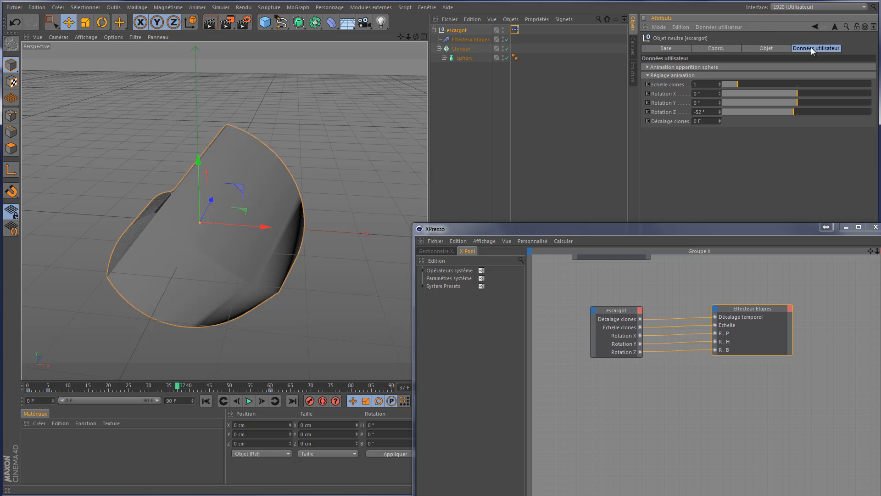
click(733, 27)
click(742, 40)
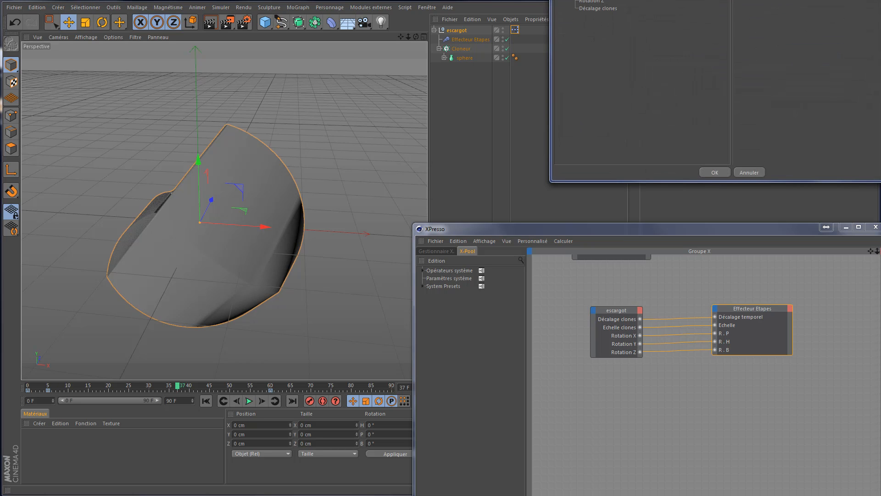
drag(643, 0, 392, 78)
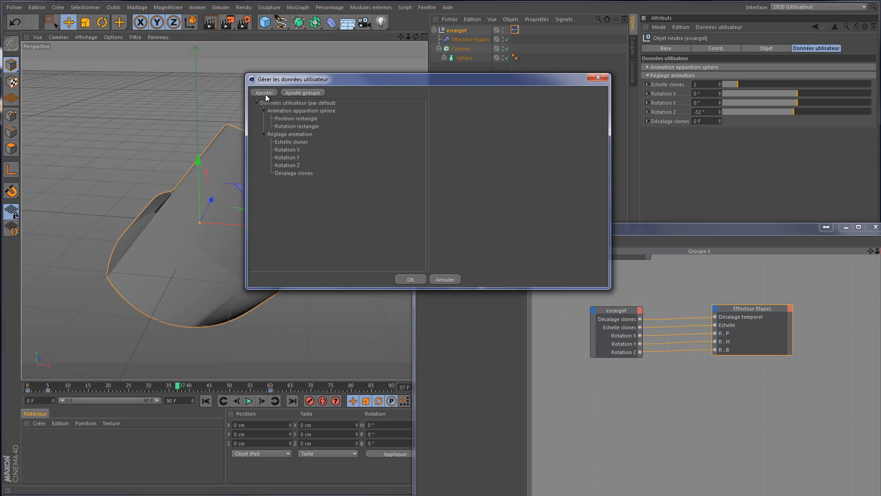
Add a new user data entry named "Qualite clones" at the root, outside the existing Animation apparition sphere and Réglage animation groups
click(293, 134)
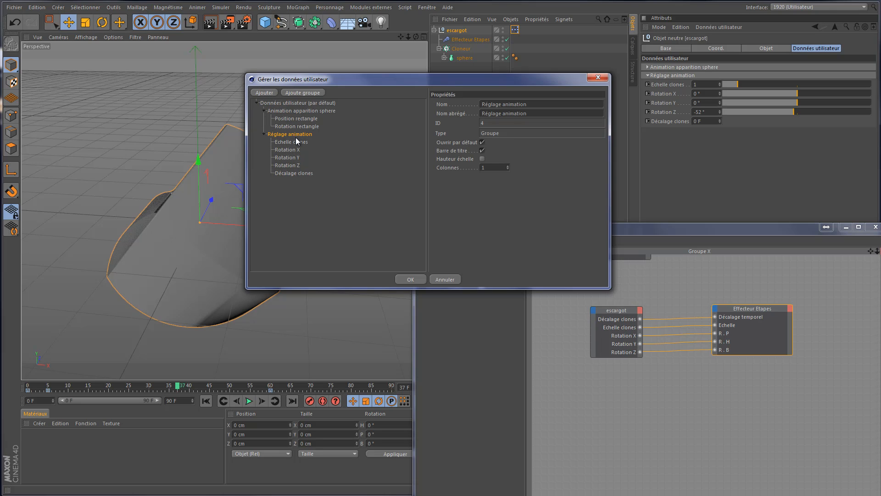
click(264, 133)
click(264, 111)
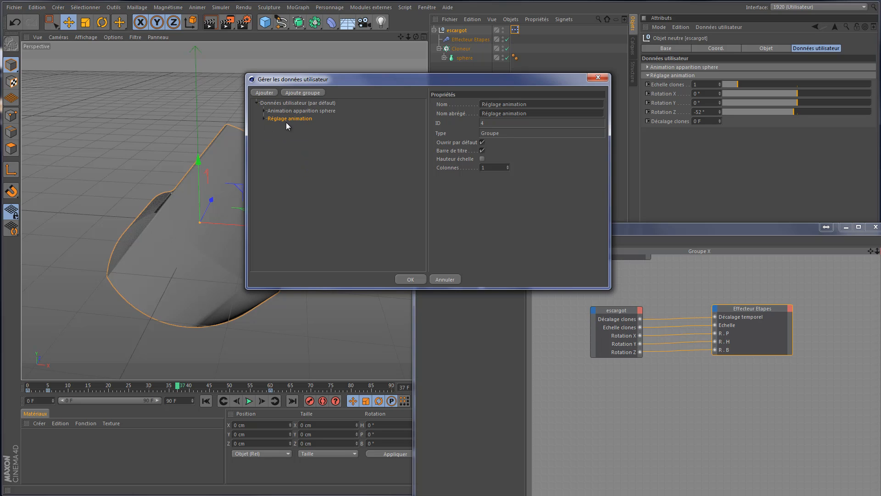
click(264, 92)
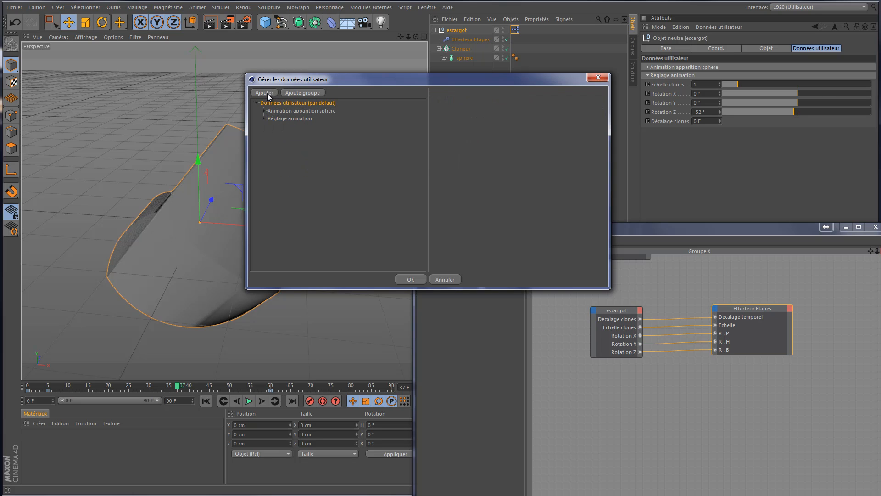
drag(515, 114, 418, 114)
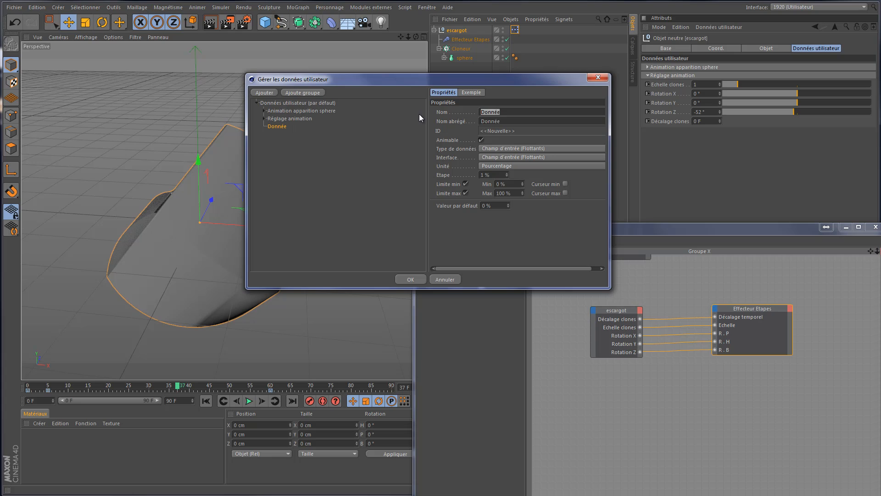
text(Qualite clones)
key(Tab)
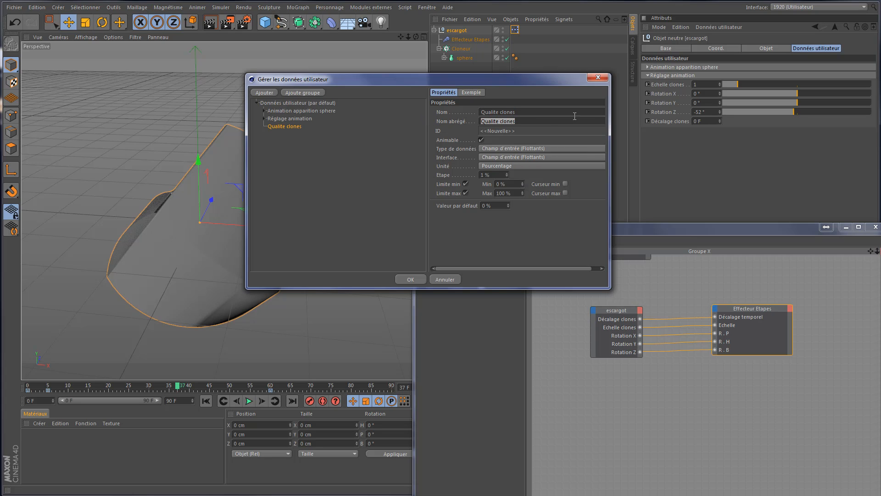
Give Qualite clones the unit Réel, a slider-and-field interface and a default value of 25, and accept the user data
click(531, 165)
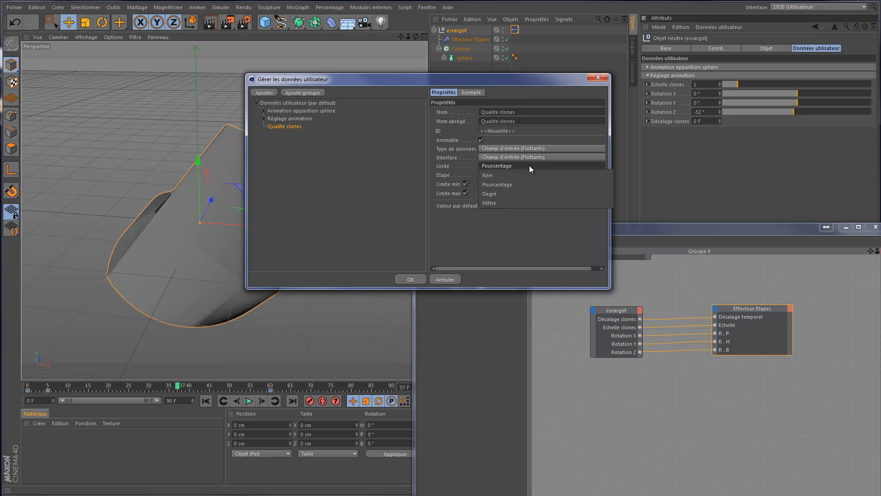
click(519, 179)
click(543, 158)
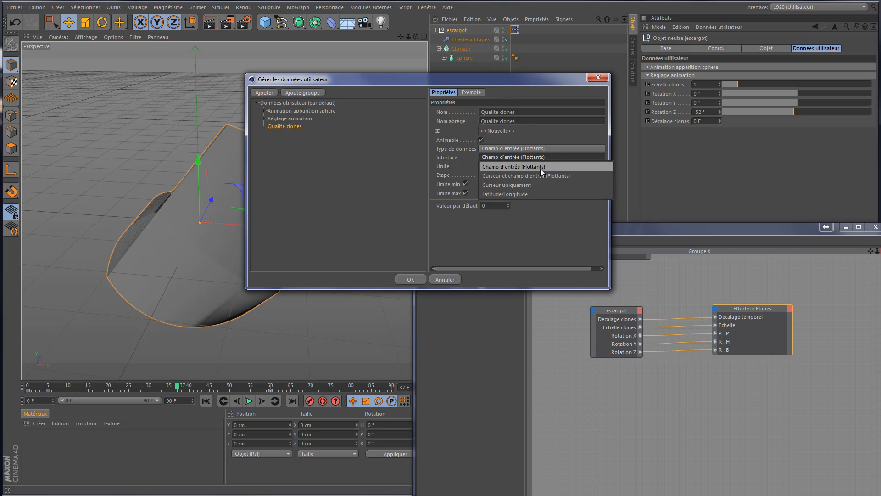
click(543, 175)
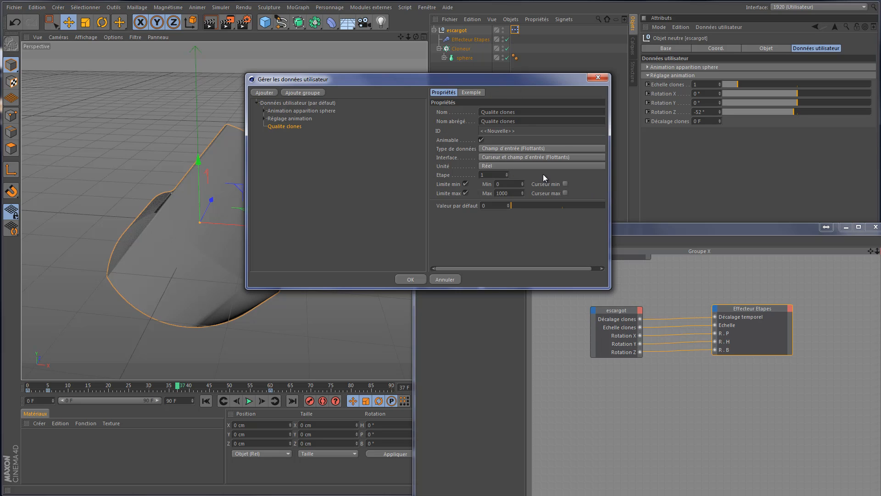
double_click(515, 185)
key(Return)
key(Return)
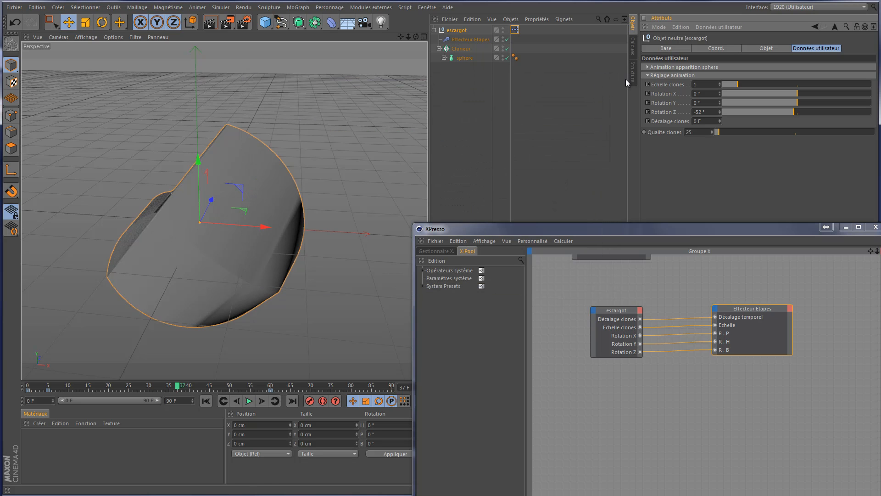
click(427, 7)
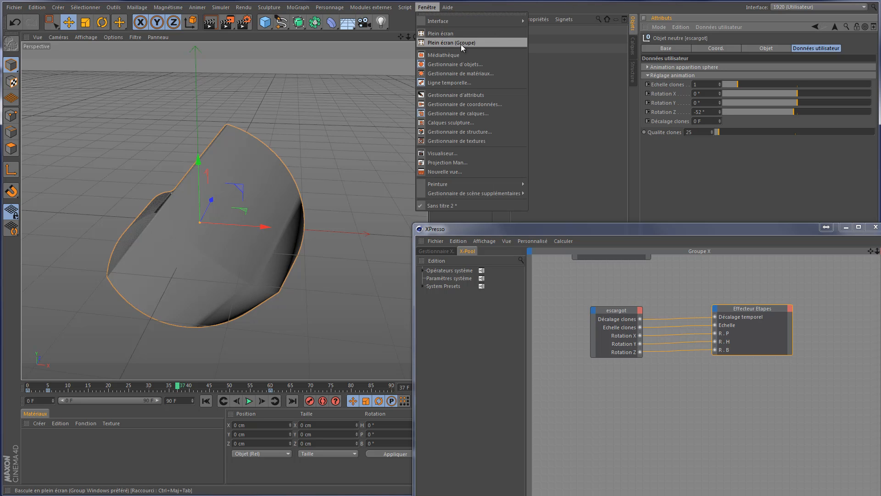
click(681, 85)
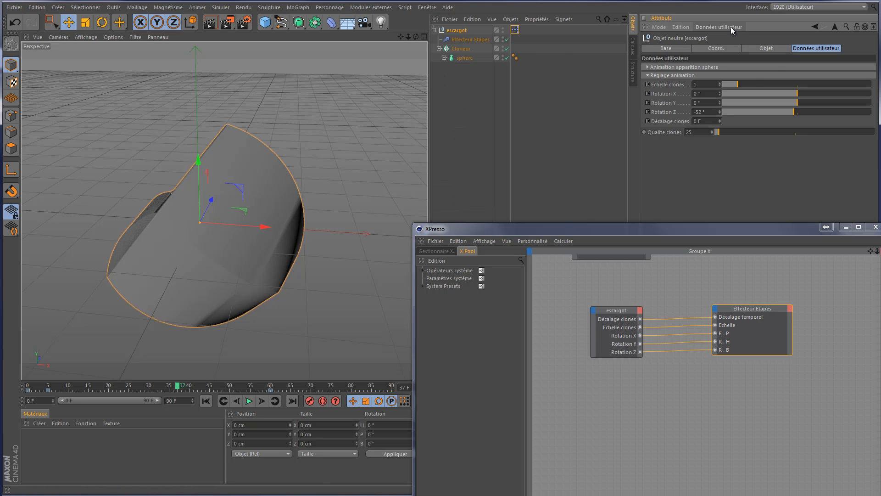
Reopen the escargot null's user data manager and set Qualite clones to a maximum of 200 and a default of 24
click(730, 26)
click(733, 46)
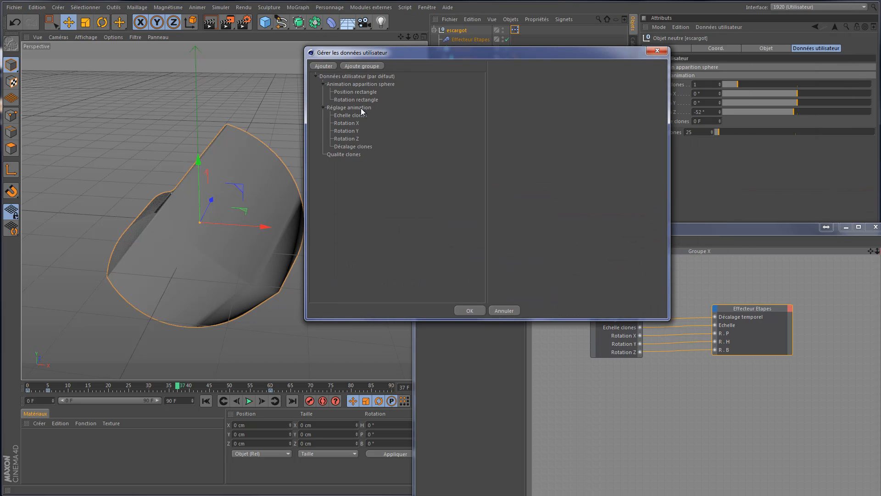
click(345, 154)
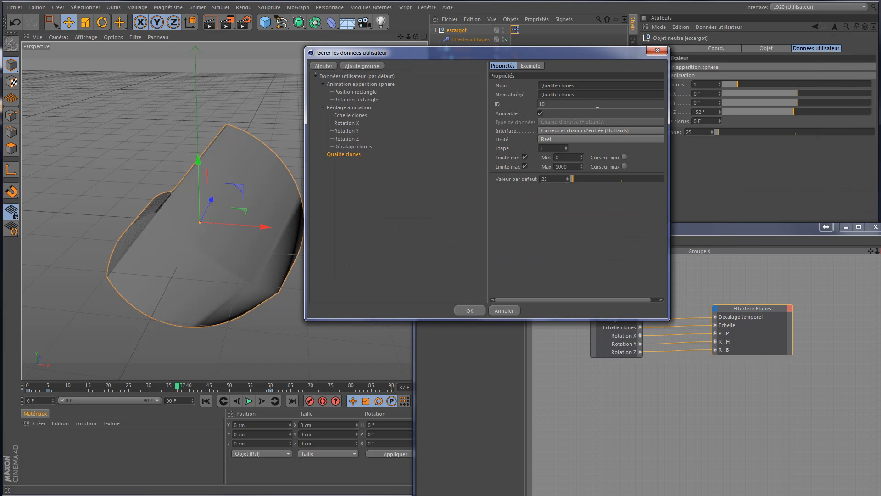
double_click(572, 166)
text(200)
drag(553, 178, 532, 182)
click(568, 158)
click(591, 209)
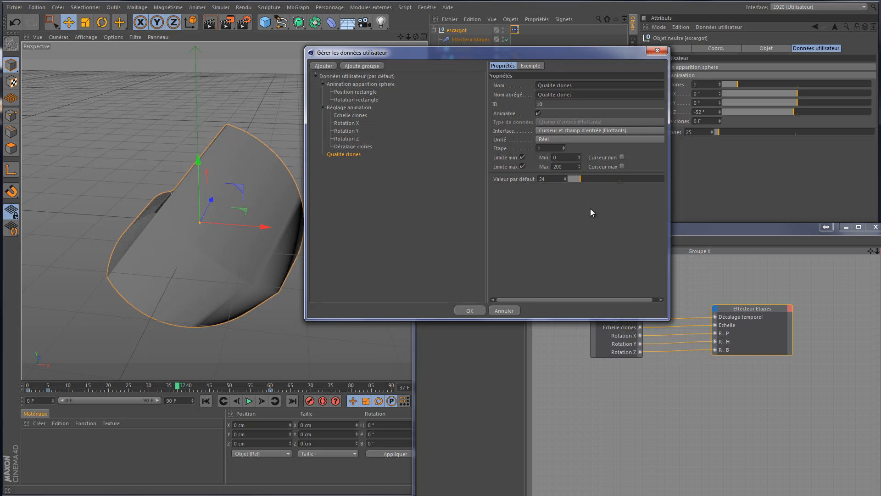
click(470, 309)
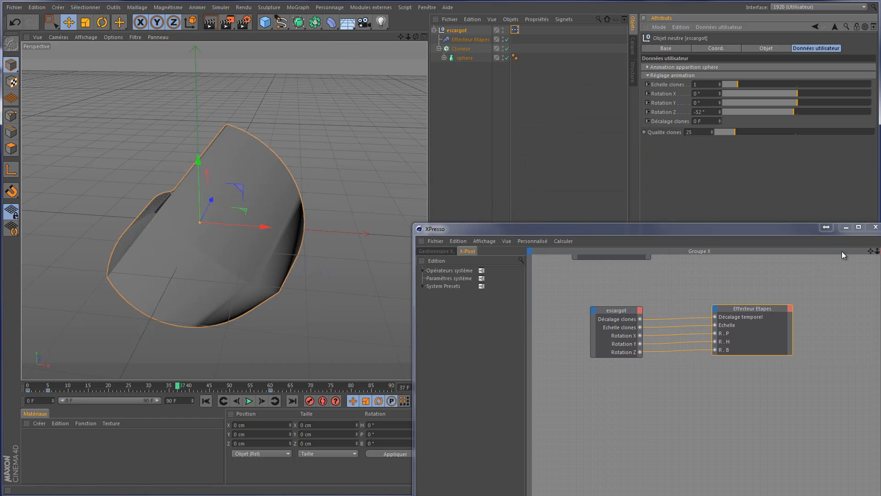
Add a second escargot node and a sphere node to the XPresso graph, below the existing connected pair
drag(871, 251, 857, 243)
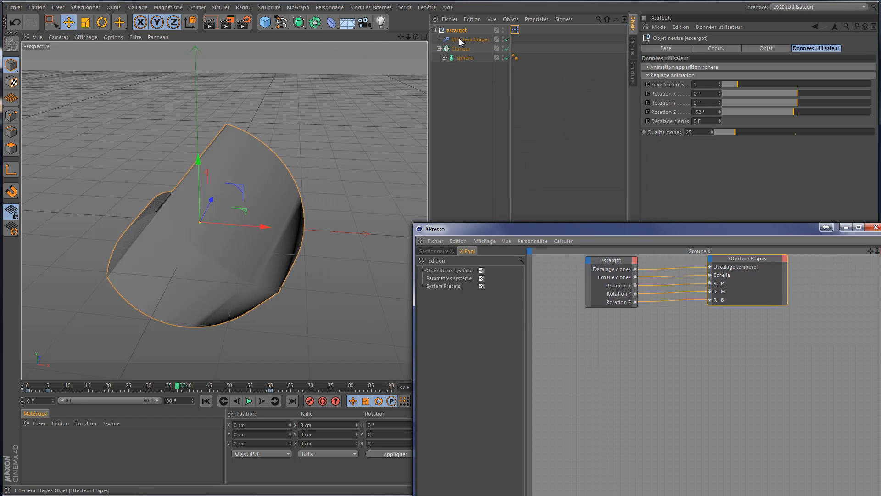
drag(459, 31, 590, 379)
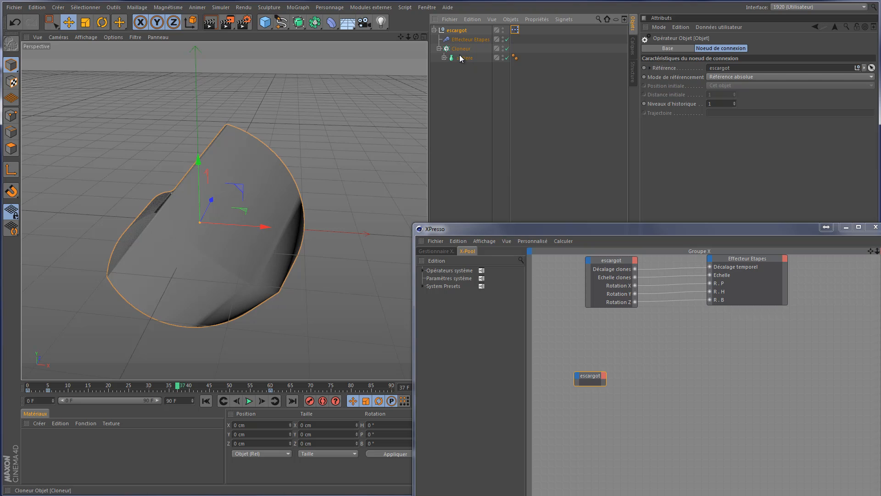
drag(461, 58, 731, 371)
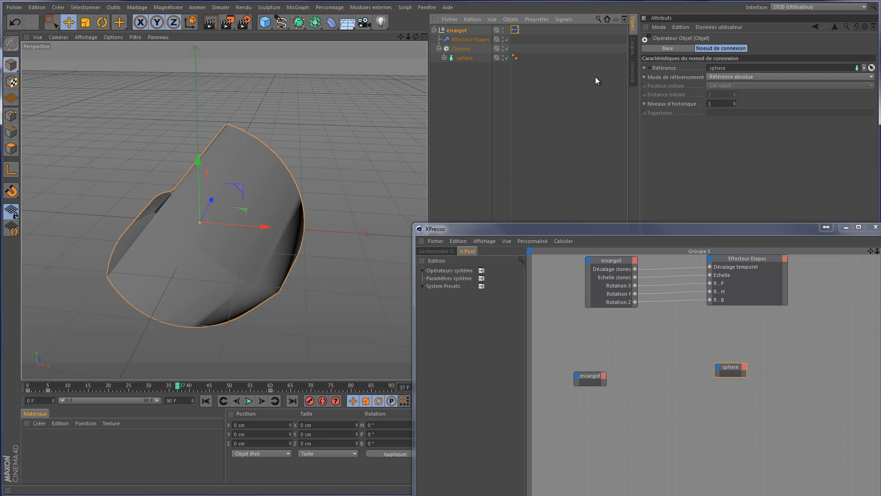
Give the sphere node a Subdivision input port and the new escargot node a Qualite clones output port
click(461, 58)
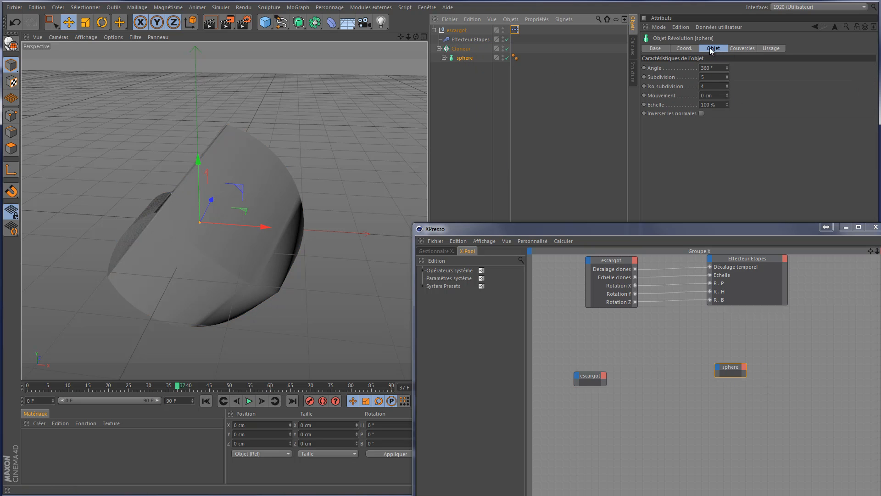
click(719, 367)
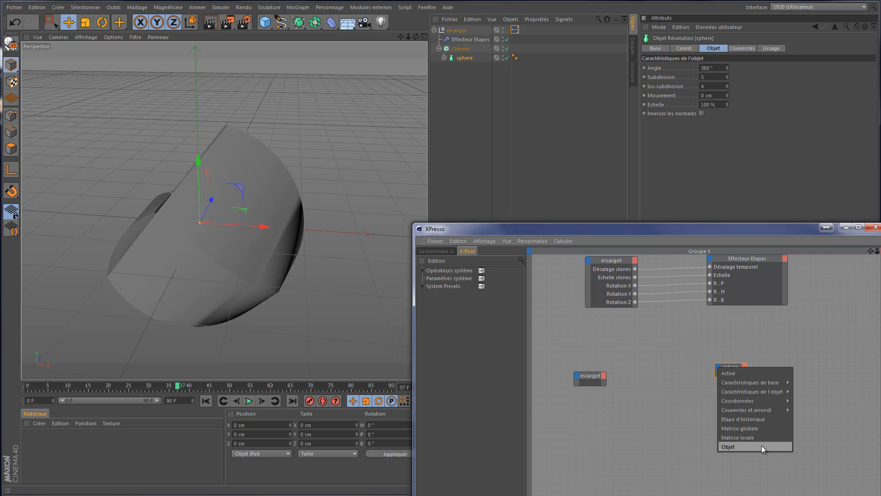
mouse_move(769, 392)
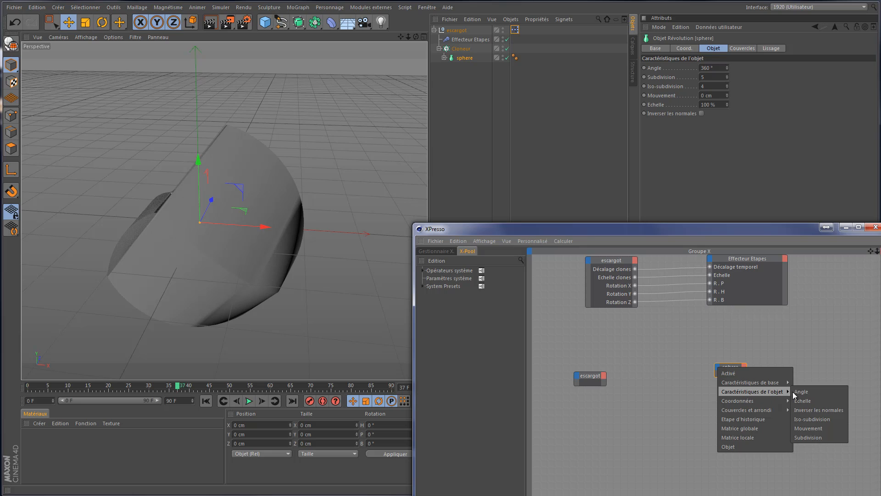
click(816, 437)
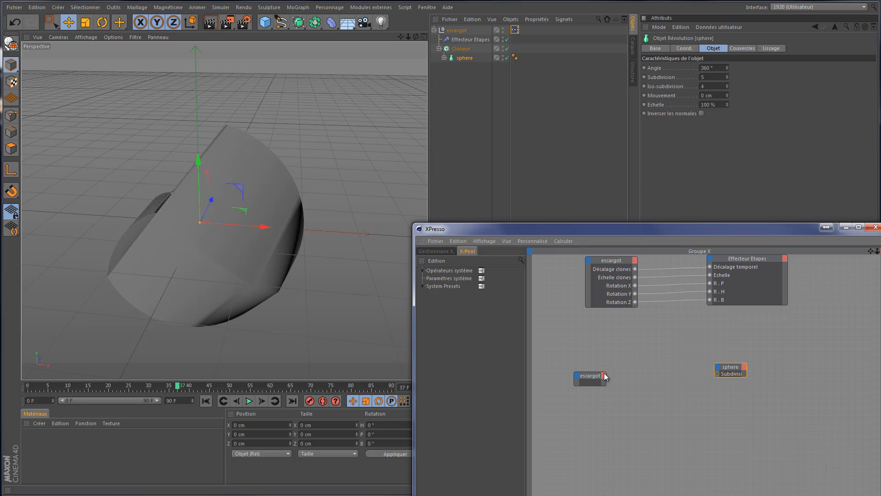
click(604, 375)
mouse_move(675, 408)
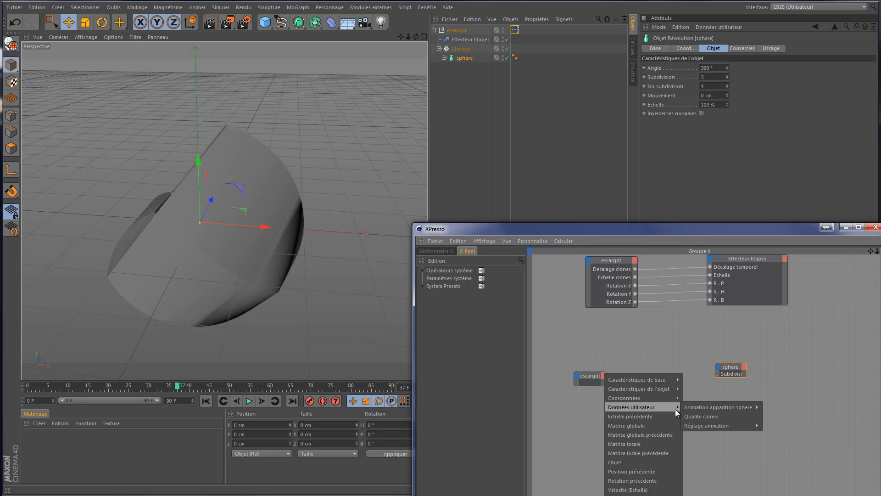
click(730, 416)
Fit both nodes to their port names and connect Qualite clones to the sphere's Subdivision
click(600, 380)
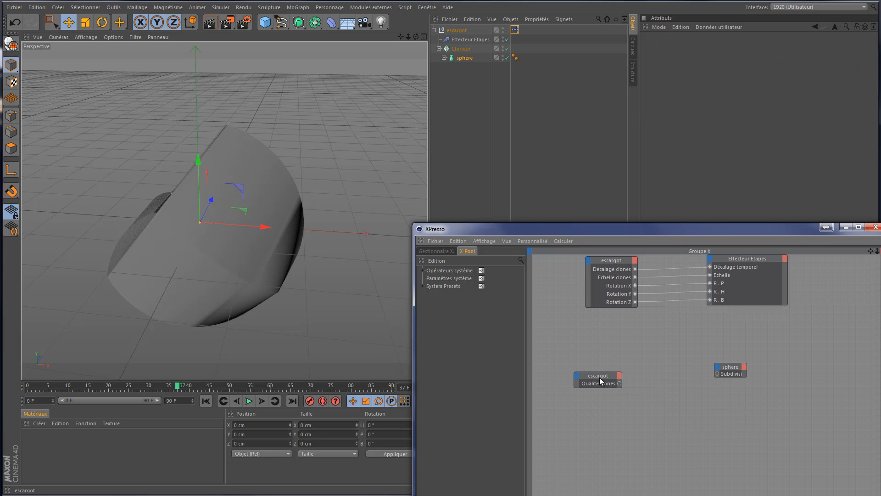
click(728, 367)
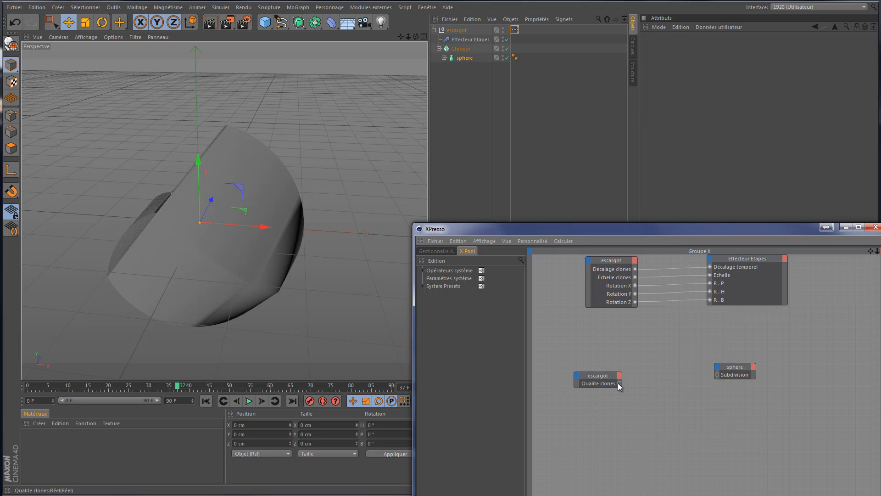
drag(619, 383, 717, 374)
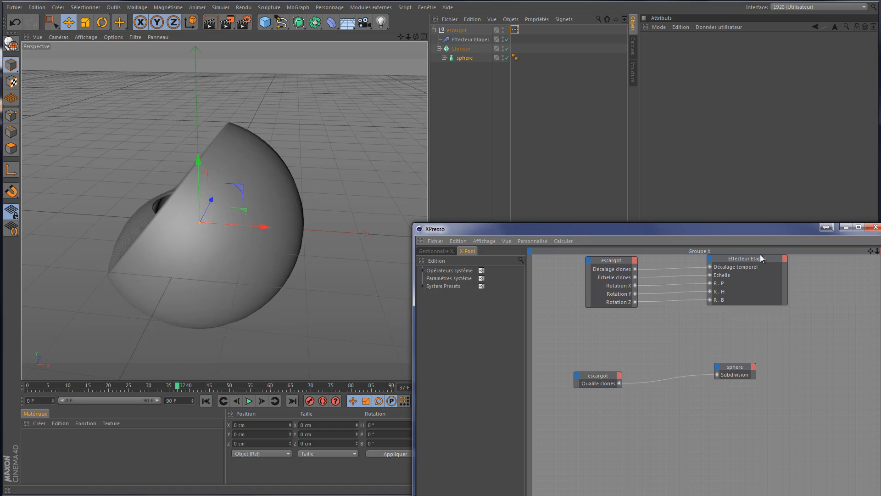
Shrink the floating XPresso window and dock it as a tab beside the render settings
drag(514, 230, 182, 25)
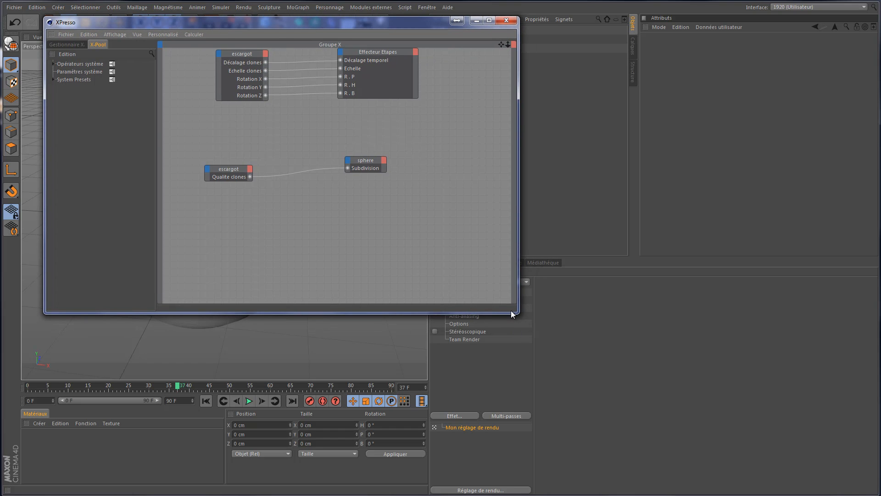
drag(518, 314, 383, 242)
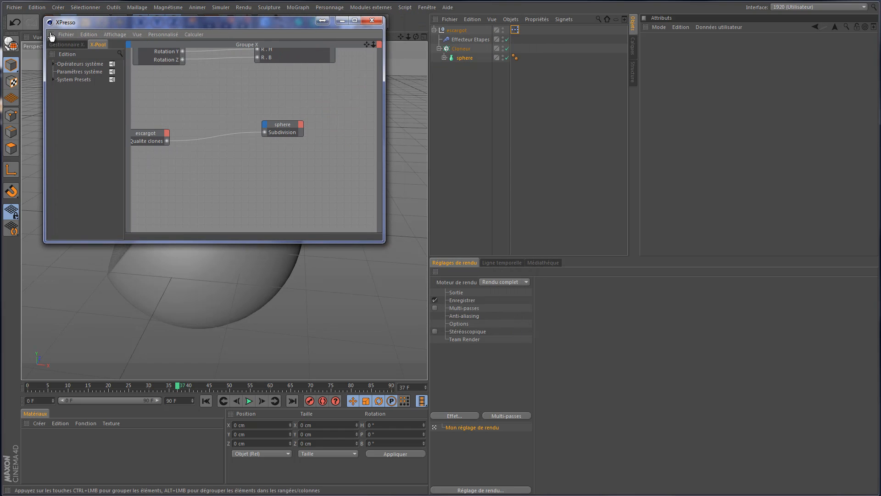
drag(410, 280, 434, 270)
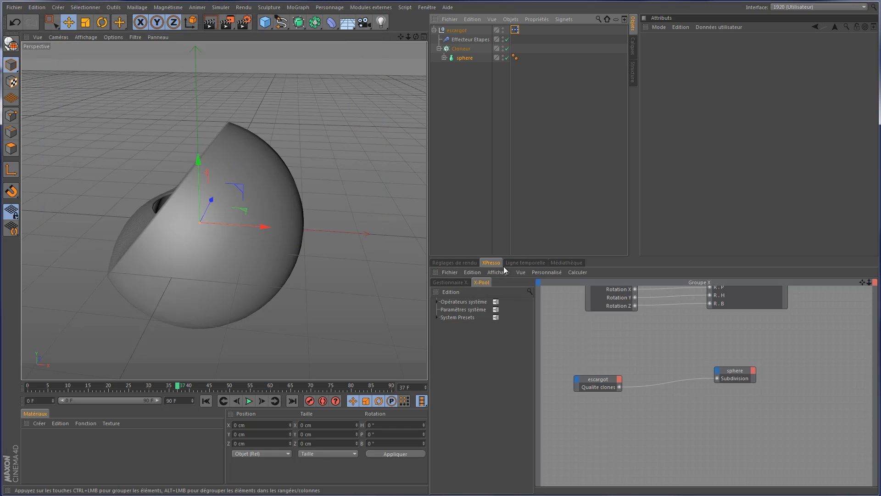
Collapse the escargot hierarchy, select the null and move the timeline to frame 45
click(434, 30)
click(457, 30)
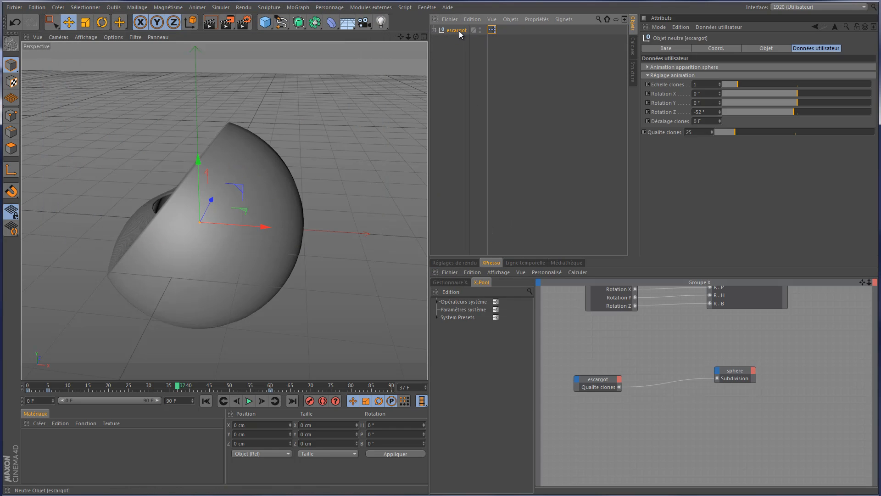
drag(179, 385, 209, 386)
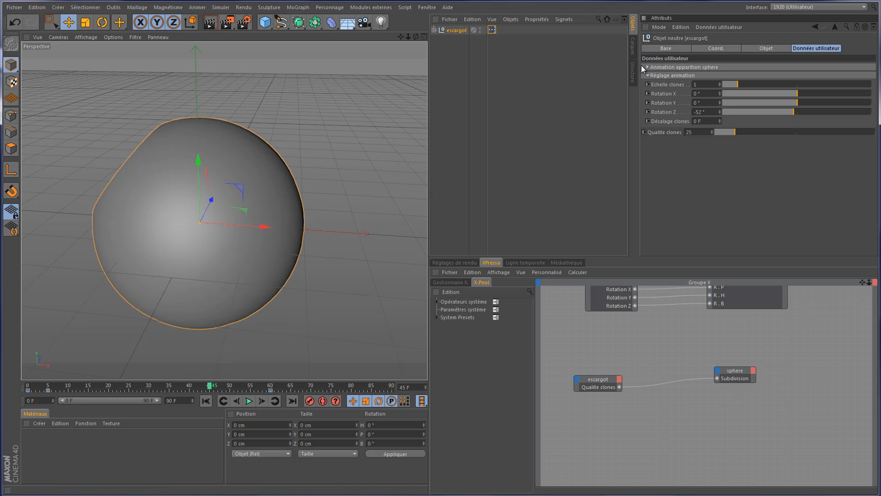
click(648, 67)
click(647, 67)
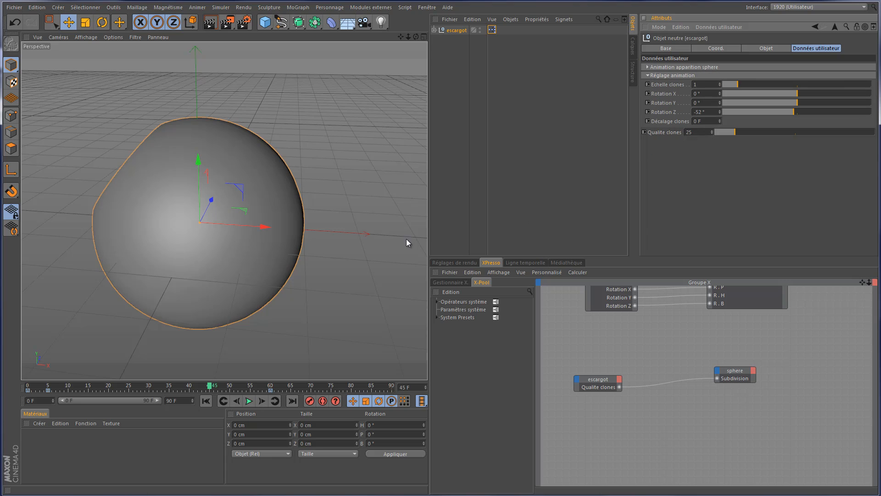
Set Qualite clones to 16, Rotation X to -371°, Rotation Y to 488° and Rotation Z to 3°, and expand the escargot hierarchy
mouse_move(739, 134)
mouse_down()
mouse_move(799, 134)
mouse_move(711, 134)
mouse_move(728, 133)
mouse_up()
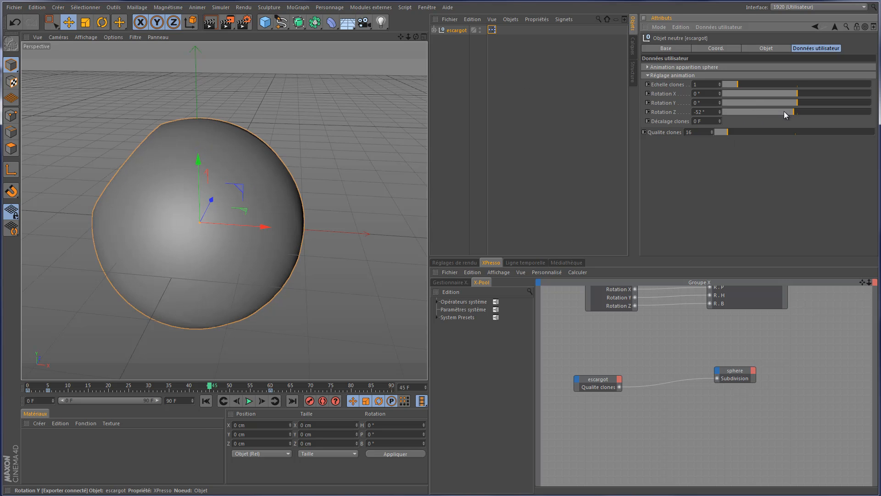
drag(783, 111, 769, 98)
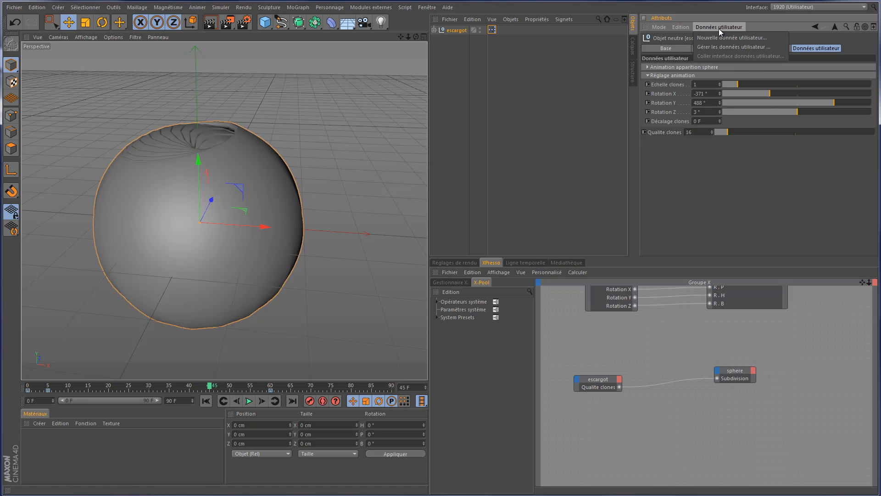
click(433, 30)
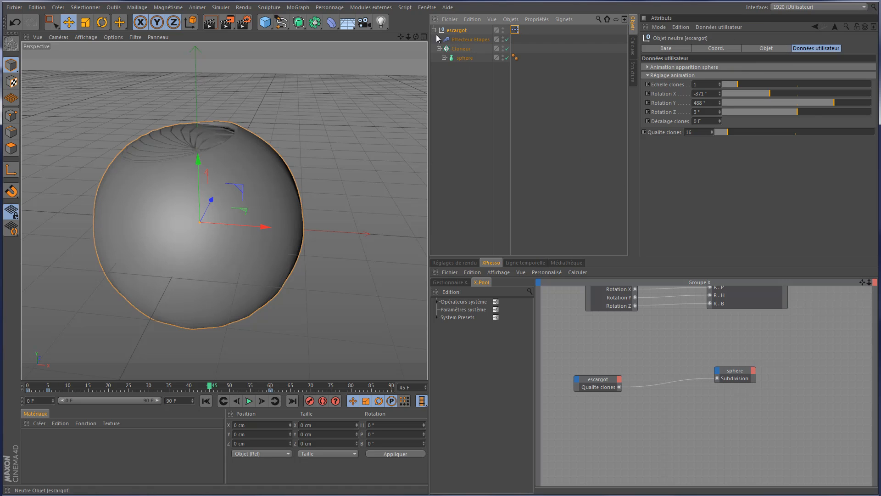
Duplicate the Qualite clones entry in the escargot null's user data and name the copy Quantite clones
click(461, 49)
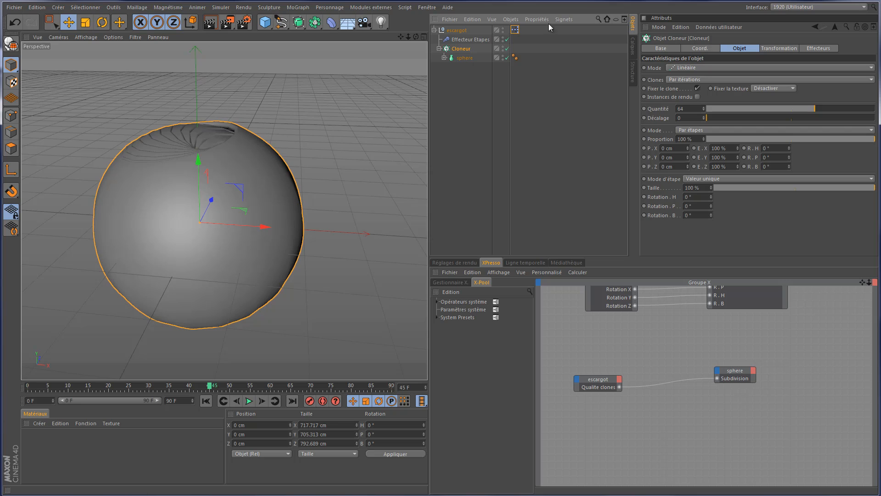
click(461, 30)
click(717, 27)
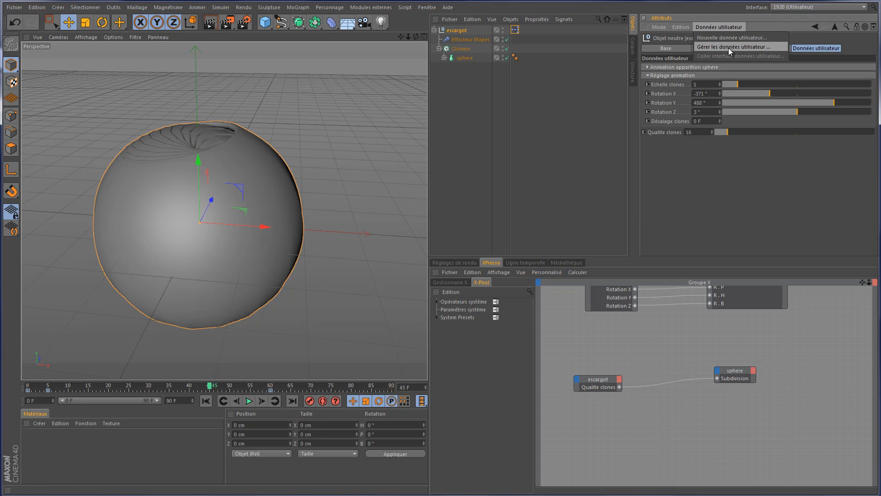
click(728, 48)
drag(597, 0, 408, 82)
click(398, 184)
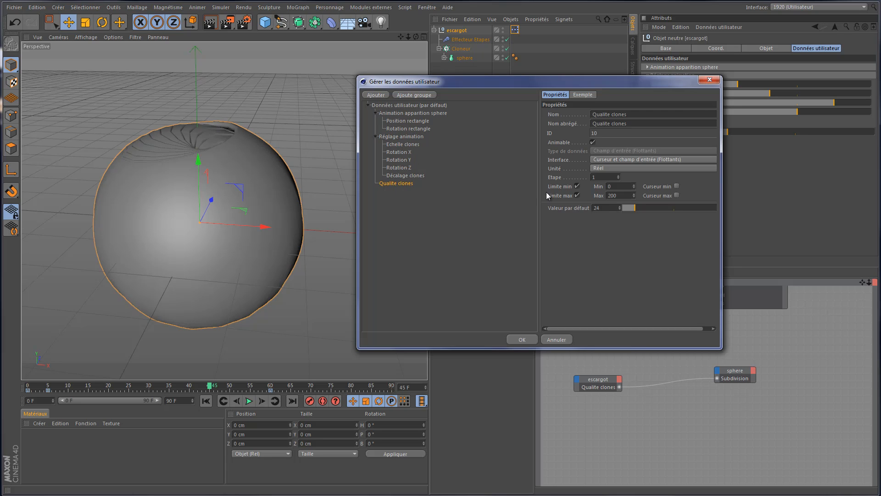
ctrl+drag(401, 183, 403, 189)
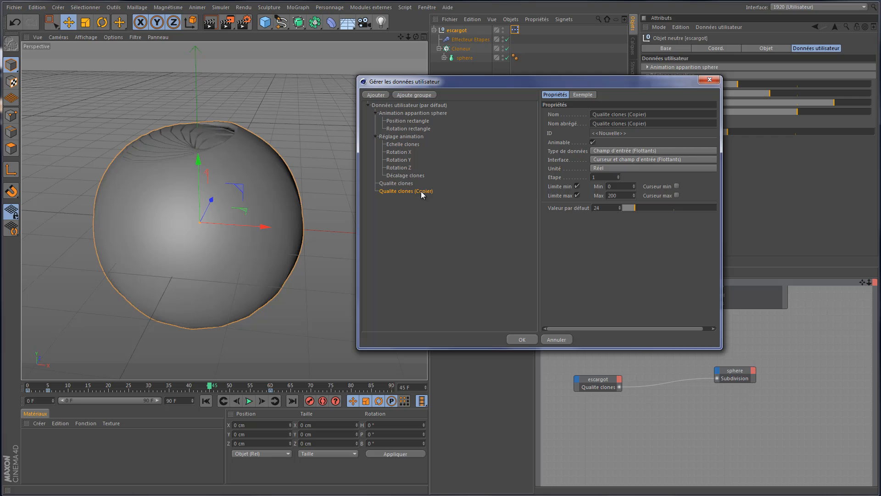
click(606, 114)
text(Quantite clones)
key(Tab)
click(523, 340)
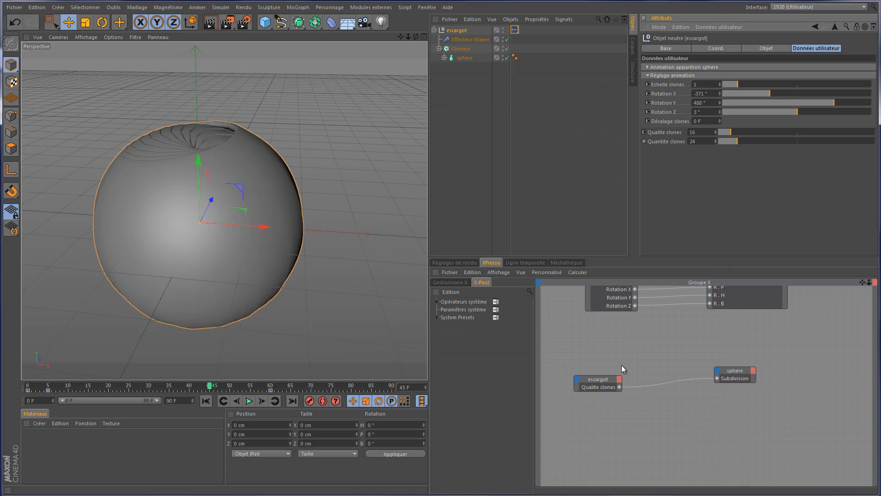
Add the Cloneur as an XPresso node and give the enlarged escargot node a Quantite clones output port
click(462, 50)
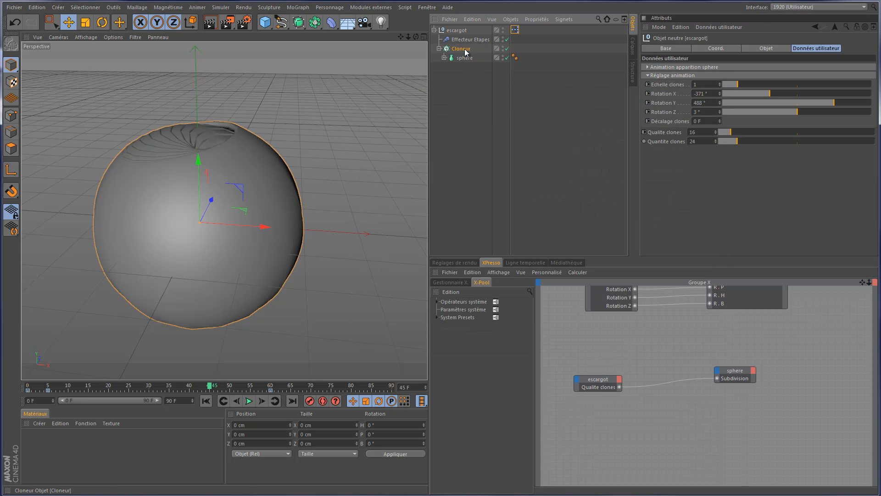
drag(466, 53, 748, 424)
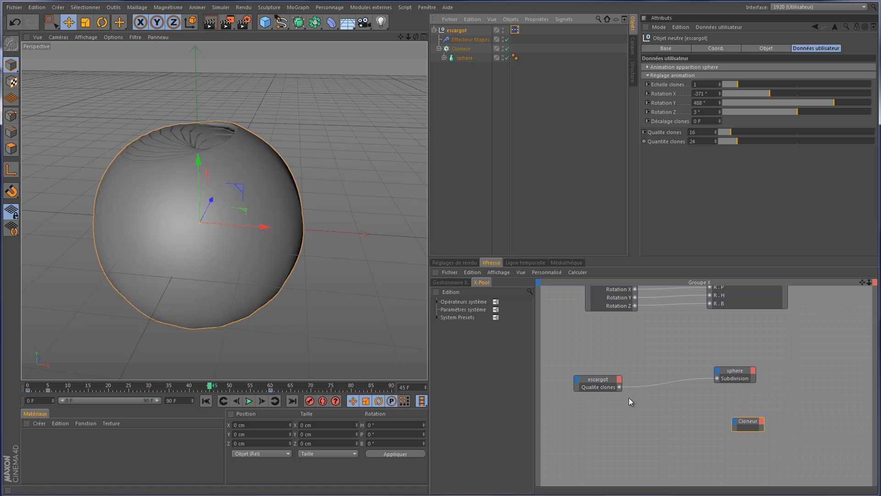
click(606, 392)
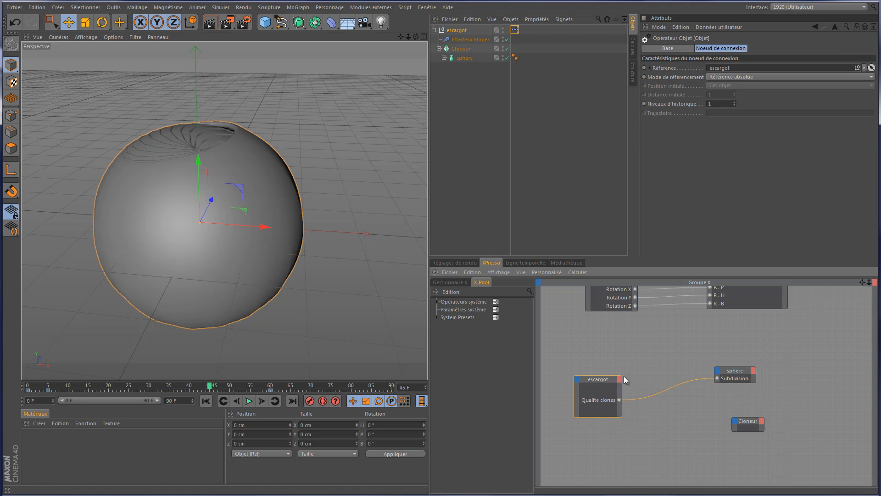
click(619, 382)
mouse_move(672, 410)
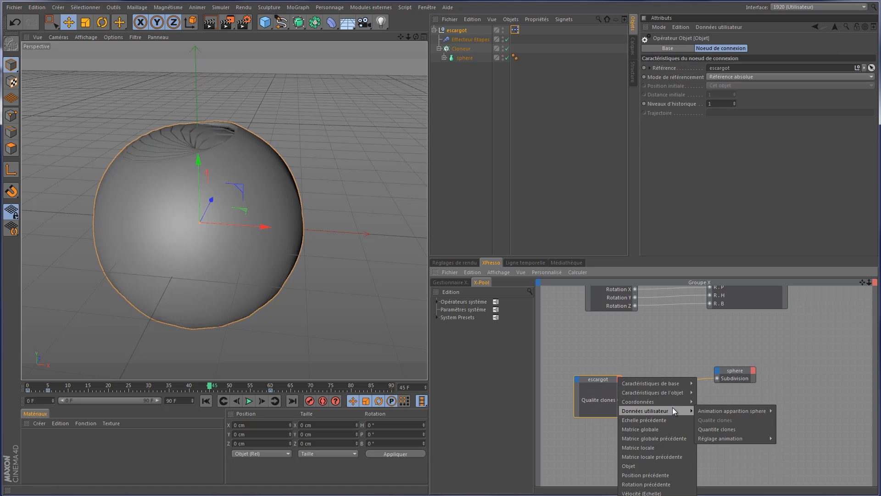
click(742, 428)
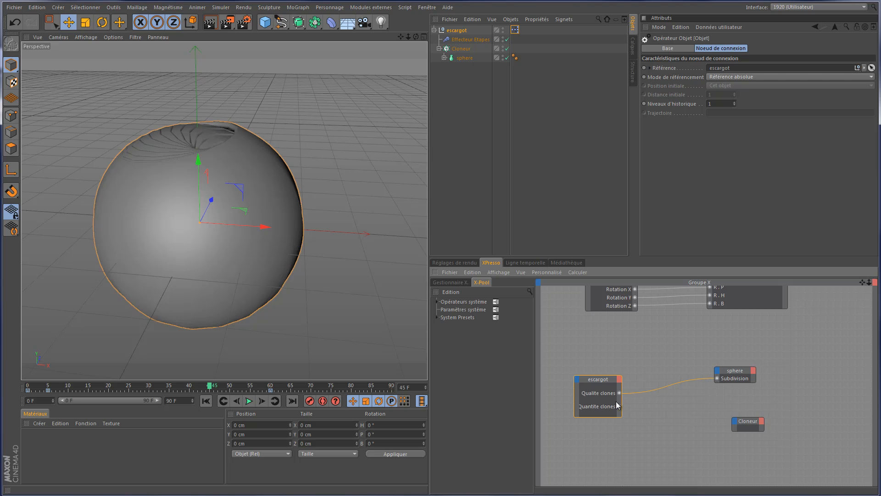
Add a Quantité input port to the Cloneur node and connect the escargot node's Quantite clones output to it
click(735, 423)
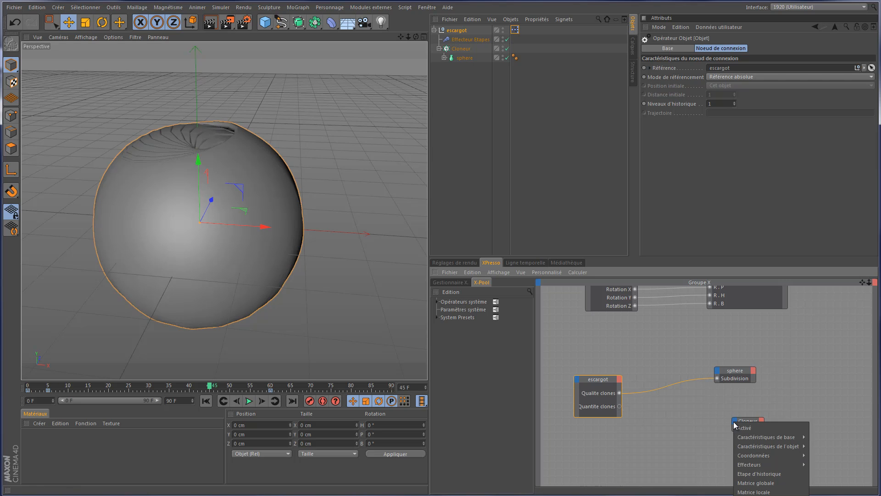
click(464, 50)
click(464, 49)
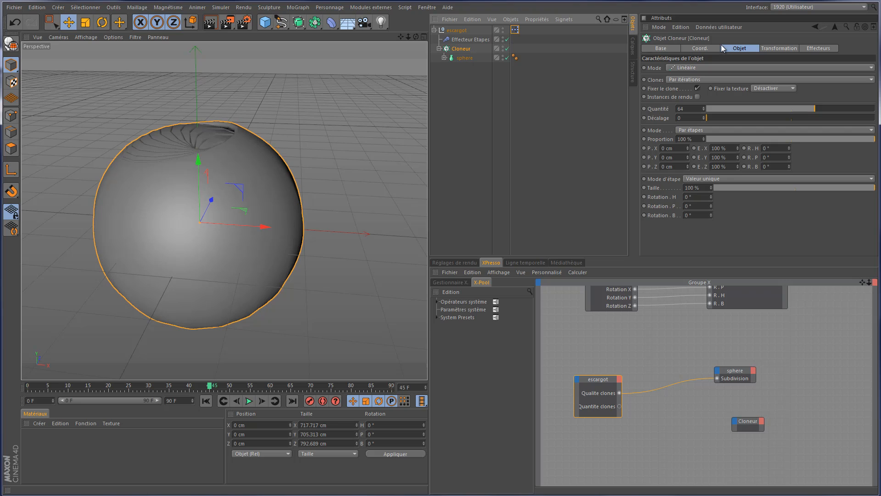
click(738, 424)
mouse_move(796, 448)
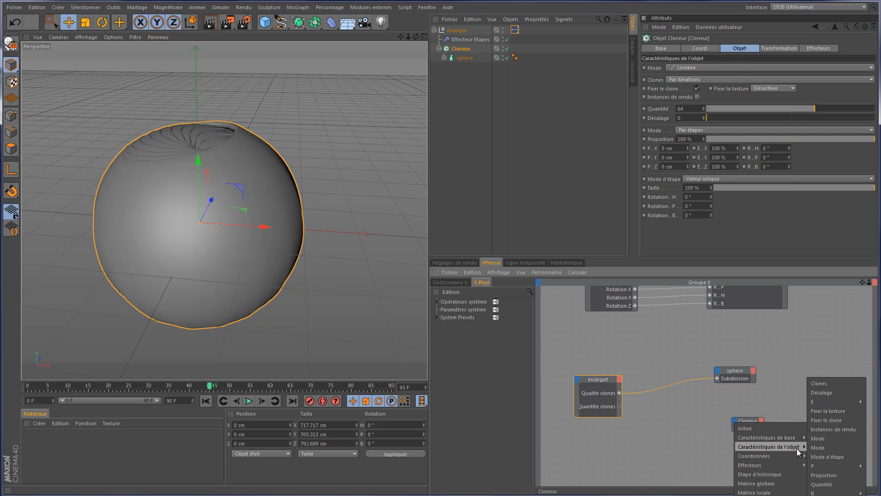
click(829, 485)
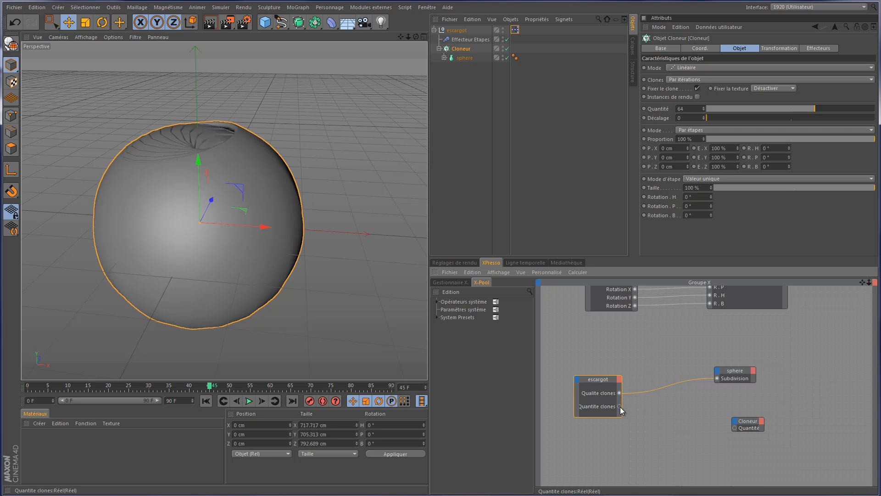
drag(622, 410, 735, 428)
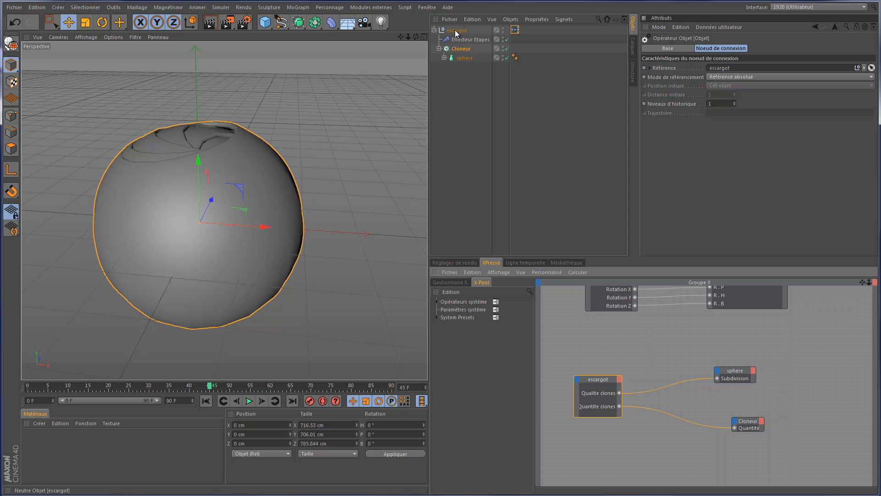
Collapse and select the escargot null, set Qualite clones to 13 and, at frame 21, Quantite clones to 46
click(434, 30)
click(451, 29)
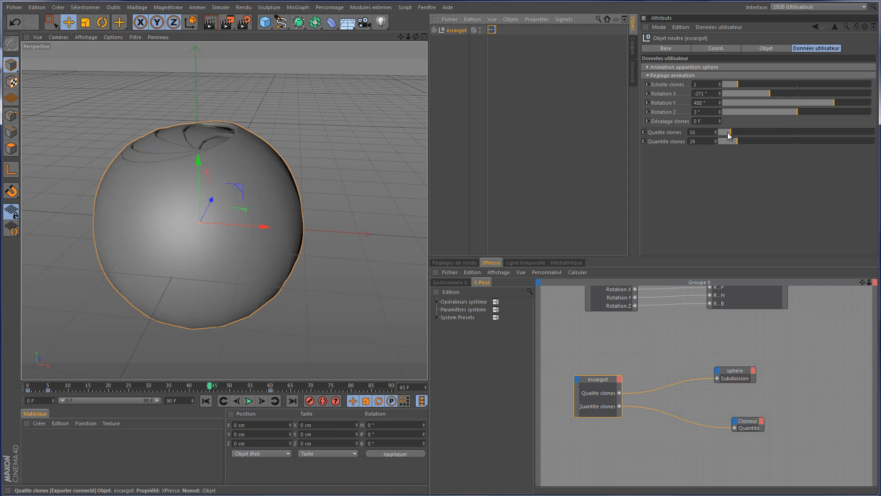
mouse_move(743, 135)
mouse_down()
mouse_move(713, 142)
mouse_move(822, 142)
mouse_move(742, 148)
mouse_up()
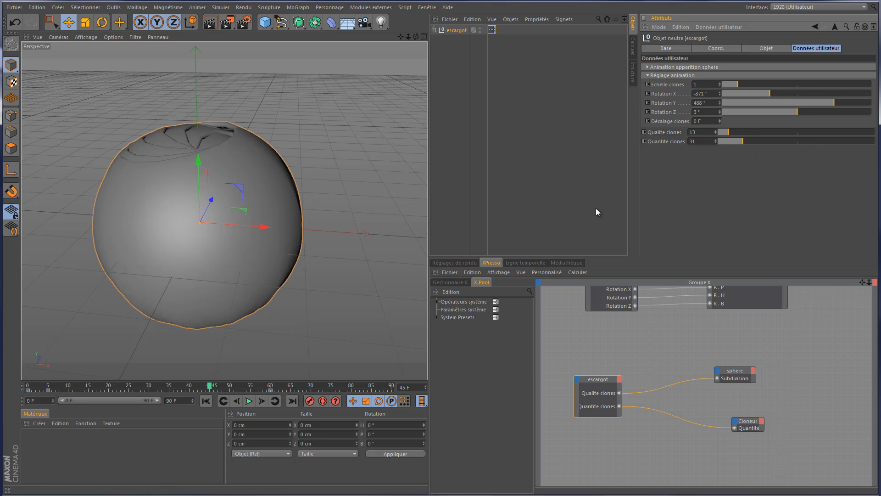
drag(210, 386, 112, 386)
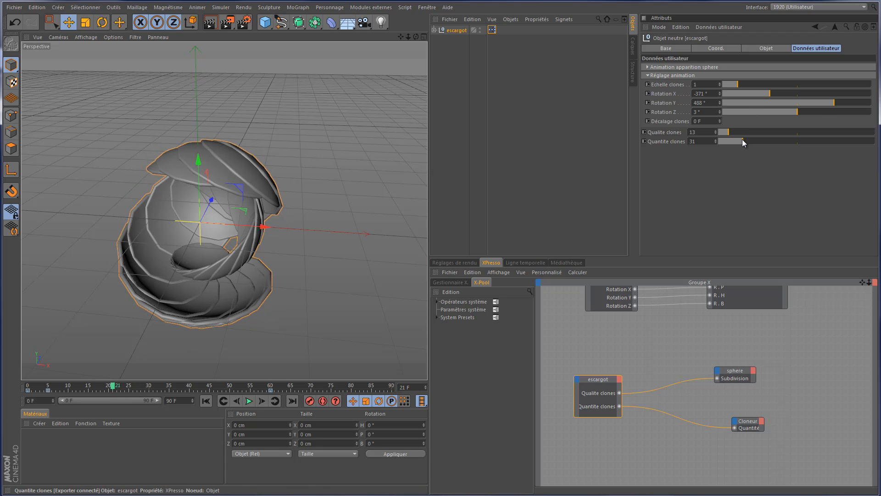
drag(742, 141, 754, 162)
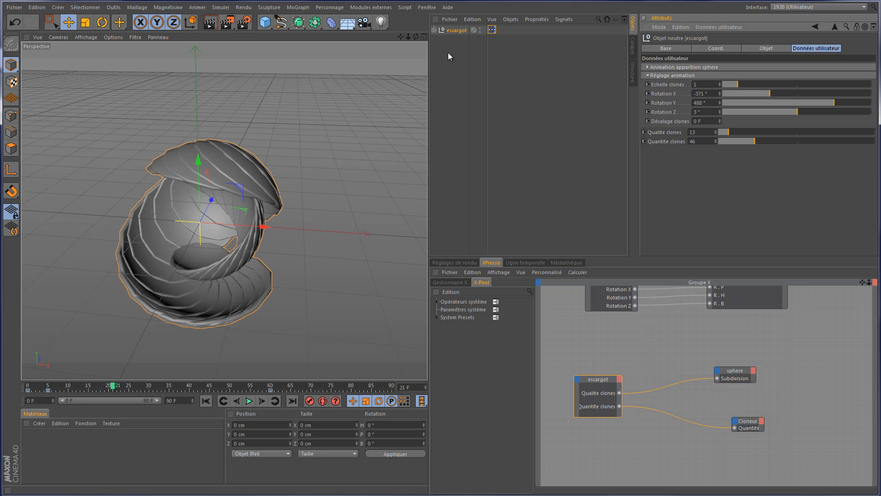
Move the timeline to frame 6 and set the escargot null's Quantite clones to 30
drag(416, 36, 428, 188)
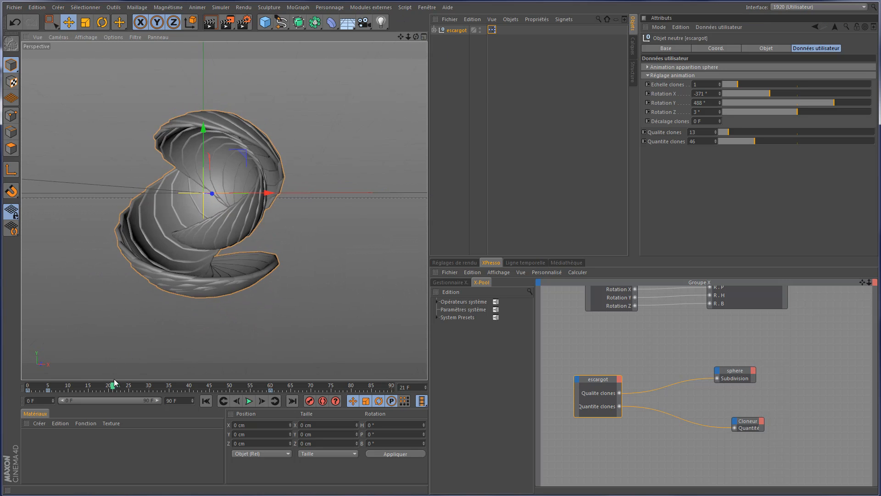
mouse_move(94, 387)
mouse_down()
mouse_move(37, 387)
mouse_move(204, 387)
mouse_move(53, 398)
mouse_up()
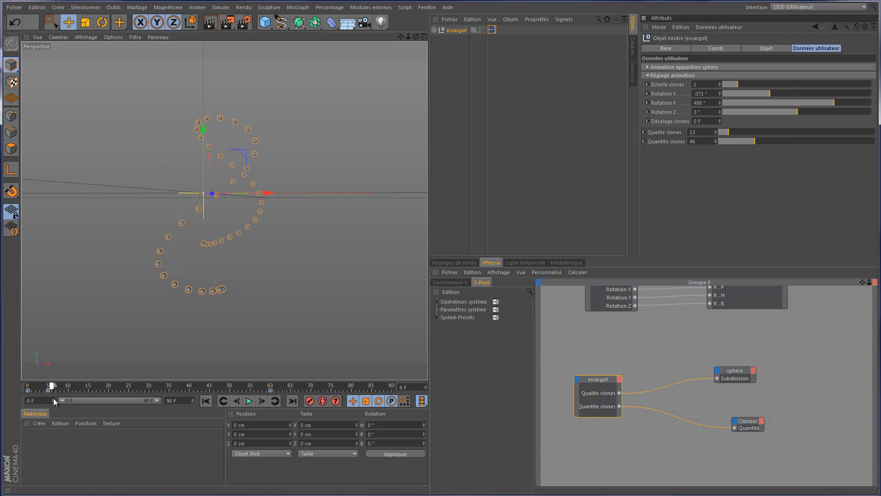
click(696, 141)
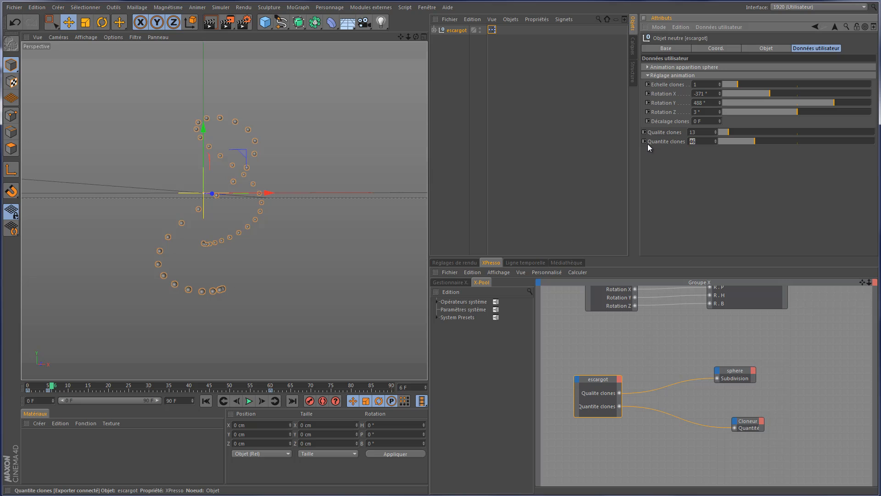
text(30)
key(Return)
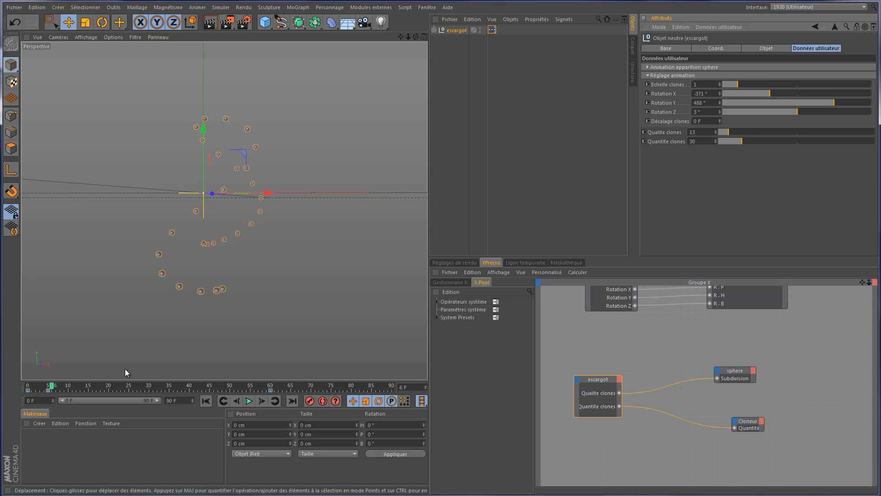
At frame 23, set the escargot's Qualite clones to 24 and render the perspective view
mouse_move(53, 386)
mouse_down()
mouse_move(151, 390)
mouse_move(128, 389)
mouse_up()
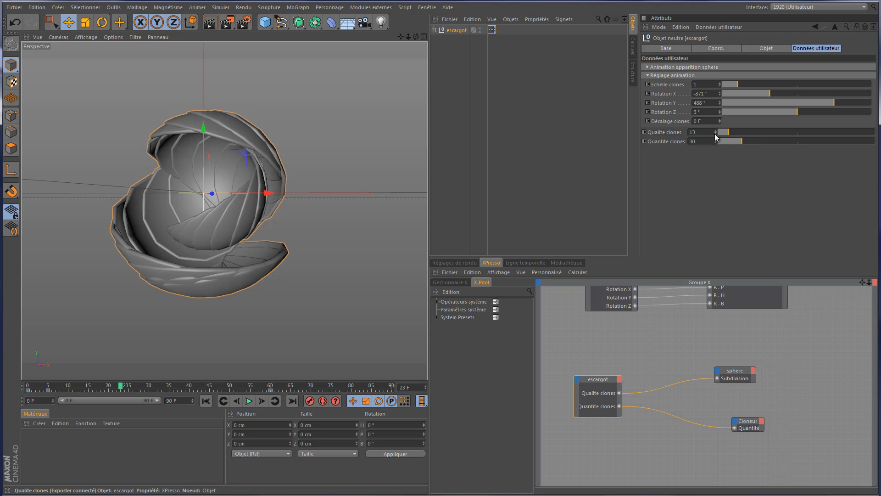
drag(704, 132, 652, 139)
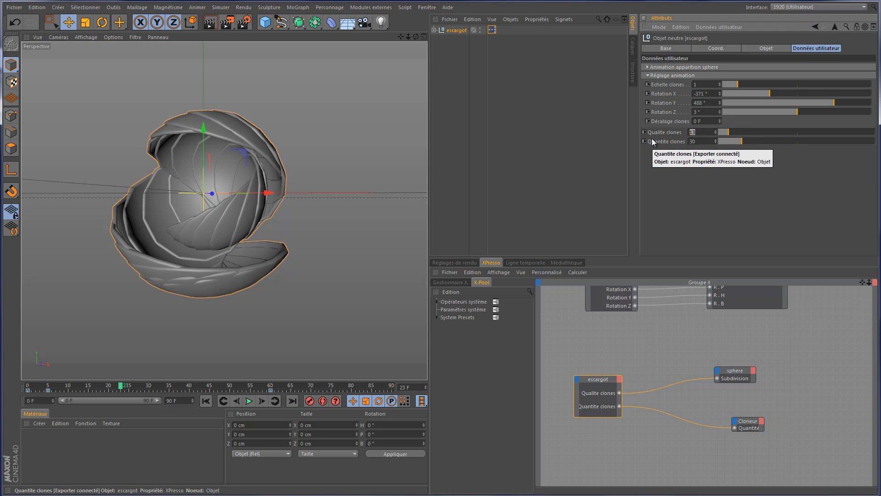
text(24)
key(Return)
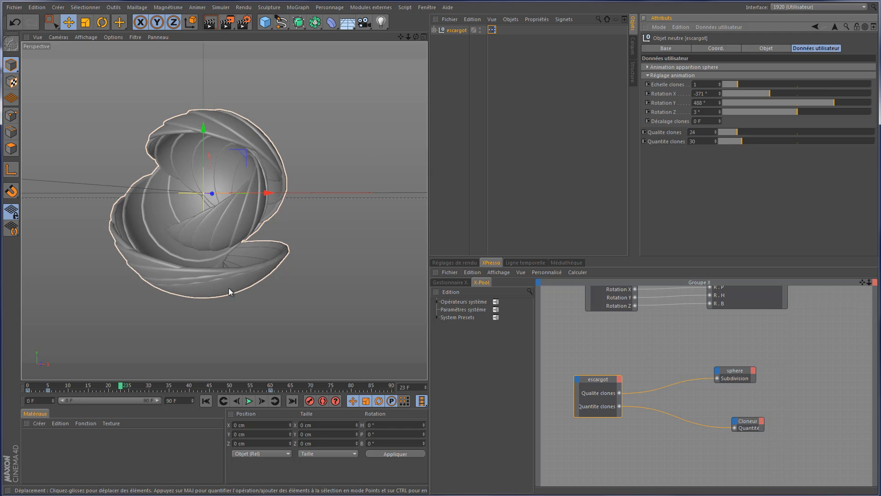
click(209, 22)
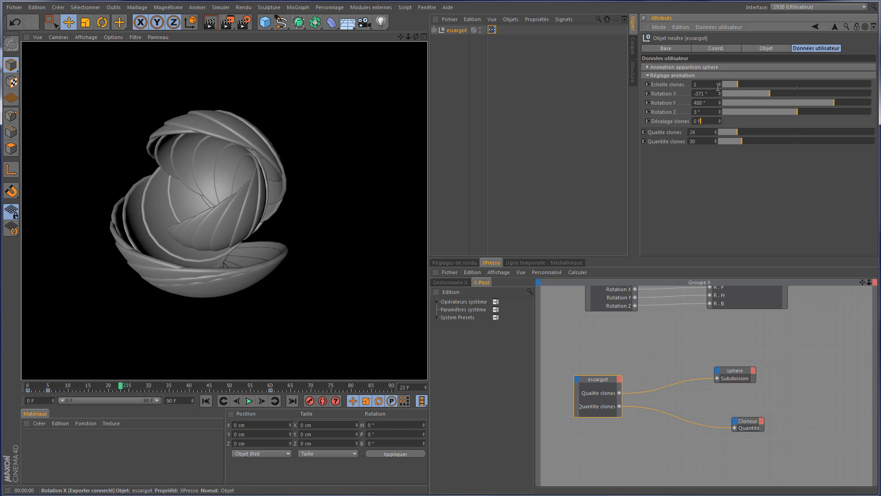
Try a clone scale of 1.2, settling on an Echelle clones value of 1.5
drag(720, 81, 720, 81)
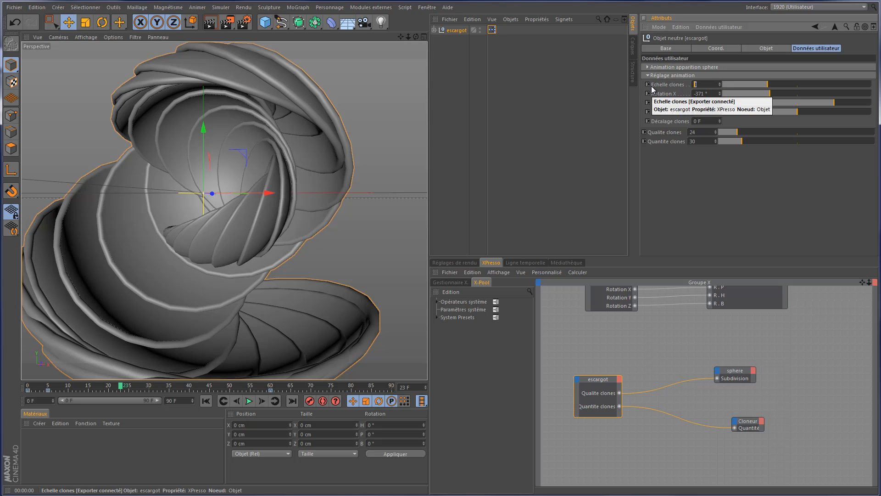
text(1.2)
key(Return)
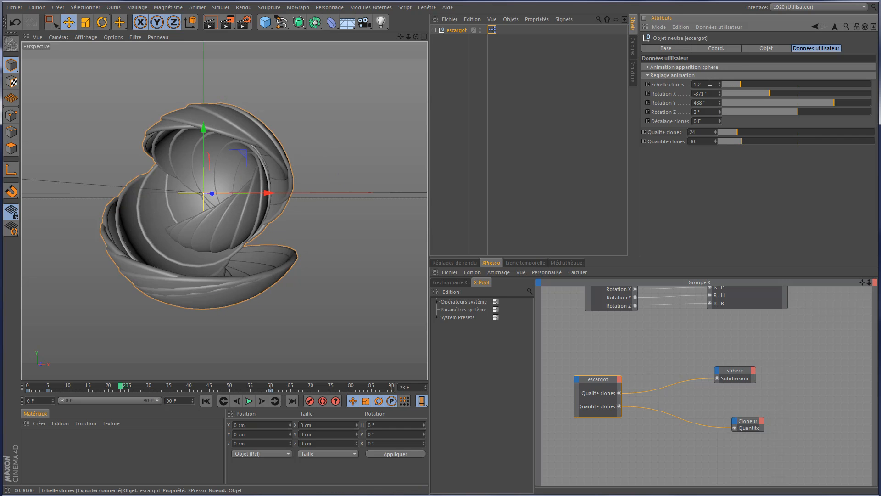
text(1.5)
key(Return)
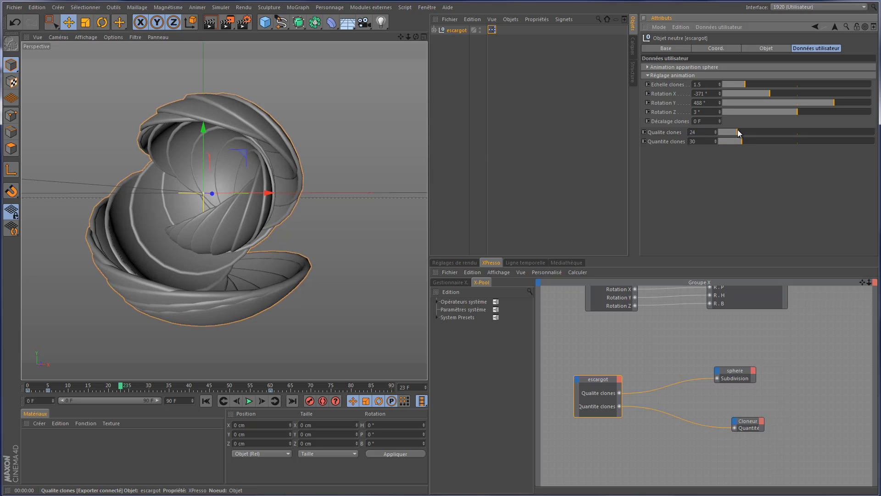
Increase the clone count by setting Quantite clones to 60
drag(736, 131, 745, 133)
drag(746, 141, 760, 150)
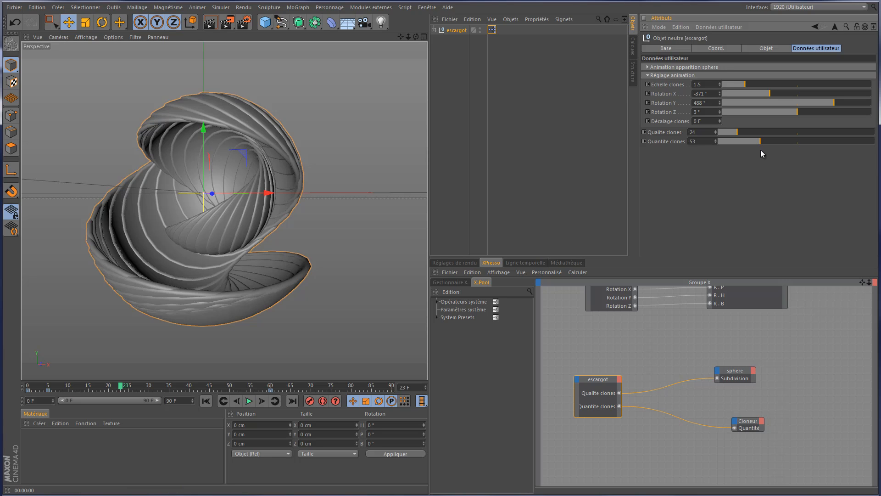
drag(698, 142, 672, 147)
text(60)
key(Return)
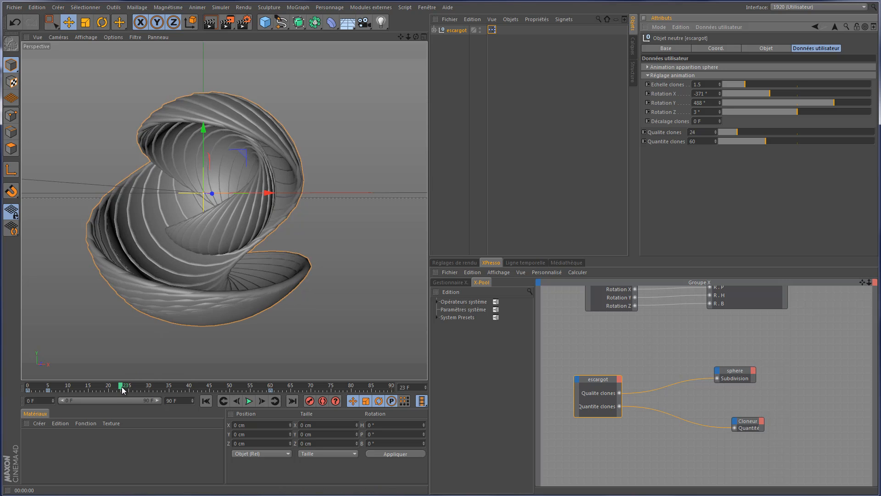
Go to frame 60 of the animation and lower the clones' Rotation X to about -402°
drag(123, 391, 273, 385)
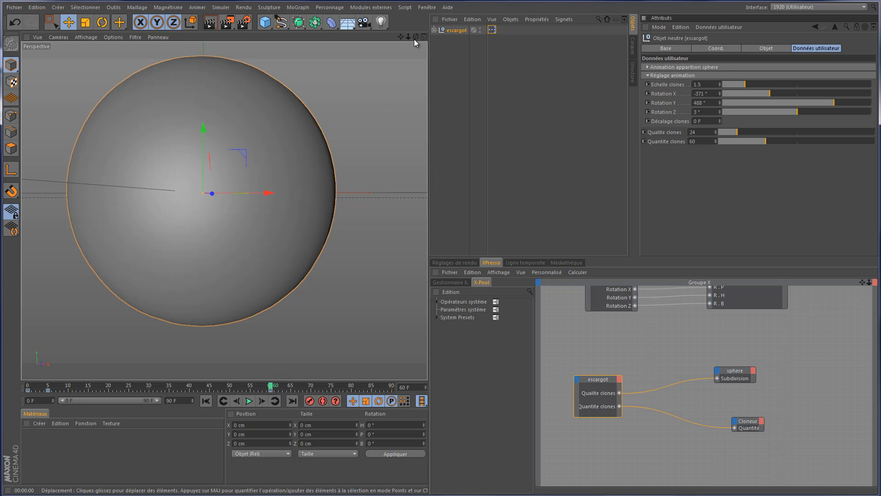
drag(416, 37, 428, 187)
drag(399, 37, 428, 187)
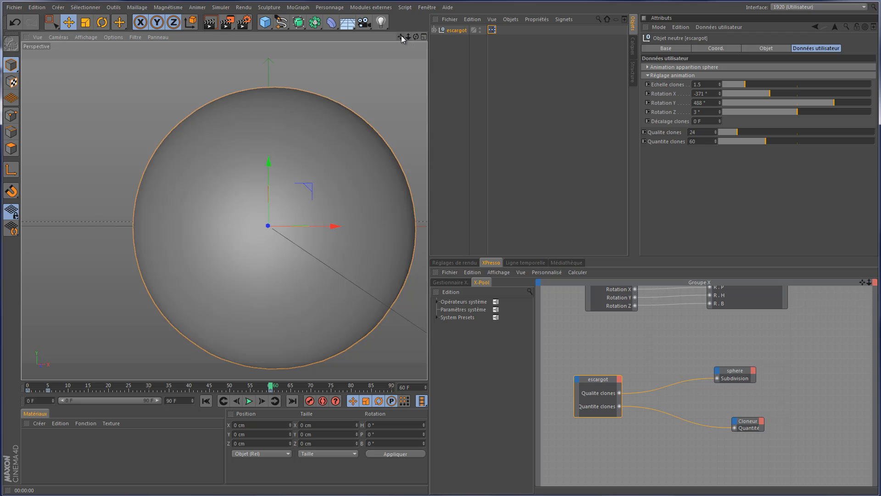
drag(401, 36, 428, 186)
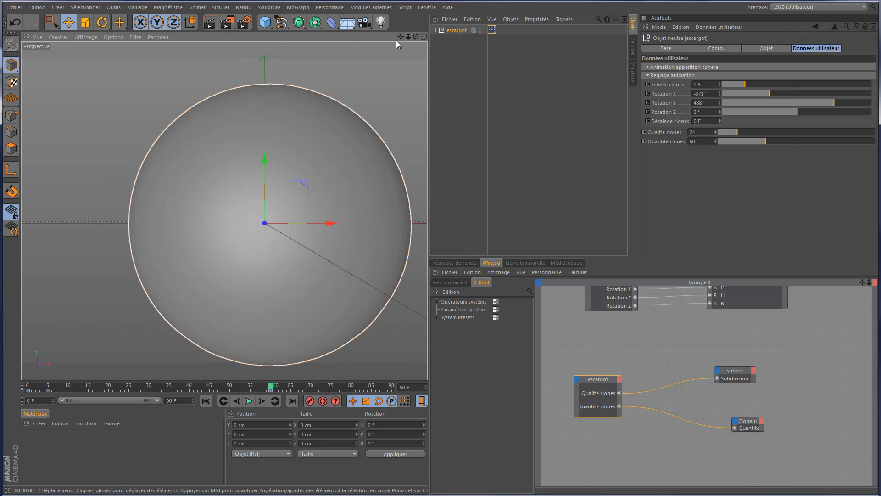
drag(401, 36, 427, 188)
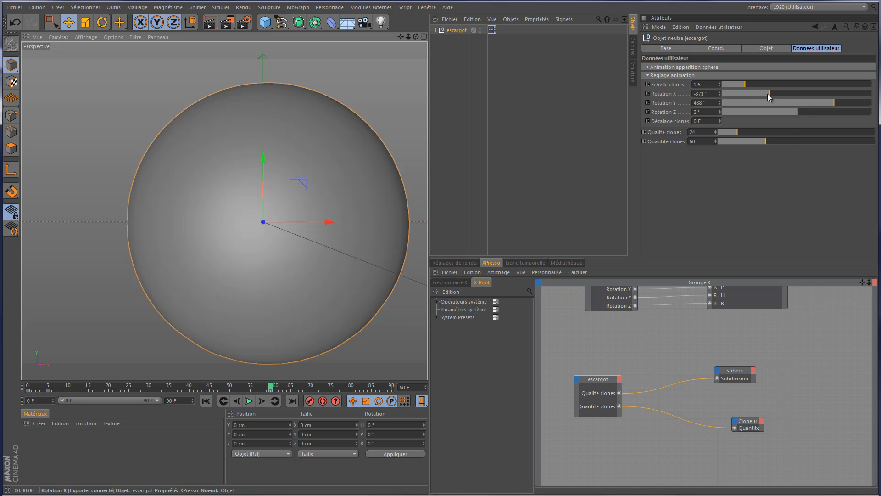
mouse_move(767, 93)
mouse_down()
mouse_move(783, 93)
mouse_move(765, 95)
mouse_up()
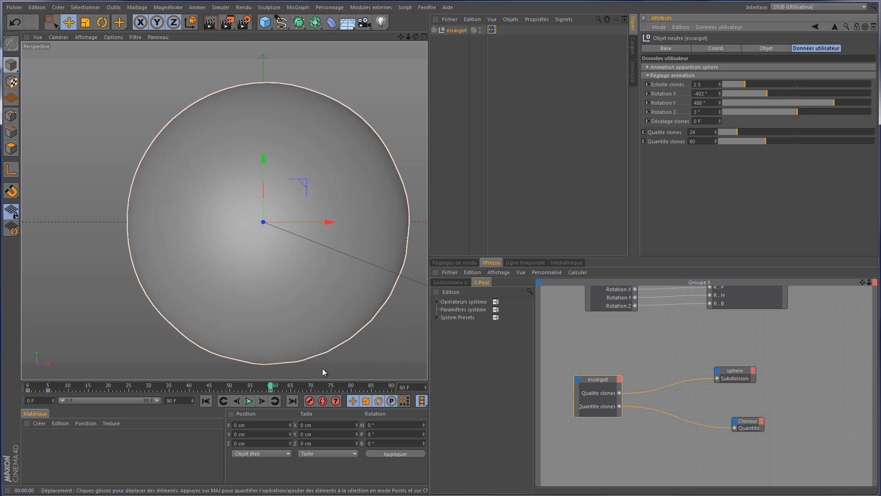
Go to frame 45 and try the clone rotation at about 95° in X and -64° in Y
drag(271, 389, 248, 389)
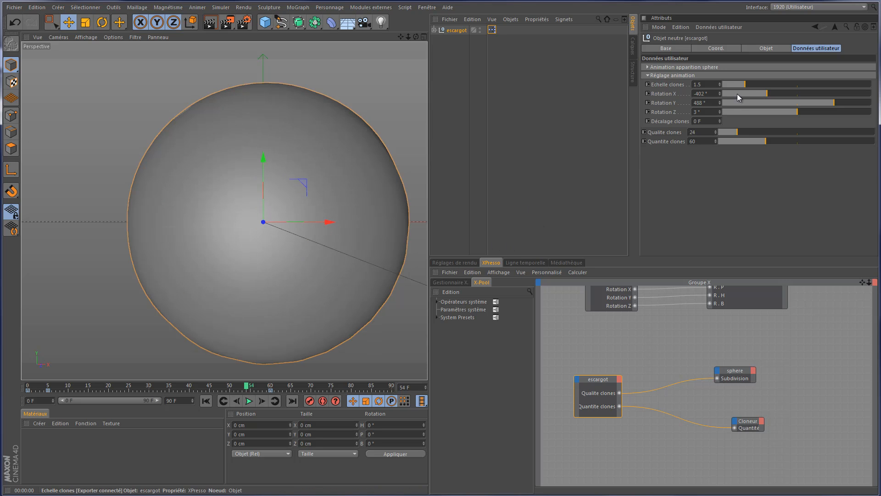
mouse_move(764, 94)
mouse_down()
mouse_move(798, 94)
mouse_move(788, 103)
mouse_move(796, 103)
mouse_up()
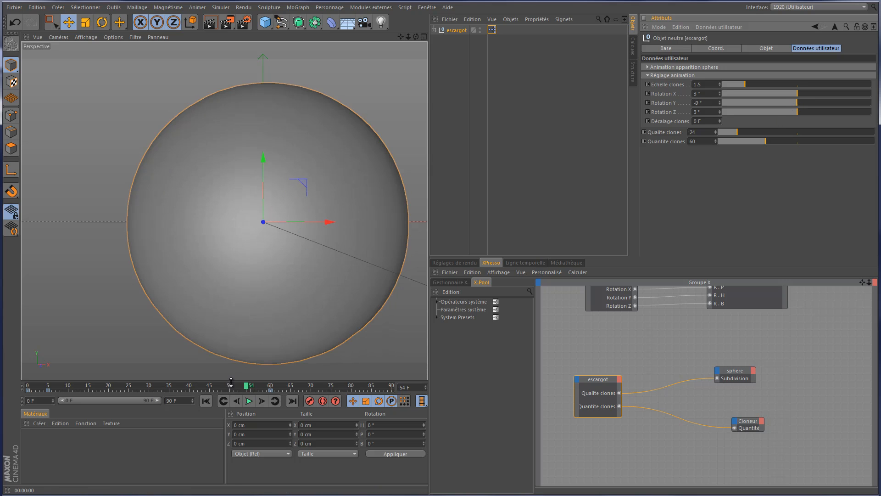
drag(244, 389, 210, 388)
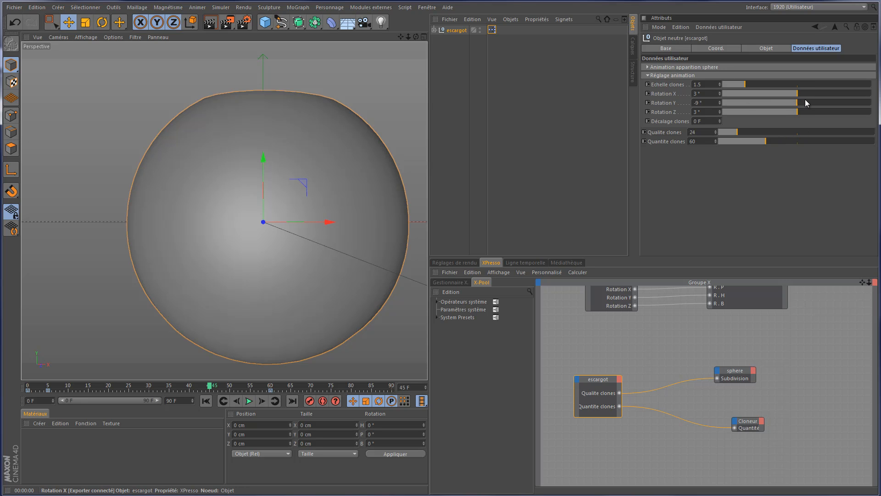
mouse_move(797, 102)
mouse_down()
mouse_move(832, 106)
mouse_move(799, 110)
mouse_move(803, 94)
mouse_move(795, 109)
mouse_up()
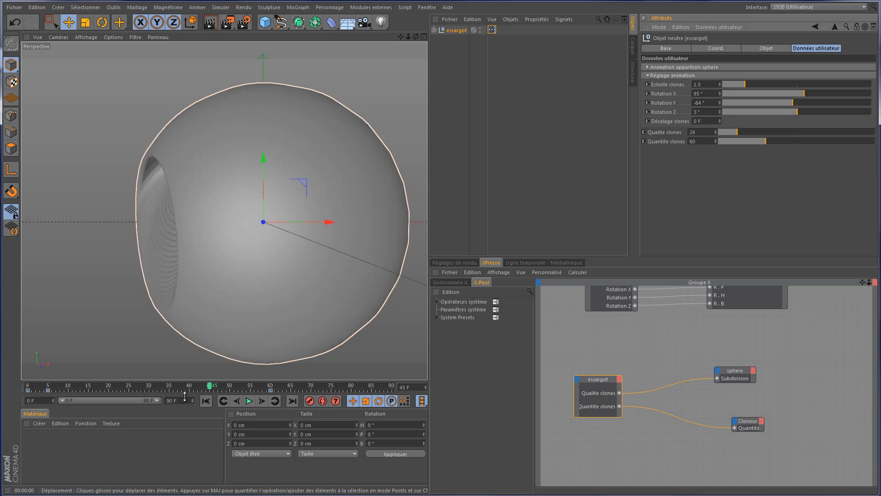
Try a Rotation Y of about -144° at frame 60, and set it to about 58° at frame 52
drag(210, 386, 269, 405)
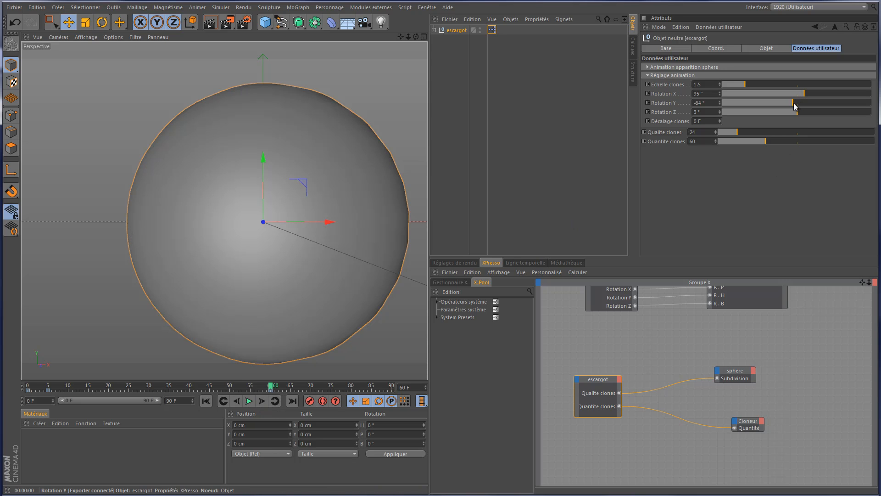
drag(795, 106, 787, 107)
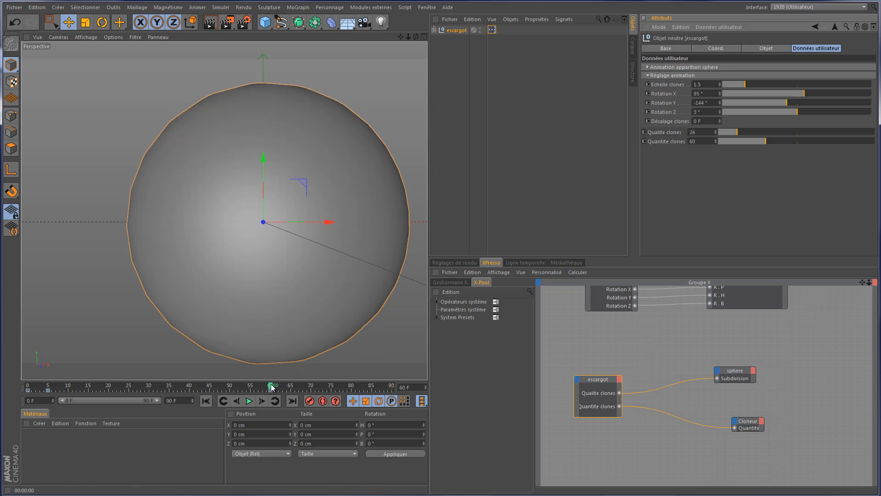
drag(271, 387, 238, 389)
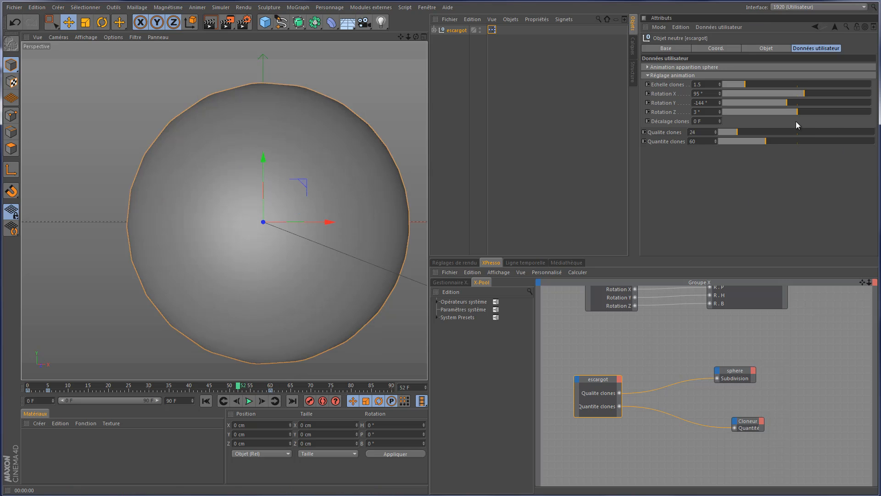
click(796, 103)
drag(797, 106, 801, 110)
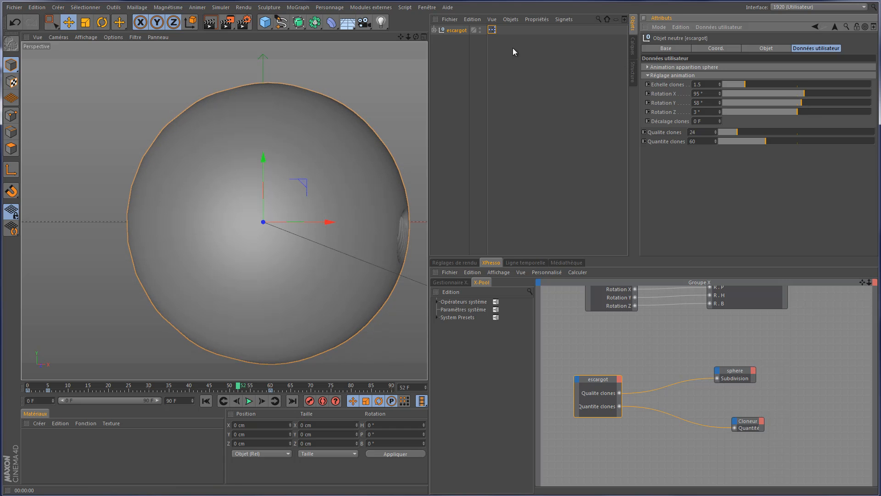
Add a camera to the scene and set its X, Y and Z position to 0 cm
drag(408, 37, 427, 188)
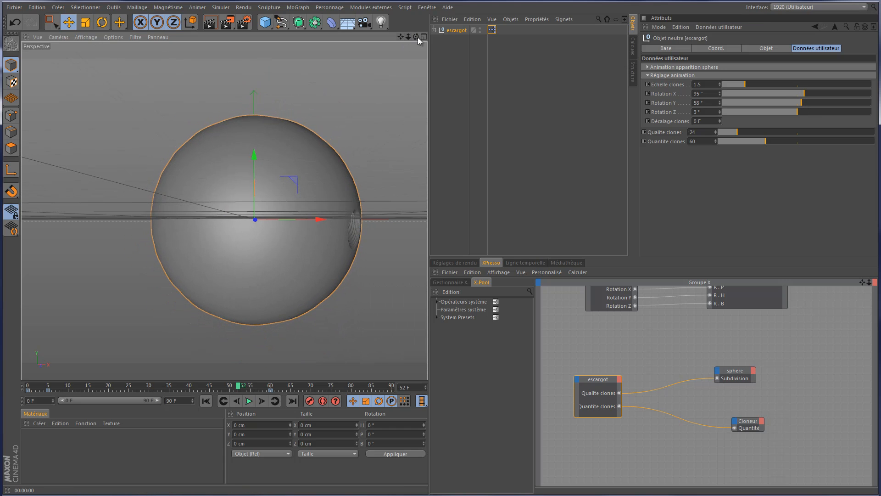
drag(418, 37, 429, 186)
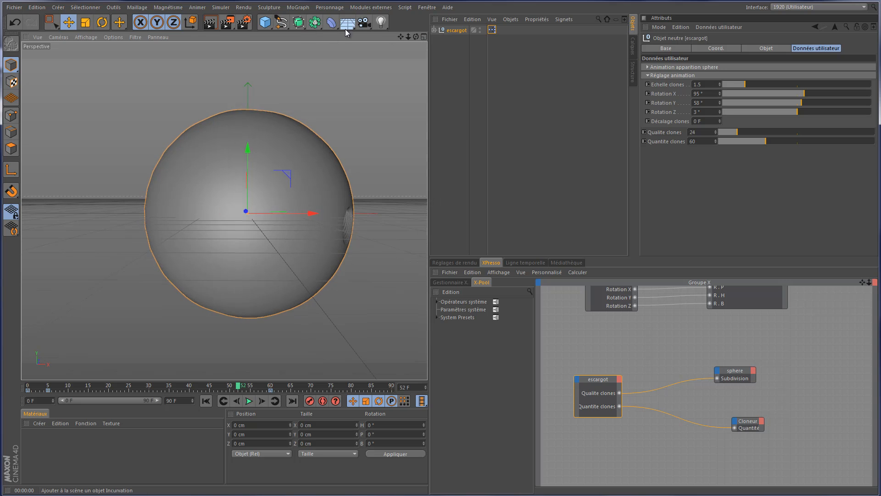
click(365, 28)
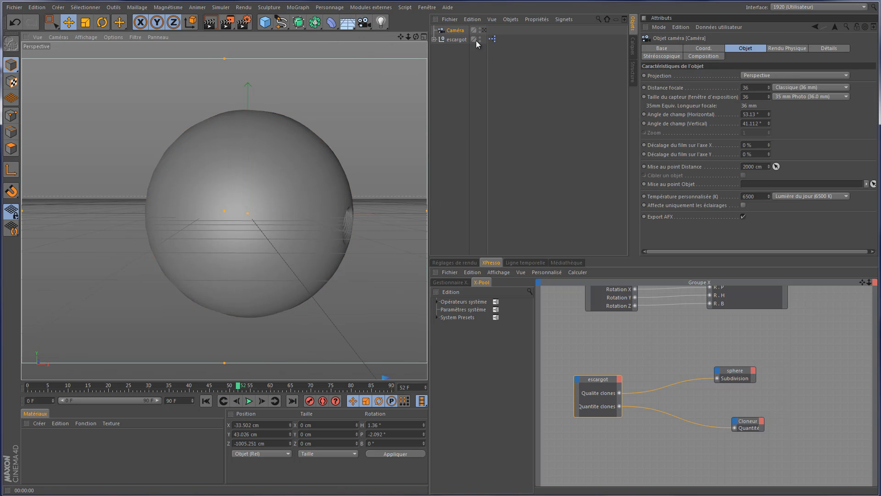
click(709, 49)
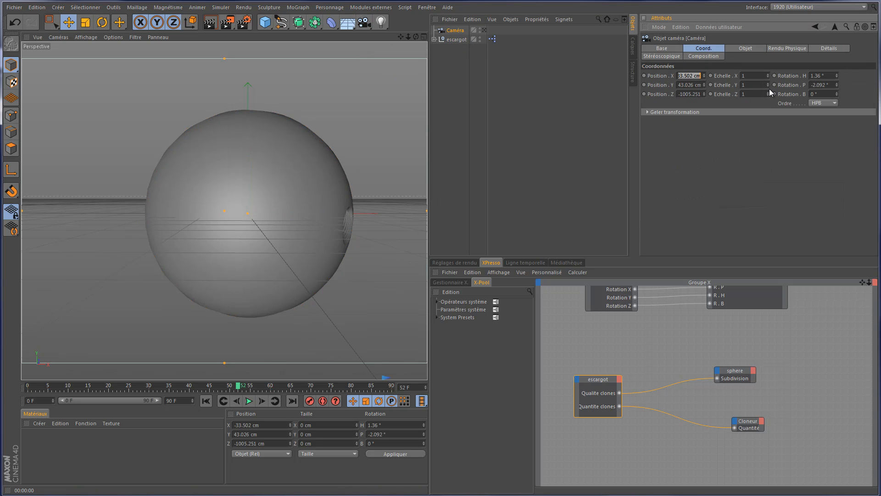
text(0)
key(Tab)
text(0)
key(Tab)
text(0)
key(Tab)
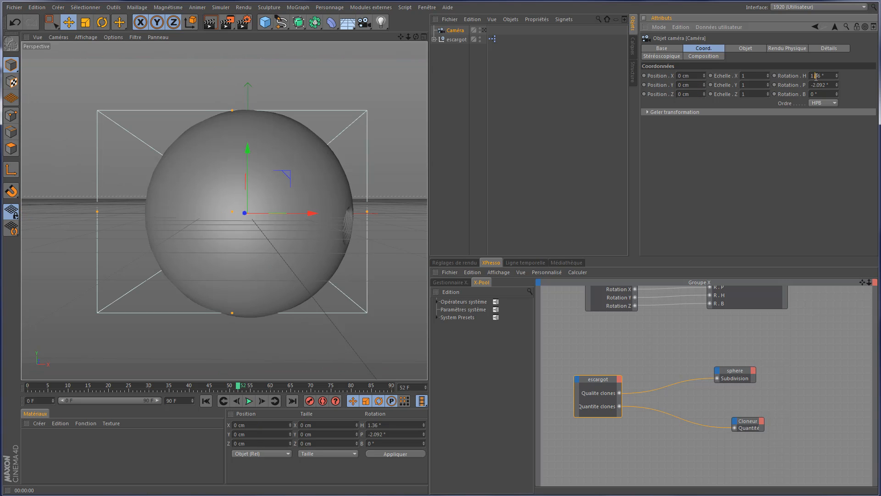
Set the camera's H and P rotation to 0°
text(0)
key(Tab)
text(0)
key(Tab)
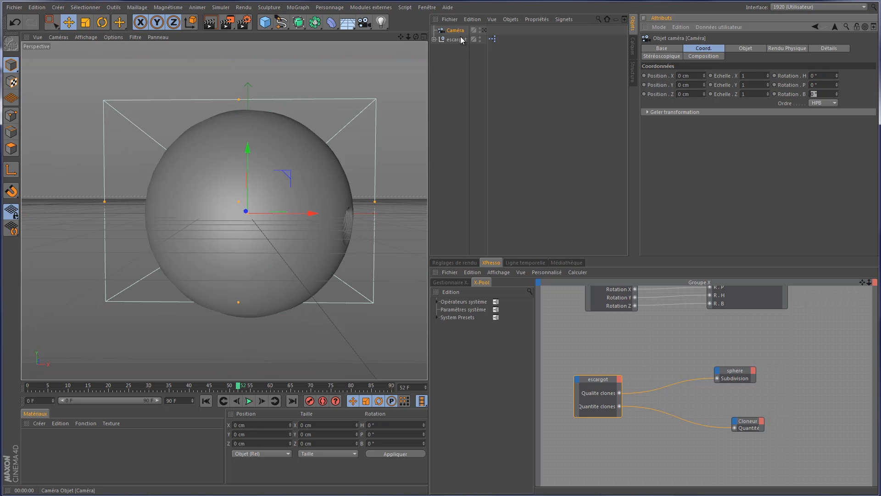
Look through the new camera and pull it back along Z to about -1097 cm
click(484, 30)
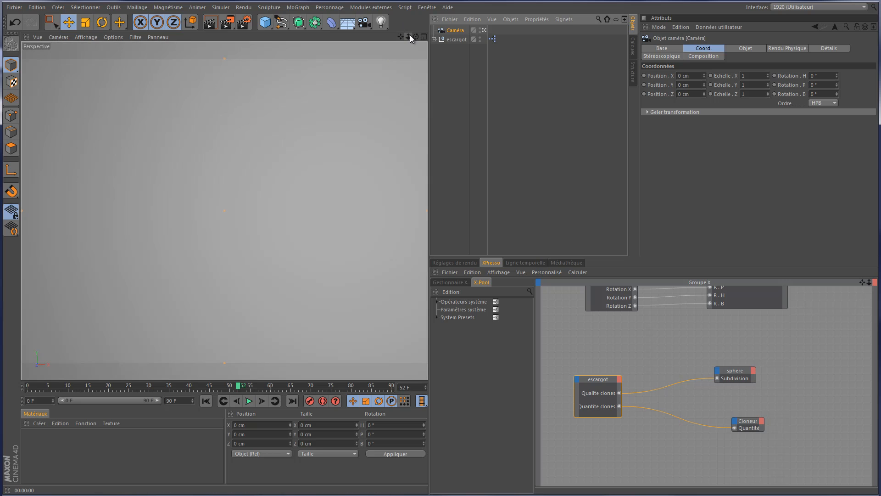
scroll(424, 188, down, 10)
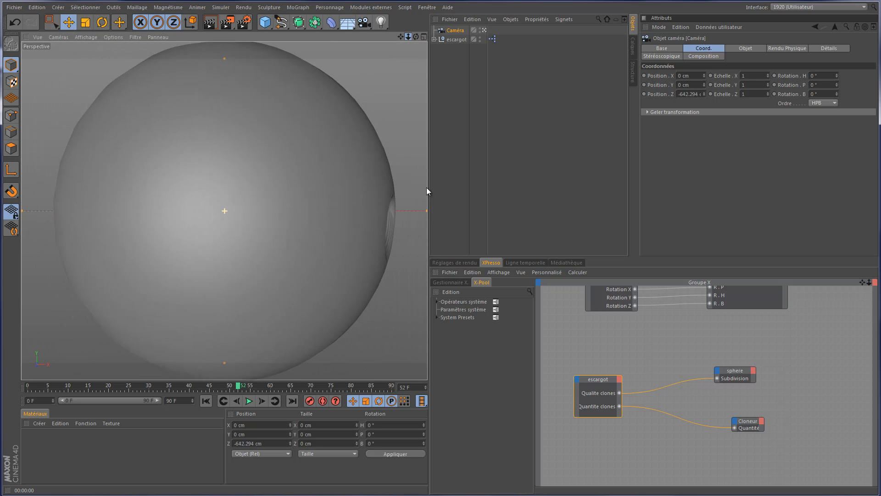
scroll(425, 188, up, 2)
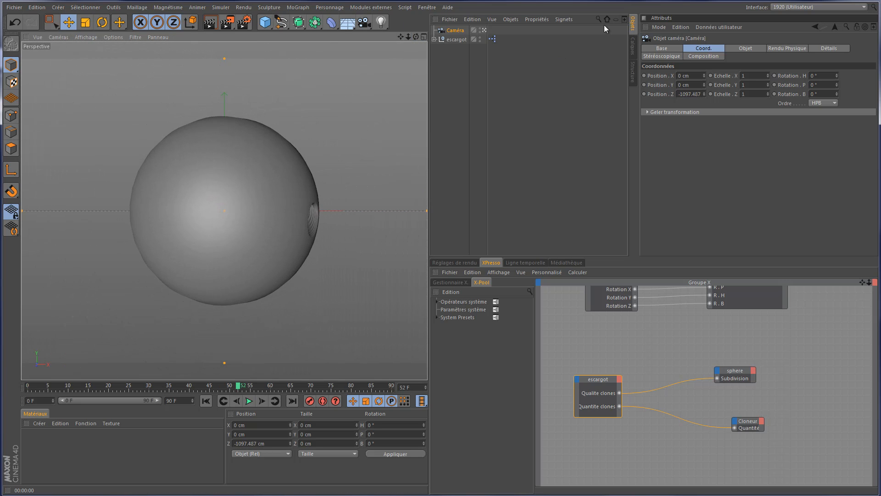
Set the escargot's clone rotation to 424° in Y and about 89° in X
click(456, 40)
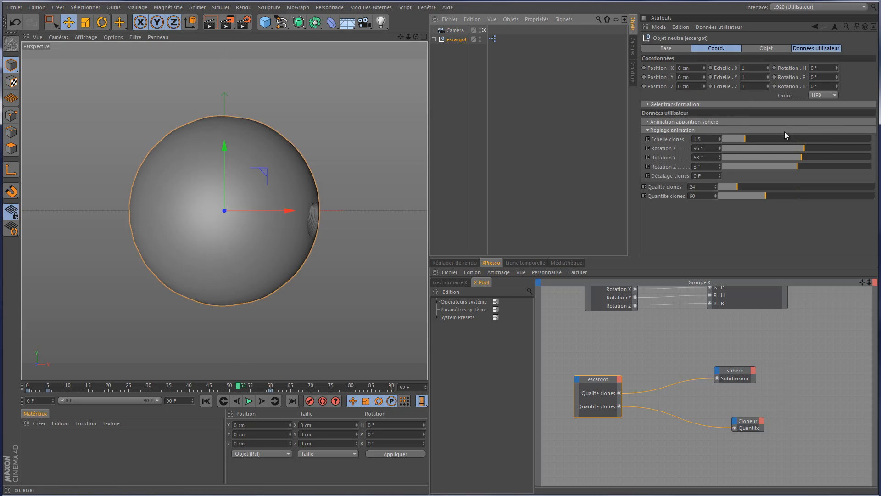
click(802, 157)
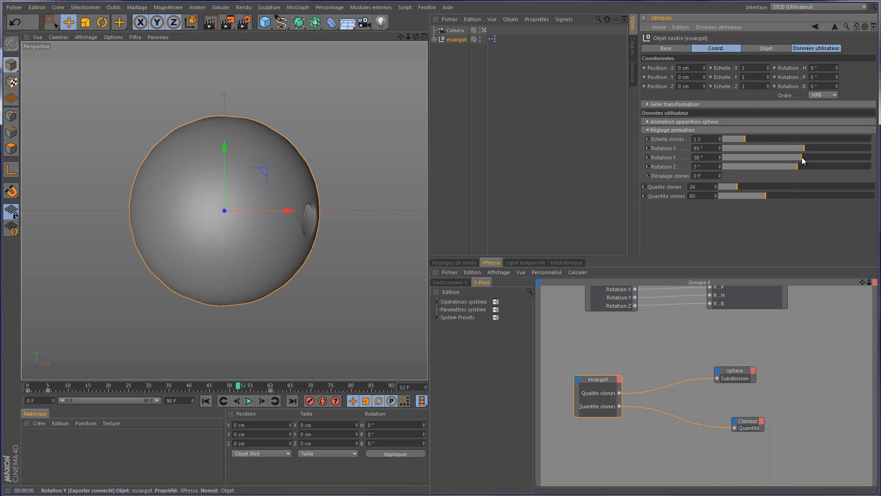
drag(802, 157, 802, 158)
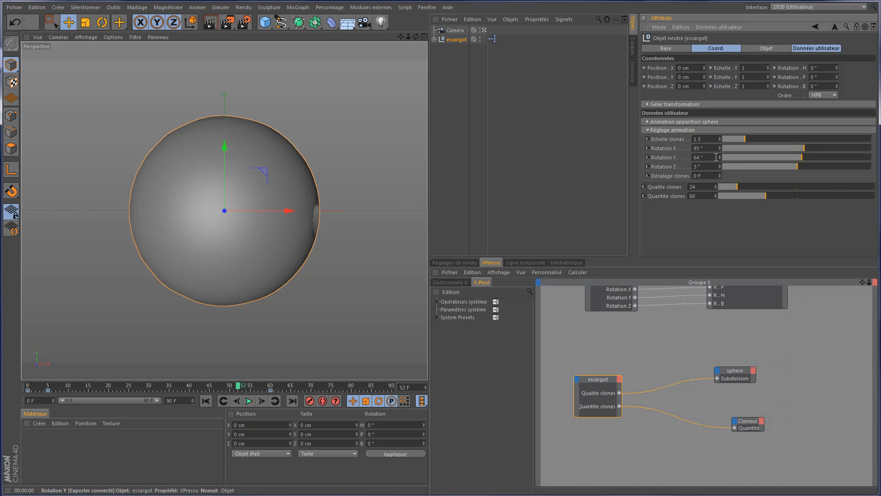
click(715, 157)
text(-360)
key(Return)
drag(804, 149, 806, 150)
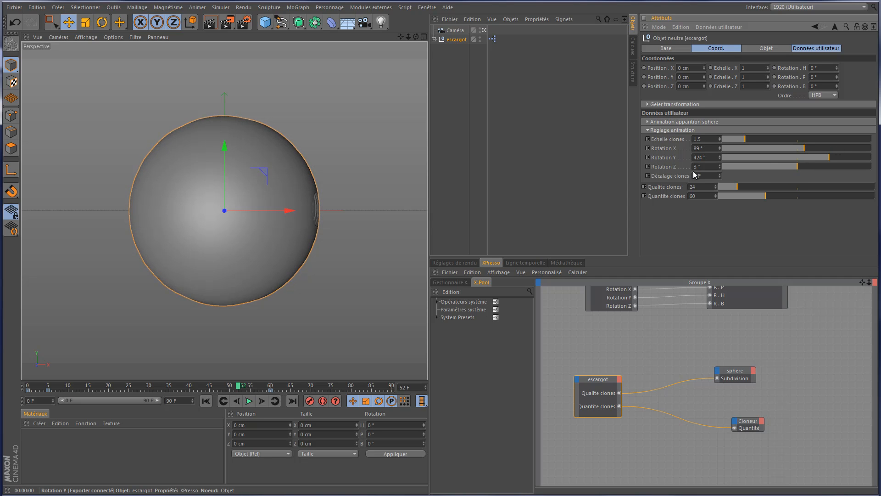
Set the escargot's clone Rotation Z to 365°, keyframe its X, Y and Z rotations, and move the three keys to frame 60
drag(796, 166, 825, 168)
click(648, 167)
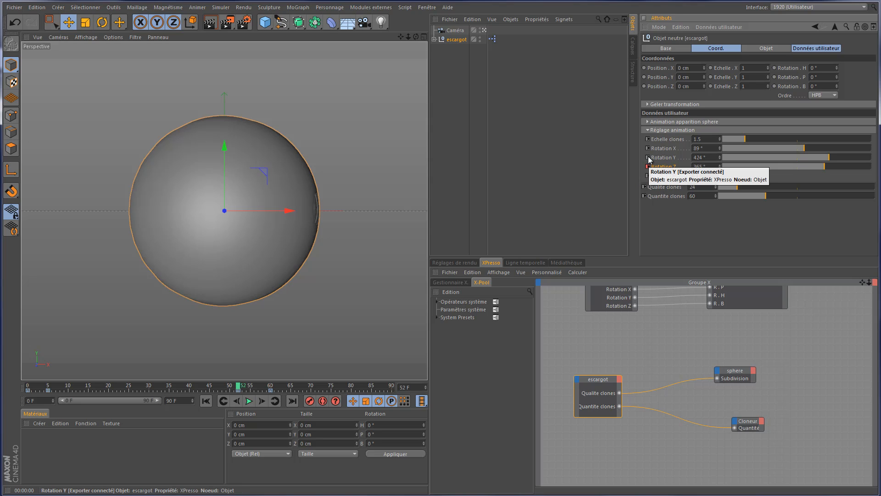
click(648, 158)
drag(803, 148, 804, 151)
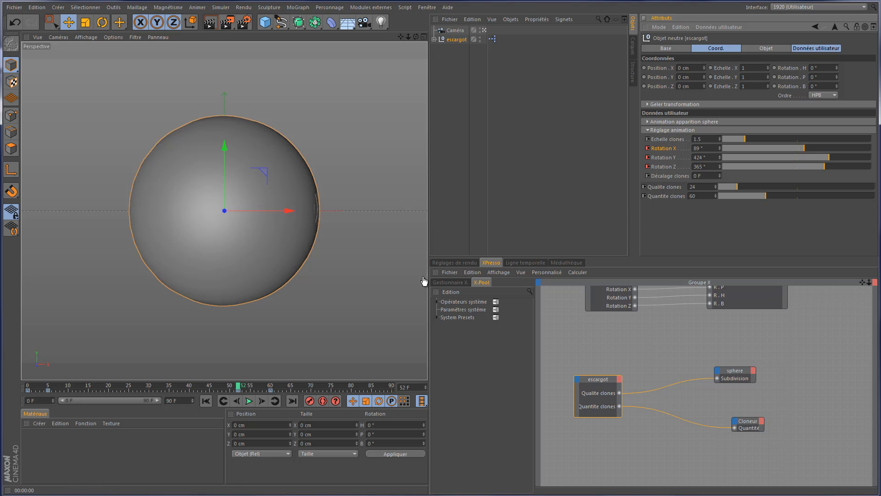
click(240, 390)
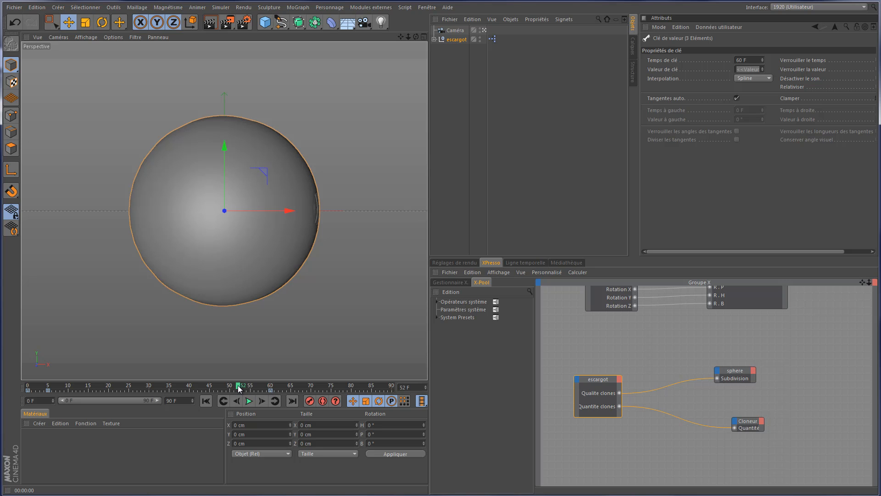
At frame 0, set the escargot's clone Rotation X, Y and Z to 0° and keyframe them
drag(239, 389, 23, 404)
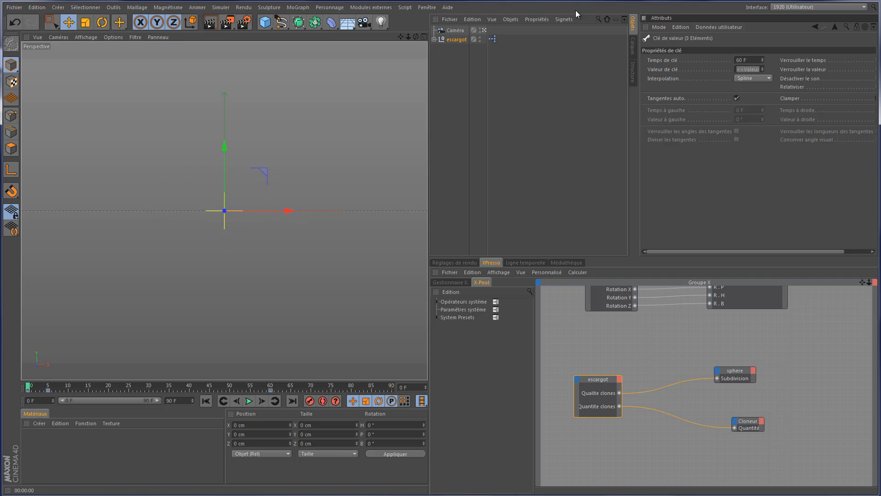
click(456, 39)
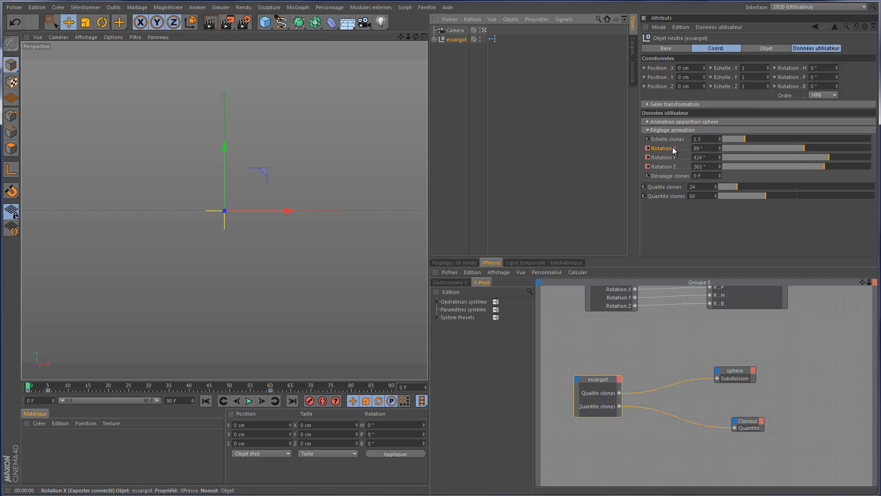
click(657, 147)
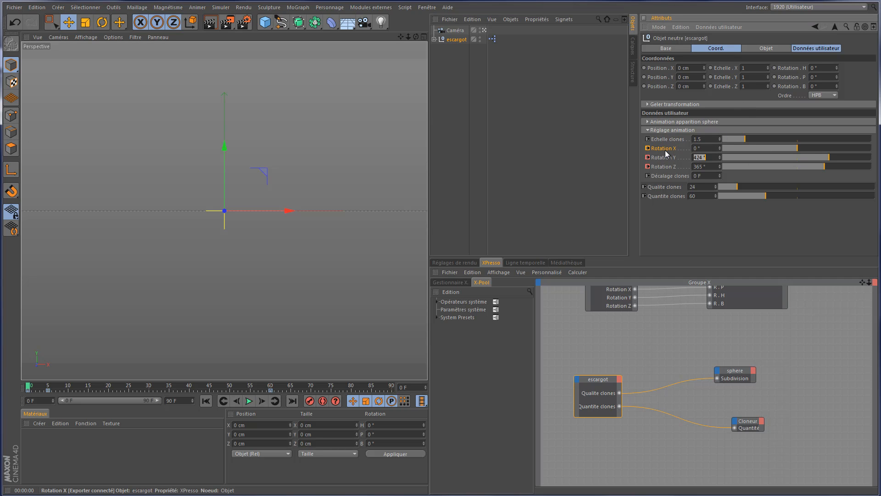
text(0)
key(Return)
key(0)
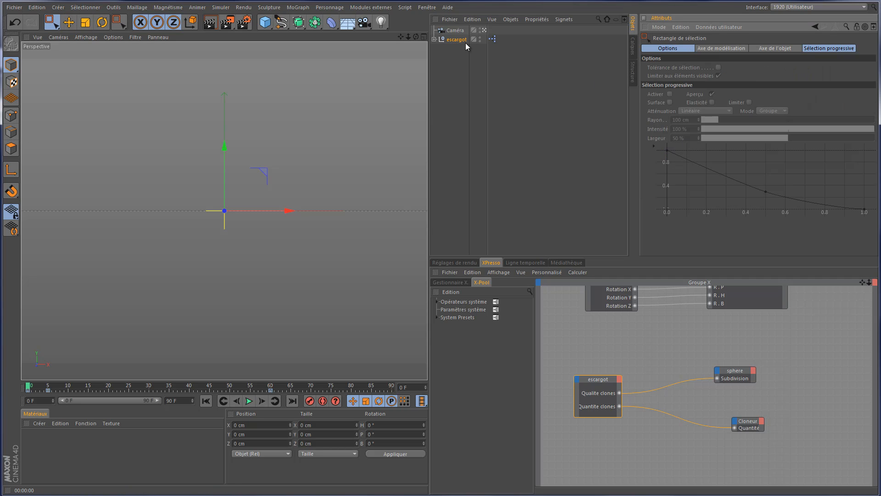
click(464, 42)
click(664, 166)
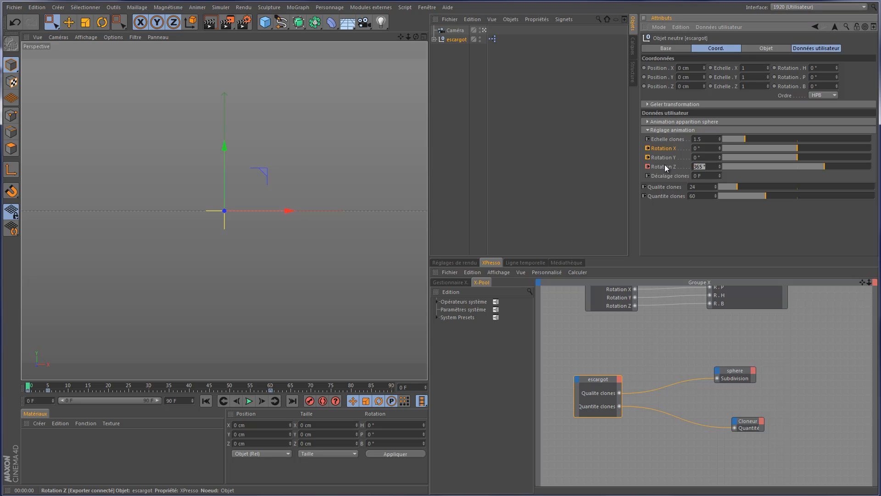
text(0)
key(Return)
click(648, 167)
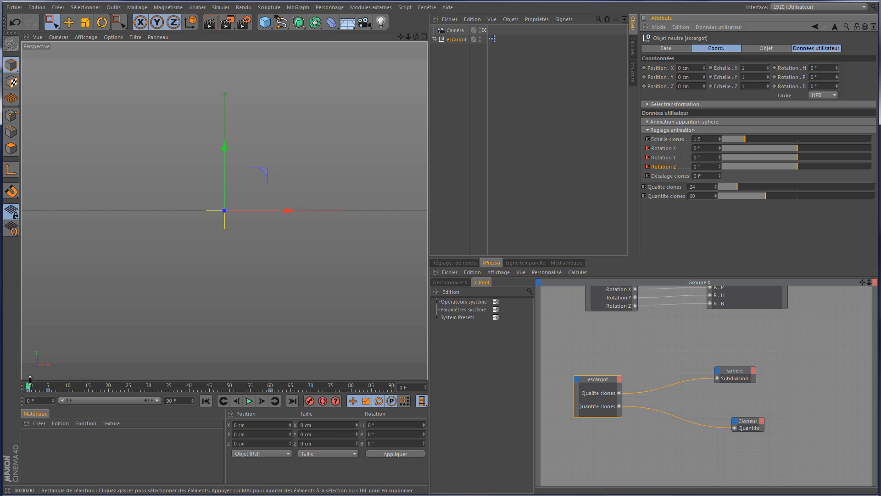
Preview the animation at frame 30 and set the escargot's clone offset (Décalage clones) to 25 F
mouse_move(29, 385)
mouse_down()
mouse_move(260, 389)
mouse_move(152, 402)
mouse_up()
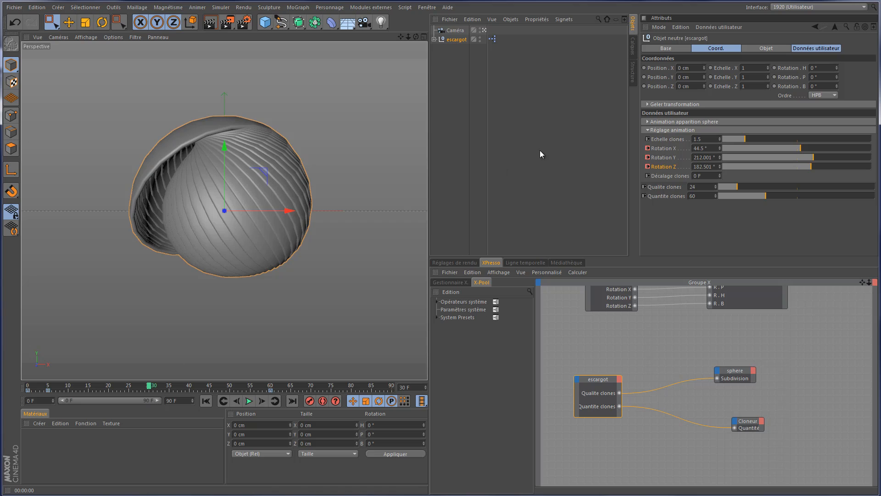
drag(703, 176, 662, 176)
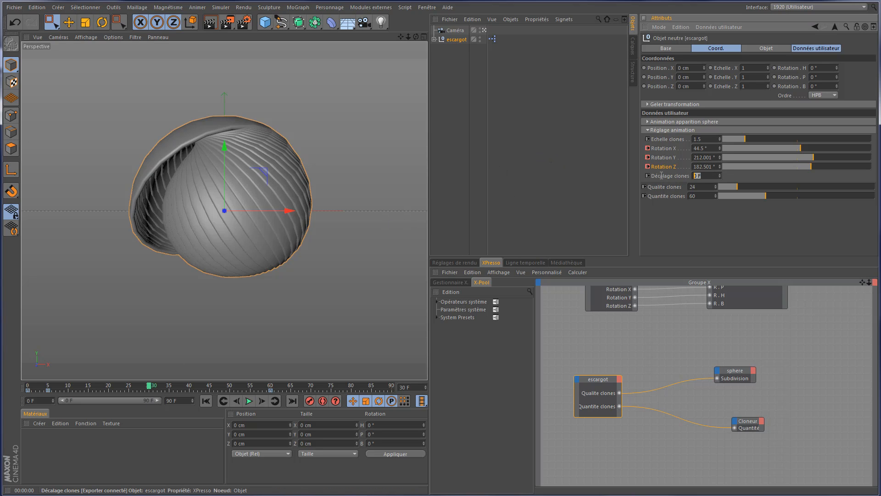
text(25)
key(Tab)
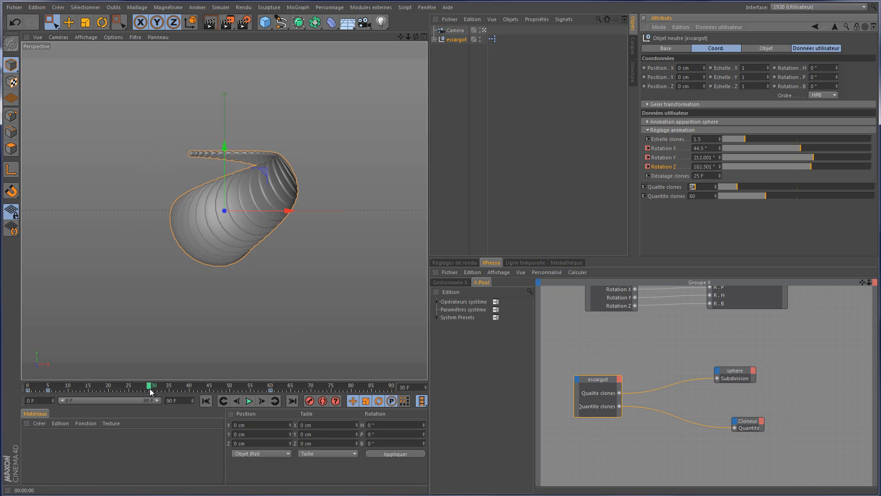
Try a clone Rotation Y of 242° on the escargot at frame 13
drag(150, 386, 82, 404)
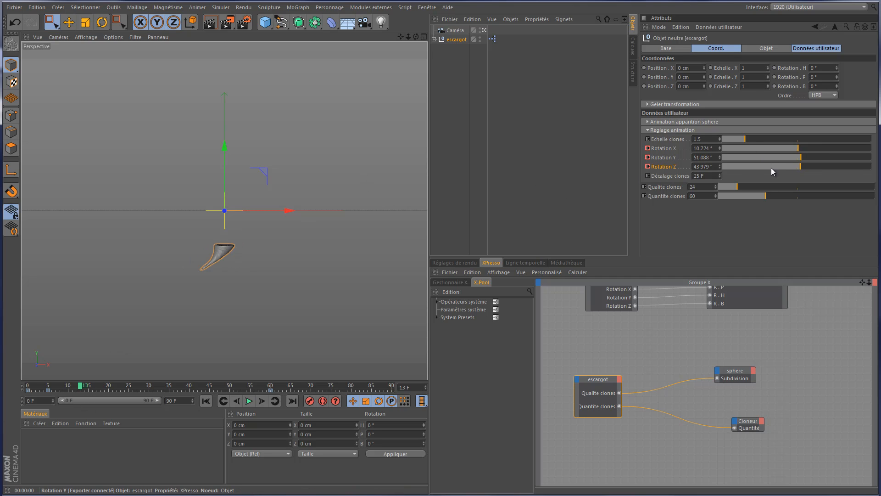
mouse_move(801, 157)
mouse_down()
mouse_move(820, 160)
mouse_move(781, 164)
mouse_move(816, 164)
mouse_up()
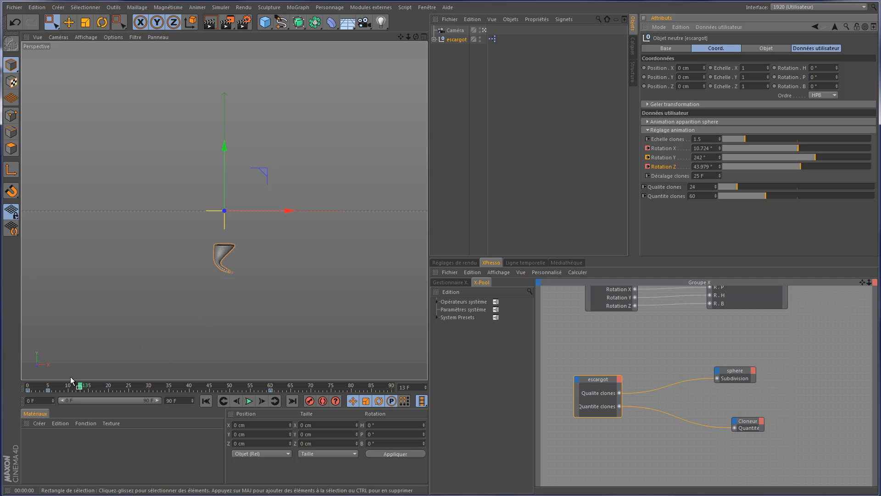
drag(83, 387, 87, 408)
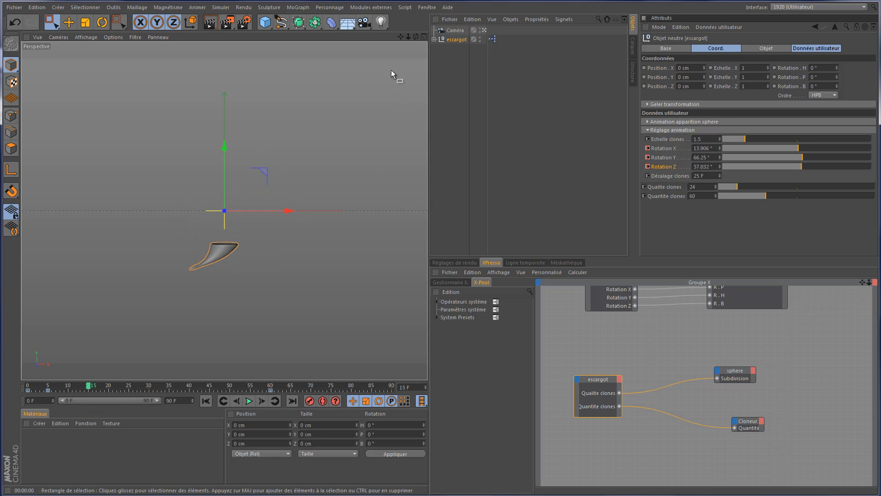
Rotate the Cloneur object inside the escargot group to 18° in H and 94° in P
click(434, 39)
click(461, 58)
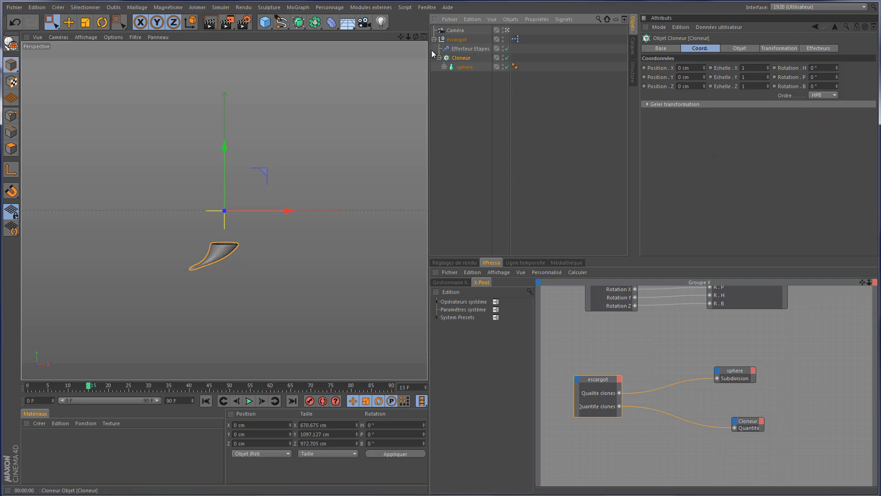
click(439, 58)
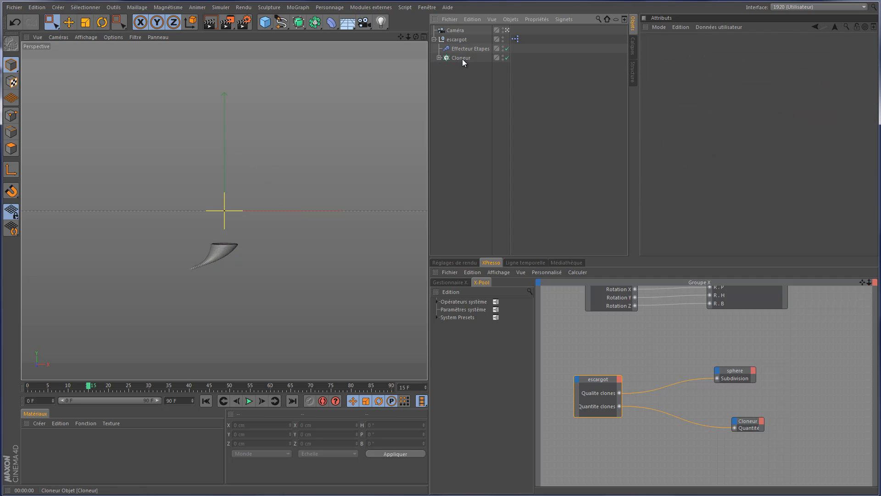
click(461, 58)
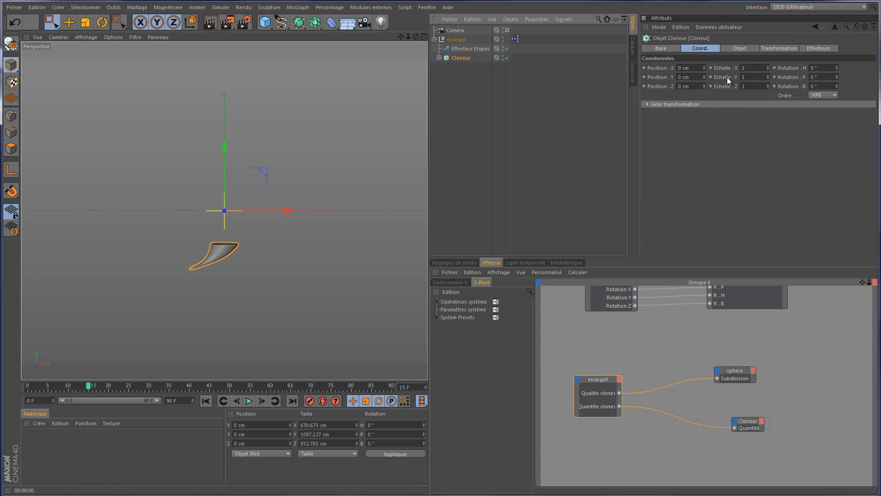
click(837, 75)
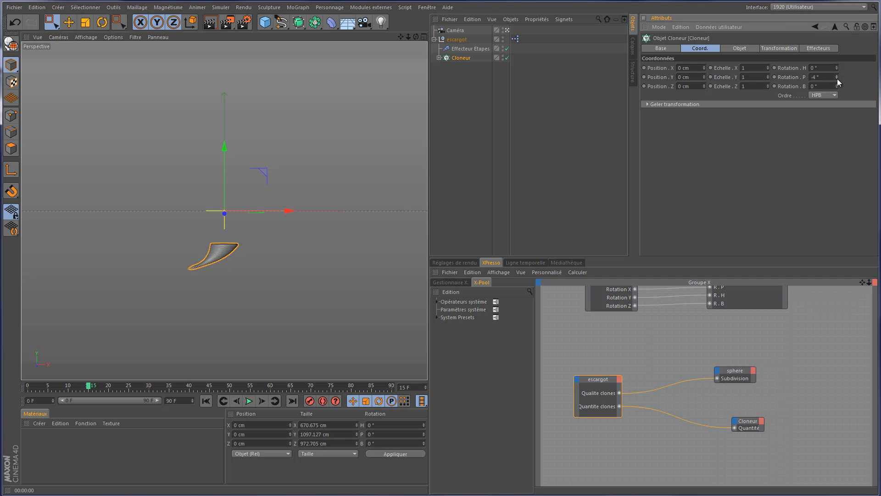
mouse_move(838, 84)
mouse_down()
mouse_move(836, 48)
mouse_move(837, 79)
mouse_move(833, 58)
mouse_up()
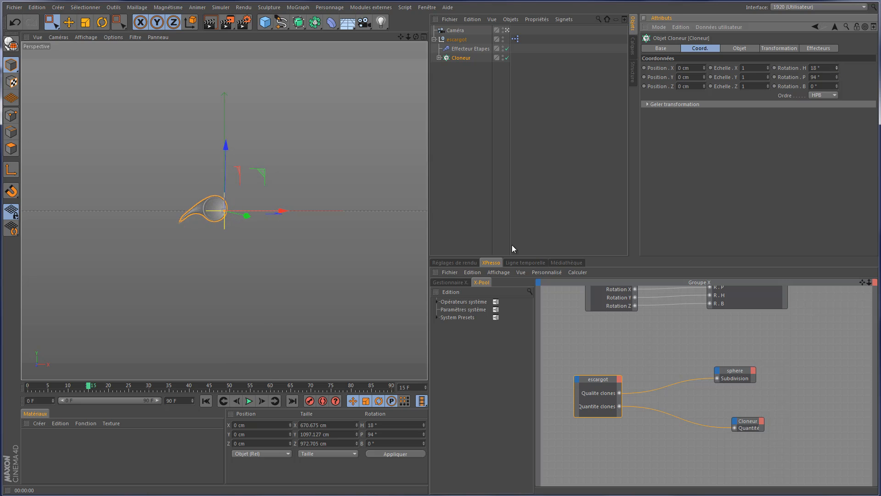
Keyframe the Cloneur's H and P rotation at frame 0
mouse_move(89, 388)
mouse_down()
mouse_move(27, 388)
mouse_move(159, 388)
mouse_move(238, 353)
mouse_move(338, 341)
mouse_move(232, 366)
mouse_move(282, 369)
mouse_move(244, 384)
mouse_move(4, 391)
mouse_up()
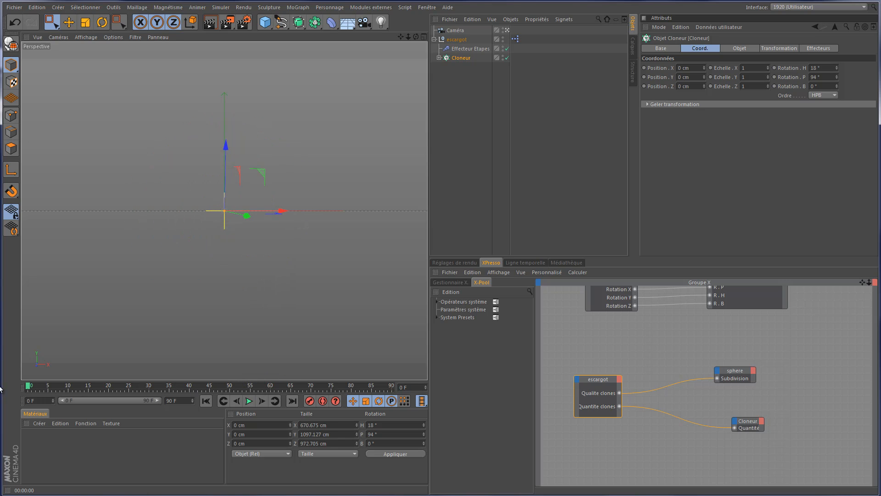
ctrl+click(775, 68)
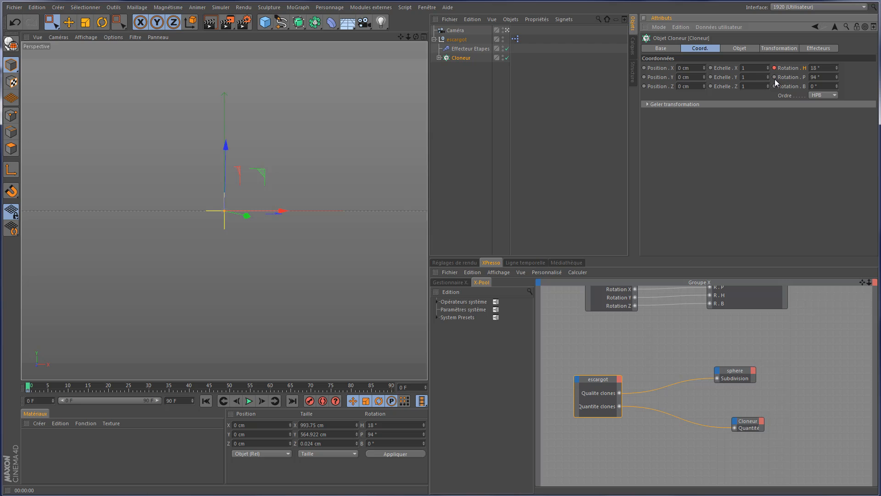
ctrl+click(775, 77)
At frame 60, set the Cloneur's H and P rotation to 0° and keyframe both
drag(28, 388, 271, 389)
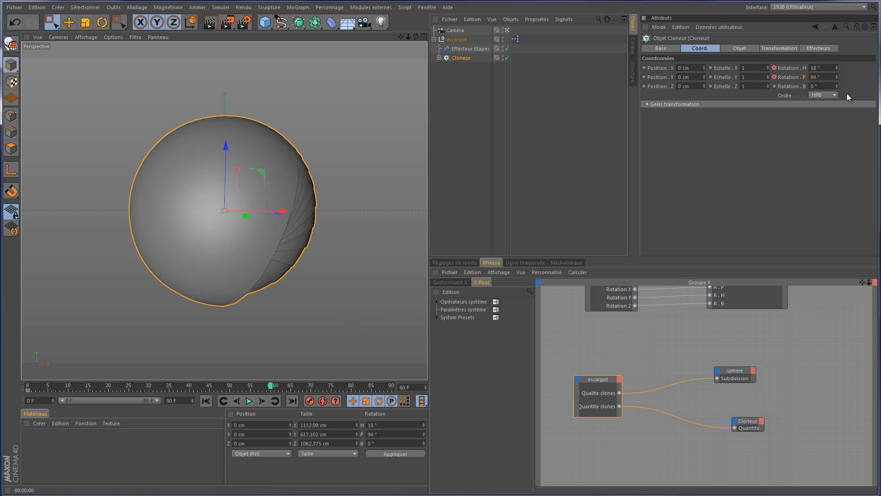
click(831, 69)
key(Tab)
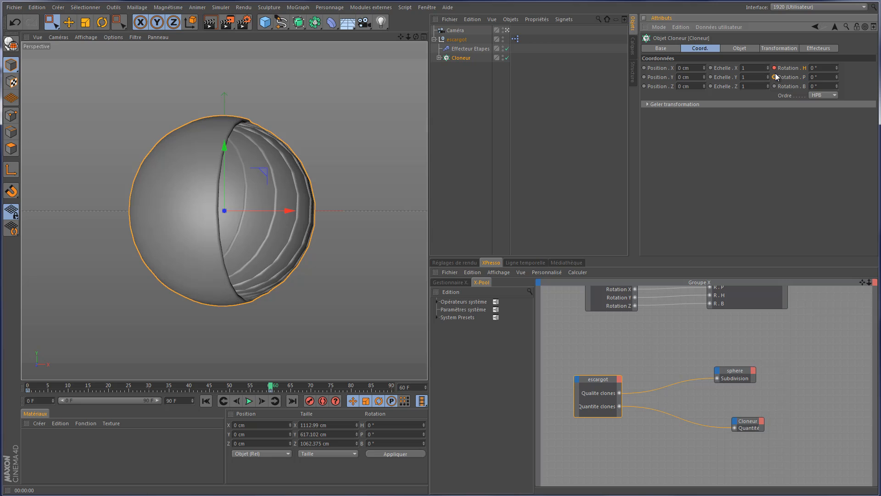
Play the animation from the start and scrub back to frame 52 to check the sphere's closing motion
click(206, 401)
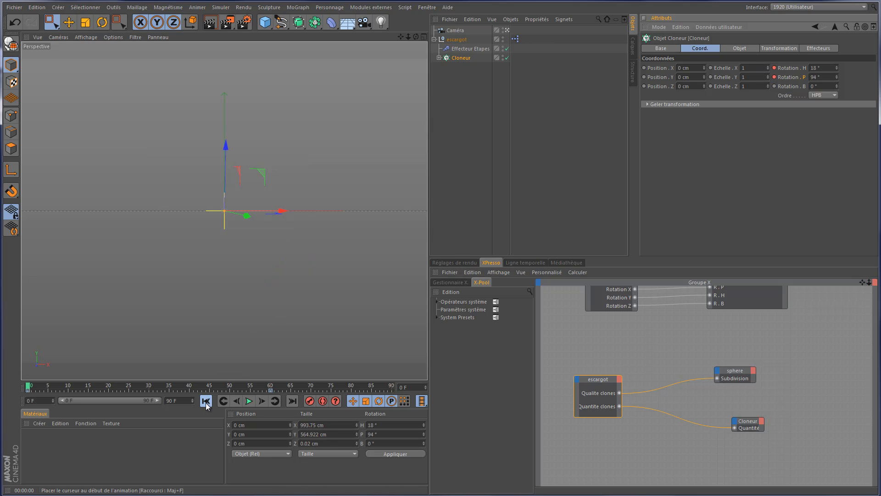
click(248, 401)
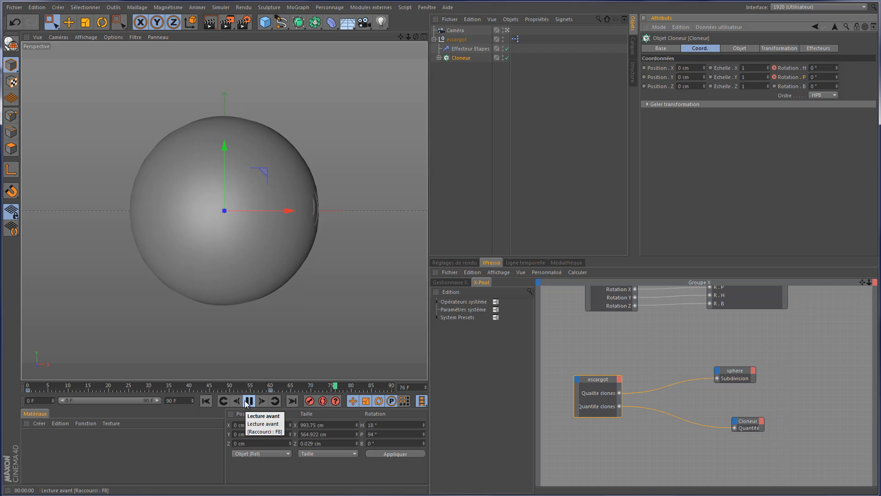
click(248, 401)
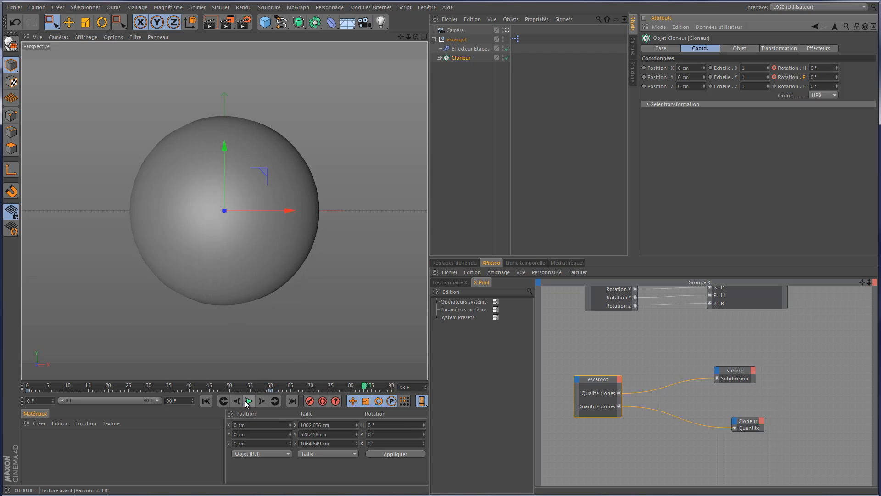
click(368, 387)
mouse_move(365, 389)
mouse_down()
mouse_move(27, 395)
mouse_move(238, 389)
mouse_up()
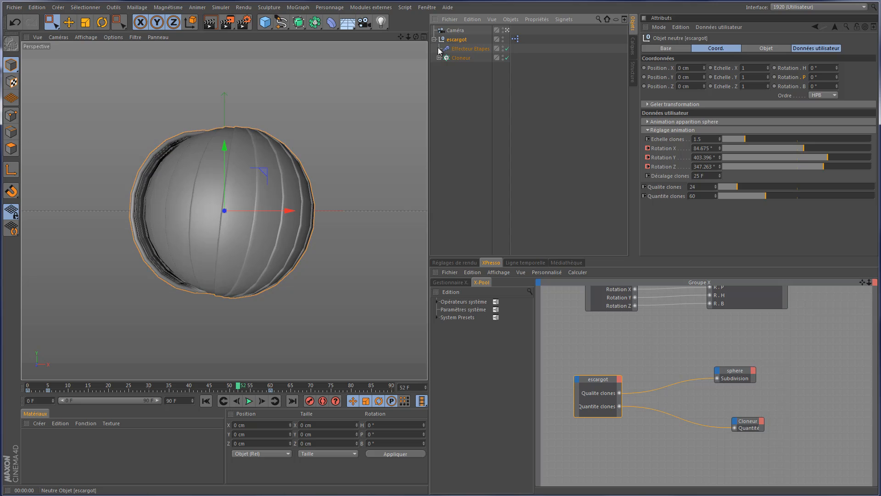
Lower the escargot's clone quantity to 47 and check the clone trail at frame 23
click(460, 58)
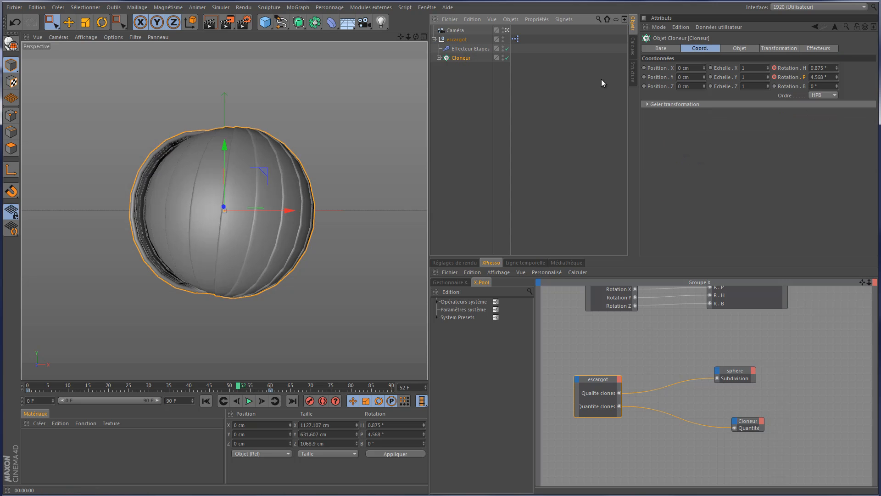
click(434, 39)
click(452, 40)
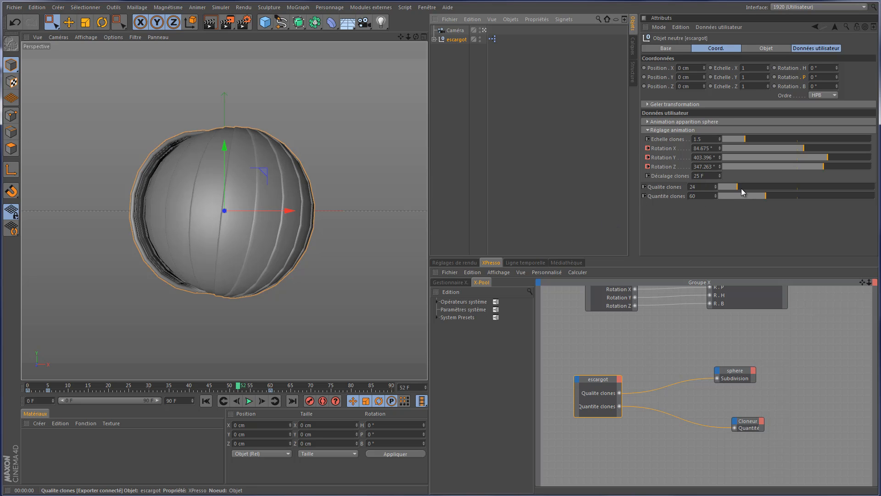
mouse_move(764, 196)
mouse_down()
mouse_move(810, 201)
mouse_move(720, 206)
mouse_move(758, 207)
mouse_up()
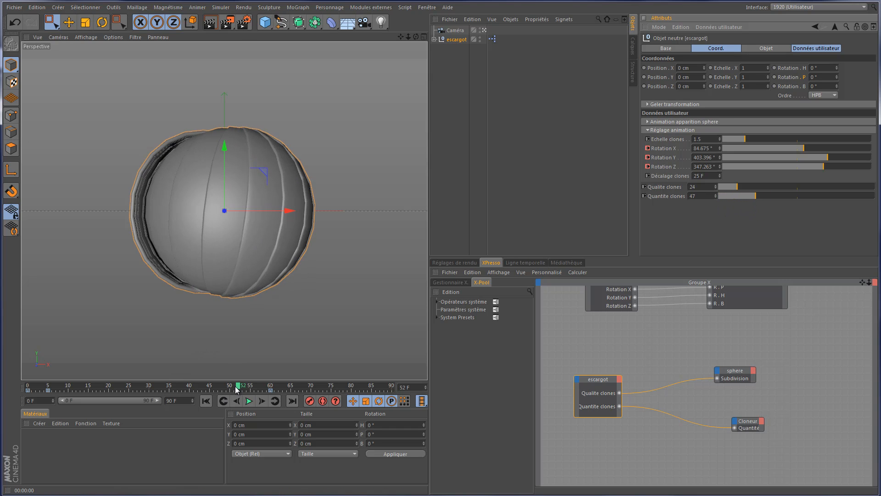
drag(236, 389, 120, 388)
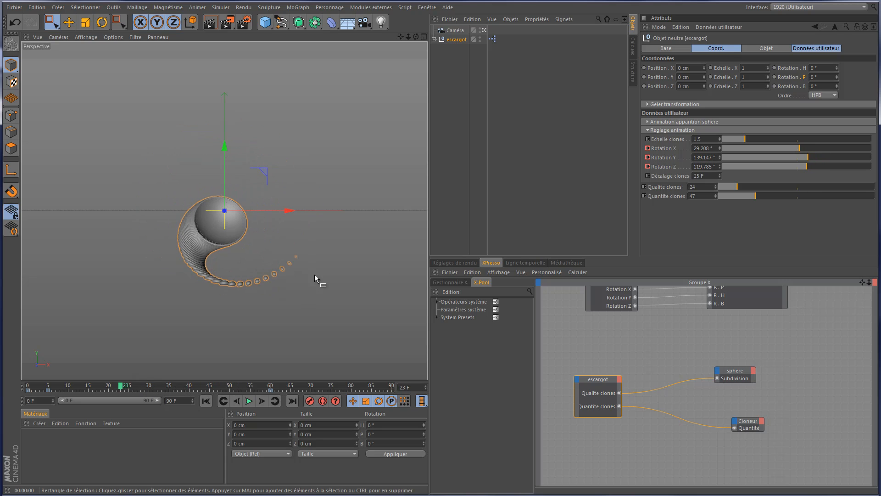
Set the escargot's clone quantity to 0 and keyframe it at frame 0
mouse_move(755, 198)
mouse_down()
mouse_move(713, 198)
mouse_move(791, 197)
mouse_move(711, 204)
mouse_up()
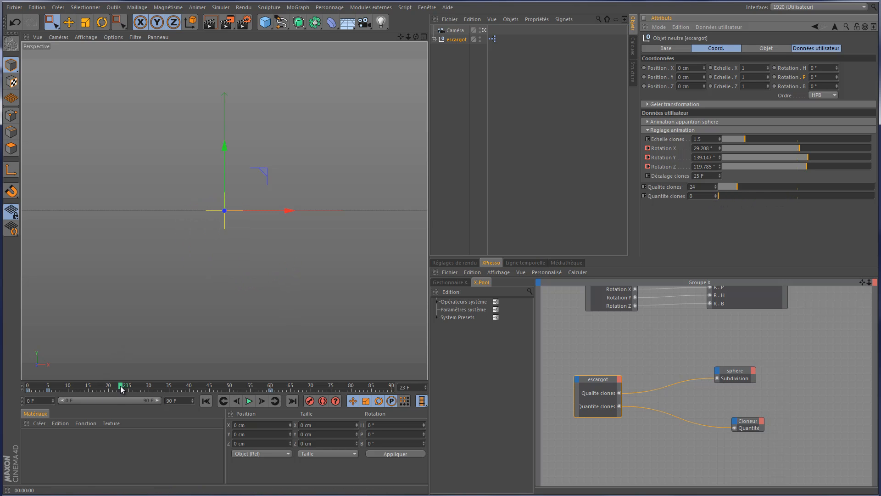
drag(120, 385, 21, 391)
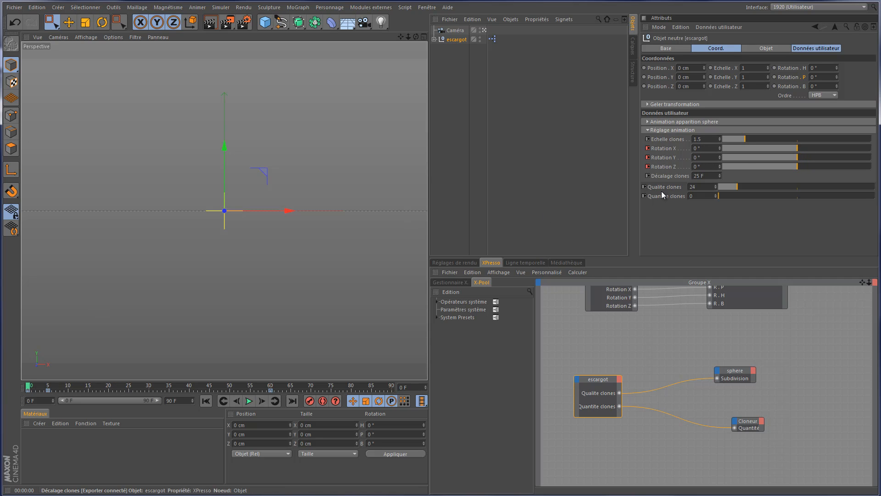
click(643, 195)
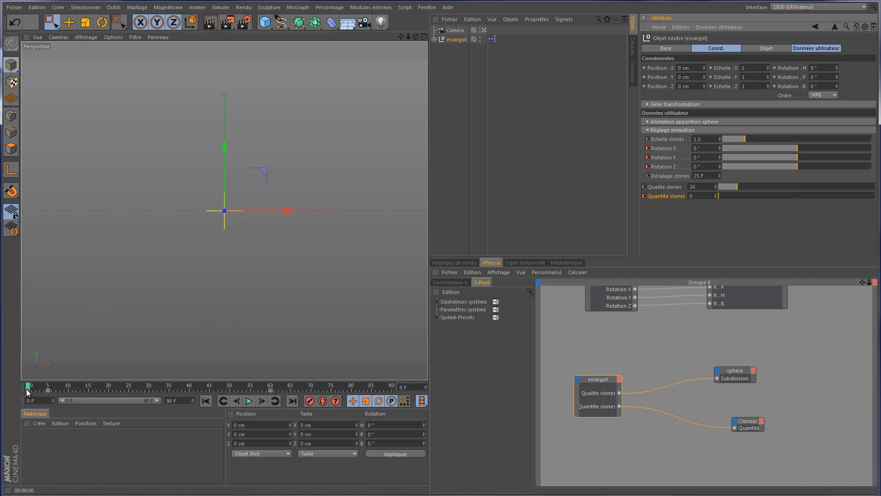
At frame 30, set the escargot's clone quantity to 60 and keyframe it
drag(28, 390, 167, 390)
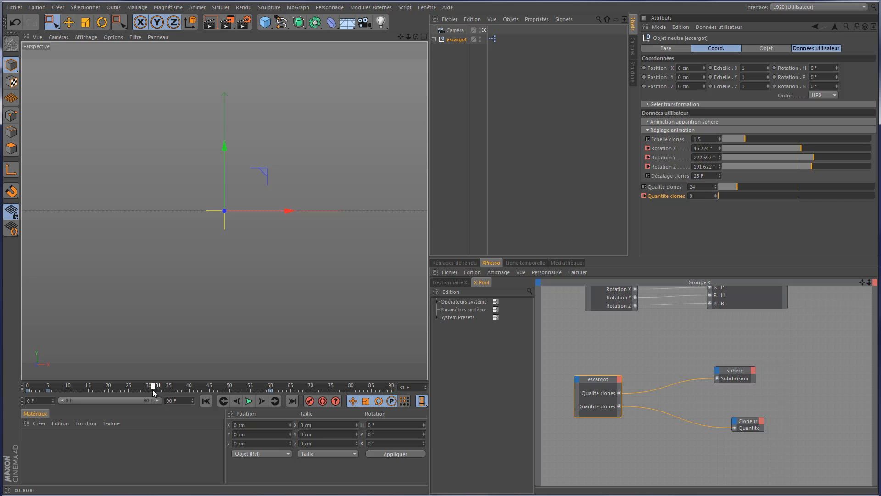
click(659, 197)
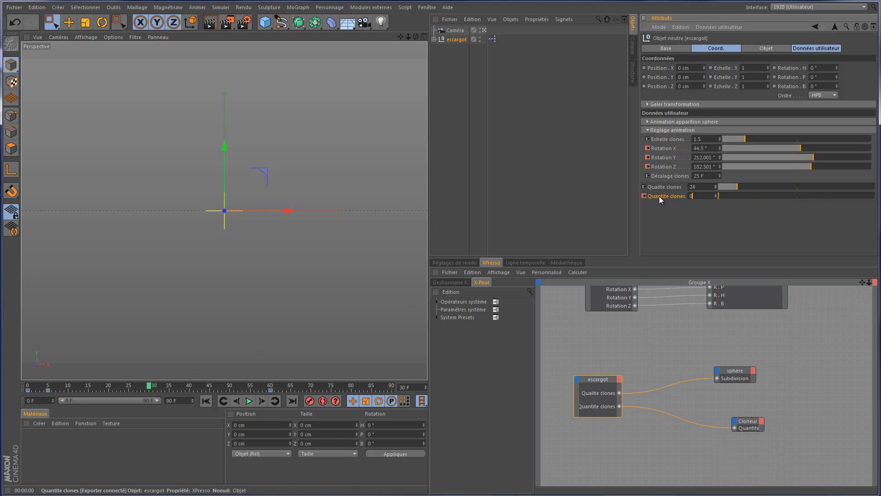
text(60)
key(Return)
click(644, 196)
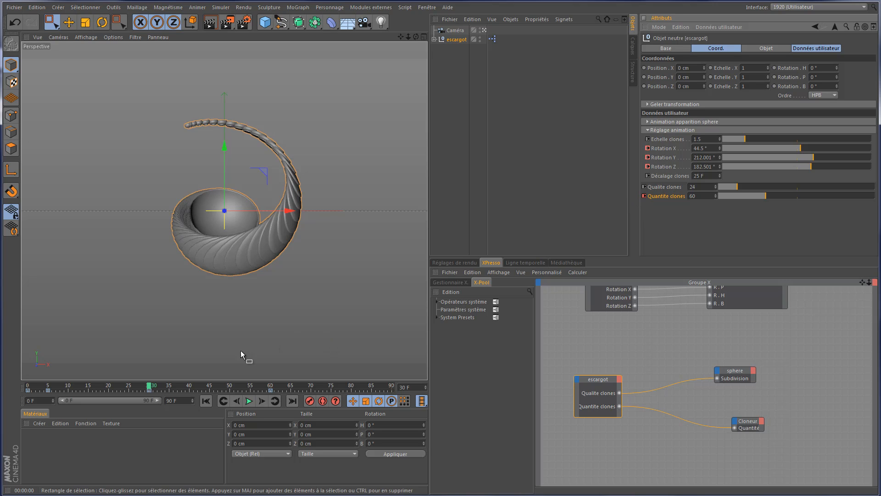
Play the animation from the start up to frame 59 to check how the clones appear
click(206, 401)
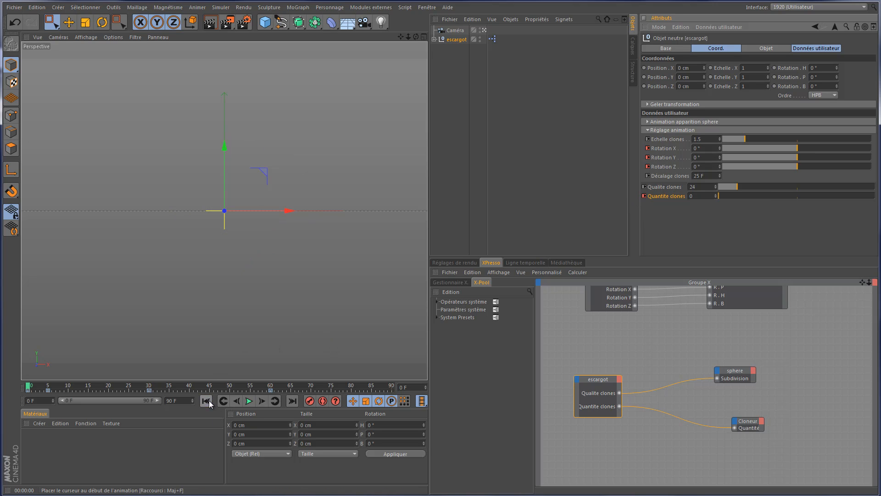
click(248, 400)
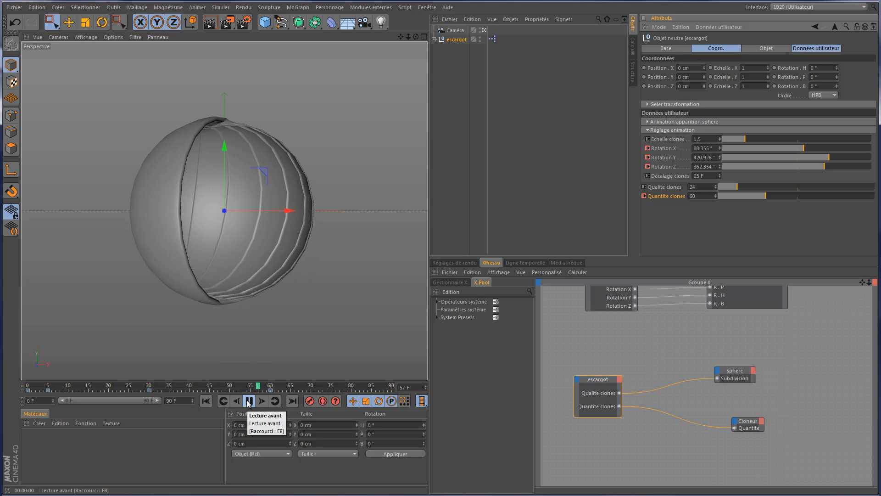
click(248, 400)
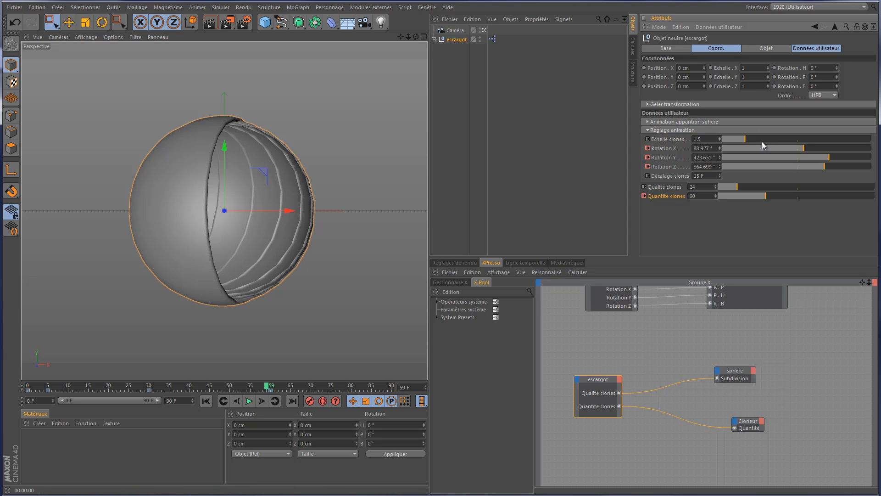
Set the escargot's clone scale to 2 and check the shape at frame 35
mouse_move(745, 137)
mouse_down()
mouse_move(770, 139)
mouse_move(752, 143)
mouse_up()
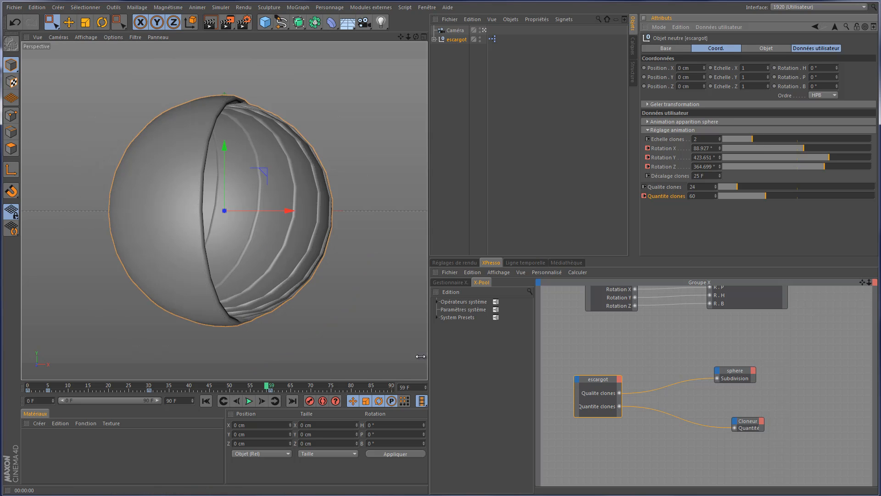
drag(270, 389, 169, 387)
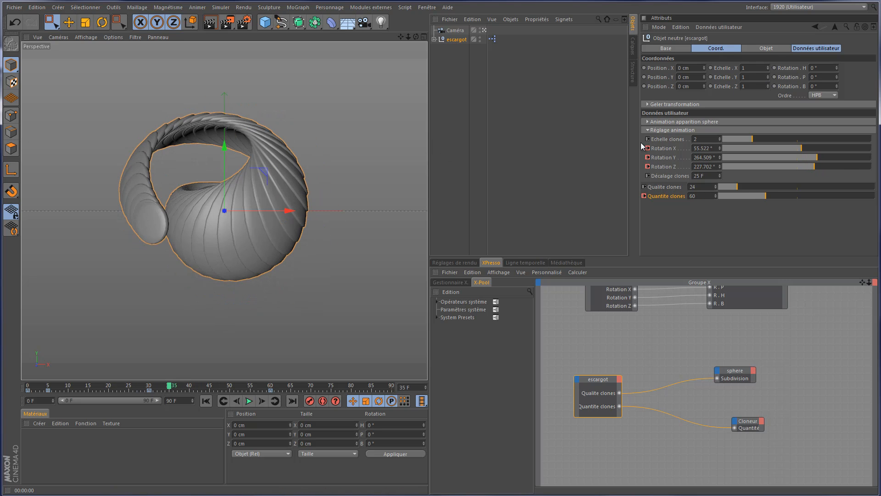
Double the escargot's clone quality to 48 and render the view at frame 35
click(705, 186)
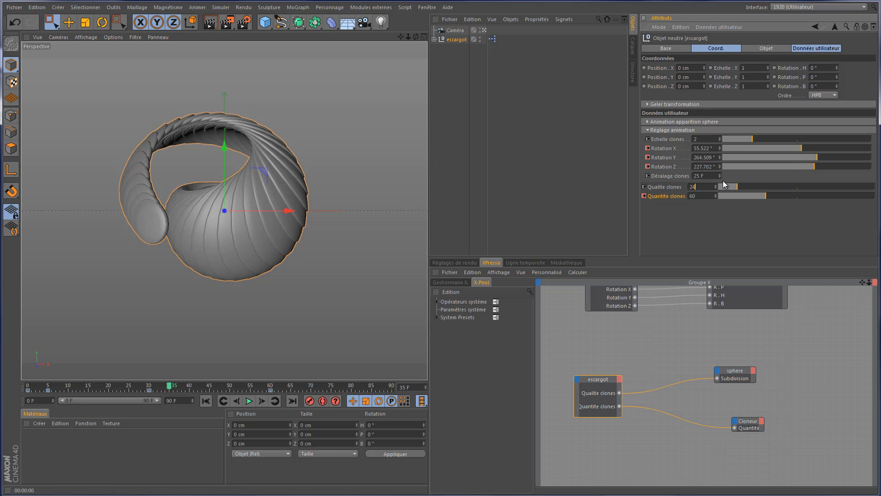
text(*2)
key(Return)
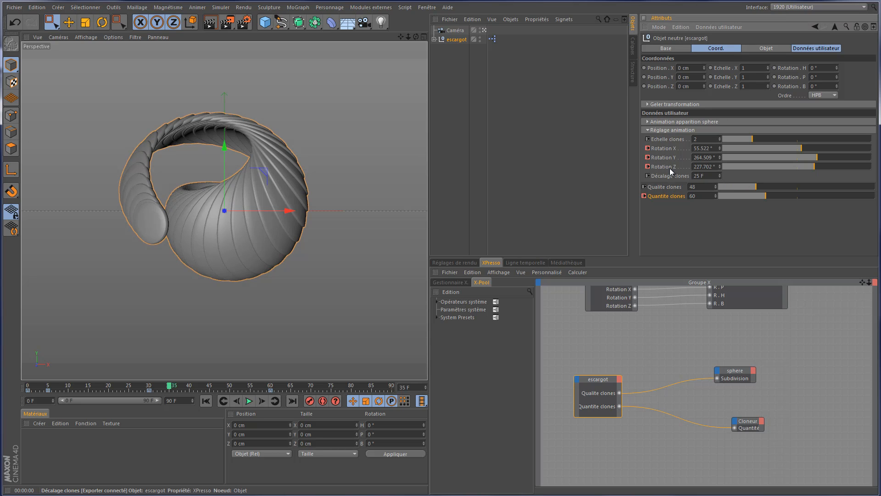
click(210, 22)
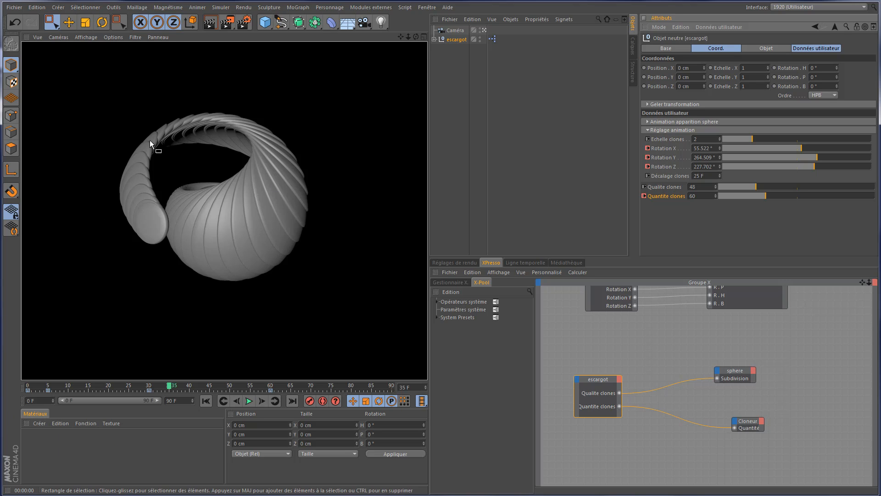
Create a new standard material in the scene
click(42, 423)
mouse_move(92, 450)
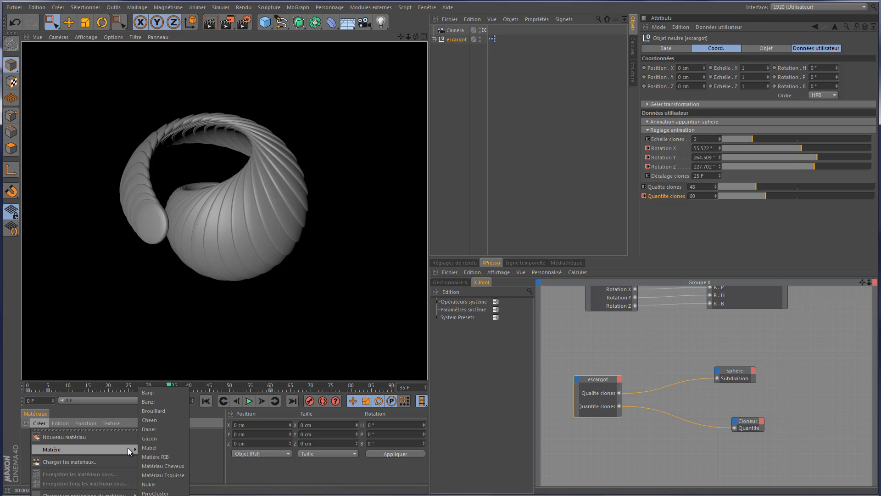
click(199, 440)
double_click(84, 443)
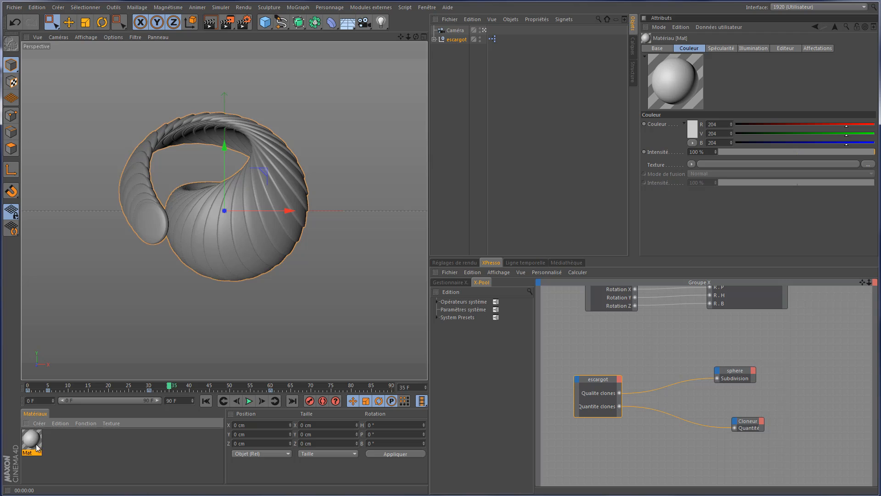
drag(36, 442, 150, 447)
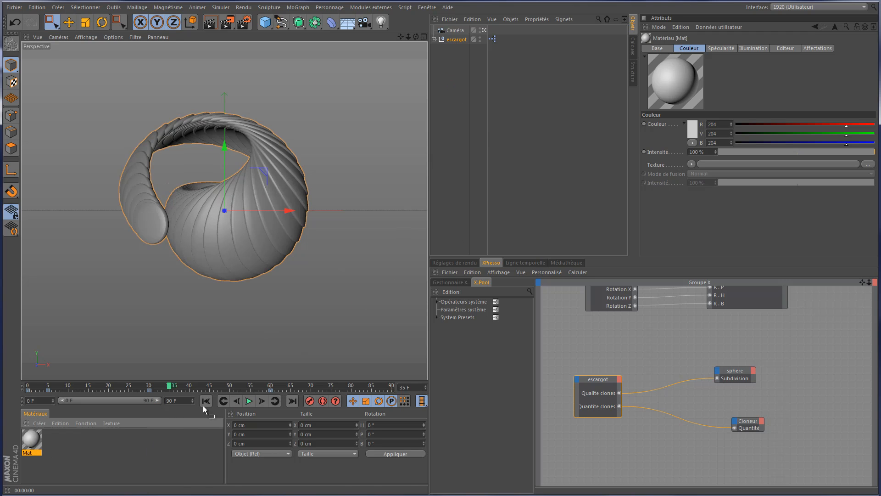
Apply the Mat material to the Cloneur inside the escargot group and render the view
click(434, 40)
click(461, 57)
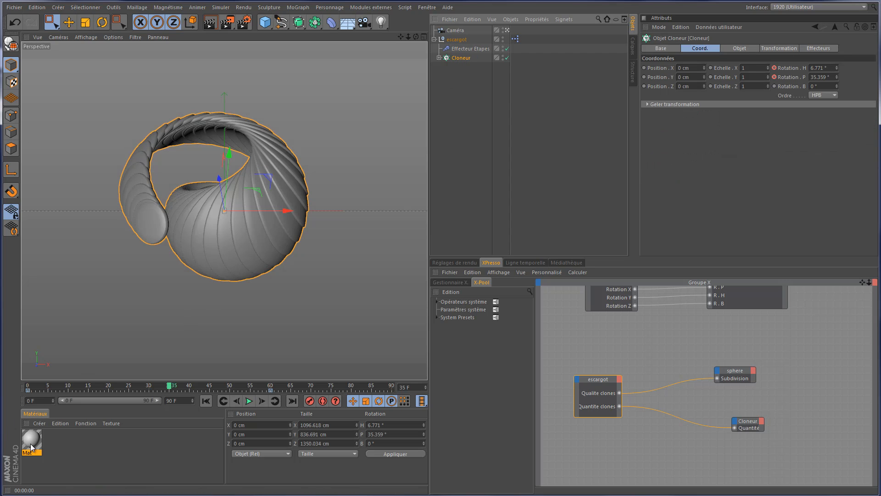
drag(32, 441, 464, 58)
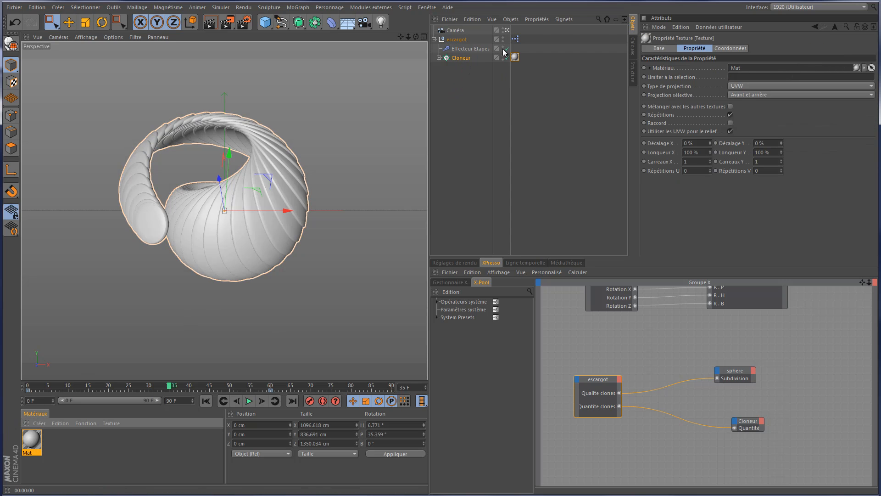
click(434, 39)
click(205, 24)
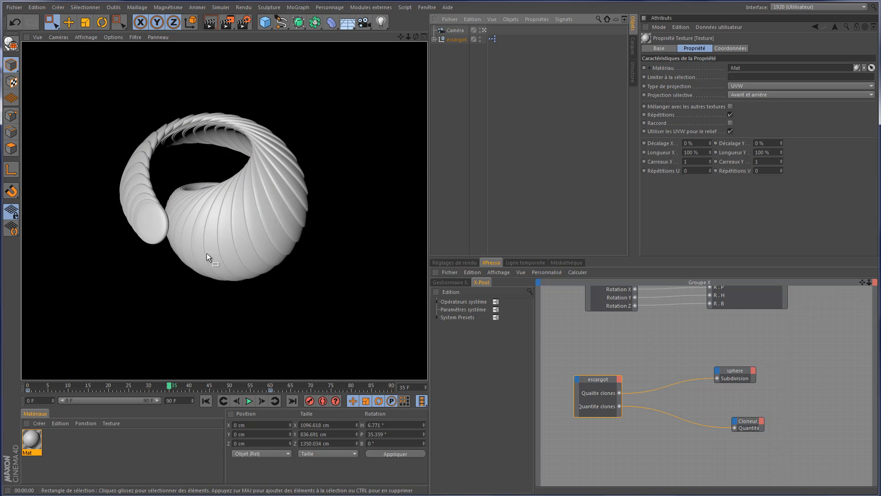
Open the Mat material for editing and turn off its specularity channel
double_click(32, 439)
drag(181, 0, 381, 107)
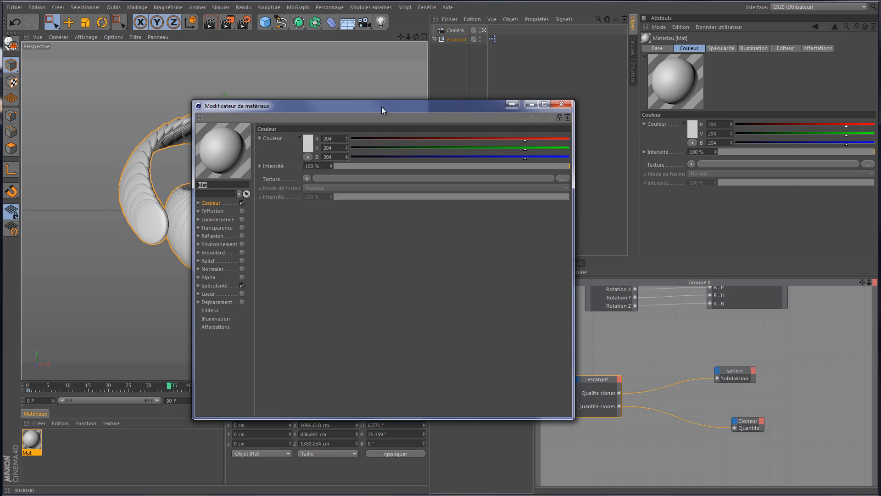
click(243, 285)
drag(323, 105, 363, 98)
Load a Calque shader as Mat's colour texture and add a MoGraph Matière Couleur layer to it
click(347, 172)
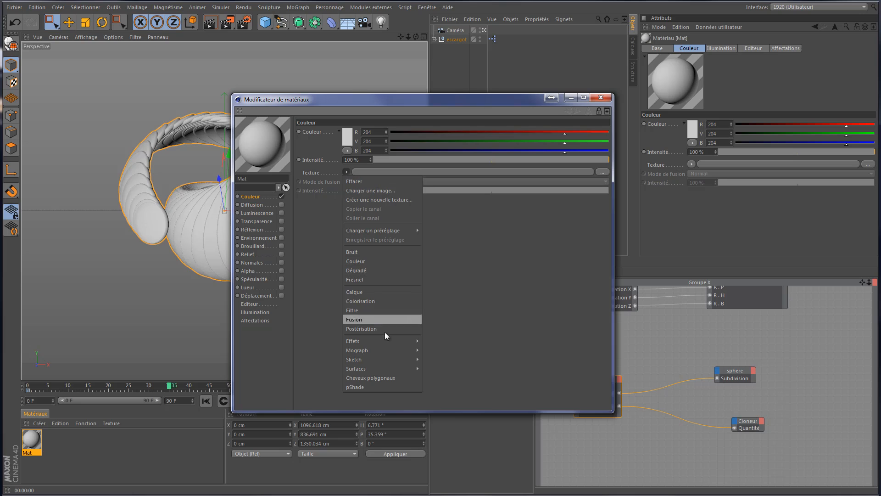
click(391, 293)
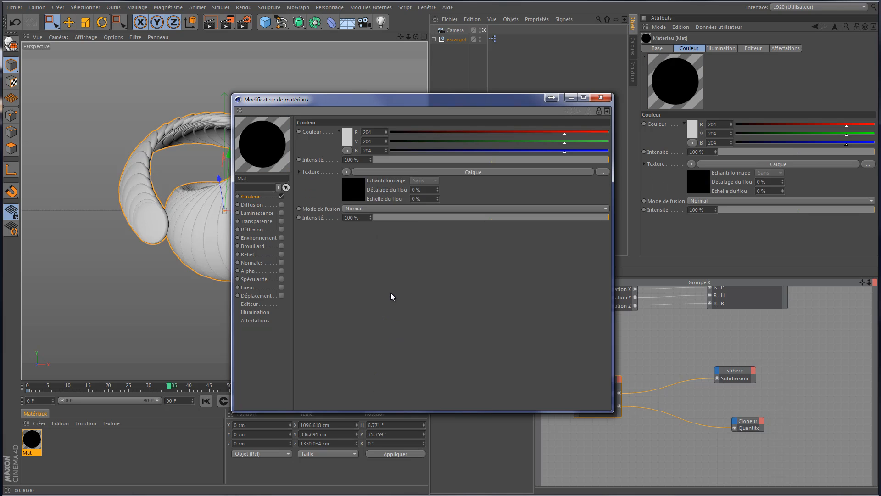
click(351, 189)
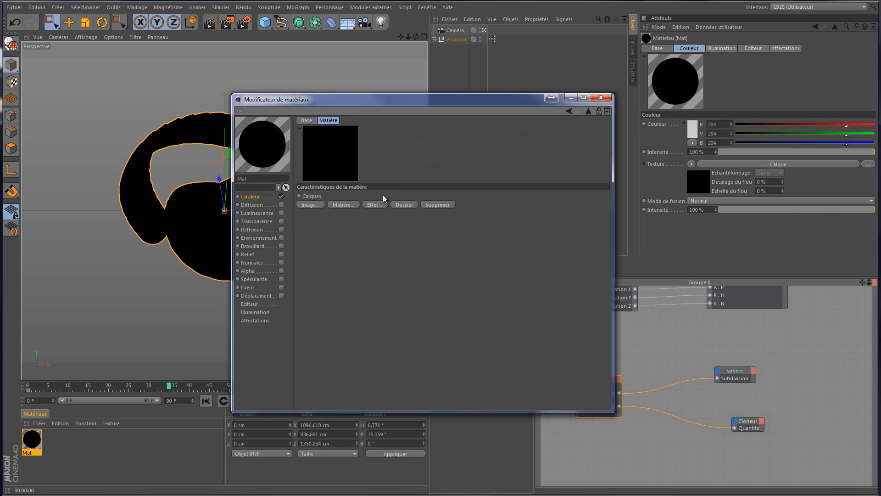
click(376, 205)
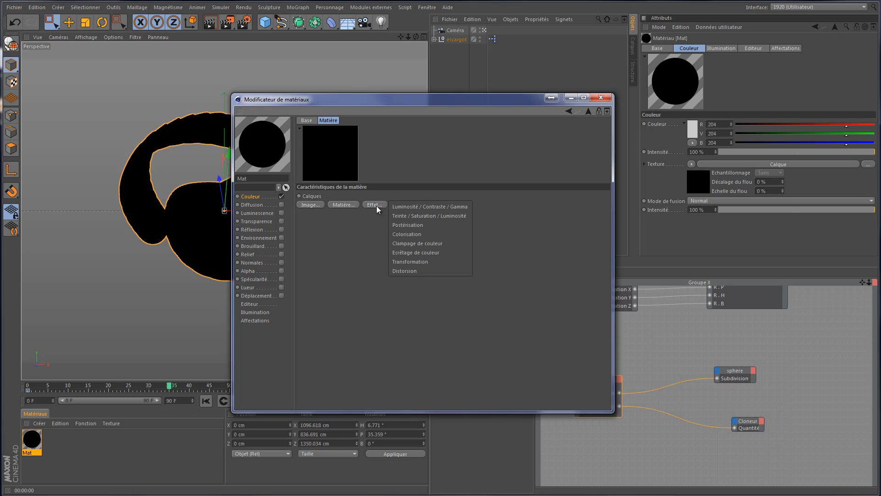
click(343, 205)
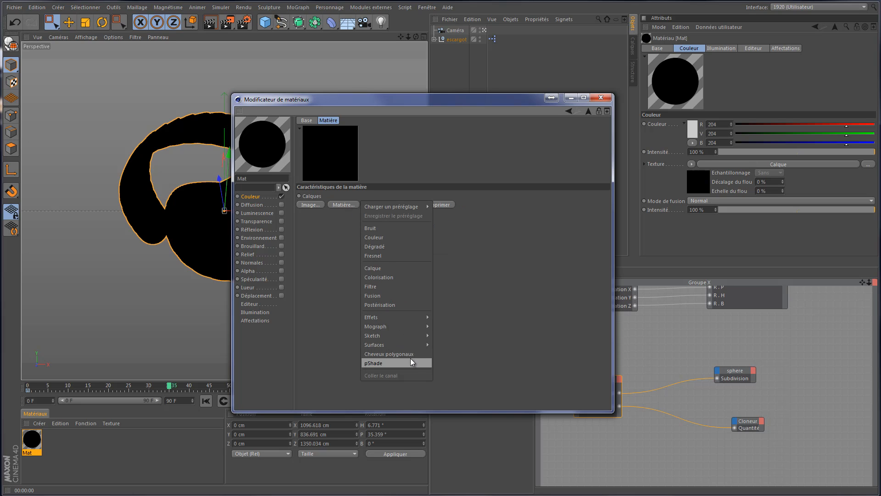
mouse_move(417, 327)
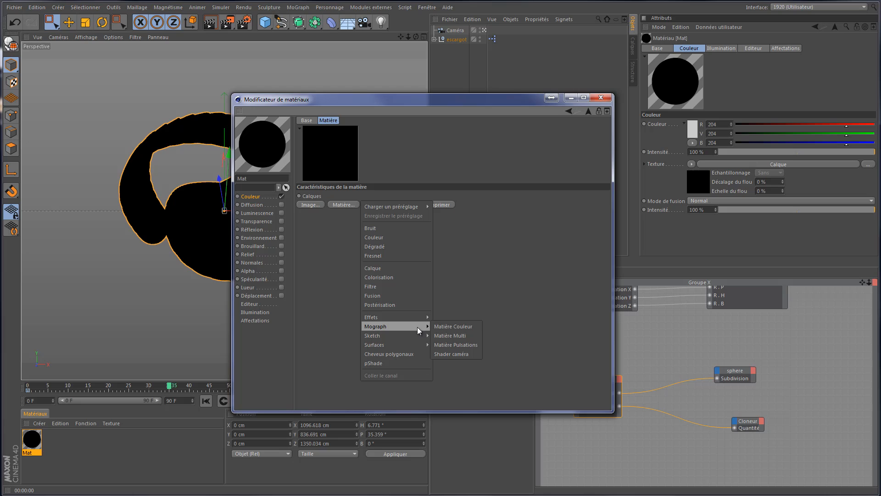
click(467, 326)
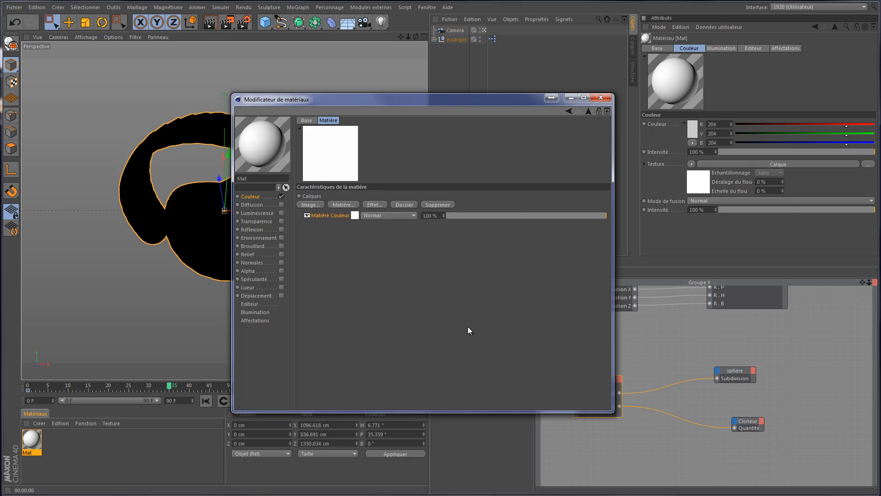
Set the Matière Couleur layer's channel to Rapport d'indice and return to the Calque shader's layers
click(354, 216)
click(371, 139)
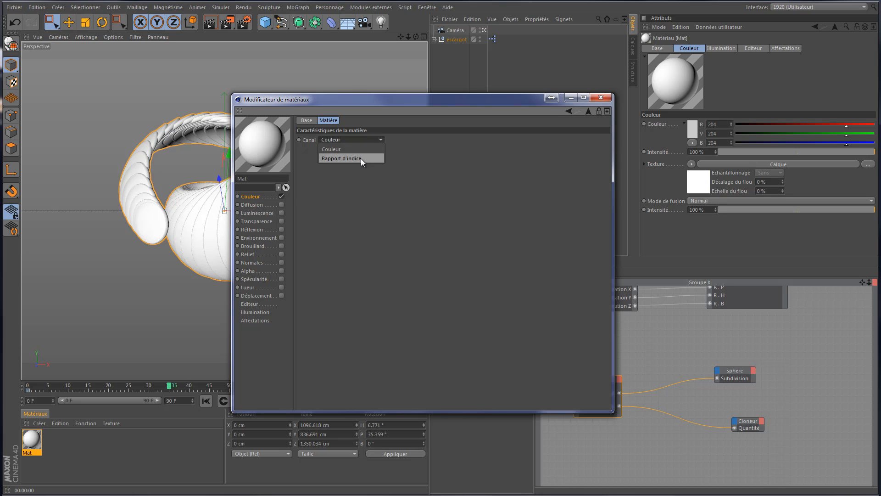
click(361, 159)
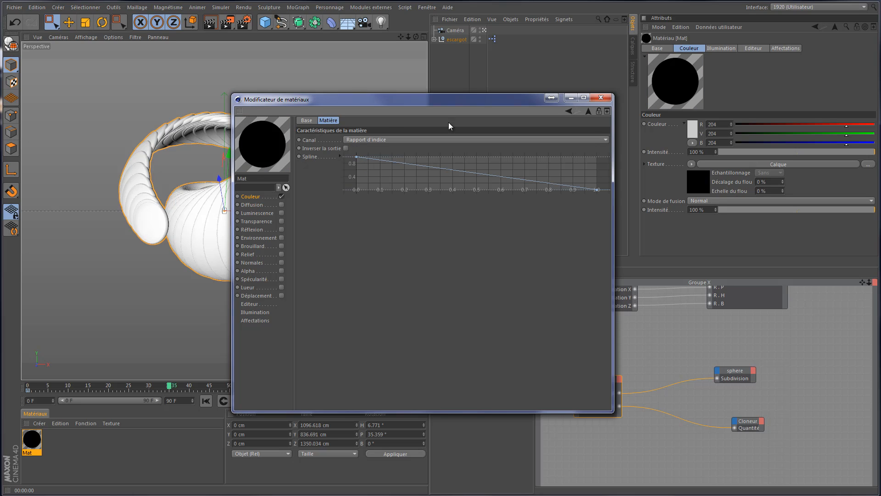
click(589, 110)
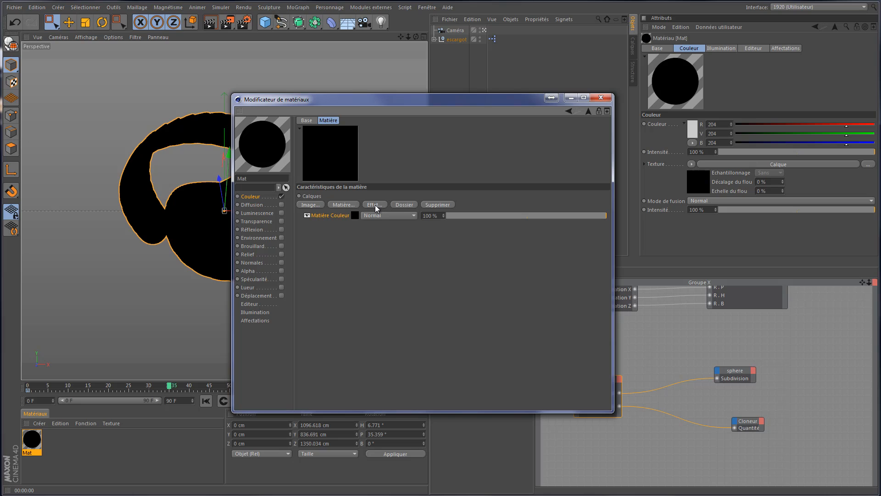
Add a Colorisation effect above the Matière Couleur layer and colour its first gradient knot red (255, 0, 0)
click(375, 205)
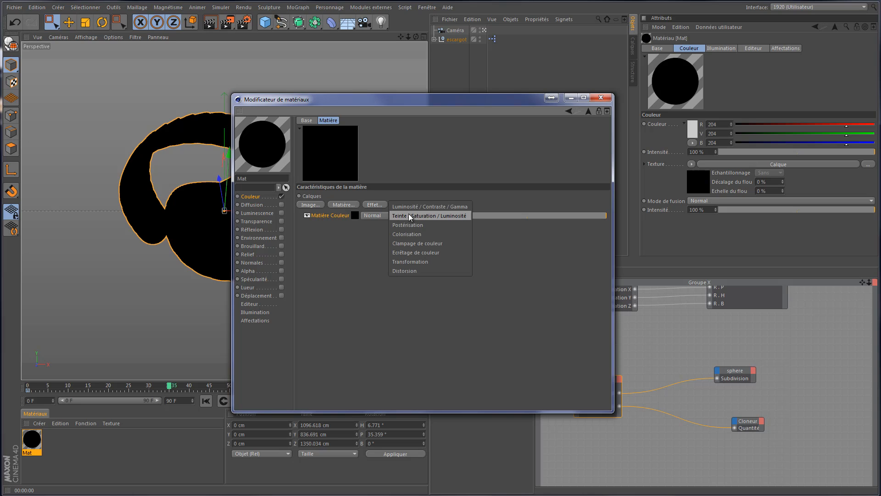
click(432, 234)
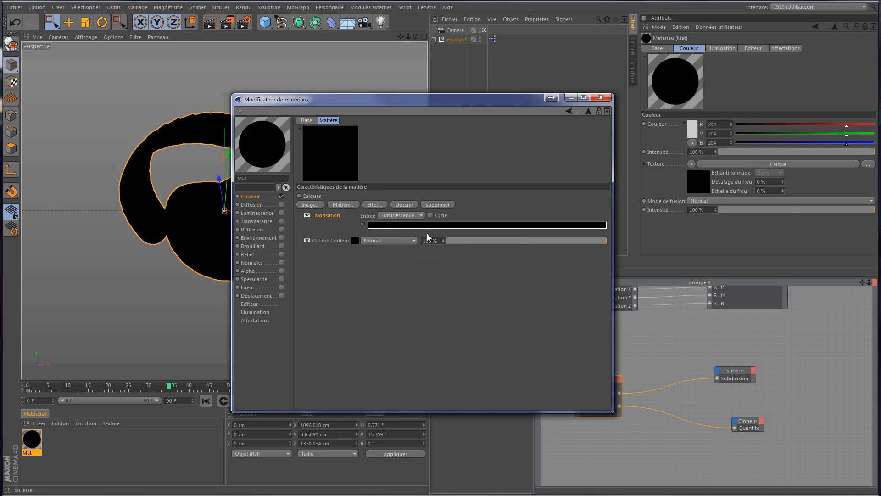
double_click(376, 230)
click(362, 221)
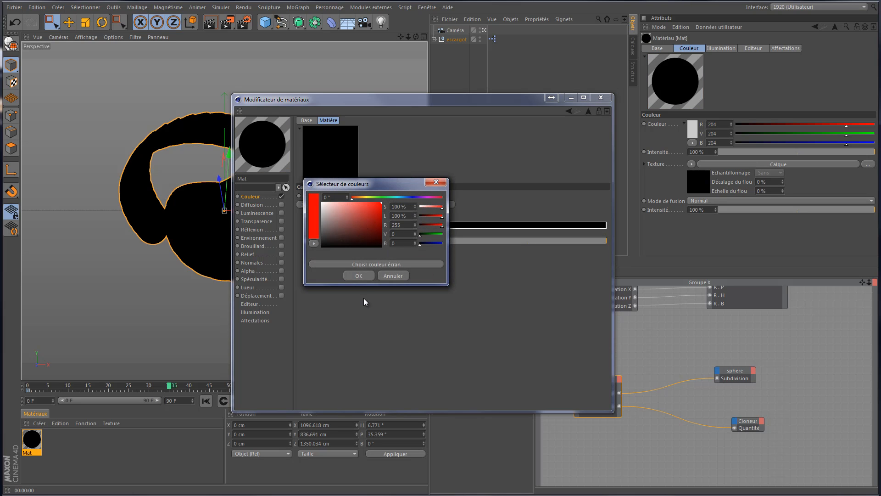
click(358, 275)
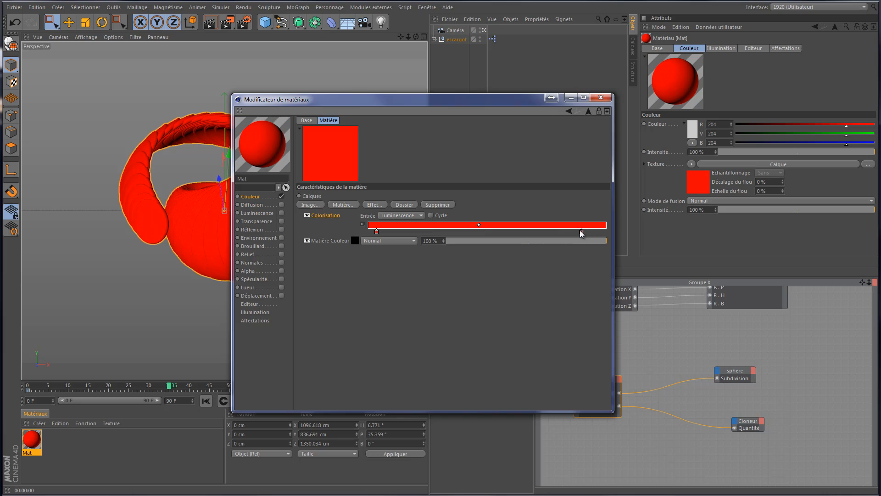
Add a black knot near the end of the Colorisation gradient and shift the red knot slightly inward
double_click(581, 231)
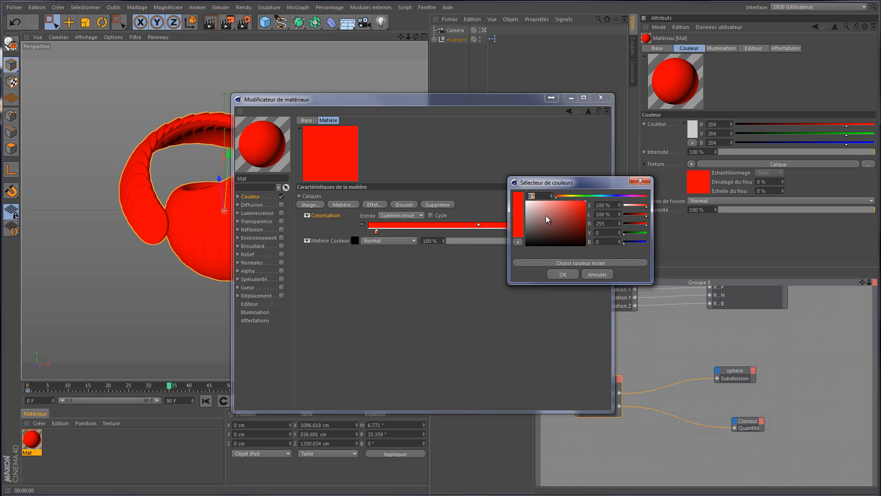
click(557, 274)
drag(377, 235, 391, 234)
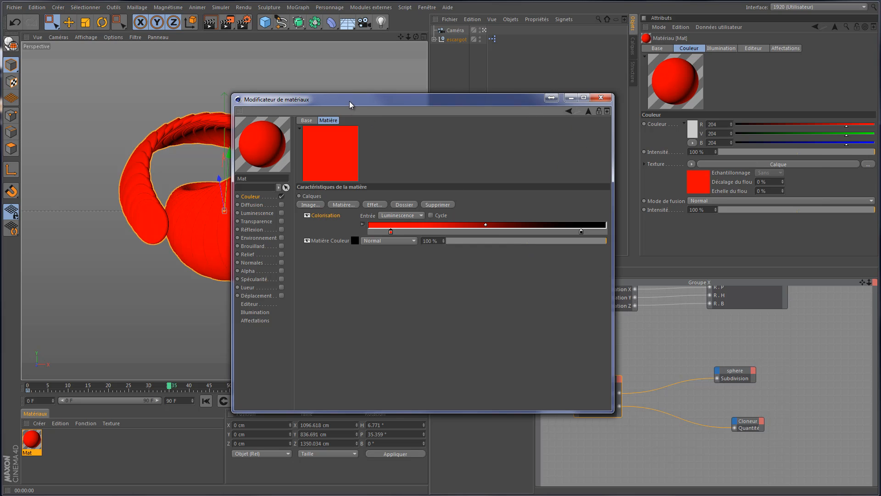
drag(349, 101, 604, 81)
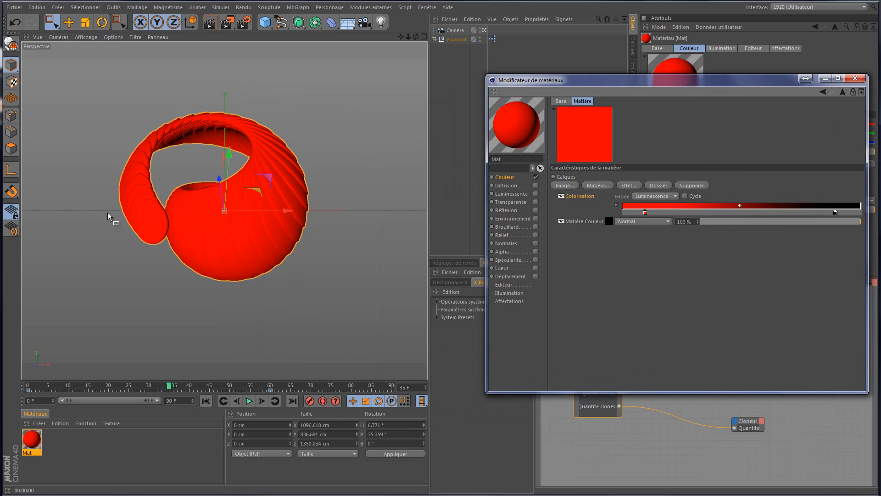
Render the current view, then examine the Effecteur Etapes object's effector and parameter settings
click(210, 24)
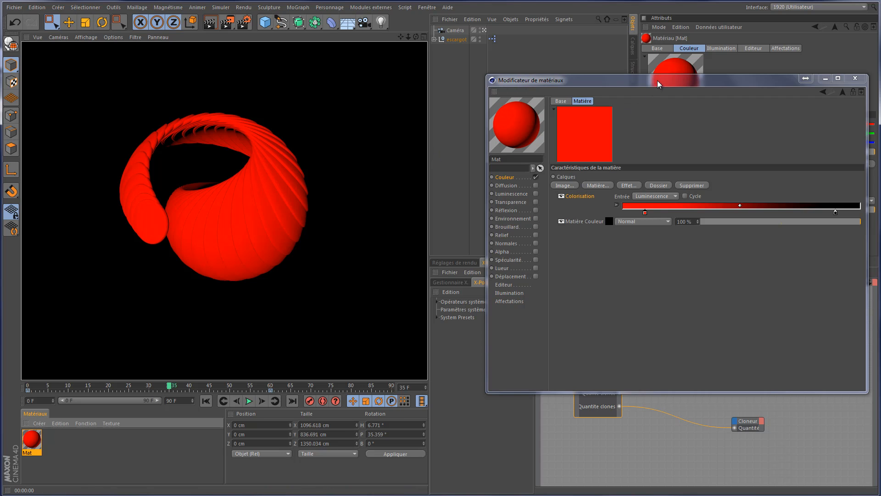
drag(657, 80, 299, 172)
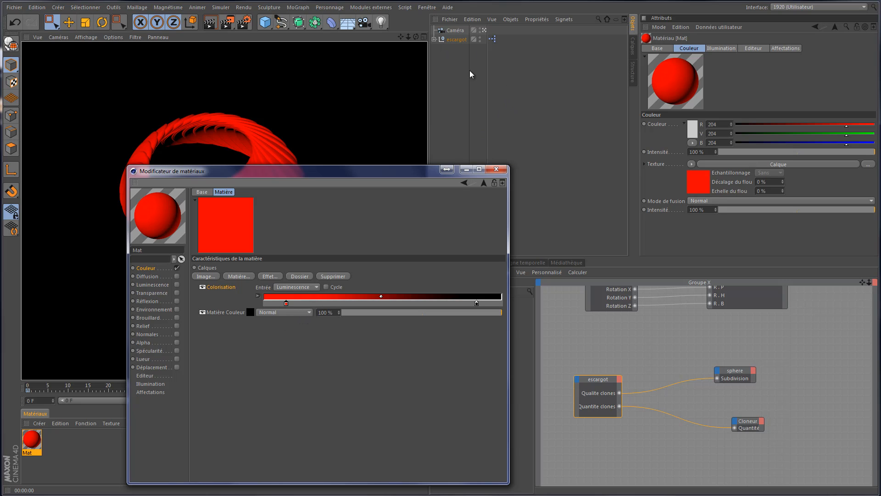
click(443, 39)
click(434, 39)
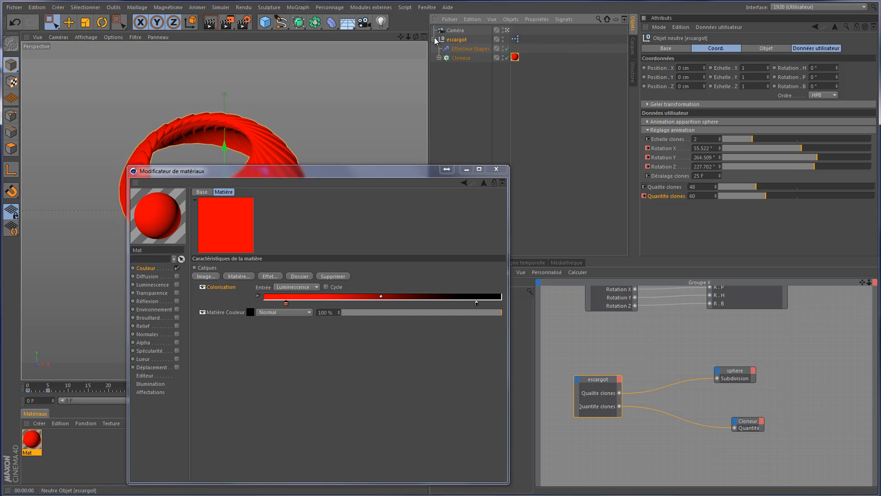
click(468, 49)
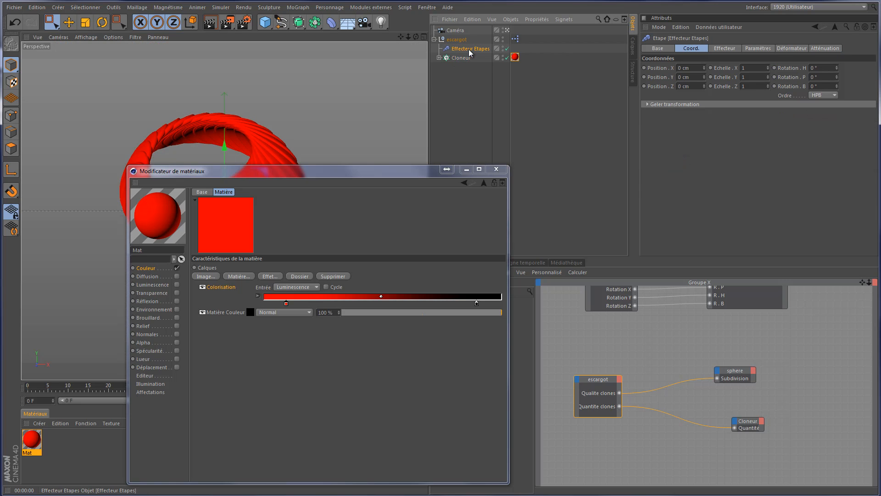
click(725, 49)
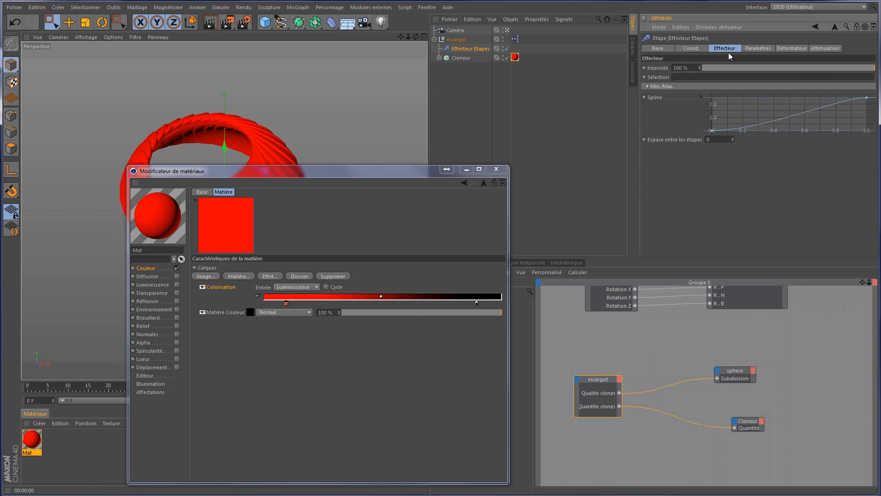
click(761, 49)
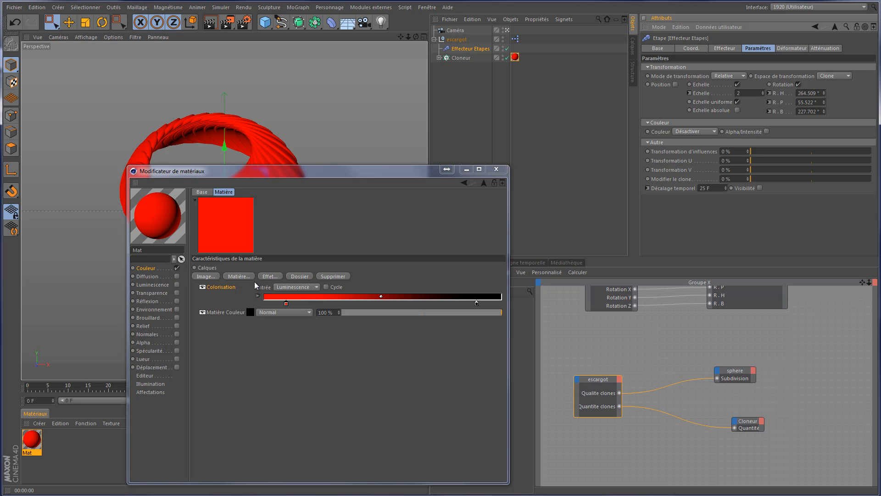
Check the channel and spline settings of Mat's Matière Couleur layer, then put the material editor away
click(225, 313)
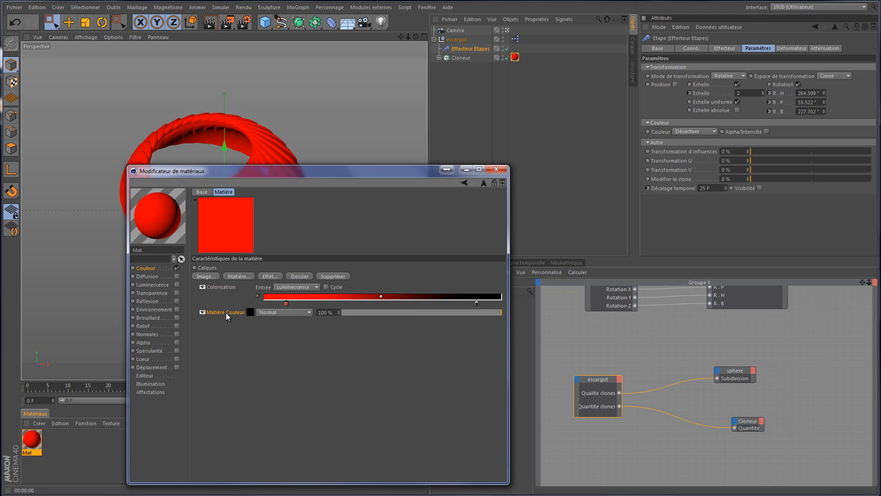
click(297, 311)
click(298, 312)
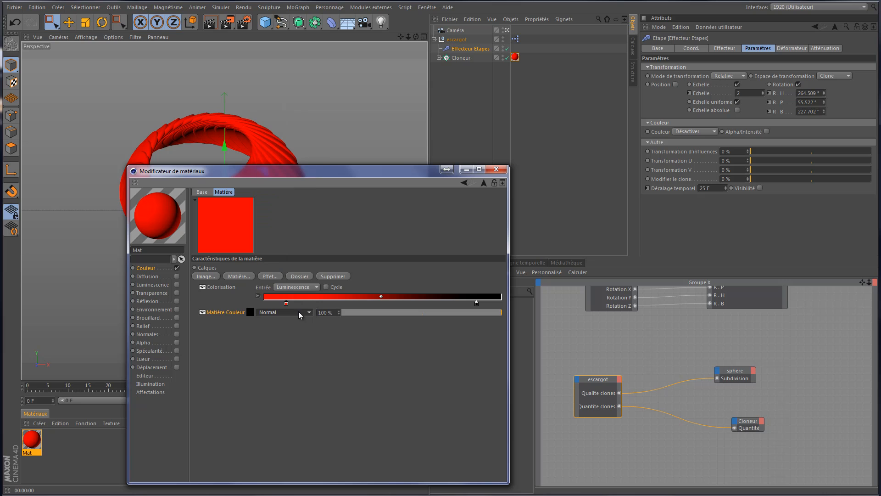
click(250, 313)
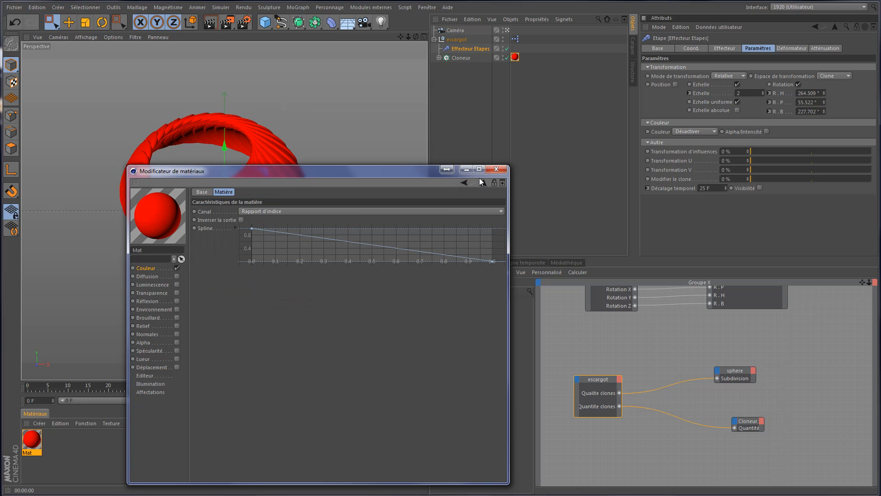
click(465, 171)
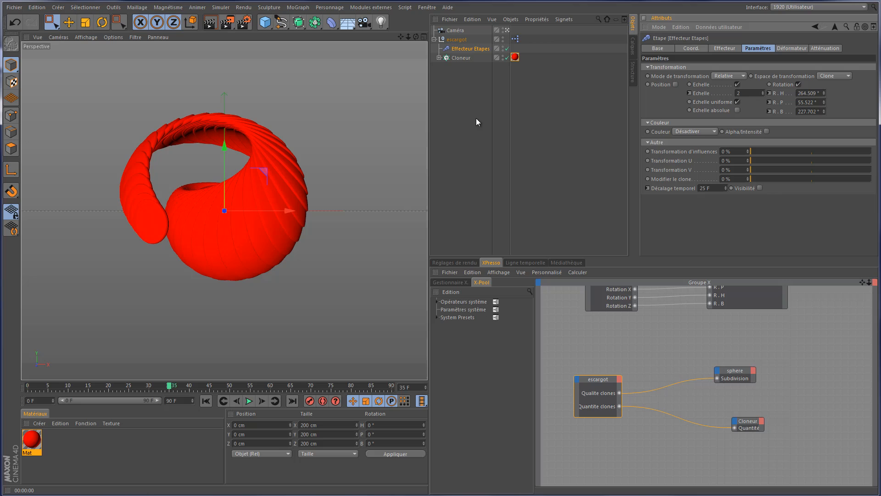
Try the Effecteur Etapes' Couleur parameter on Activer with a test render, then set it back to Désactiver
click(440, 59)
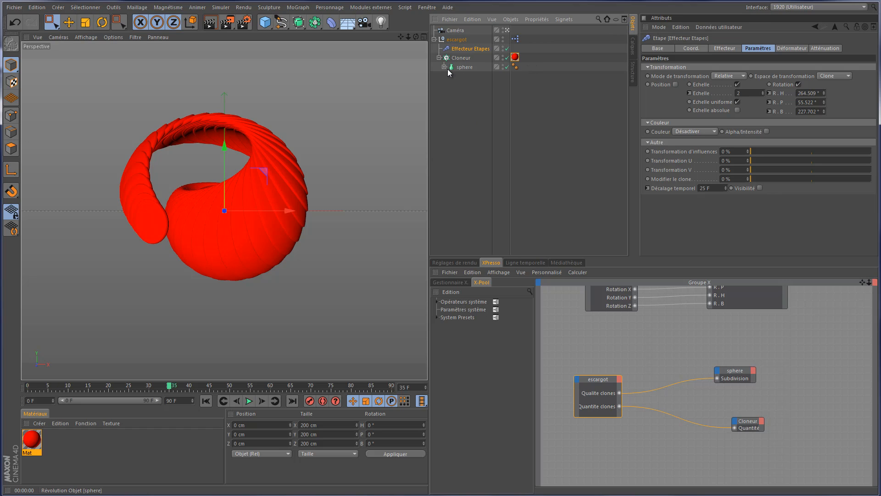
click(695, 131)
click(694, 148)
click(228, 23)
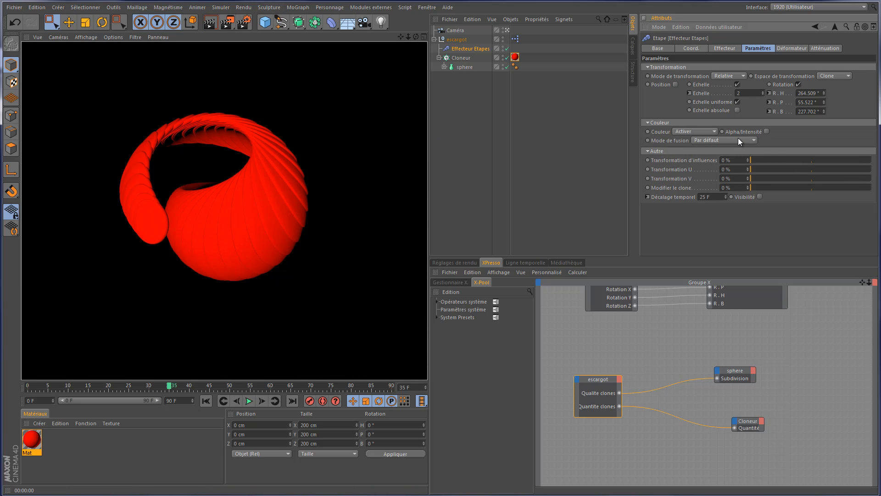
click(707, 131)
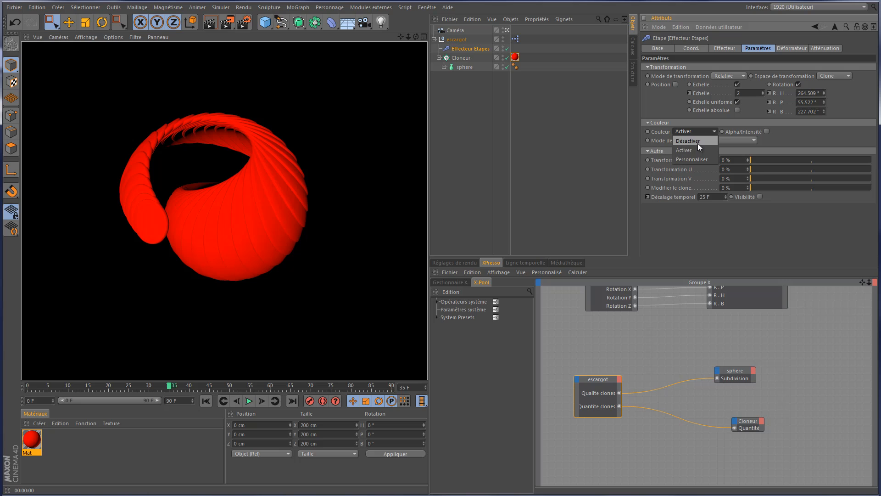
click(689, 141)
Examine the Cloneur's texture tag and its object and transformation settings for the cause of the uniform colour
click(514, 57)
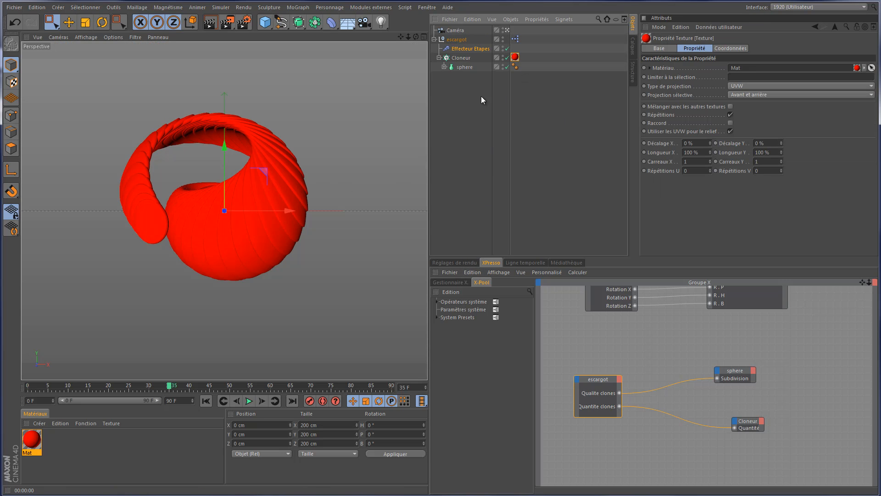
click(456, 59)
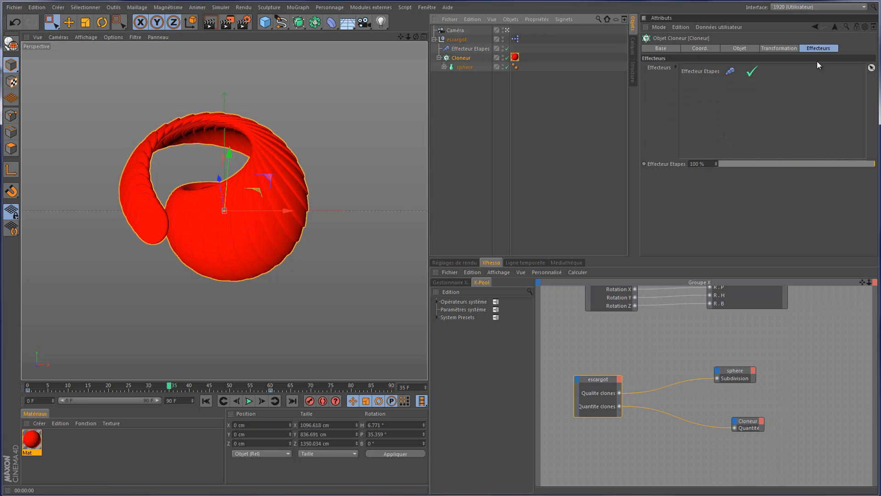
click(748, 48)
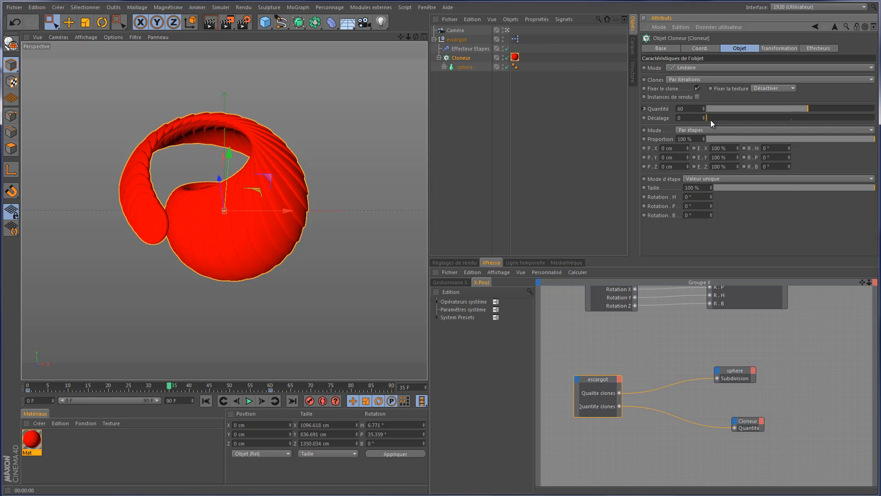
click(775, 48)
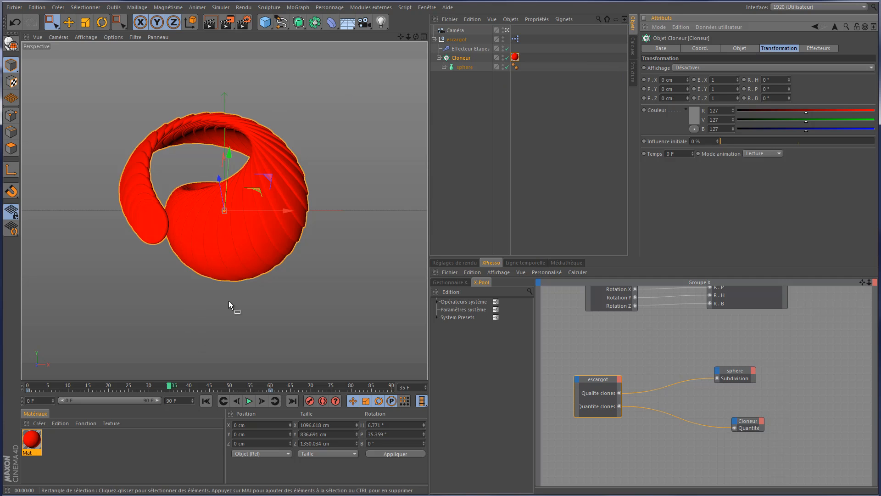
Add a Ciel object to the scene and test-render the clones at frames 18 and 36
drag(167, 389, 121, 387)
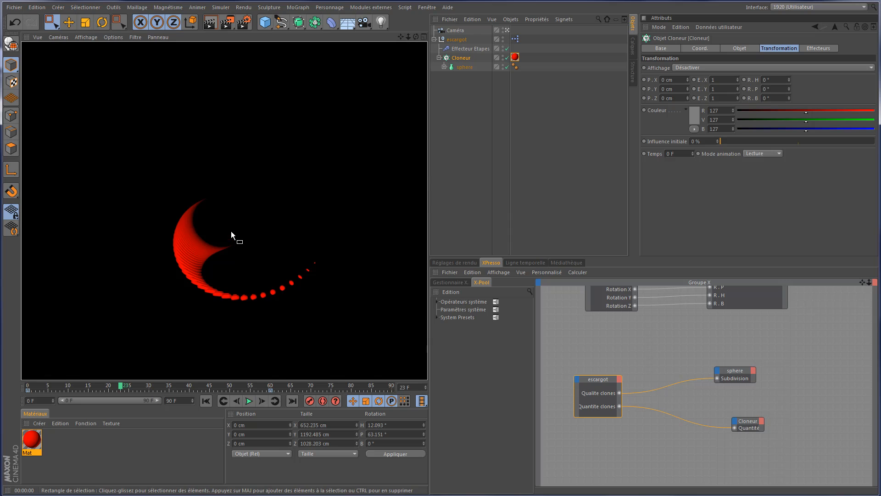
drag(134, 389, 148, 389)
drag(348, 23, 379, 54)
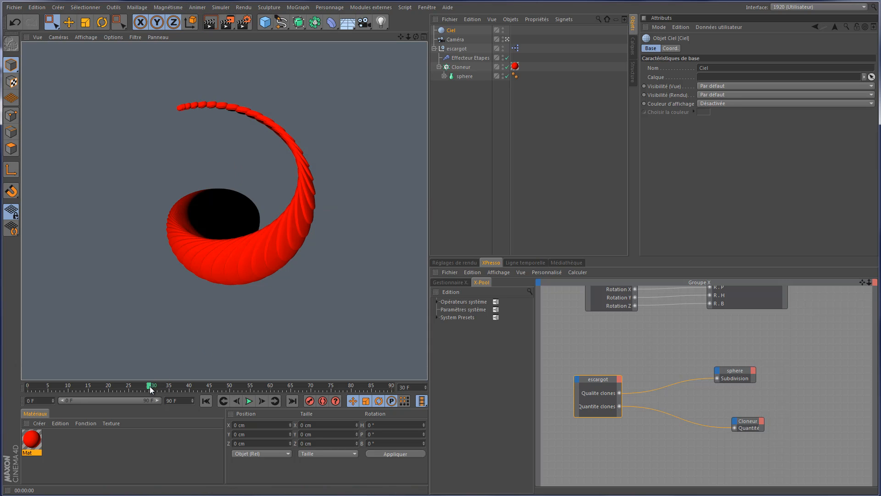
drag(171, 386, 100, 394)
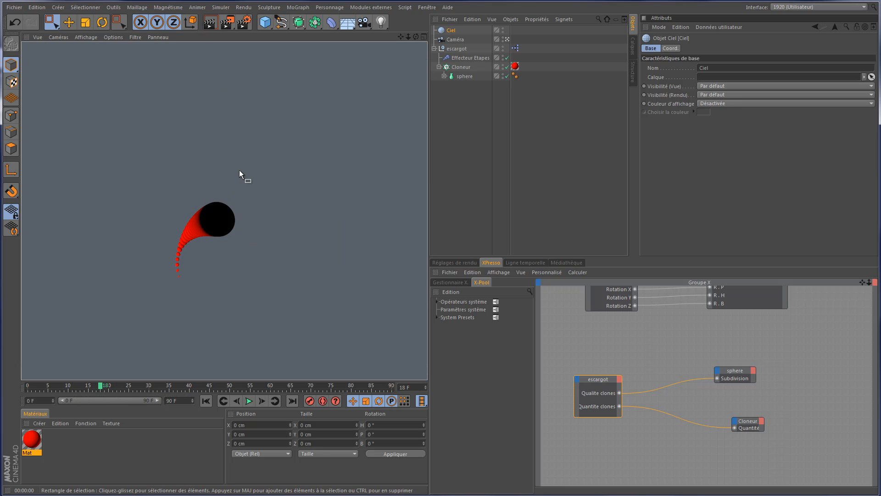
drag(100, 387, 173, 386)
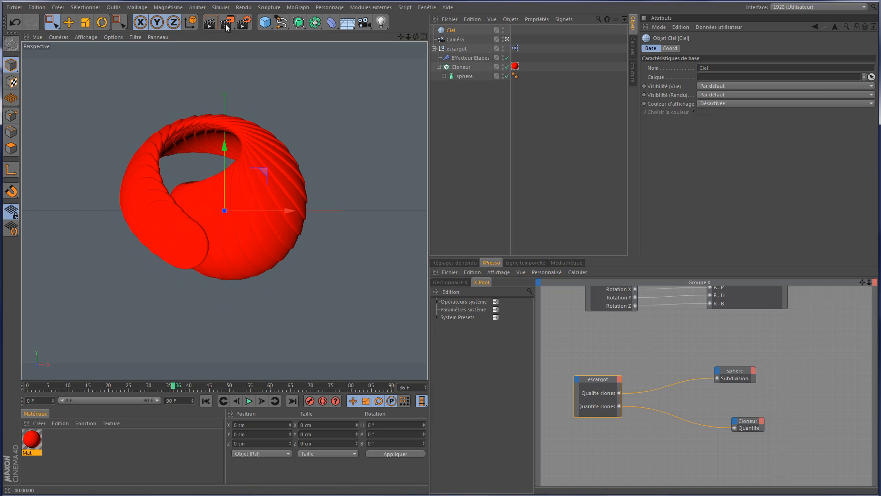
click(211, 22)
Invert the knots of the Colorisation gradient in Mat's colour texture and render the view
double_click(32, 440)
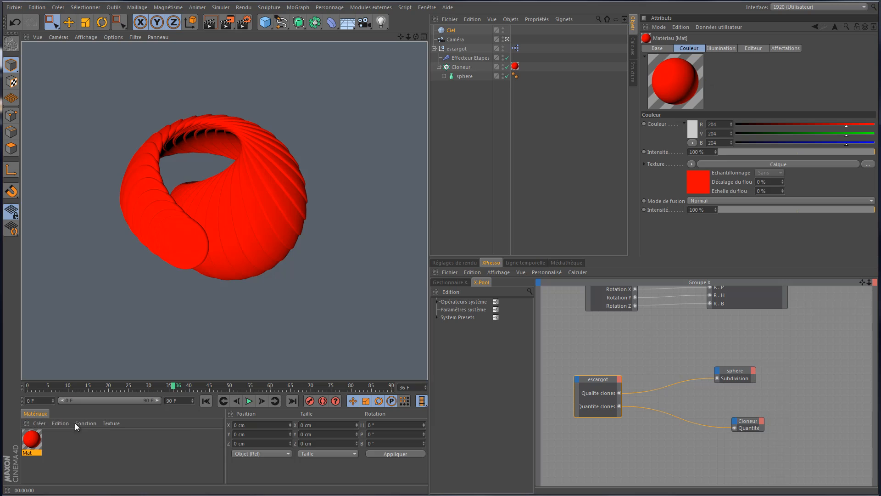
click(173, 268)
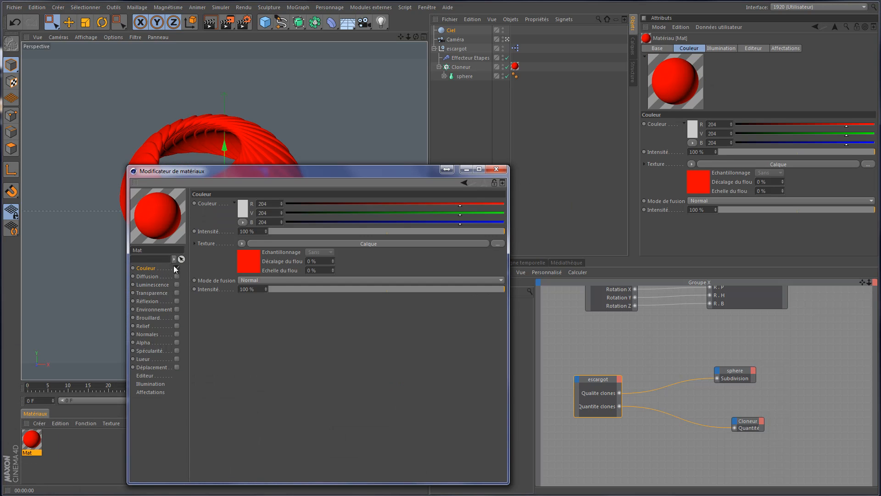
click(251, 268)
right_click(354, 296)
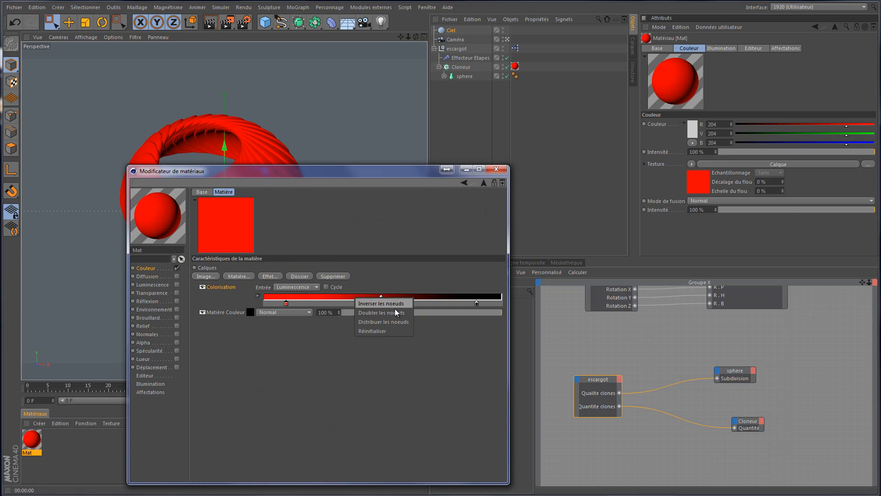
click(398, 305)
drag(370, 177, 656, 142)
click(236, 104)
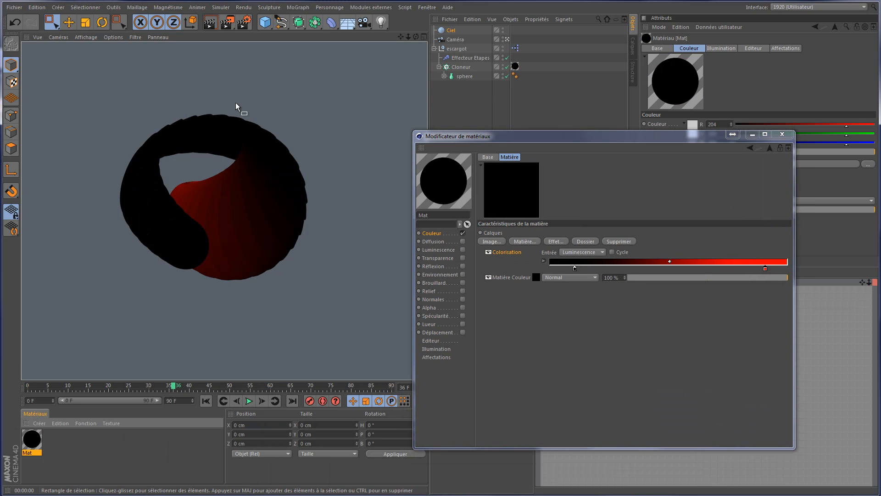
Render the clones at frame 25 to check the inverted gradient
click(170, 388)
drag(156, 388, 129, 389)
click(210, 22)
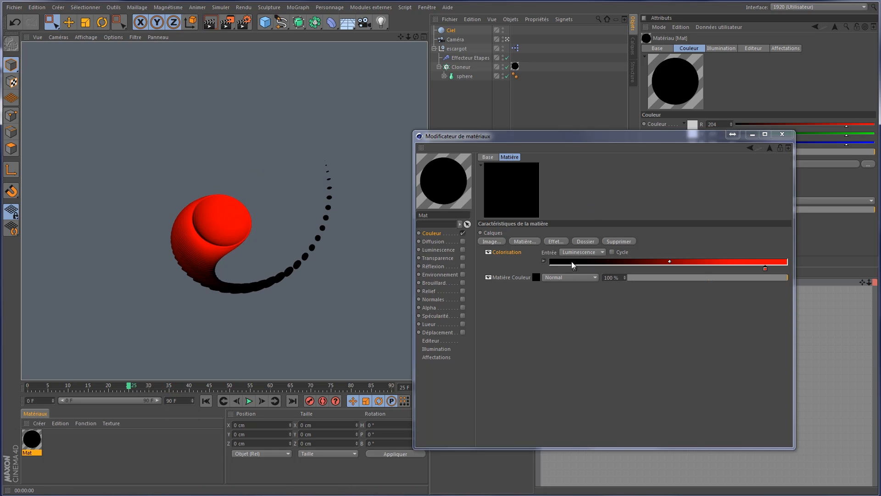
Move the black and red knots to the opposite ends of the Colorisation gradient and render at frame 34
drag(574, 267, 551, 268)
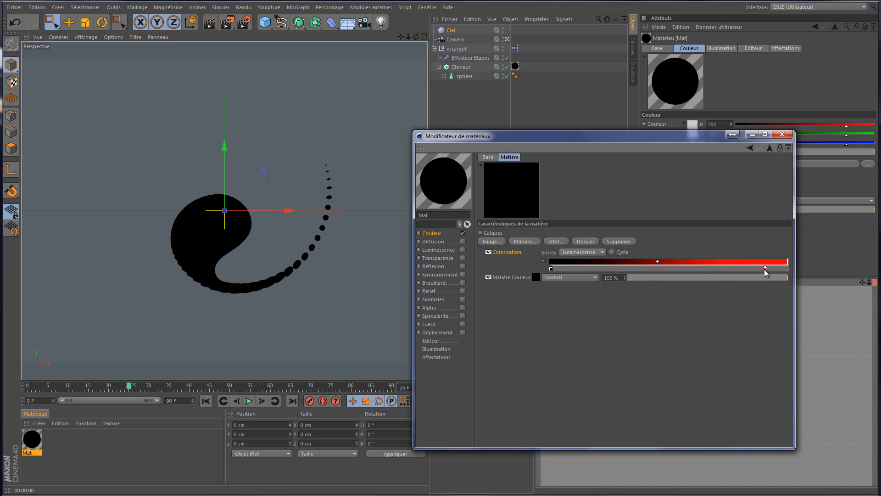
drag(765, 268, 795, 272)
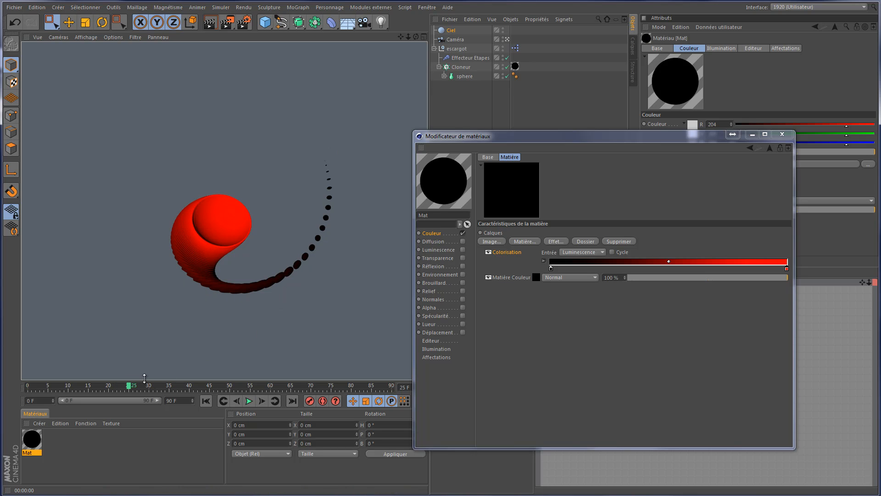
drag(129, 386, 165, 387)
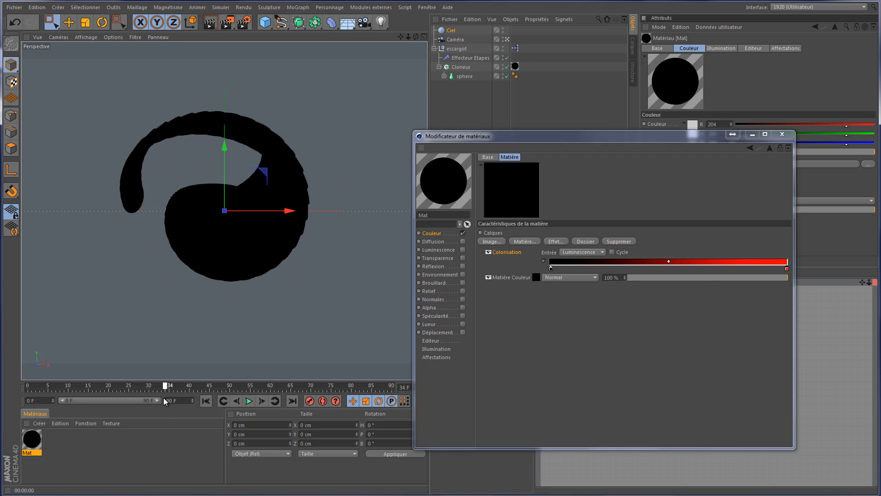
click(210, 21)
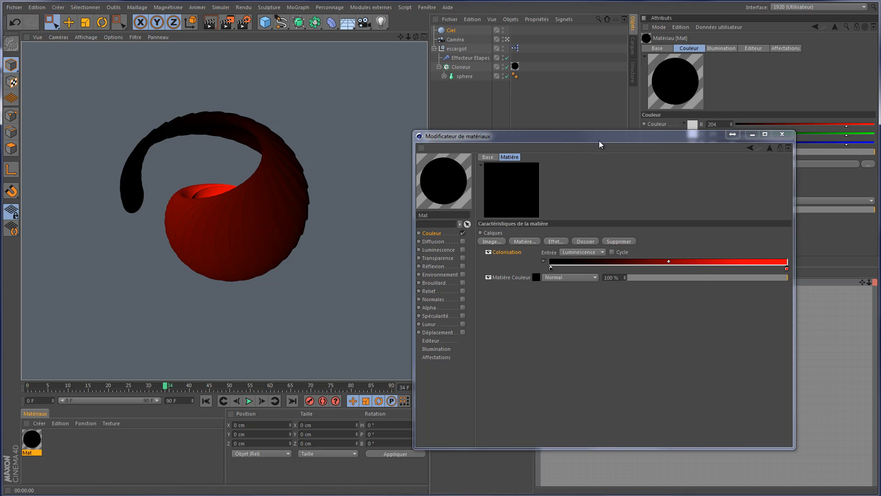
Enable the Réflexion channel of the material Mat and set its intensity to 20%
drag(600, 143, 645, 114)
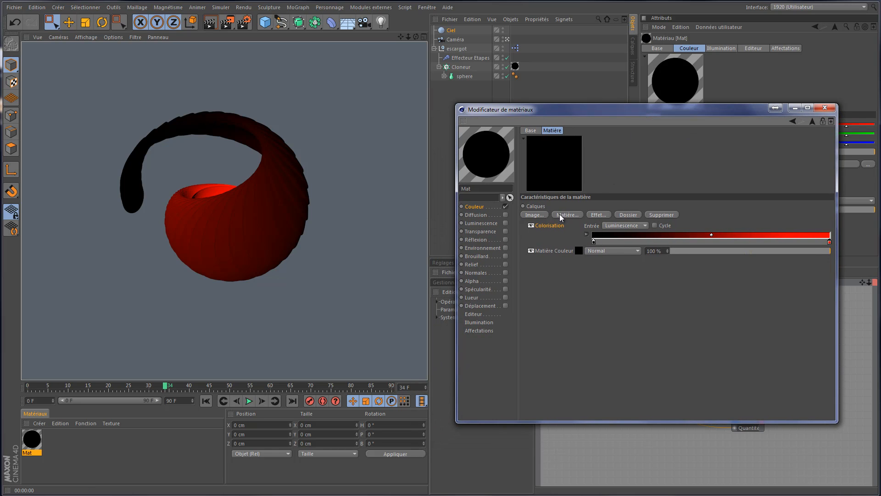
click(505, 240)
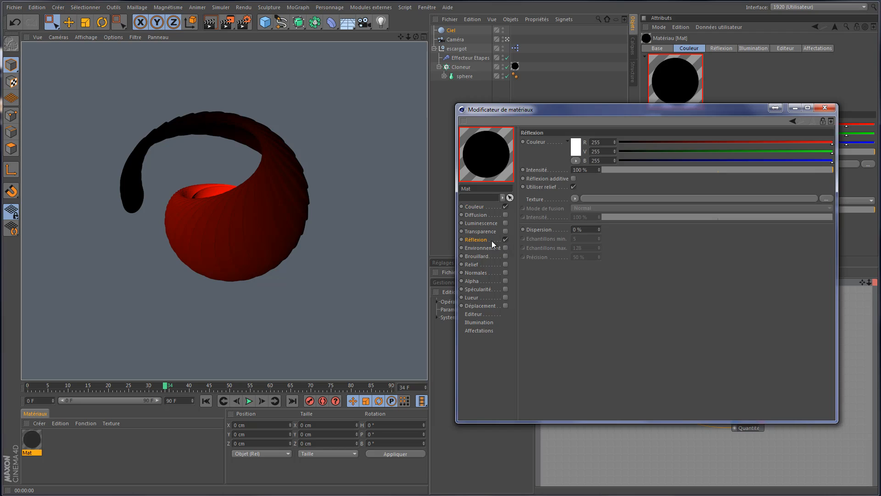
click(575, 198)
click(687, 170)
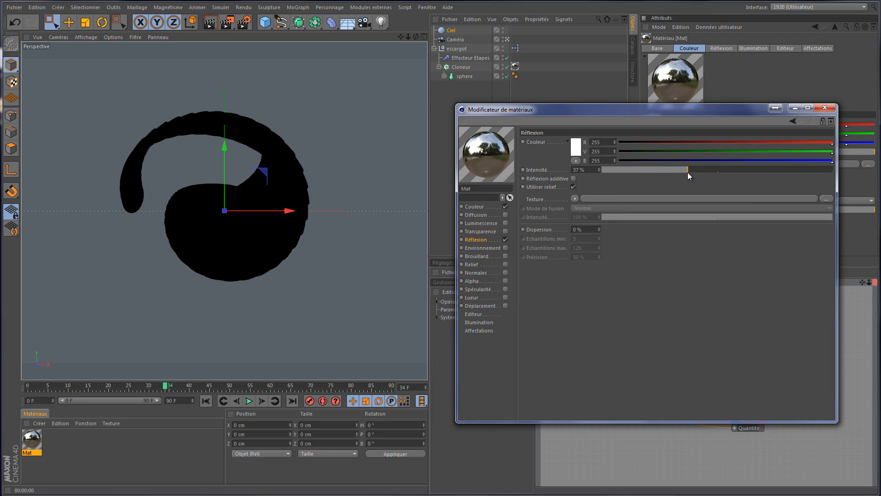
drag(687, 172, 648, 172)
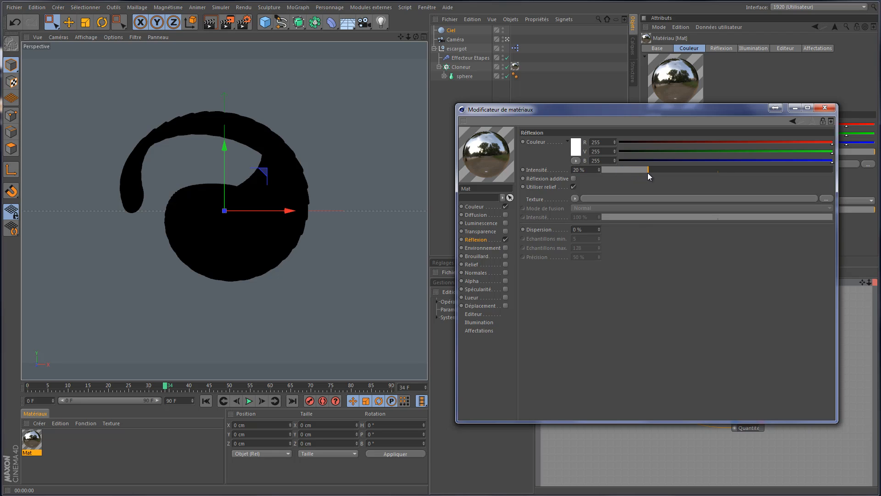
Load a Fresnel texture into Mat's reflection at 40% texture intensity and render the view
click(575, 198)
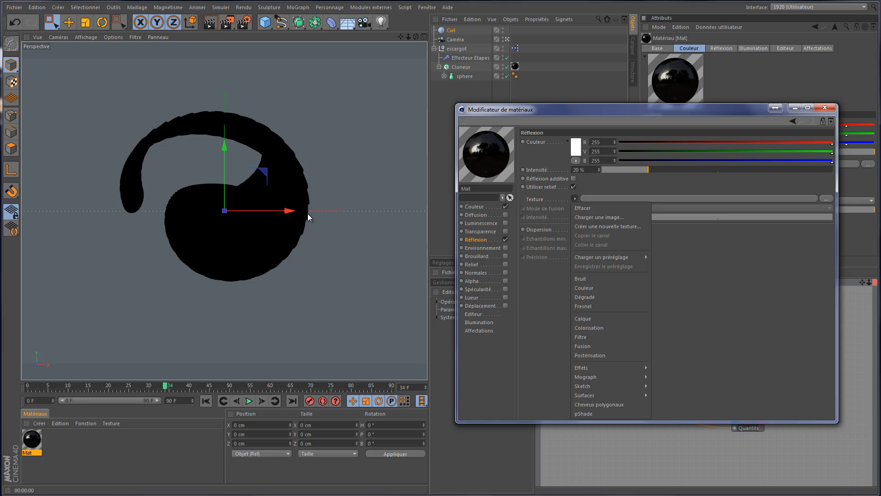
click(635, 305)
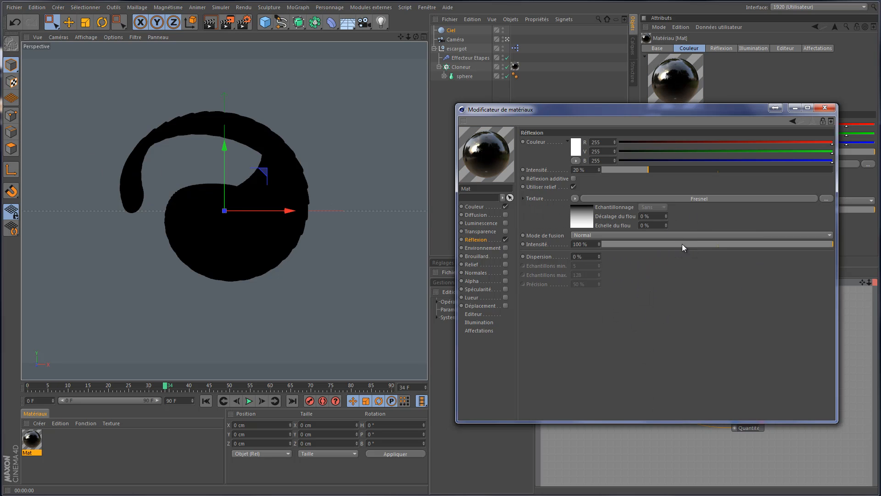
drag(682, 244, 696, 244)
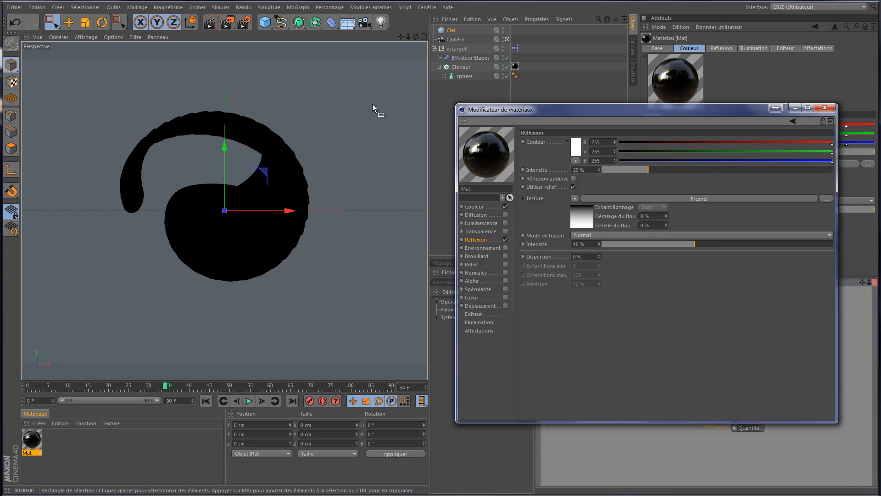
click(211, 23)
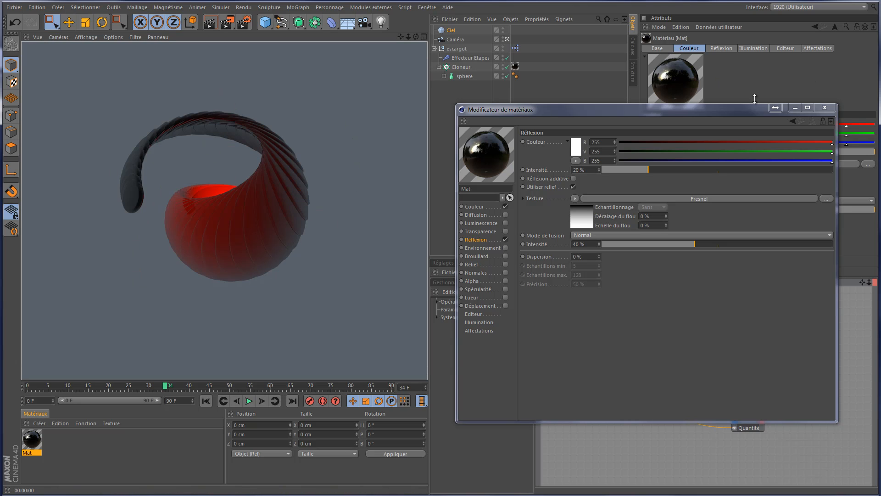
click(793, 110)
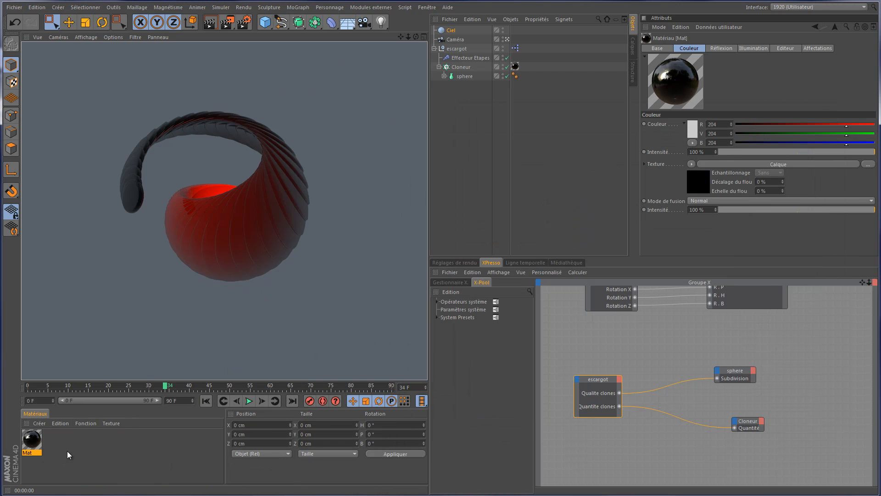
Create a new material, apply it to Ciel, and leave only its Luminescence channel enabled, with Couleur and Spécularité off
double_click(85, 446)
drag(36, 445, 452, 30)
double_click(32, 440)
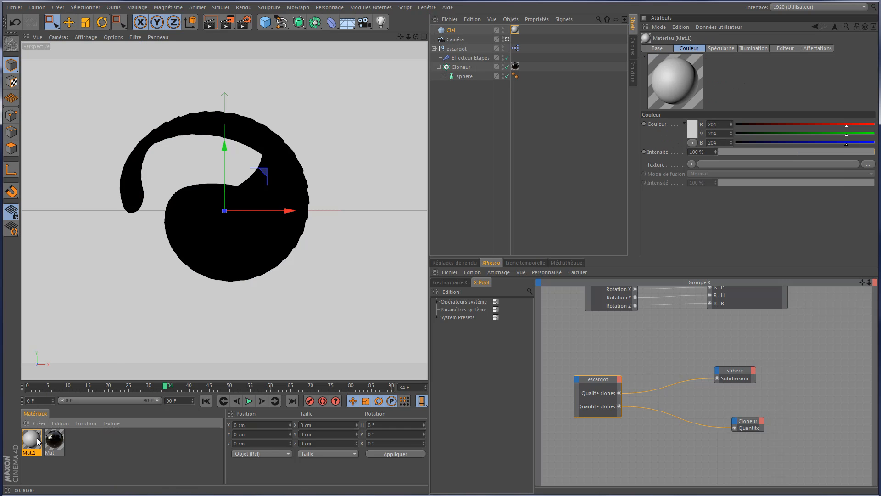
click(505, 289)
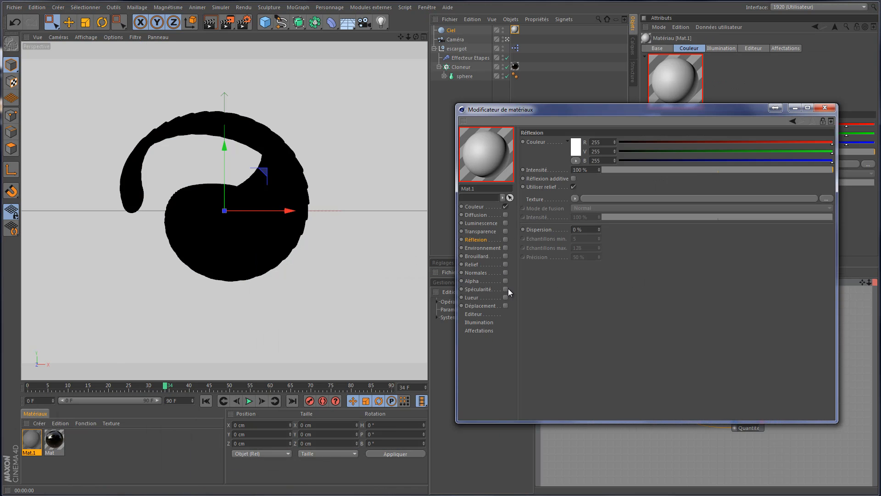
click(505, 206)
click(506, 223)
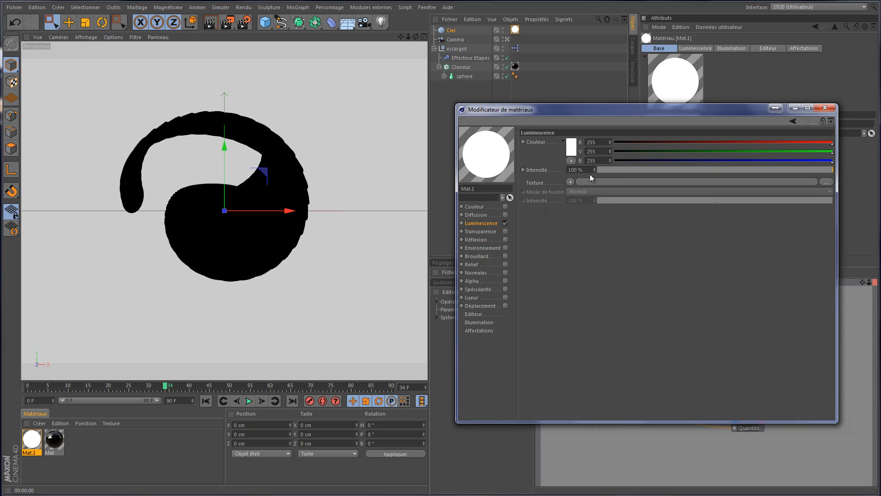
Load OverheadWindowWithStripes.hdr as the sky material's luminescence texture without copying it to the project, and render the view
click(602, 181)
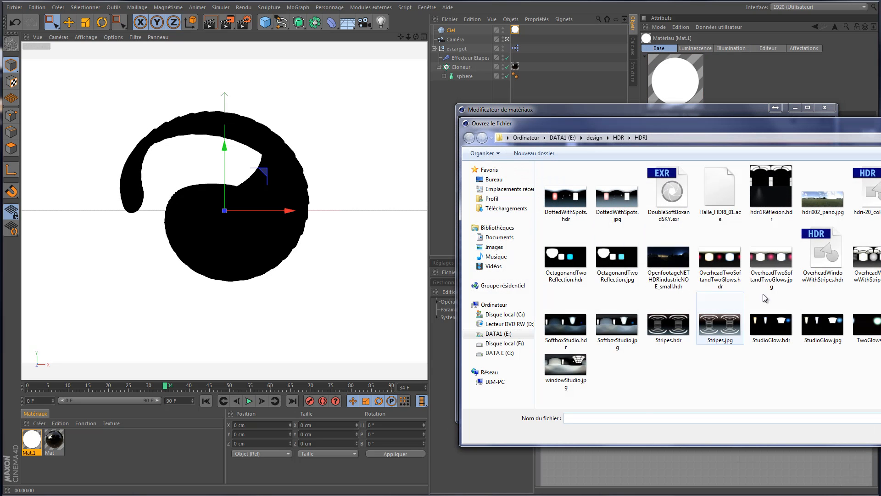
double_click(823, 251)
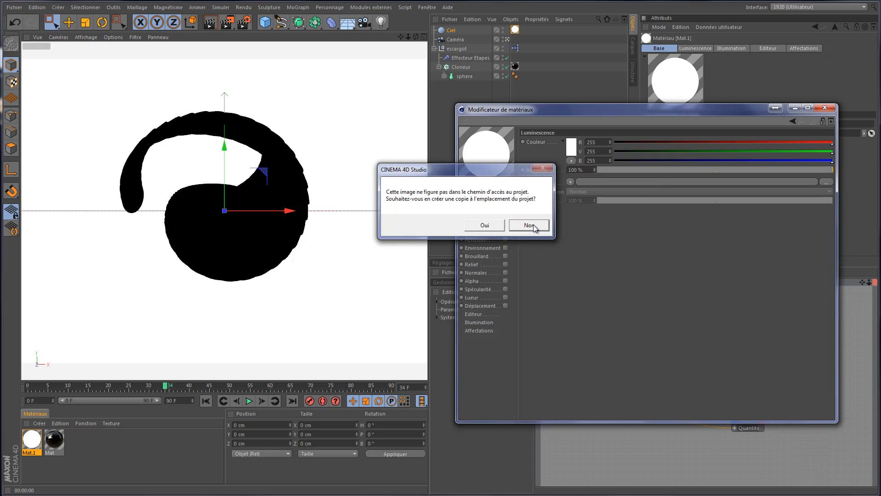
click(530, 225)
click(795, 109)
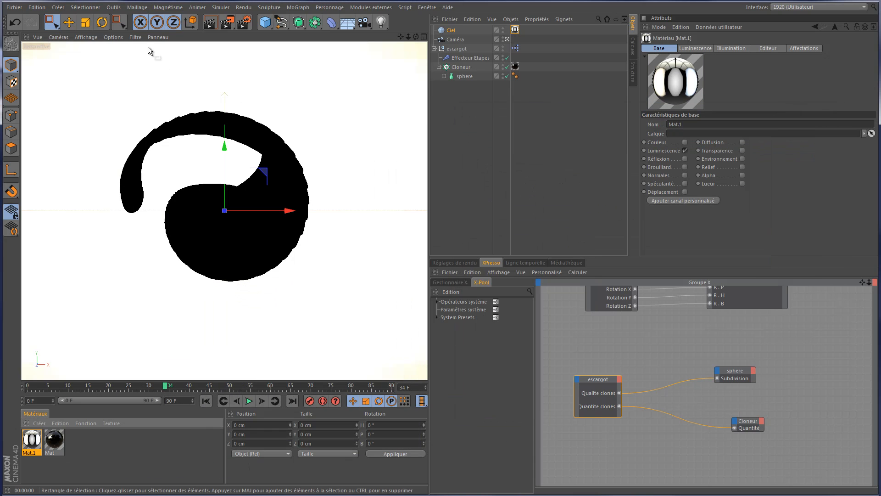
click(208, 23)
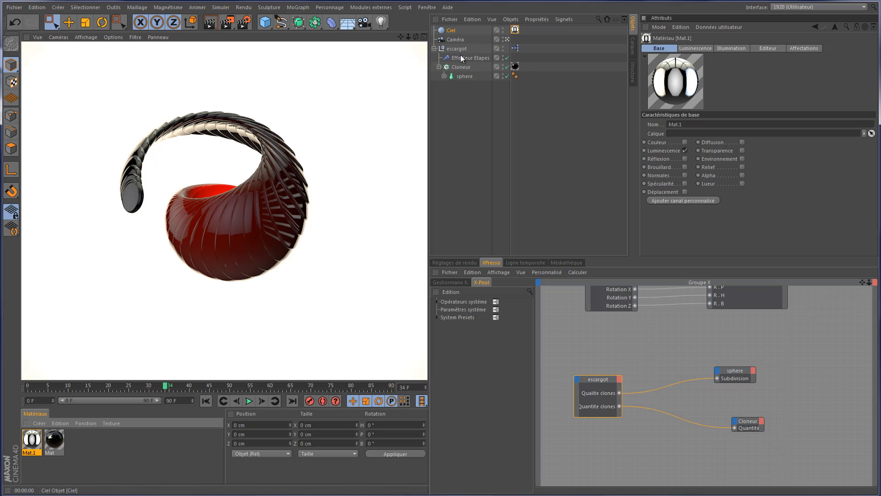
Add a Rendu tag to Ciel, turn off Visibilité (caméra), and render the view
right_click(452, 31)
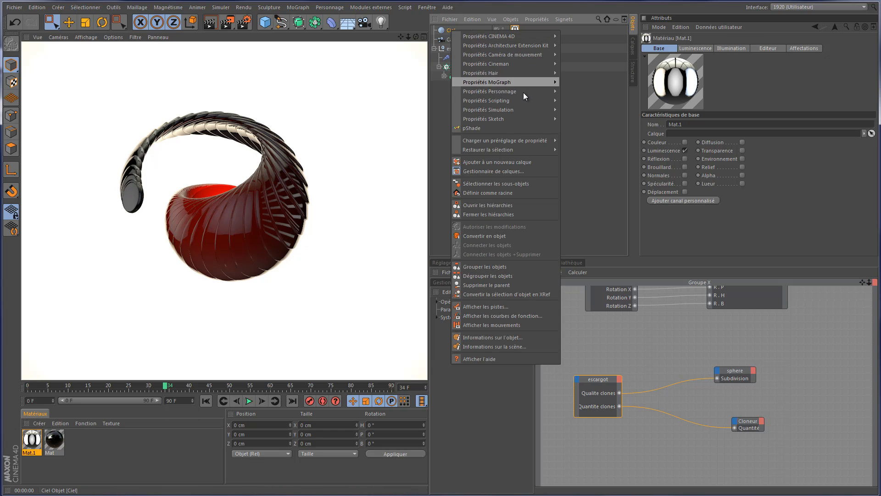
mouse_move(541, 37)
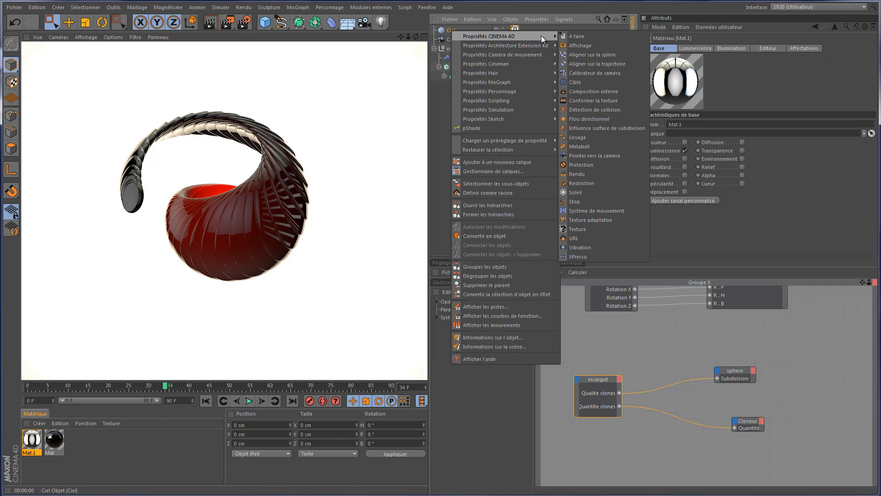
click(599, 174)
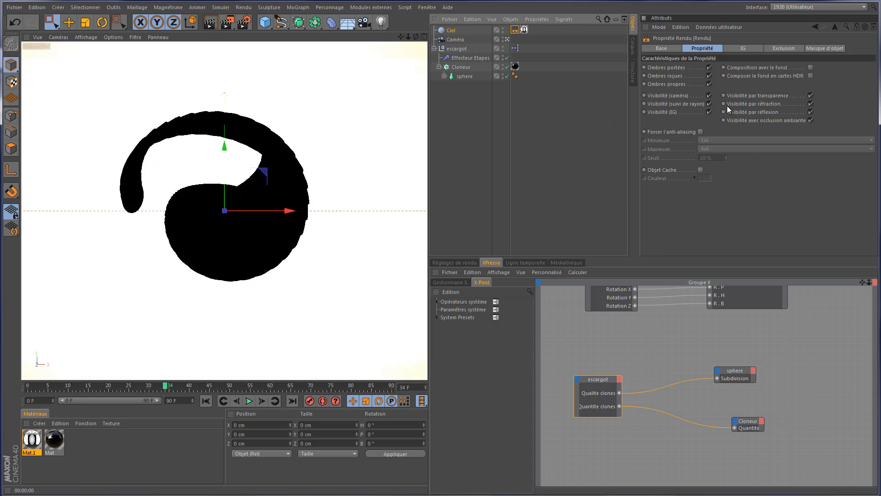
click(709, 96)
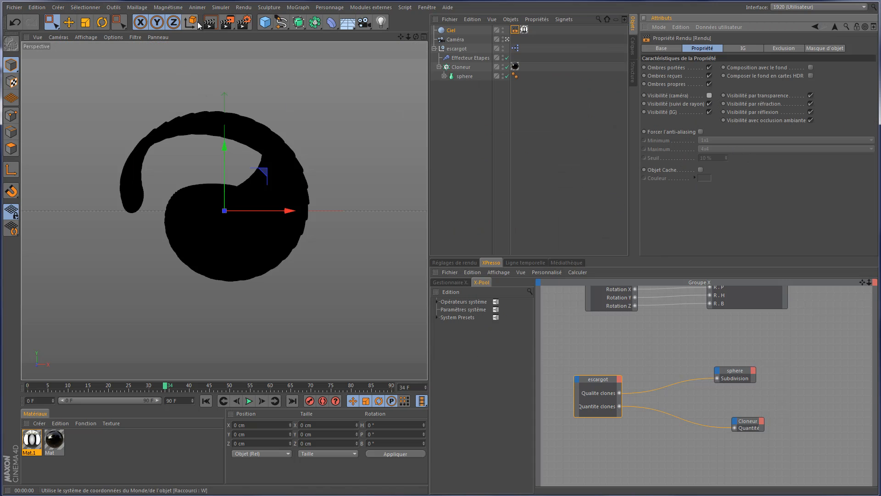
click(210, 23)
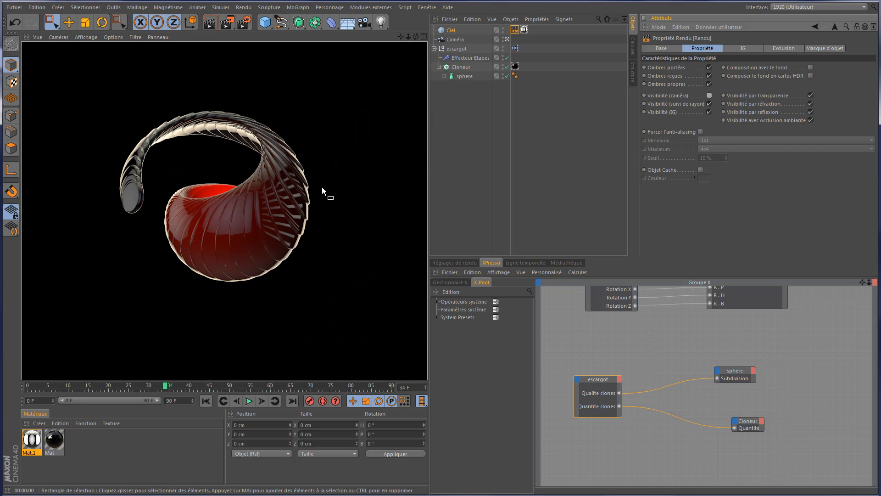
Reduce Mat's reflection intensity to 10% and its Fresnel texture intensity to 30%, and render the view
double_click(54, 439)
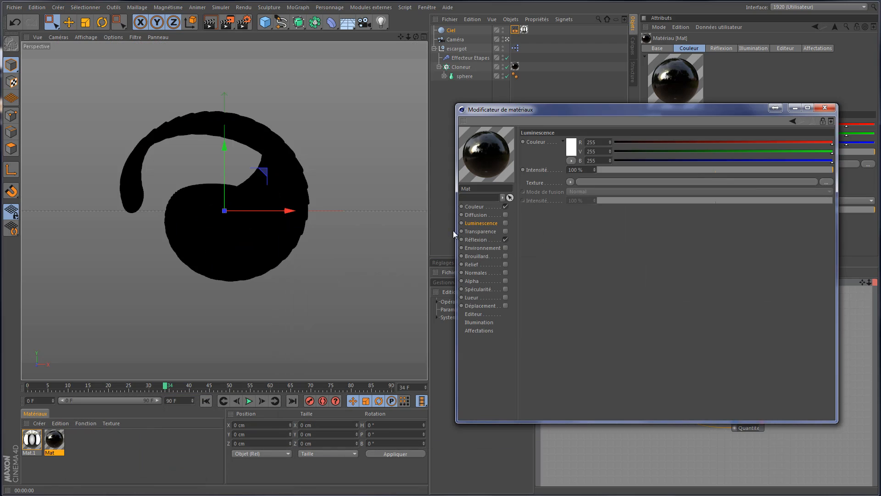
click(484, 240)
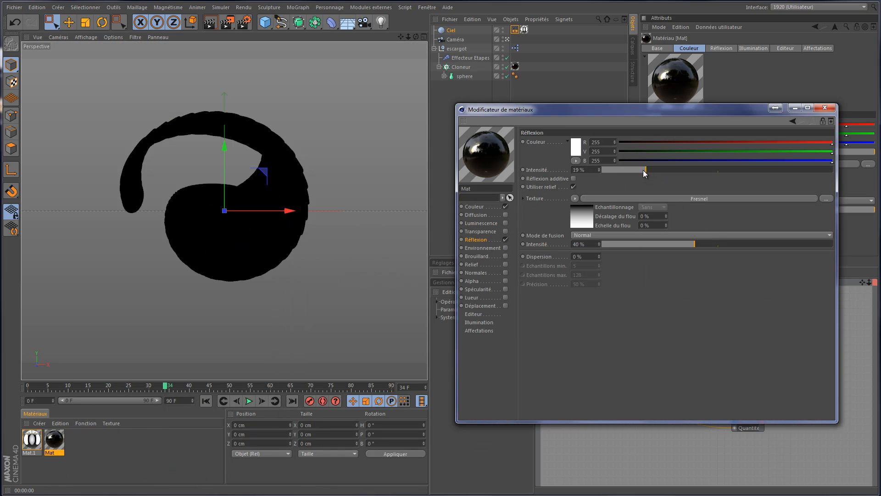
drag(631, 172, 625, 172)
click(209, 22)
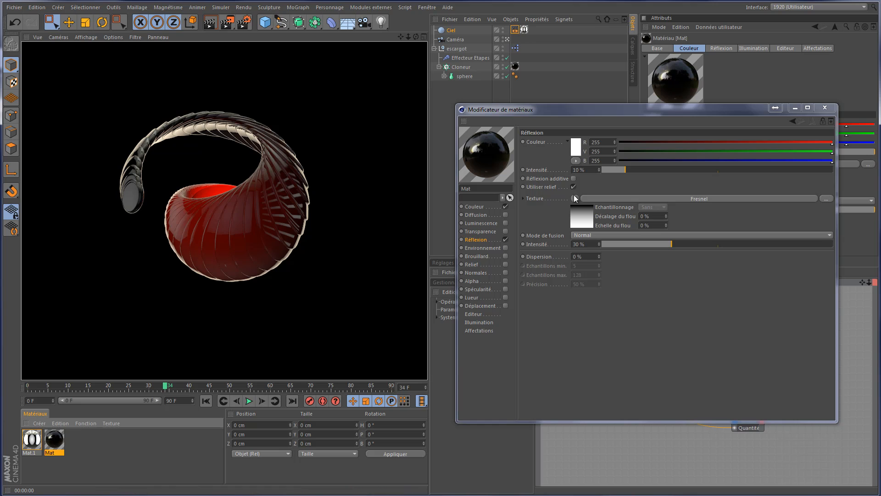
Lower Mat's Fresnel texture intensity to 18% and its reflection intensity to 4%, and render the view
drag(671, 244, 651, 244)
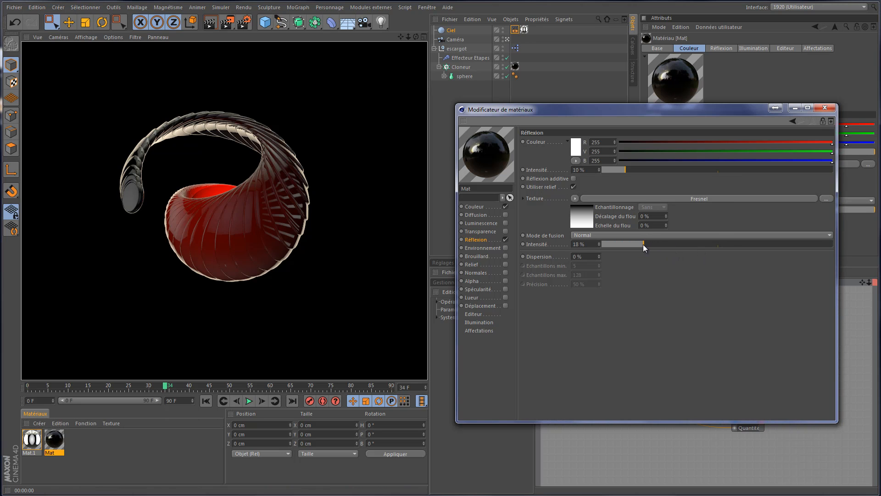
drag(625, 169, 611, 170)
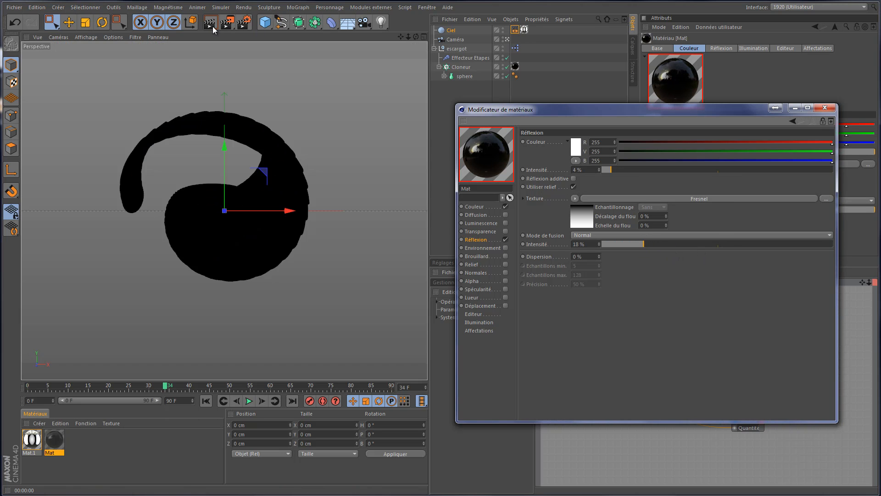
click(210, 23)
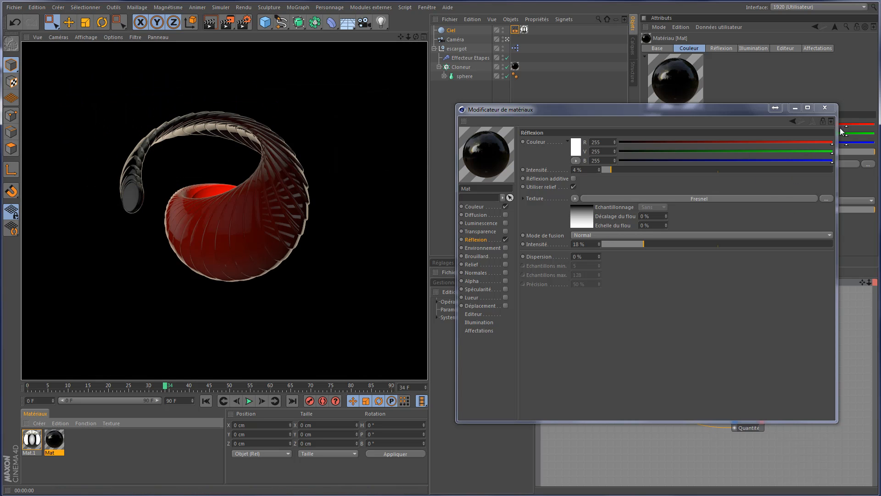
click(796, 109)
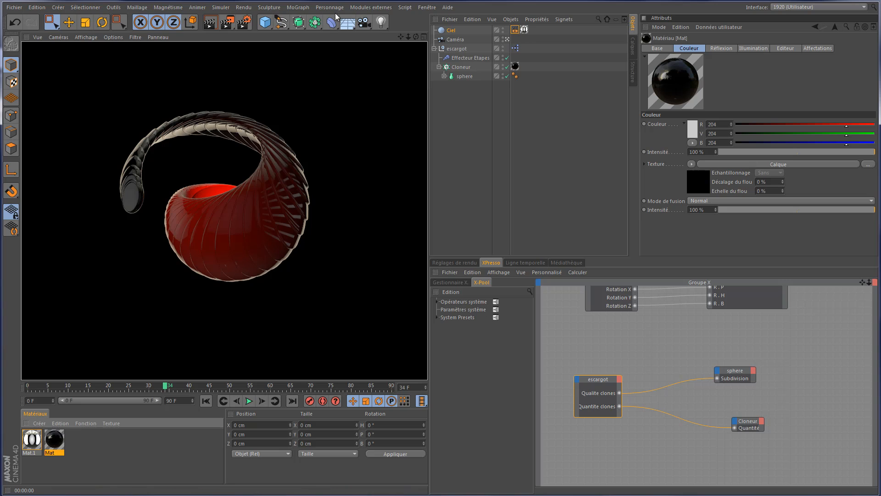
Add an Arrière plan object to the scene and apply a new material to it
click(348, 22)
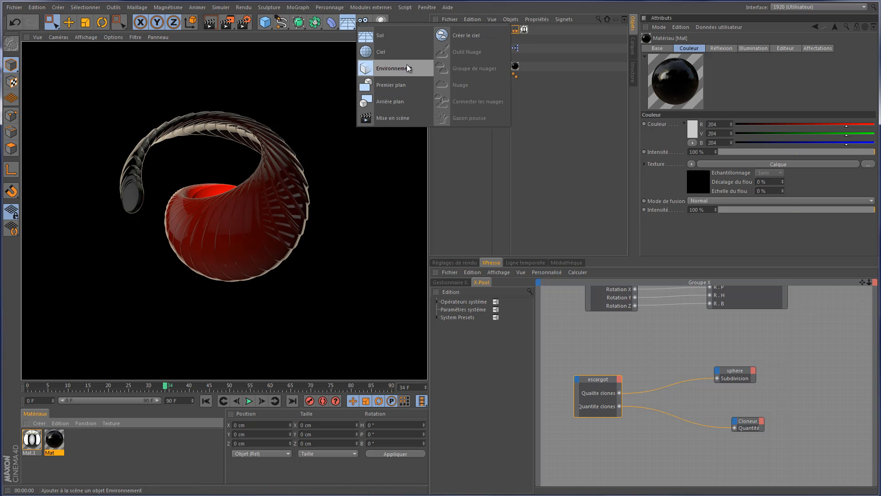
click(404, 101)
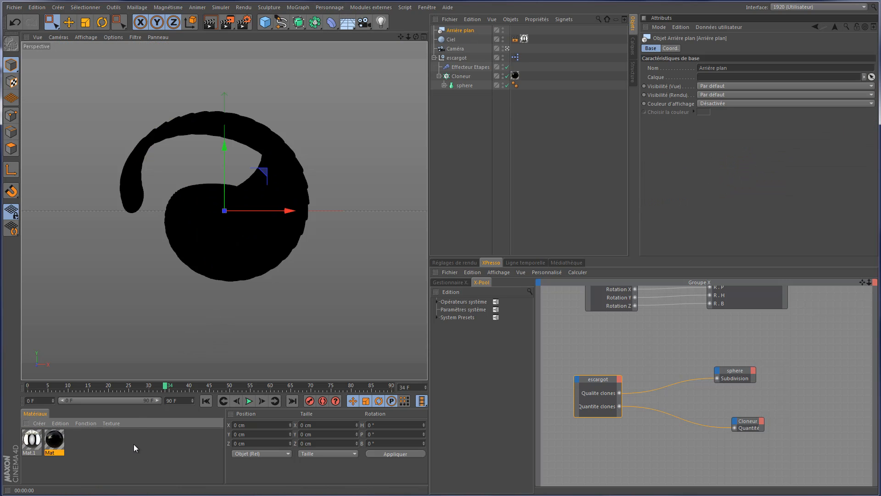
double_click(100, 441)
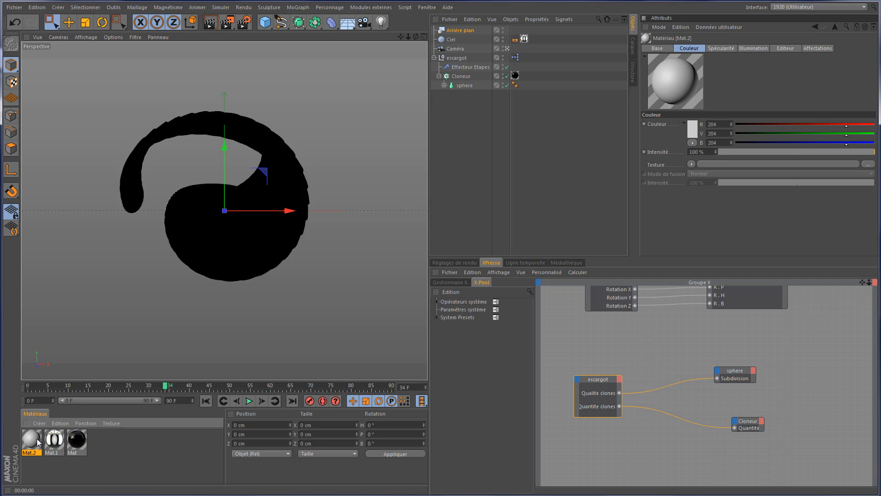
drag(39, 442, 466, 32)
Disable Spécularité on the background material and load a Dégradé as its colour texture
double_click(31, 440)
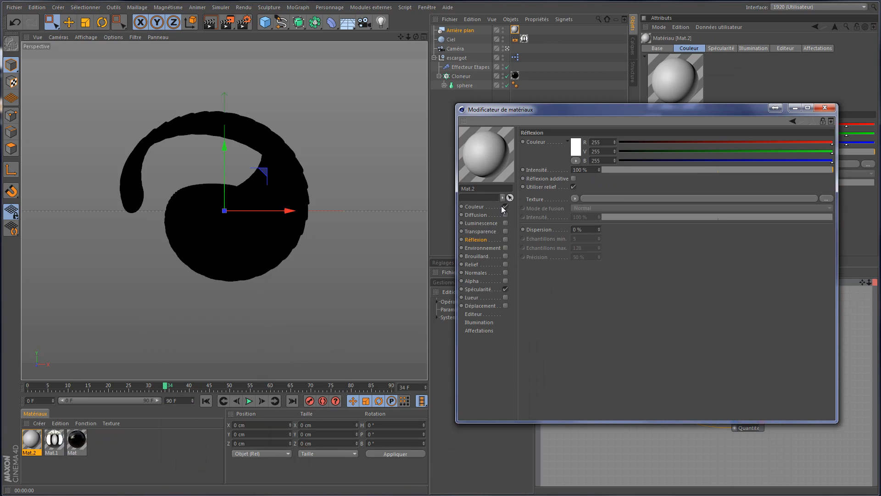
click(505, 289)
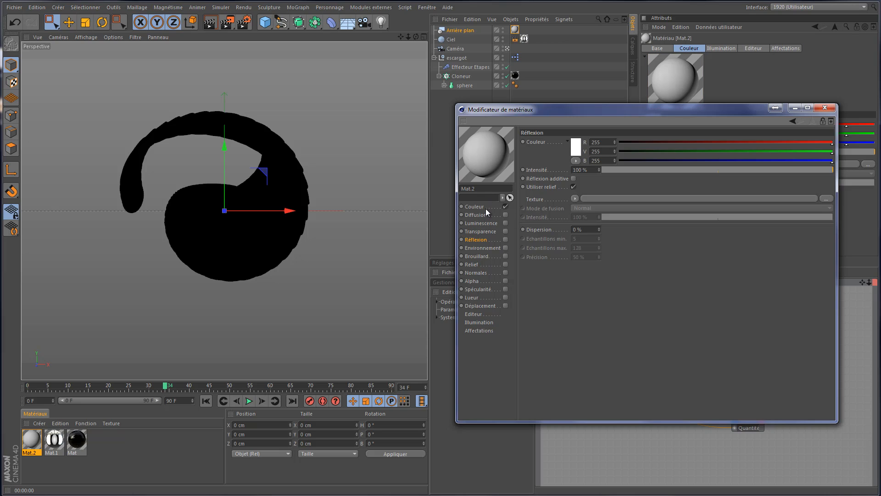
click(484, 207)
click(569, 182)
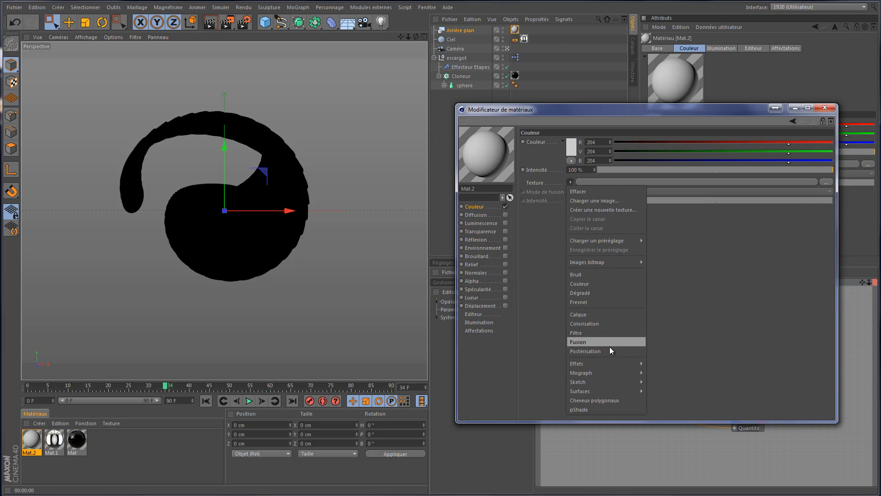
click(626, 291)
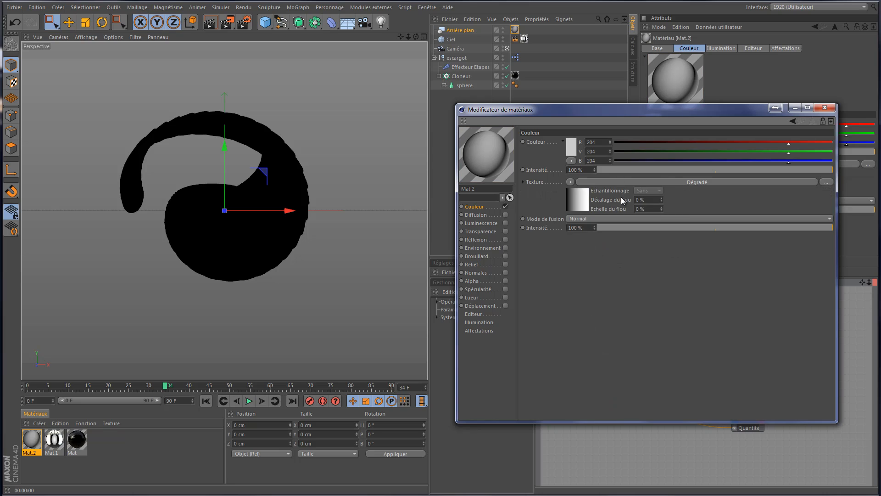
Set the background material's Dégradé to the 2D - Circulaire type and invert its gradient
click(574, 197)
click(633, 220)
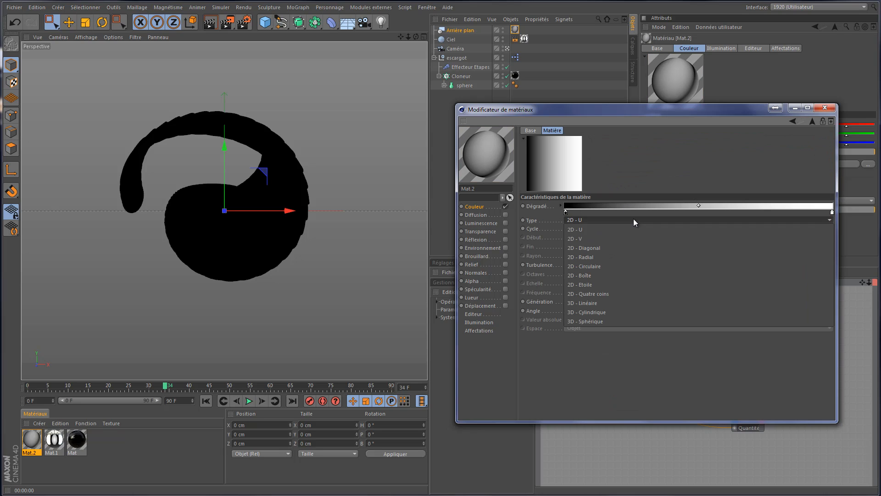
click(632, 266)
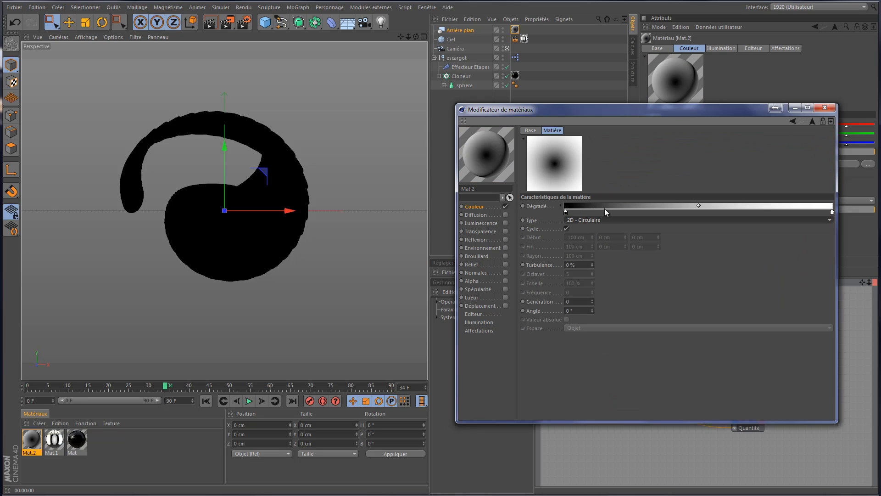
right_click(670, 208)
click(690, 217)
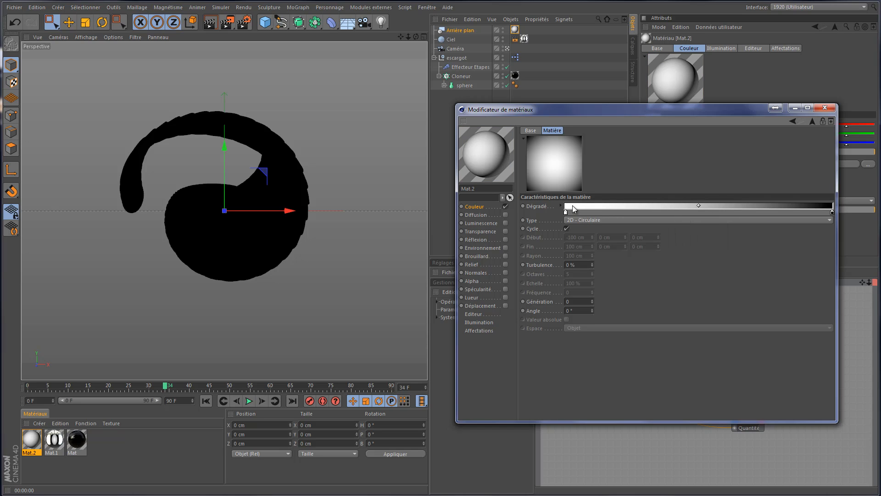
Recolour the background gradient's white knot to a very dark red with hue 0° and 100% saturation
double_click(566, 211)
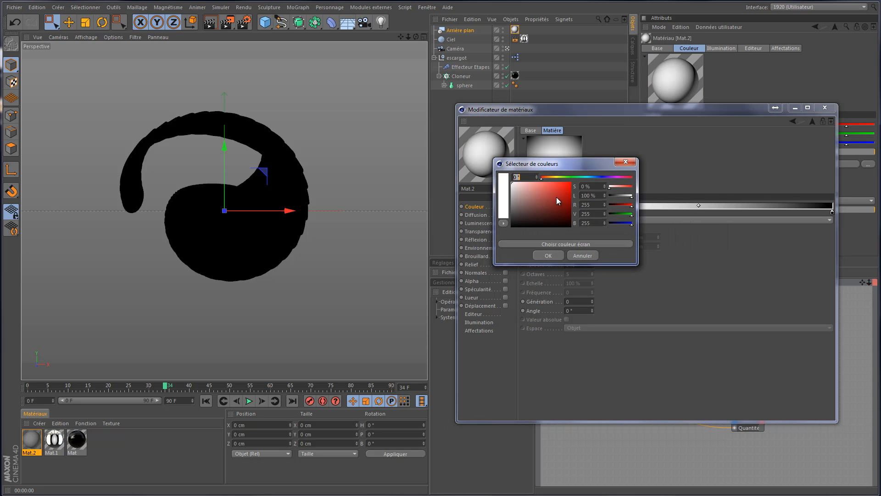
drag(569, 204, 590, 195)
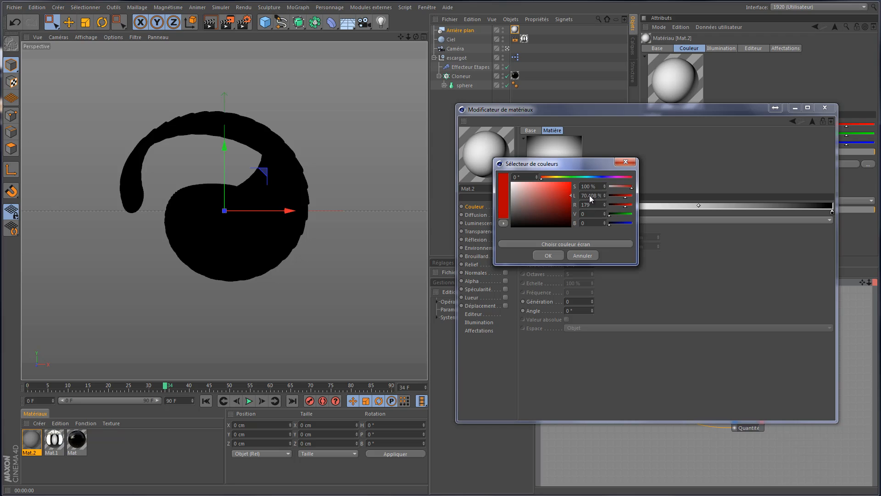
click(552, 255)
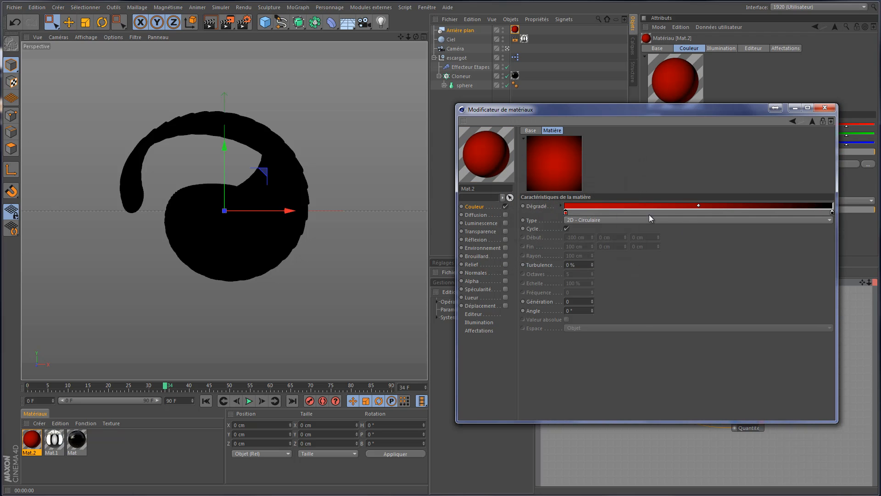
mouse_move(833, 214)
mouse_down()
mouse_move(668, 213)
mouse_move(832, 213)
mouse_up()
double_click(565, 212)
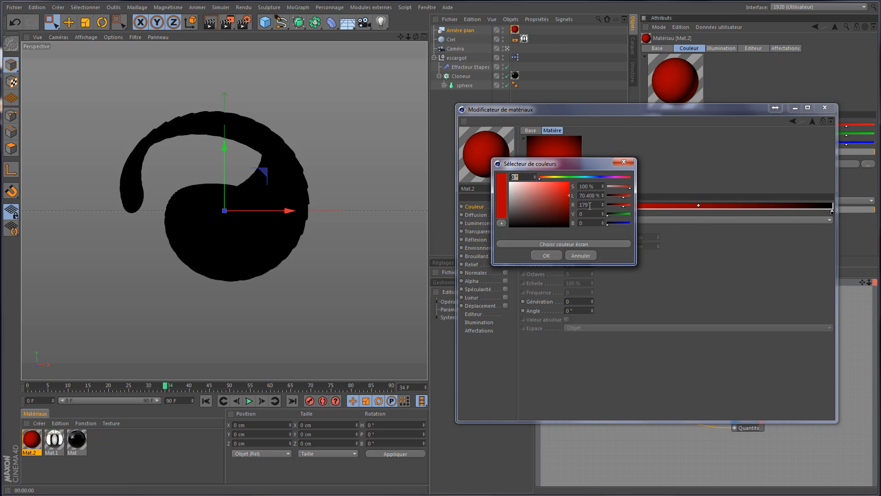
click(572, 211)
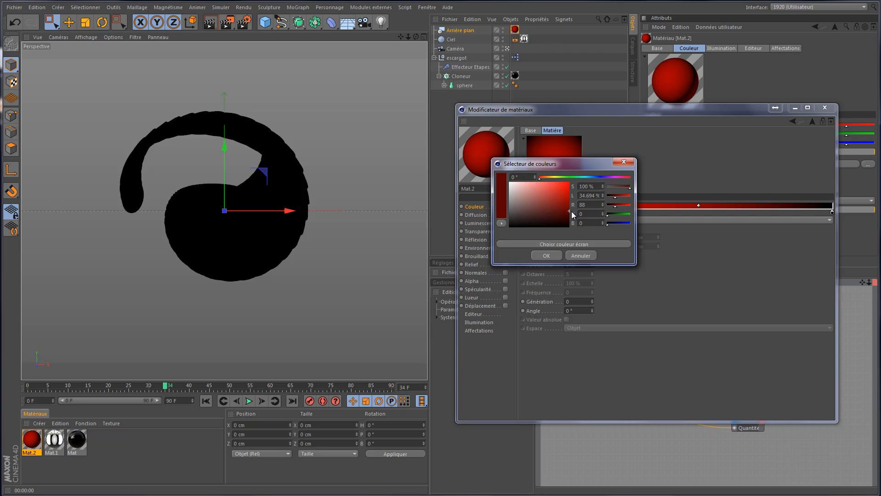
click(547, 256)
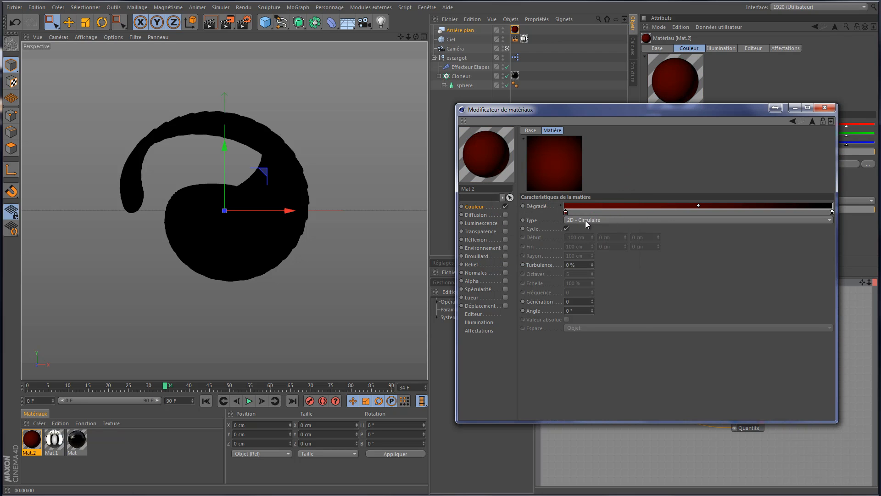
double_click(565, 213)
click(572, 220)
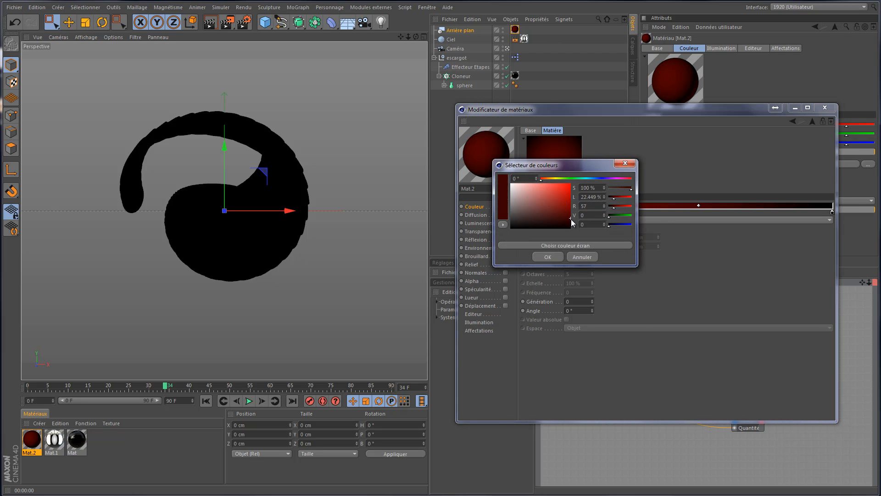
click(572, 221)
click(551, 257)
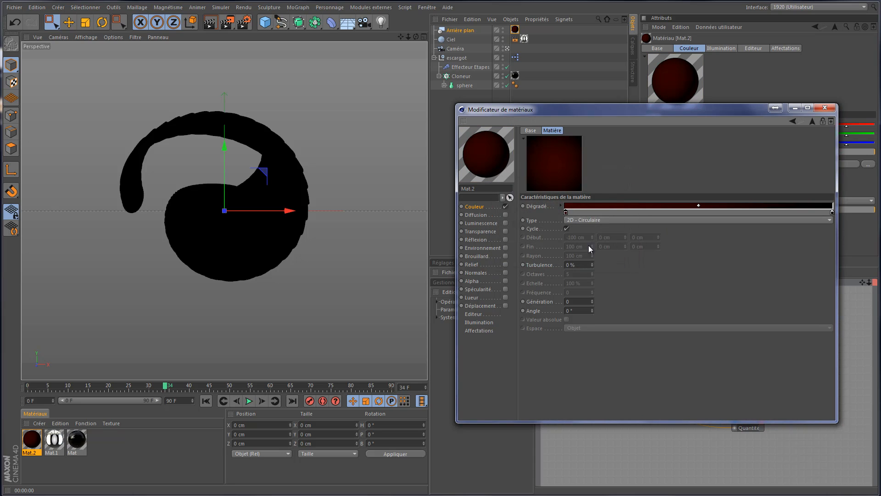
Set the background gradient's Turbulence to 5% and render the view
drag(582, 264, 513, 266)
text(5)
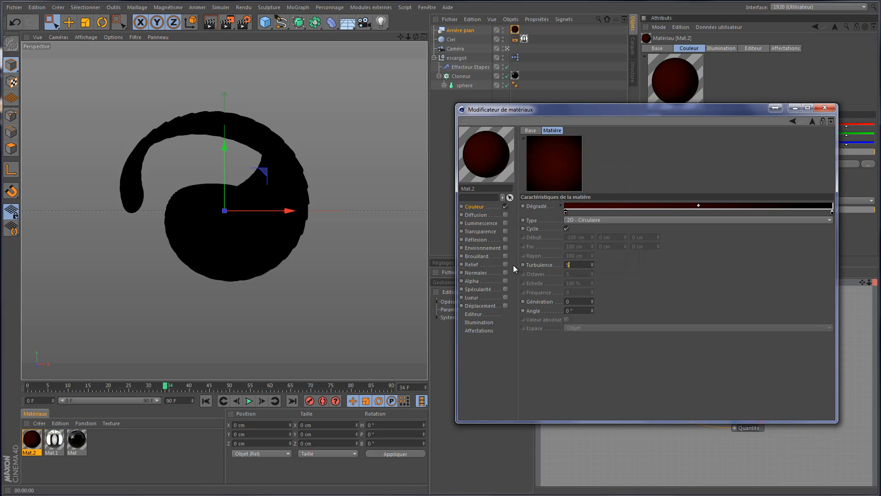
key(Return)
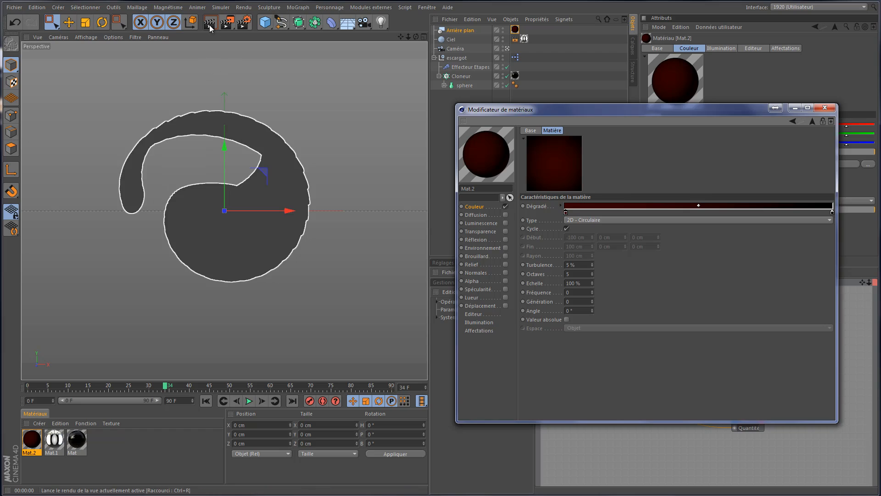
click(209, 23)
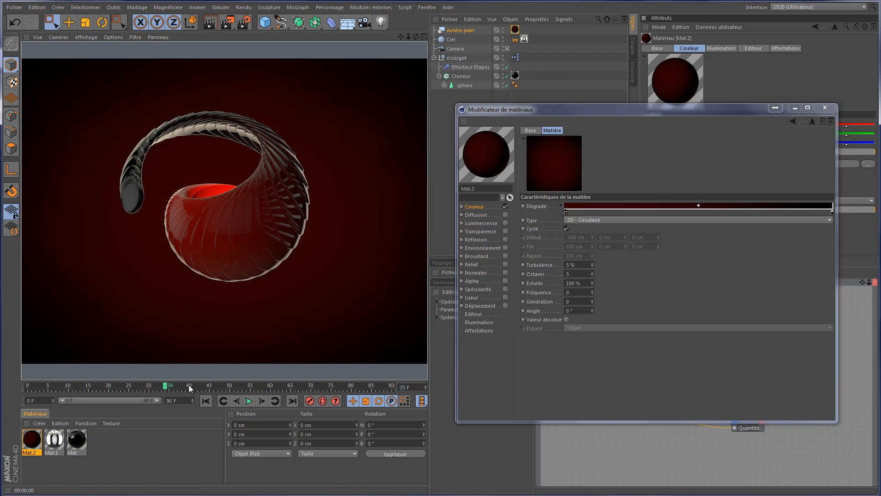
Move the animation to frame 33, render the view and put the material editor away
drag(189, 385, 161, 393)
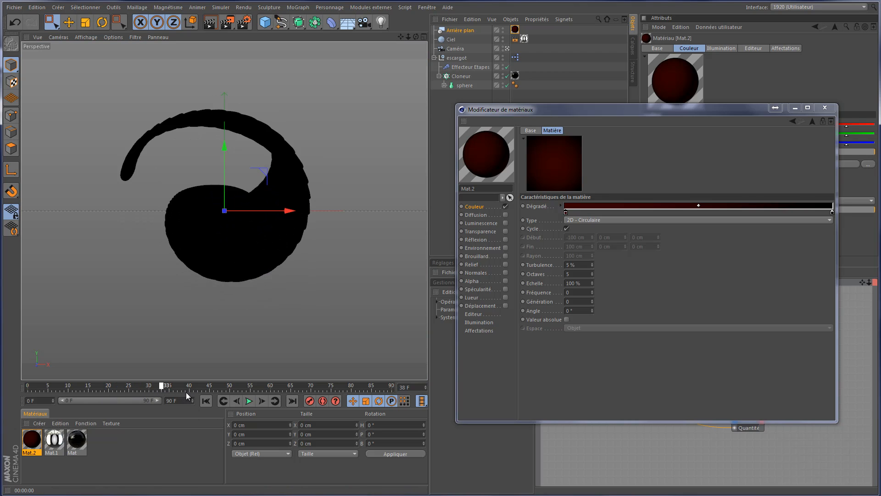
click(186, 392)
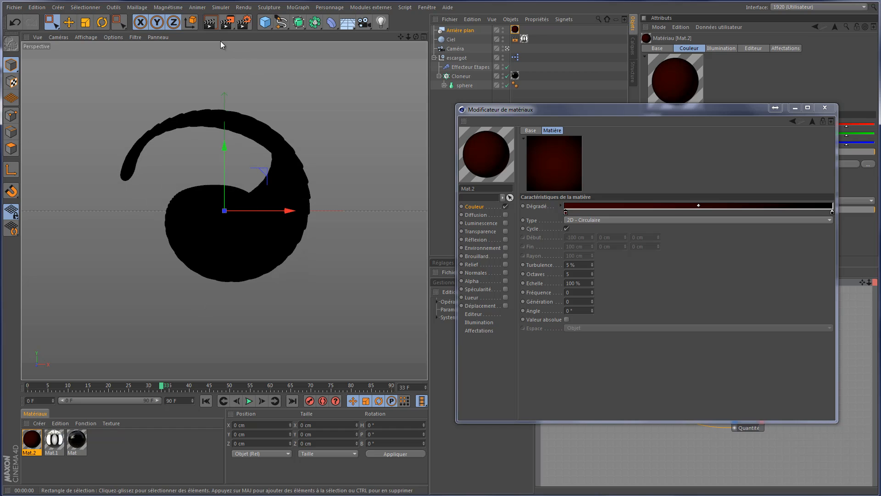
click(210, 21)
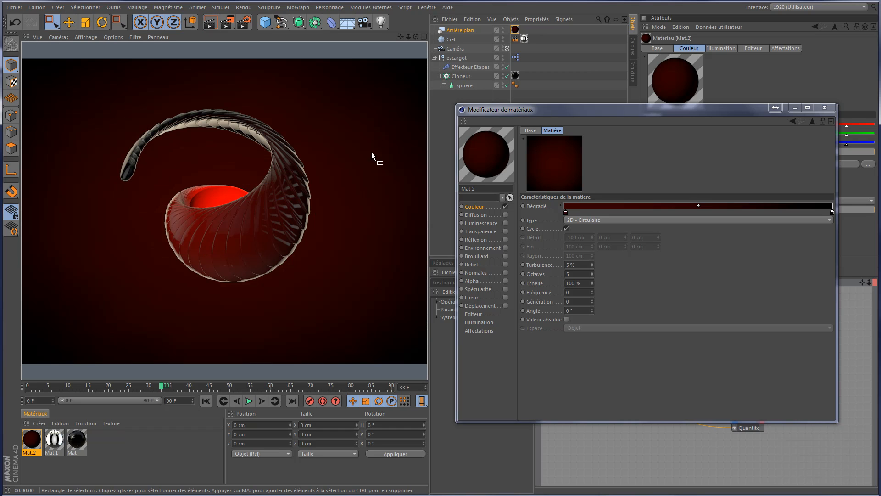
click(795, 108)
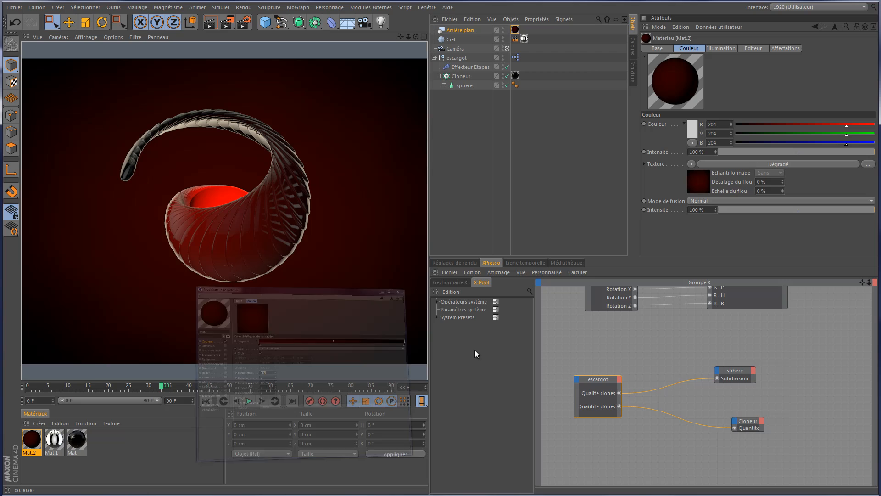
Add the Occlusion ambiante effect to the render settings with a maximum ray length of 50 cm, and render the view
click(458, 262)
click(449, 415)
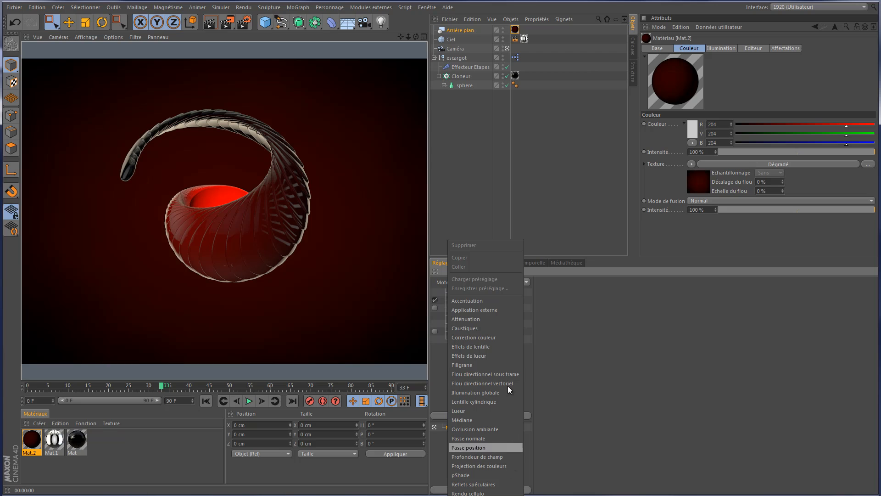
click(502, 428)
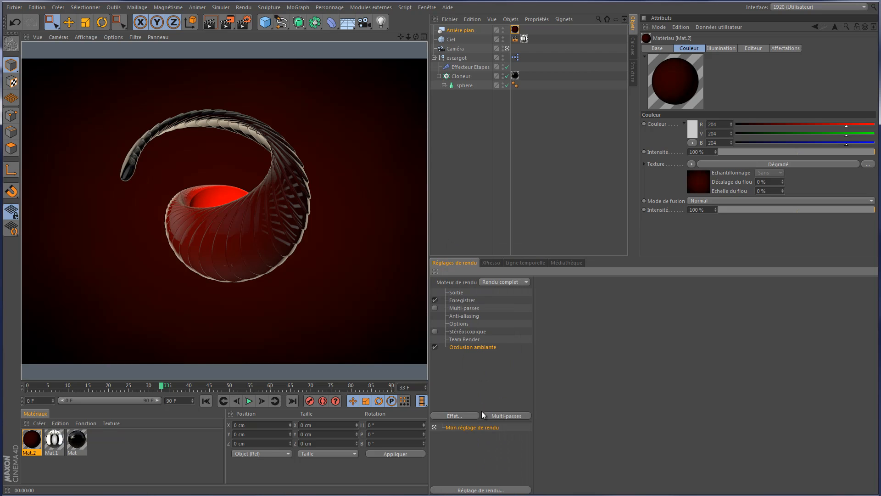
click(473, 347)
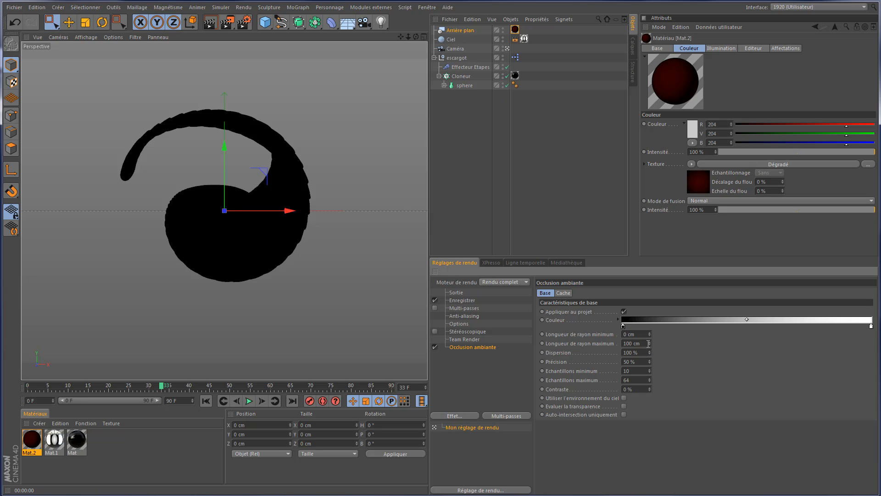
text(50)
key(Return)
click(206, 25)
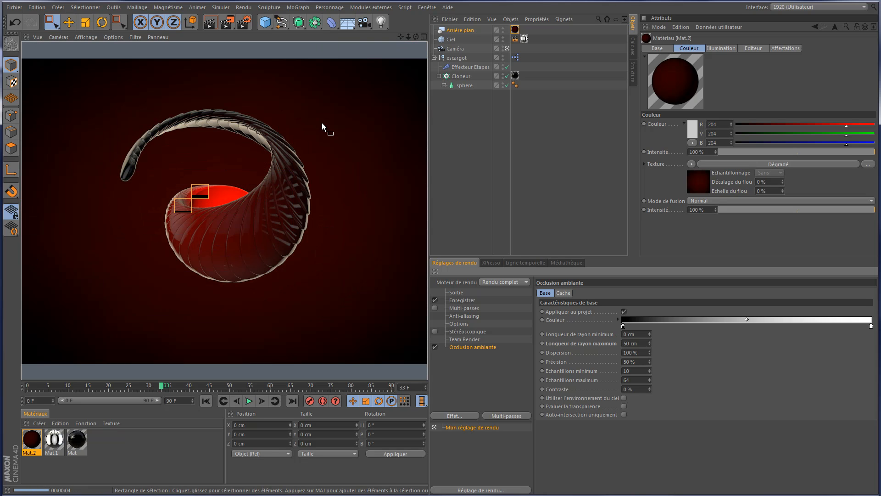
Lower Mat's reflection intensity to 2% and its Fresnel texture intensity to 5%, and render the view
double_click(78, 439)
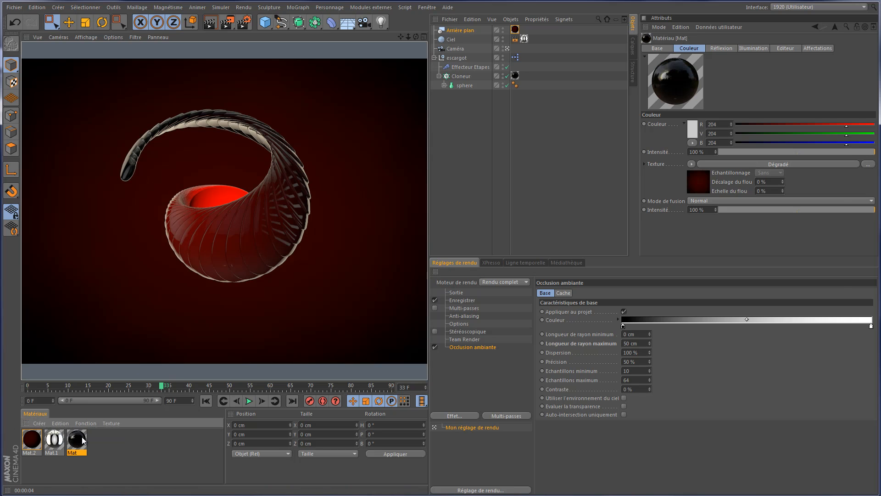
click(478, 240)
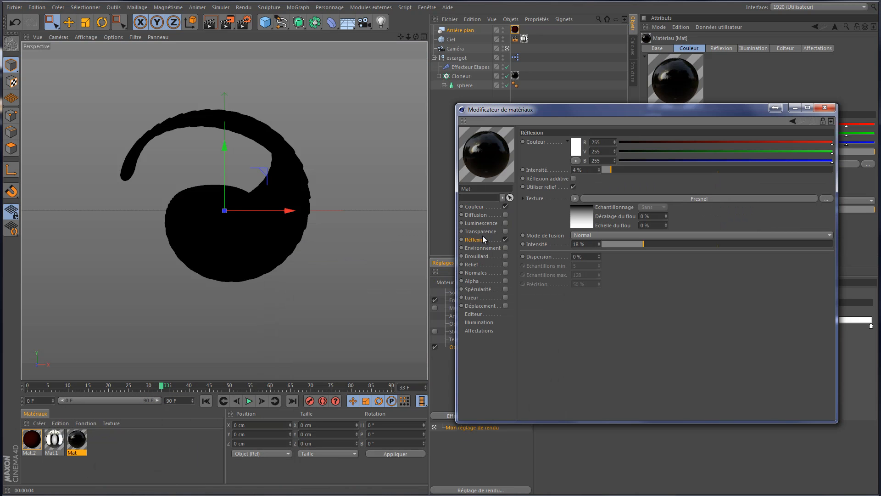
click(604, 169)
text(5)
key(Return)
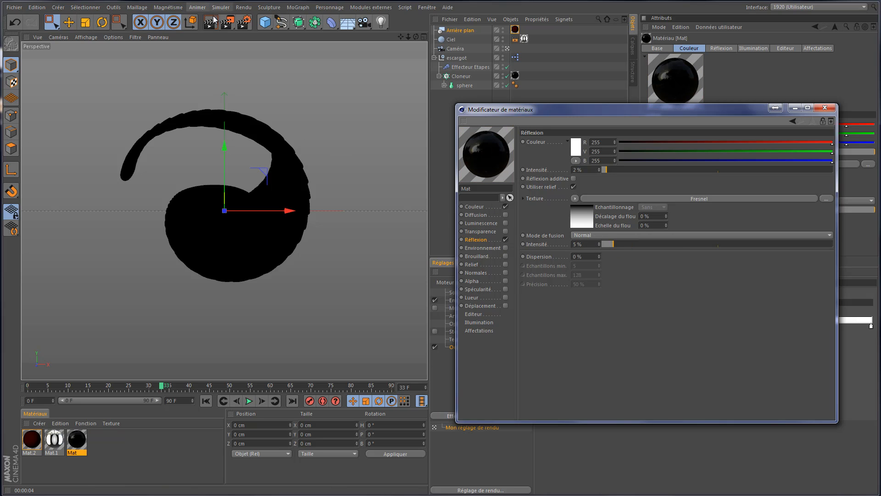
click(210, 22)
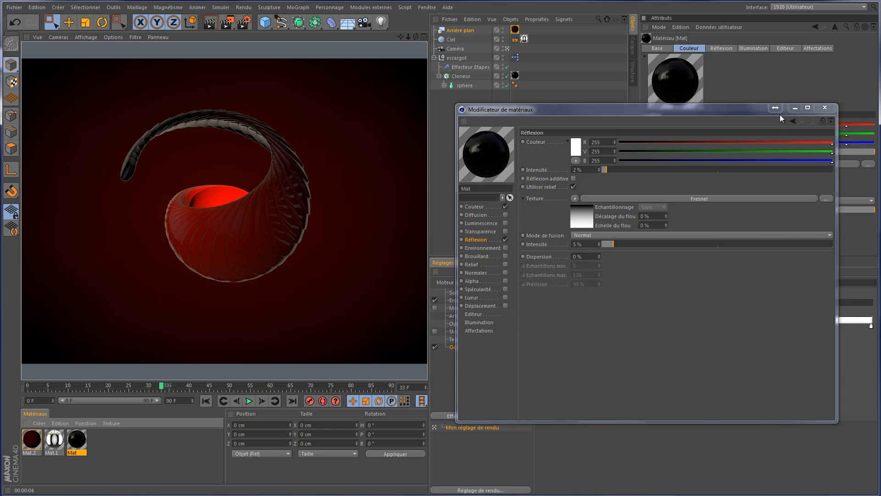
Close the material editor, set the render Anti-Aliasing to Au mieux, and render the view
click(824, 107)
click(464, 316)
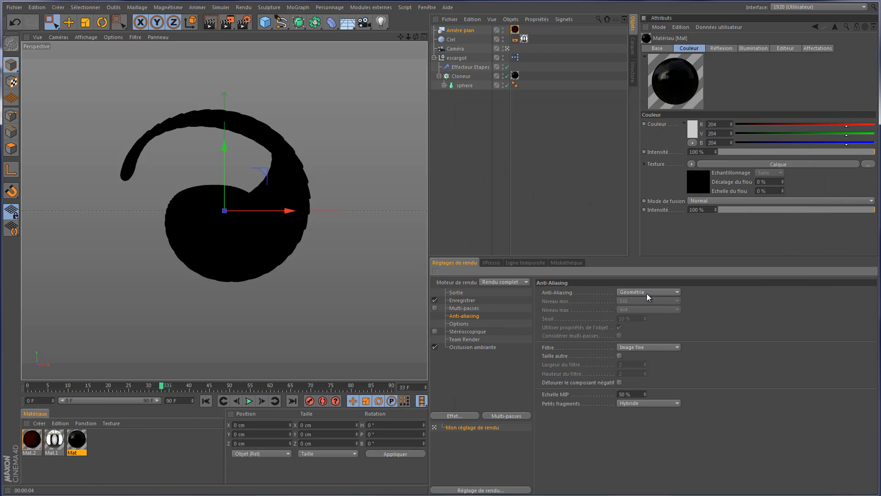
click(646, 293)
click(652, 320)
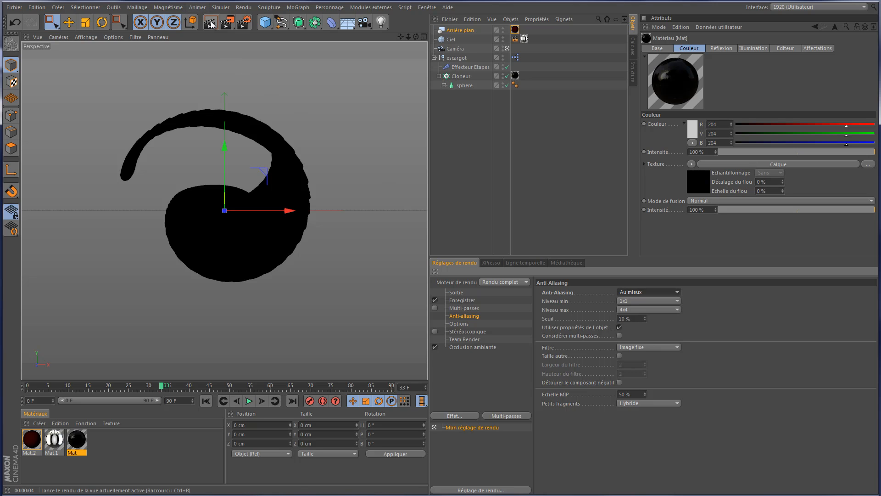
click(211, 24)
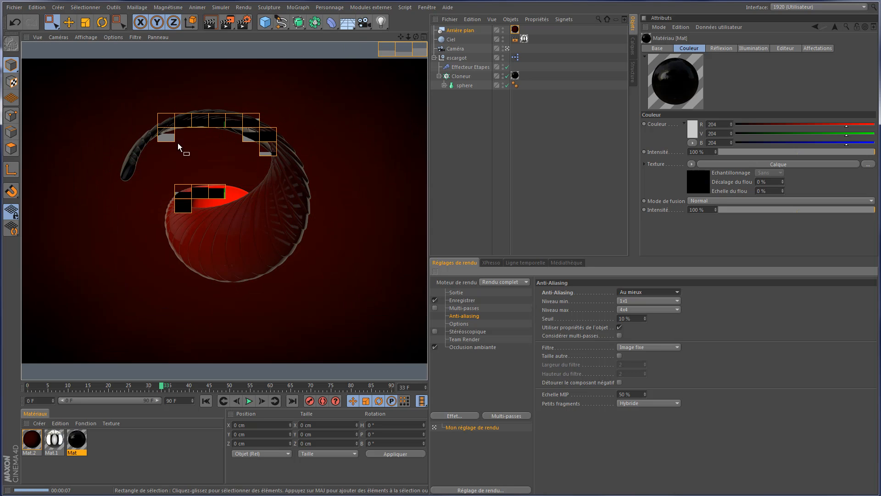
Move the animation to frame 82 and set the render output size to 1920 x 1080 pixels
drag(162, 388, 360, 384)
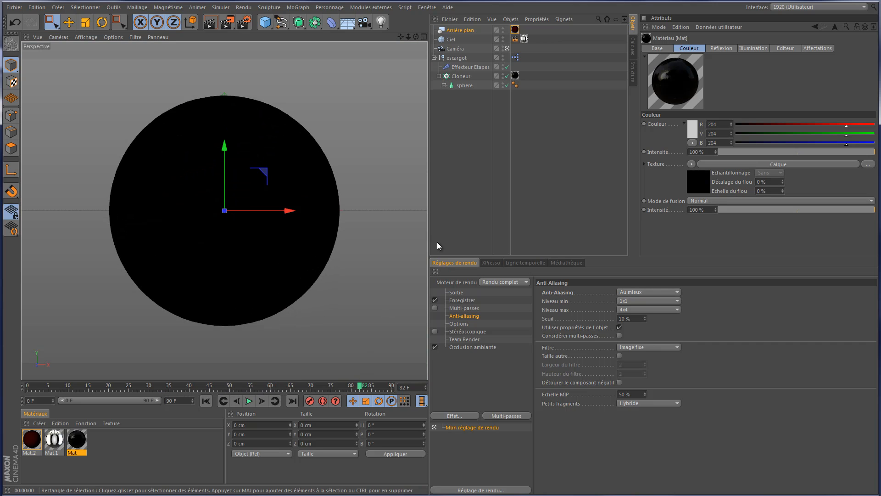
click(456, 293)
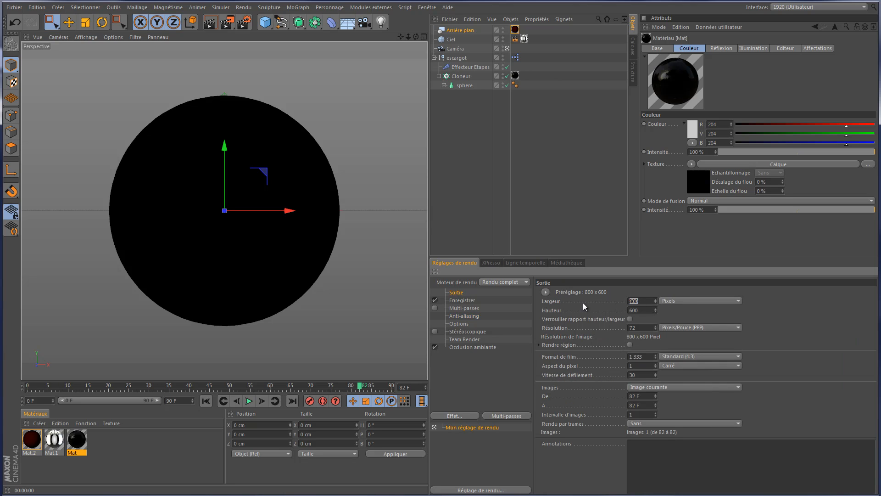
text(1920)
key(Tab)
text(10)
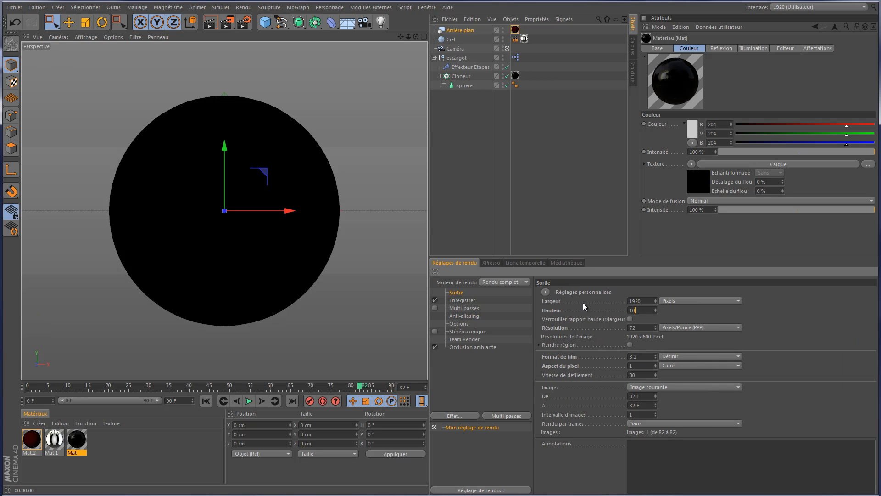
text(80)
key(Return)
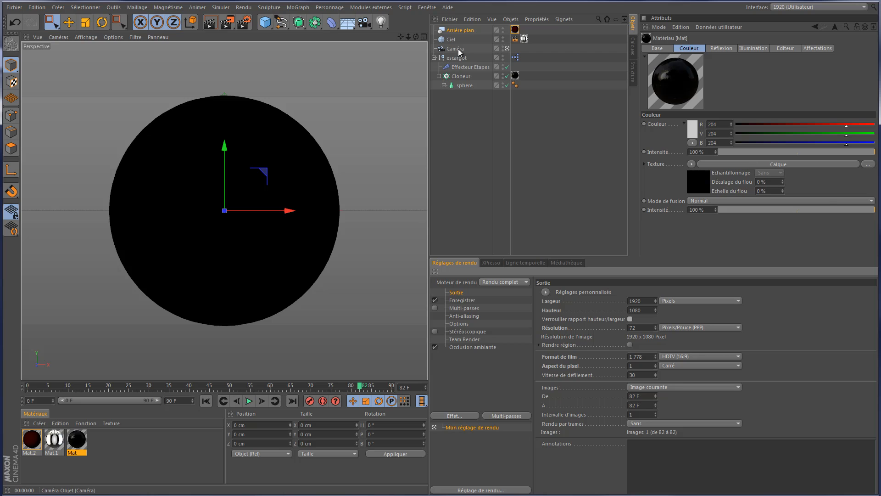
Pull the Caméra back to about -1402 cm in Z and record a Position Z keyframe at frame 82
click(459, 49)
click(704, 48)
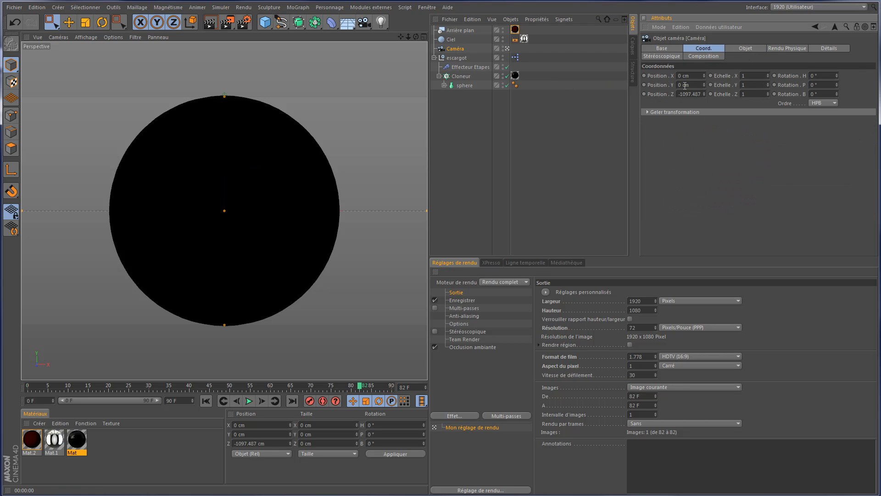
drag(409, 39, 430, 187)
click(644, 94)
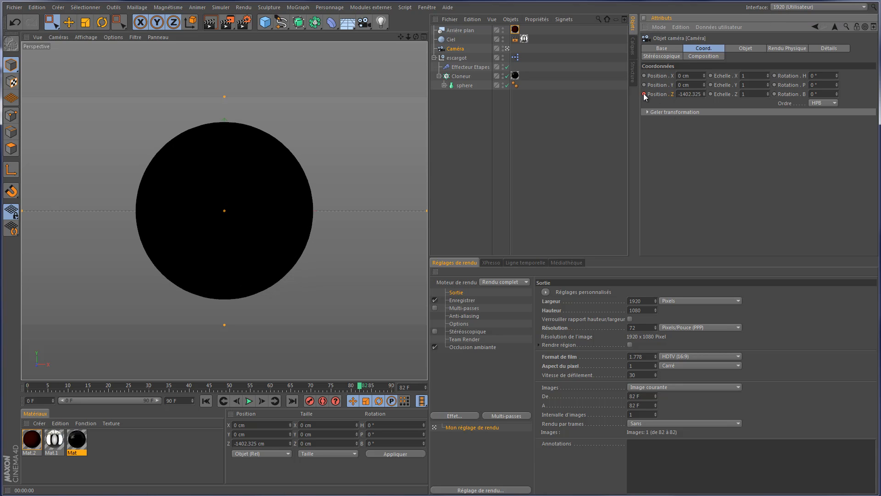
Move Caméra to about -1192 cm in Z with a Position Z keyframe at frame 0, and shift its end keyframe to frame 90
mouse_move(358, 387)
mouse_down()
mouse_move(42, 395)
mouse_move(415, 380)
mouse_move(1, 393)
mouse_up()
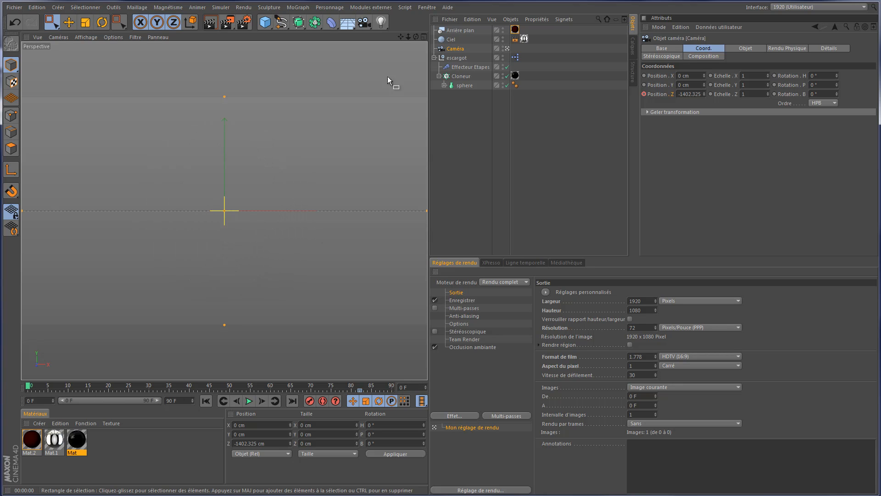
drag(408, 36, 429, 187)
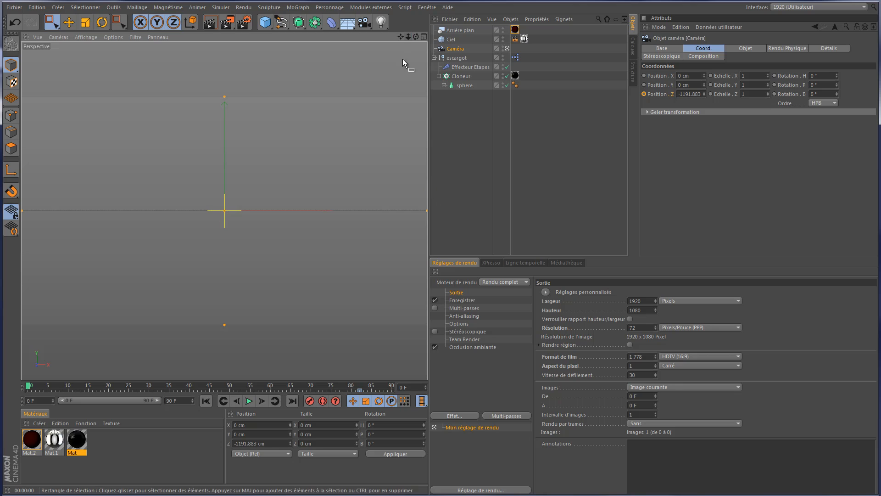
ctrl+click(645, 93)
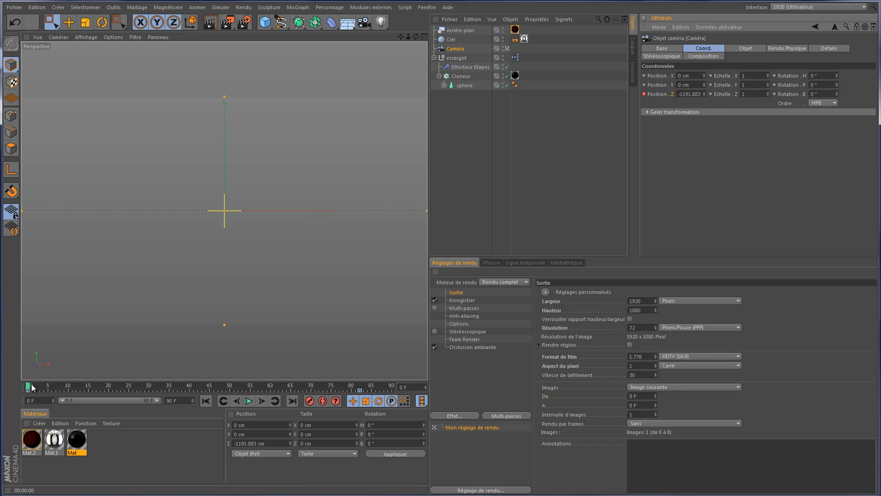
drag(32, 388, 437, 386)
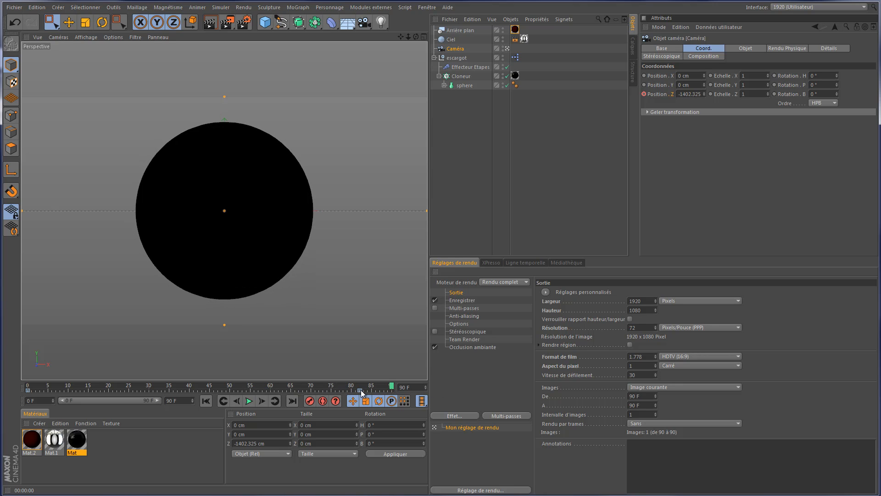
click(361, 390)
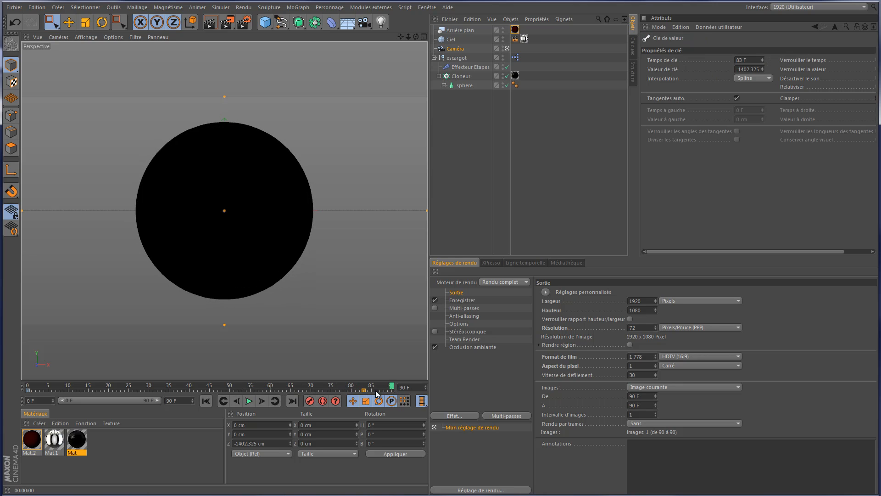
Add a Vibration tag to Caméra
click(451, 39)
click(455, 48)
right_click(456, 49)
mouse_move(543, 56)
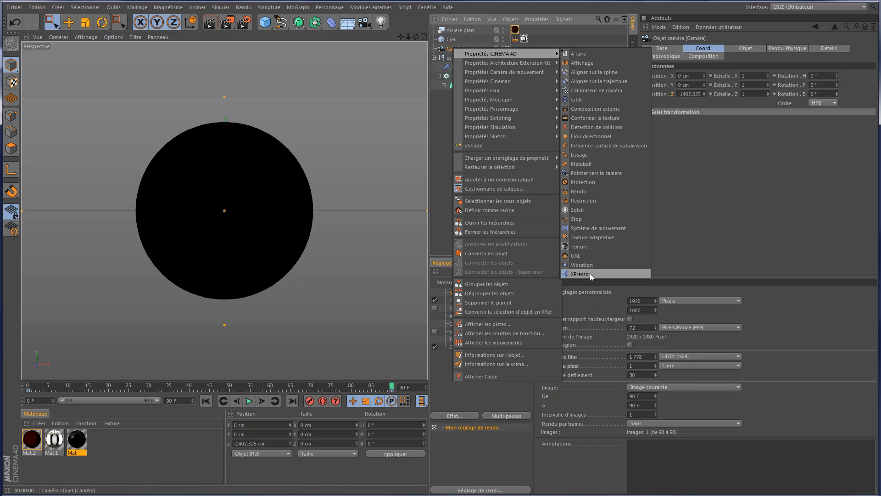
click(601, 263)
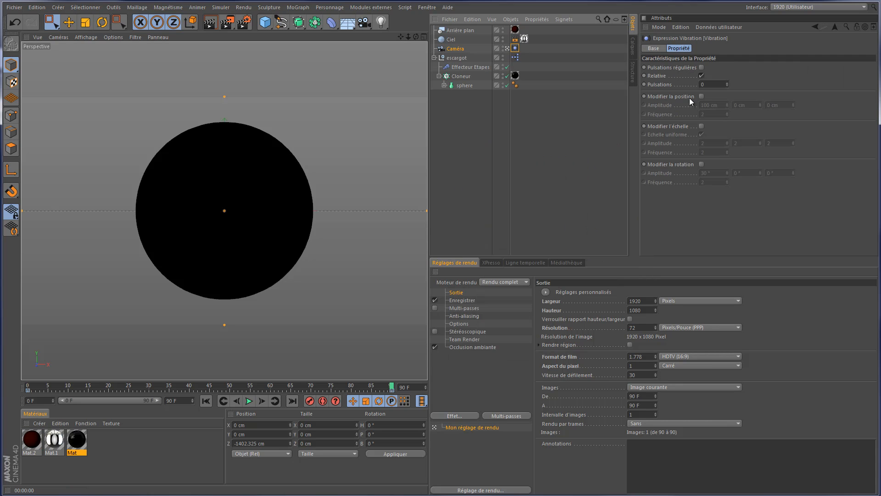
Enable position modification in the Vibration tag with an amplitude of 10 cm on all three axes and a frequency of 0.2
click(703, 96)
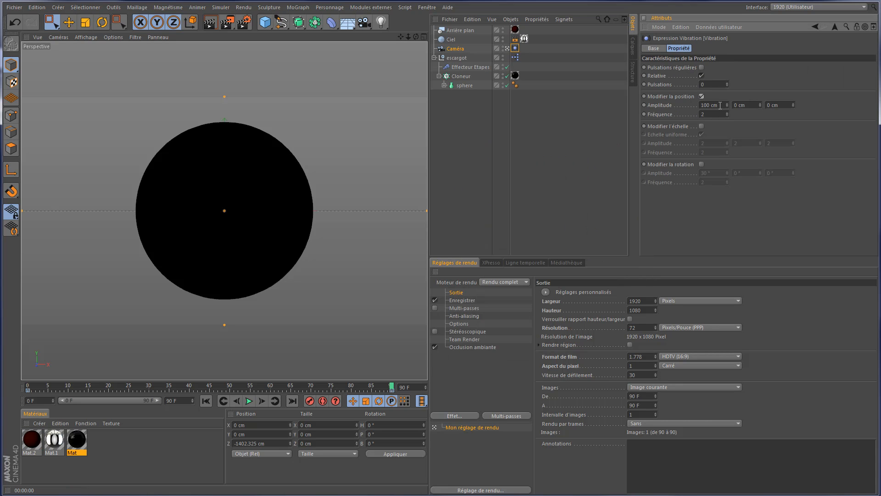
key(Tab)
text(10)
key(Tab)
text(10)
key(Tab)
text(10)
key(Tab)
Play the animation from the first frame to check the camera vibration
click(206, 401)
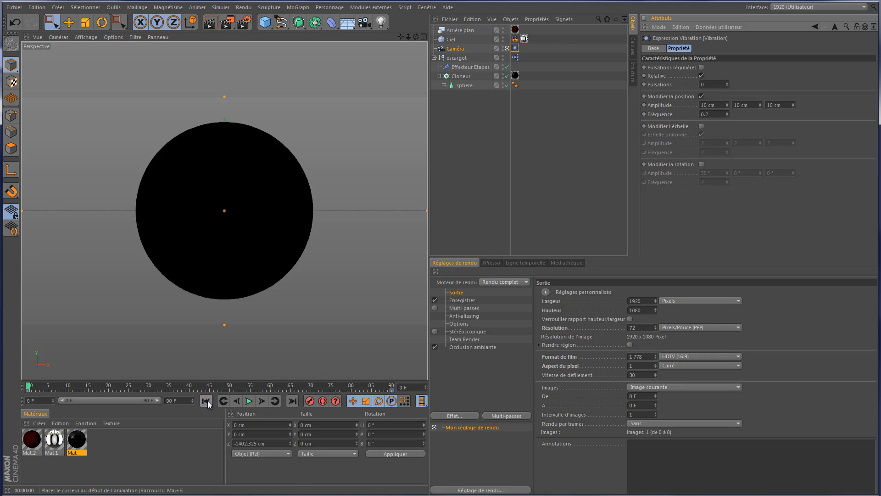
click(248, 401)
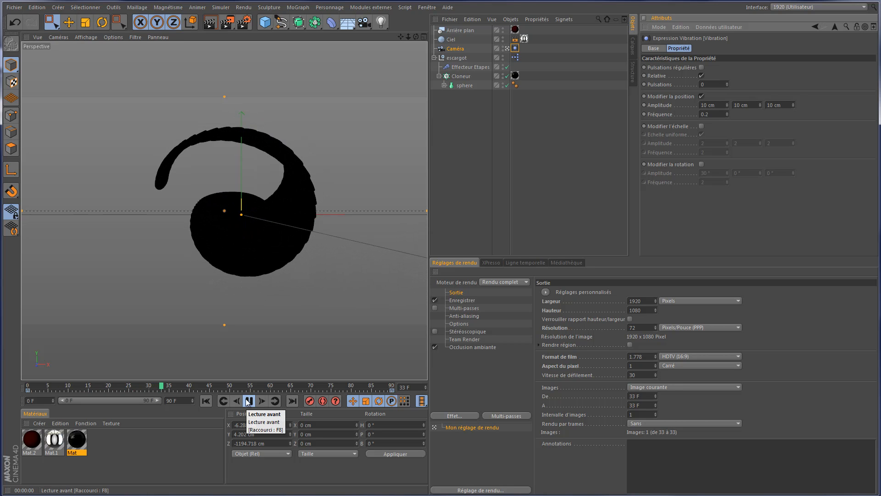
click(248, 401)
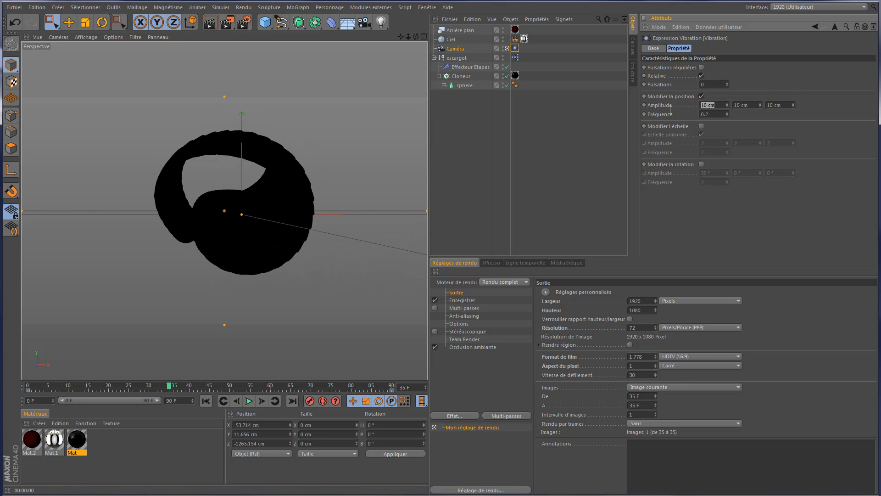
Set the vibration's position amplitude to 5 cm on all three axes and return to frame 0
text(5)
key(Tab)
click(210, 401)
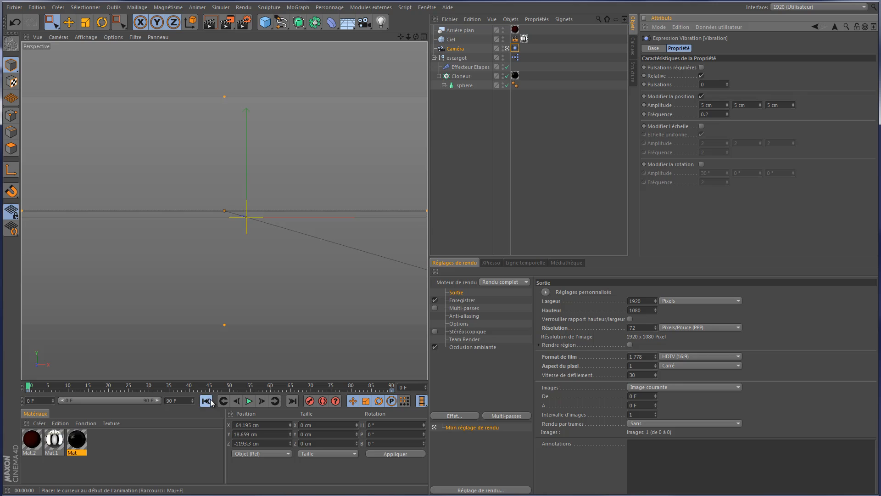
Reset Caméra's Position X and Y to 0 cm and return the animation to its start
click(457, 49)
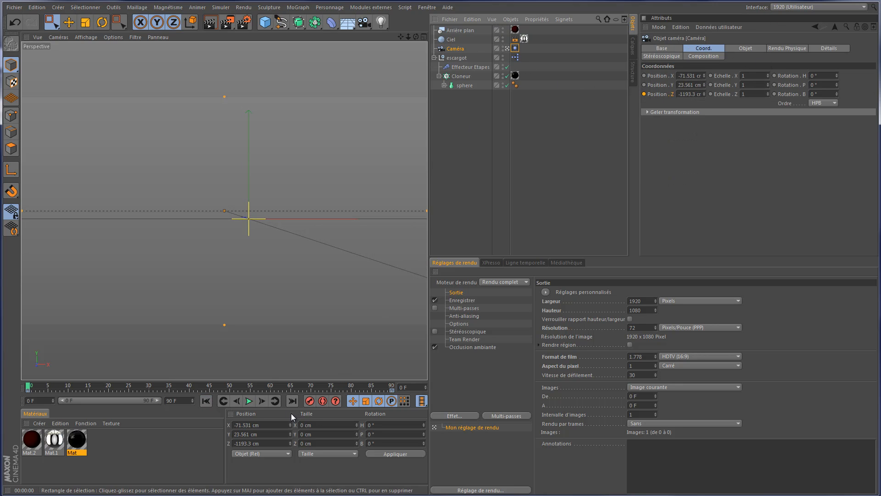
click(686, 75)
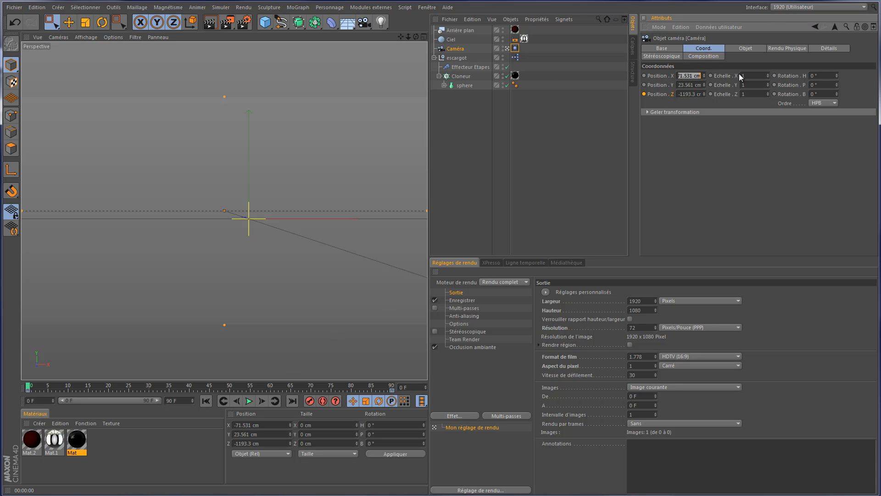
text(0)
key(Tab)
text(0)
key(Tab)
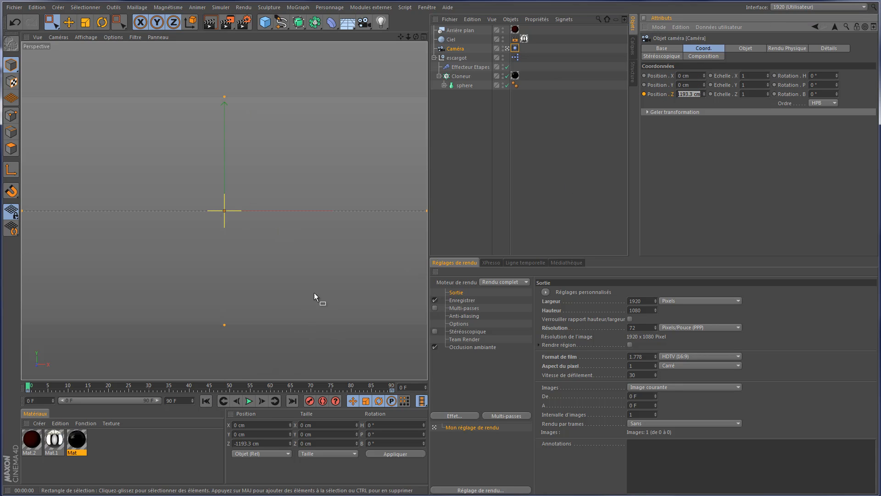
click(206, 400)
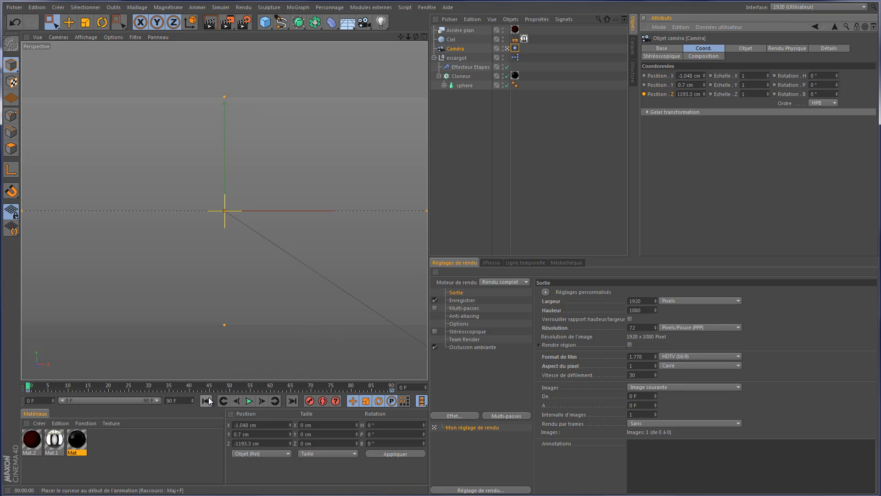
Delete the Vibration tag from Caméra and set its Position X and Y back to 0 cm
click(515, 49)
key(Delete)
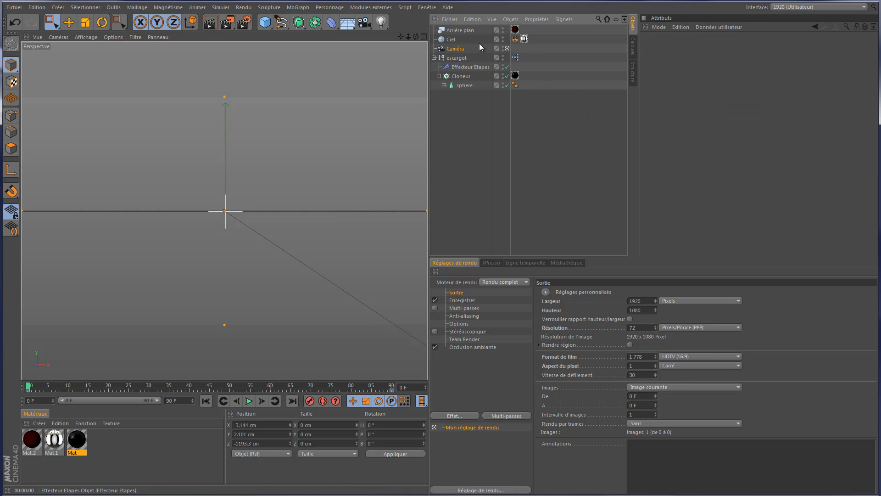
click(455, 49)
click(689, 75)
text(0)
key(Tab)
text(0)
key(Tab)
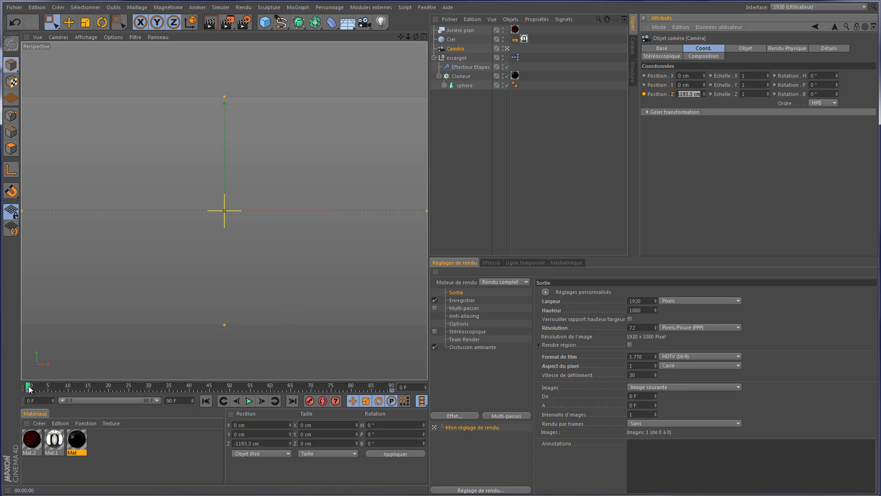
Move to frame 31, disable Eclairage par défaut in the render options, and render the view
drag(29, 389, 150, 390)
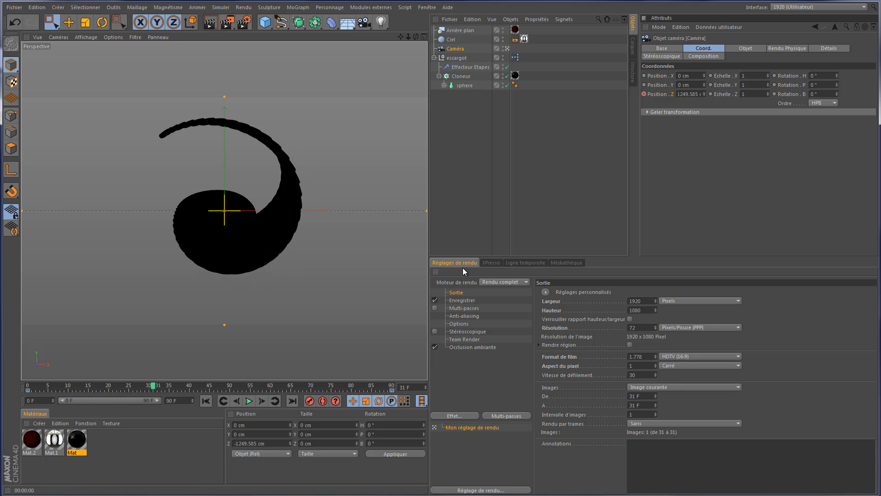
click(459, 324)
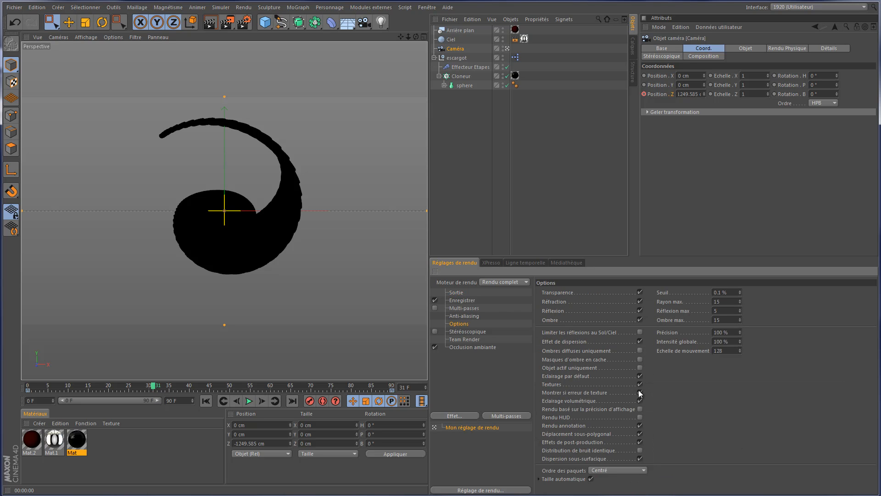
click(639, 375)
click(210, 22)
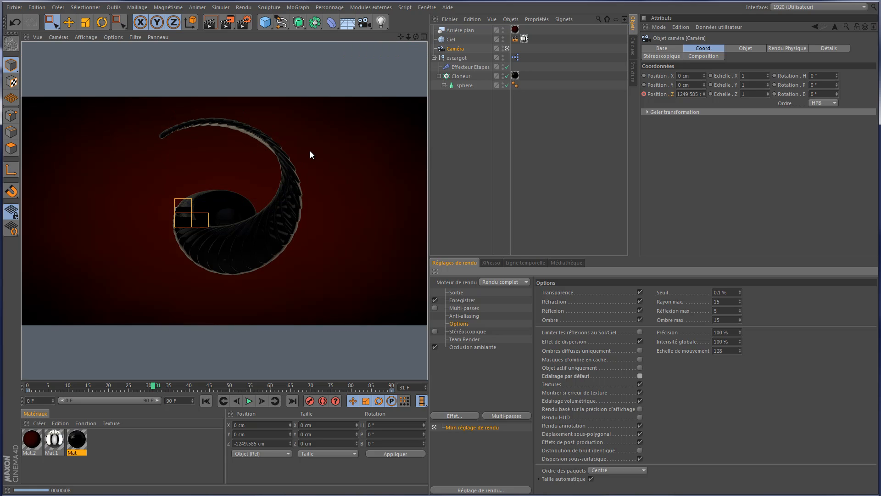
Leave the camera view, add a light, and place it above and in front of the escargot at about Y 477 cm, Z -904 cm
click(506, 48)
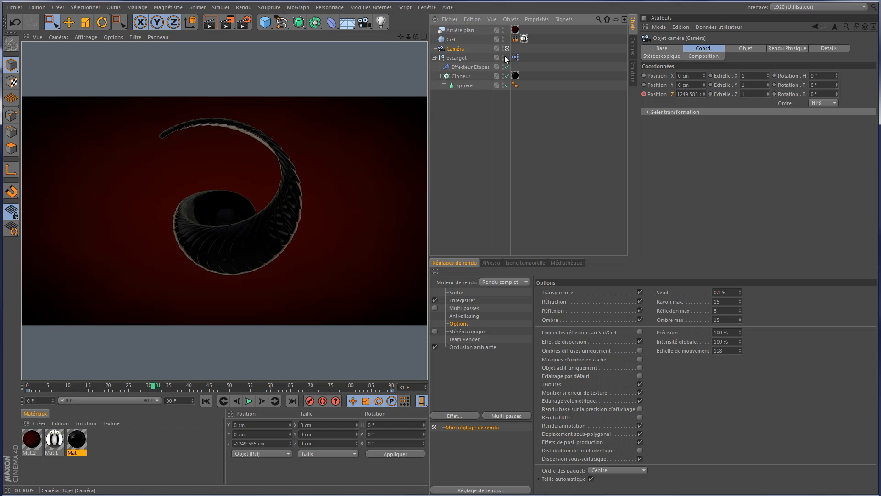
drag(408, 36, 436, 40)
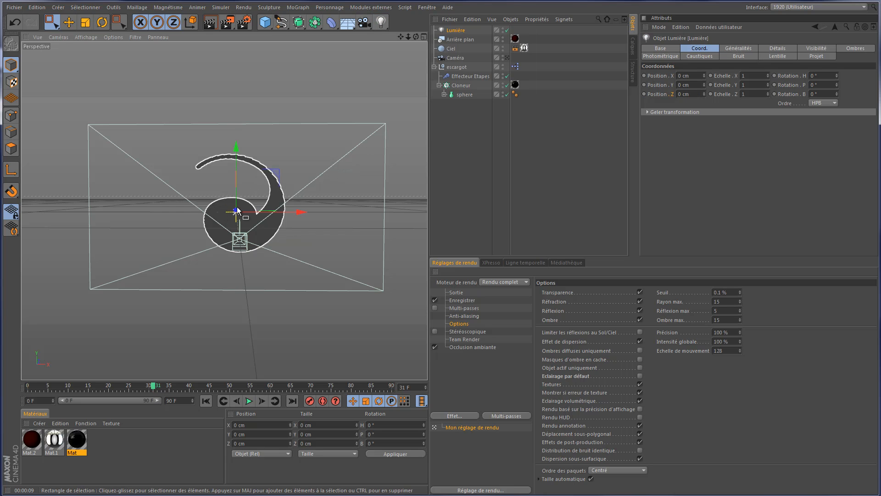
alt+drag(324, 144, 170, 161)
drag(127, 130, 126, 53)
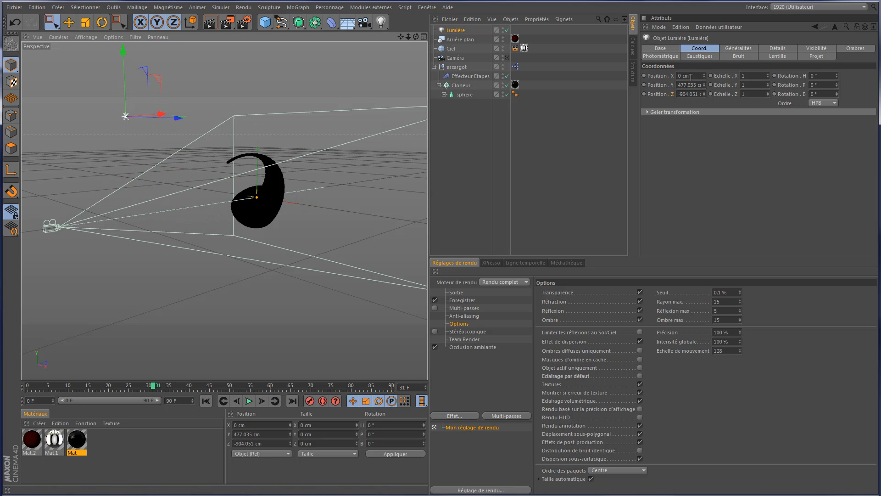
Give the light Masques d'ombres (ombres diffuses) shadows with a 750x750 shadow map and 90% density
click(778, 48)
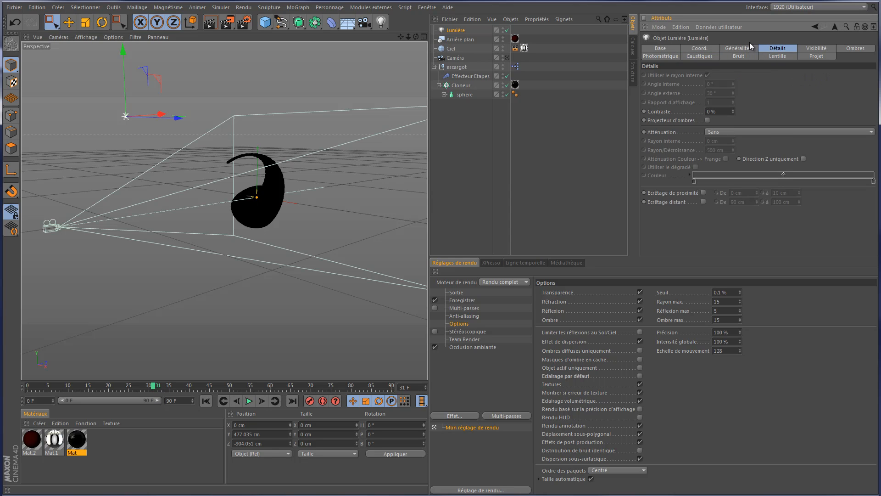
click(744, 48)
click(764, 117)
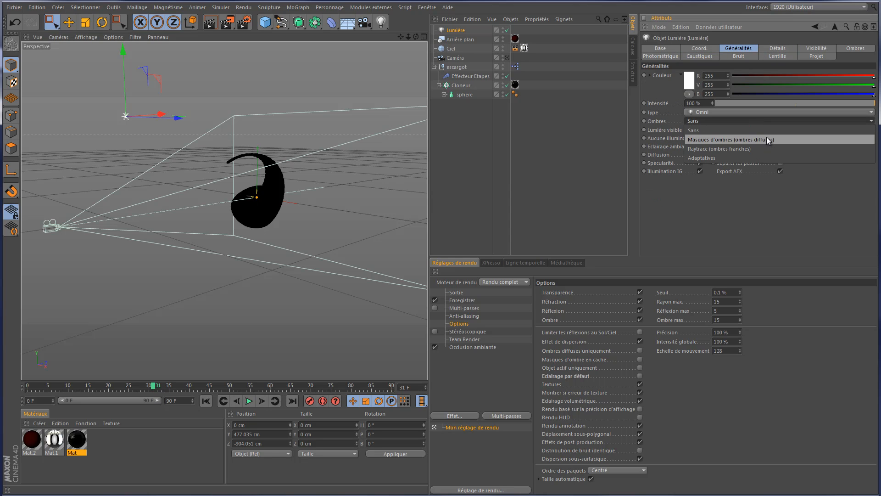
click(767, 137)
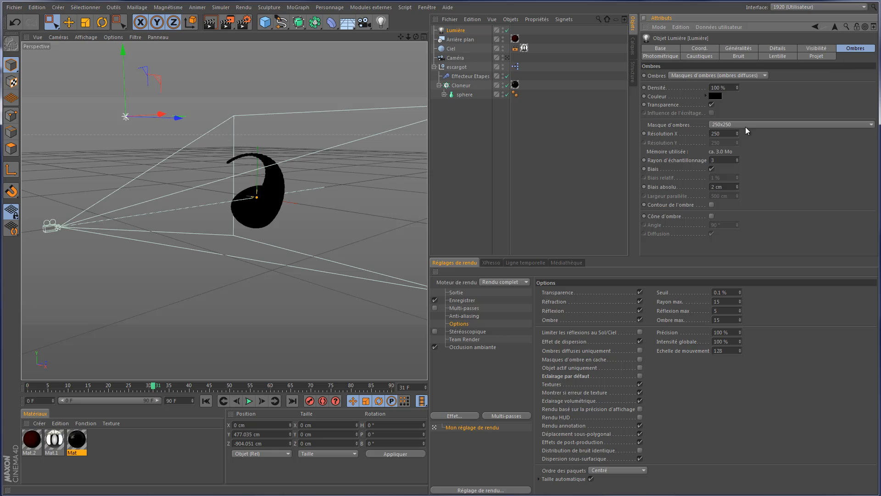
click(746, 127)
click(754, 151)
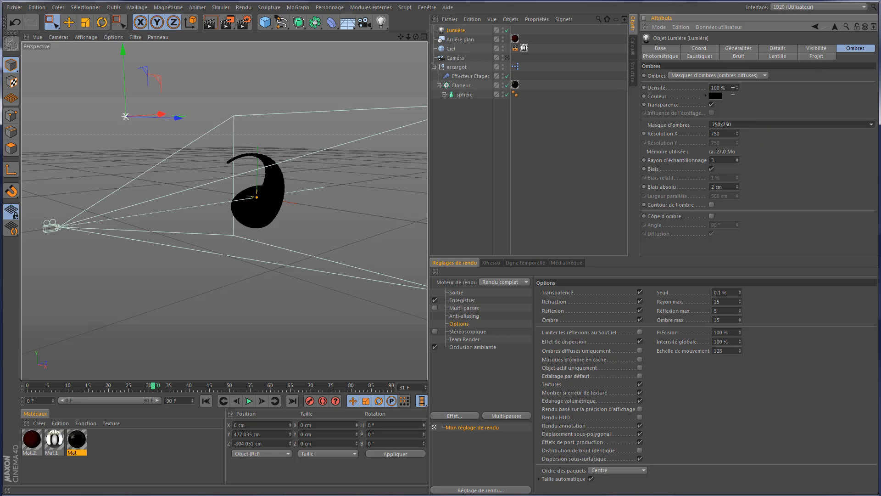
drag(735, 88, 612, 87)
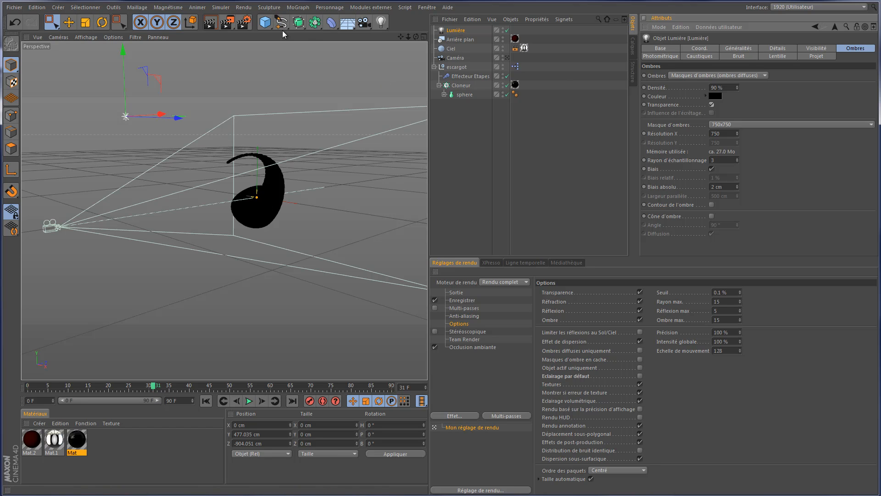
Add a second light and place it behind the escargot at about X 939 cm, Y -128 cm, Z 1038 cm
drag(381, 22, 433, 40)
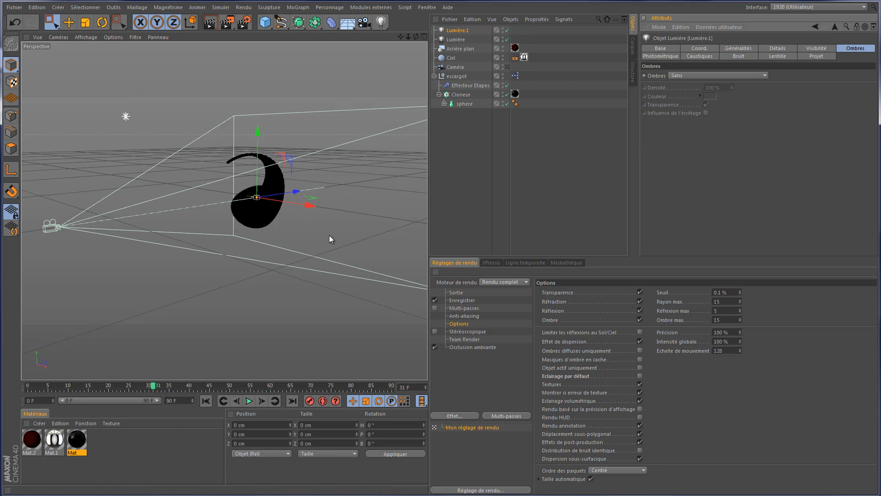
drag(304, 205, 422, 223)
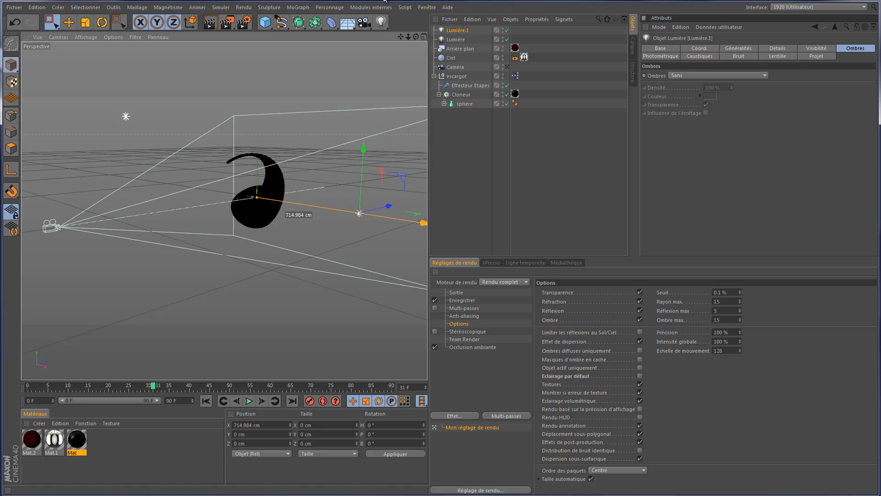
drag(417, 37, 277, 65)
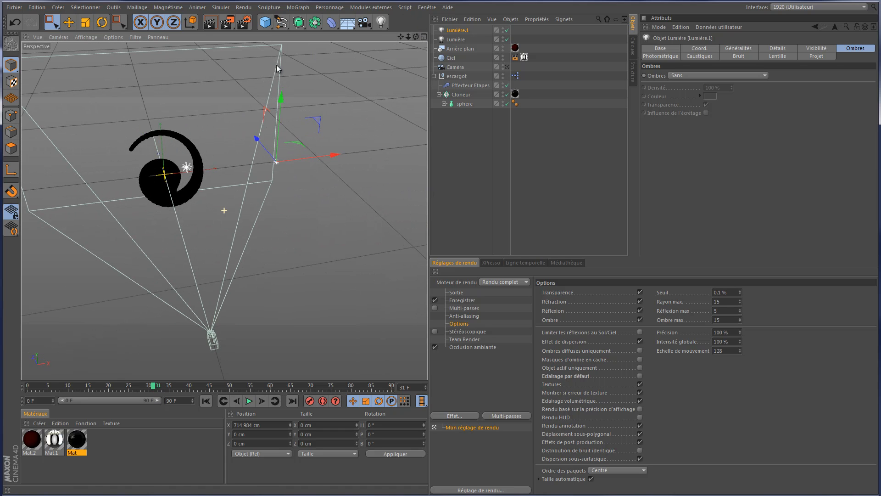
drag(252, 133, 220, 94)
drag(296, 105, 322, 103)
drag(260, 51, 263, 81)
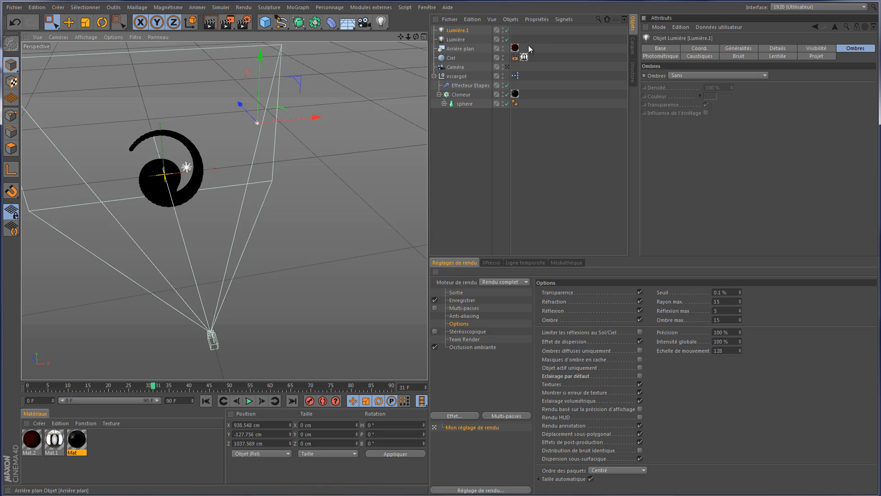
Set the second light's intensity to 70% and its colour to pale pink, RGB 255, 221, 221
click(794, 48)
click(817, 49)
click(739, 48)
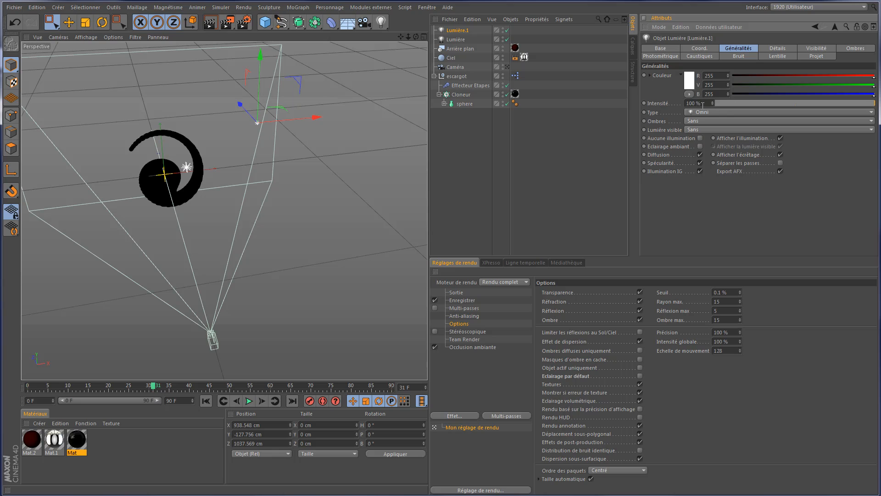
click(703, 104)
text(780)
key(Return)
click(689, 85)
drag(677, 69, 640, 46)
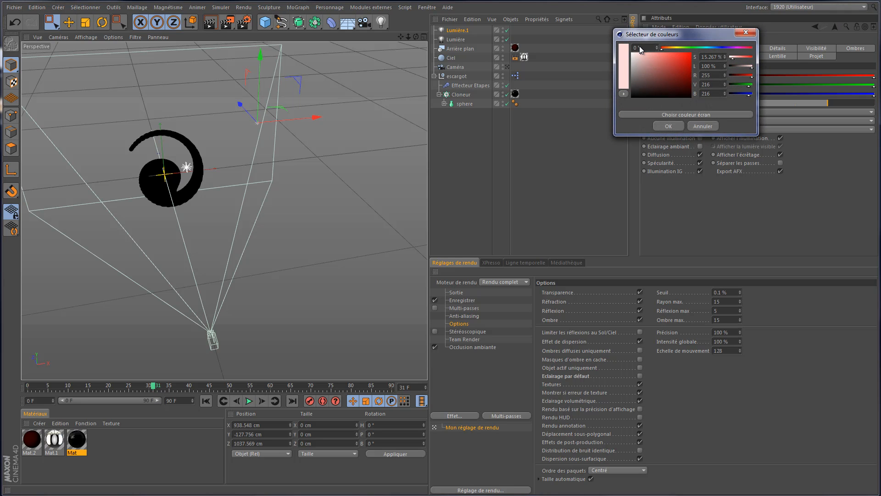
click(668, 126)
Duplicate the pink light to the opposite side of the escargot at about X -781 cm and raise it to about Y 69 cm
key(F2)
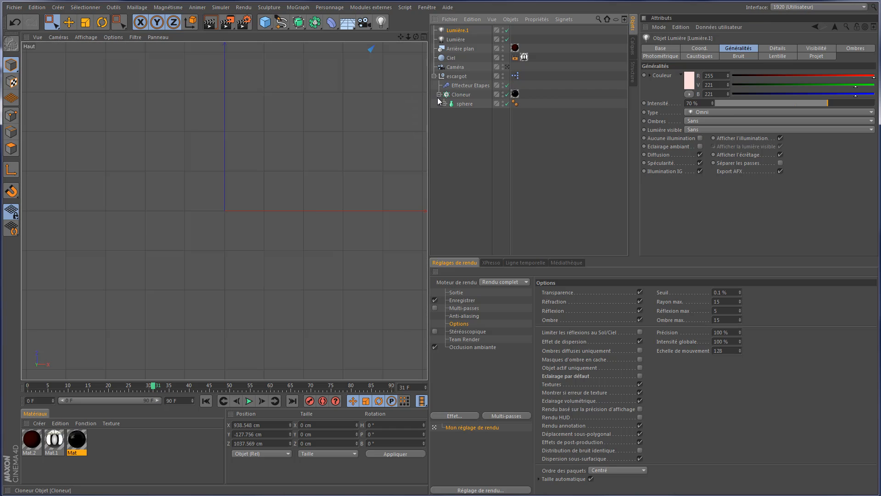
scroll(321, 136, down, 3)
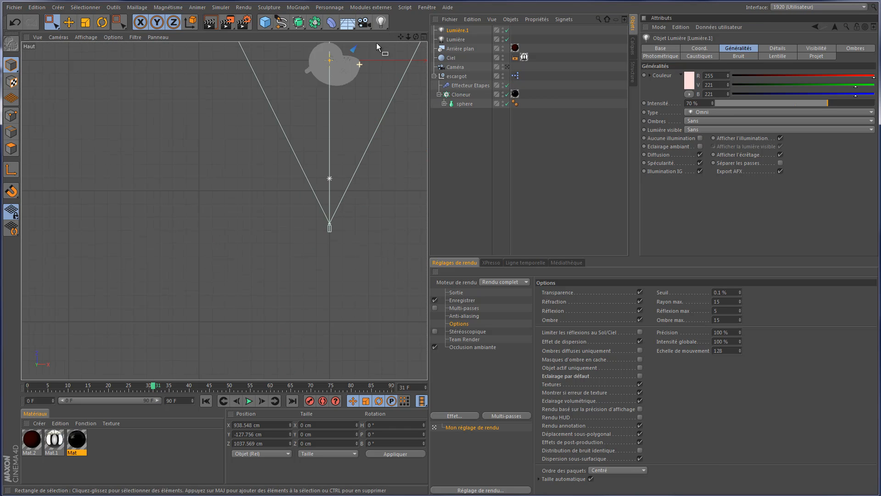
drag(401, 37, 426, 26)
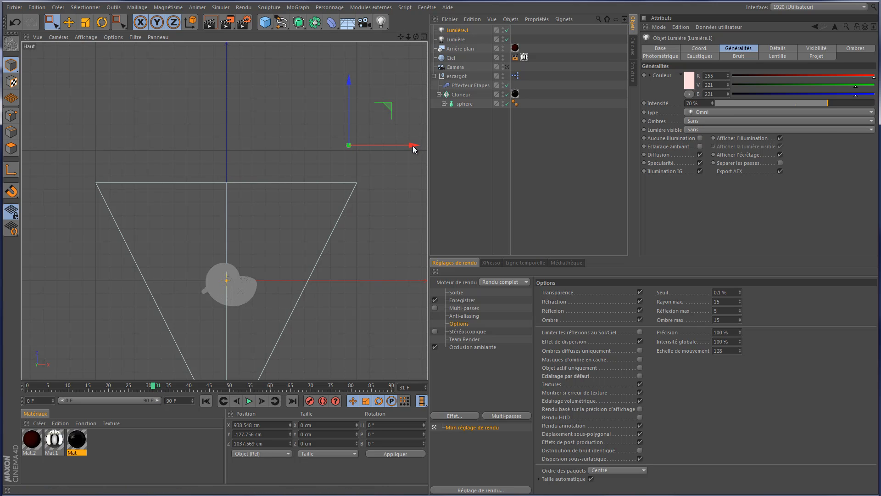
drag(412, 145, 188, 161)
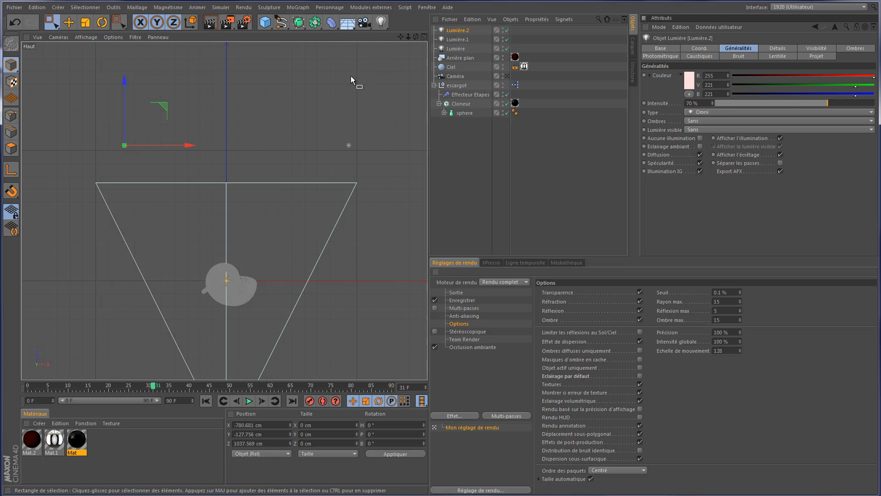
key(F1)
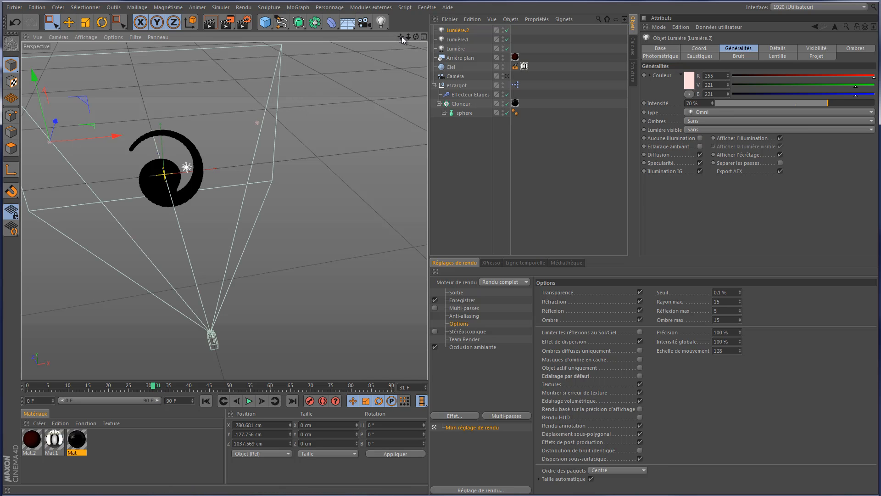
drag(447, 191, 454, 191)
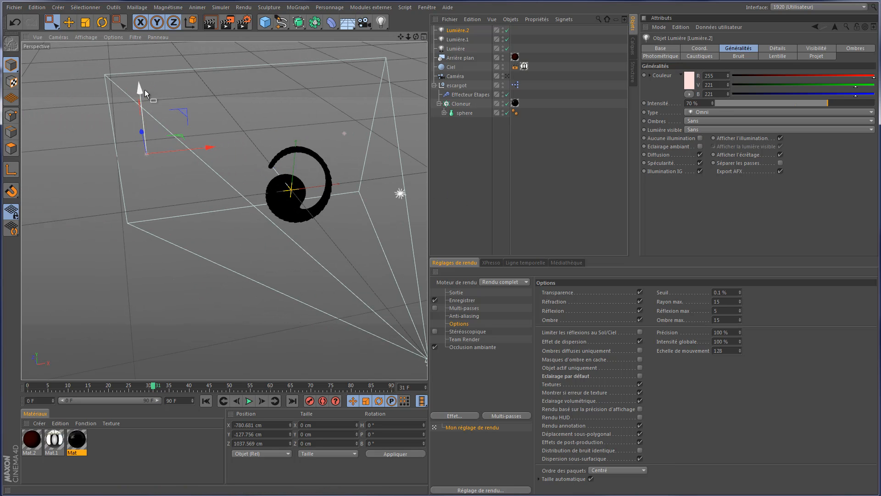
drag(140, 90, 137, 67)
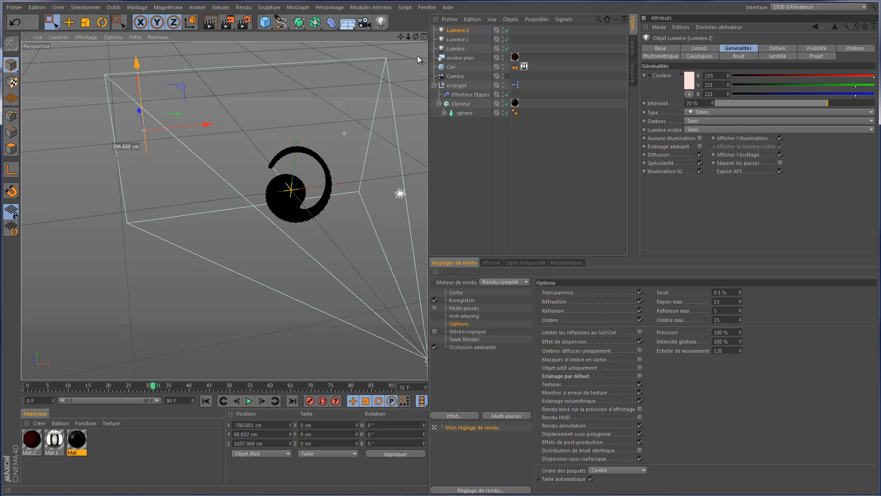
Change the duplicated light's colour to pale blue, RGB 221, 235, 255
click(688, 80)
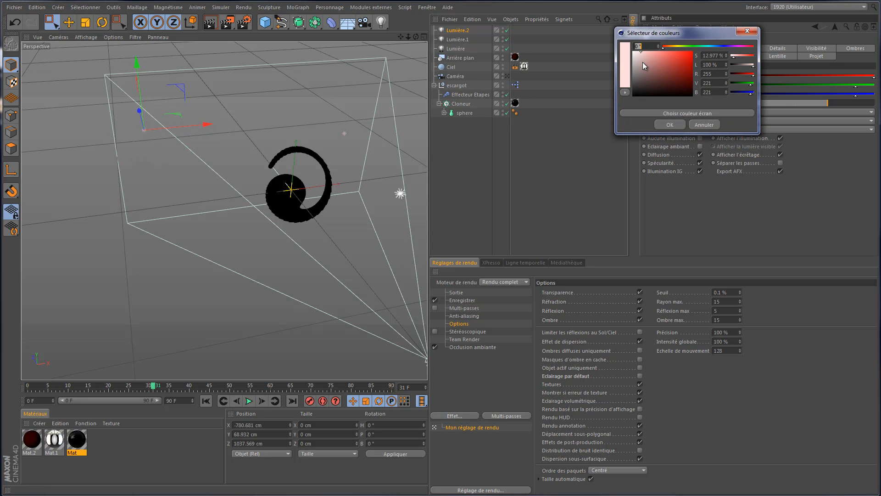
click(716, 47)
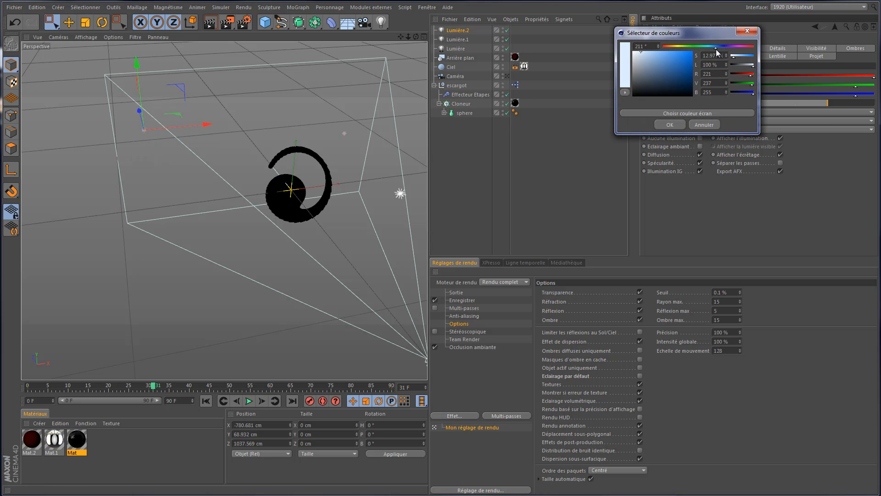
click(671, 125)
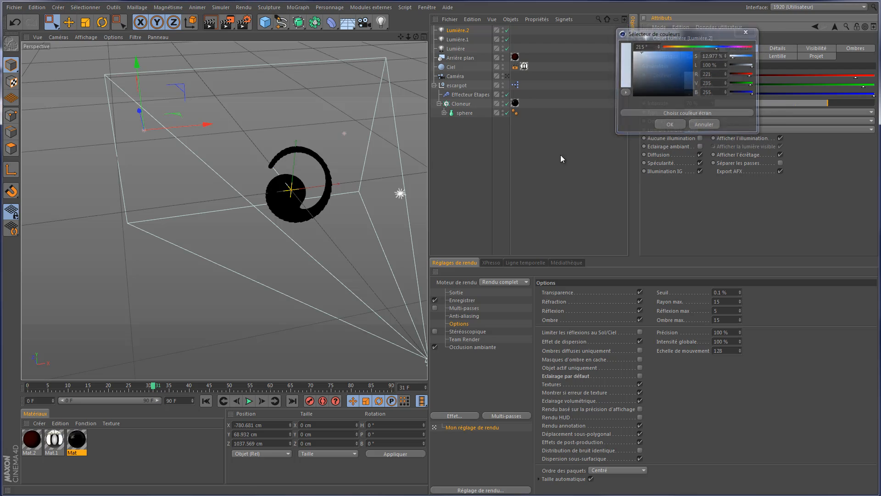
Through the camera, move the blue light out to about X -1355 cm and the pink light to about X 1358 cm, and render the view
click(508, 77)
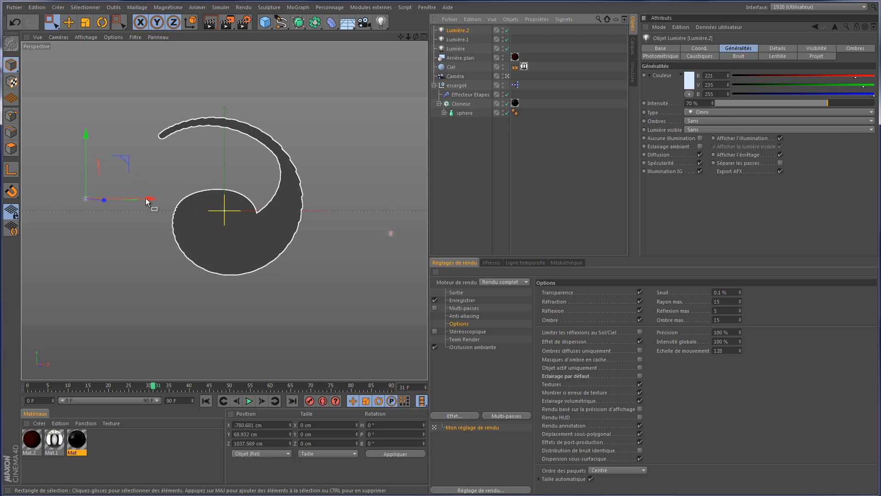
drag(145, 199, 42, 211)
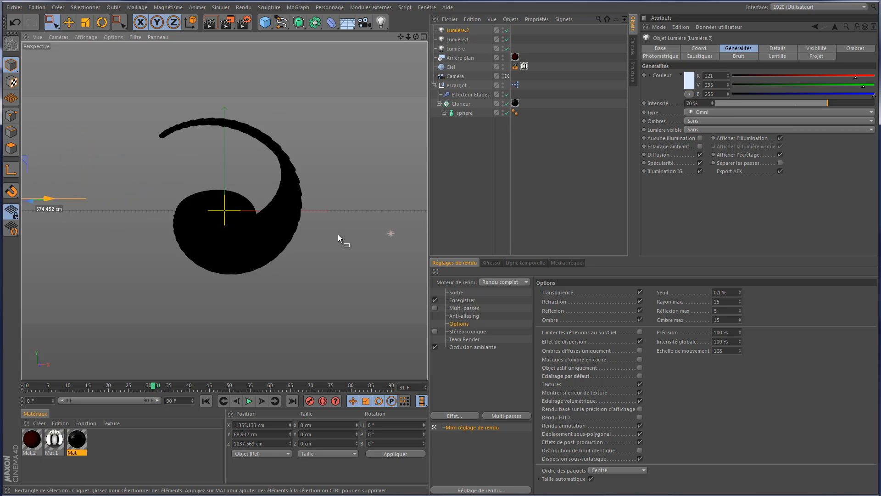
click(393, 234)
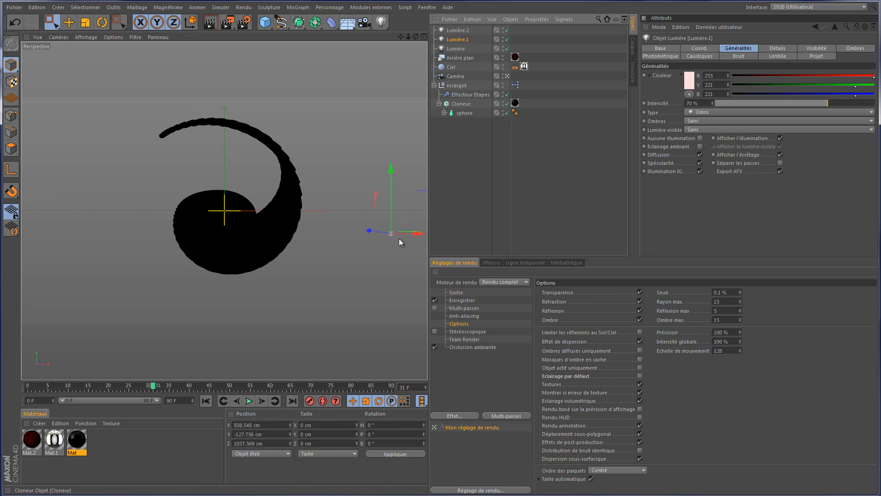
drag(416, 234, 468, 186)
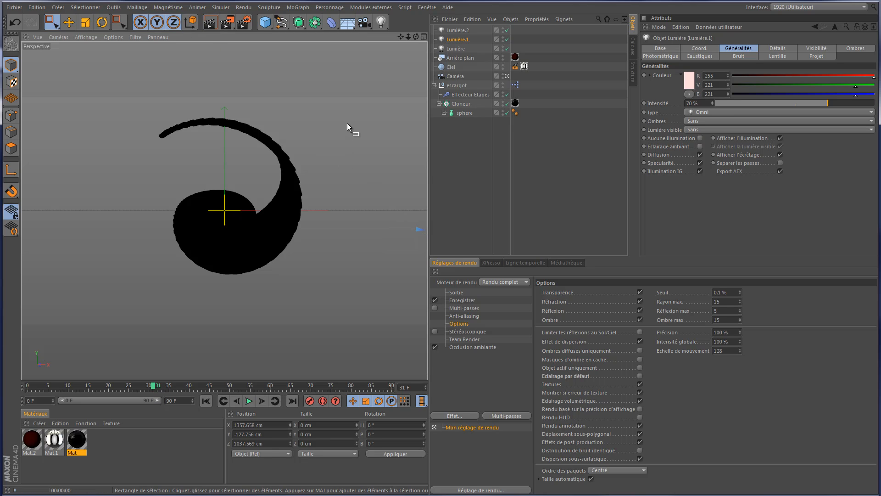
key(ctrl+r)
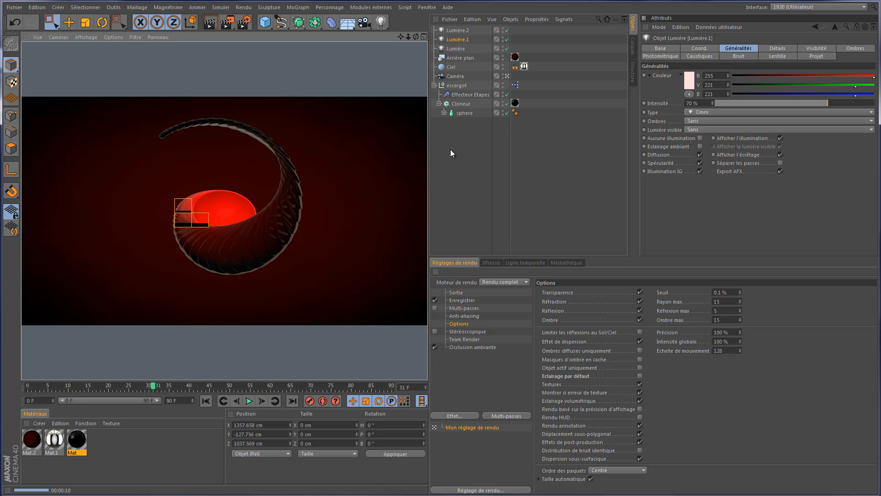
Set the render output's image range to Toutes les images
click(455, 291)
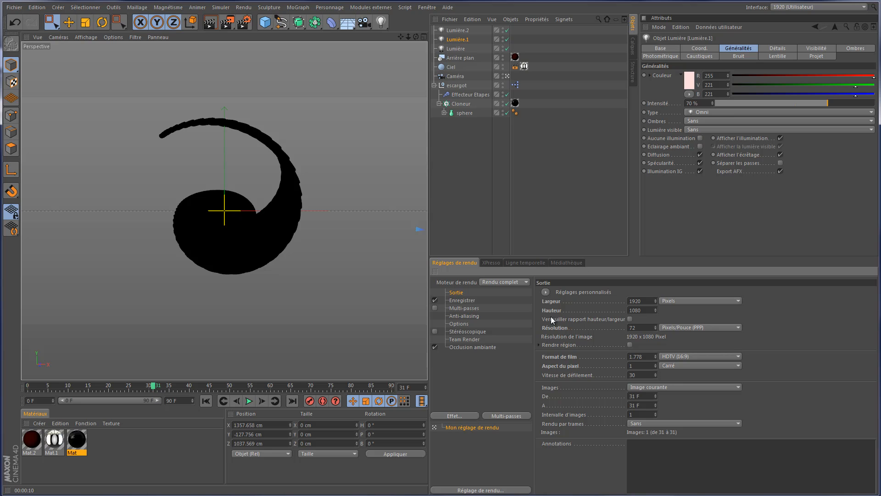
click(684, 387)
click(681, 416)
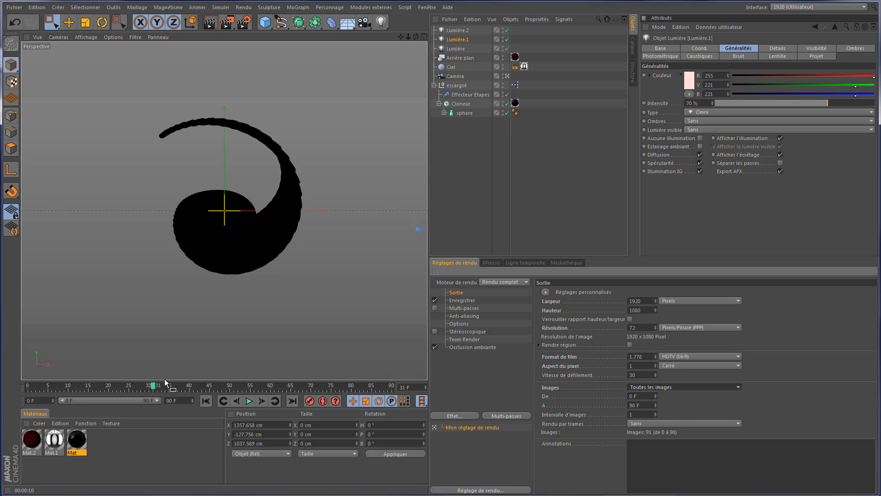
Check the animation at frames 90 and 60, collapse the escargot hierarchy, and select escargot to view its keyframes
drag(153, 385, 434, 387)
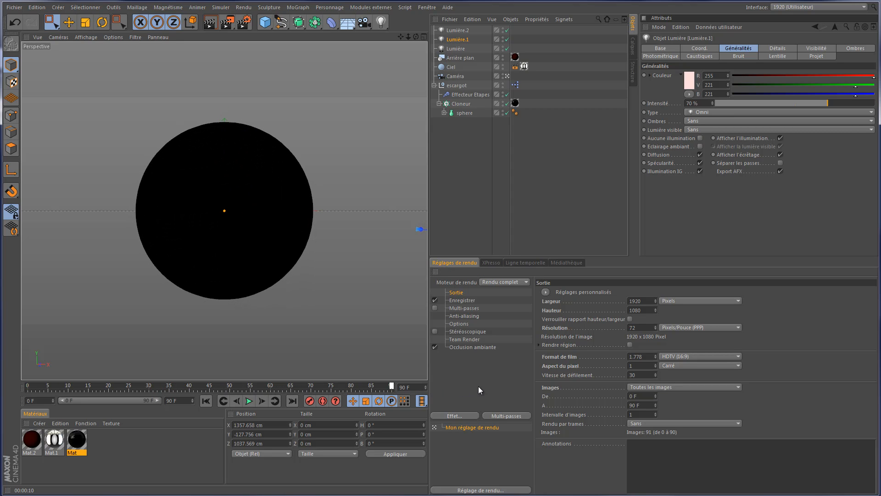
drag(348, 389, 271, 392)
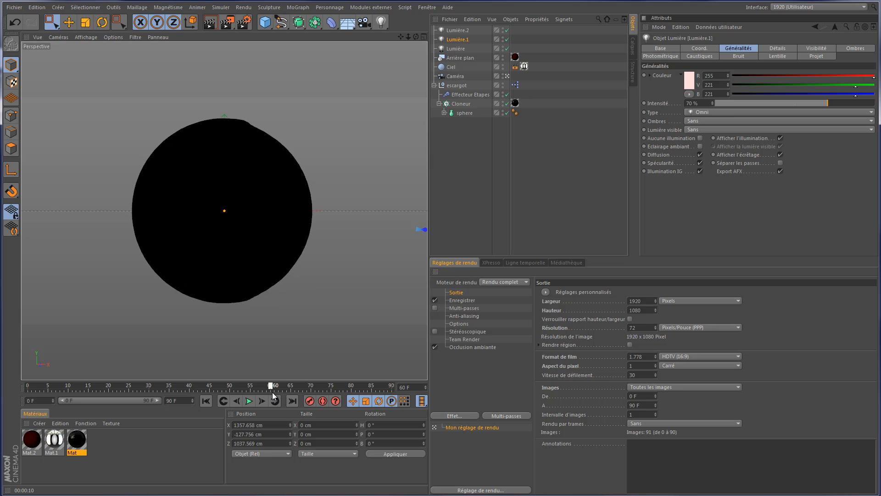
click(433, 85)
click(458, 87)
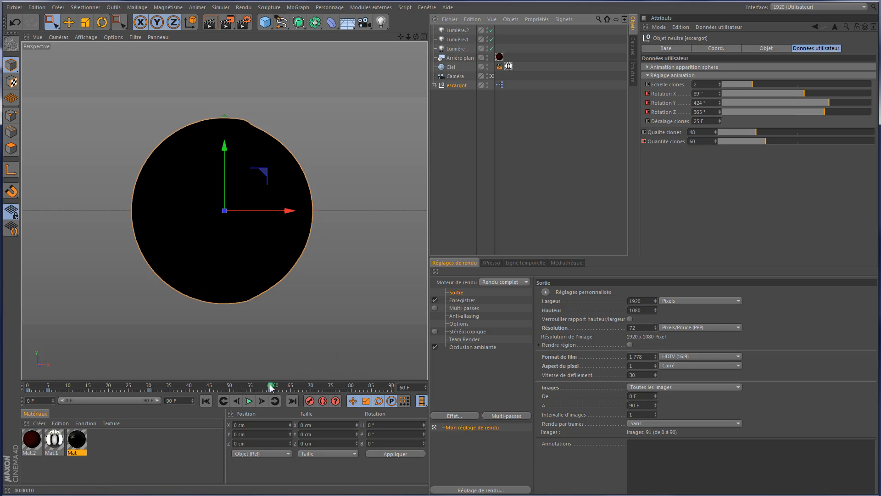
mouse_move(272, 387)
mouse_down()
mouse_move(395, 388)
mouse_move(271, 391)
mouse_up()
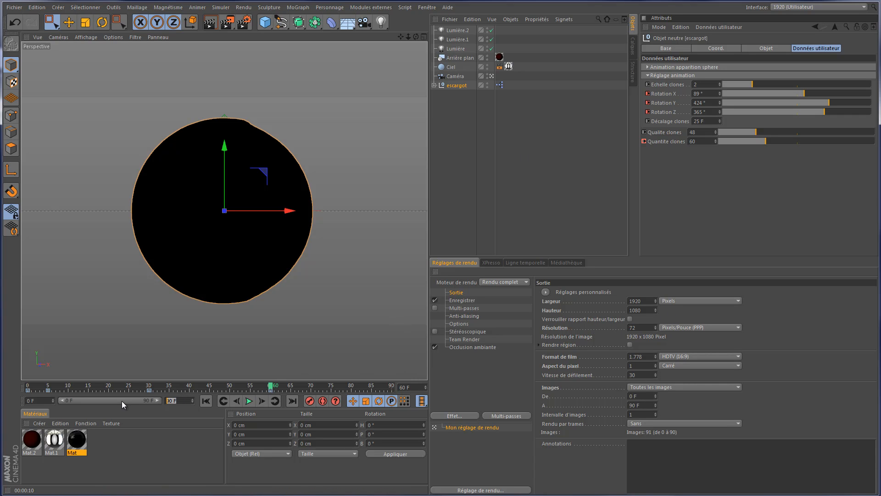
Extend the animation and its preview range to 120 frames, and return to frame 0
text(120)
key(Return)
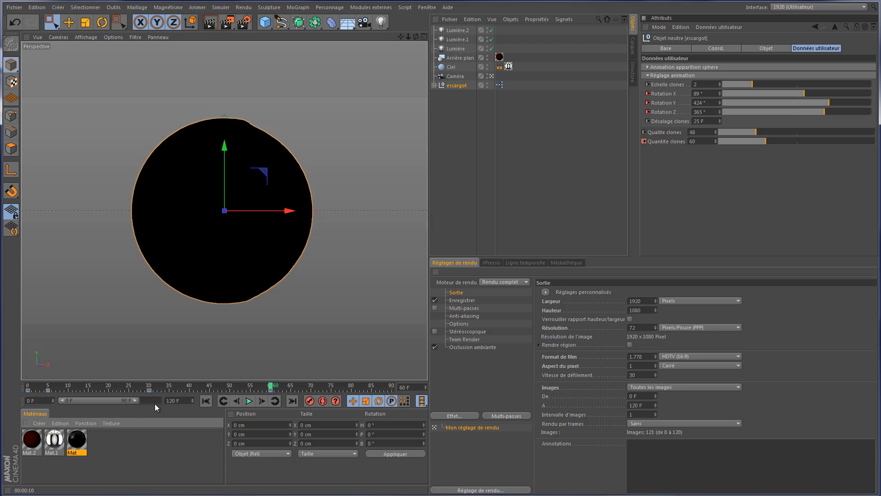
drag(134, 399, 161, 401)
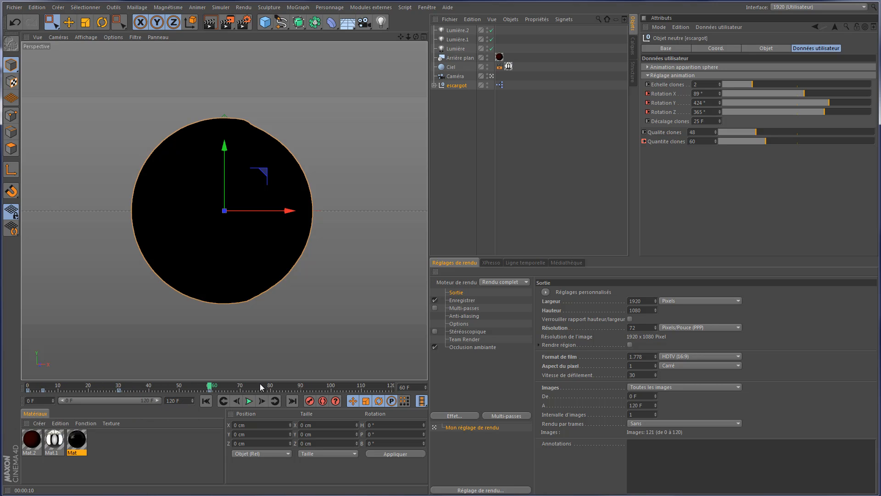
drag(209, 387, 36, 367)
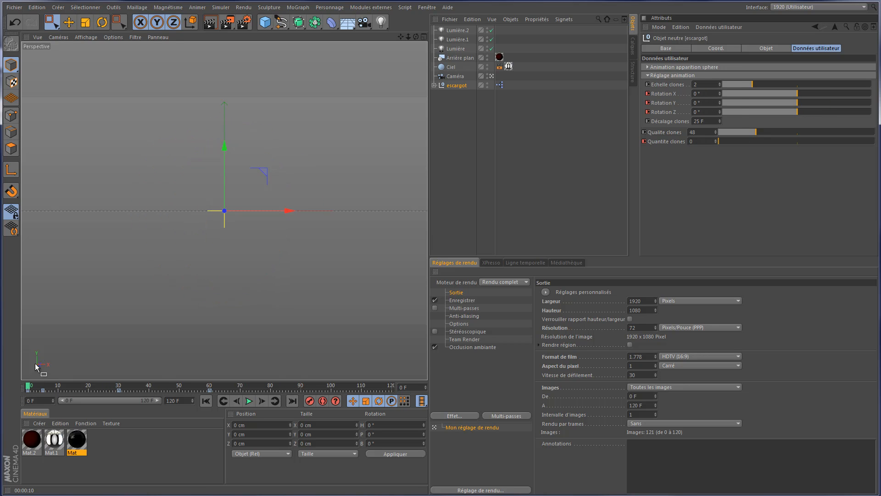
Inspect the escargot hierarchy down to the Cercle and Rectangle splines with axis editing enabled, and collapse it up to the Cloneur
click(434, 86)
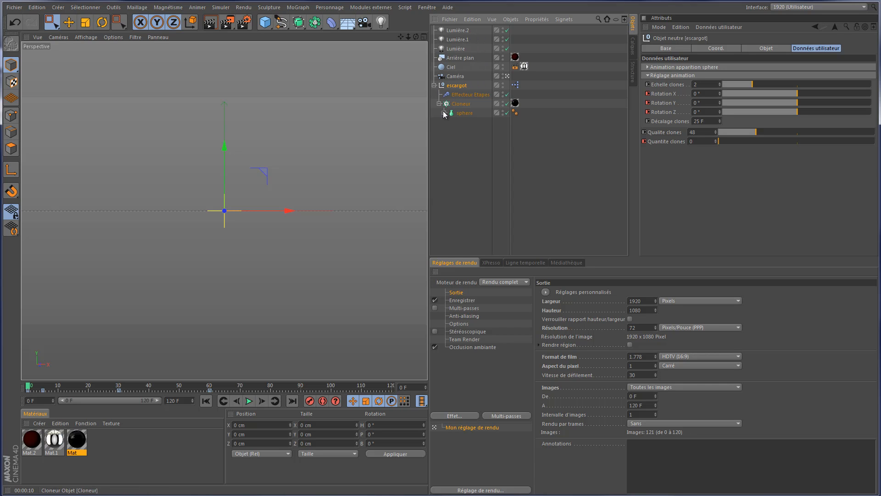
click(444, 113)
click(448, 122)
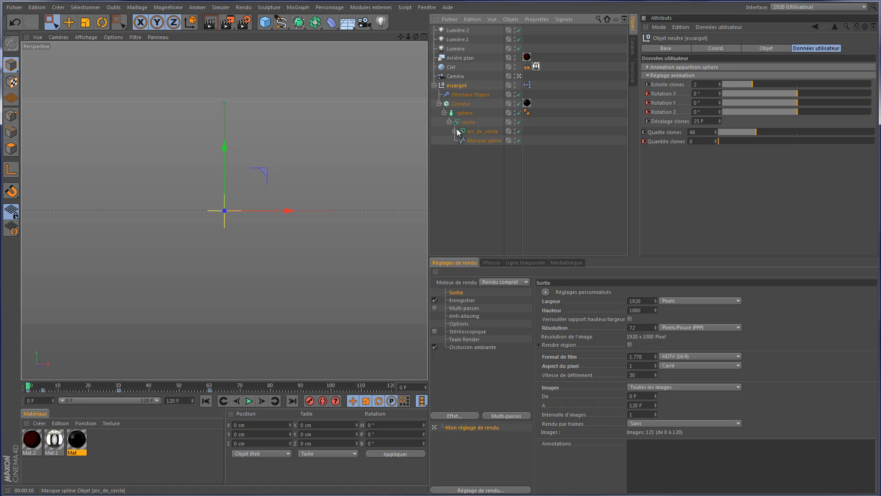
click(454, 131)
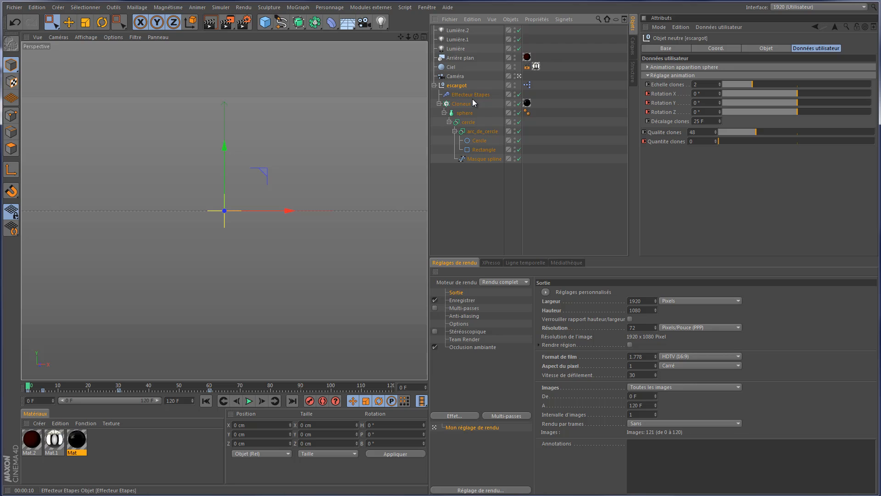
click(12, 172)
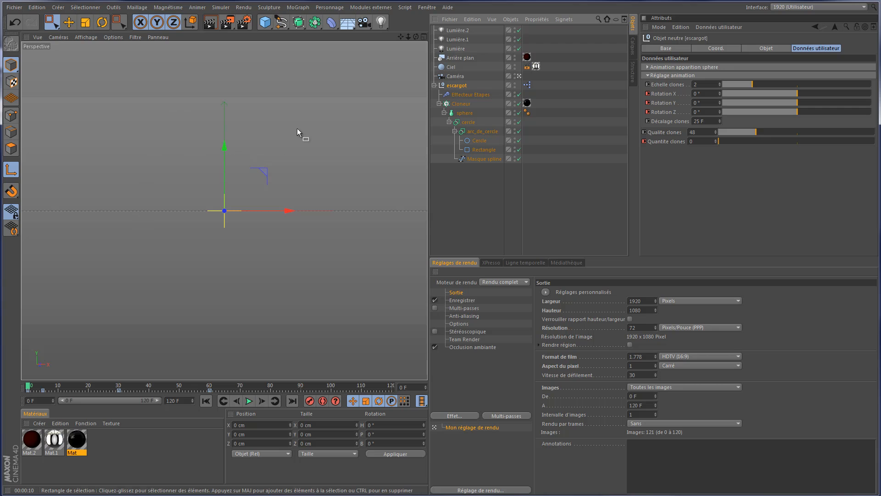
click(455, 131)
click(449, 122)
click(444, 113)
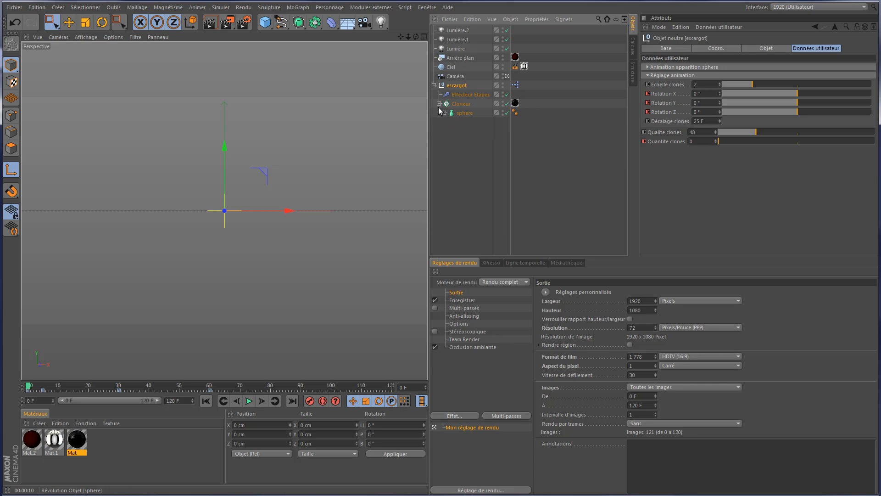
click(439, 104)
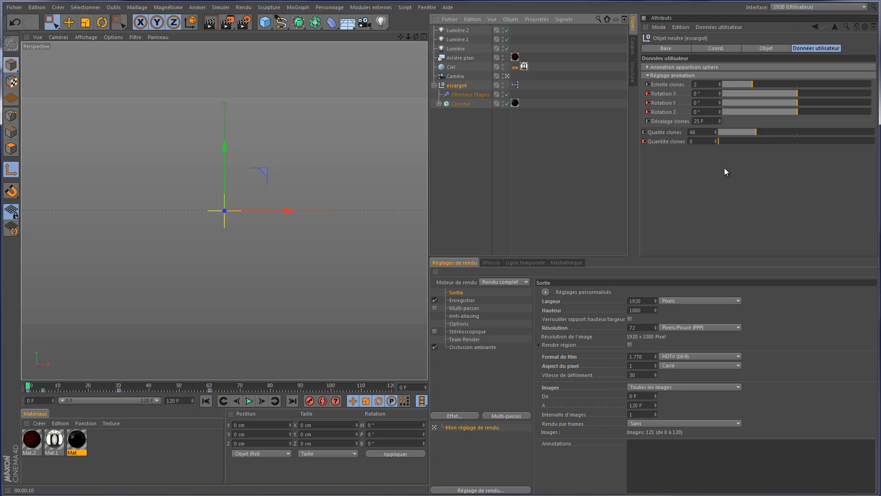
Review the Cloneur's texture tag and the Effecteur Etapes parameters down to Décalage temporel
click(515, 103)
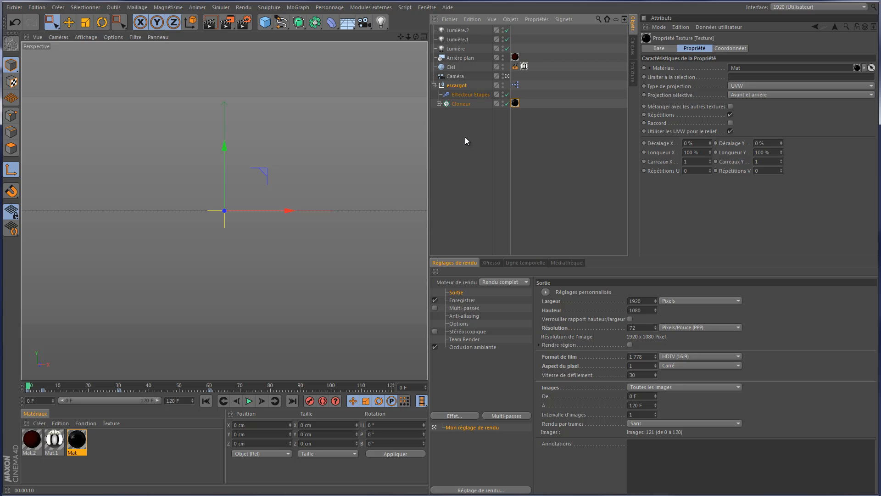
click(477, 96)
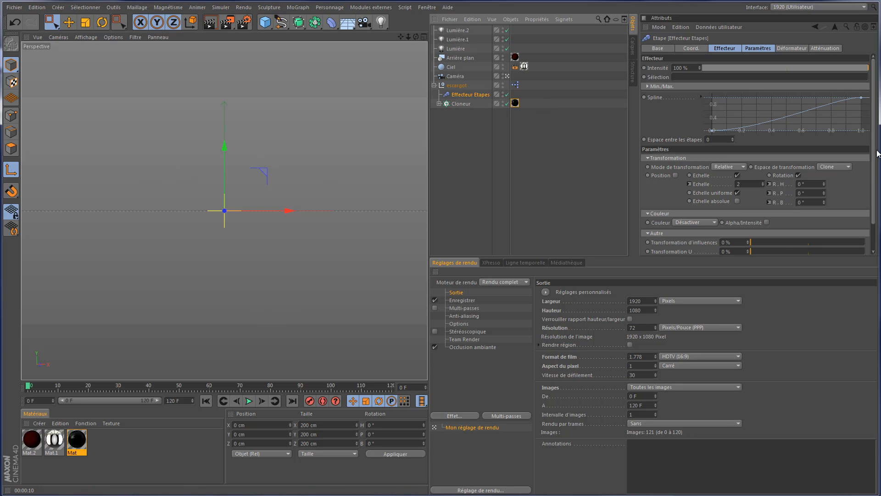
drag(874, 151, 878, 190)
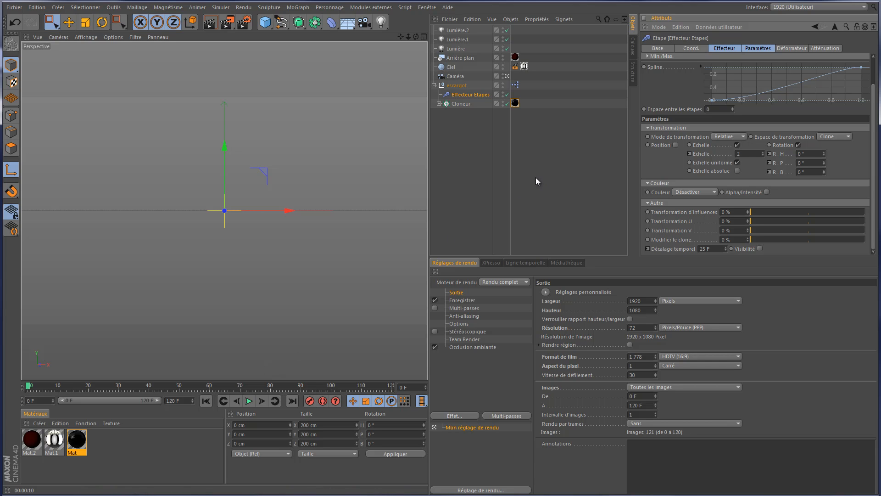
Move the animation to frame 25 and collapse the escargot hierarchy
mouse_move(30, 387)
mouse_down()
mouse_move(119, 386)
mouse_move(105, 390)
mouse_up()
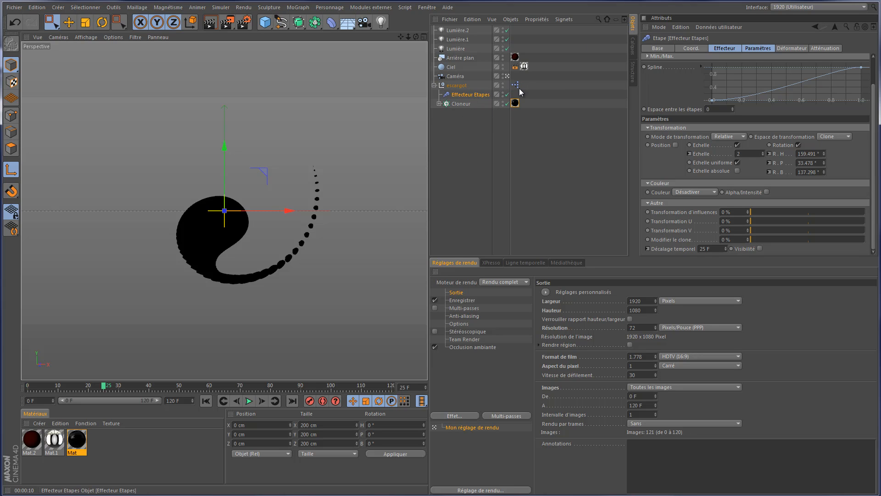
click(433, 85)
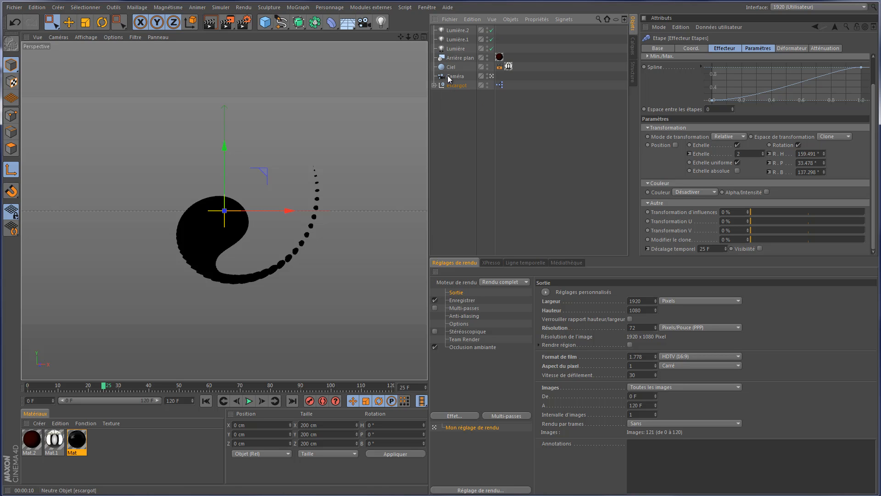
Inspect Mat in the material editor, from its colour channel down to the layers of its Calque texture
double_click(37, 437)
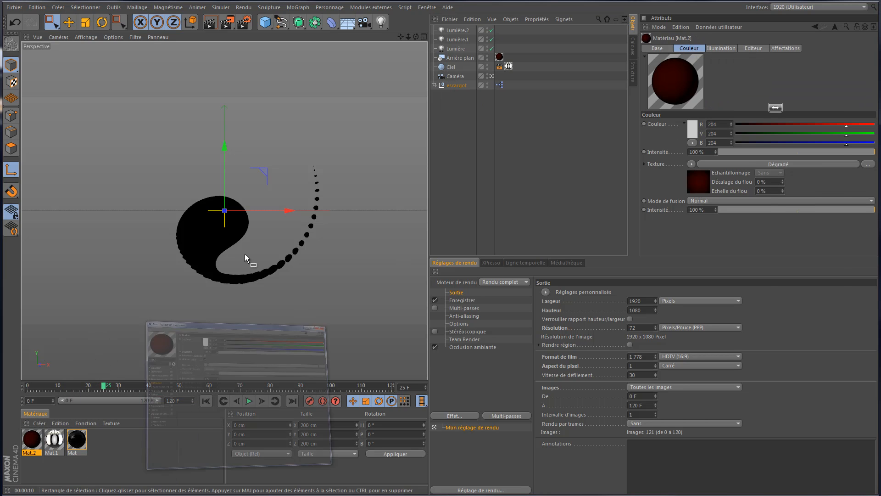
click(828, 110)
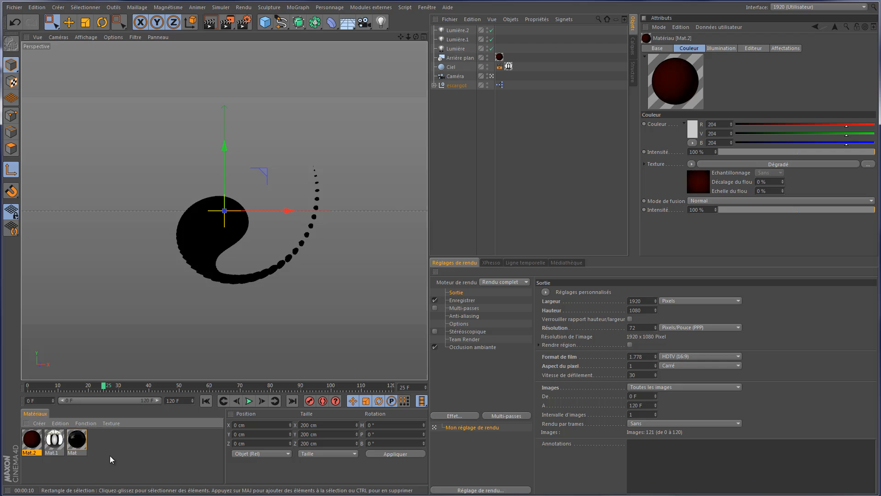
double_click(76, 440)
drag(223, 0, 490, 99)
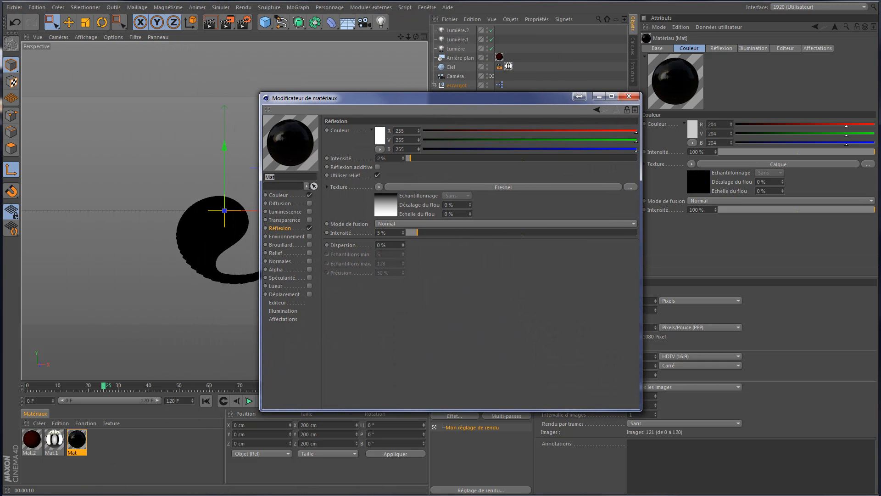
click(291, 194)
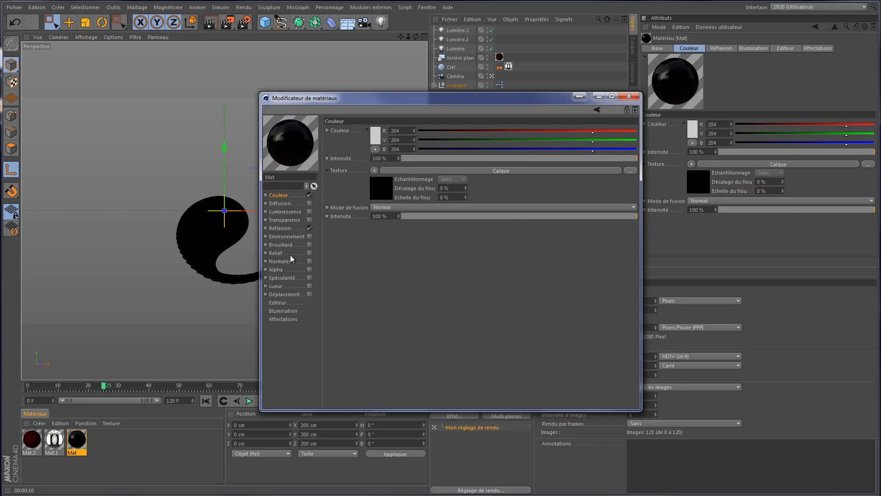
click(386, 191)
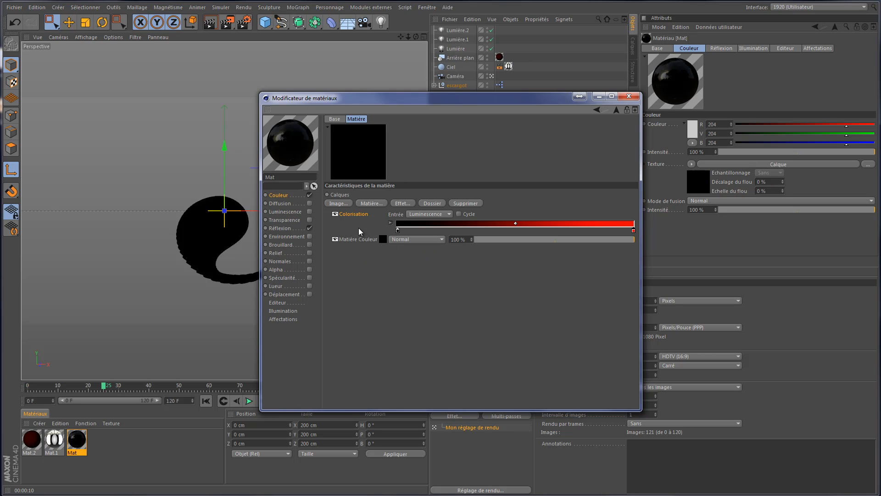
Review the MoGraph shader options, the Couleur layer's channel and spline settings, and the Colorisation effect available for the Calque texture
click(373, 204)
mouse_move(445, 339)
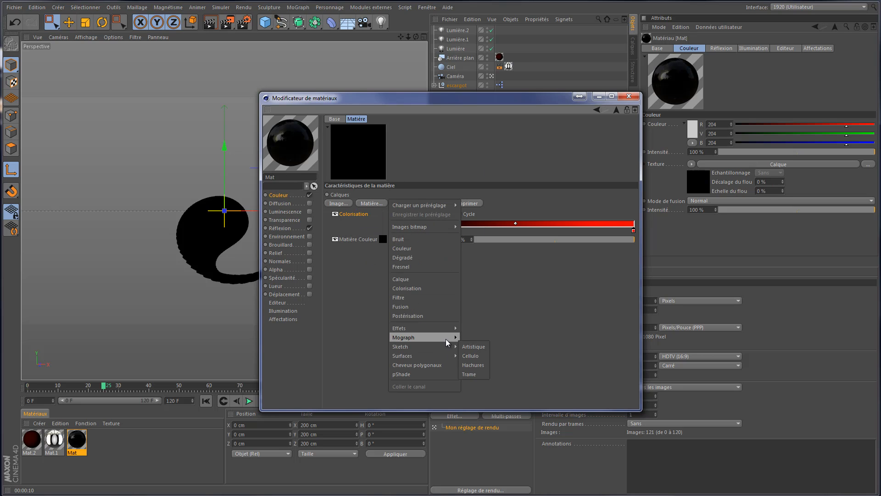
click(494, 337)
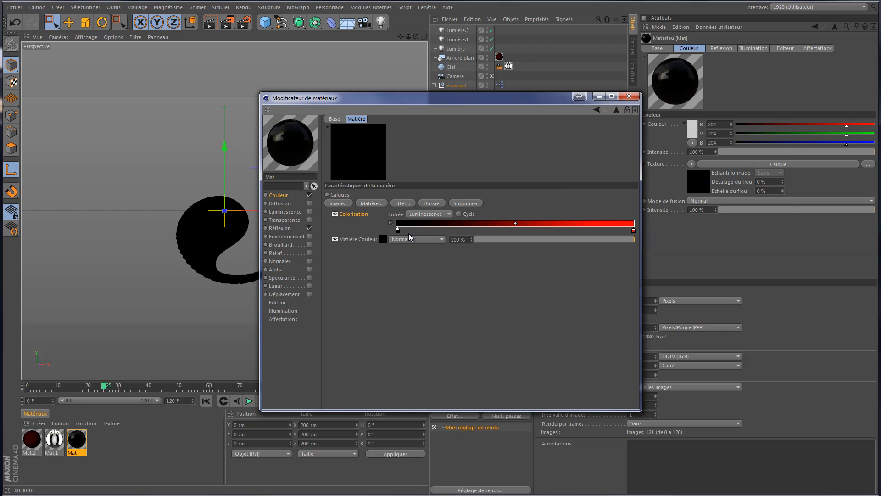
click(383, 239)
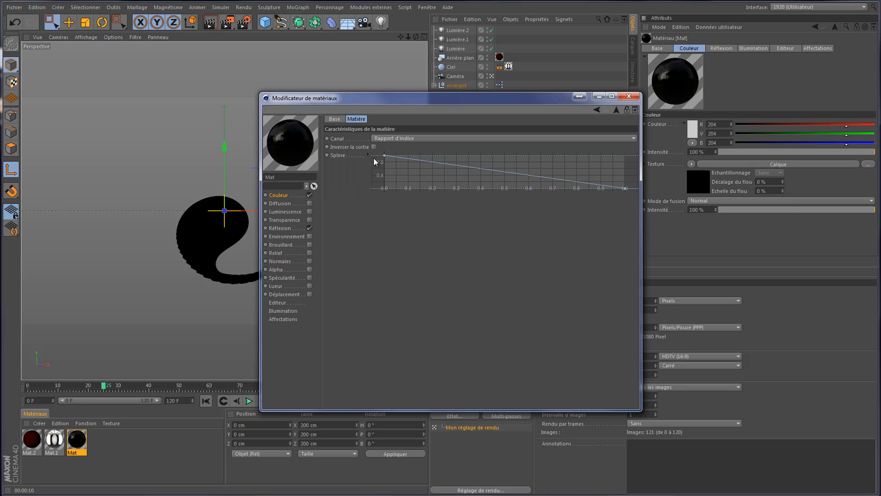
click(617, 109)
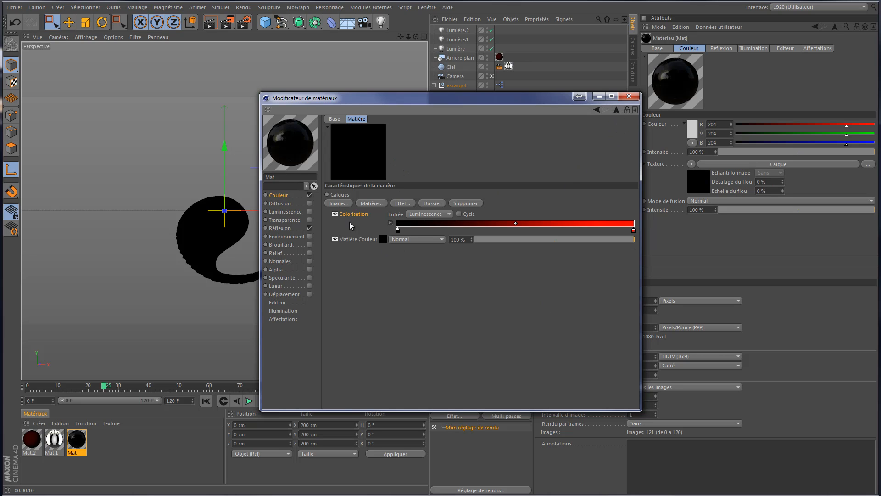
click(406, 203)
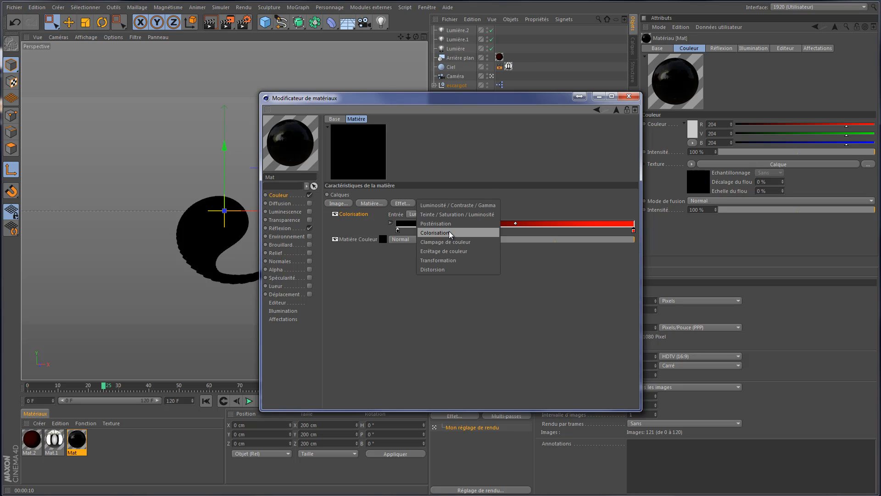
click(359, 287)
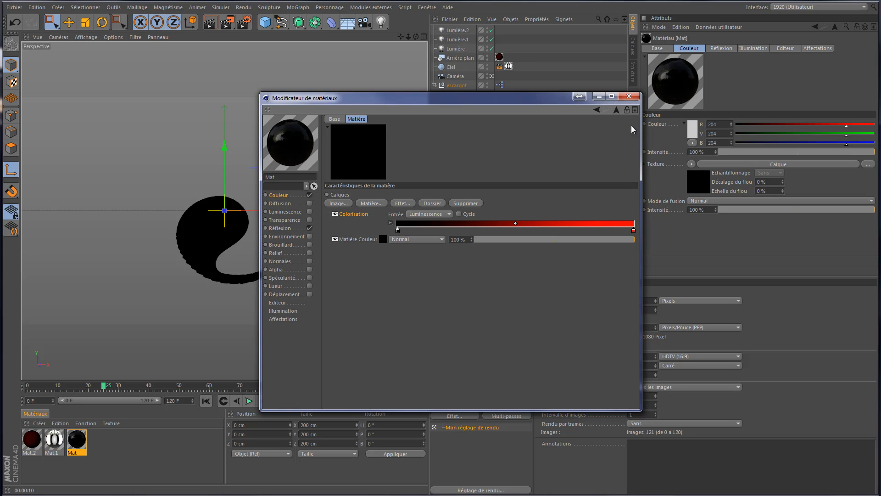
Narrow and reposition the material editor window, and minimize it to uncover the scene
drag(641, 159, 585, 158)
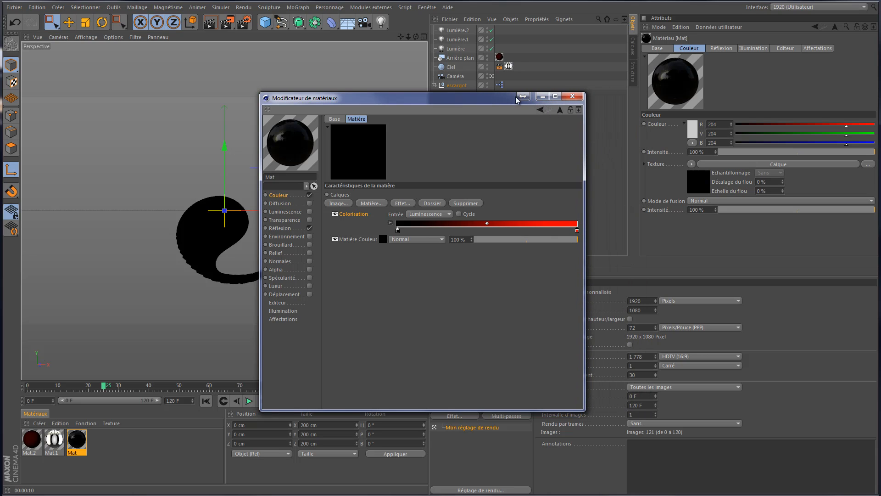
drag(486, 99, 495, 104)
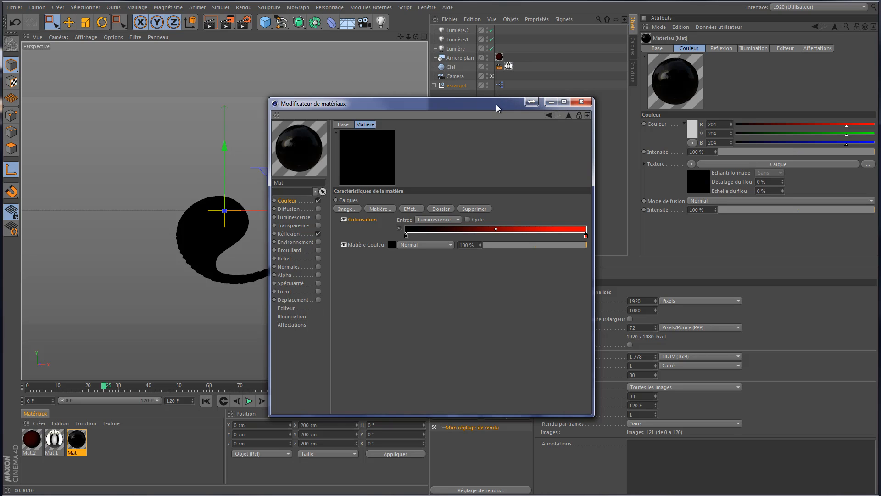
drag(496, 103, 470, 92)
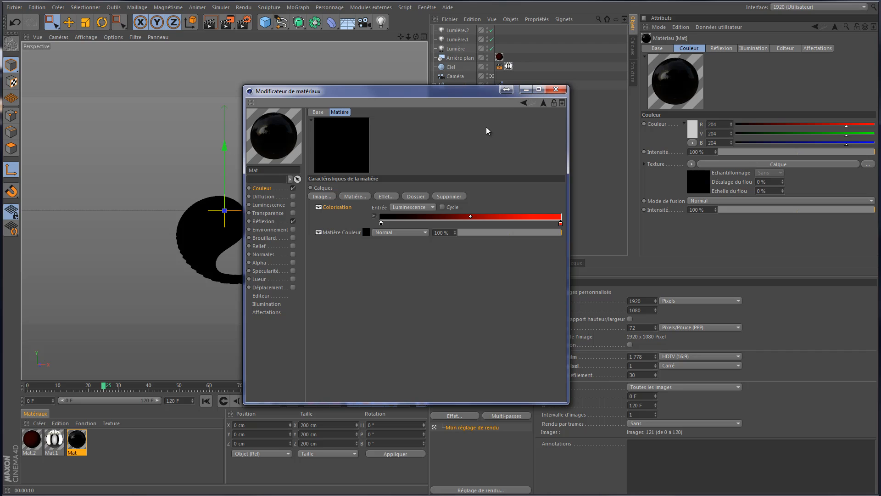
drag(473, 94, 464, 138)
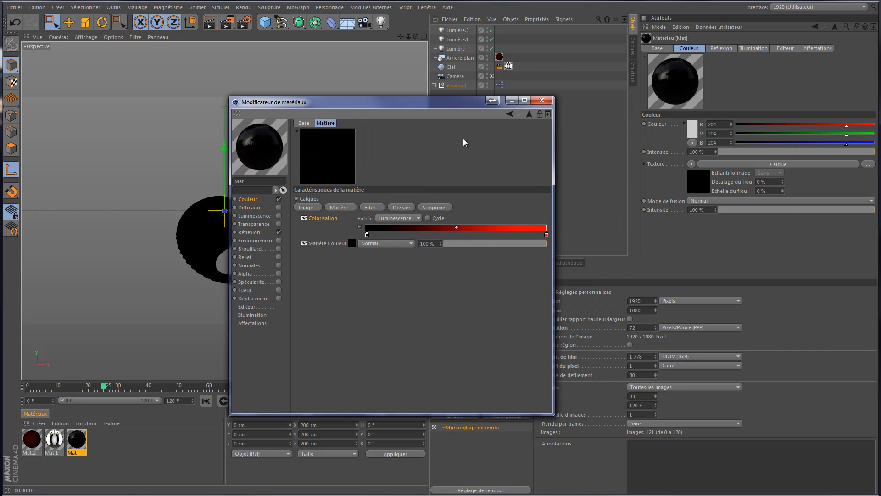
click(512, 101)
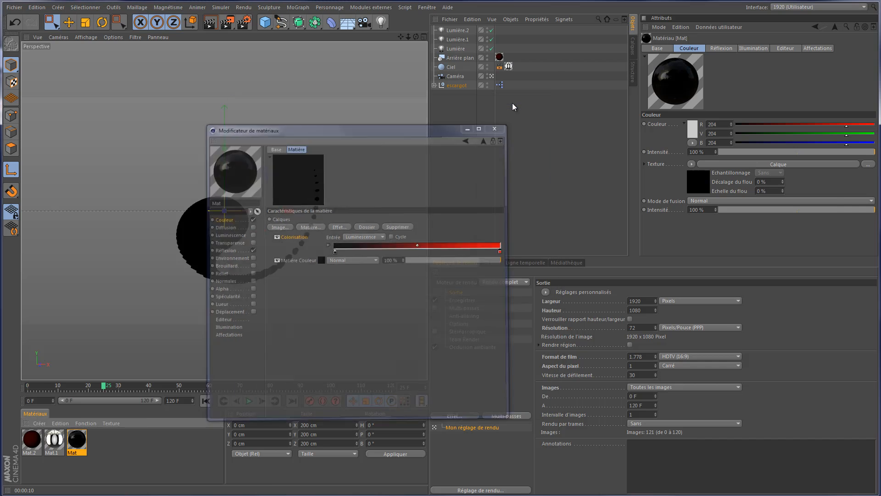